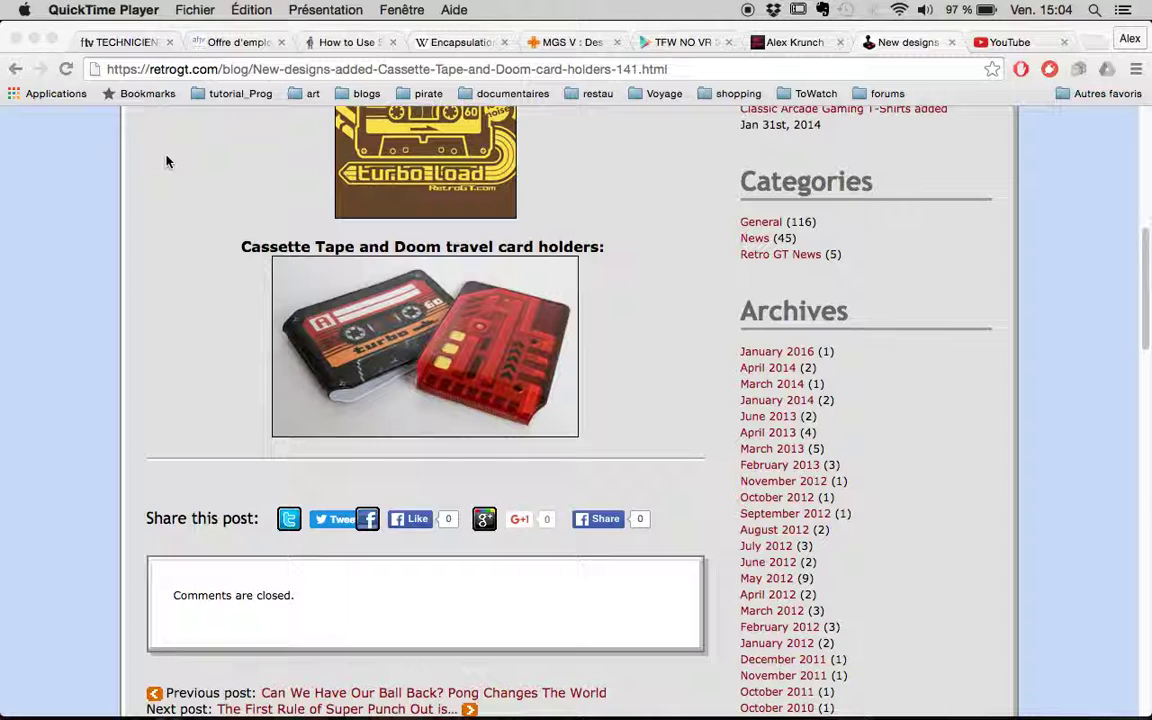
- Open the TFW NO VR 3D Google Play page, browse its screenshots and play its gameplay video
{"action": "left_click", "coordinate": [687, 42]}
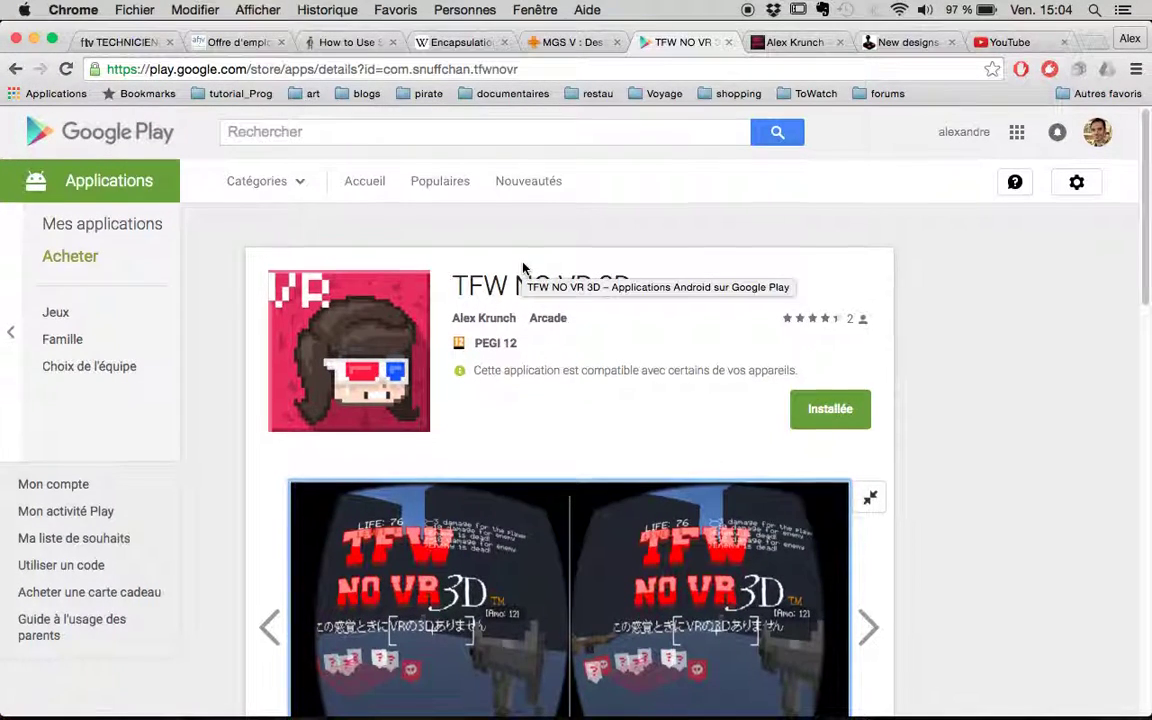
{"action": "scroll", "coordinate": [527, 268], "scroll_direction": "down", "scroll_amount": 1}
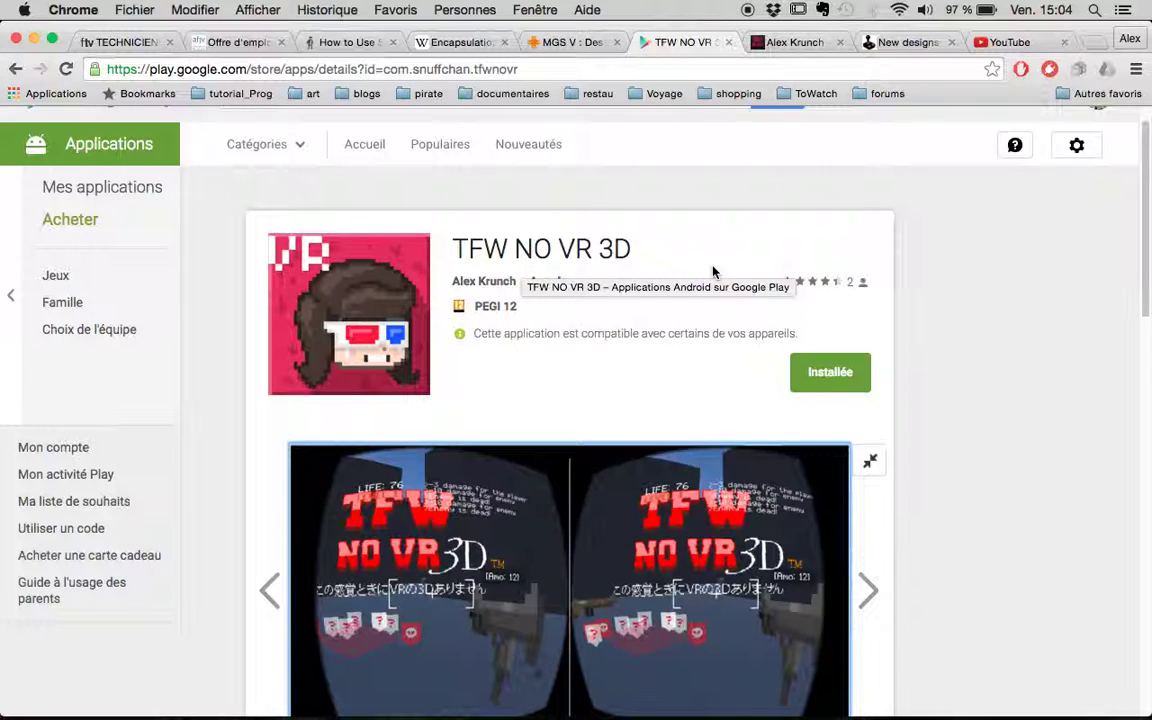
{"action": "scroll", "coordinate": [731, 287], "scroll_direction": "down", "scroll_amount": 4}
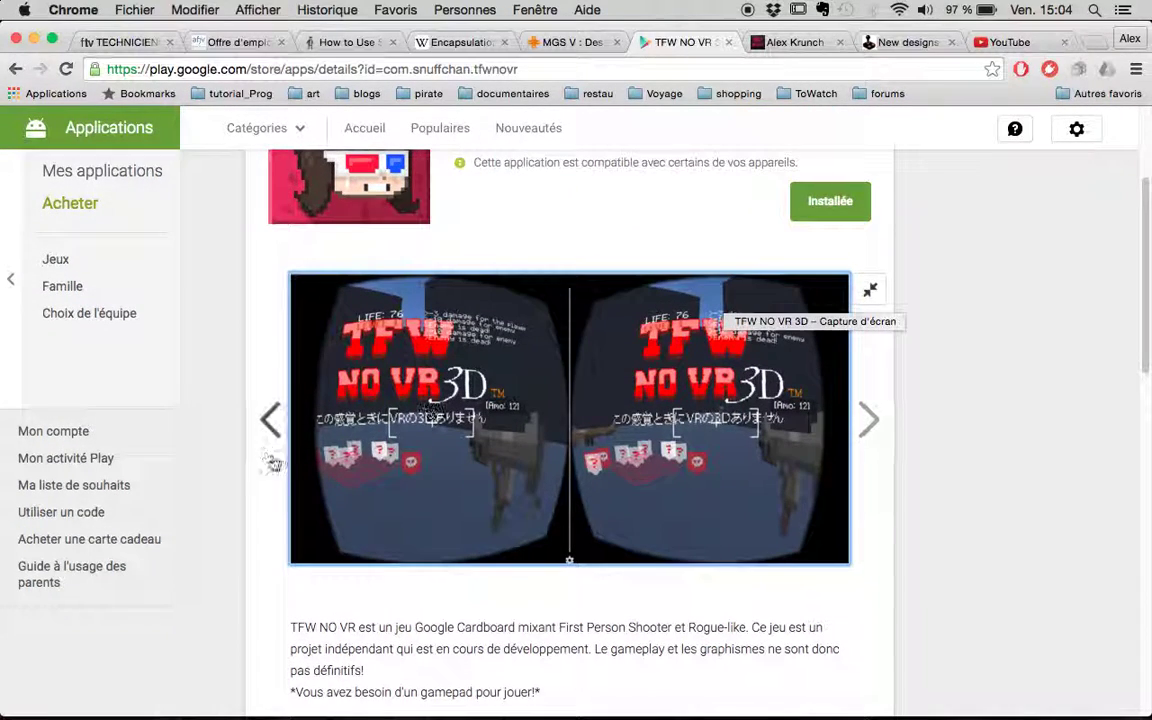
{"action": "left_click", "coordinate": [266, 440]}
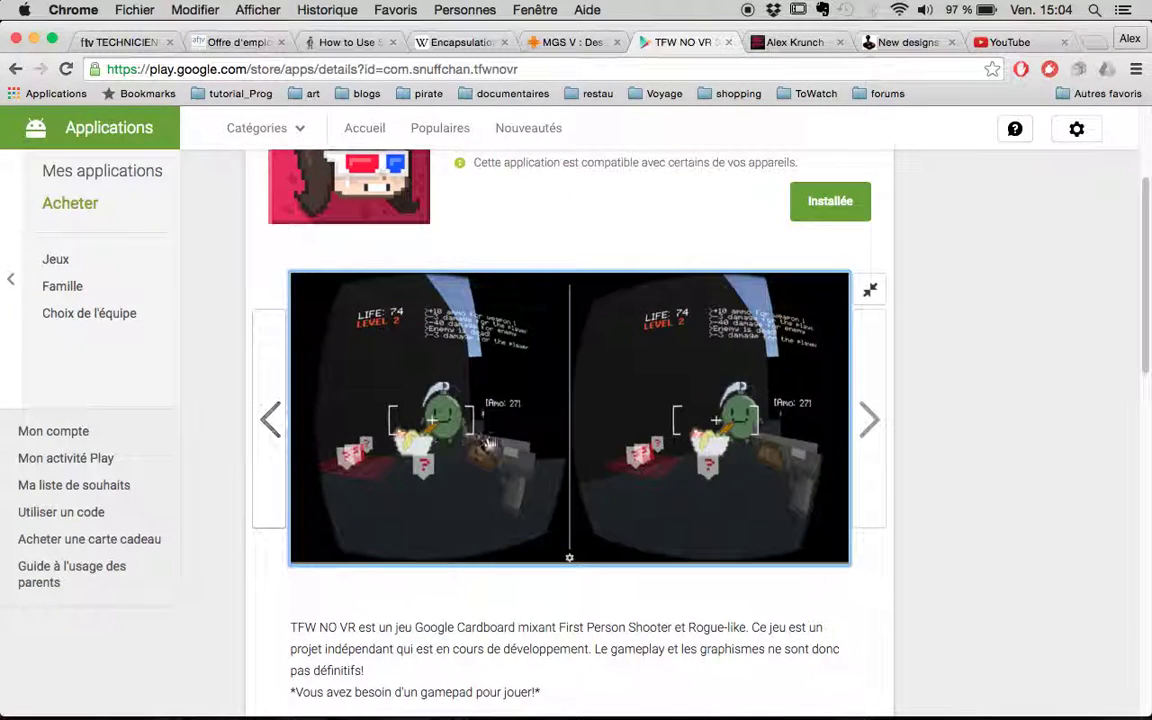
{"action": "left_click", "coordinate": [264, 402]}
{"action": "left_click", "coordinate": [423, 330]}
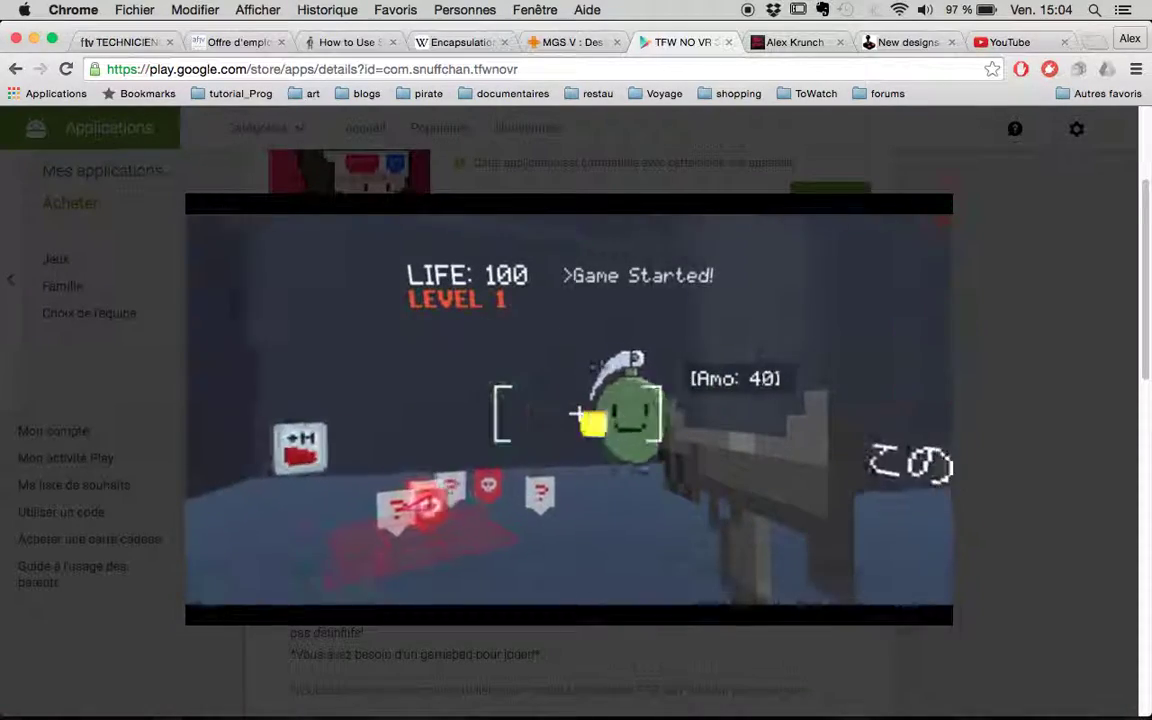
- Check the TFW No VR Todo note in Evernote, and return to Chrome to pause the gameplay video
{"action": "mouse_move", "coordinate": [471, 700]}
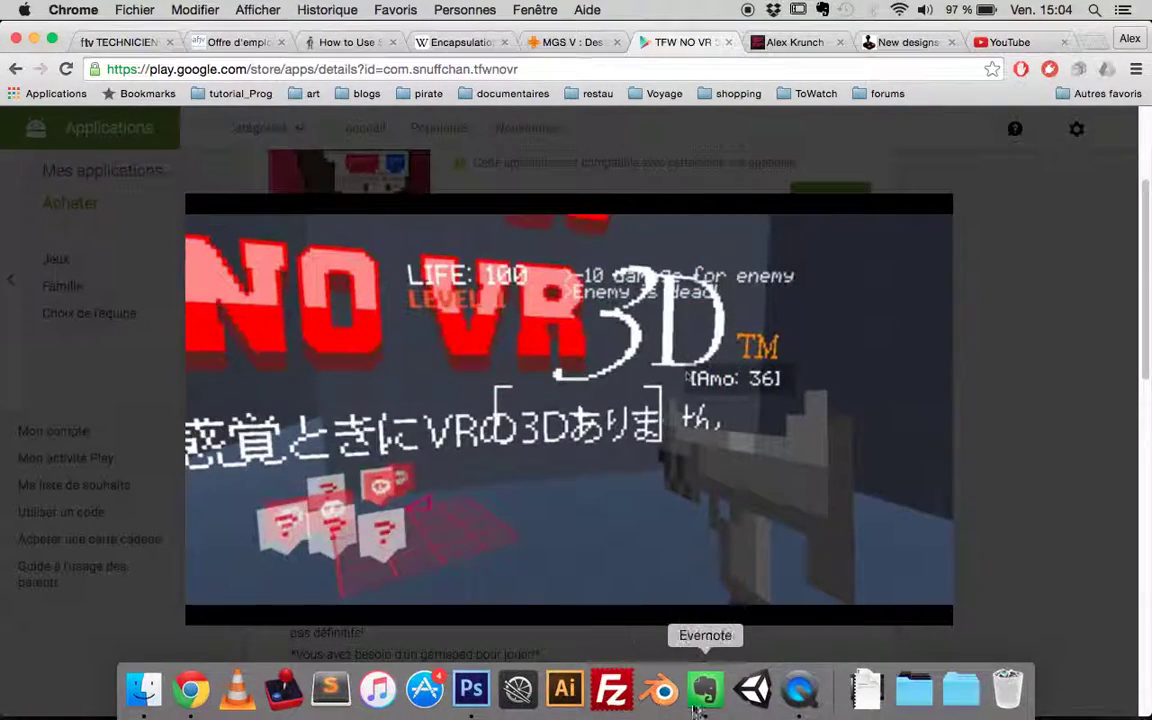
{"action": "left_click", "coordinate": [705, 690]}
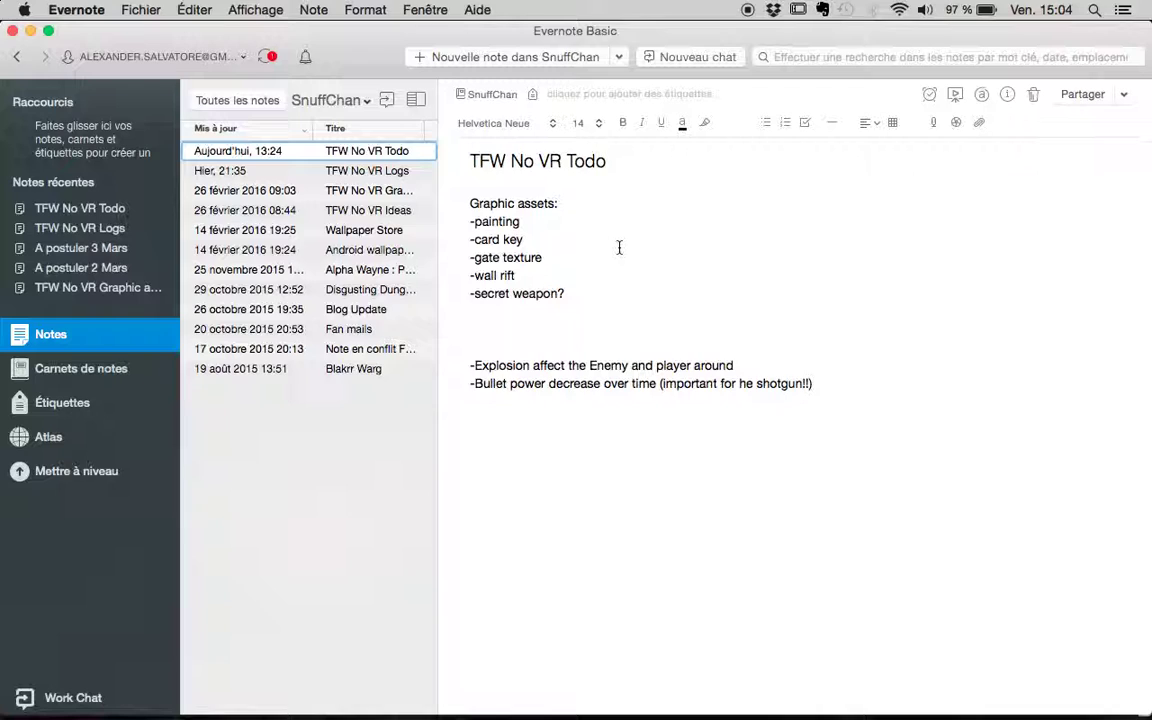
{"action": "key", "text": "super+Tab"}
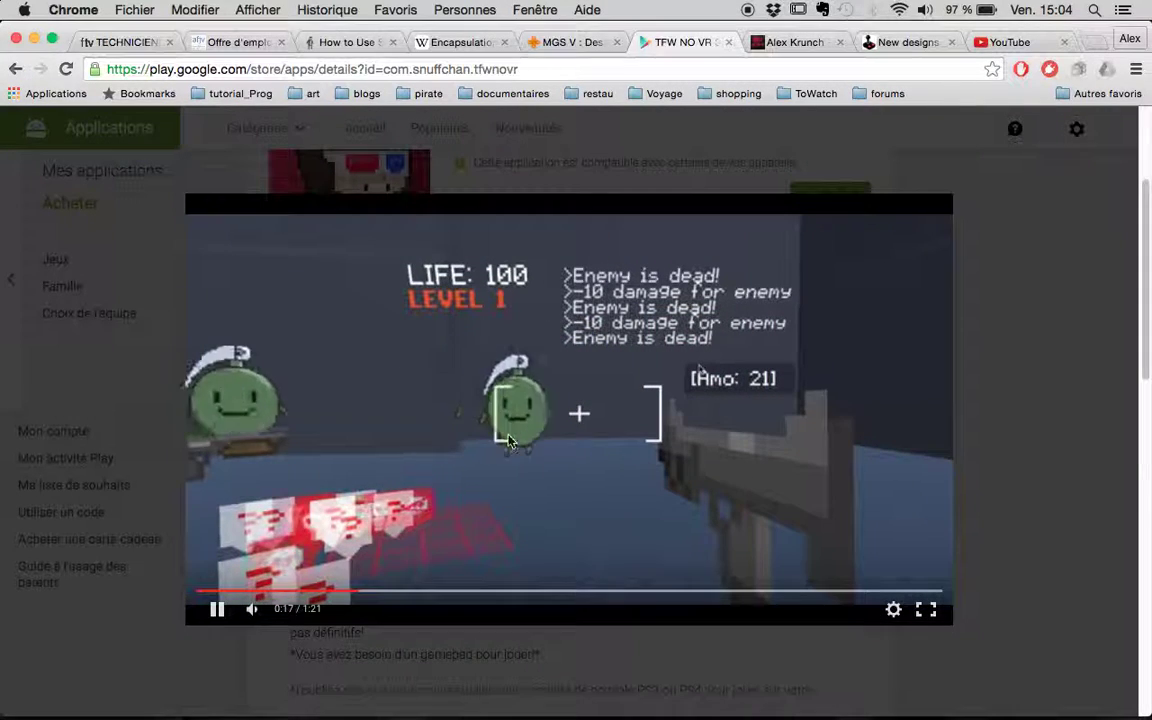
{"action": "left_click", "coordinate": [507, 440]}
- Switch to Photoshop and expand the Items layer group in vr_pixel_items.psd
{"action": "mouse_move", "coordinate": [566, 700]}
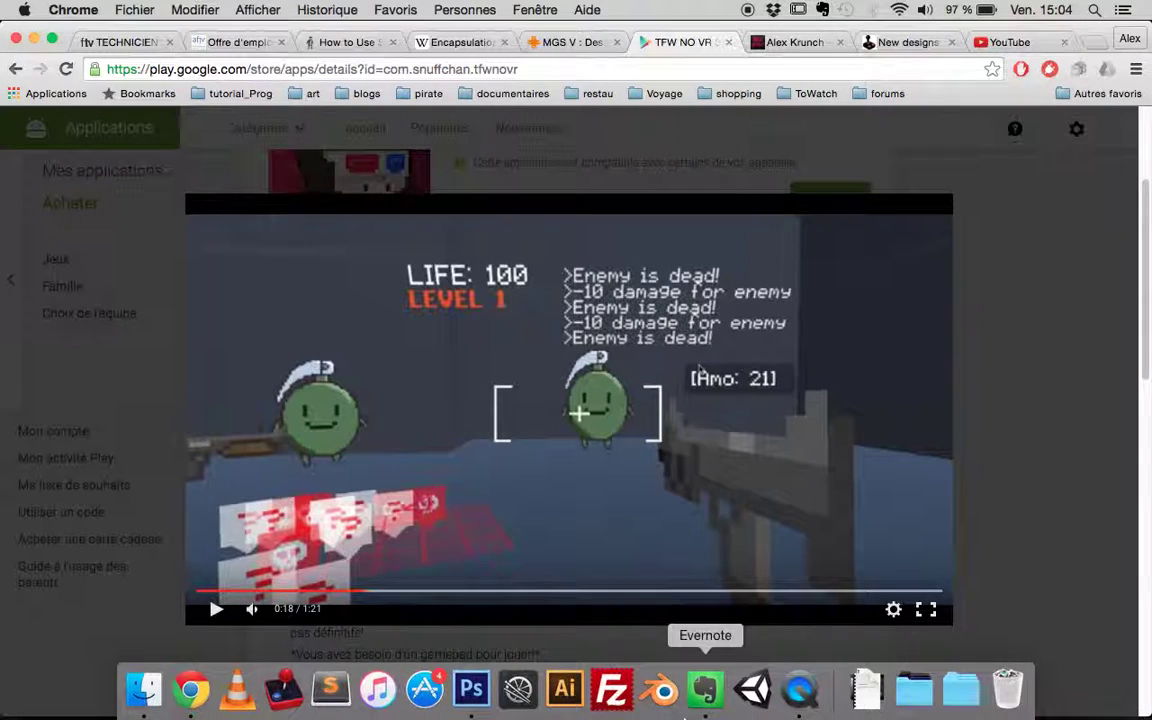
{"action": "left_click", "coordinate": [471, 688]}
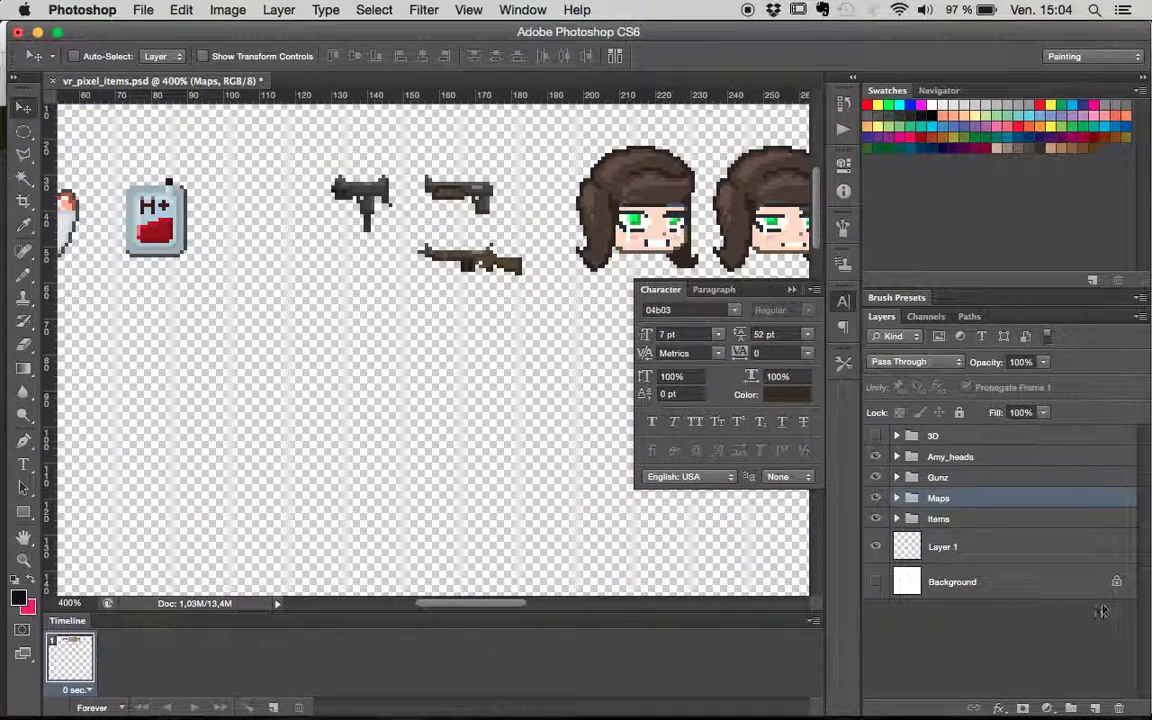
{"action": "left_click", "coordinate": [897, 519]}
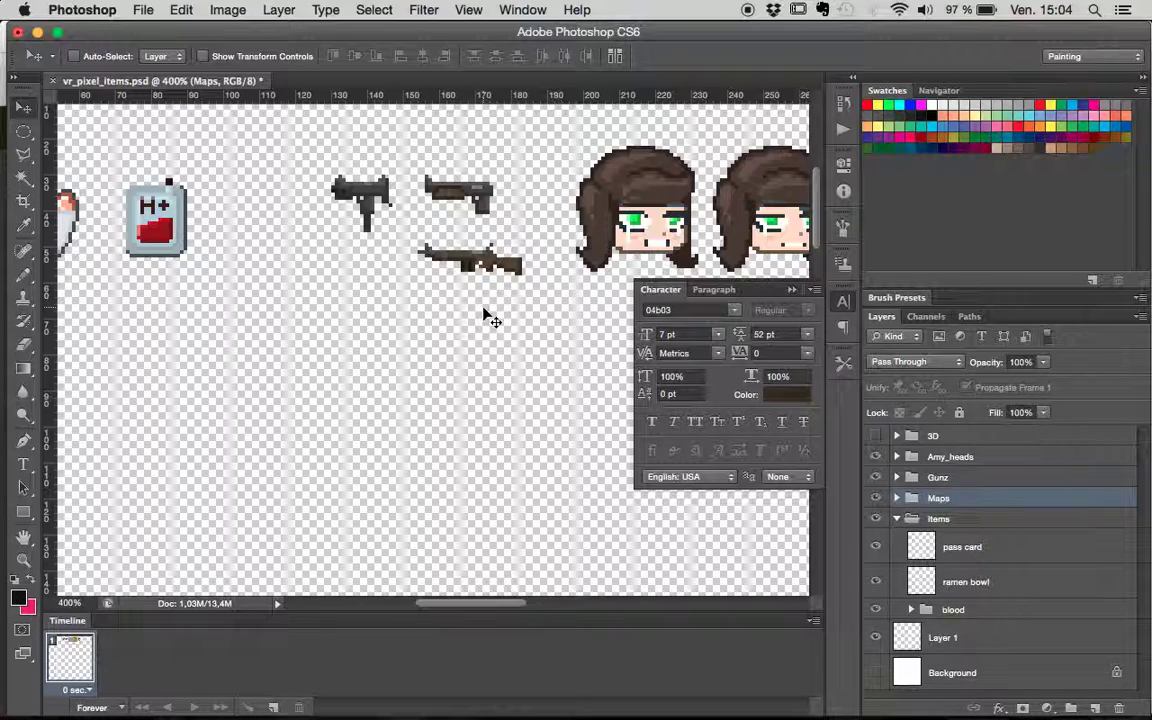
- Examine the existing item, gun, character and wall texture sprites across the canvas
{"action": "scroll", "coordinate": [518, 300], "scroll_direction": "right", "scroll_amount": 10}
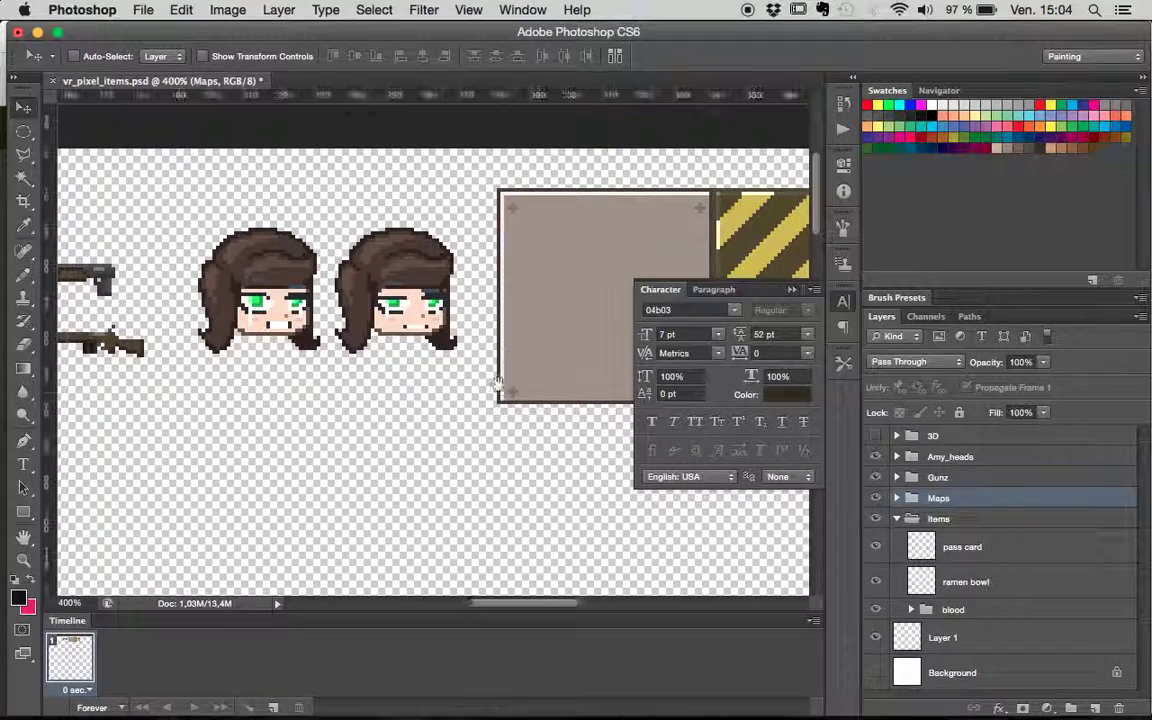
{"action": "scroll", "coordinate": [311, 382], "scroll_direction": "right", "scroll_amount": 5}
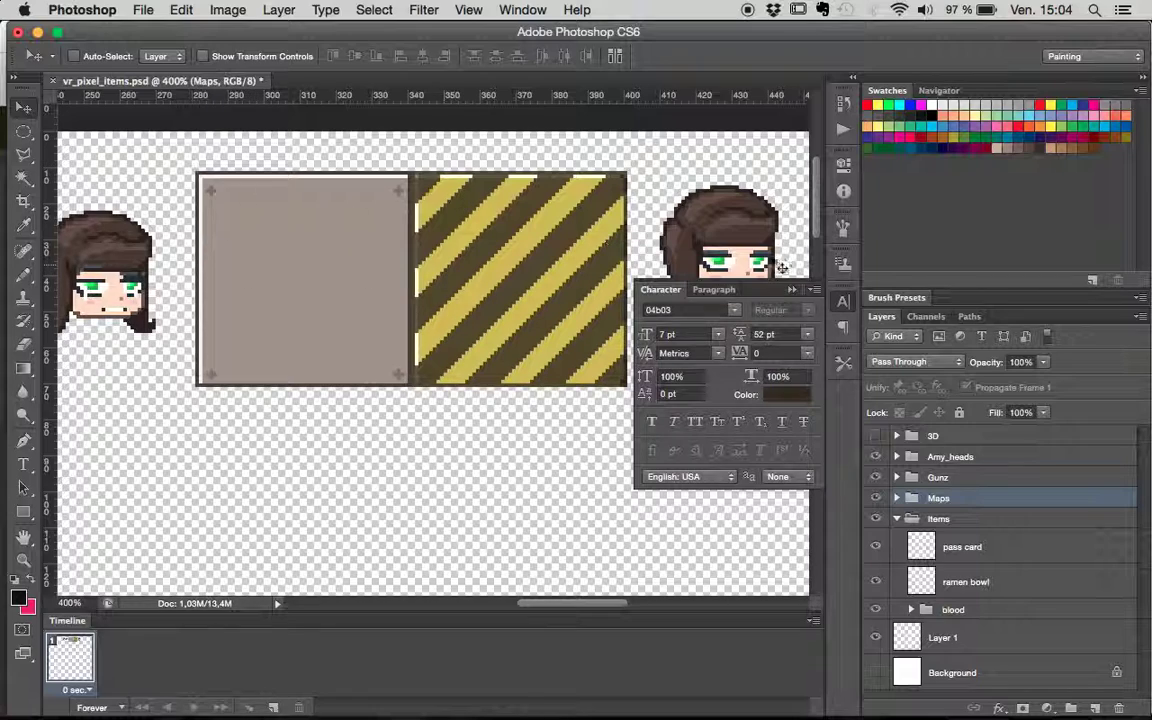
{"action": "left_click_drag", "start_coordinate": [675, 255], "coordinate": [484, 235]}
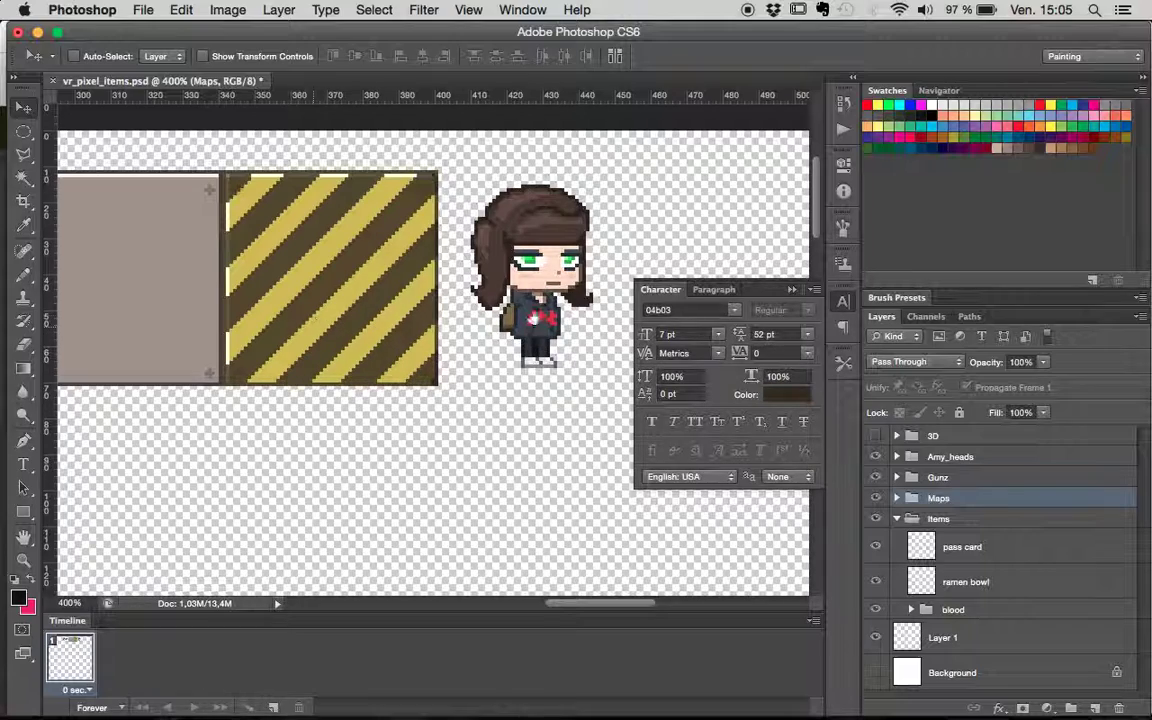
{"action": "scroll", "coordinate": [446, 292], "scroll_direction": "left", "scroll_amount": 10}
{"action": "scroll", "coordinate": [300, 360], "scroll_direction": "left", "scroll_amount": 5}
{"action": "scroll", "coordinate": [300, 360], "scroll_direction": "up", "scroll_amount": 2}
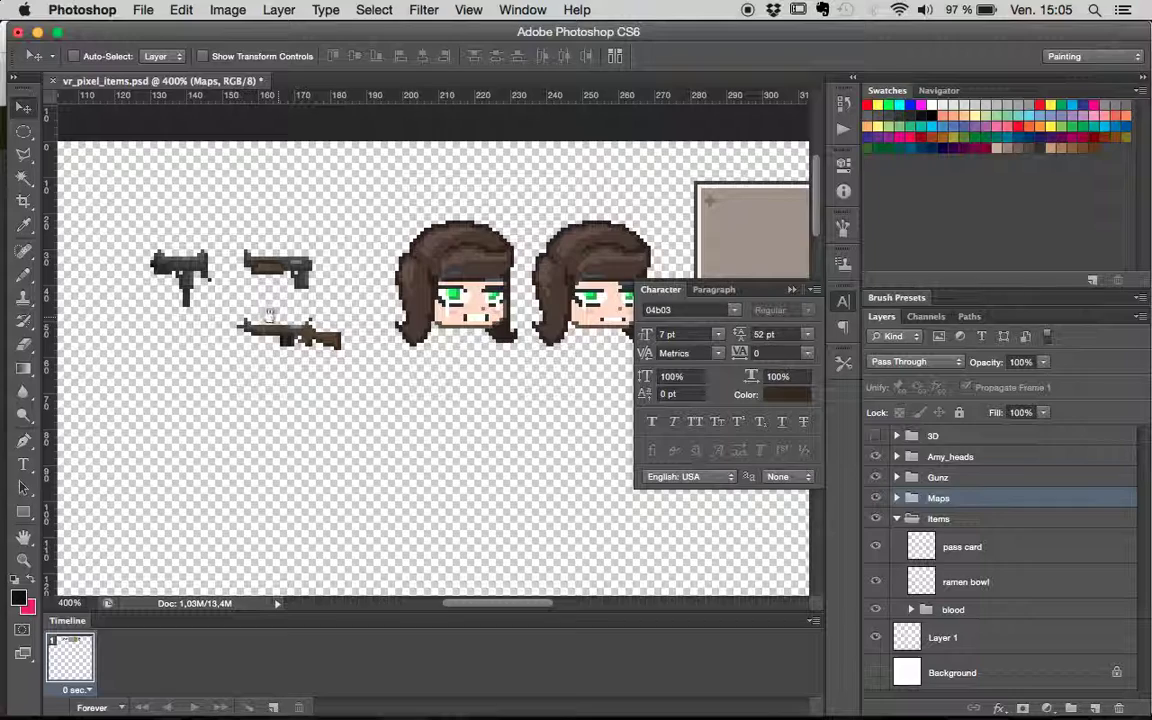
{"action": "left_click_drag", "start_coordinate": [268, 313], "coordinate": [423, 310]}
{"action": "scroll", "coordinate": [296, 290], "scroll_direction": "left", "scroll_amount": 5}
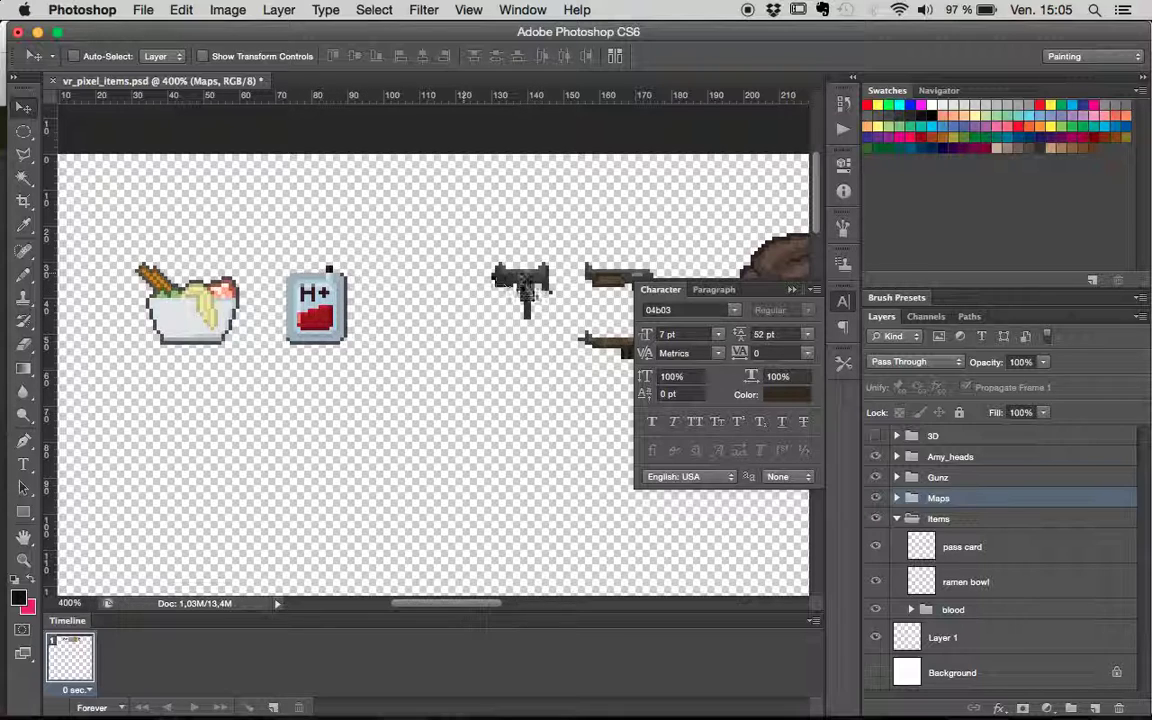
{"action": "left_click_drag", "start_coordinate": [530, 275], "coordinate": [324, 360]}
{"action": "left_click_drag", "start_coordinate": [368, 410], "coordinate": [296, 355]}
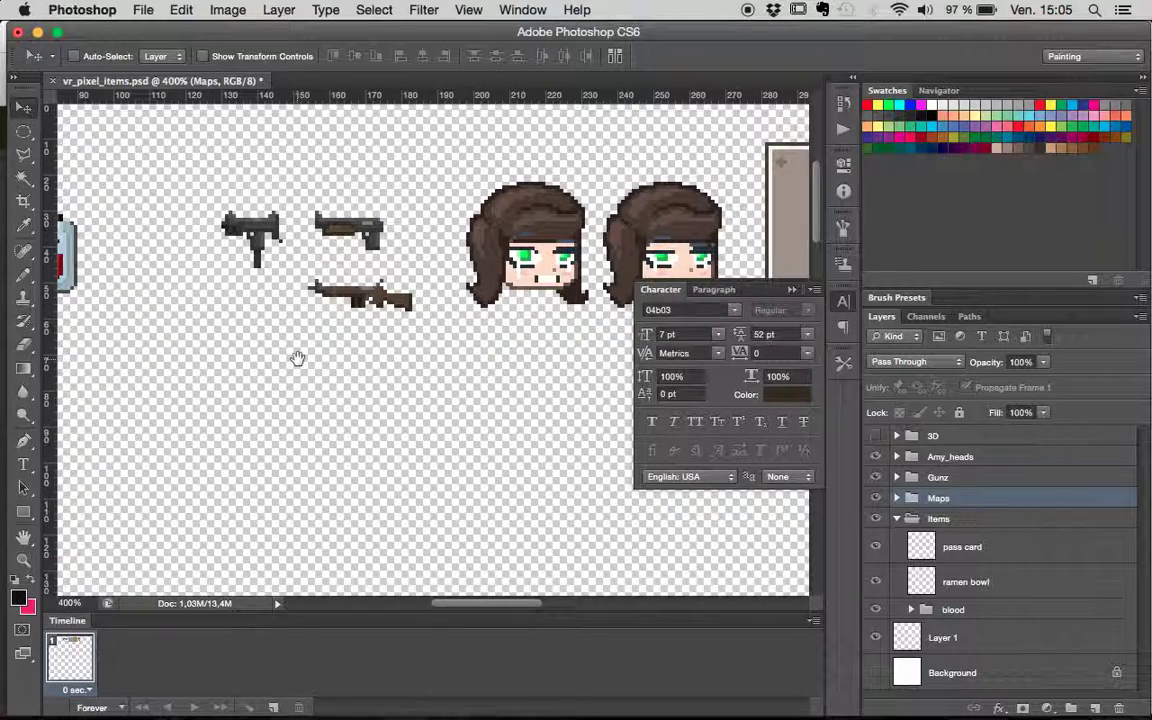
{"action": "left_click_drag", "start_coordinate": [452, 375], "coordinate": [260, 419]}
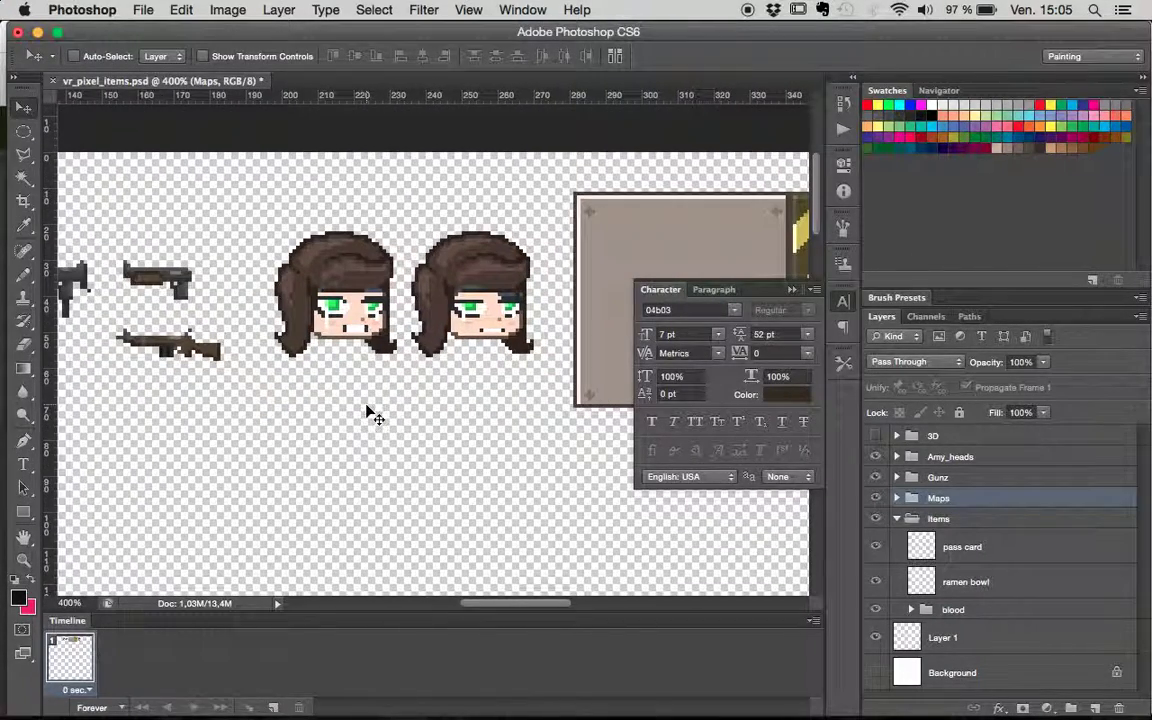
{"action": "scroll", "coordinate": [250, 355], "scroll_direction": "left", "scroll_amount": 10}
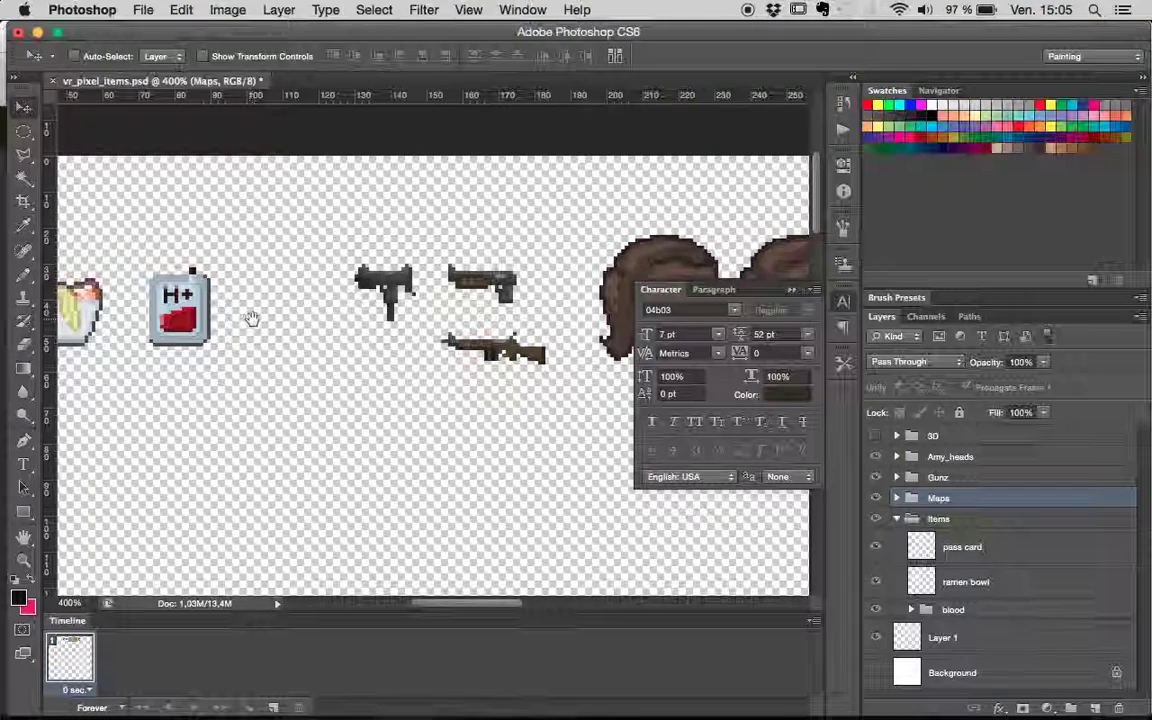
{"action": "scroll", "coordinate": [250, 318], "scroll_direction": "left", "scroll_amount": 2}
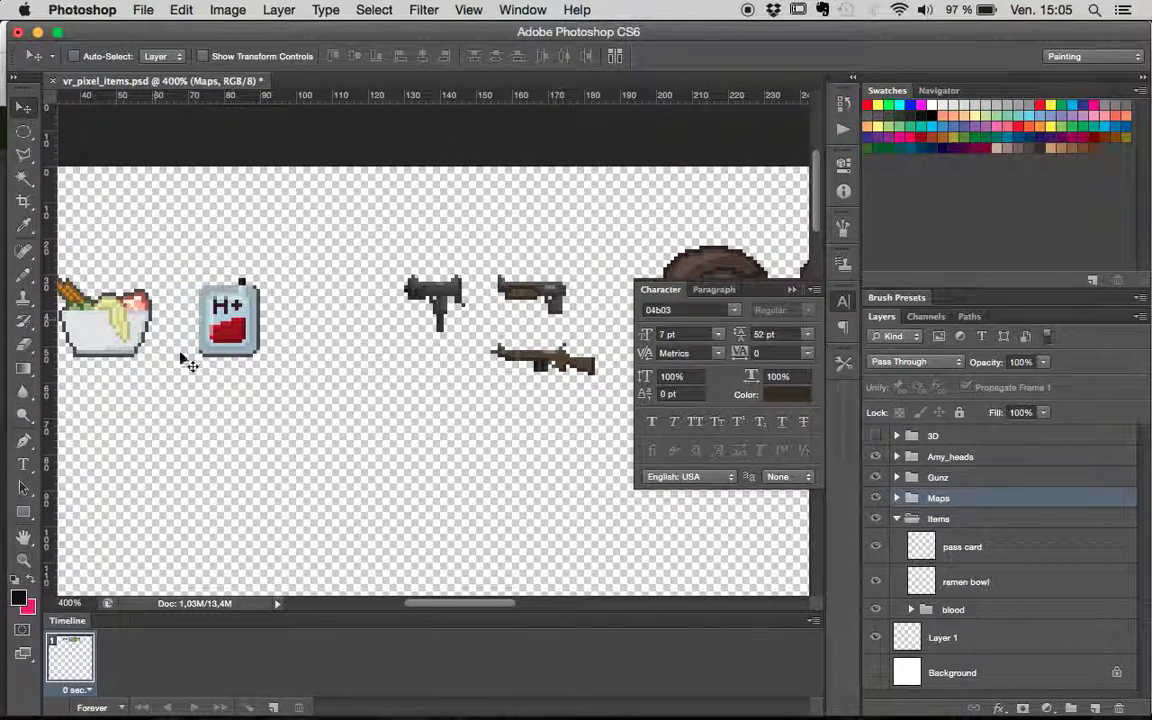
- On the pass card layer, draw a black card outline about 12 by 8 px below the guns with a 1 px Pencil
{"action": "left_click", "coordinate": [937, 550]}
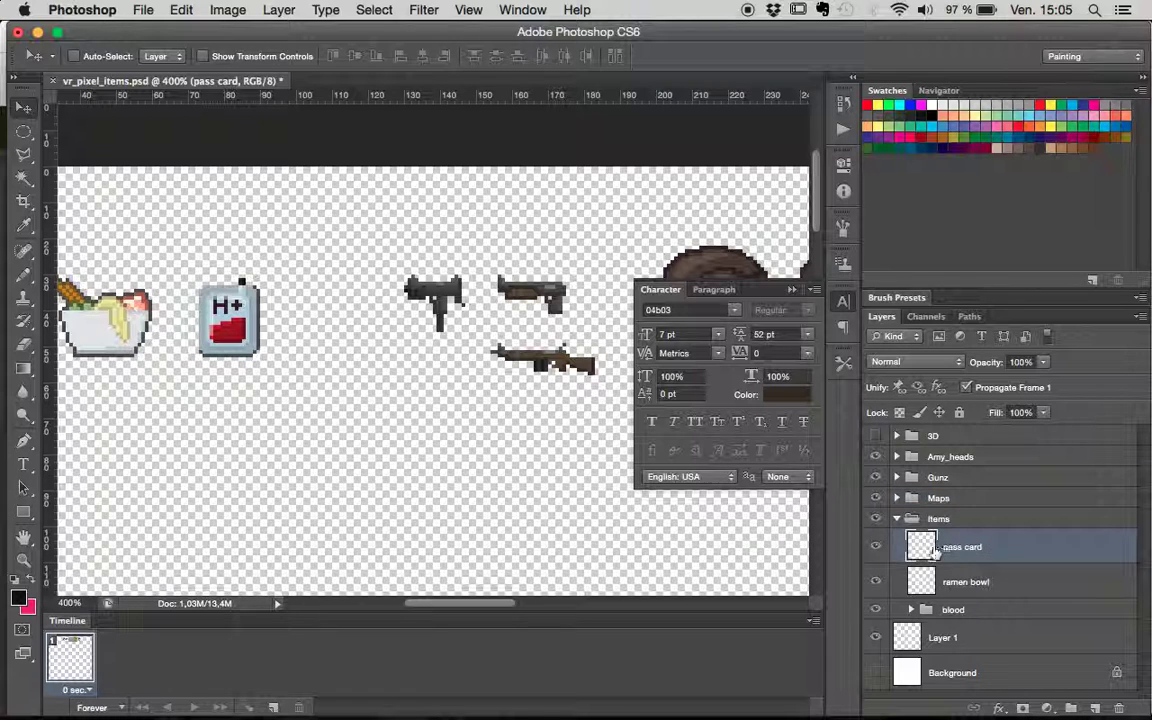
{"action": "scroll", "coordinate": [509, 440], "scroll_direction": "down", "scroll_amount": 3}
{"action": "scroll", "coordinate": [509, 440], "scroll_direction": "right", "scroll_amount": 1}
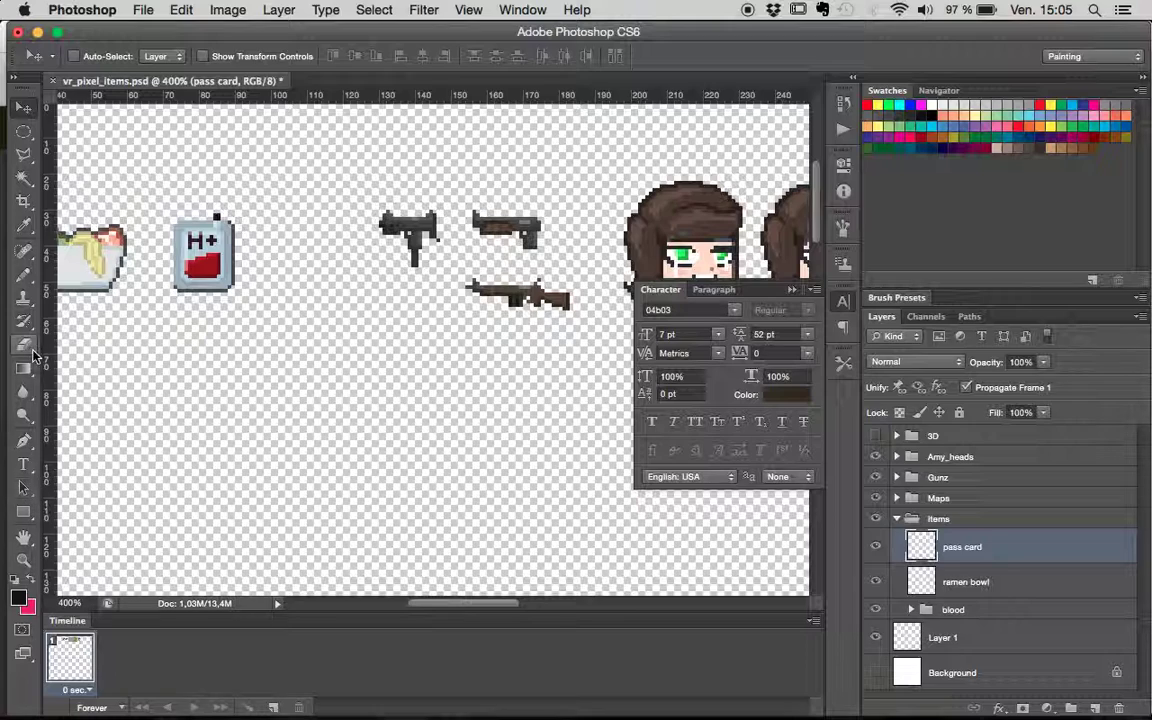
{"action": "left_click", "coordinate": [24, 273]}
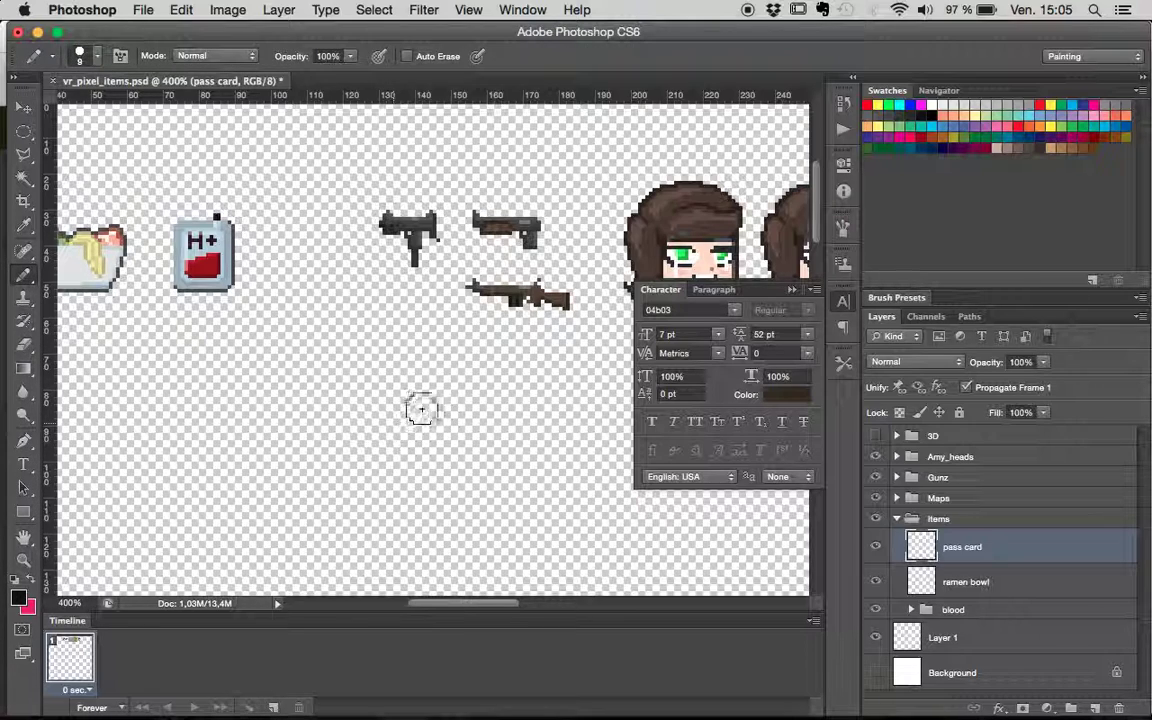
{"action": "left_click", "coordinate": [96, 58]}
{"action": "left_click_drag", "start_coordinate": [45, 113], "coordinate": [30, 112]}
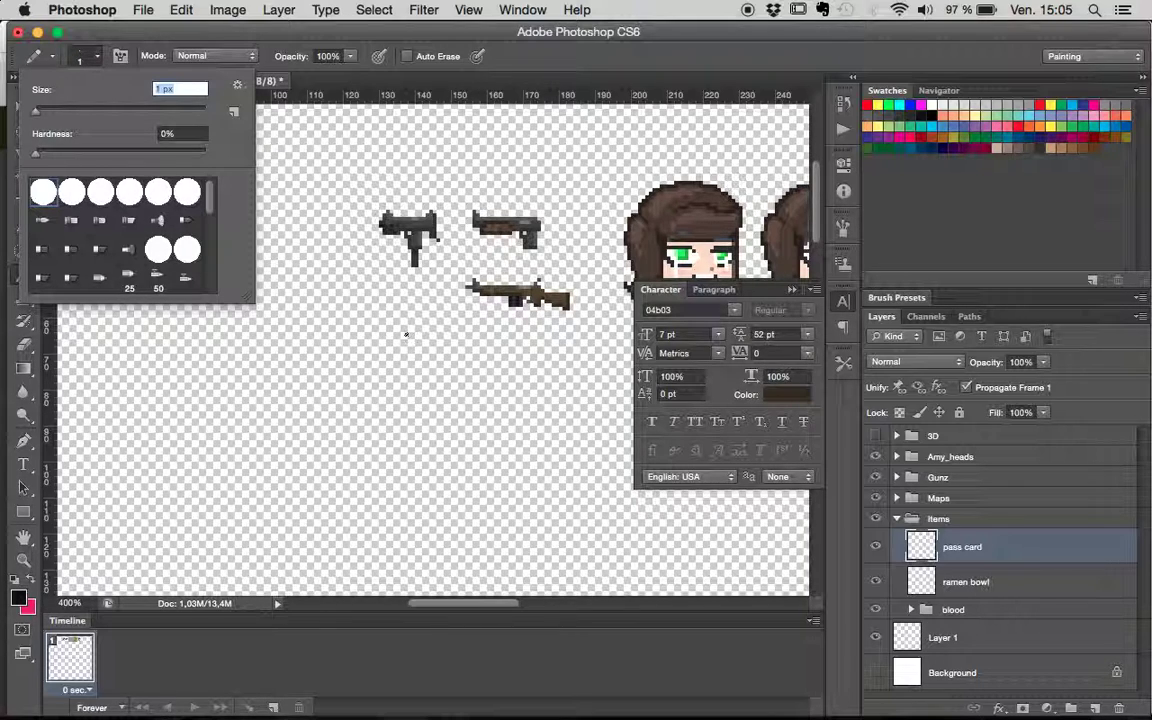
{"action": "left_click", "coordinate": [397, 332]}
{"action": "left_click_drag", "start_coordinate": [399, 333], "coordinate": [430, 333]}
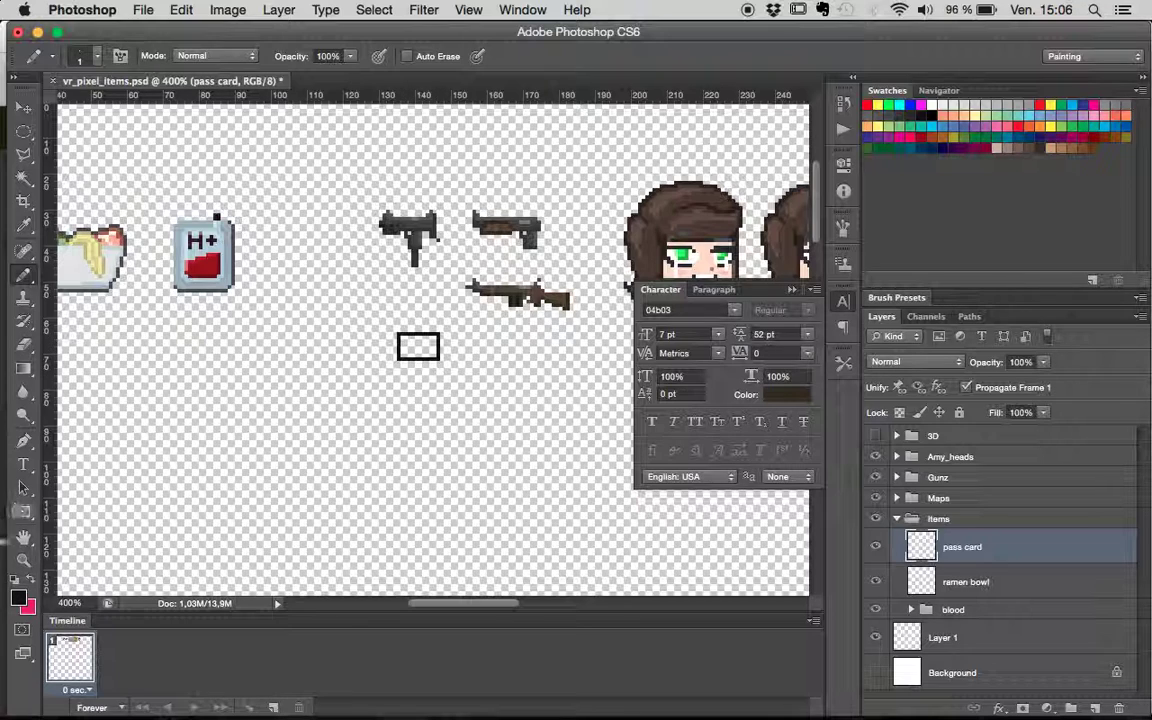
- Set the foreground colour to light grey b0b0b0 and fill the inside of the card with it
{"action": "left_click", "coordinate": [17, 597]}
{"action": "left_click_drag", "start_coordinate": [630, 402], "coordinate": [628, 437]}
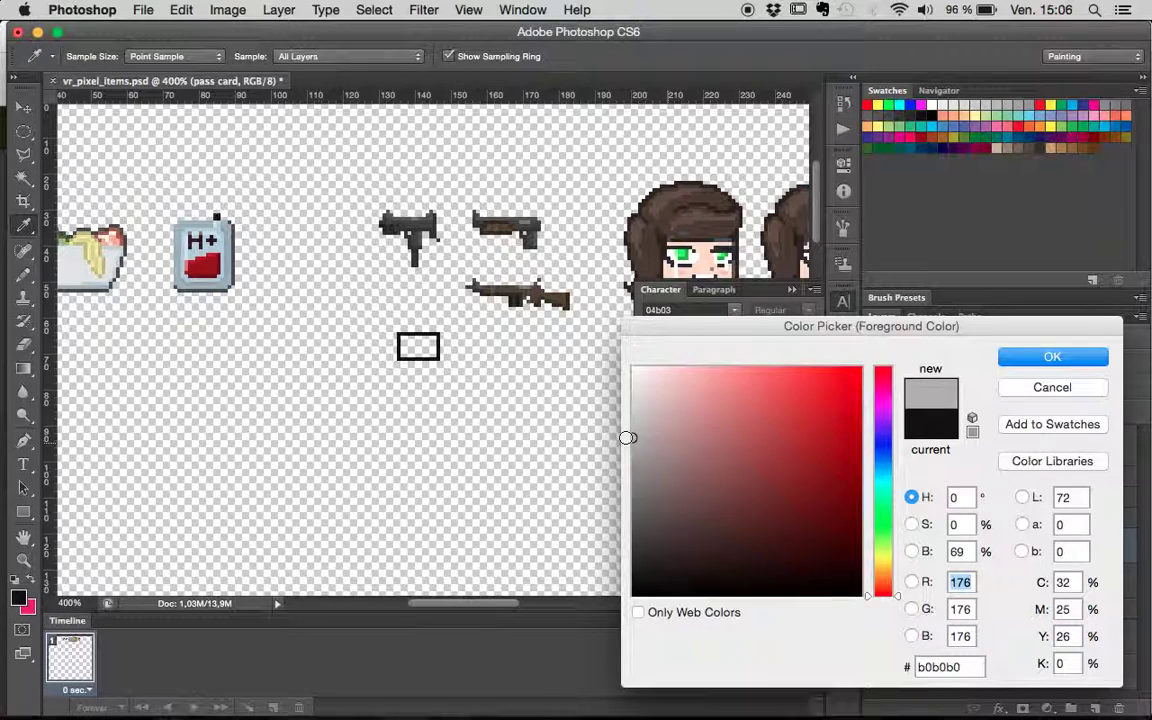
{"action": "key", "text": "Return"}
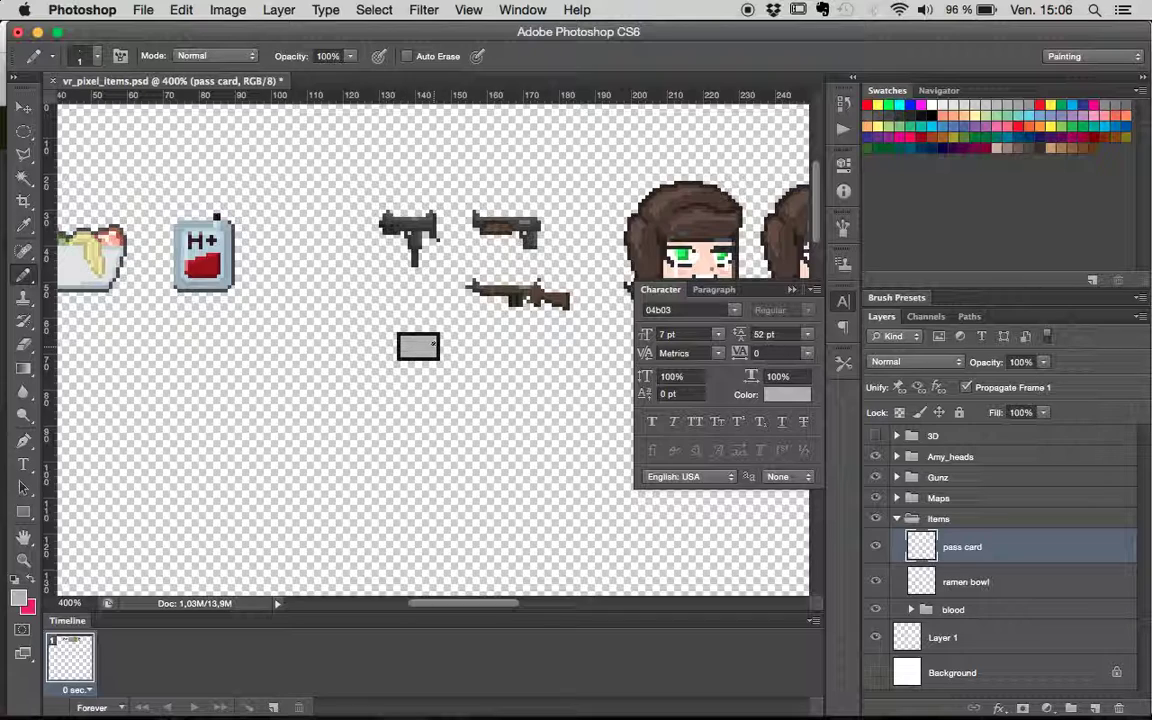
- Pick a dark grey foreground colour and draw a horizontal magnetic stripe across the upper part of the card
{"action": "left_click", "coordinate": [17, 597]}
{"action": "mouse_move", "coordinate": [633, 546]}
{"action": "left_mouse_down"}
{"action": "mouse_move", "coordinate": [648, 558]}
{"action": "mouse_move", "coordinate": [635, 548]}
{"action": "left_mouse_up"}
{"action": "left_click", "coordinate": [1052, 357]}
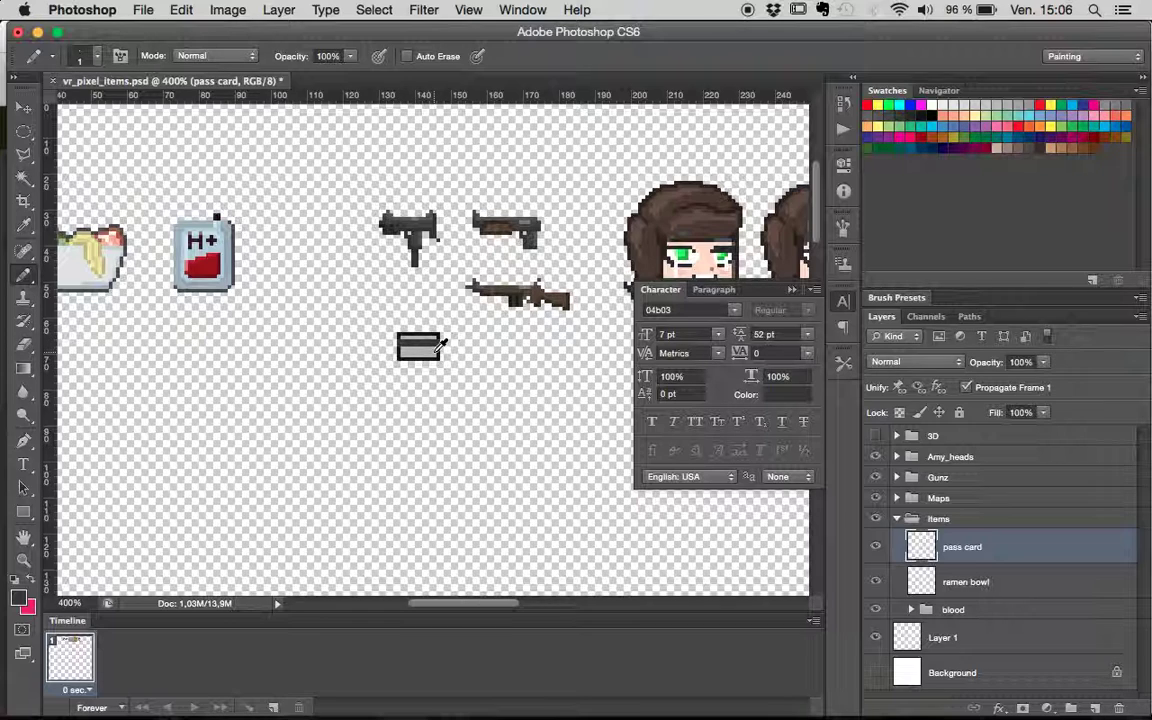
- Set the foreground colour to dark grey 4b4b4b and redraw the card's black outline with it
{"action": "left_click", "coordinate": [17, 597]}
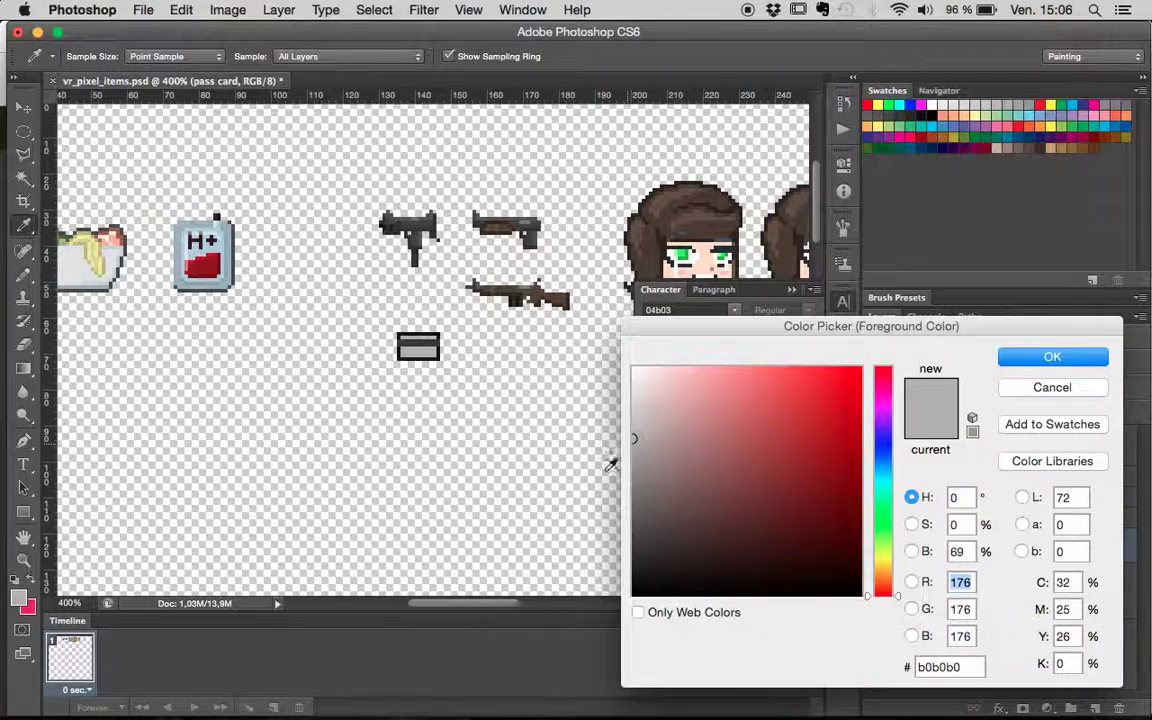
{"action": "mouse_move", "coordinate": [626, 505]}
{"action": "left_mouse_down"}
{"action": "mouse_move", "coordinate": [635, 548]}
{"action": "mouse_move", "coordinate": [617, 514]}
{"action": "mouse_move", "coordinate": [616, 528]}
{"action": "left_mouse_up"}
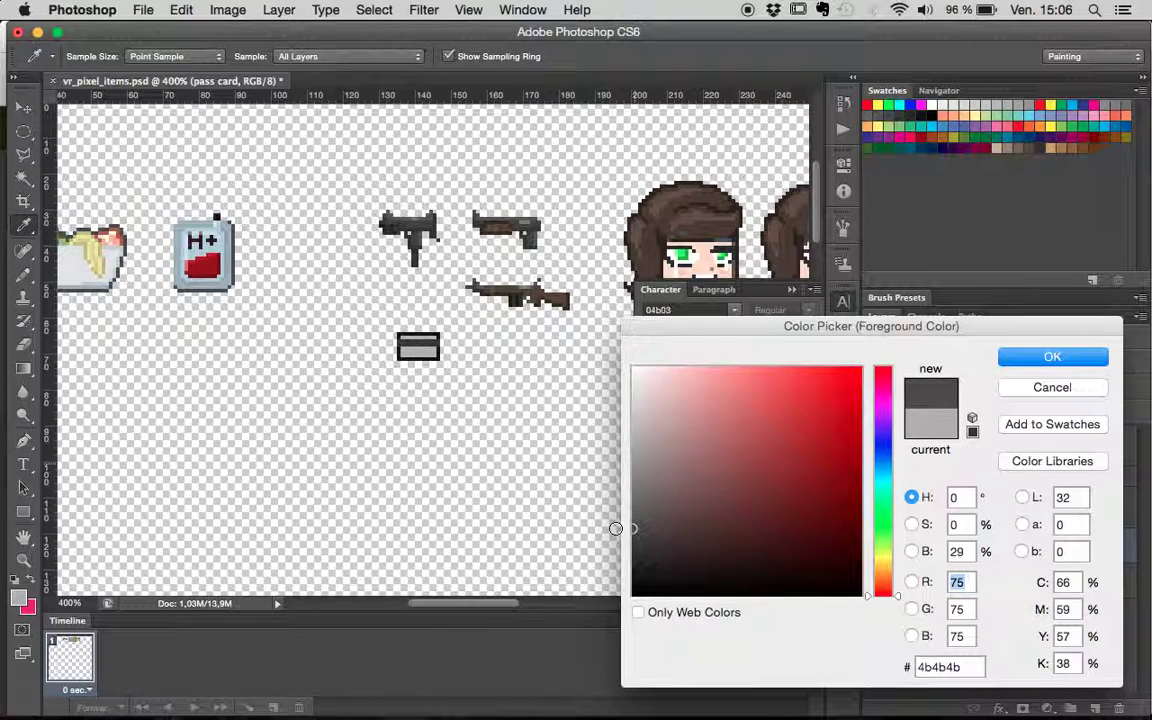
{"action": "left_click", "coordinate": [1014, 357]}
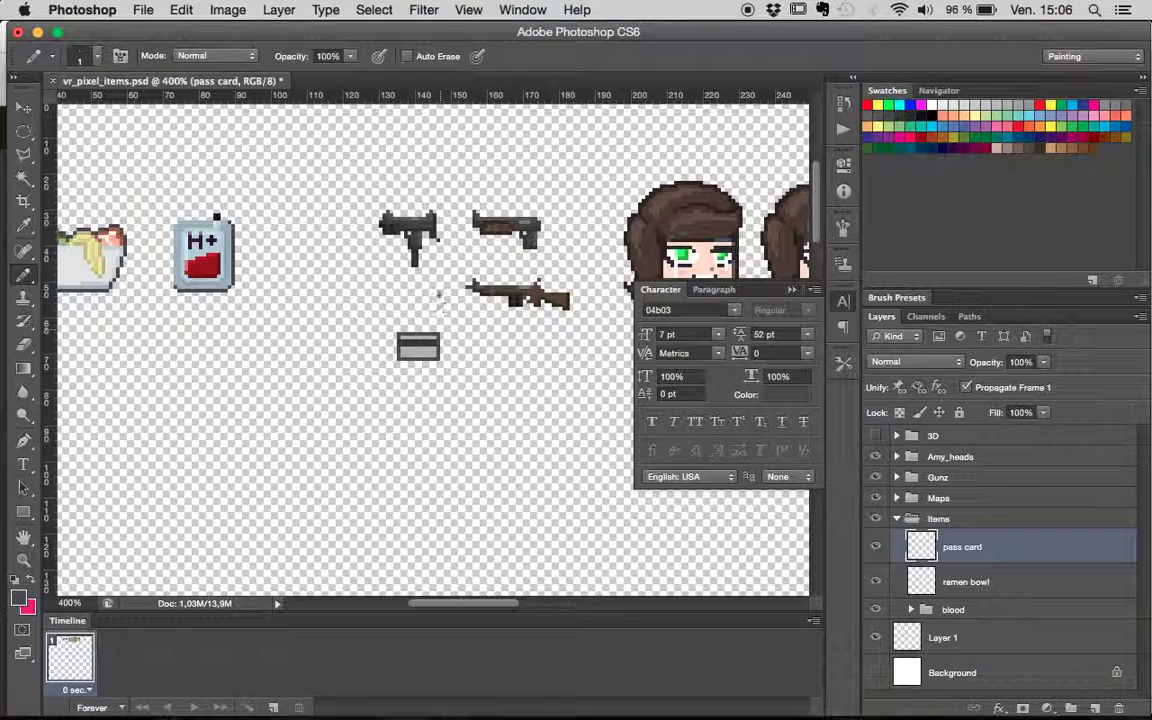
- Erase the four corner pixels of the card outline with a 1 px Eraser to round the card
{"action": "key", "text": "super+plus"}
{"action": "key", "text": "super+plus"}
{"action": "key", "text": "super+plus"}
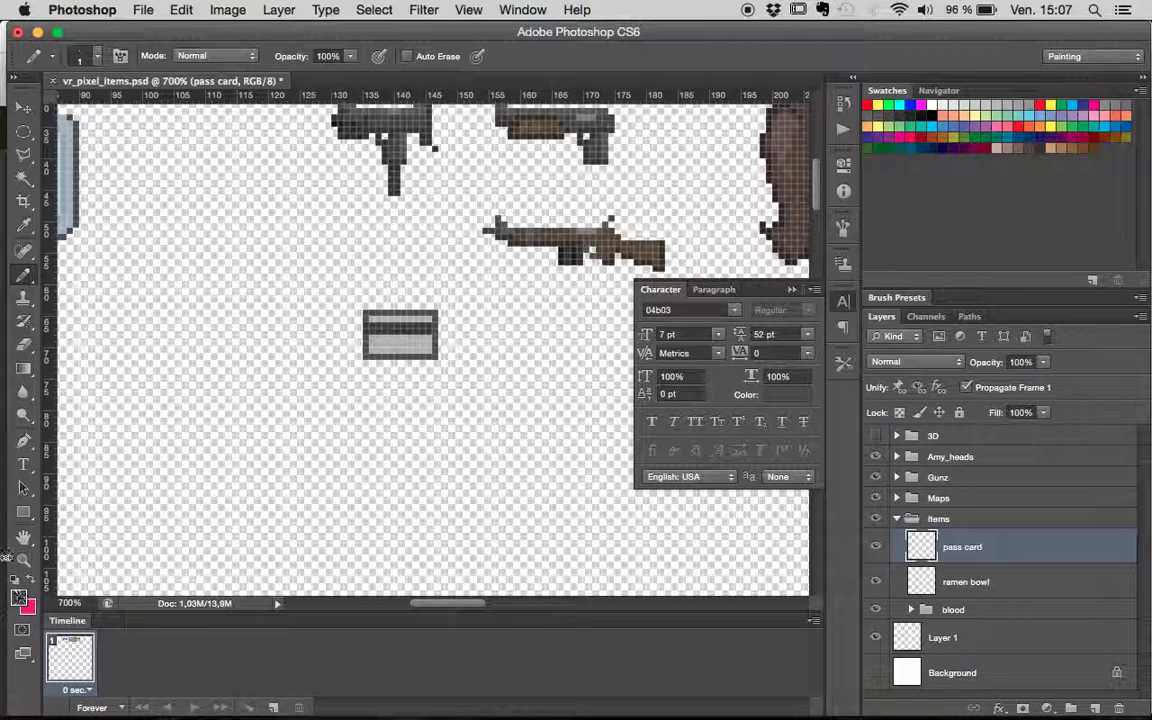
{"action": "left_click", "coordinate": [23, 344]}
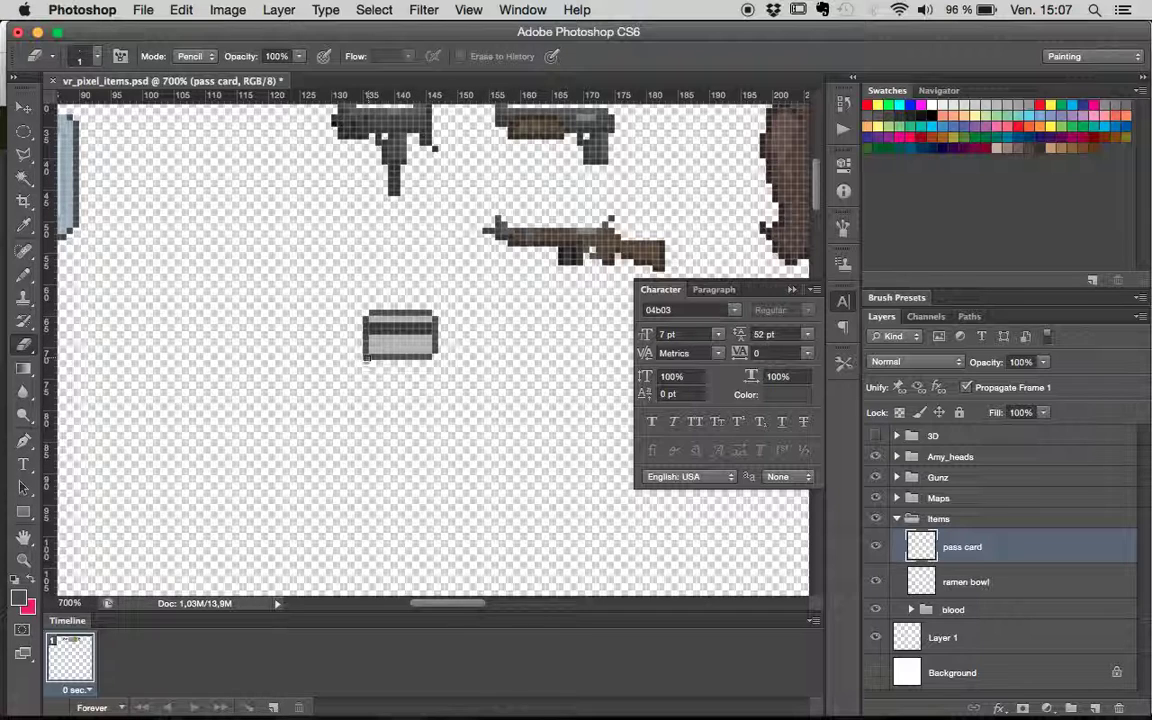
{"action": "left_click_drag", "start_coordinate": [512, 352], "coordinate": [470, 393]}
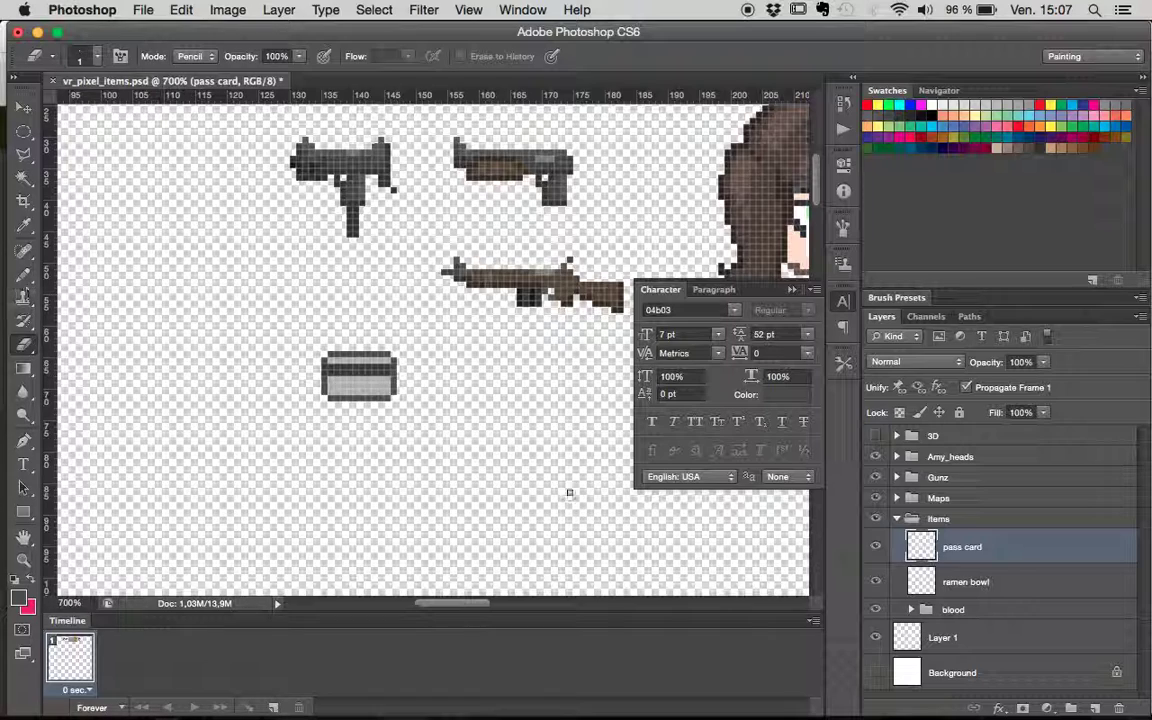
- Create a layer group named pass inside Items and move the pass card layer into it
{"action": "left_click", "coordinate": [1070, 708]}
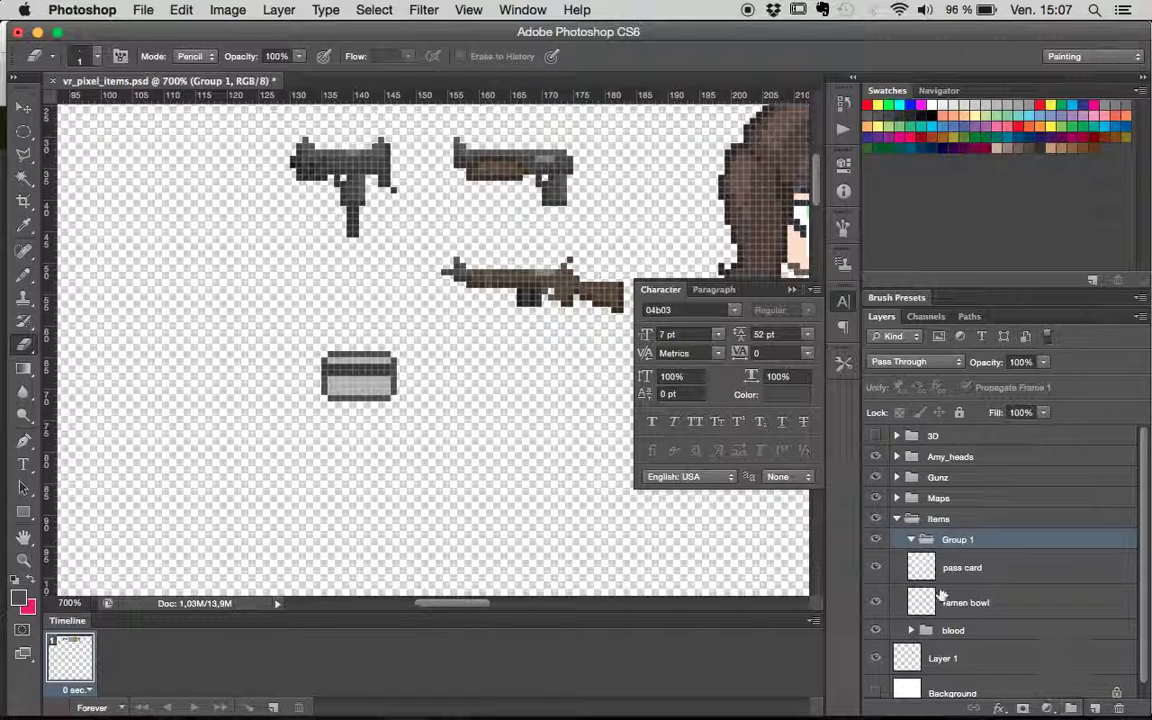
{"action": "double_click", "coordinate": [954, 539]}
{"action": "type", "text": "pass"}
{"action": "key", "text": "Return"}
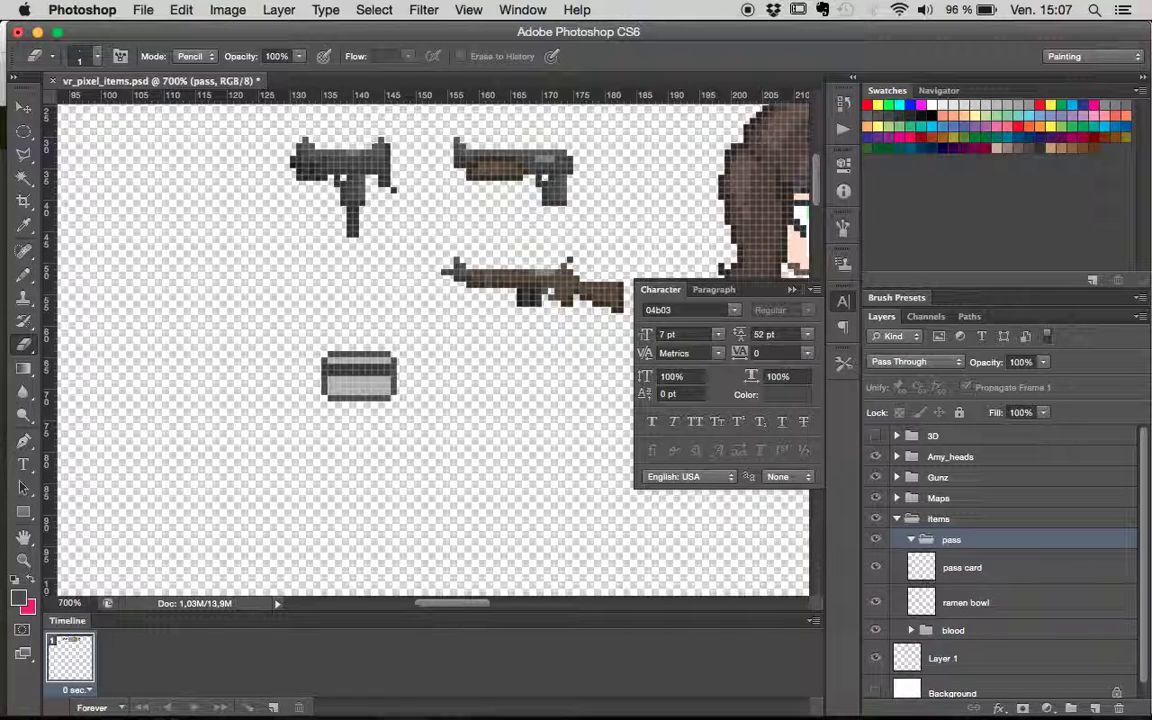
{"action": "left_click_drag", "start_coordinate": [950, 568], "coordinate": [958, 546]}
- Add a new layer above pass card in the pass group and name it reflect
{"action": "key", "text": "ctrl+j"}
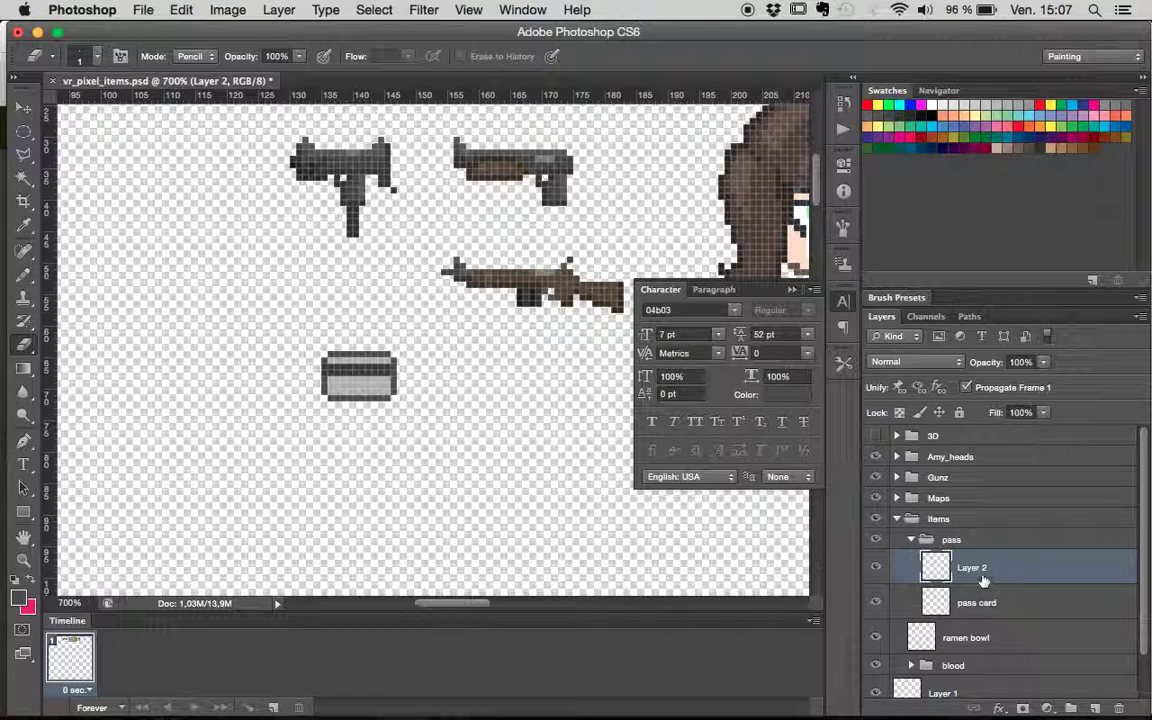
{"action": "double_click", "coordinate": [975, 568]}
{"action": "type", "text": "rec"}
{"action": "type", "text": "lect"}
{"action": "key", "text": "Return"}
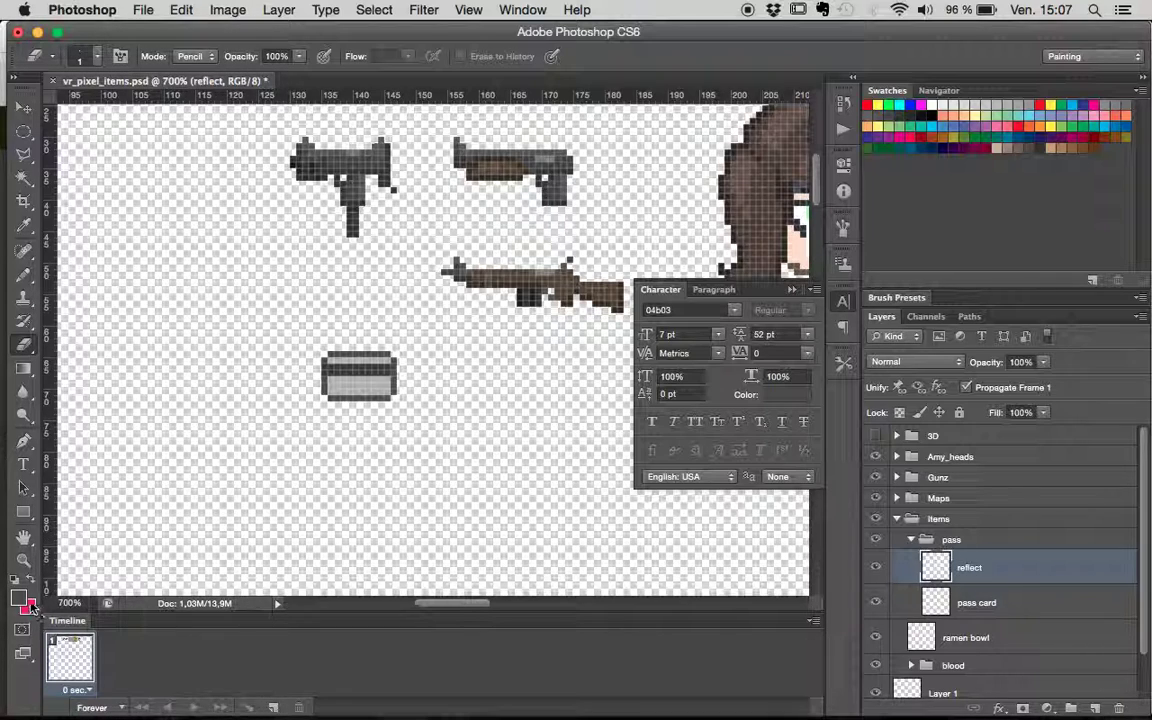
- Set the foreground colour to near-black 201e1e
{"action": "left_click", "coordinate": [24, 601]}
{"action": "left_click", "coordinate": [649, 547]}
{"action": "left_click_drag", "start_coordinate": [649, 547], "coordinate": [660, 549]}
{"action": "left_click", "coordinate": [1048, 358]}
{"action": "key", "text": "e"}
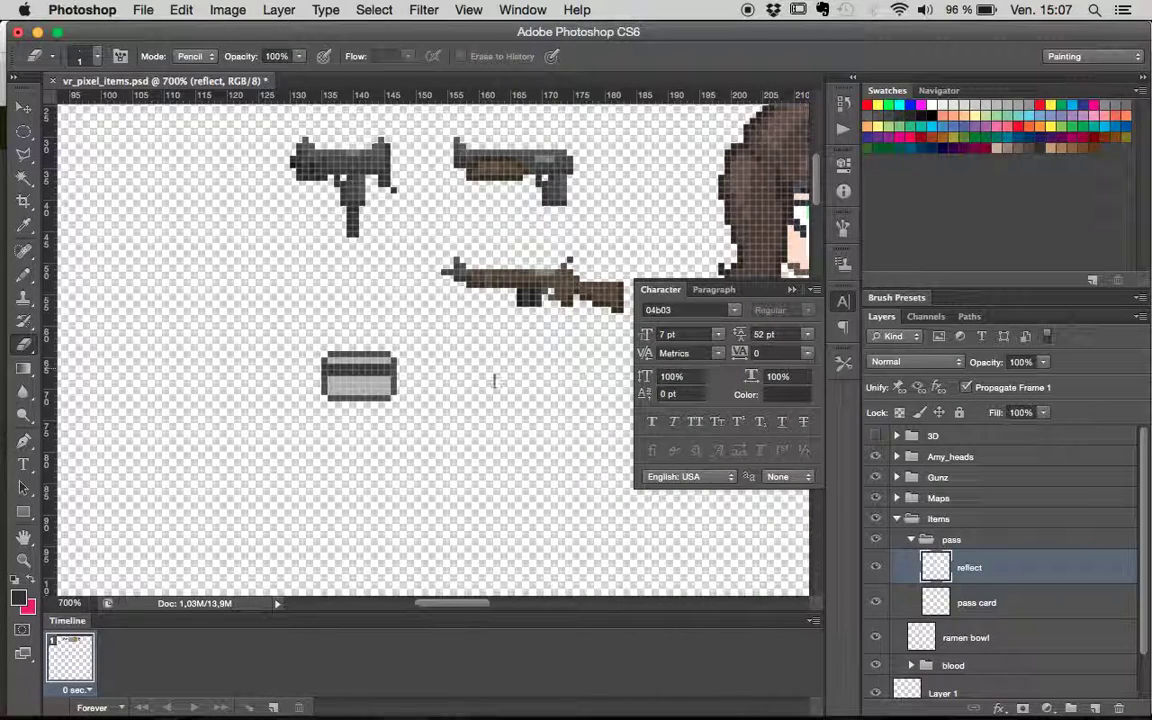
{"action": "mouse_move", "coordinate": [354, 367]}
{"action": "left_mouse_down"}
{"action": "mouse_move", "coordinate": [389, 369]}
{"action": "mouse_move", "coordinate": [336, 370]}
{"action": "left_mouse_up"}
{"action": "left_click", "coordinate": [18, 597]}
{"action": "left_click_drag", "start_coordinate": [661, 546], "coordinate": [644, 568]}
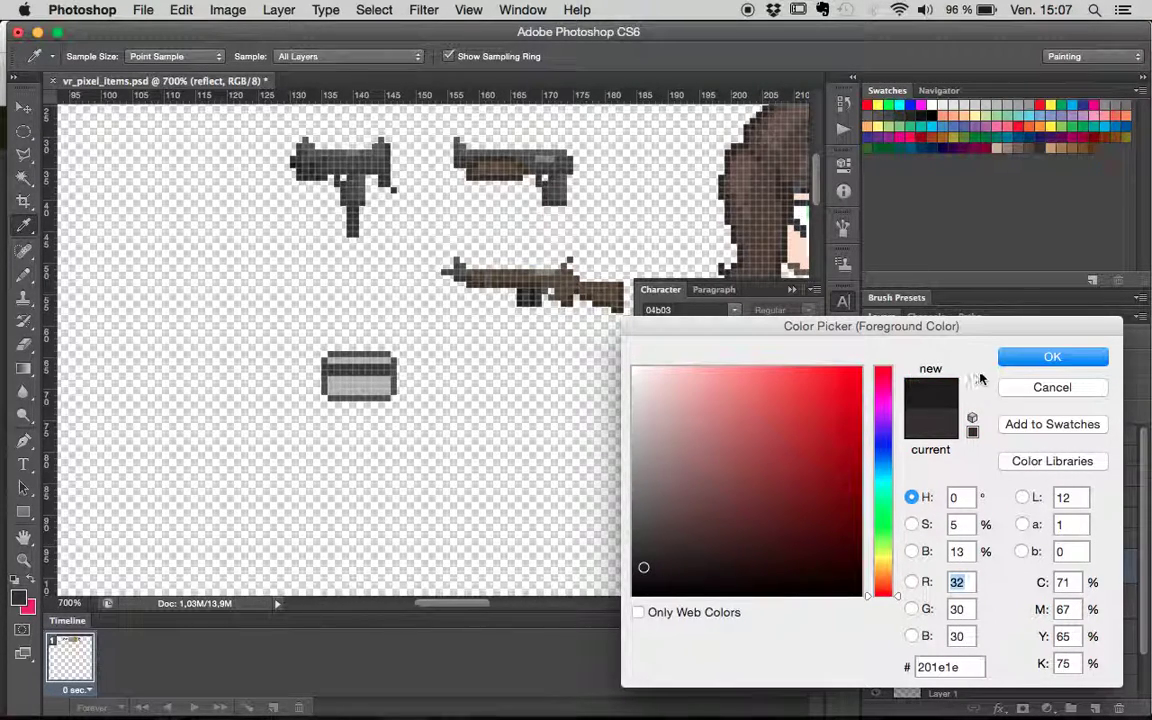
{"action": "left_click", "coordinate": [1025, 365]}
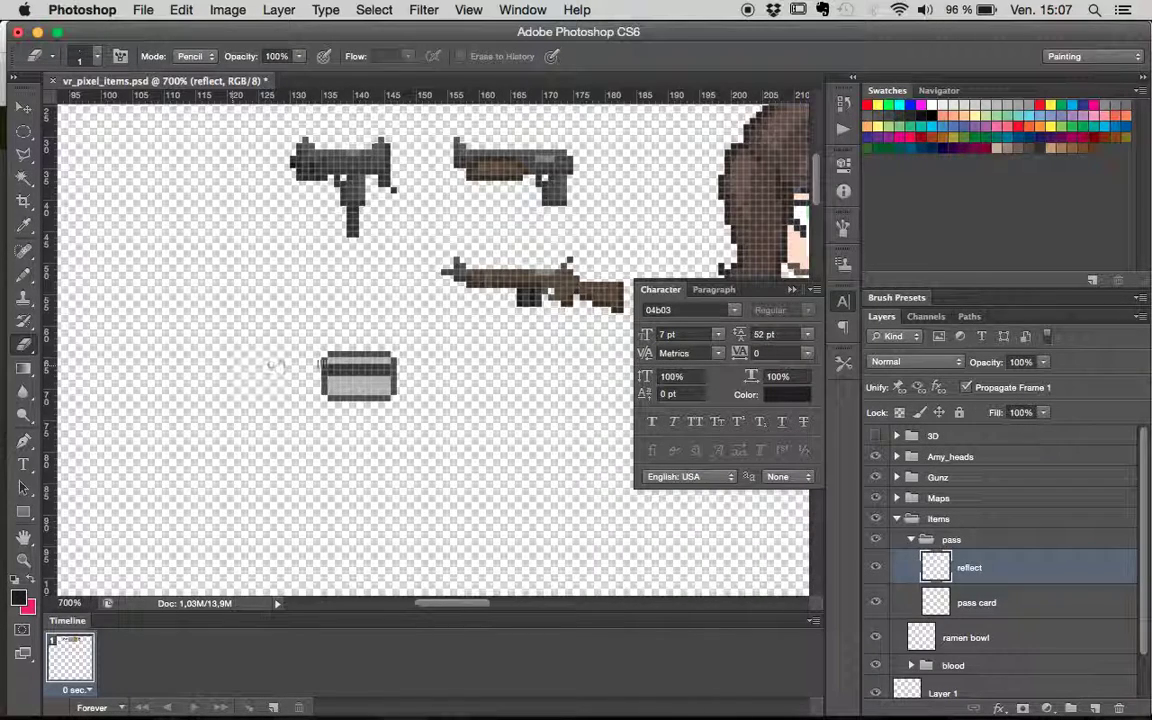
- Redraw the card's magnetic stripe in near-black on the pass card layer with the 1 px Pencil
{"action": "left_click_drag", "start_coordinate": [342, 367], "coordinate": [361, 367]}
{"action": "left_click", "coordinate": [875, 603]}
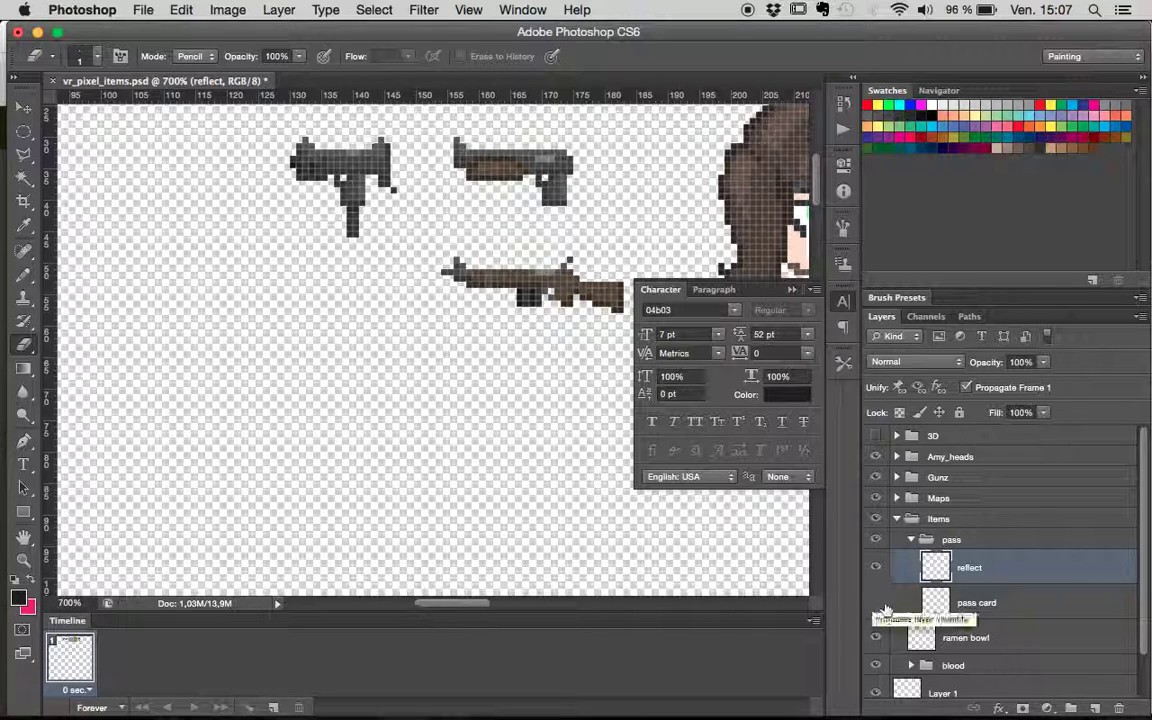
{"action": "left_click", "coordinate": [876, 604]}
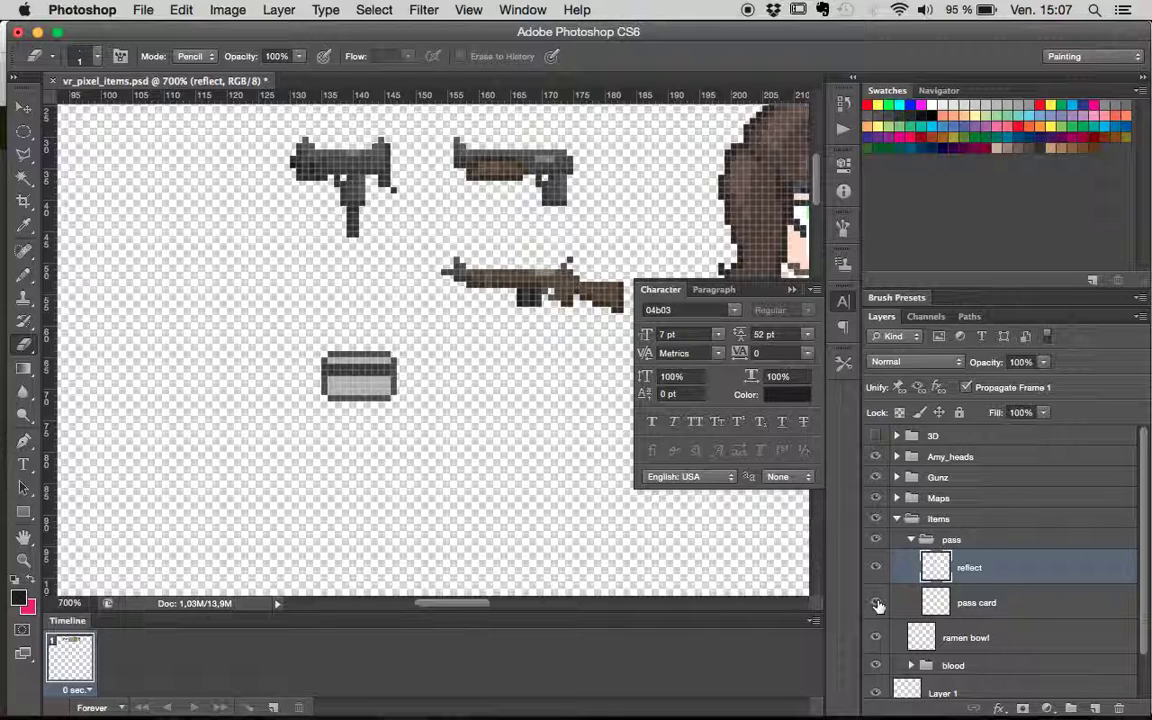
{"action": "left_click", "coordinate": [24, 275]}
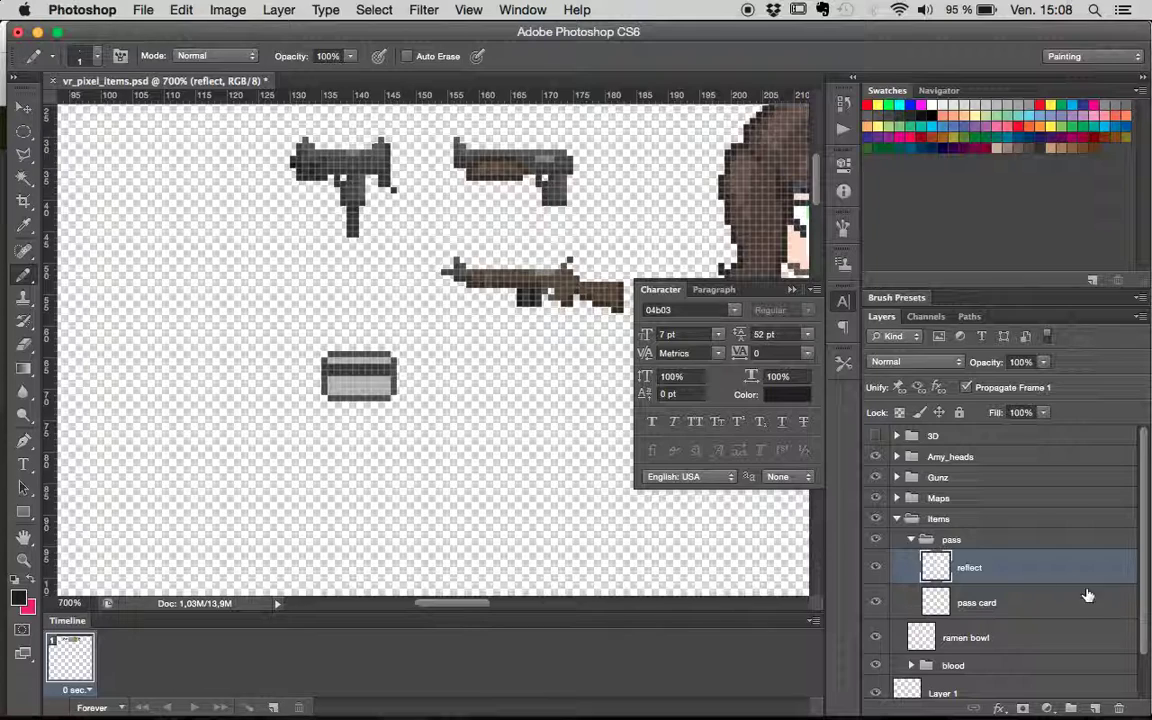
{"action": "left_click", "coordinate": [1088, 600]}
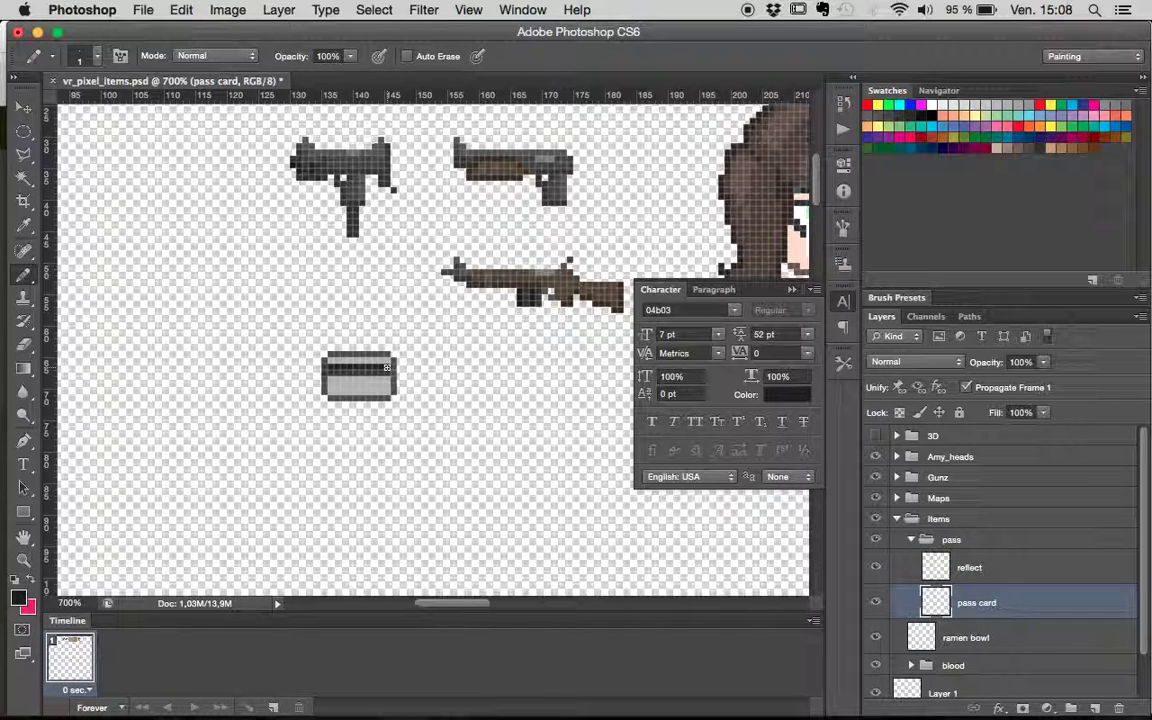
{"action": "mouse_move", "coordinate": [382, 367]}
{"action": "left_mouse_down"}
{"action": "mouse_move", "coordinate": [330, 372]}
{"action": "mouse_move", "coordinate": [386, 373]}
{"action": "left_mouse_up"}
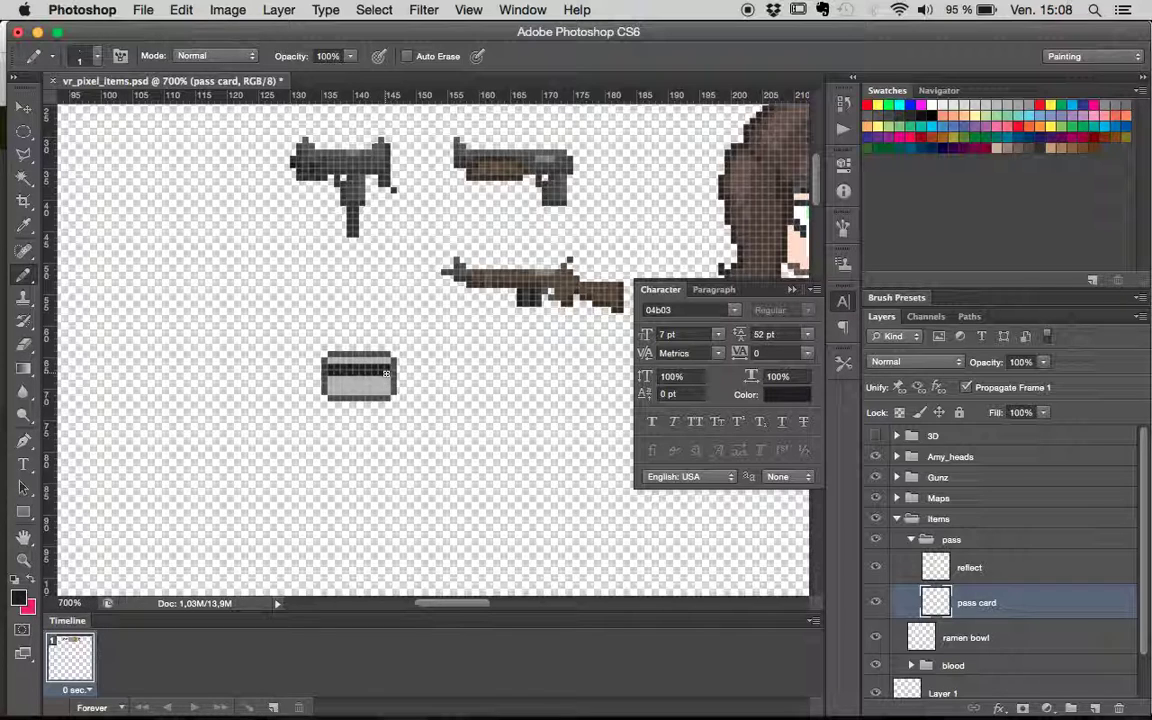
- Set the foreground colour to white and draw a diagonal light reflection across the card on the reflect layer
{"action": "left_click", "coordinate": [965, 567]}
{"action": "left_click", "coordinate": [18, 596]}
{"action": "left_click", "coordinate": [633, 369]}
{"action": "left_click", "coordinate": [1052, 357]}
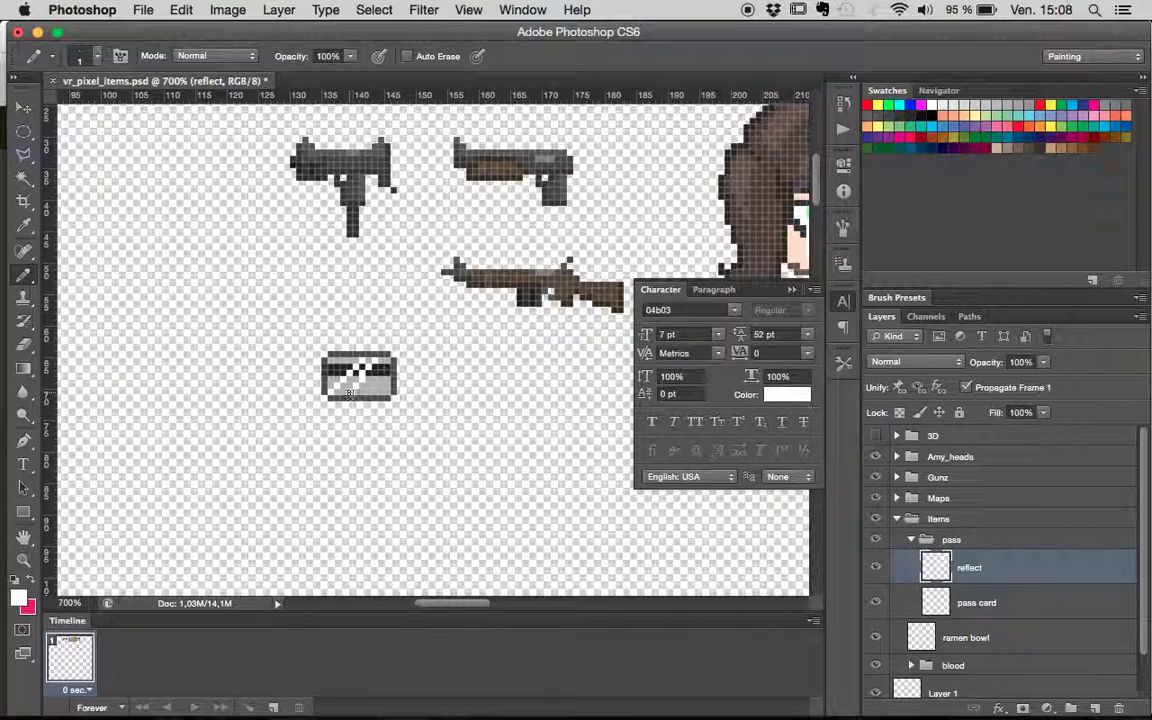
{"action": "left_click_drag", "start_coordinate": [365, 385], "coordinate": [332, 392]}
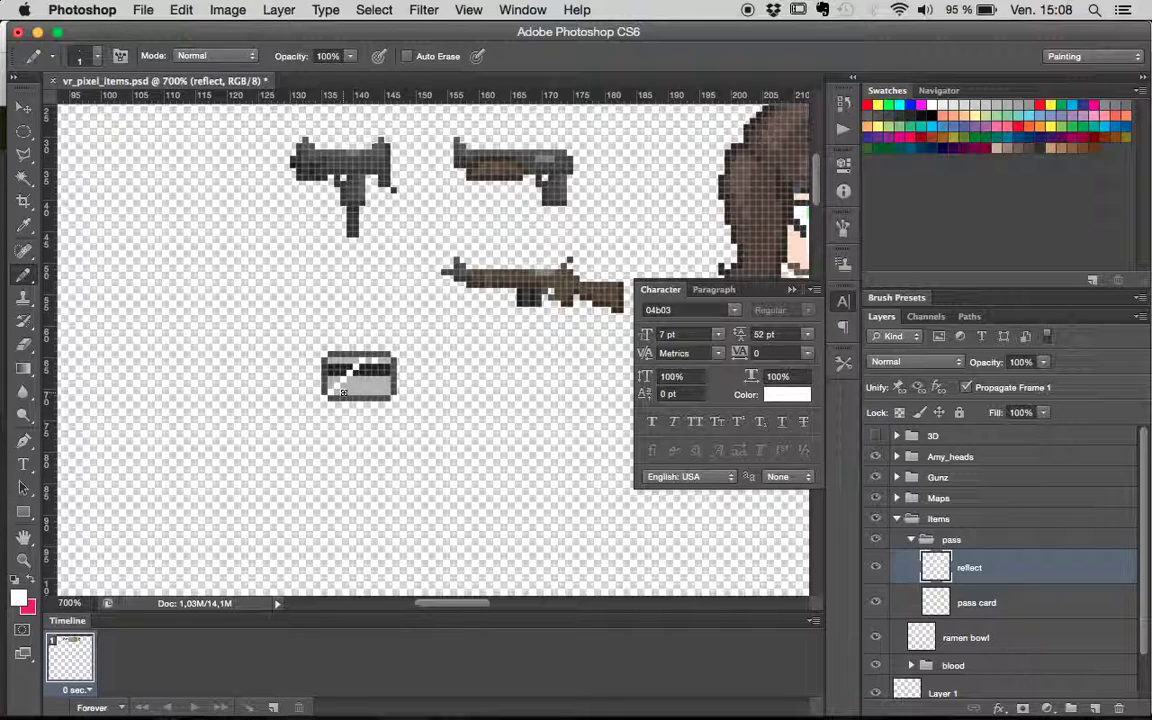
{"action": "left_click_drag", "start_coordinate": [372, 362], "coordinate": [335, 393]}
- Lower the opacity of the reflect layer to 28%
{"action": "left_click", "coordinate": [1043, 362]}
{"action": "left_click_drag", "start_coordinate": [1049, 381], "coordinate": [990, 387]}
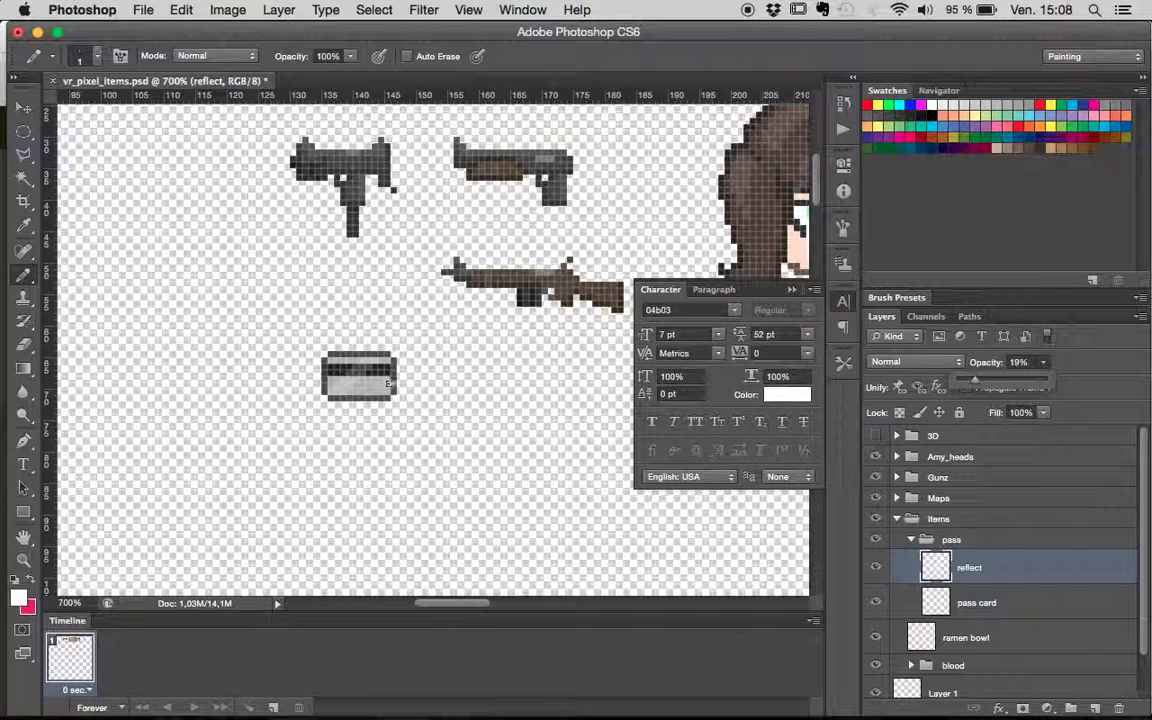
{"action": "key", "text": "super+minus"}
{"action": "key", "text": "super+minus"}
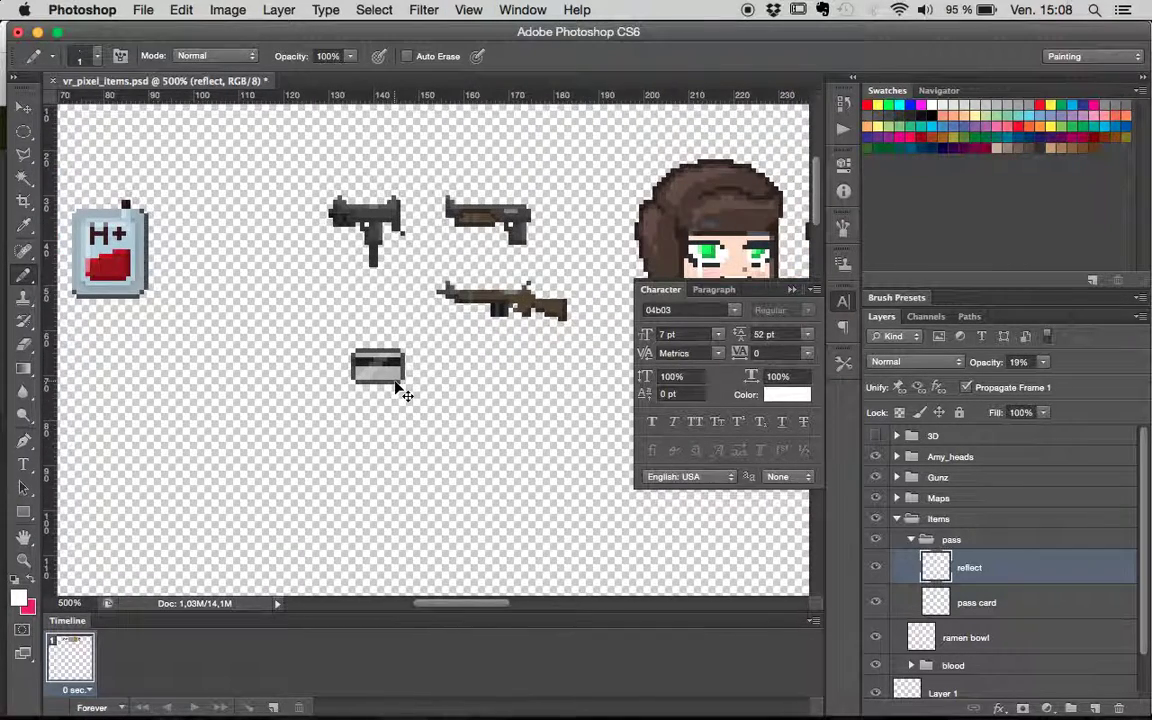
{"action": "left_click", "coordinate": [1043, 363]}
{"action": "left_click_drag", "start_coordinate": [1043, 384], "coordinate": [1049, 381]}
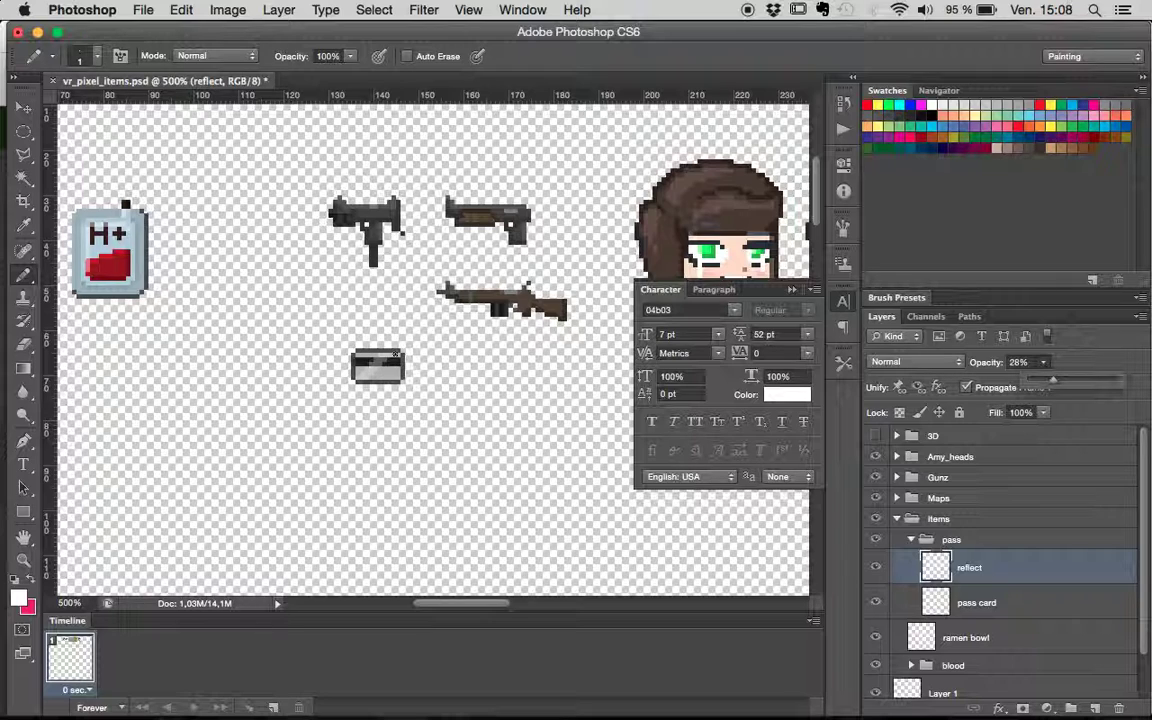
{"action": "mouse_move", "coordinate": [483, 342]}
{"action": "left_mouse_down"}
{"action": "mouse_move", "coordinate": [422, 324]}
{"action": "mouse_move", "coordinate": [365, 329]}
{"action": "mouse_move", "coordinate": [309, 369]}
{"action": "mouse_move", "coordinate": [252, 381]}
{"action": "mouse_move", "coordinate": [329, 420]}
{"action": "mouse_move", "coordinate": [495, 360]}
{"action": "left_mouse_up"}
- Switch to Chrome and search Google Images for "doom game keys"
{"action": "key", "text": "super+Tab"}
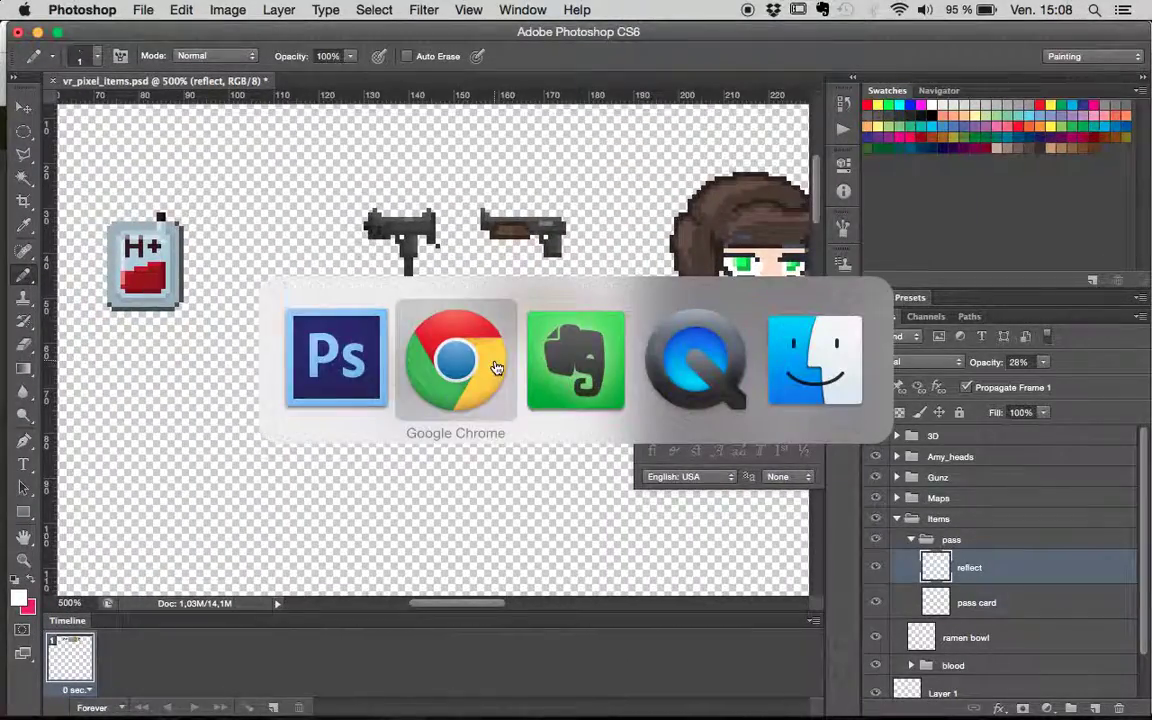
{"action": "left_click", "coordinate": [946, 45]}
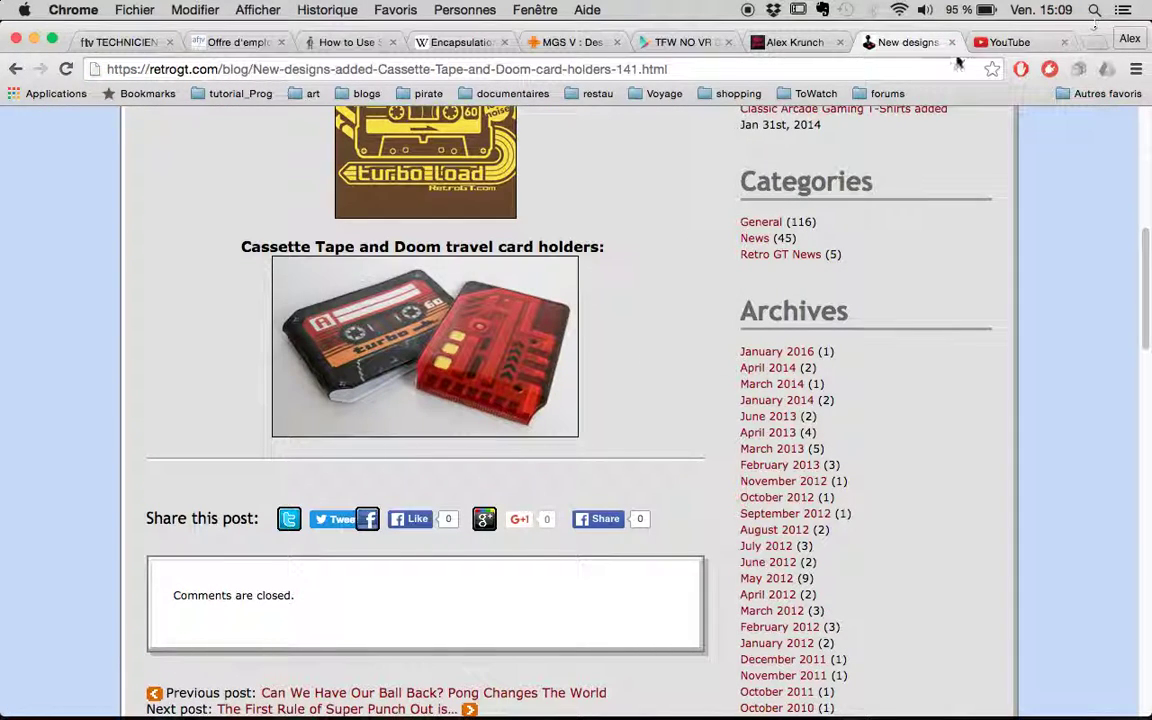
{"action": "left_click", "coordinate": [808, 66]}
{"action": "key", "text": "BackSpace"}
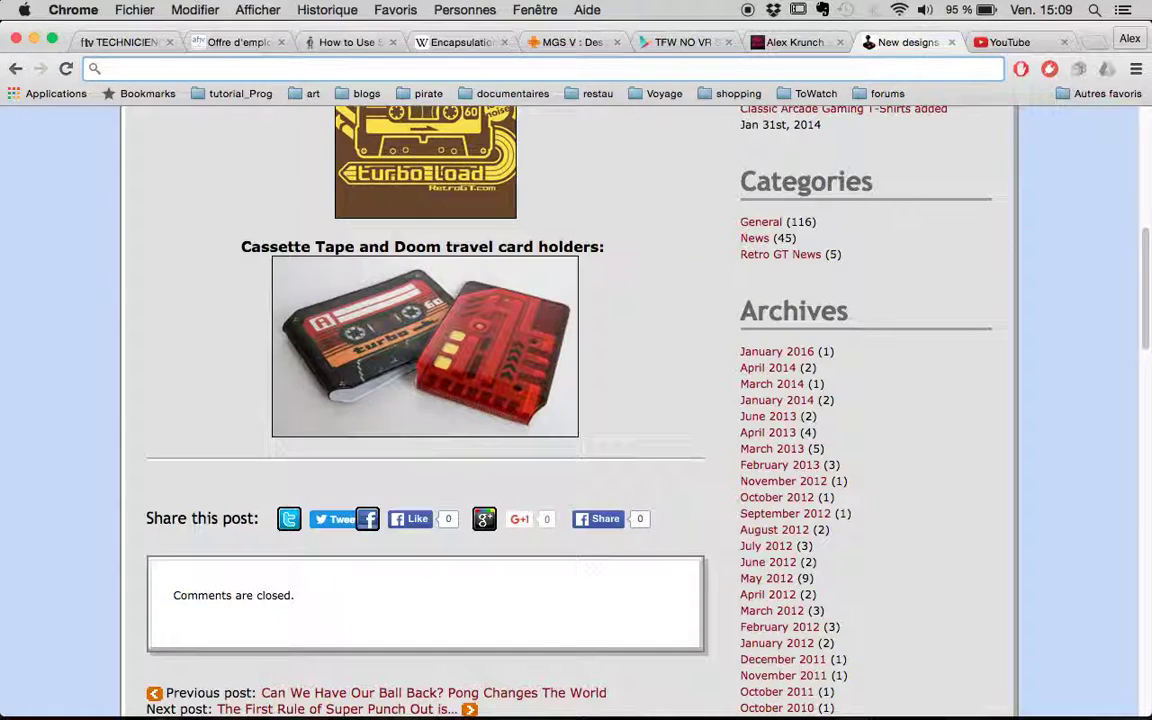
{"action": "type", "text": "dooo"}
{"action": "key", "text": "BackSpace"}
{"action": "type", "text": "m "}
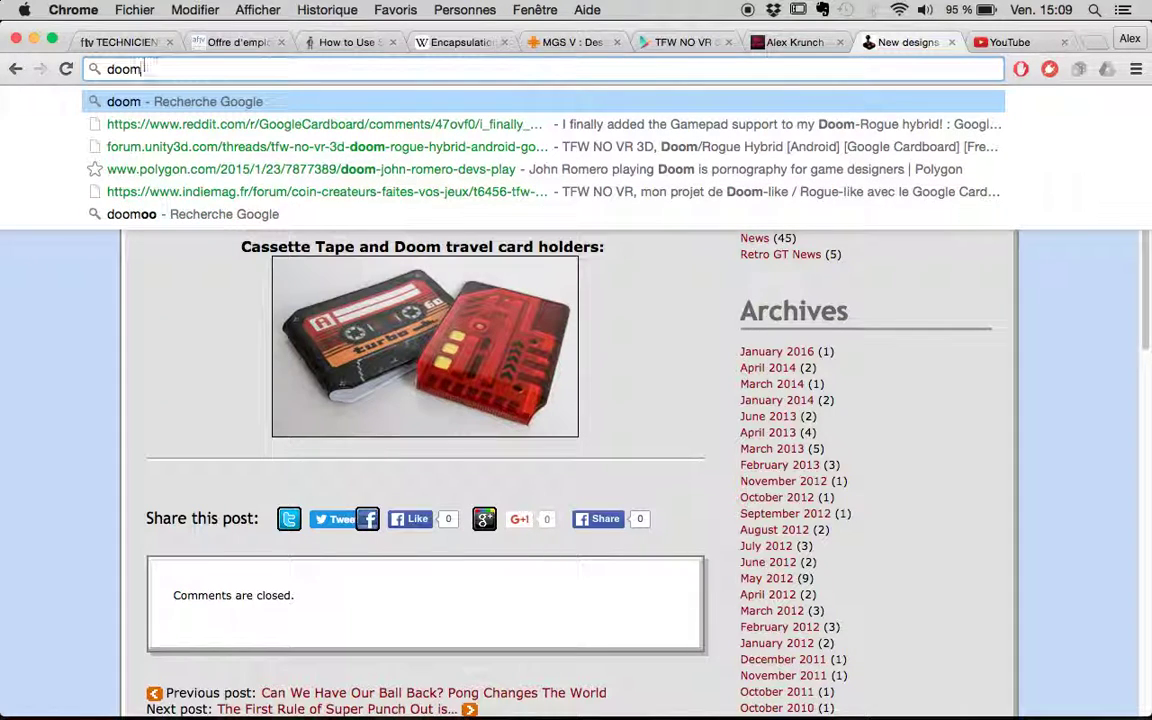
{"action": "type", "text": "game "}
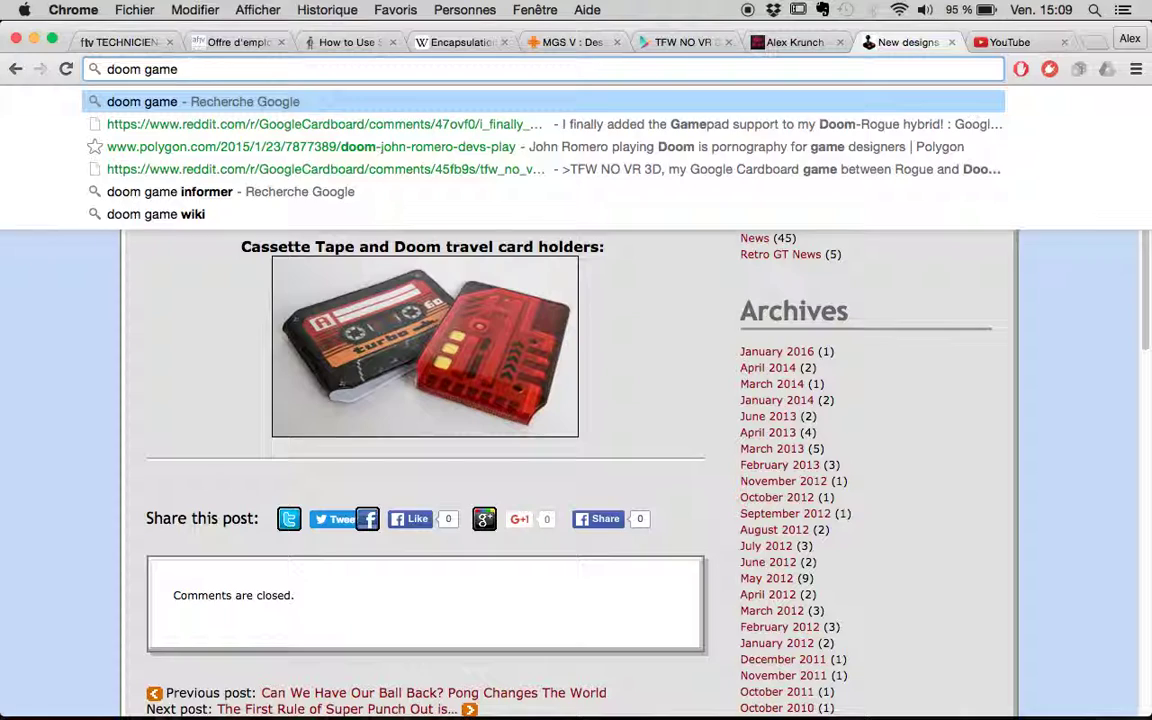
{"action": "type", "text": "keys"}
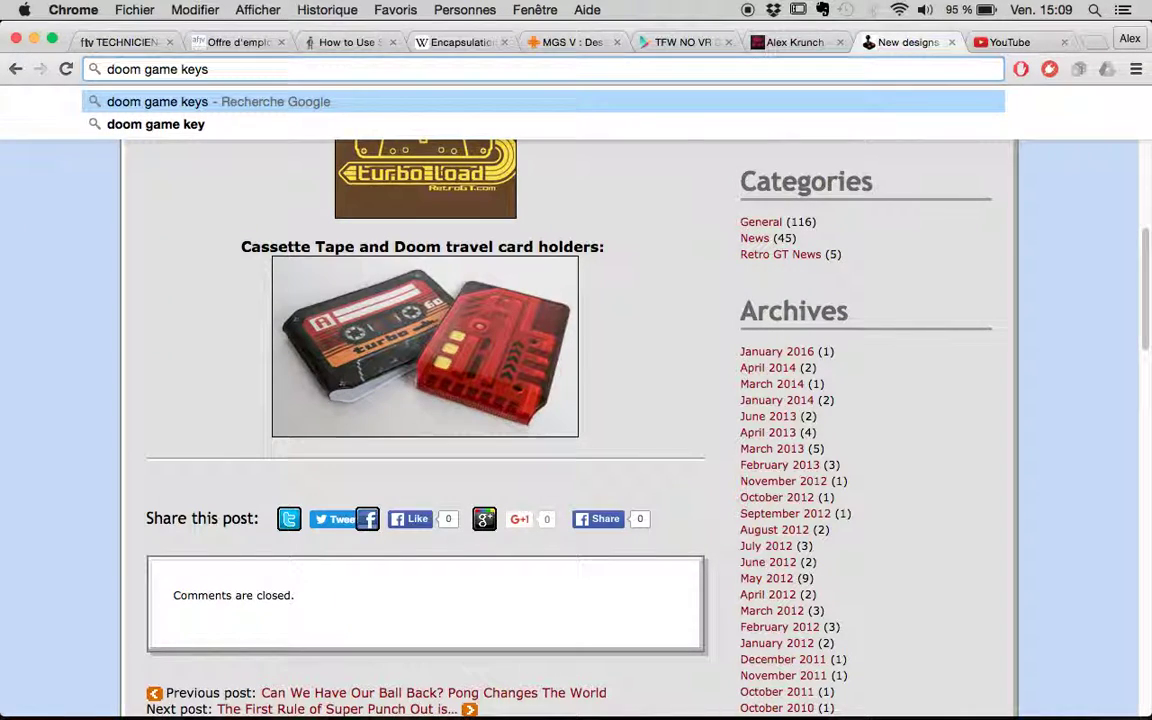
{"action": "key", "text": "Return"}
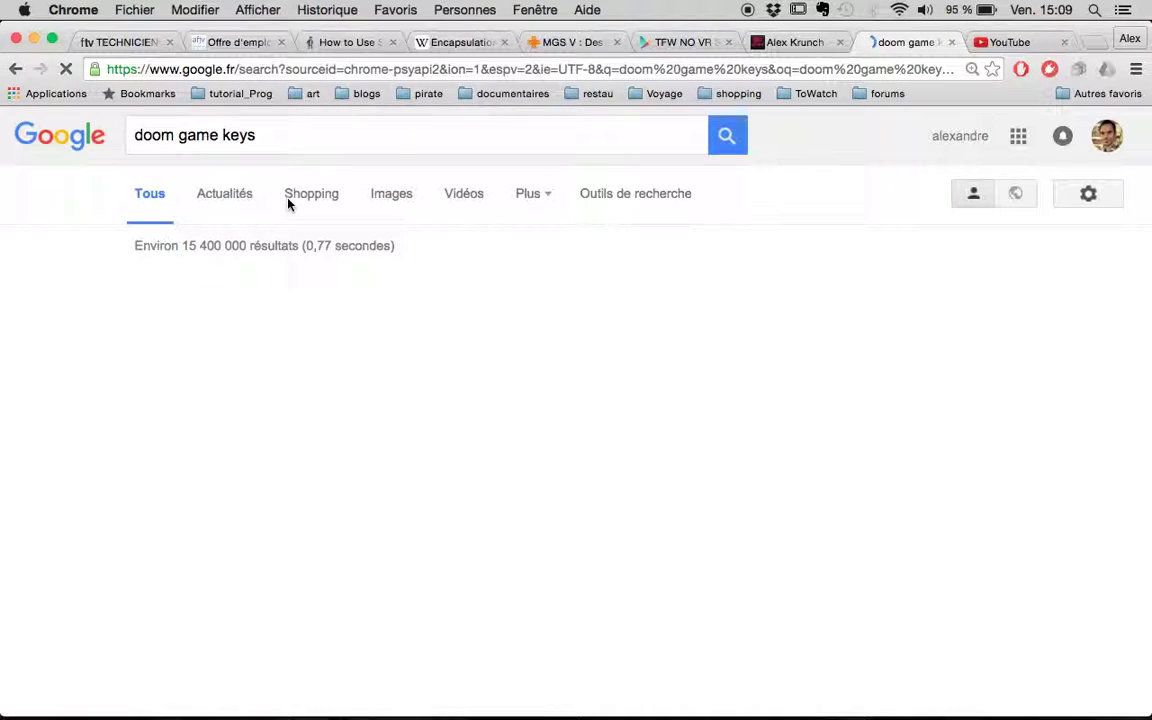
{"action": "left_click", "coordinate": [391, 195]}
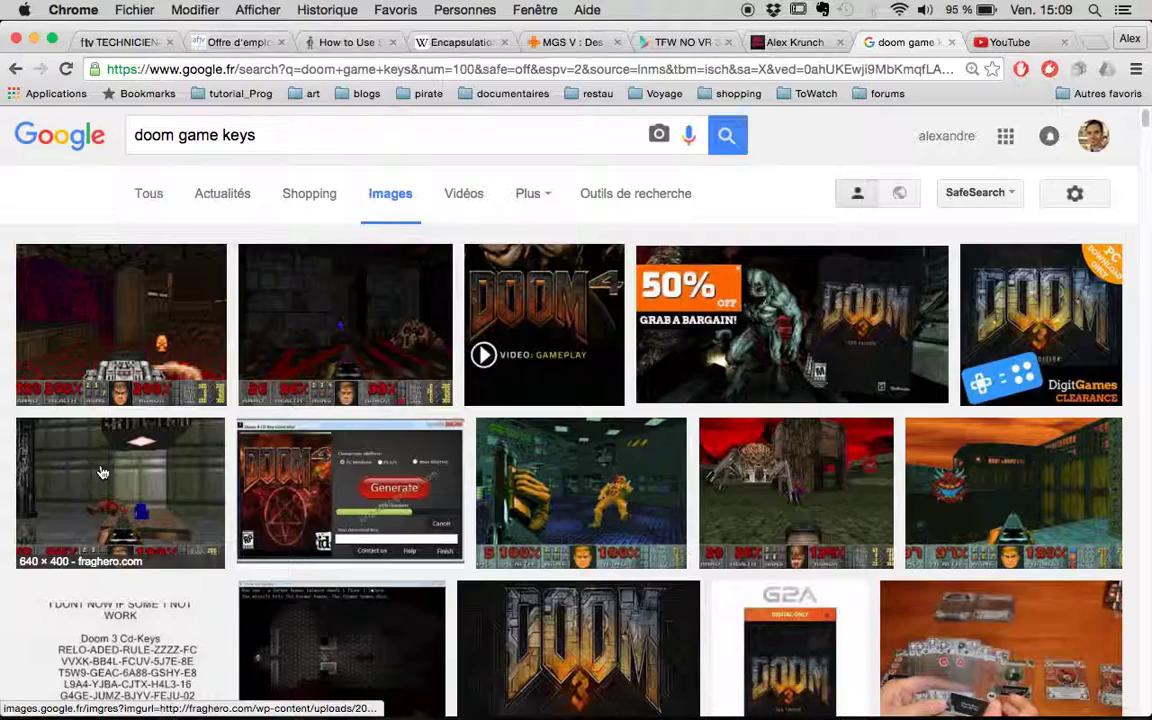
- Browse the image results for key references, view the Ultimate Doom screenshot at full size and return to the results
{"action": "scroll", "coordinate": [110, 460], "scroll_direction": "down", "scroll_amount": 2}
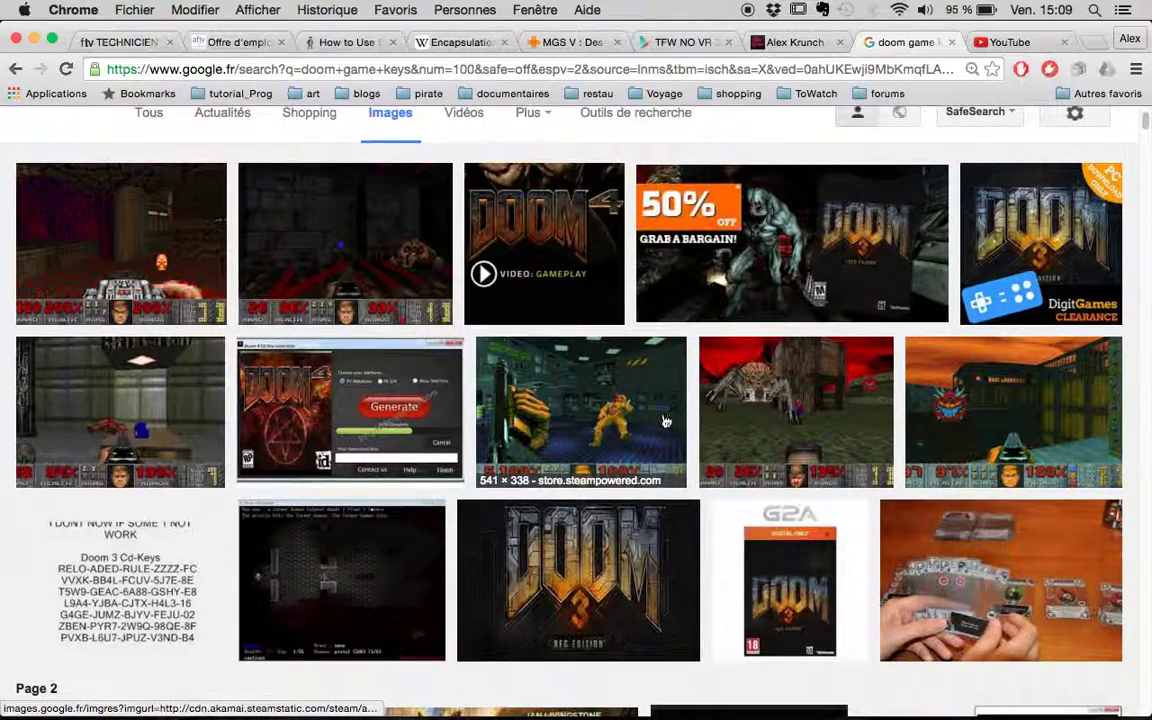
{"action": "scroll", "coordinate": [595, 380], "scroll_direction": "down", "scroll_amount": 2}
{"action": "scroll", "coordinate": [818, 378], "scroll_direction": "down", "scroll_amount": 1}
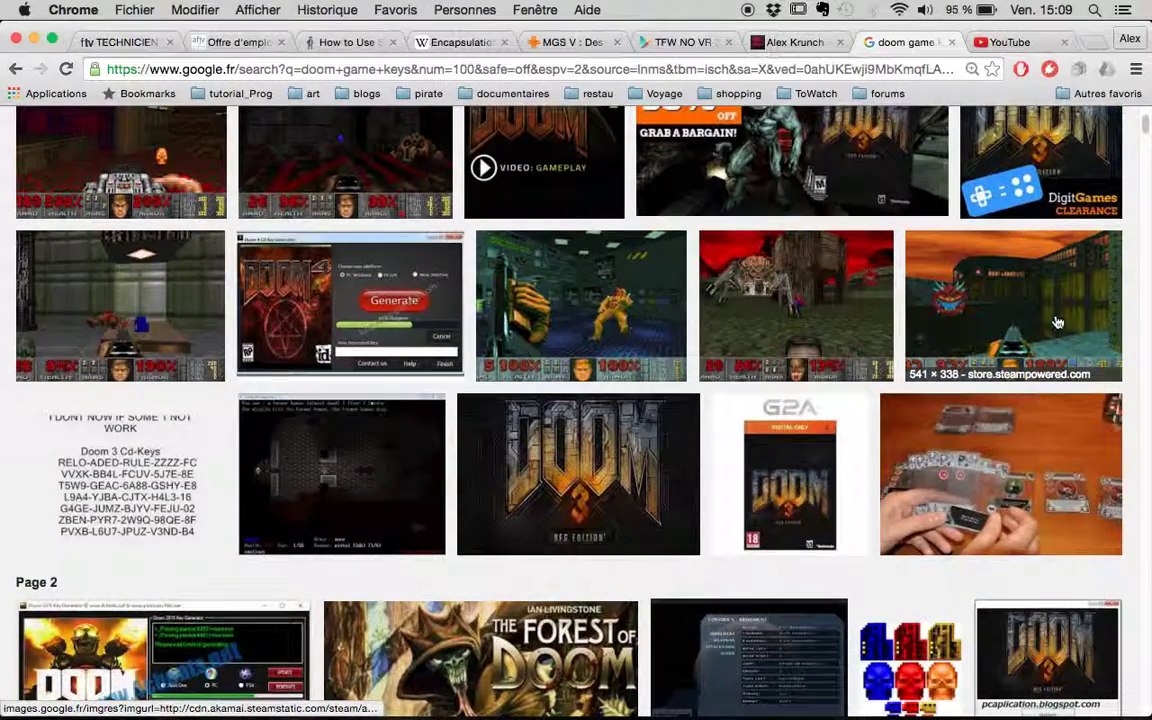
{"action": "left_click", "coordinate": [1040, 320]}
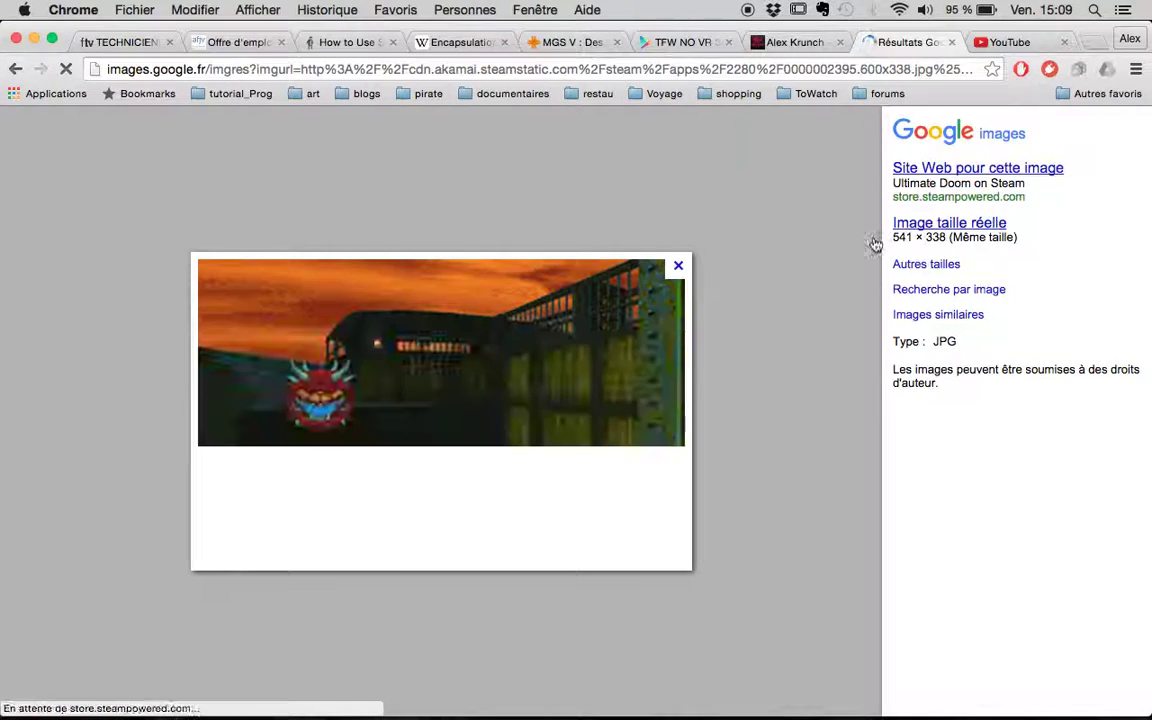
{"action": "left_click", "coordinate": [930, 224]}
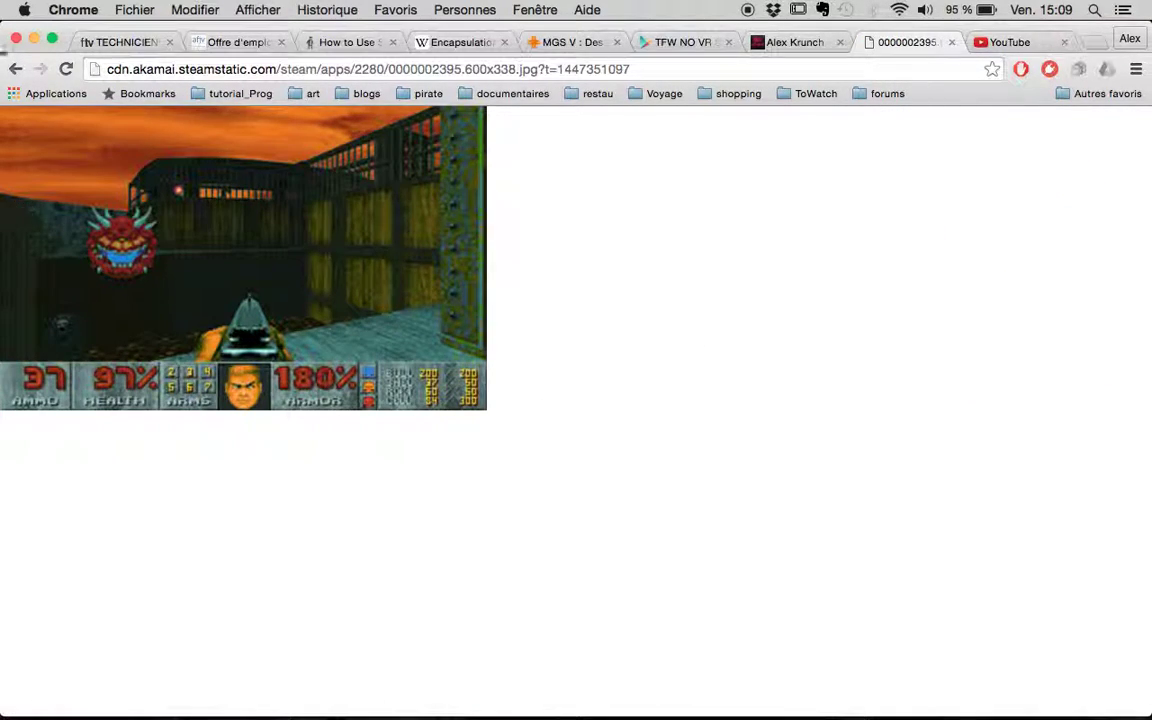
{"action": "left_click", "coordinate": [16, 68]}
{"action": "left_click", "coordinate": [16, 70]}
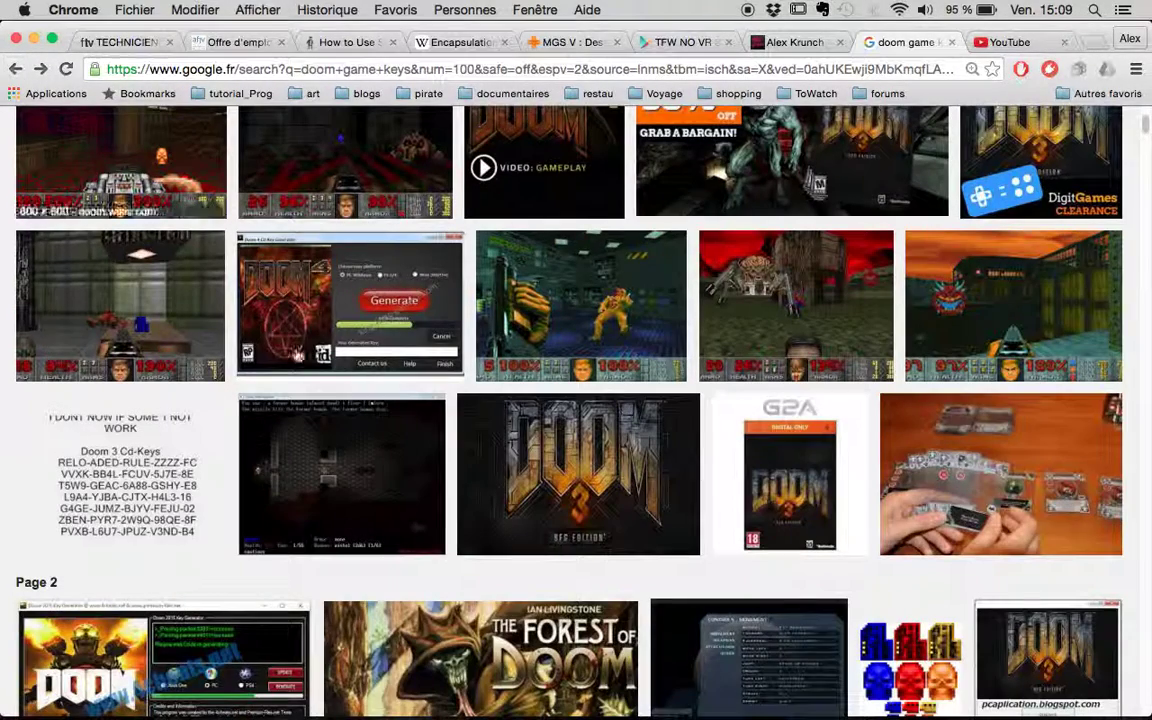
{"action": "scroll", "coordinate": [601, 390], "scroll_direction": "down", "scroll_amount": 4}
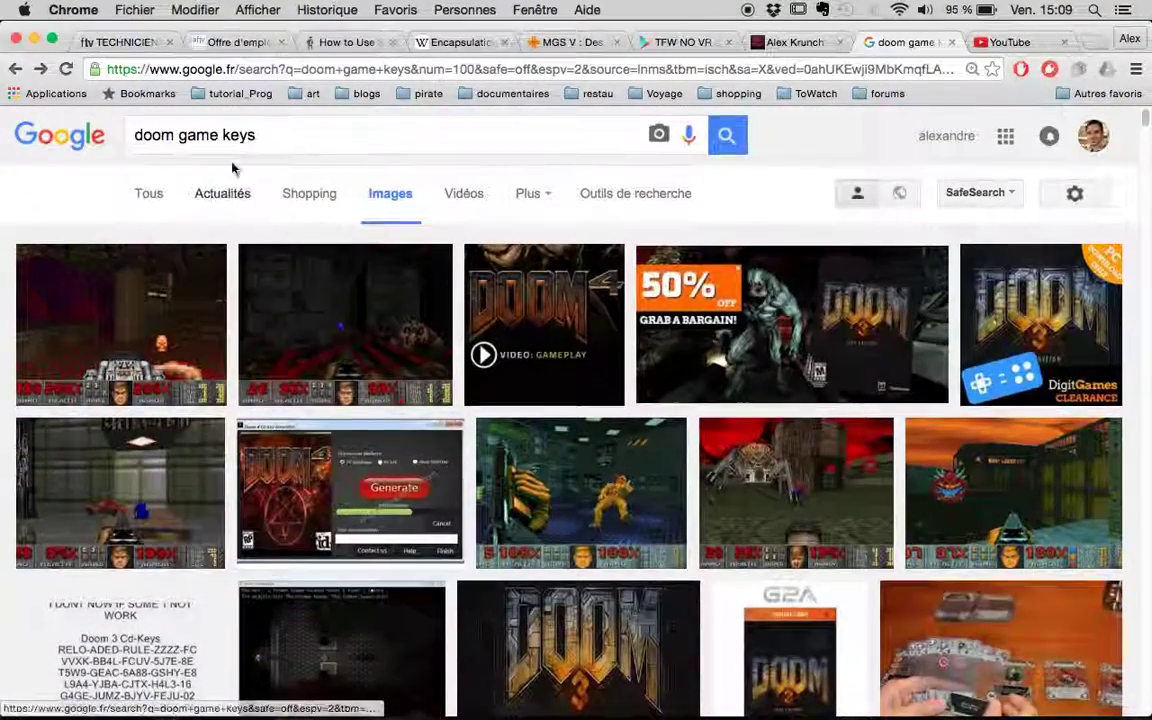
- Refine the image search to "doom game keys cards" and view the picture of the blue key card on the desk
{"action": "left_click", "coordinate": [258, 134]}
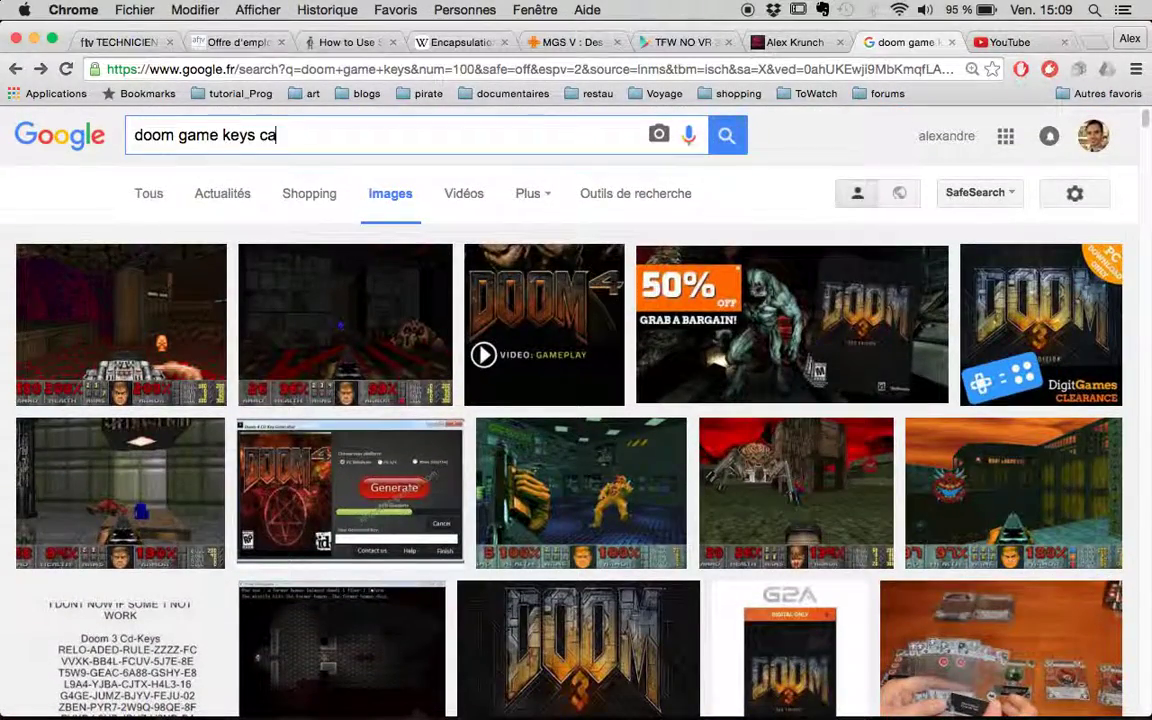
{"action": "key", "text": "Return"}
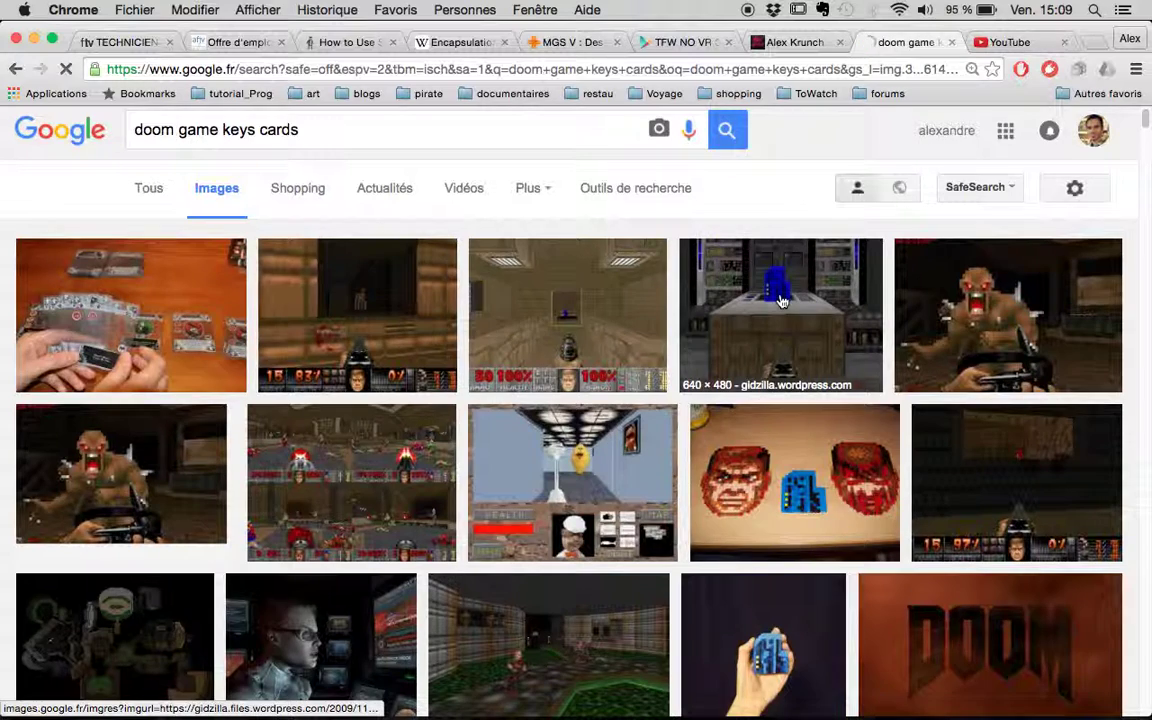
{"action": "left_click", "coordinate": [745, 335]}
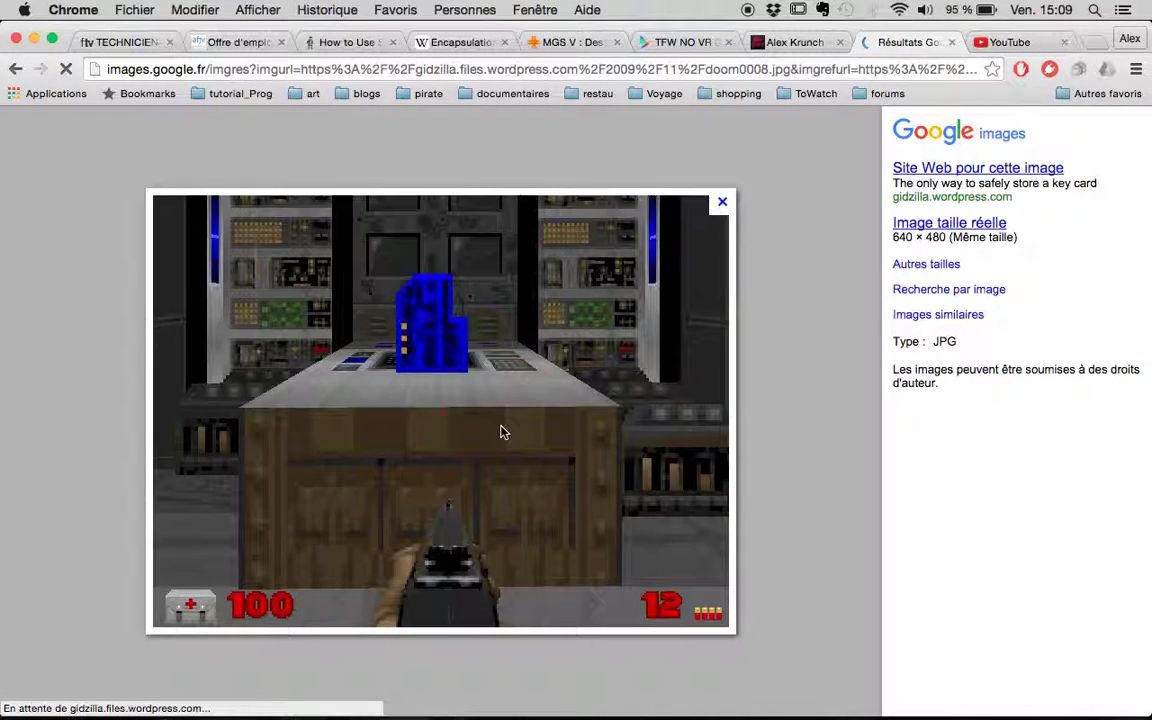
{"action": "key", "text": "super+Tab"}
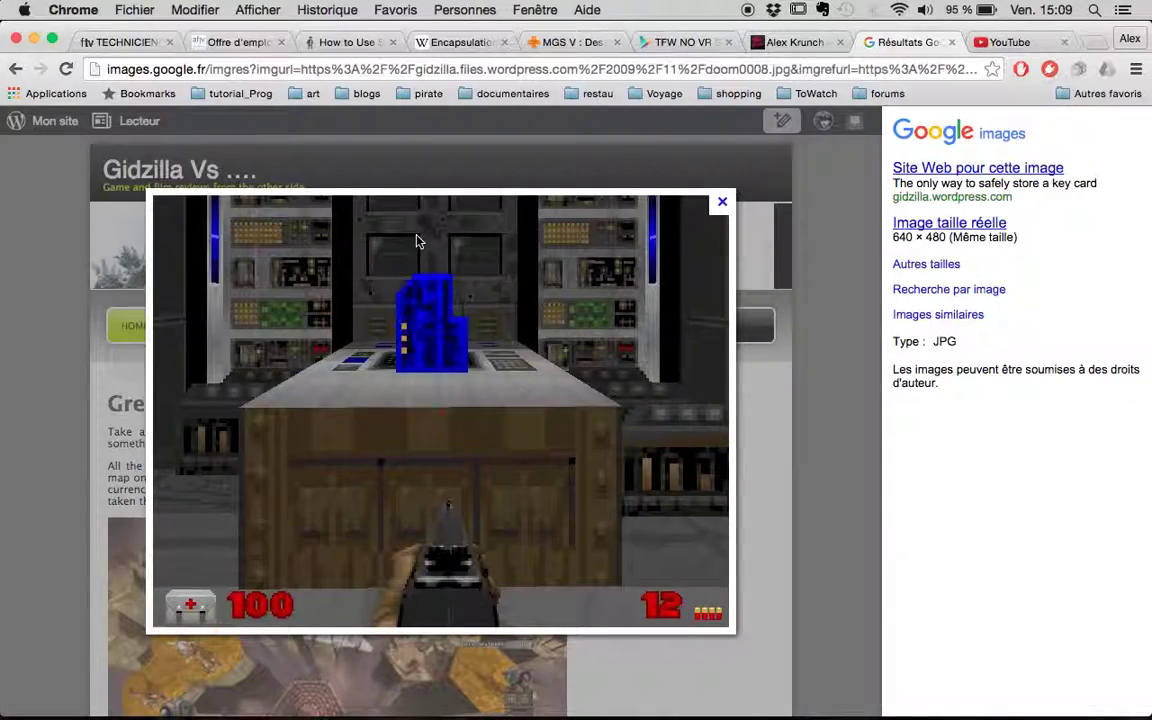
- Switch to Photoshop and add the text "Key" beside the card, directly above the pass card layer
{"action": "key", "text": "super+Tab"}
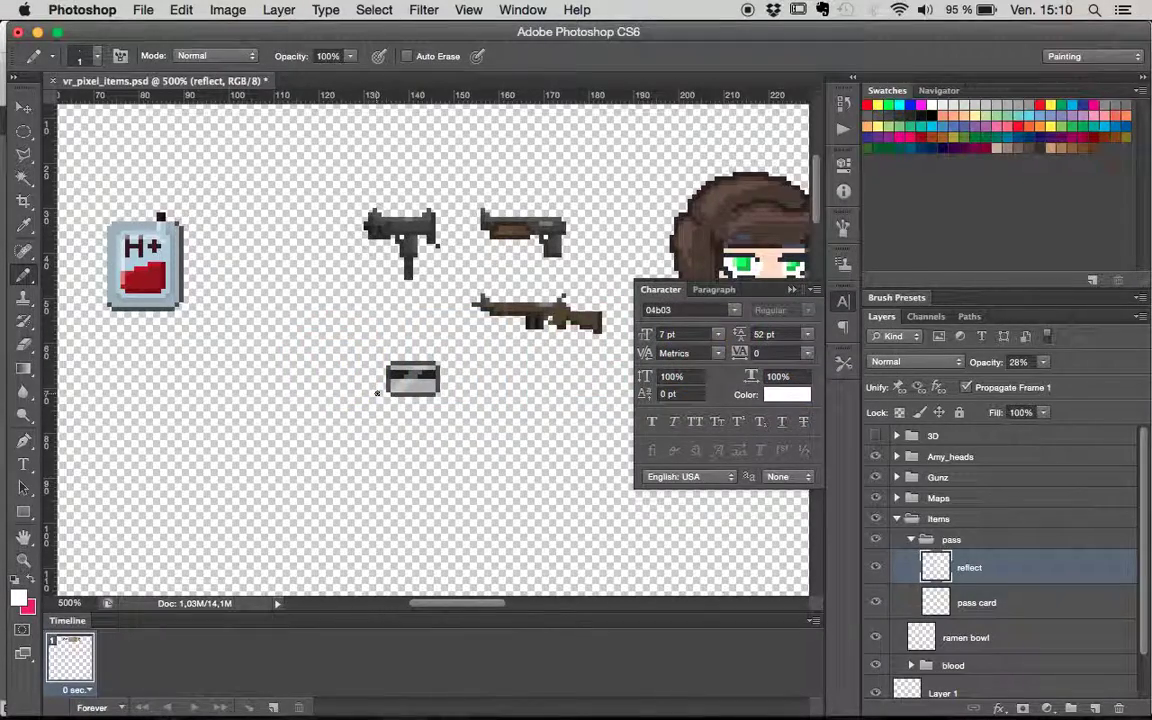
{"action": "key", "text": "super+equal"}
{"action": "key", "text": "super+equal"}
{"action": "key", "text": "super+equal"}
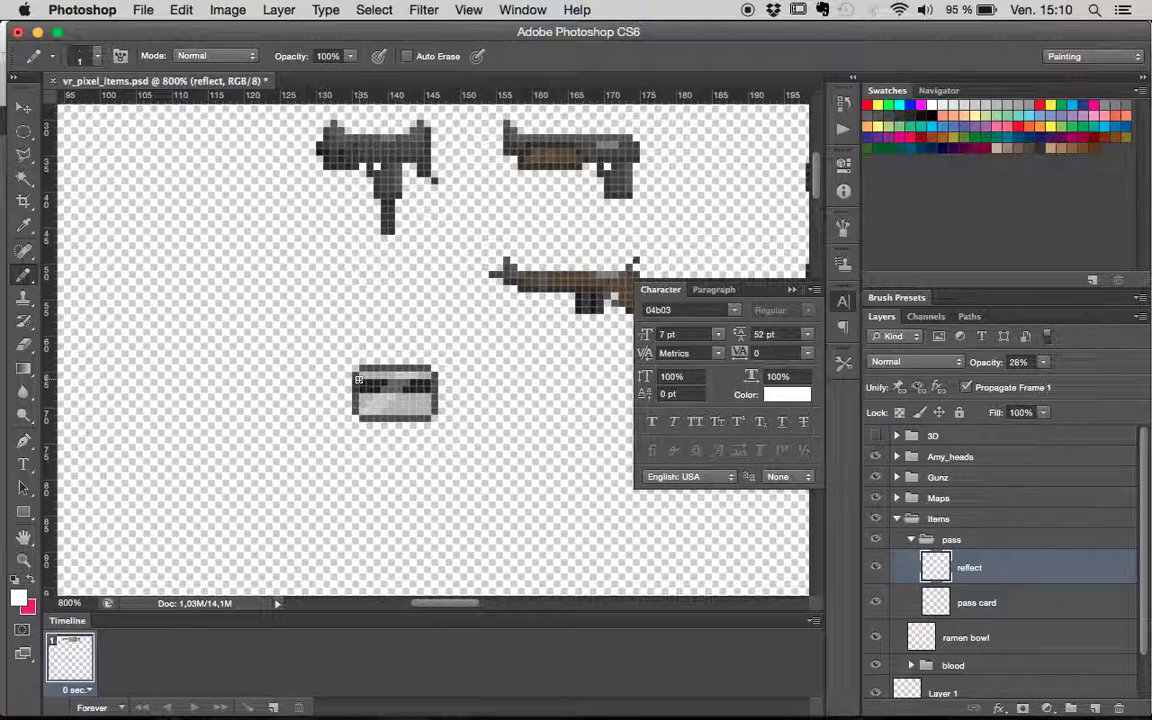
{"action": "left_click", "coordinate": [1060, 600]}
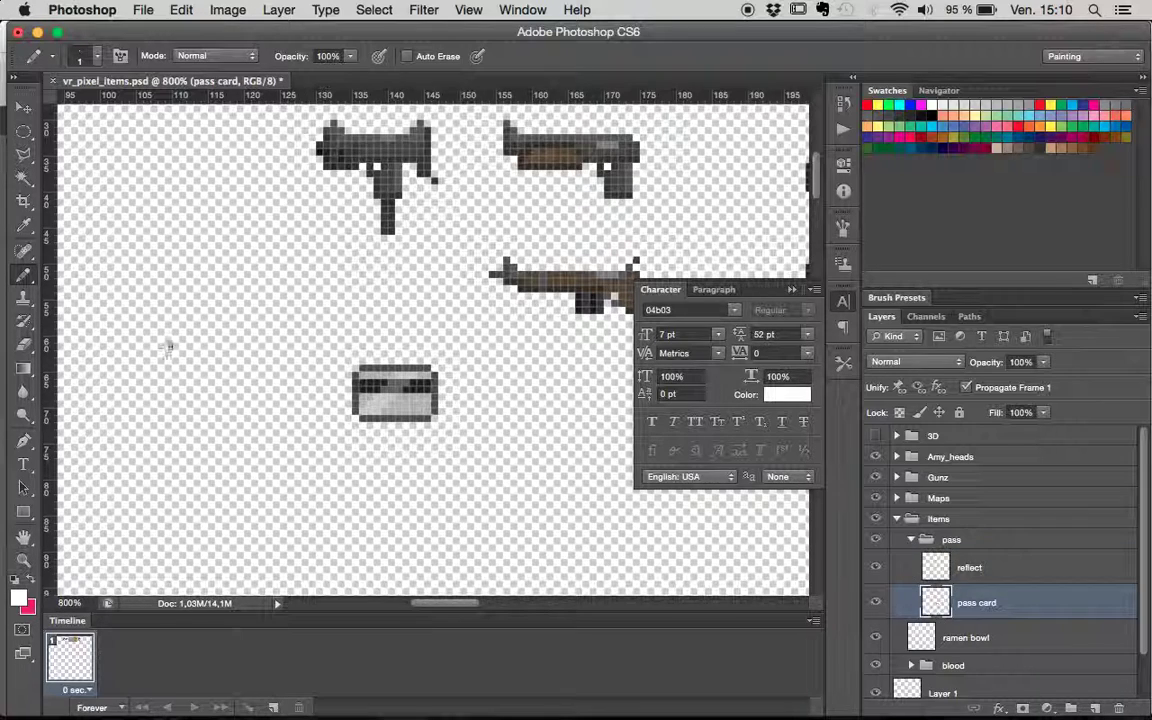
{"action": "left_click", "coordinate": [22, 465]}
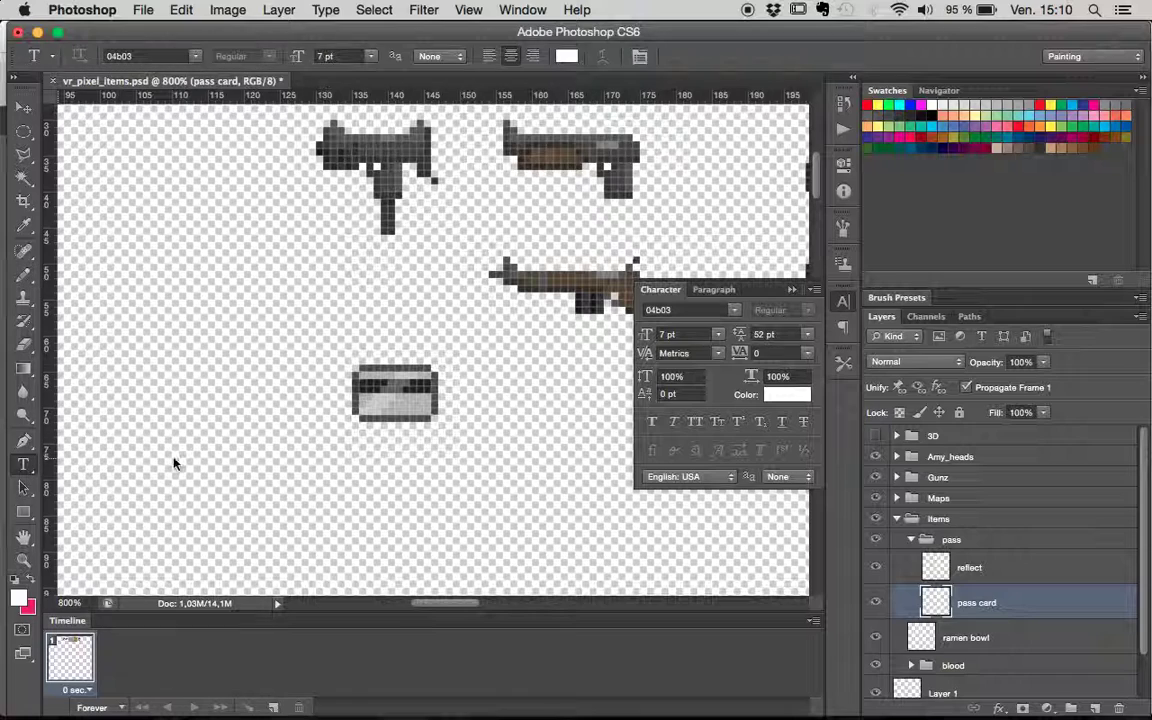
{"action": "left_click", "coordinate": [478, 388]}
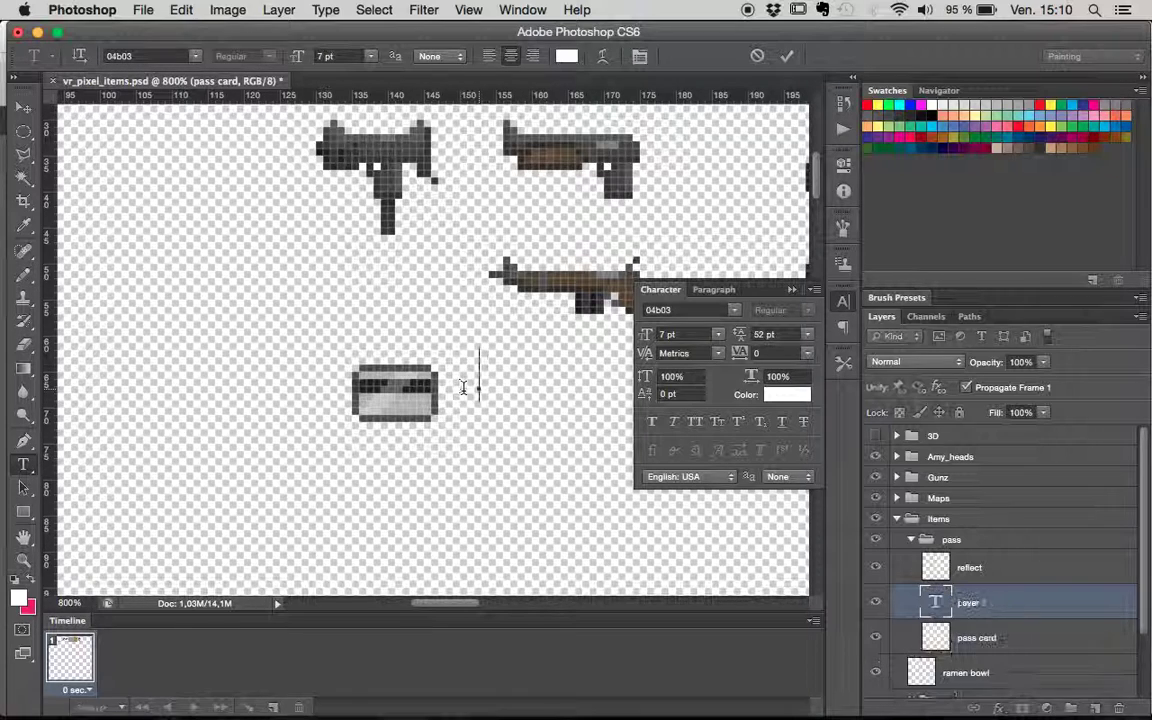
{"action": "type", "text": "ID"}
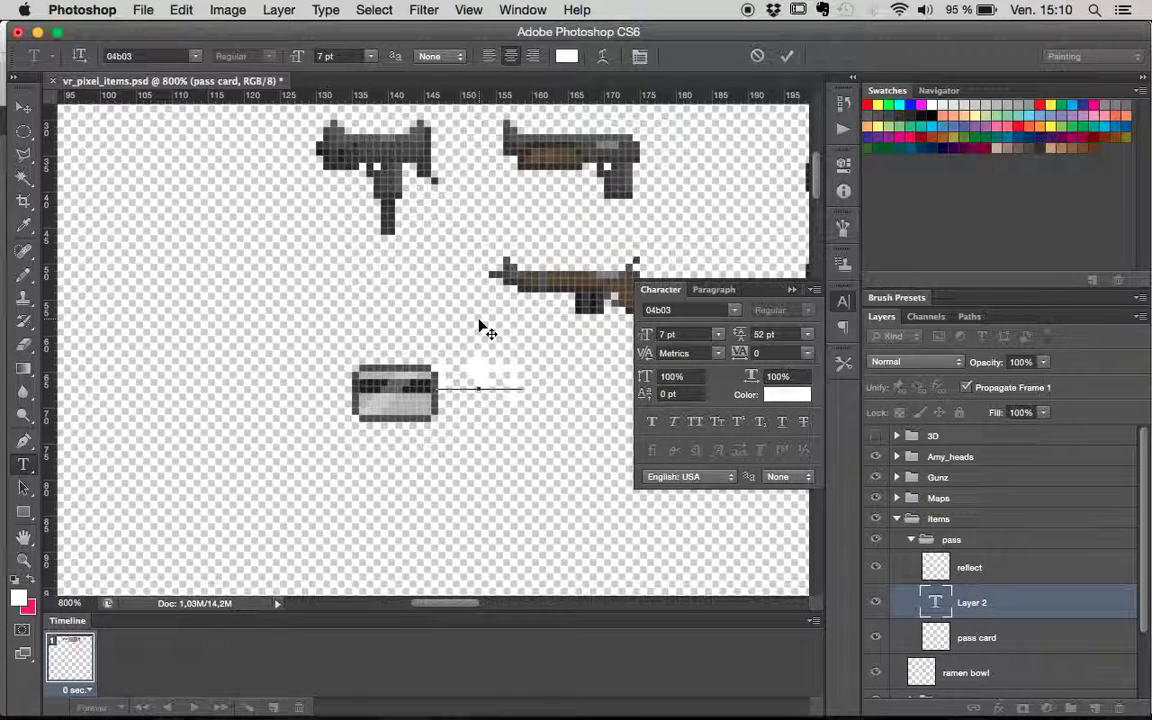
- Color the "Key" text black and move it directly below the card
{"action": "key", "text": "ctrl+a"}
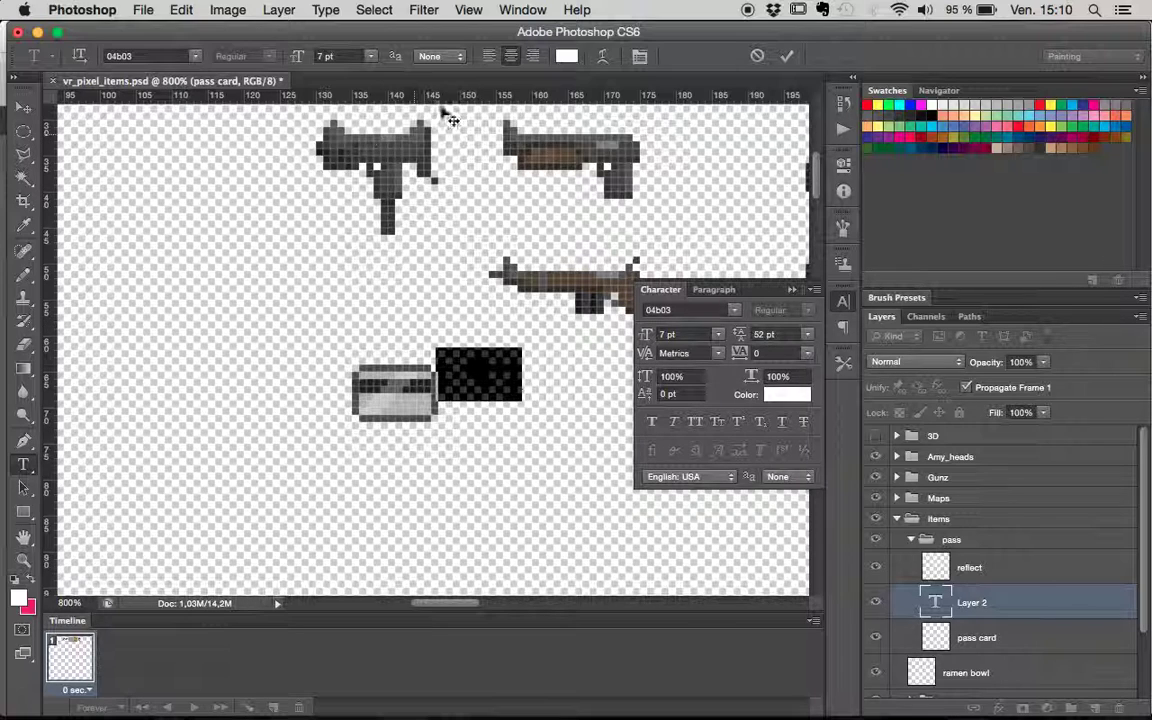
{"action": "left_click", "coordinate": [566, 56]}
{"action": "left_click_drag", "start_coordinate": [748, 416], "coordinate": [626, 612]}
{"action": "left_click", "coordinate": [1050, 358]}
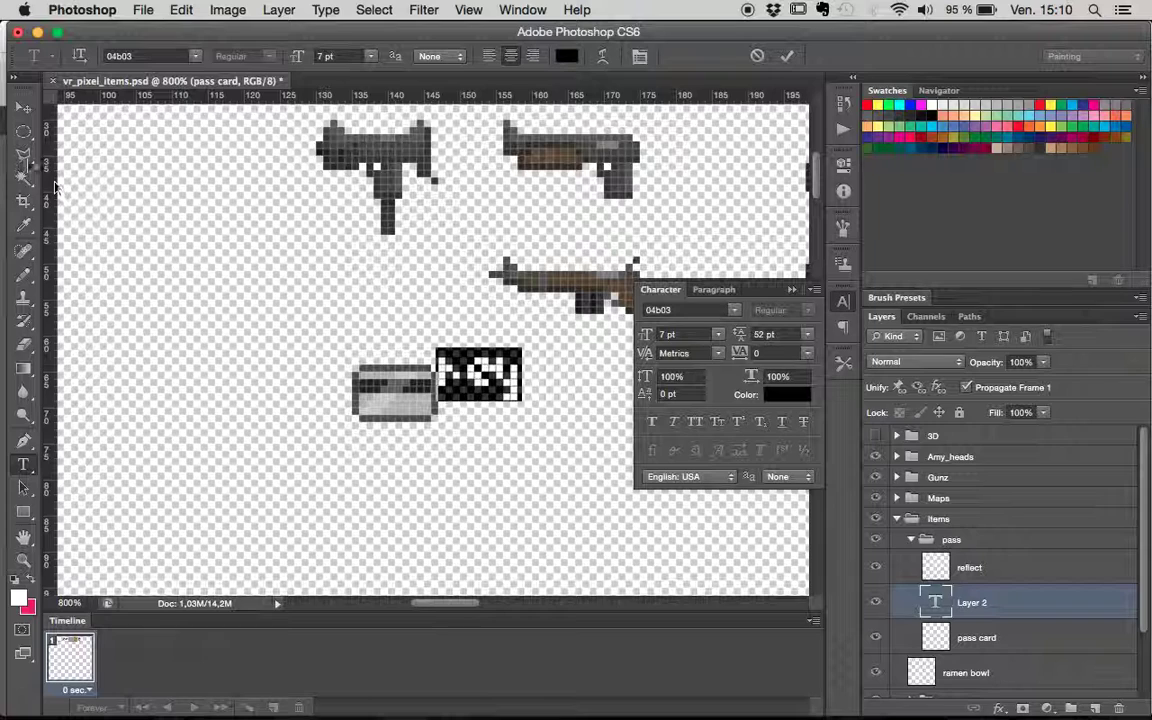
{"action": "left_click", "coordinate": [24, 107]}
{"action": "left_click_drag", "start_coordinate": [515, 372], "coordinate": [411, 466]}
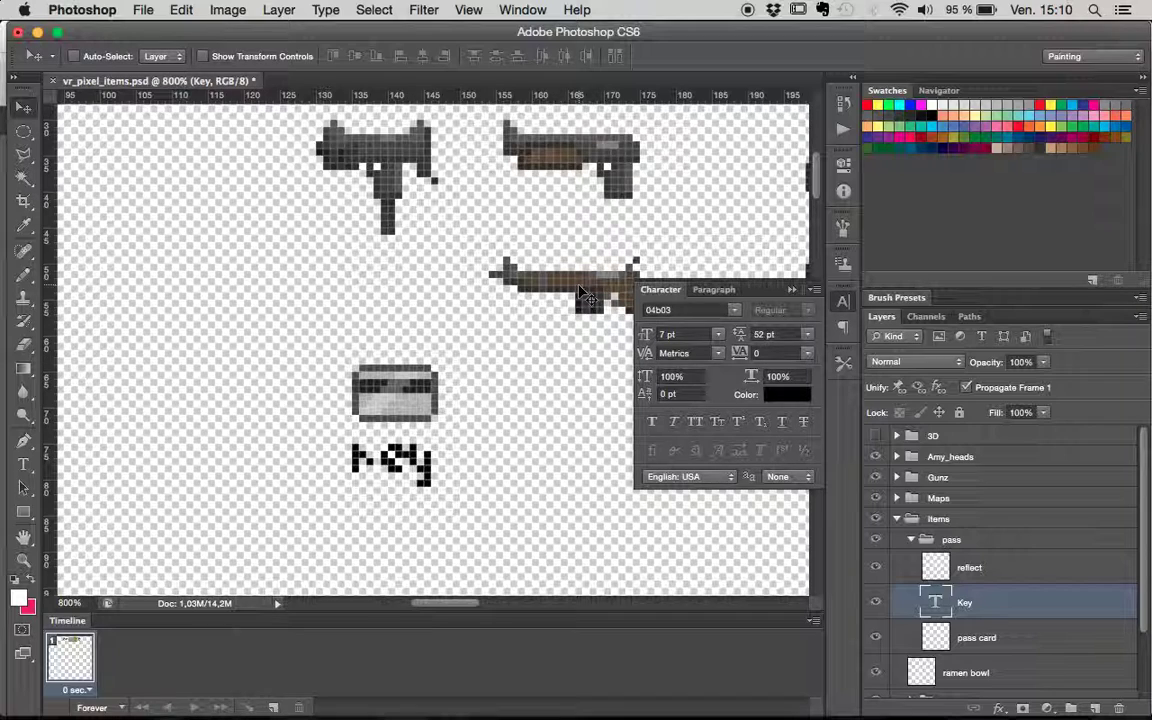
- Delete the "Key" text layer from the pass group
{"action": "left_click_drag", "start_coordinate": [1000, 600], "coordinate": [1119, 708]}
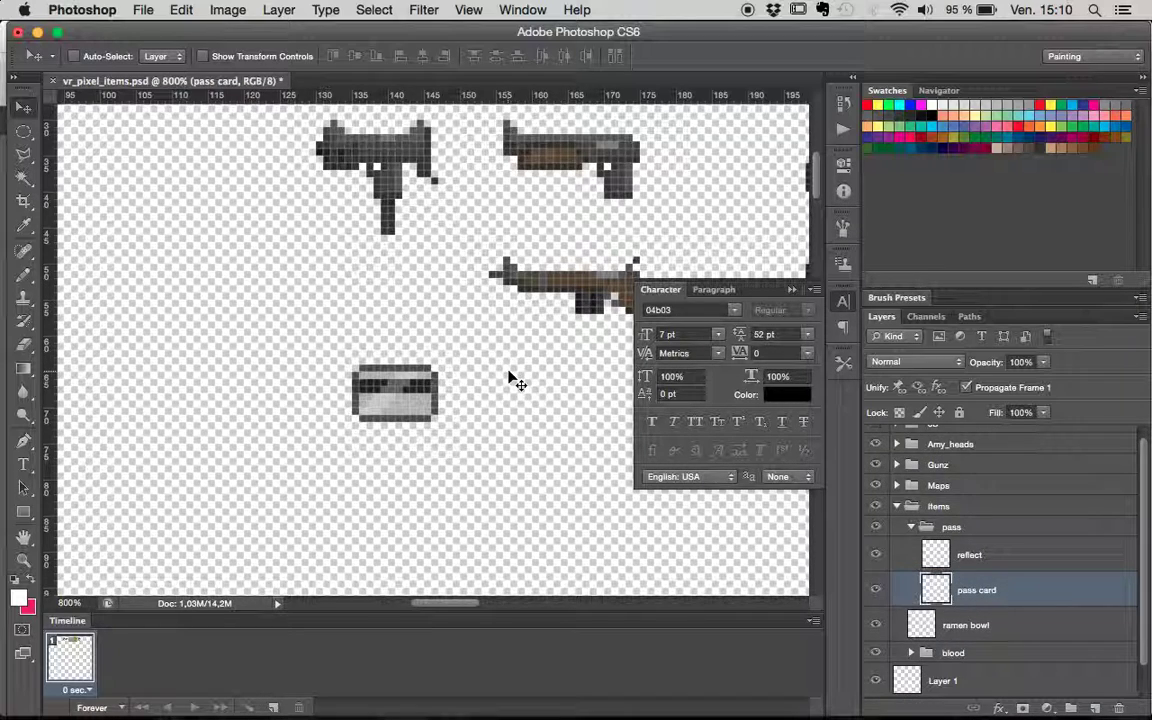
{"action": "left_click_drag", "start_coordinate": [508, 370], "coordinate": [298, 413]}
{"action": "key", "text": "super+minus"}
{"action": "key", "text": "super+plus"}
{"action": "scroll", "coordinate": [268, 393], "scroll_direction": "up", "scroll_amount": 5}
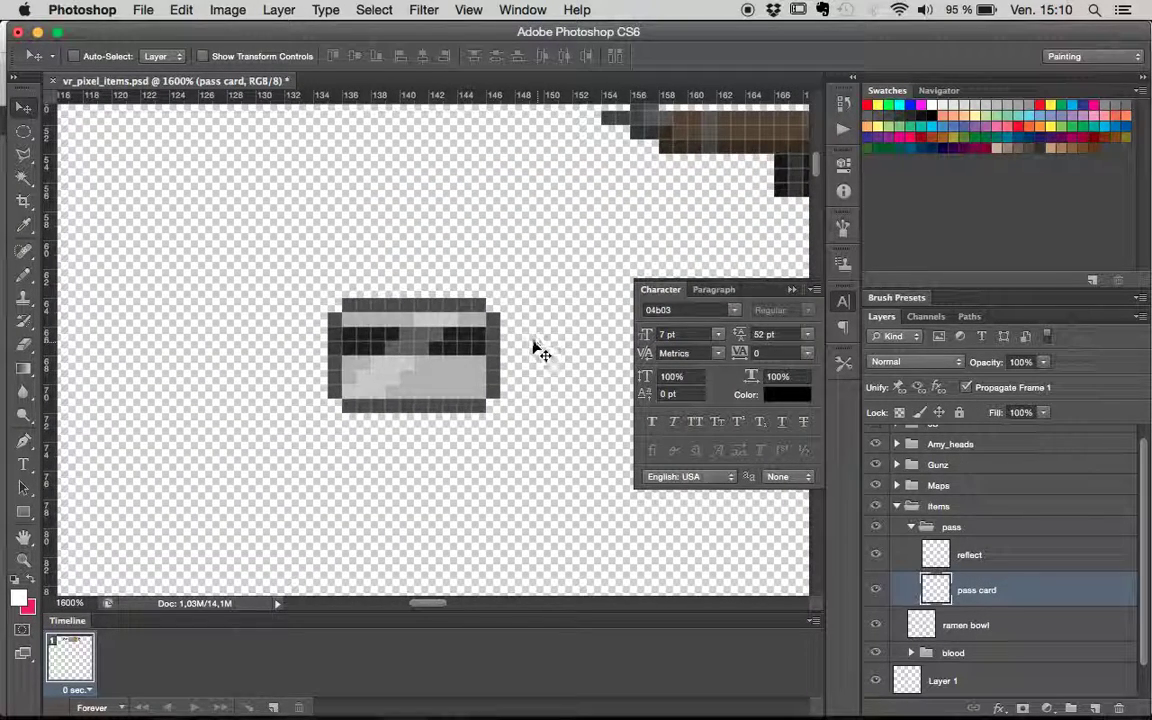
- Switch to Chrome and search Google Images for "pass pixel art"
{"action": "key", "text": "super+Tab"}
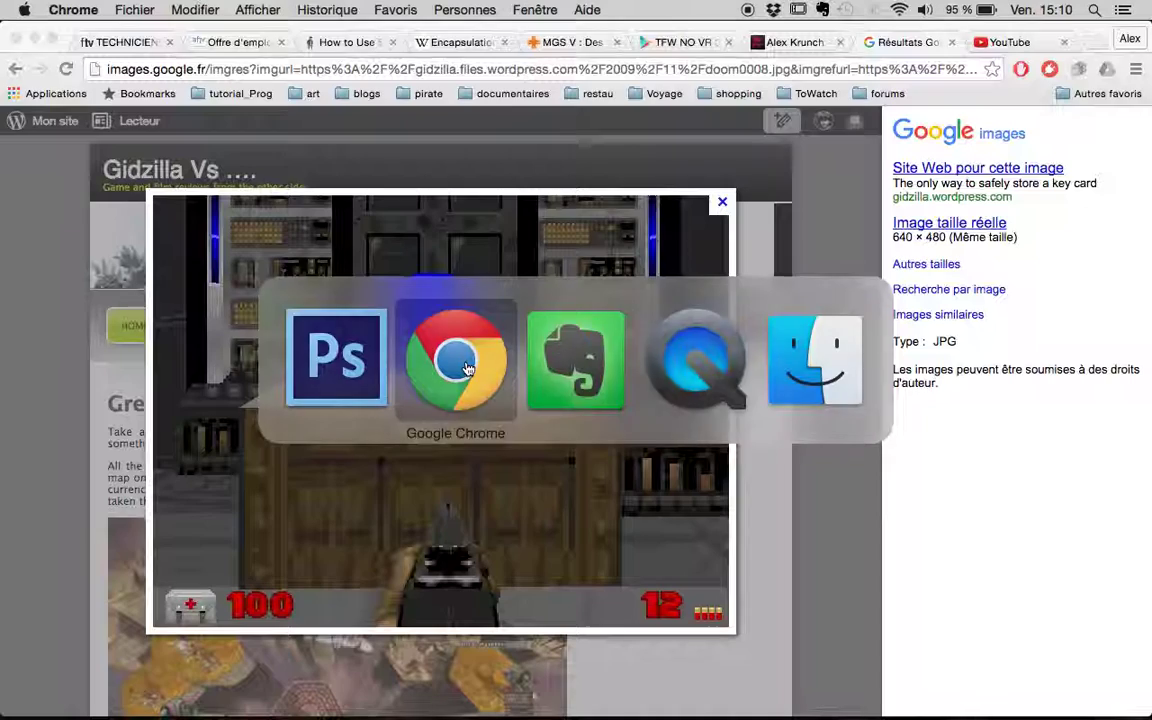
{"action": "left_click", "coordinate": [628, 75]}
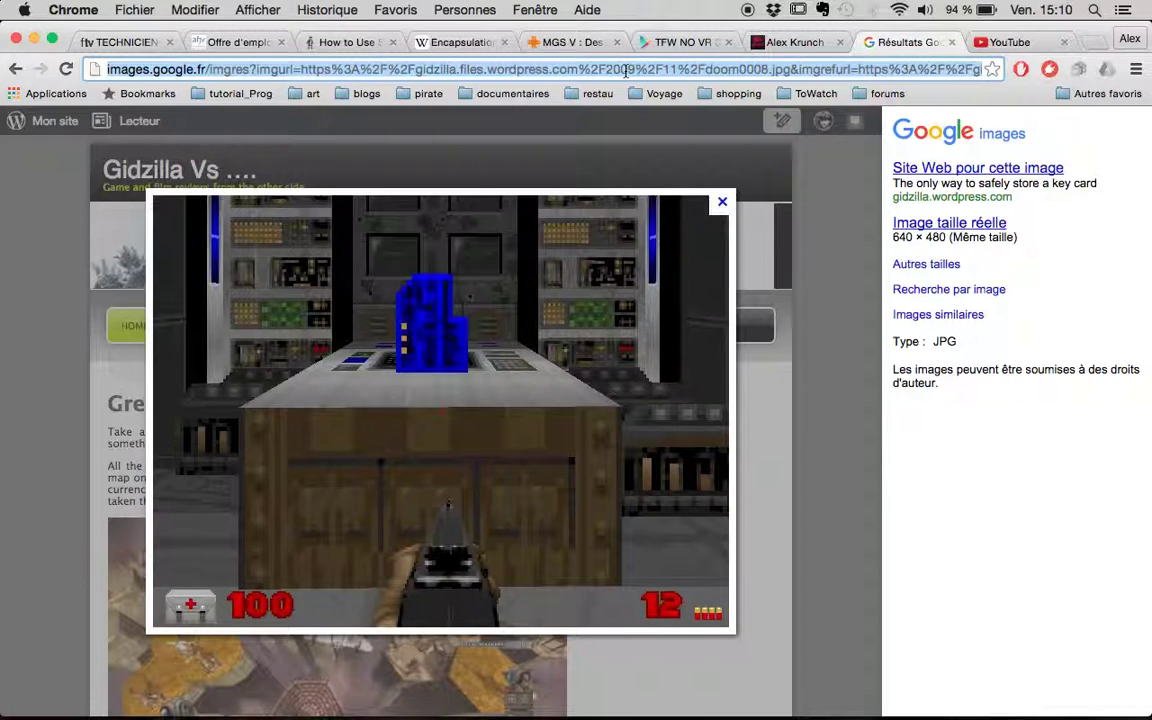
{"action": "type", "text": "pass pixel ar"}
{"action": "key", "text": "Return"}
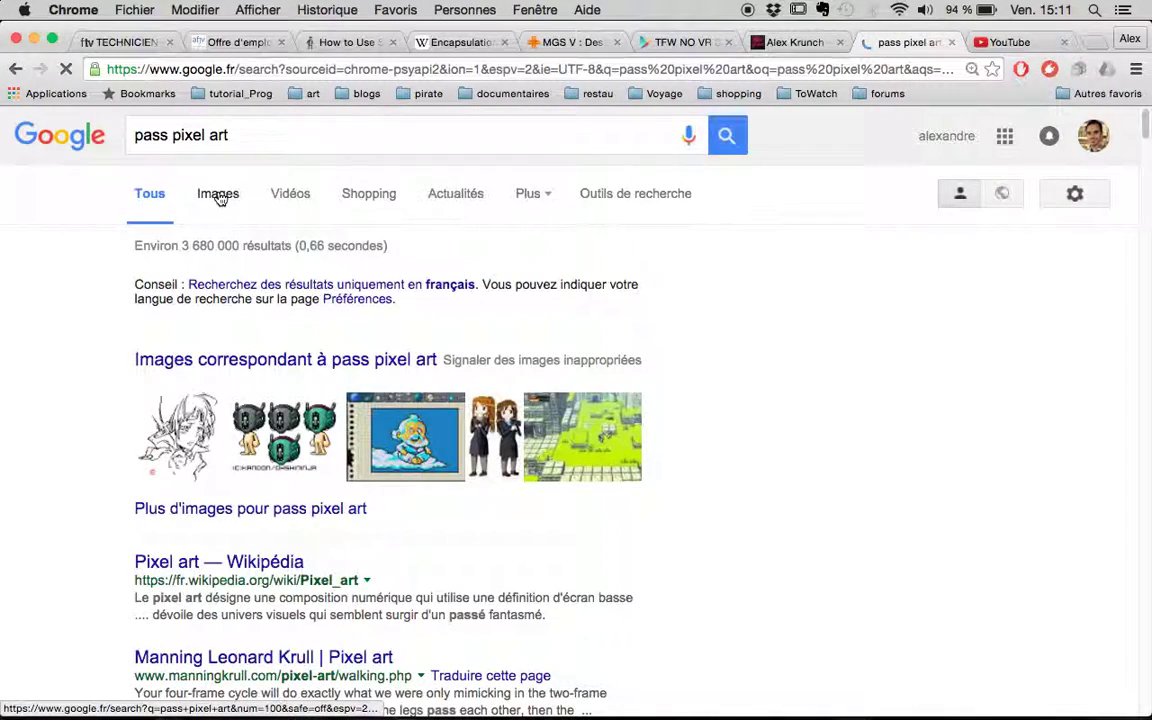
{"action": "left_click", "coordinate": [218, 193]}
{"action": "scroll", "coordinate": [390, 366], "scroll_direction": "down", "scroll_amount": 3}
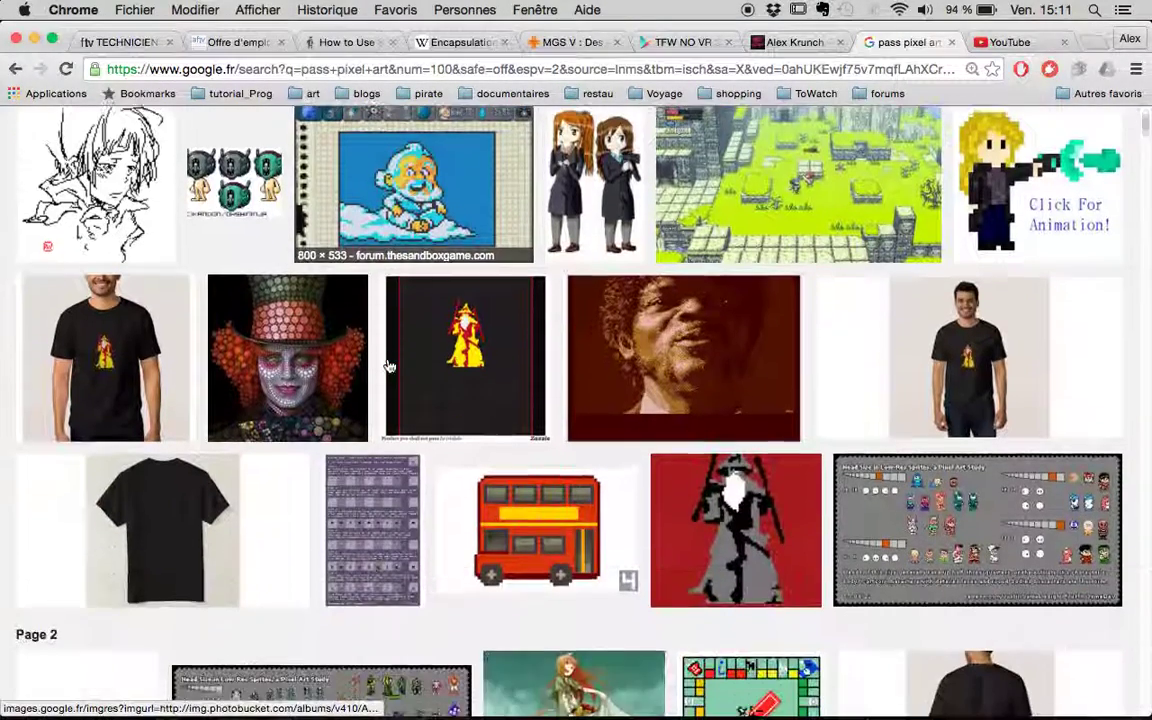
- Browse the "pass pixel art" image results for a pass card reference and return to the search field
{"action": "scroll", "coordinate": [390, 366], "scroll_direction": "down", "scroll_amount": 3}
{"action": "scroll", "coordinate": [390, 366], "scroll_direction": "down", "scroll_amount": 8}
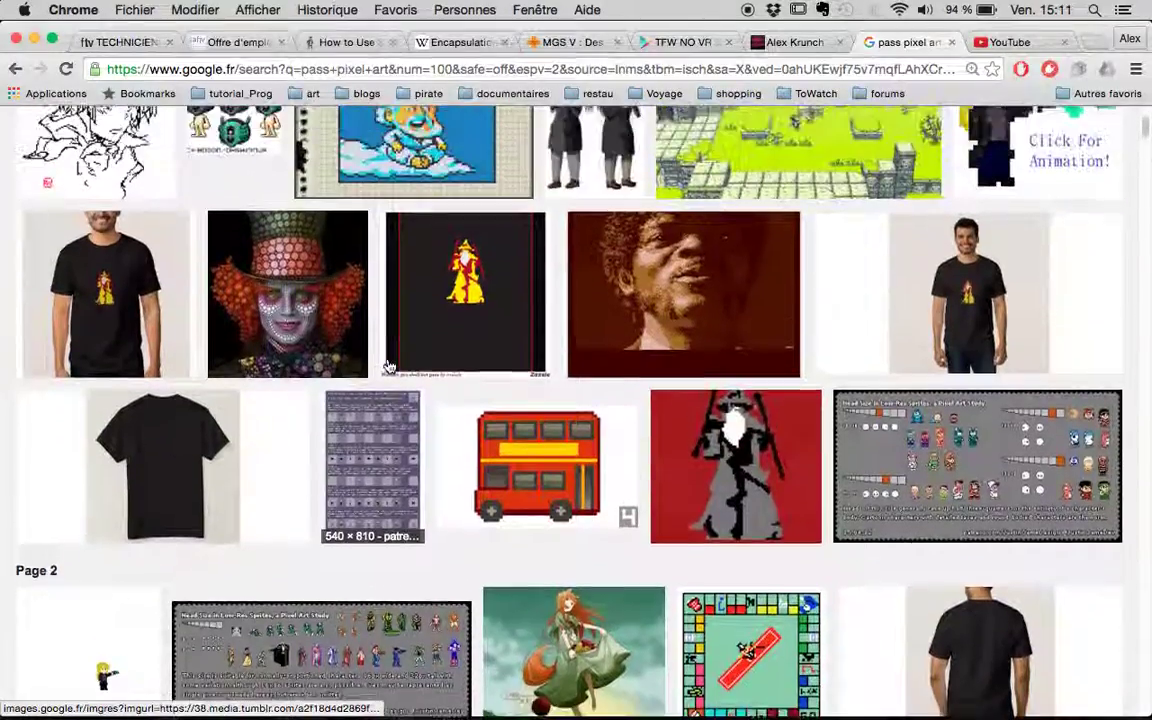
{"action": "scroll", "coordinate": [390, 378], "scroll_direction": "down", "scroll_amount": 5}
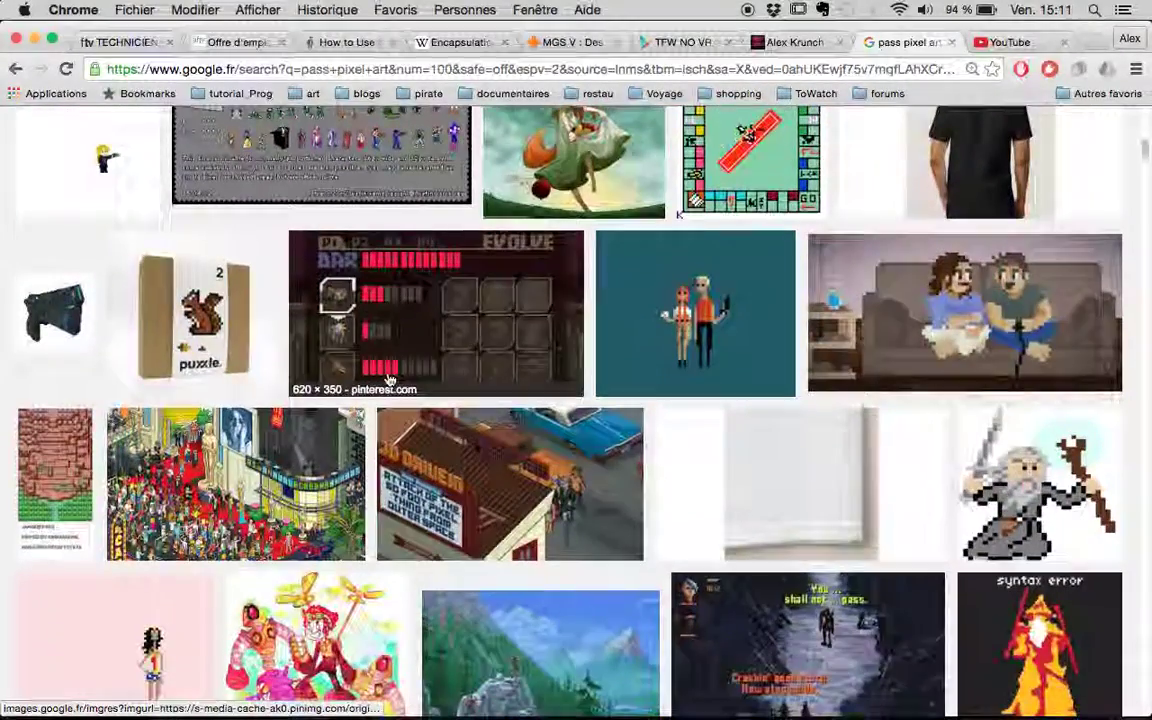
{"action": "scroll", "coordinate": [390, 378], "scroll_direction": "down", "scroll_amount": 1}
{"action": "scroll", "coordinate": [390, 378], "scroll_direction": "down", "scroll_amount": 6}
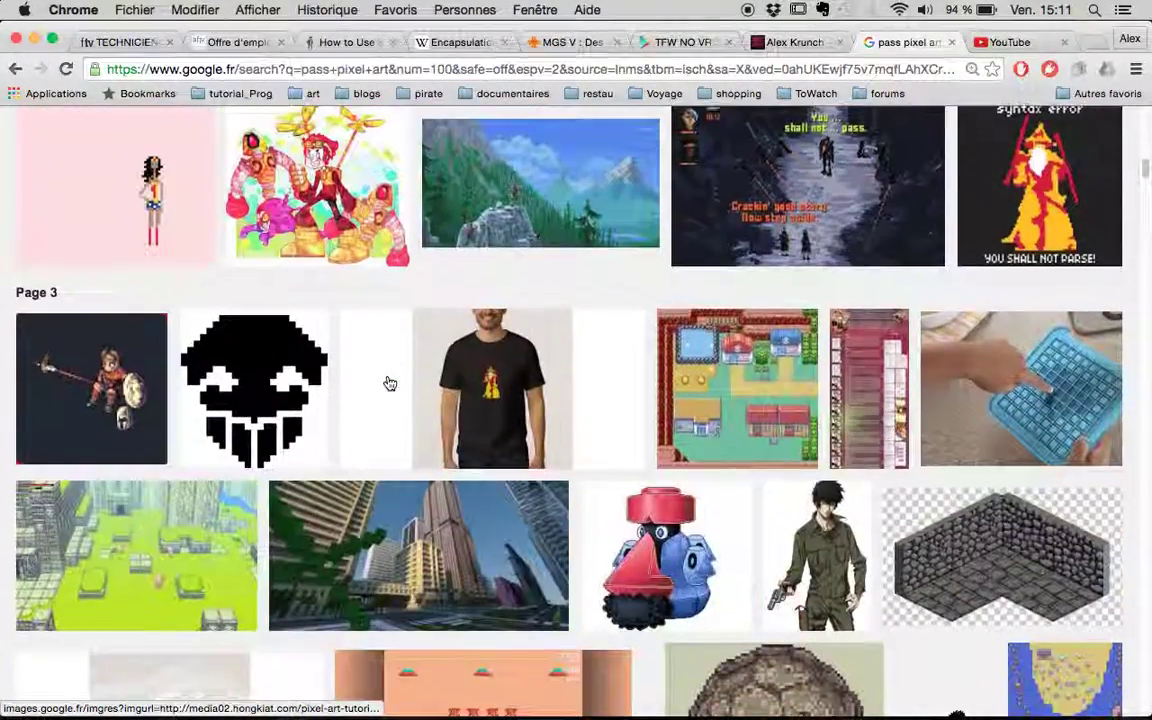
{"action": "scroll", "coordinate": [388, 381], "scroll_direction": "down", "scroll_amount": 4}
{"action": "scroll", "coordinate": [390, 382], "scroll_direction": "down", "scroll_amount": 7}
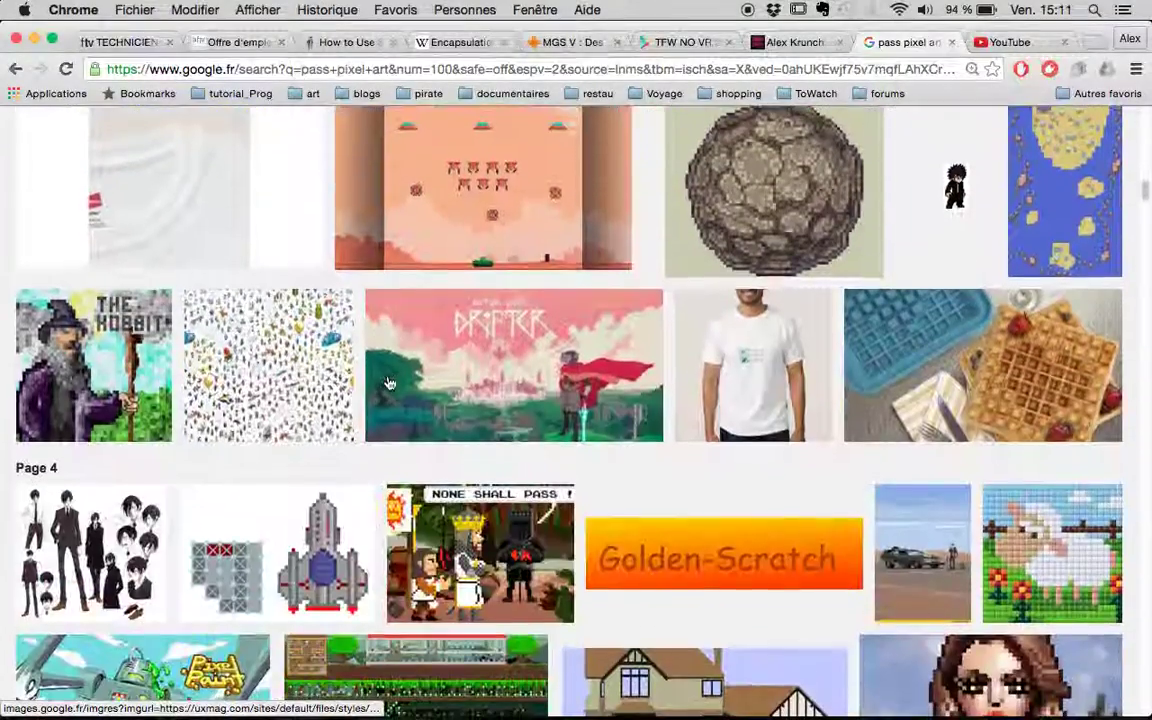
{"action": "scroll", "coordinate": [390, 383], "scroll_direction": "down", "scroll_amount": 4}
{"action": "scroll", "coordinate": [390, 383], "scroll_direction": "up", "scroll_amount": 20}
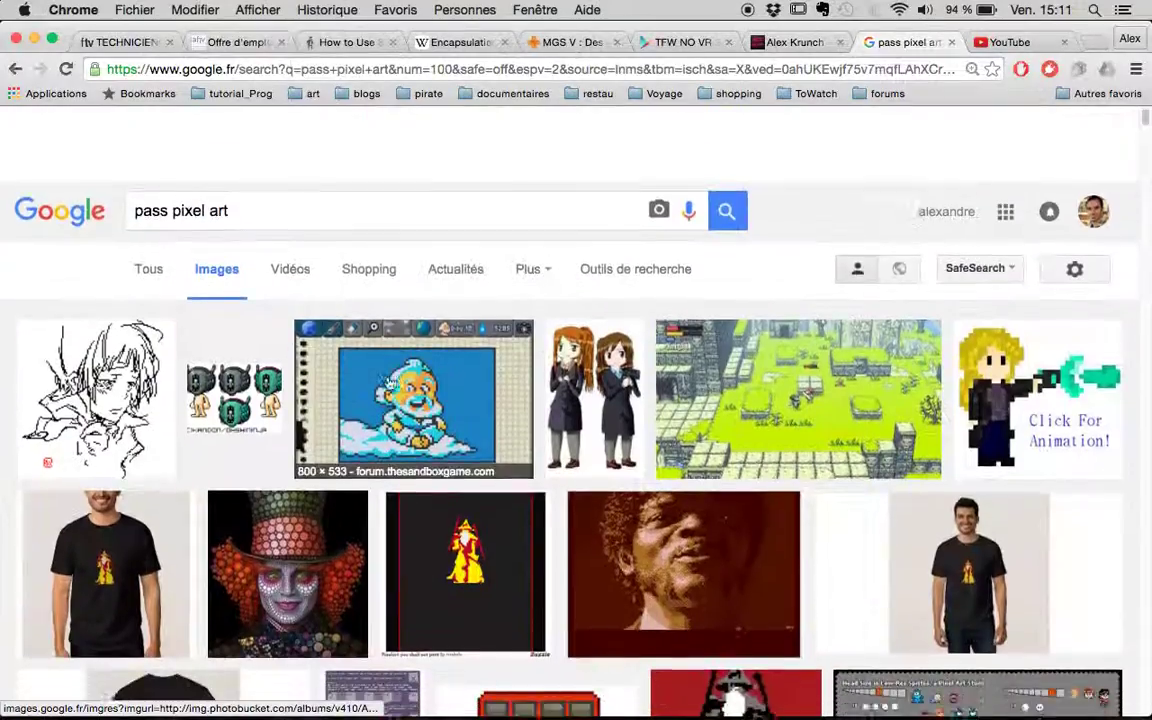
- Refine the image search to "pass card pixel art" and "pass card pixelart", and look through the results for card references
{"action": "left_click", "coordinate": [165, 134]}
{"action": "type", "text": "card"}
{"action": "key", "text": "Return"}
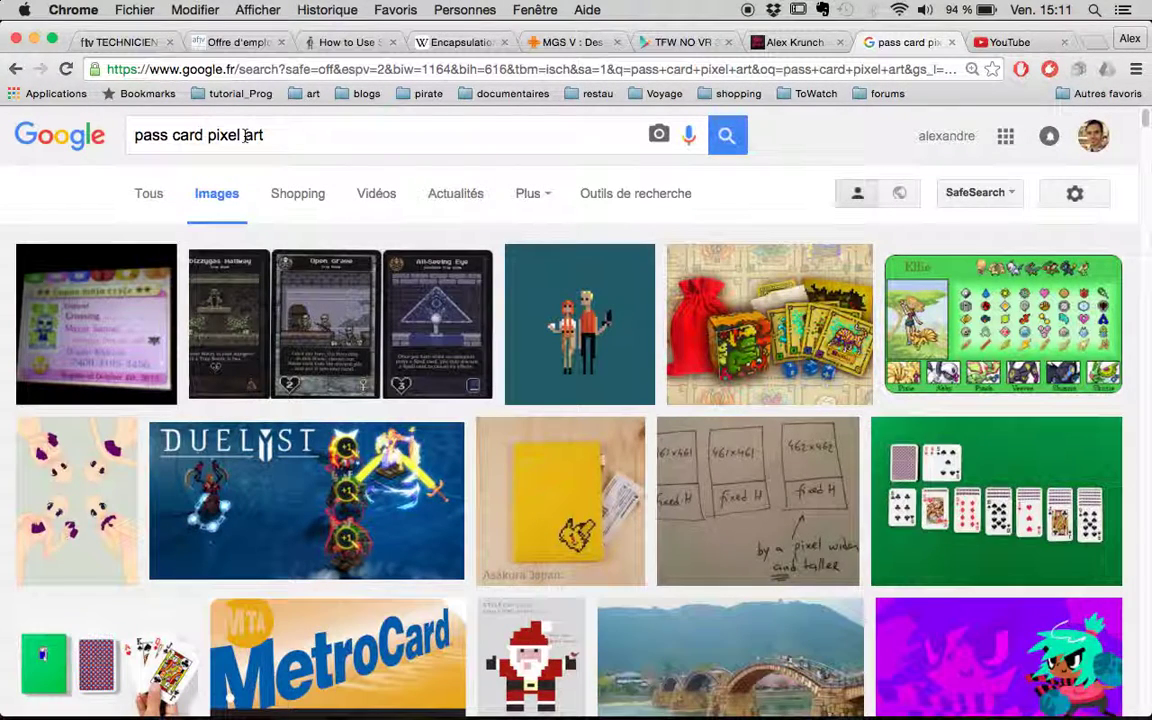
{"action": "left_click", "coordinate": [244, 135]}
{"action": "key", "text": "BackSpace"}
{"action": "key", "text": "Return"}
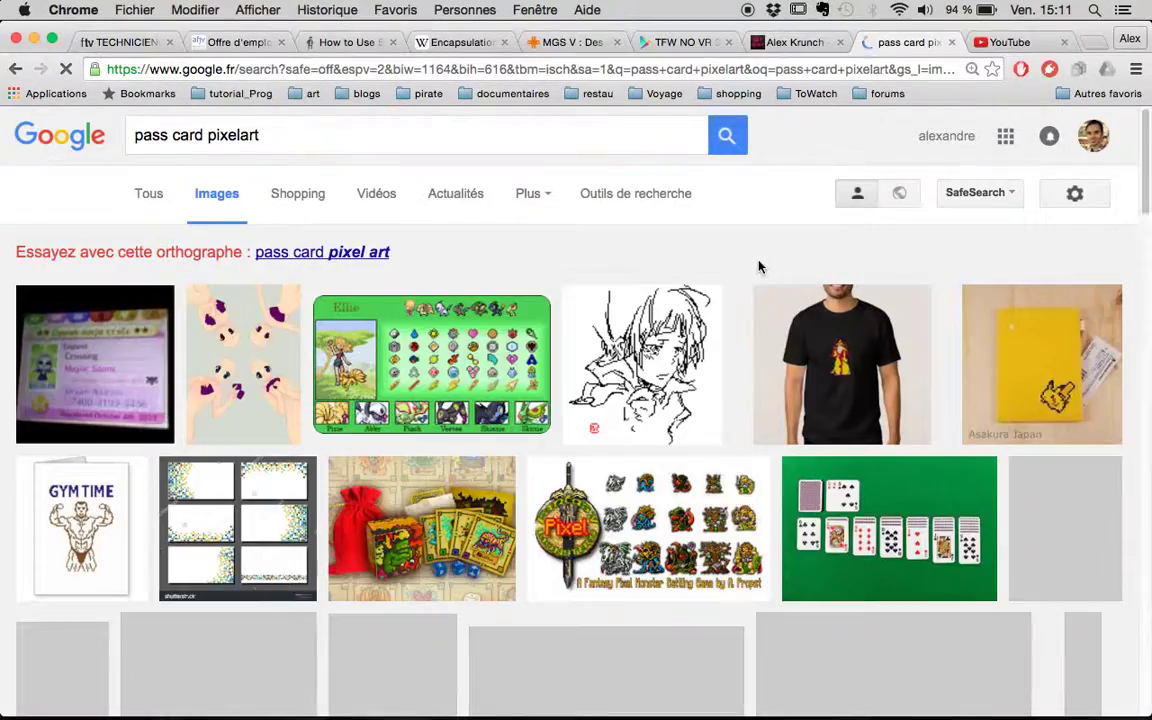
{"action": "scroll", "coordinate": [637, 352], "scroll_direction": "down", "scroll_amount": 5}
{"action": "scroll", "coordinate": [637, 352], "scroll_direction": "down", "scroll_amount": 10}
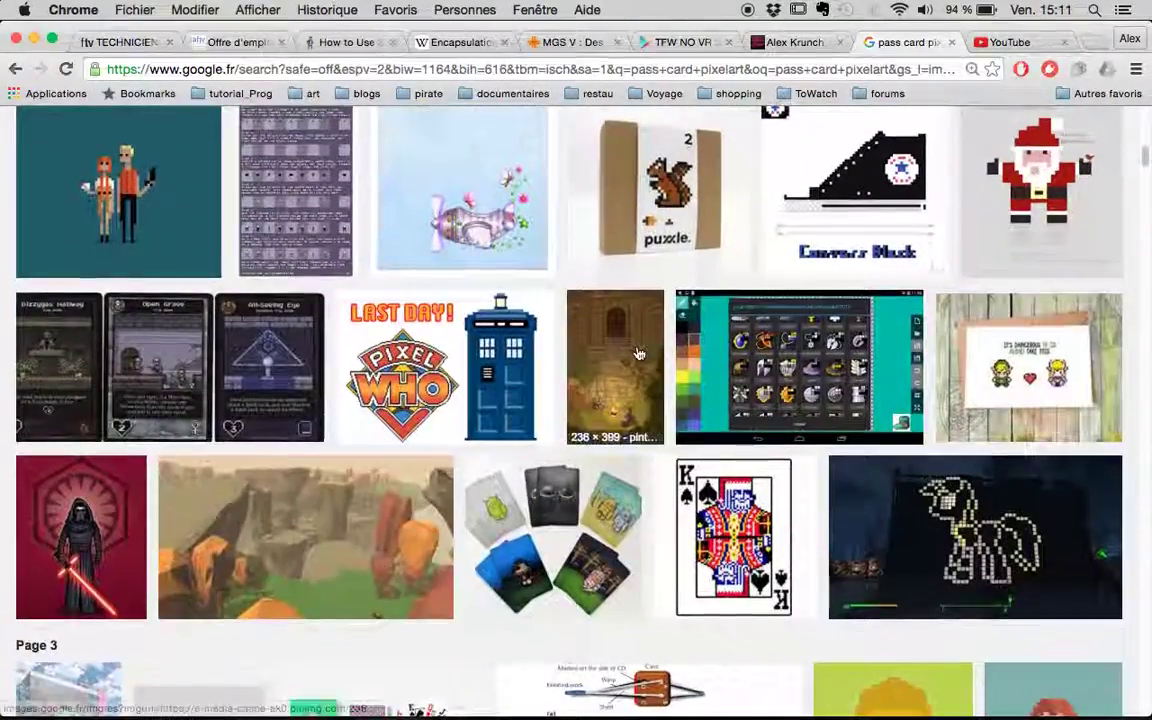
- Switch to Photoshop and erase the dark grey outline around the card on the pass card layer
{"action": "key", "text": "super+Tab"}
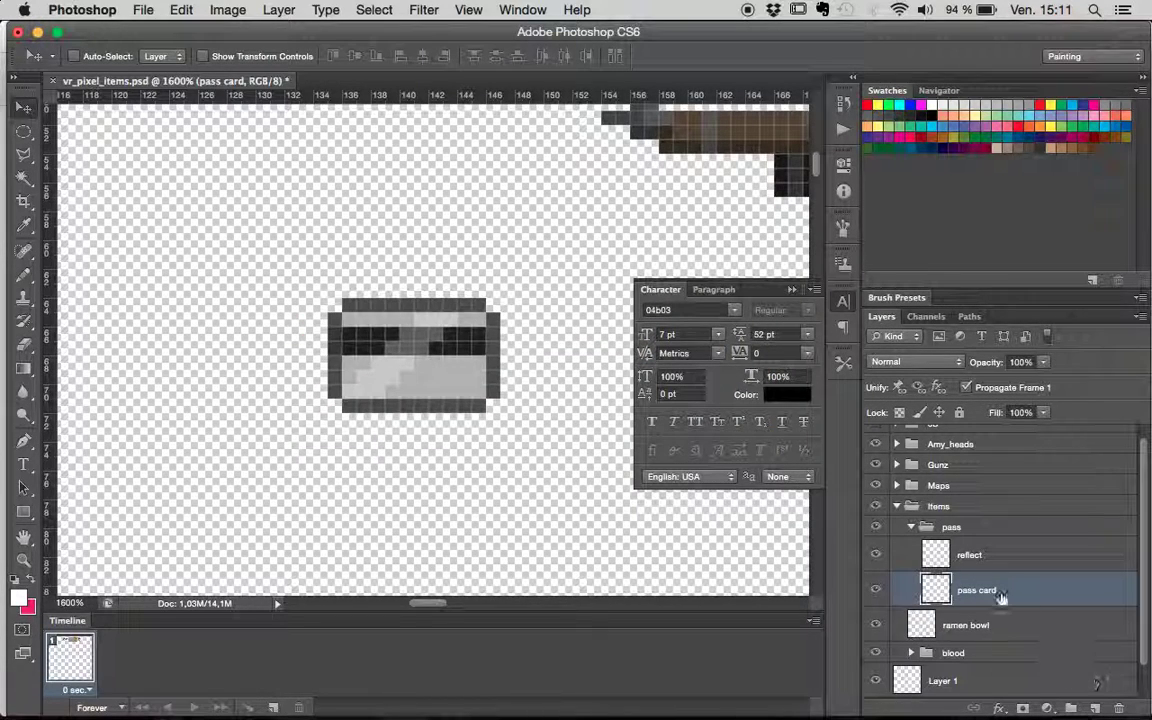
{"action": "left_click", "coordinate": [935, 555]}
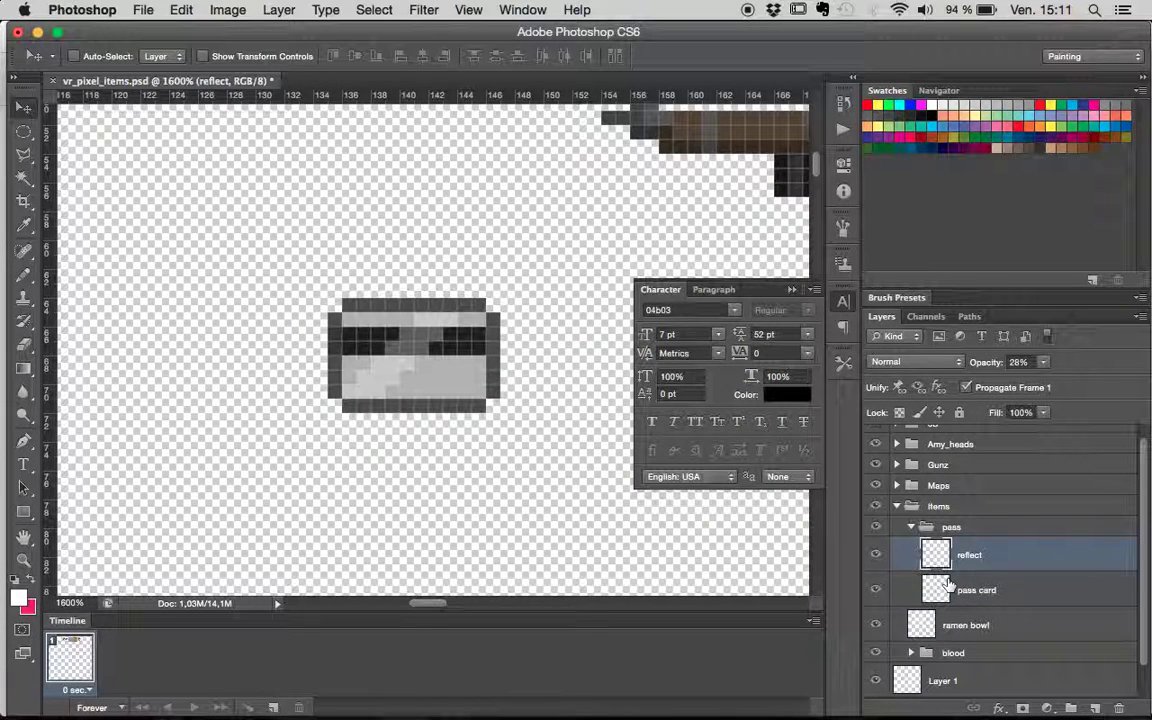
{"action": "left_click", "coordinate": [23, 343]}
{"action": "left_click_drag", "start_coordinate": [966, 617], "coordinate": [985, 555]}
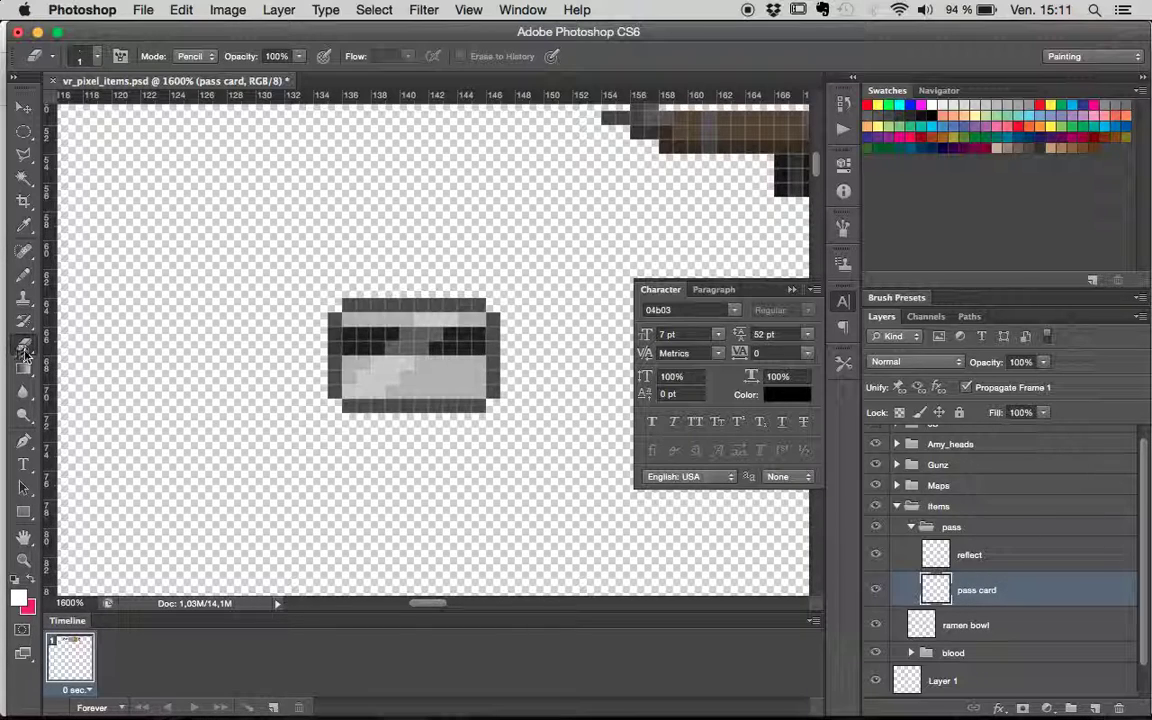
{"action": "mouse_move", "coordinate": [332, 314]}
{"action": "left_mouse_down"}
{"action": "mouse_move", "coordinate": [330, 387]}
{"action": "mouse_move", "coordinate": [346, 409]}
{"action": "mouse_move", "coordinate": [465, 411]}
{"action": "mouse_move", "coordinate": [477, 409]}
{"action": "mouse_move", "coordinate": [522, 312]}
{"action": "mouse_move", "coordinate": [496, 308]}
{"action": "mouse_move", "coordinate": [496, 401]}
{"action": "left_mouse_up"}
{"action": "left_click_drag", "start_coordinate": [337, 298], "coordinate": [489, 300]}
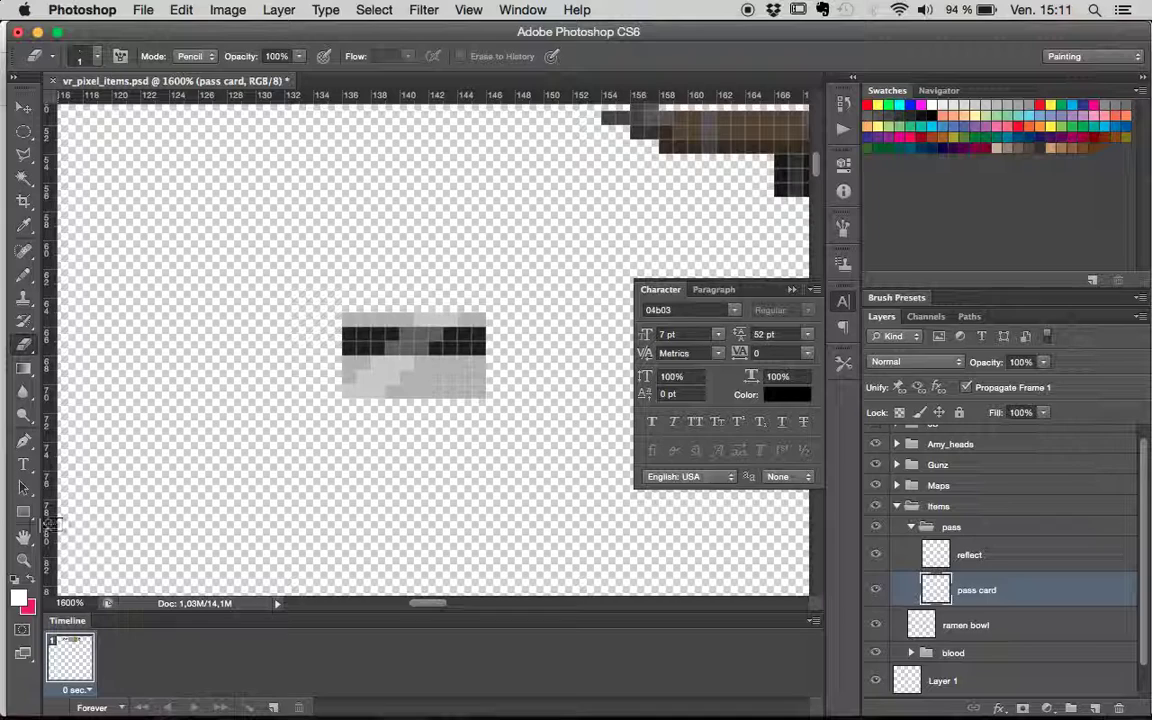
- Pencil a one-pixel border along the card's lower edge and both sides in the light grey sampled from its body
{"action": "left_click", "coordinate": [24, 280]}
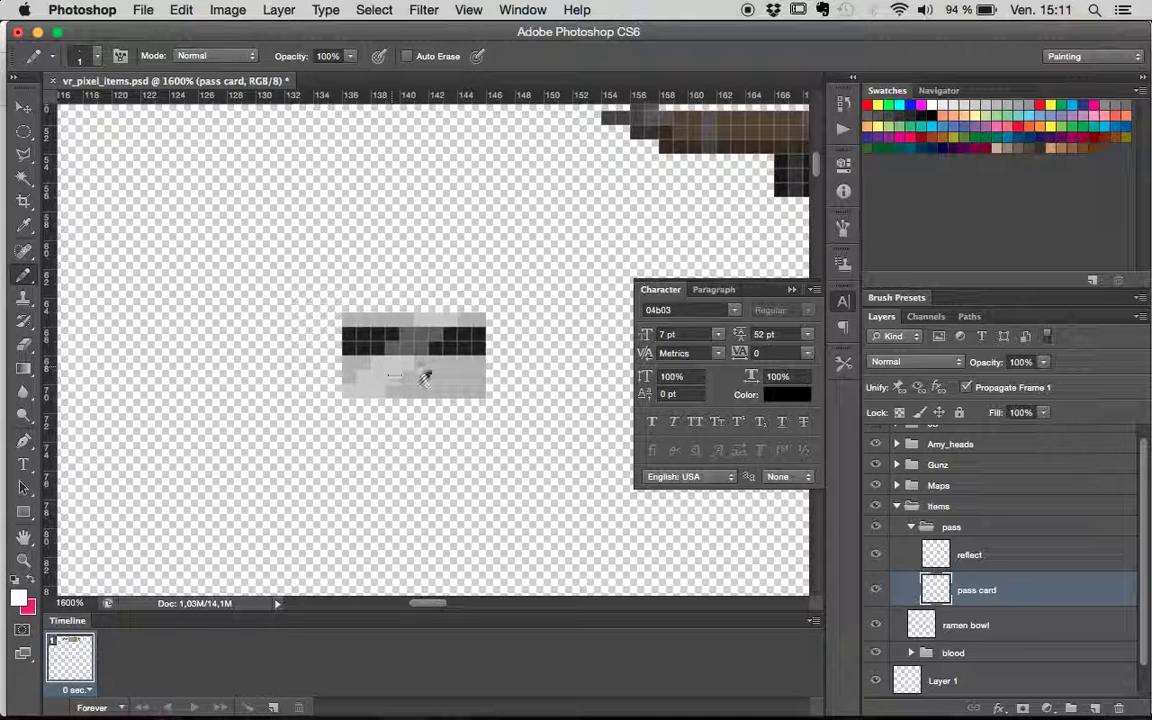
{"action": "left_click", "coordinate": [437, 380], "text": "alt"}
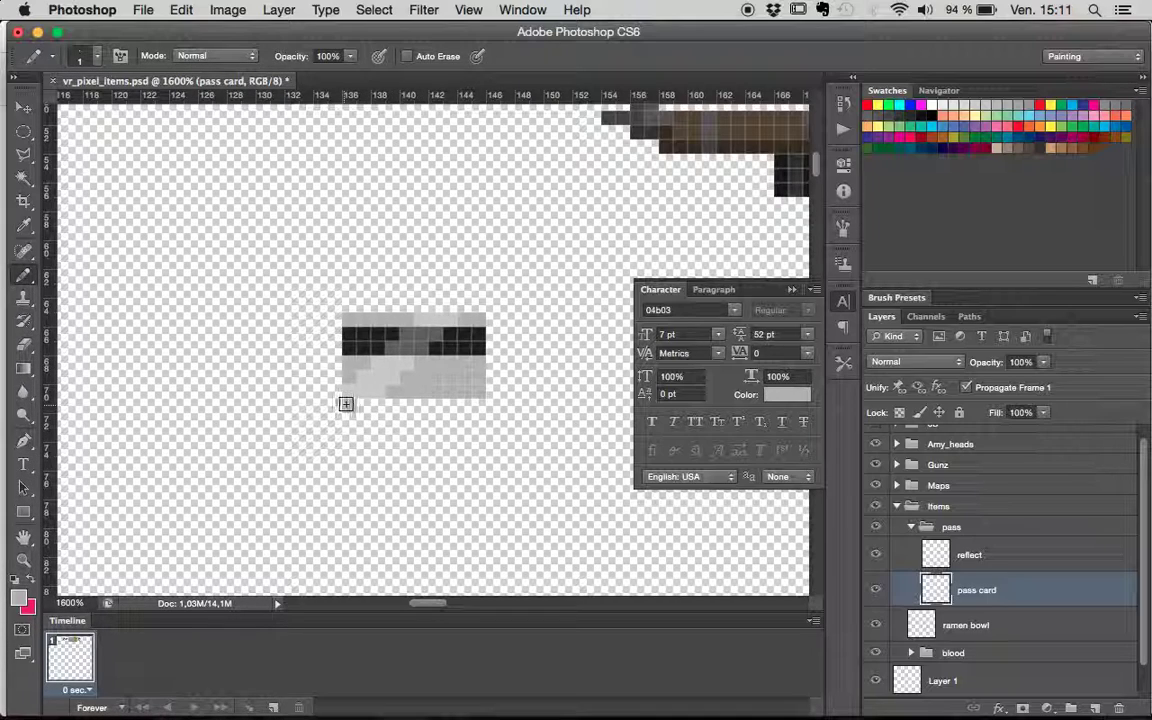
{"action": "left_click_drag", "start_coordinate": [345, 403], "coordinate": [388, 404]}
{"action": "mouse_move", "coordinate": [362, 403]}
{"action": "left_mouse_down"}
{"action": "mouse_move", "coordinate": [459, 404]}
{"action": "mouse_move", "coordinate": [490, 358]}
{"action": "left_mouse_up"}
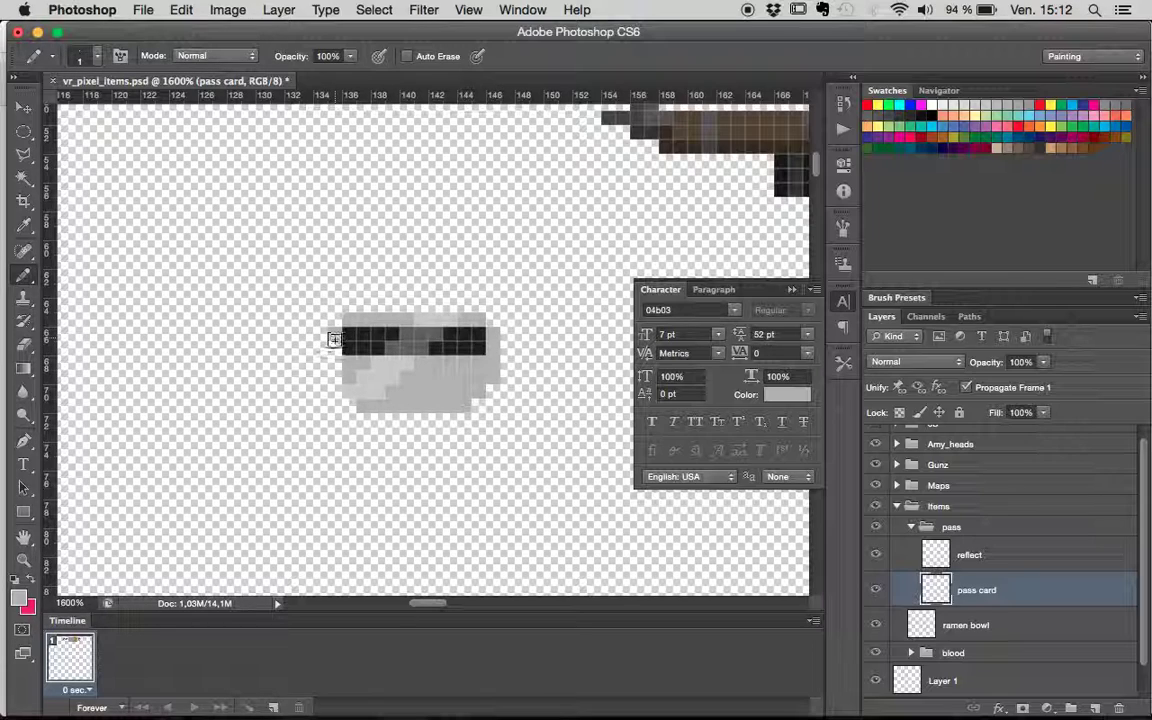
{"action": "left_click_drag", "start_coordinate": [333, 366], "coordinate": [334, 381]}
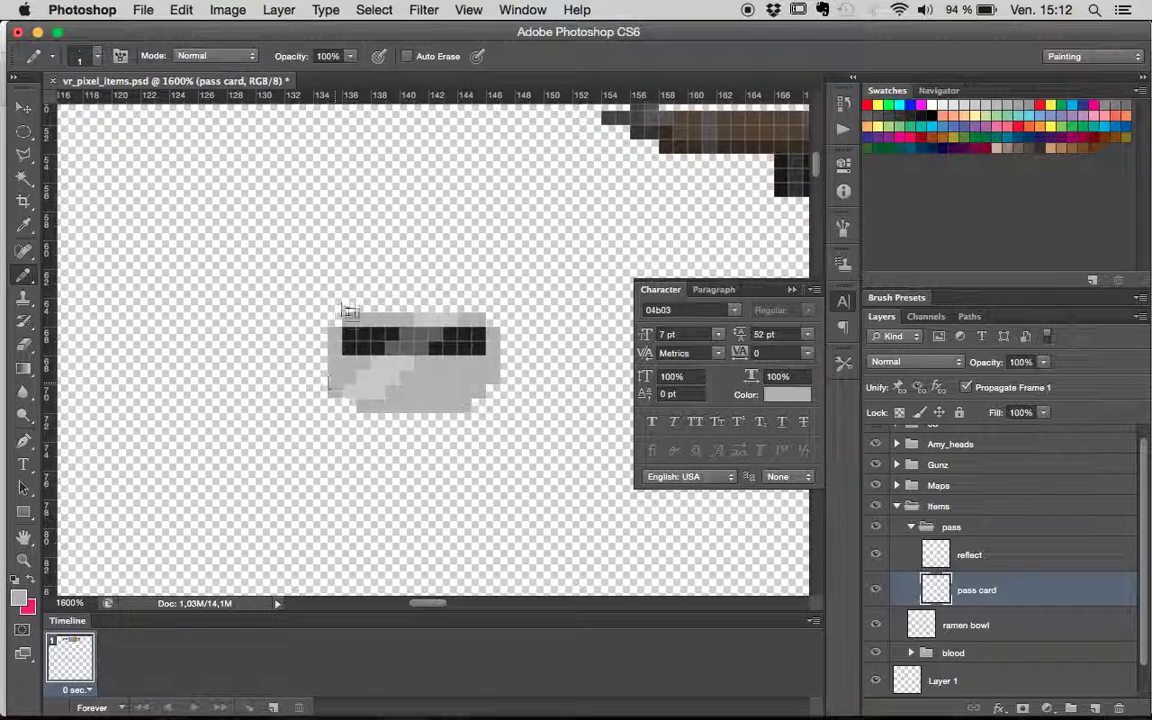
{"action": "key", "text": "super+z"}
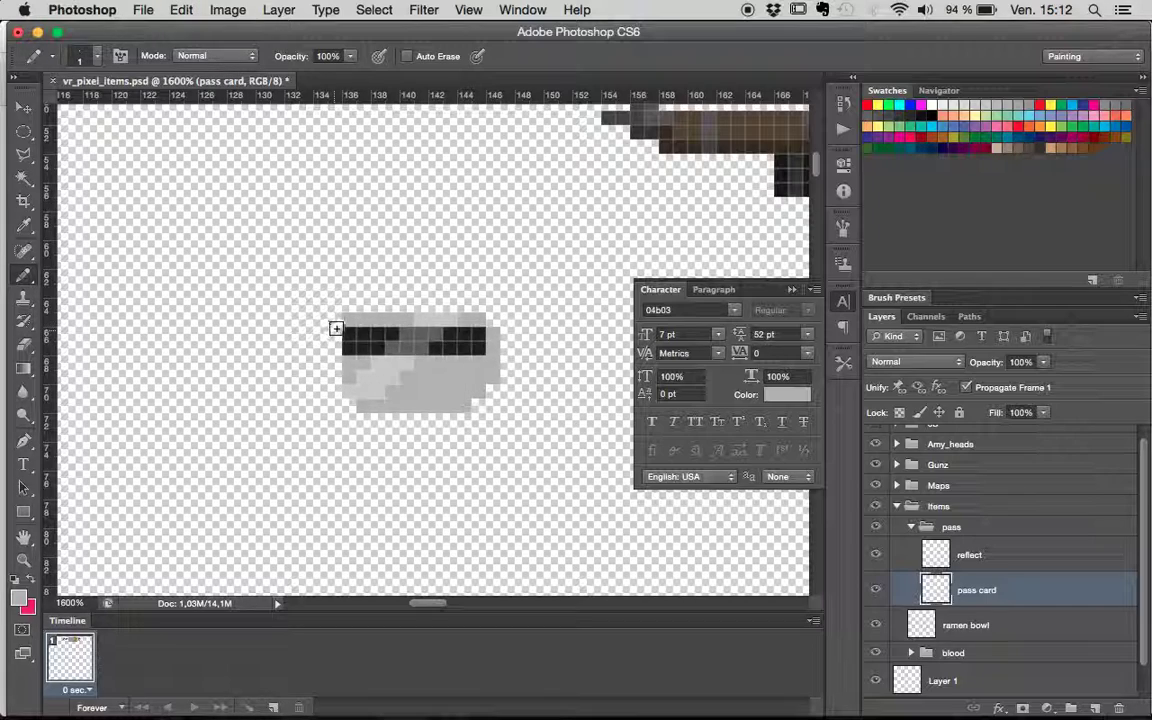
{"action": "left_click_drag", "start_coordinate": [336, 337], "coordinate": [334, 378]}
{"action": "left_click_drag", "start_coordinate": [342, 393], "coordinate": [332, 393]}
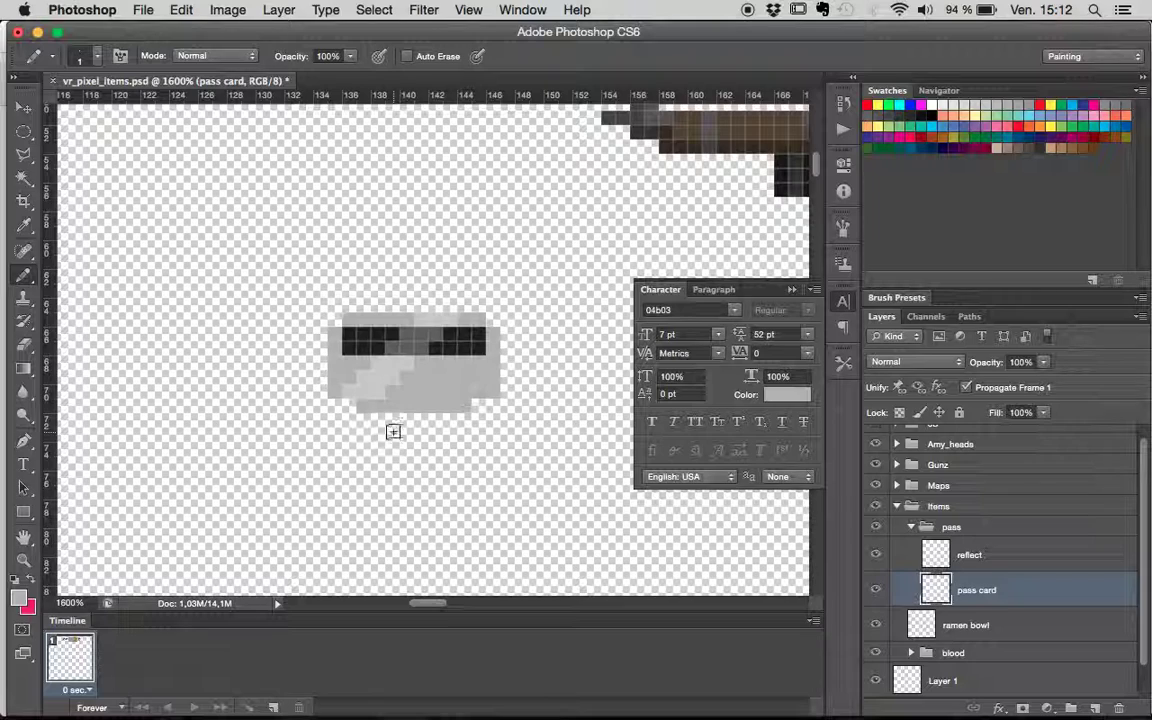
{"action": "left_click", "coordinate": [479, 405]}
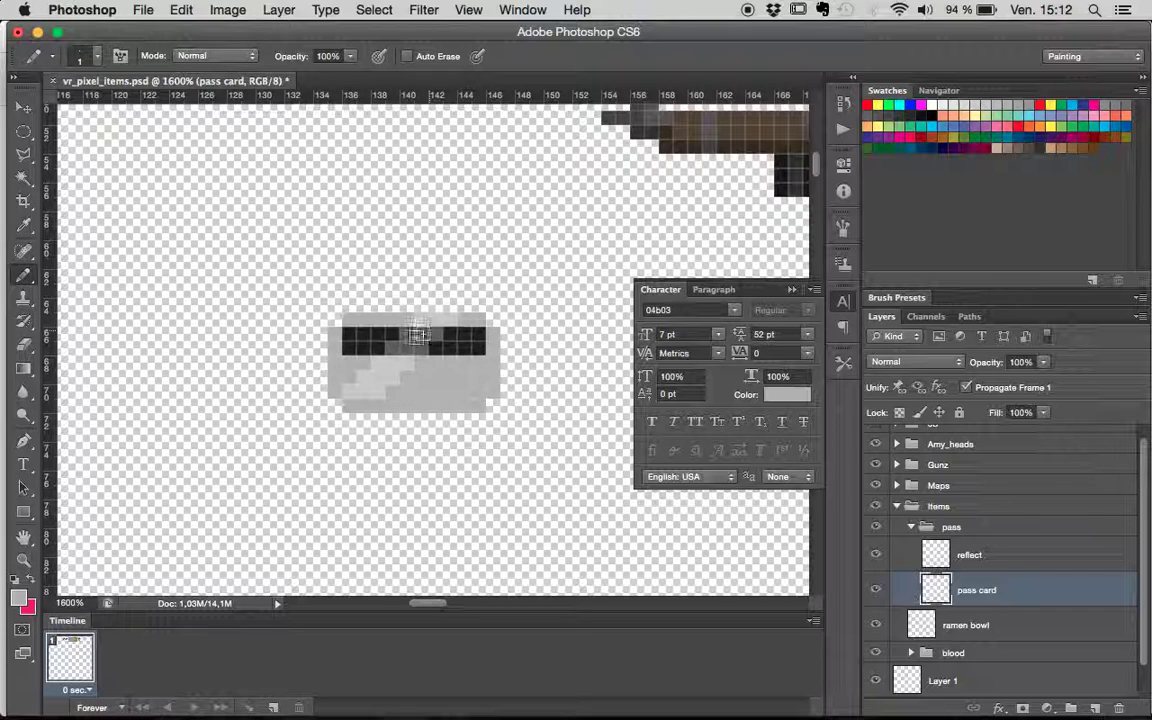
- Extend the card's black stripe to both side edges with the Pencil, using the black sampled from the stripe
{"action": "left_click", "coordinate": [358, 336], "text": "alt"}
{"action": "left_click_drag", "start_coordinate": [335, 343], "coordinate": [493, 342]}
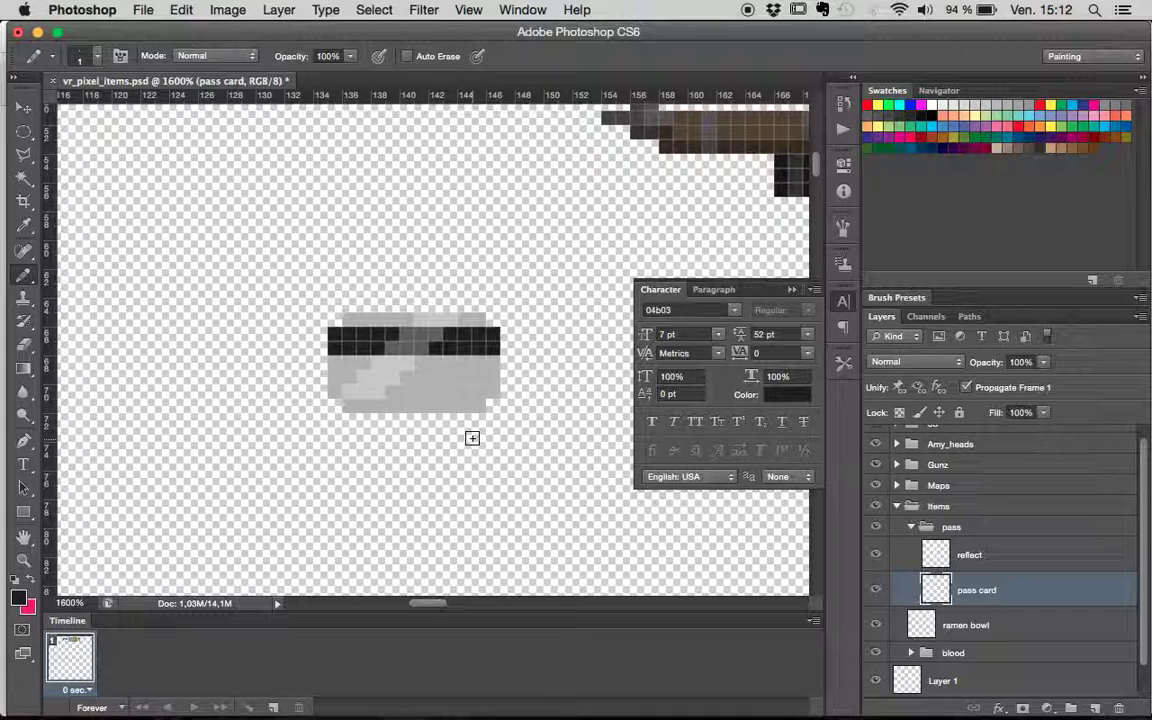
- Complete the card's upper edge with a one-pixel Pencil row and corner pixel in the light grey sampled from its body
{"action": "left_click", "coordinate": [490, 318], "text": "alt"}
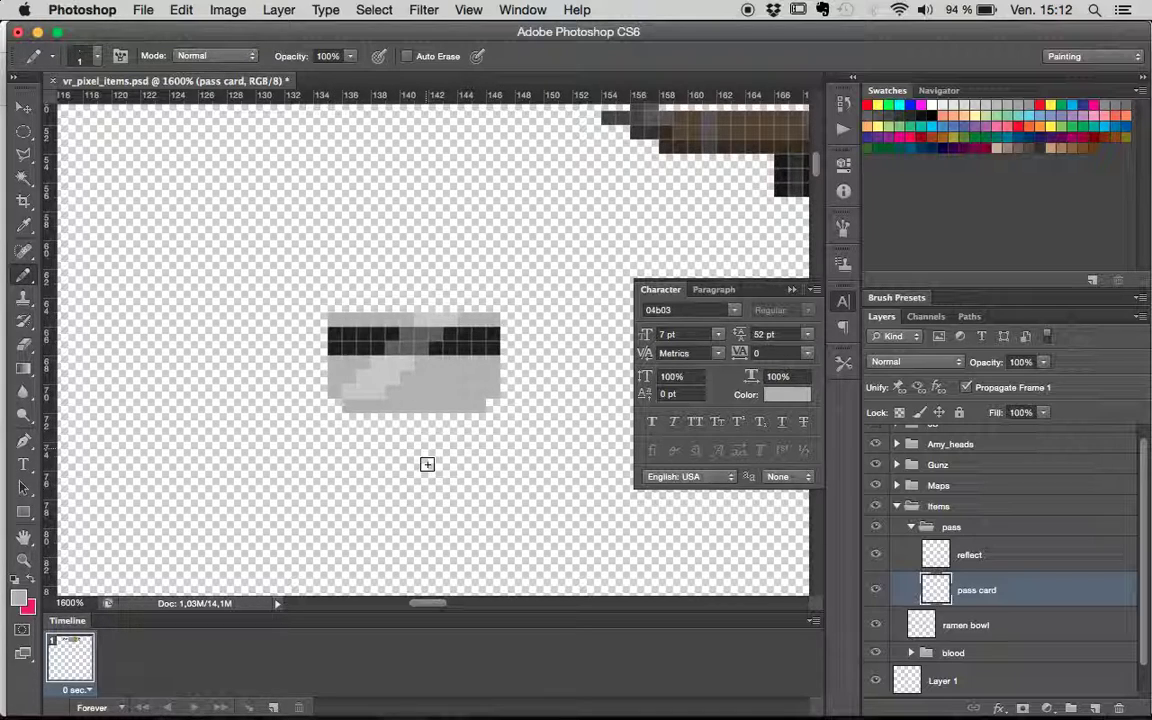
{"action": "mouse_move", "coordinate": [351, 306]}
{"action": "left_mouse_down"}
{"action": "mouse_move", "coordinate": [475, 305]}
{"action": "mouse_move", "coordinate": [466, 312]}
{"action": "left_mouse_up"}
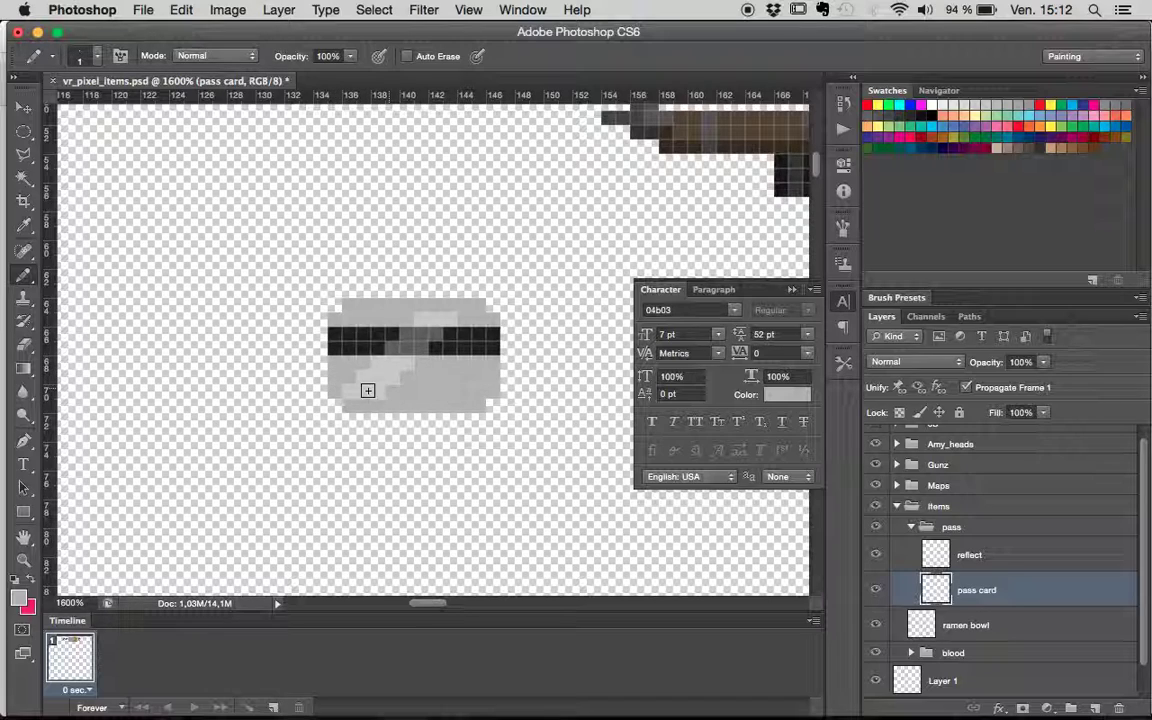
- Set the foreground colour to dark grey 615d5d and pencil small scattered marks below the stripe on the card's right half
{"action": "left_click", "coordinate": [472, 346], "text": "alt"}
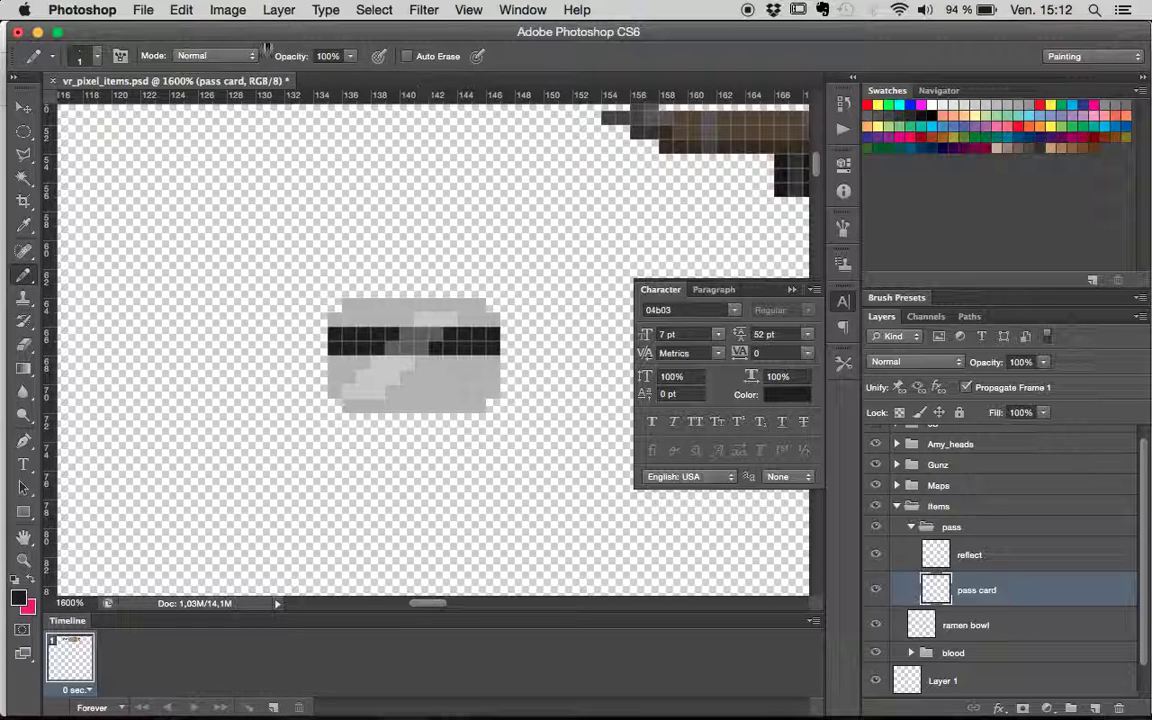
{"action": "left_click", "coordinate": [17, 597]}
{"action": "mouse_move", "coordinate": [654, 534]}
{"action": "left_mouse_down"}
{"action": "mouse_move", "coordinate": [638, 456]}
{"action": "mouse_move", "coordinate": [642, 509]}
{"action": "left_mouse_up"}
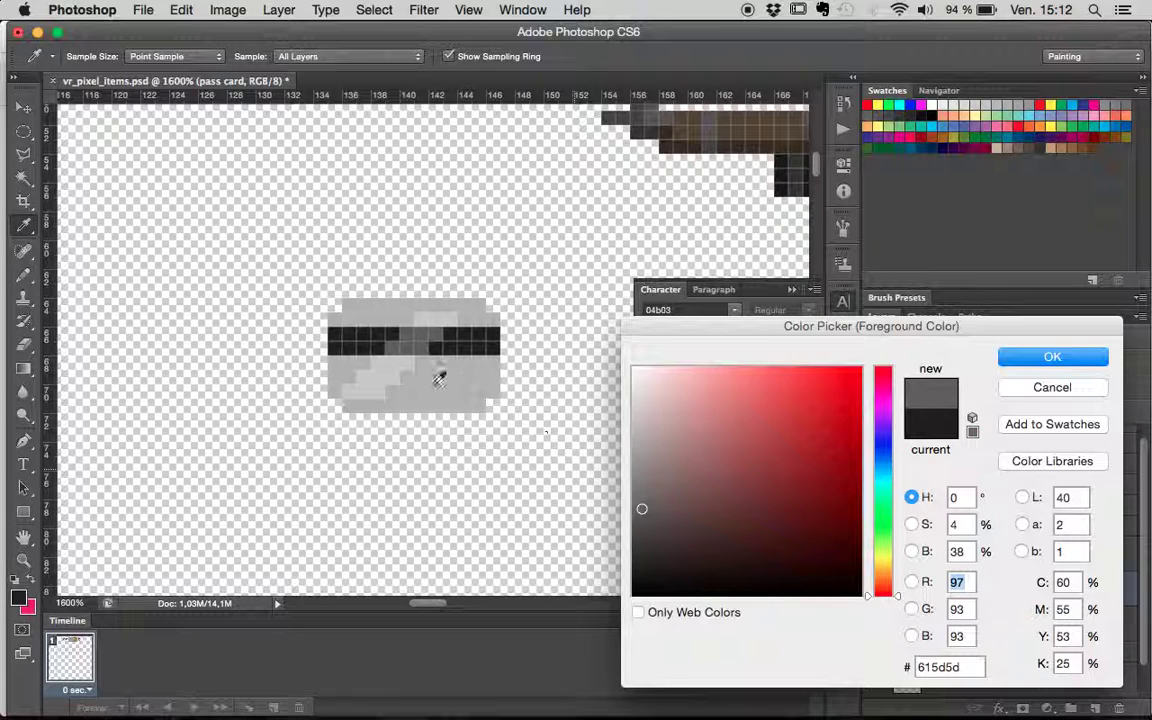
{"action": "left_click", "coordinate": [1084, 364]}
{"action": "key", "text": "b"}
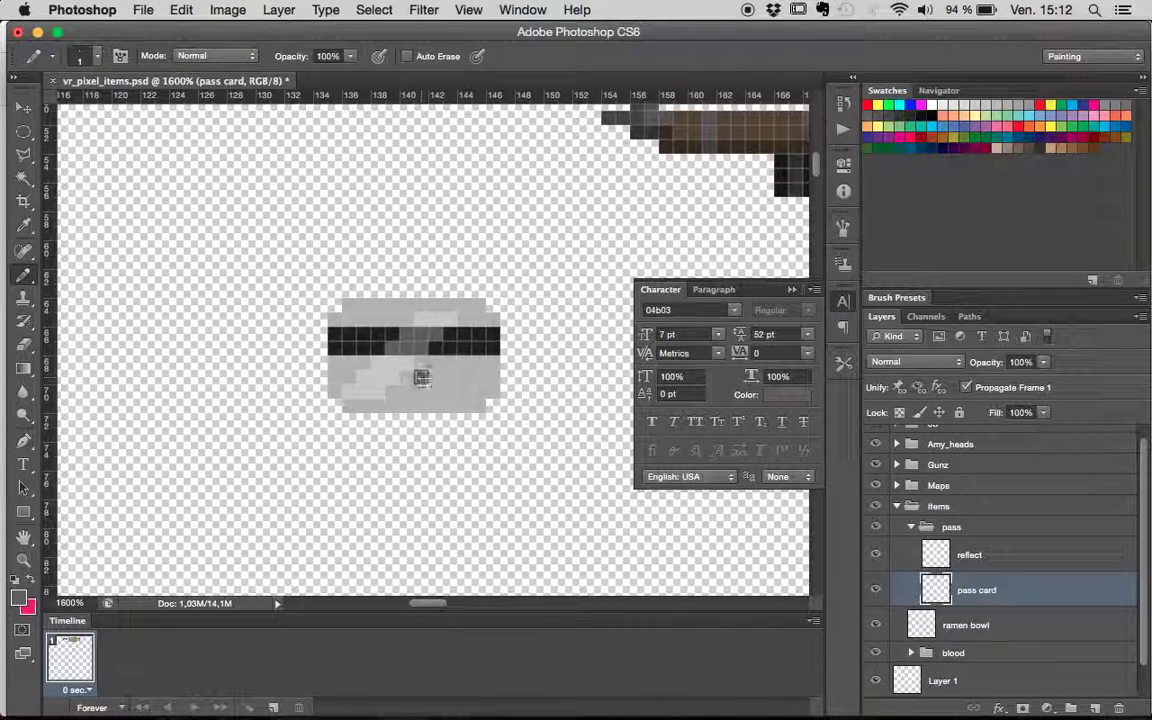
{"action": "left_click", "coordinate": [422, 377]}
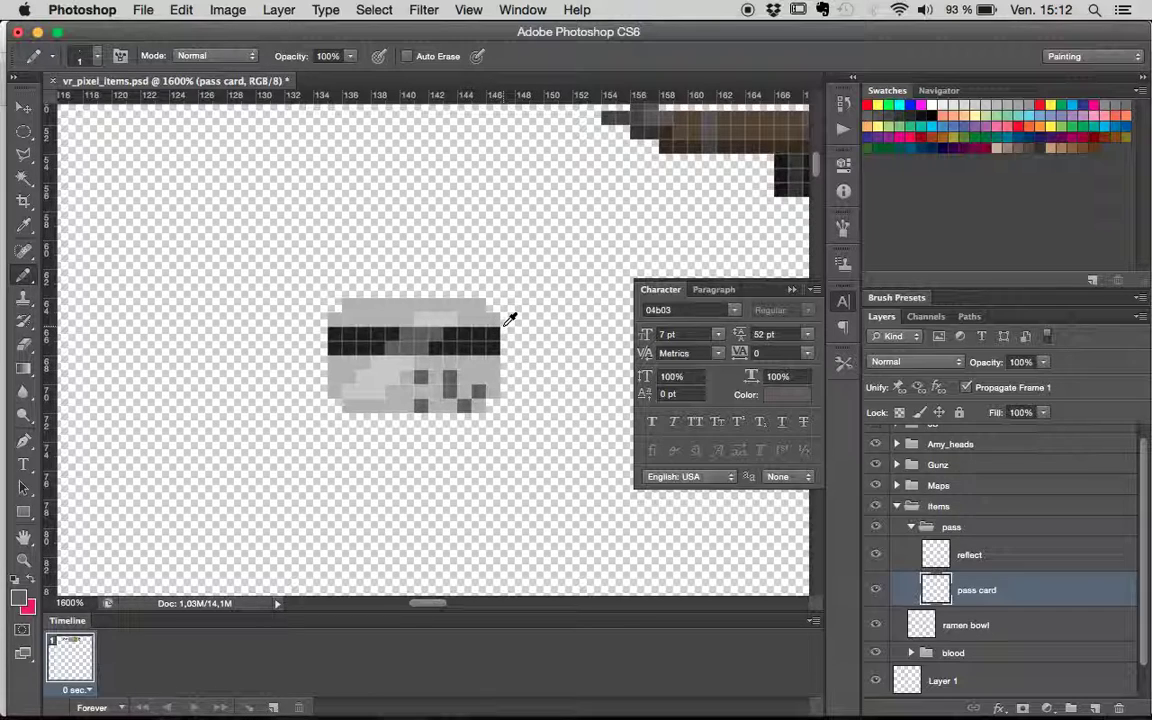
{"action": "key", "text": "super+minus"}
{"action": "key", "text": "super+minus"}
{"action": "key", "text": "super+minus"}
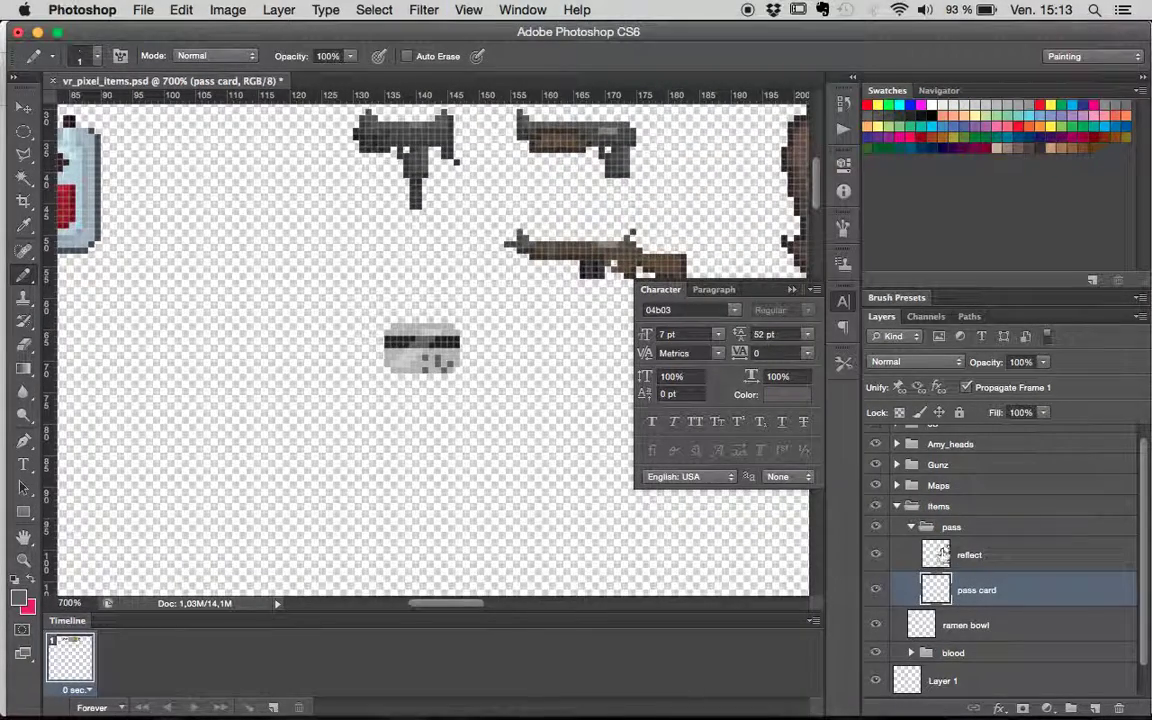
{"action": "left_click", "coordinate": [950, 554]}
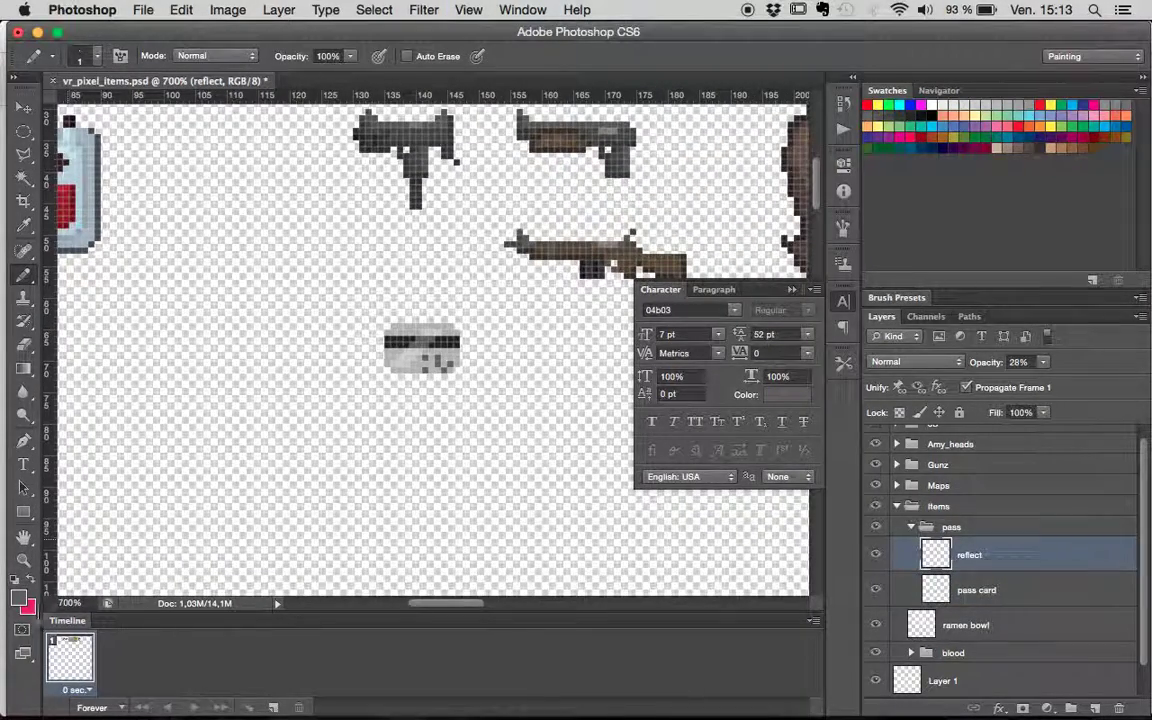
{"action": "left_click", "coordinate": [19, 596]}
{"action": "left_click", "coordinate": [632, 368]}
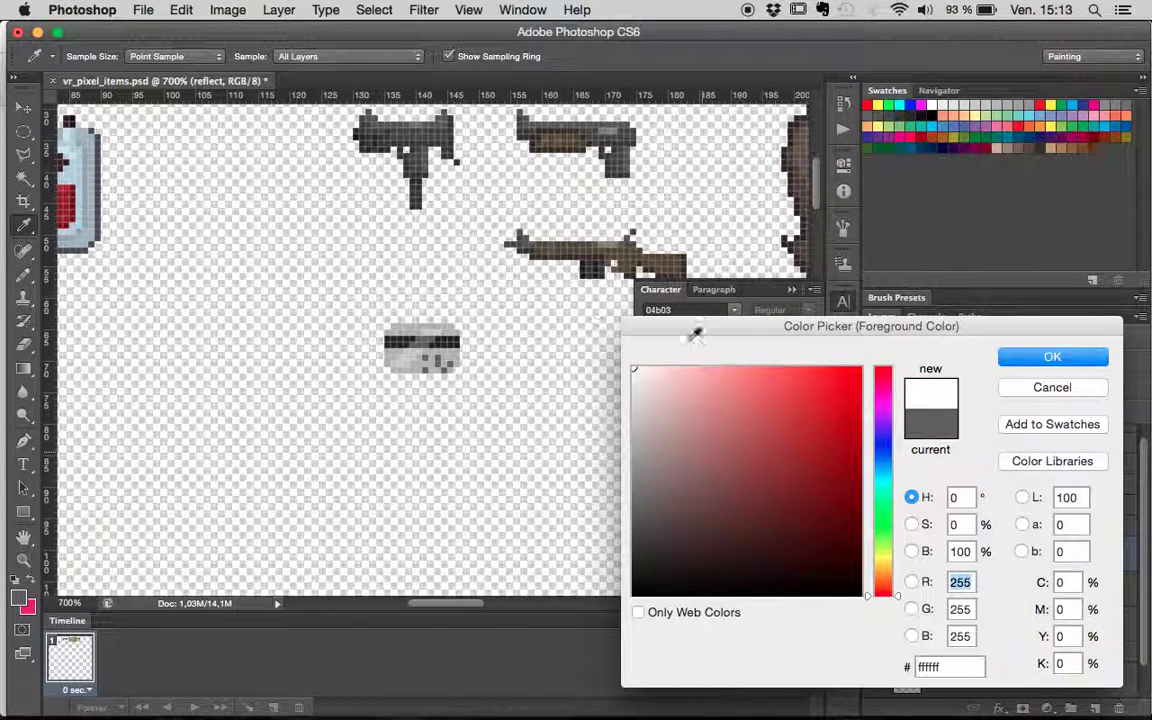
{"action": "left_click", "coordinate": [1052, 357]}
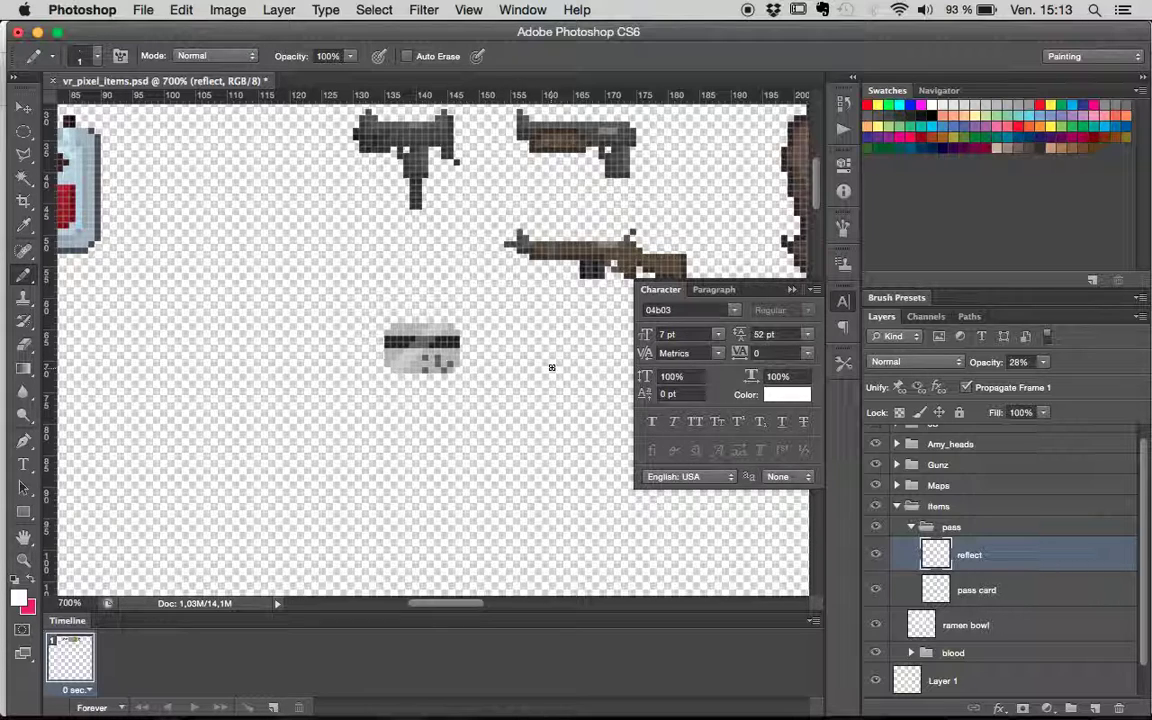
{"action": "left_click", "coordinate": [23, 107]}
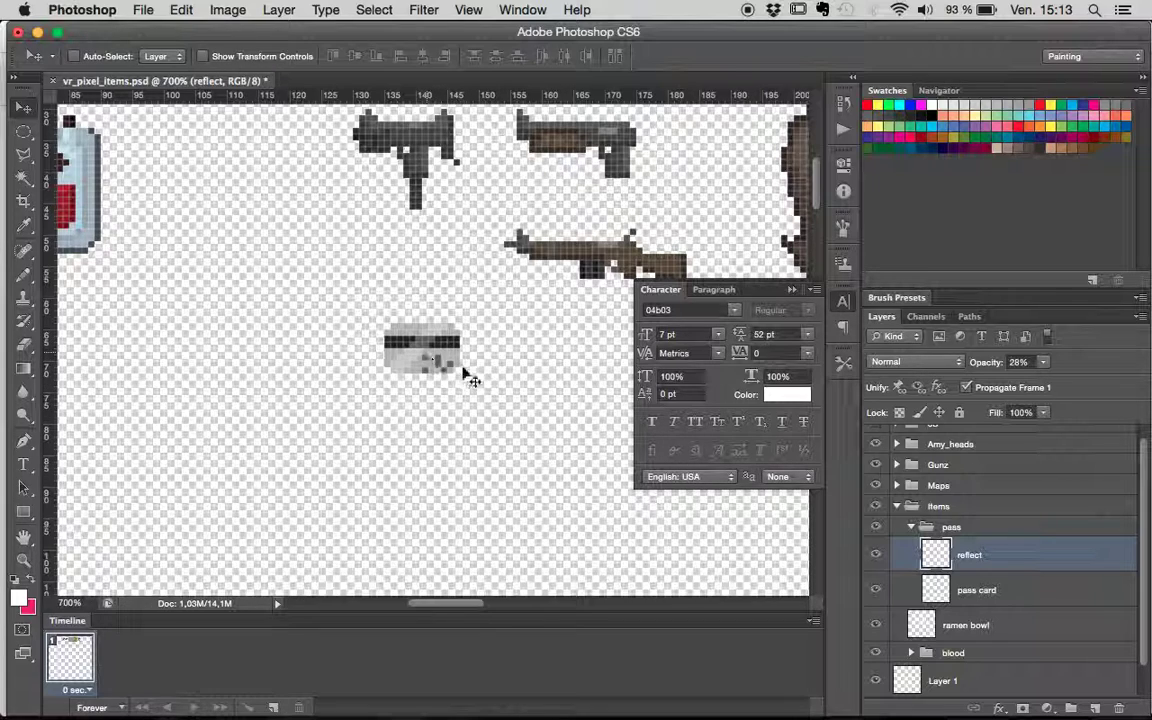
- Rework the marks on the pass card layer into short horizontal dashes, using the Pencil with light and dark greys sampled from the card
{"action": "left_click", "coordinate": [985, 594]}
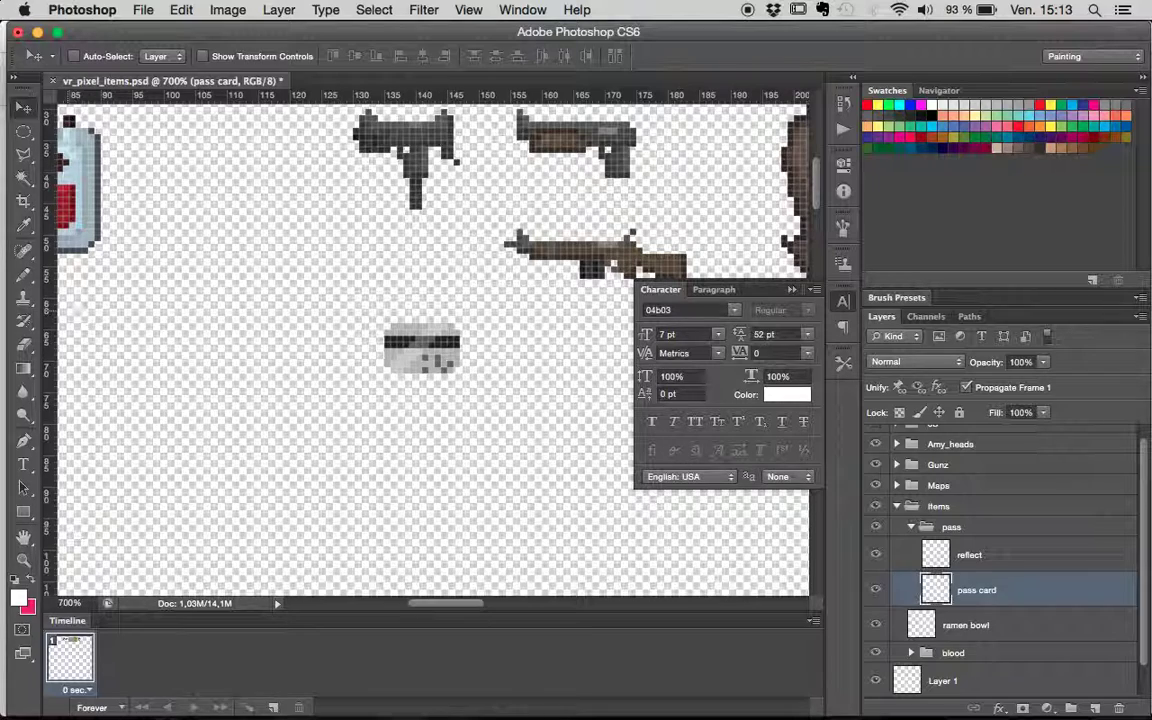
{"action": "left_click", "coordinate": [23, 274]}
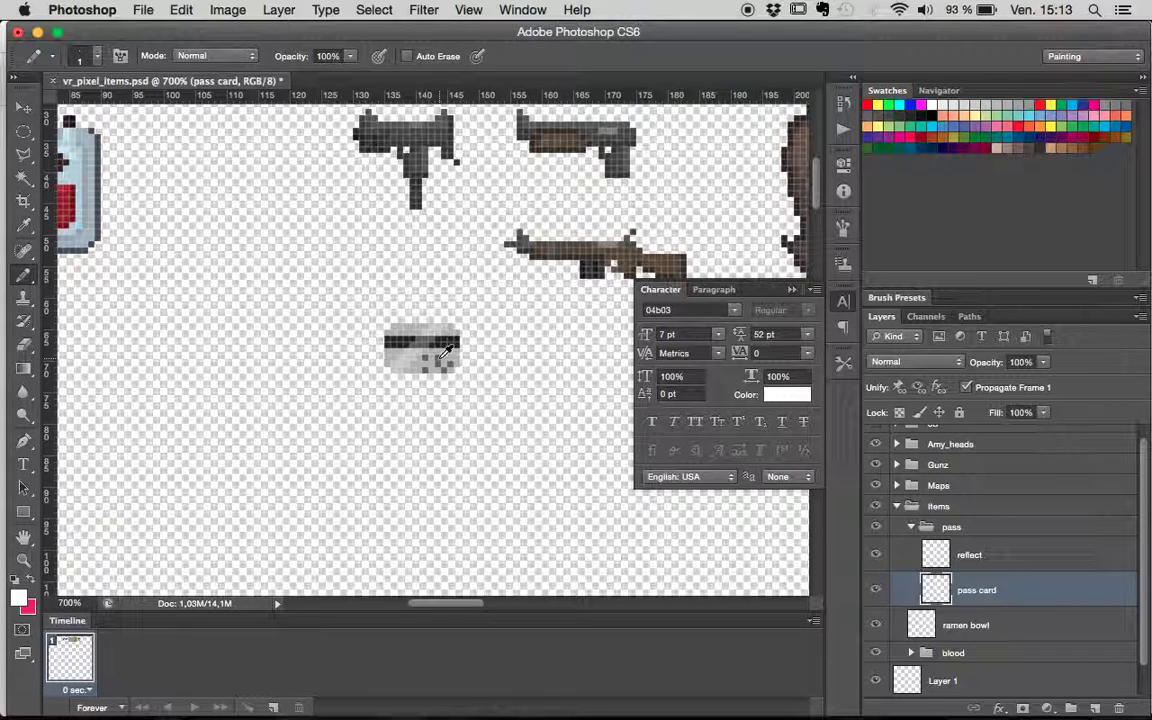
{"action": "left_click", "coordinate": [449, 349], "text": "alt"}
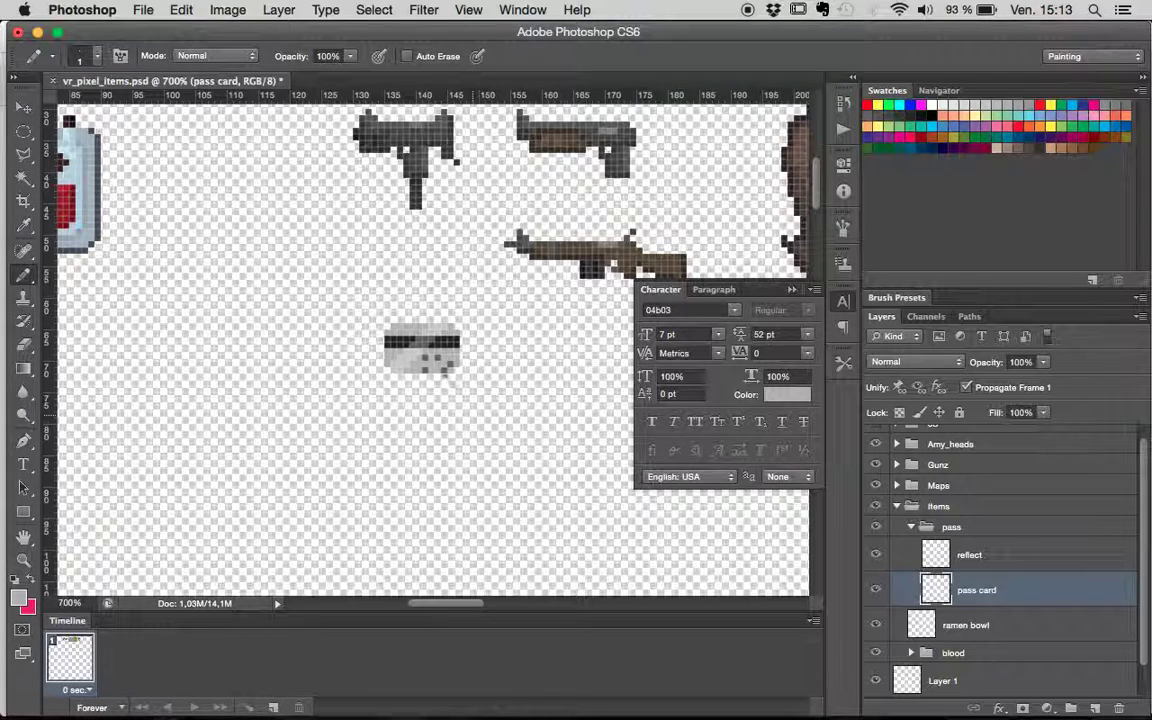
{"action": "left_click", "coordinate": [429, 356], "text": "alt"}
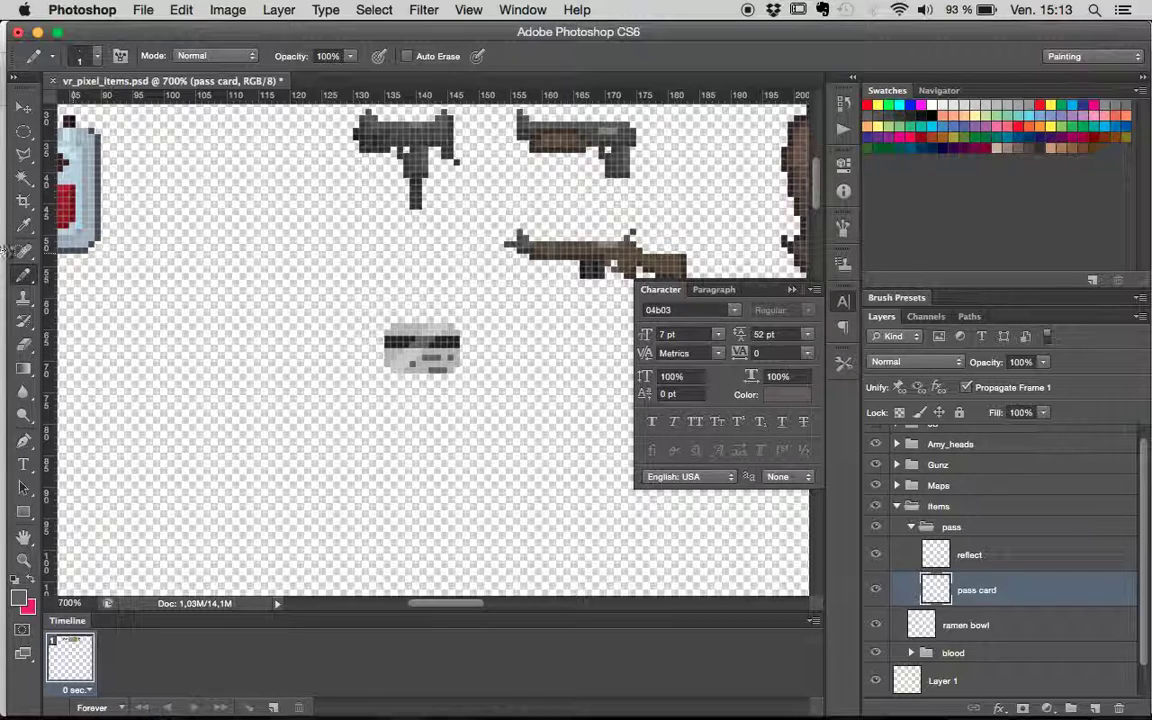
{"action": "left_click", "coordinate": [23, 107]}
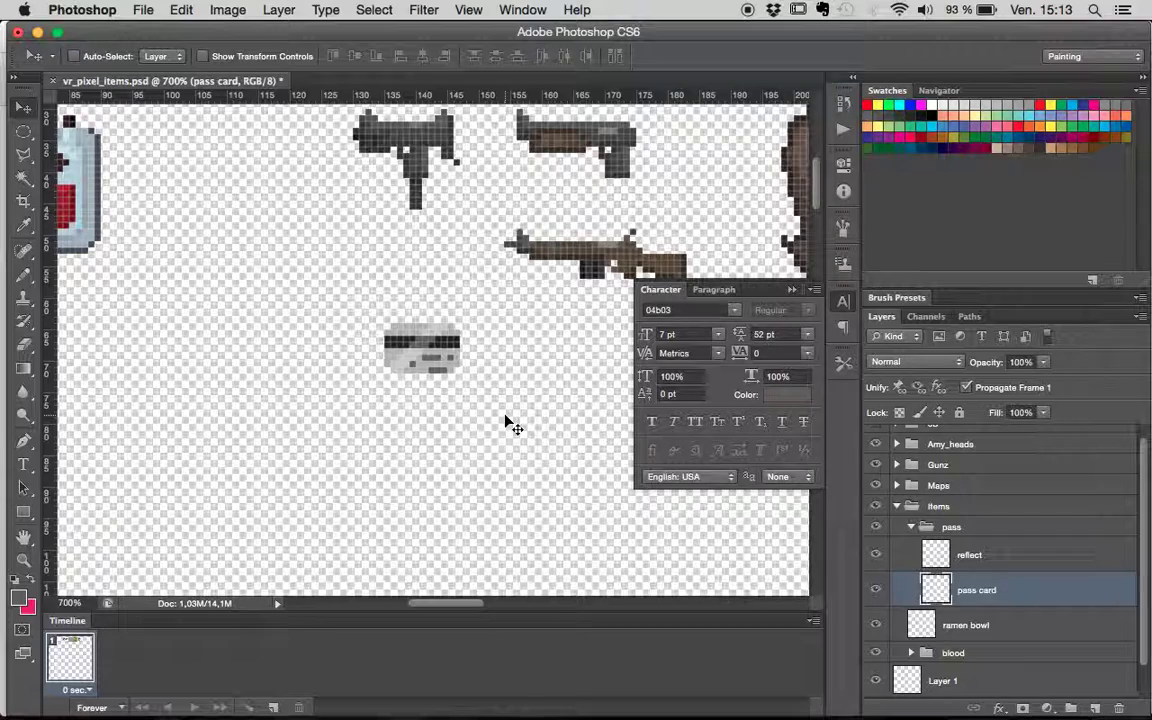
- Duplicate the pass card layer
{"action": "key", "text": "super+plus"}
{"action": "key", "text": "super+plus"}
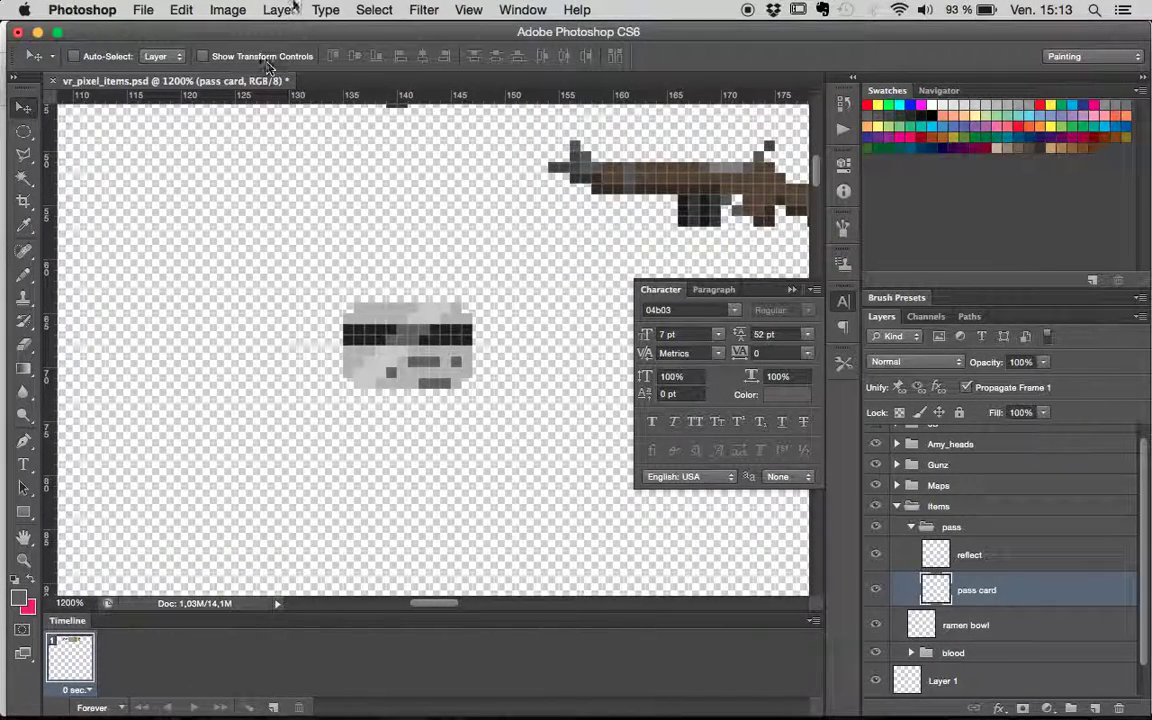
{"action": "left_click_drag", "start_coordinate": [925, 590], "coordinate": [1096, 708]}
{"action": "left_click", "coordinate": [325, 9]}
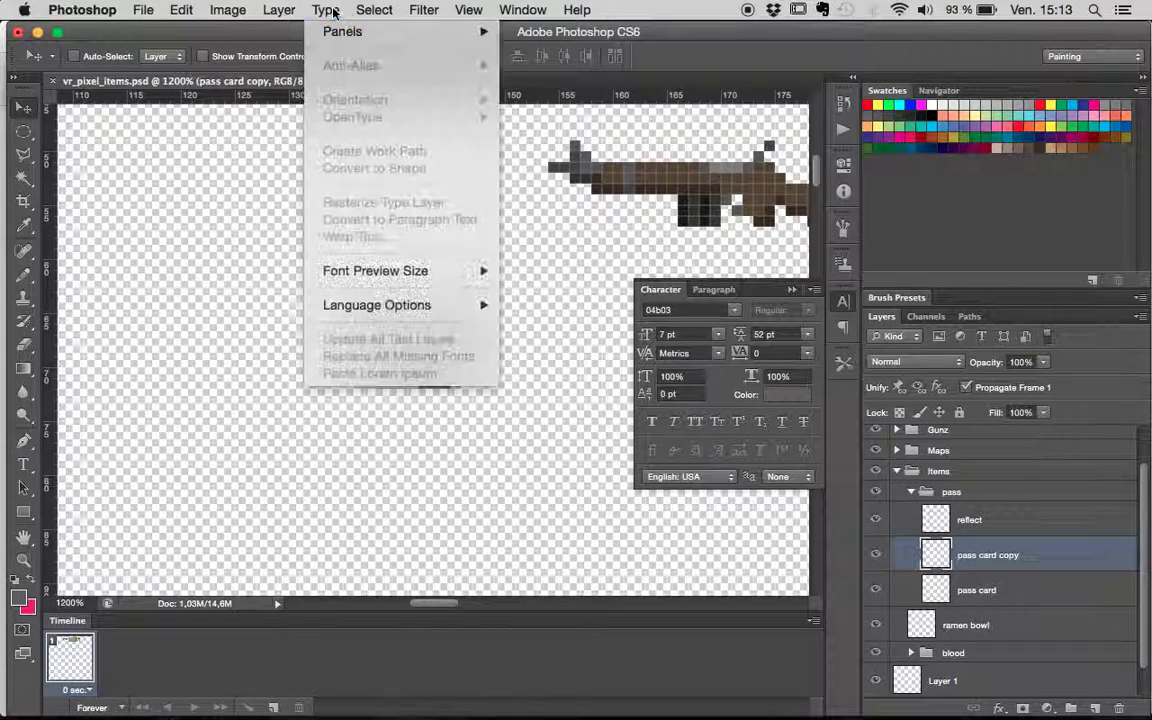
{"action": "mouse_move", "coordinate": [289, 8]}
{"action": "mouse_move", "coordinate": [222, 9]}
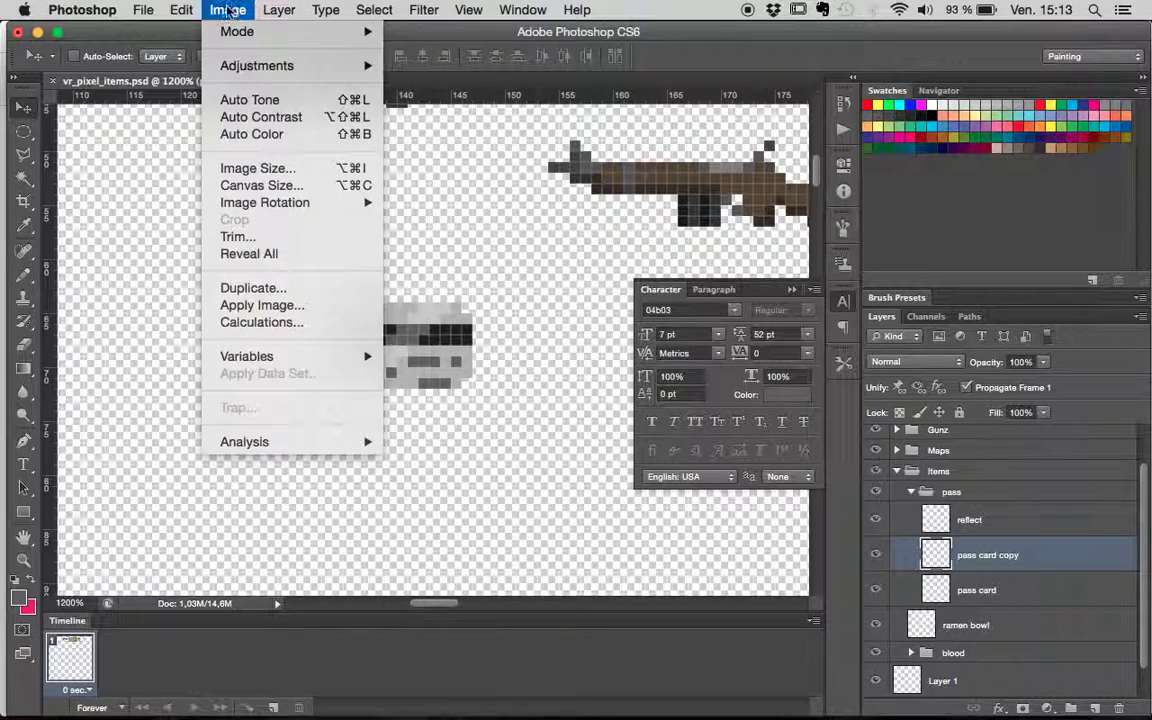
{"action": "mouse_move", "coordinate": [272, 65]}
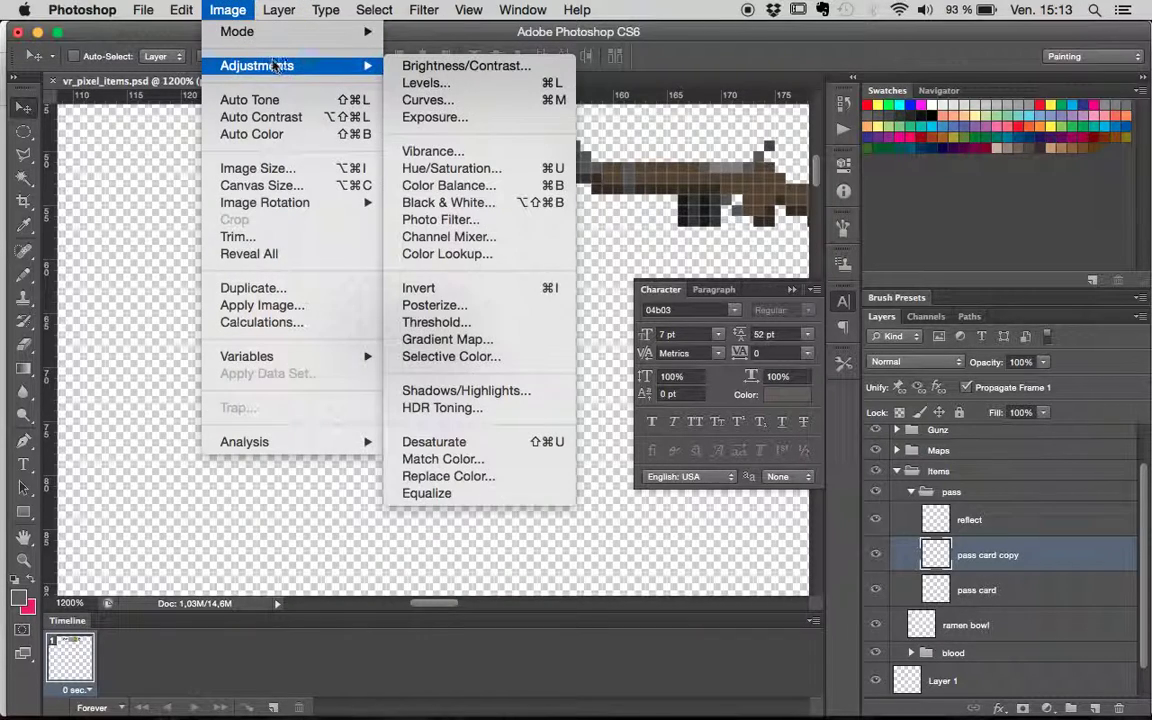
{"action": "left_click", "coordinate": [499, 172]}
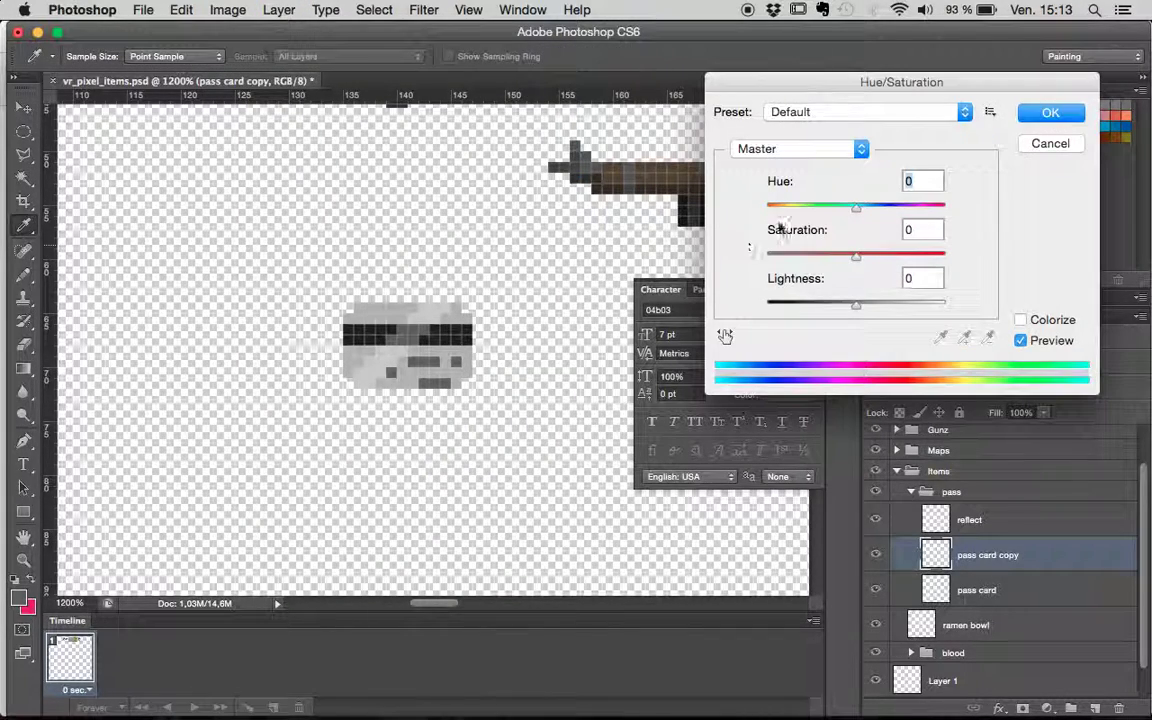
{"action": "left_click_drag", "start_coordinate": [860, 210], "coordinate": [905, 208]}
{"action": "left_click_drag", "start_coordinate": [856, 255], "coordinate": [897, 257]}
{"action": "left_click_drag", "start_coordinate": [856, 304], "coordinate": [831, 302]}
{"action": "mouse_move", "coordinate": [854, 211]}
{"action": "left_mouse_down"}
{"action": "mouse_move", "coordinate": [797, 221]}
{"action": "mouse_move", "coordinate": [862, 210]}
{"action": "left_mouse_up"}
{"action": "mouse_move", "coordinate": [903, 261]}
{"action": "left_mouse_down"}
{"action": "mouse_move", "coordinate": [839, 257]}
{"action": "mouse_move", "coordinate": [906, 262]}
{"action": "left_mouse_up"}
{"action": "left_click_drag", "start_coordinate": [918, 213], "coordinate": [877, 208]}
{"action": "left_click_drag", "start_coordinate": [905, 255], "coordinate": [840, 255]}
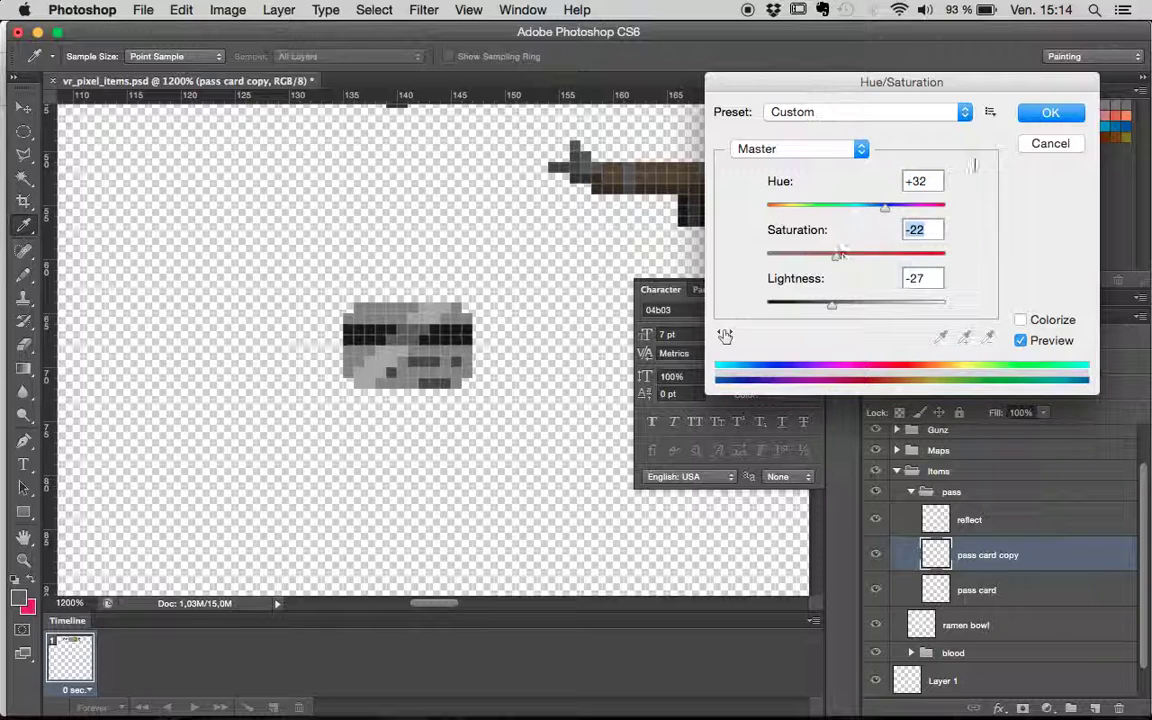
{"action": "left_click", "coordinate": [1048, 146]}
- Recolour the pass card copy layer with a Gradient Map running from a very dark red to the pink background colour
{"action": "left_click", "coordinate": [186, 10]}
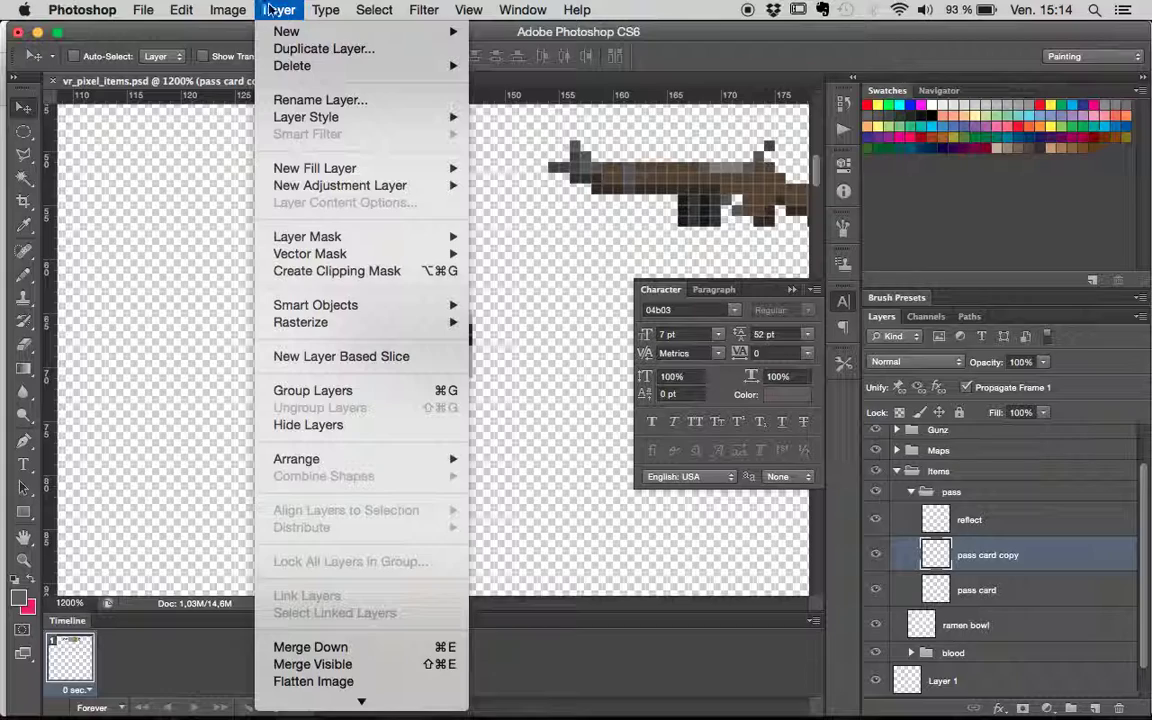
{"action": "mouse_move", "coordinate": [247, 12]}
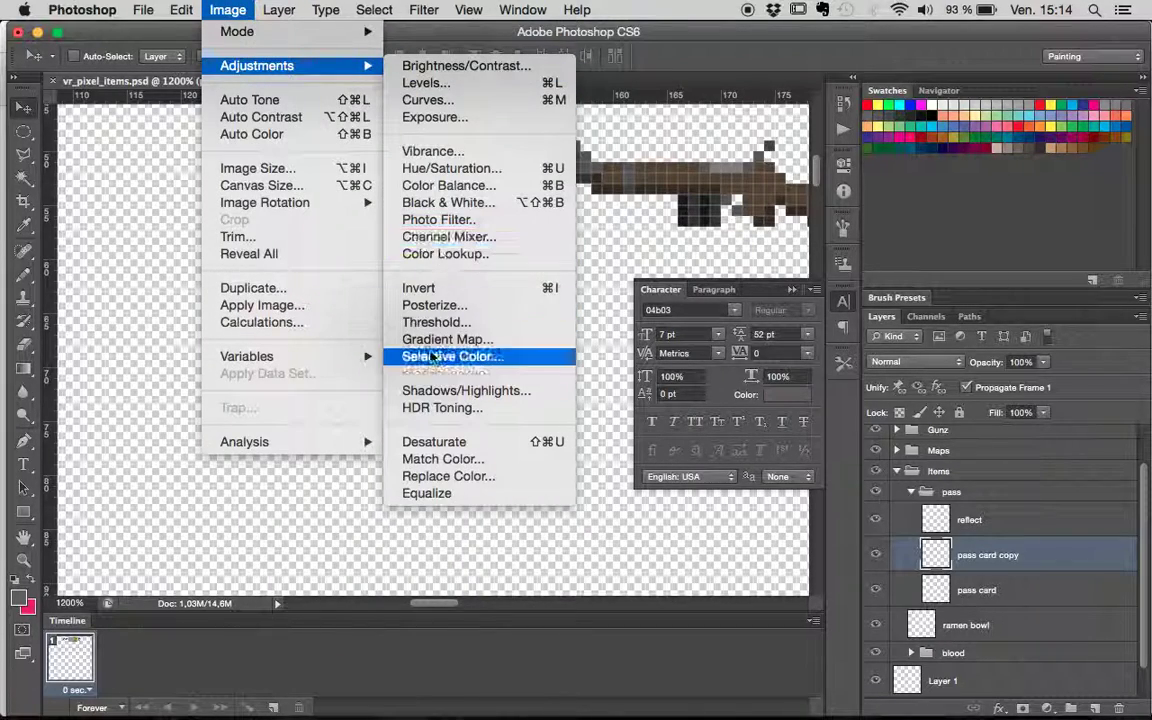
{"action": "left_click", "coordinate": [447, 339]}
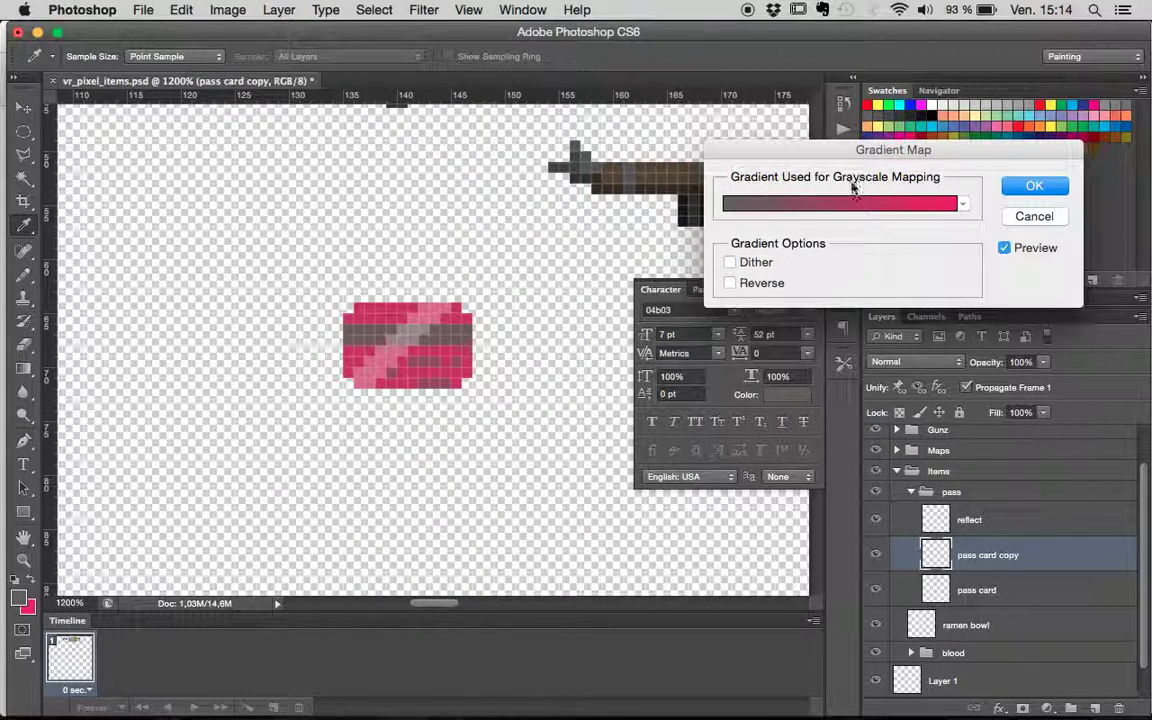
{"action": "left_click", "coordinate": [761, 200]}
{"action": "double_click", "coordinate": [732, 478]}
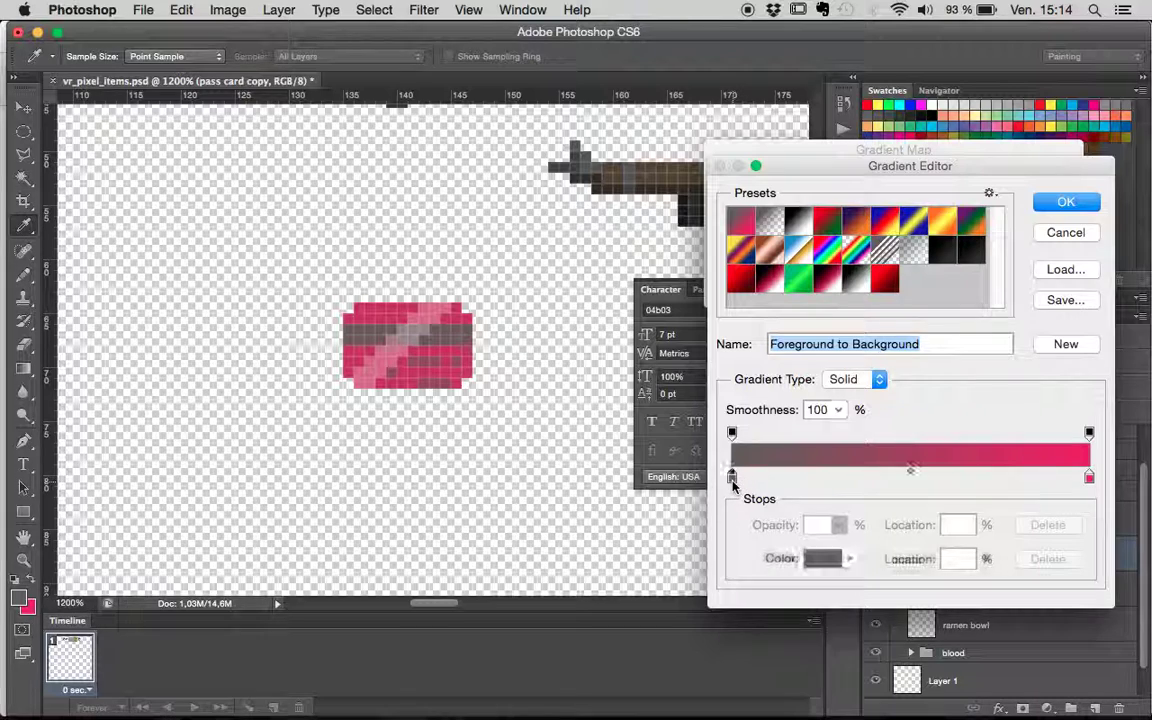
{"action": "left_click_drag", "start_coordinate": [645, 405], "coordinate": [771, 548]}
{"action": "left_click", "coordinate": [1052, 357]}
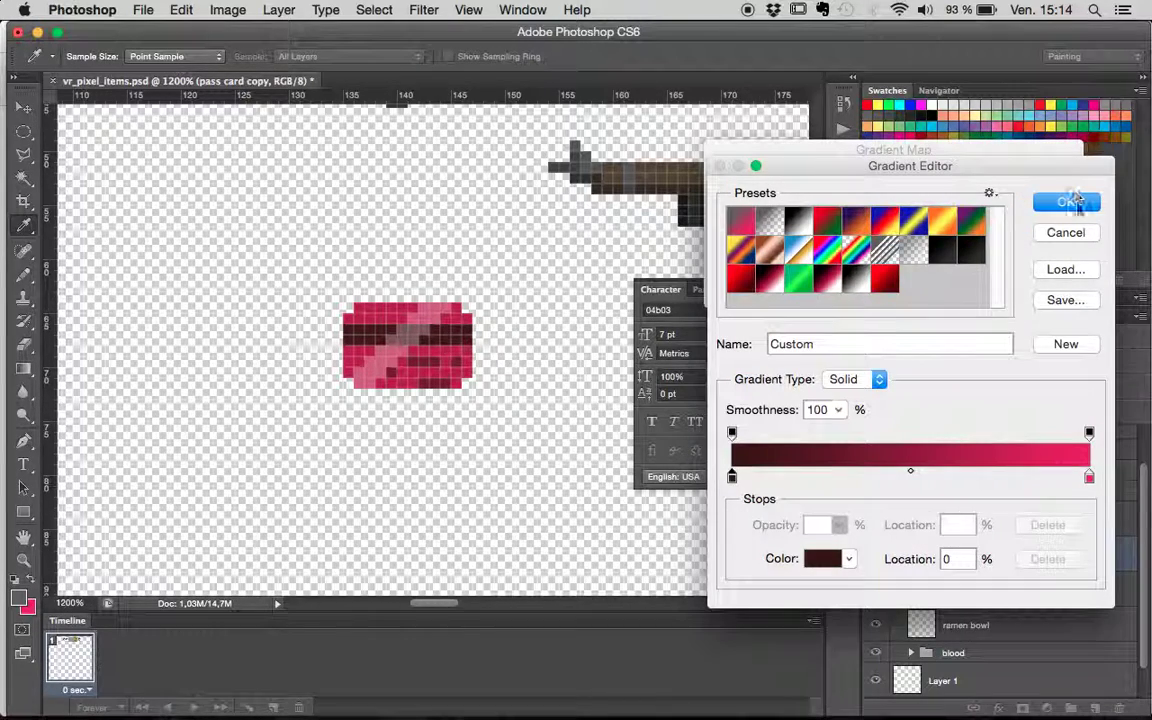
{"action": "left_click", "coordinate": [1070, 201]}
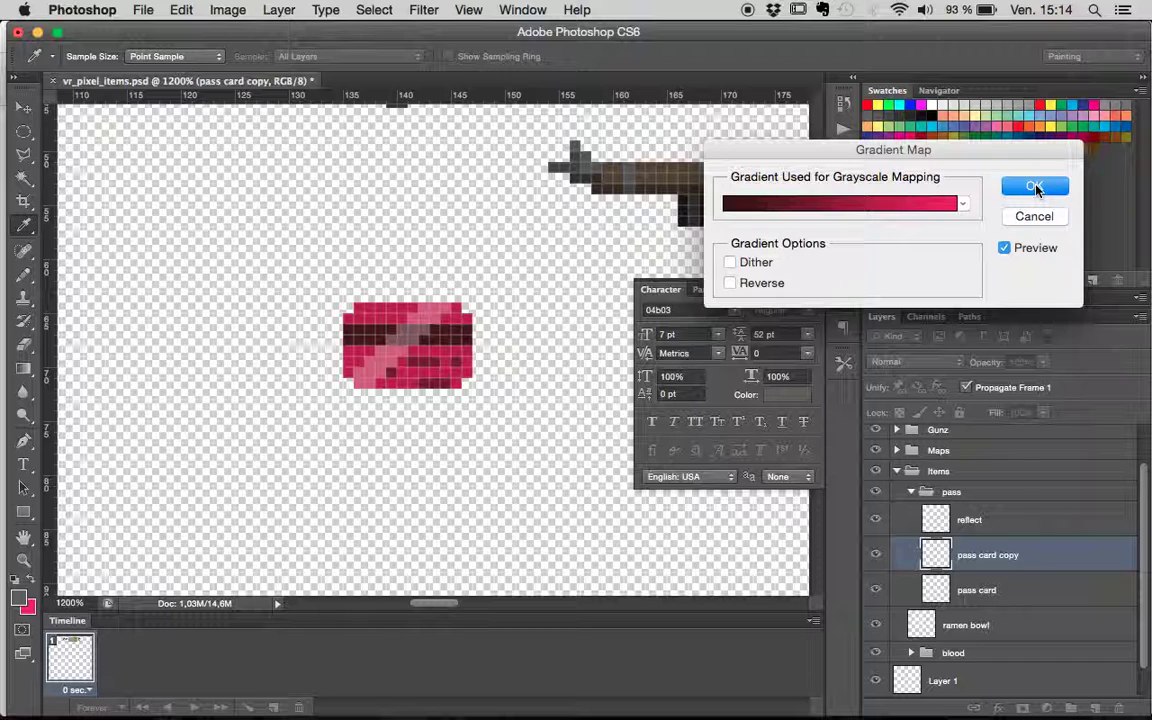
{"action": "left_click", "coordinate": [1035, 189]}
{"action": "key", "text": "v"}
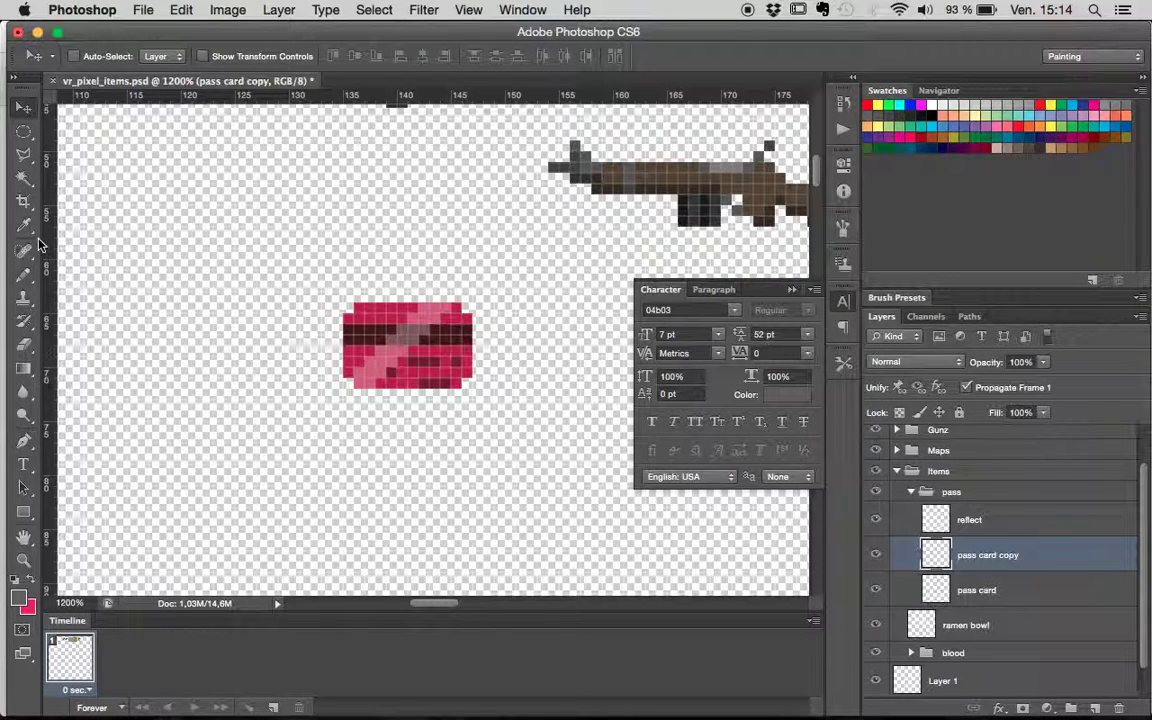
- Set the foreground colour to black 000000 and repaint both rows of the pink card's stripe with the Pencil
{"action": "left_click", "coordinate": [24, 273]}
{"action": "left_click", "coordinate": [18, 598]}
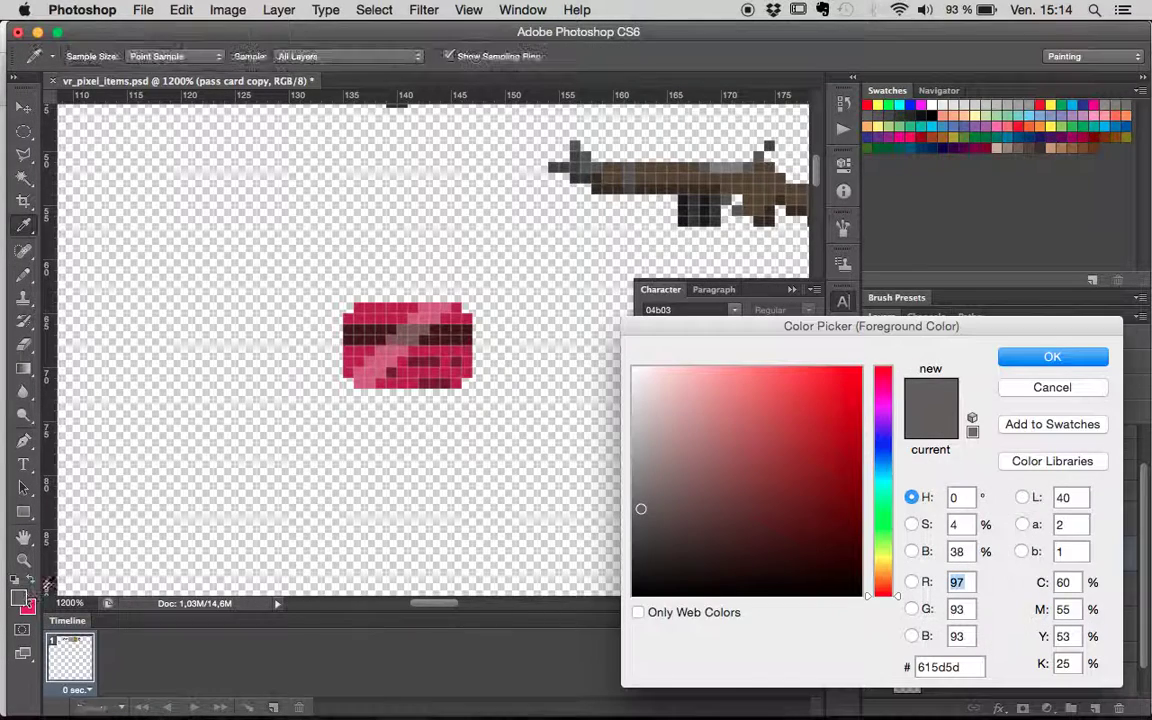
{"action": "left_click", "coordinate": [636, 372]}
{"action": "left_click_drag", "start_coordinate": [640, 381], "coordinate": [632, 596]}
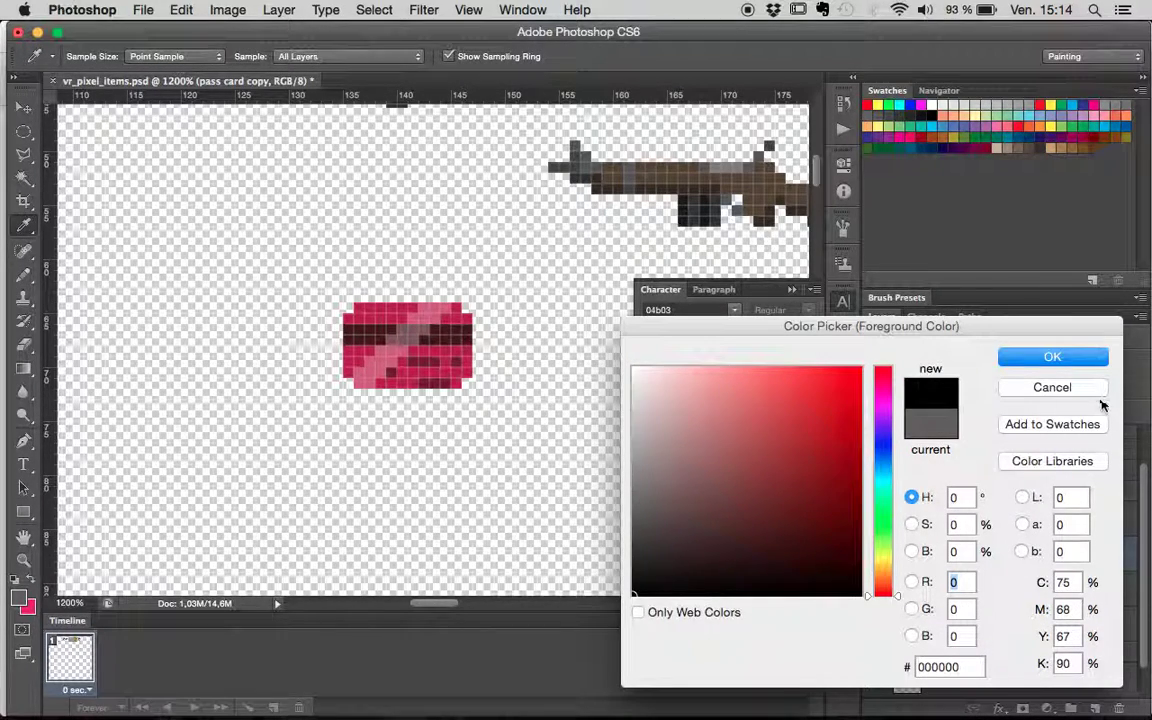
{"action": "left_click", "coordinate": [1040, 358]}
{"action": "left_click_drag", "start_coordinate": [349, 328], "coordinate": [419, 332]}
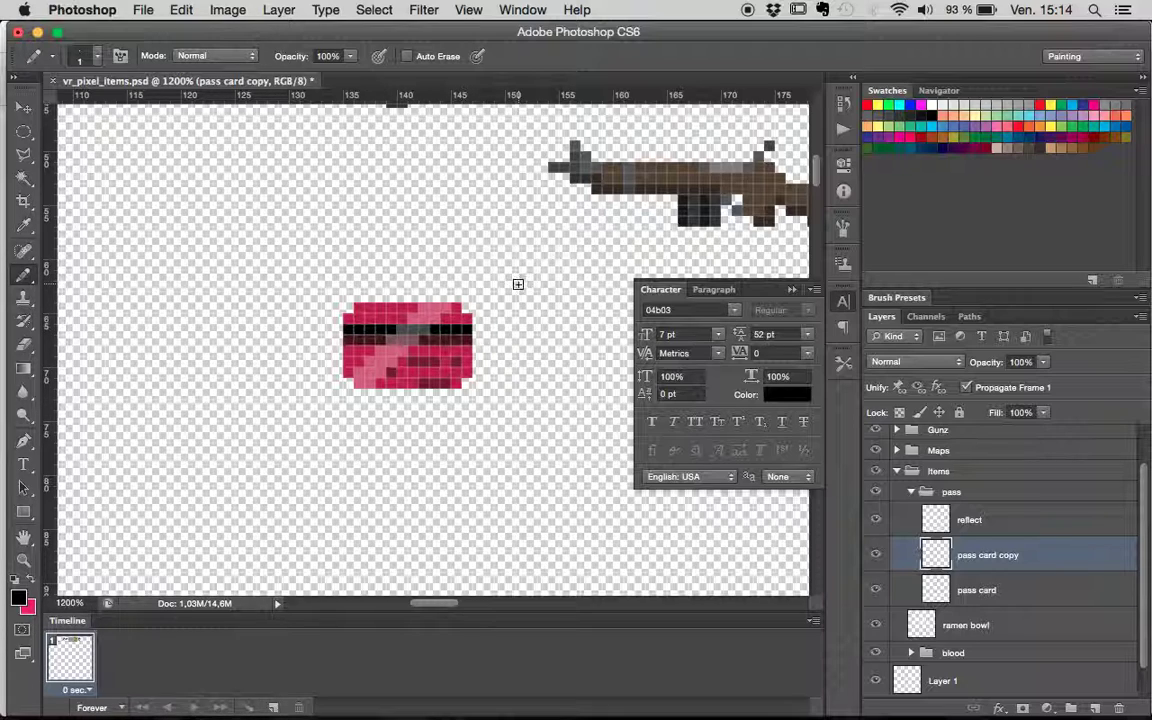
{"action": "left_click_drag", "start_coordinate": [310, 341], "coordinate": [453, 341]}
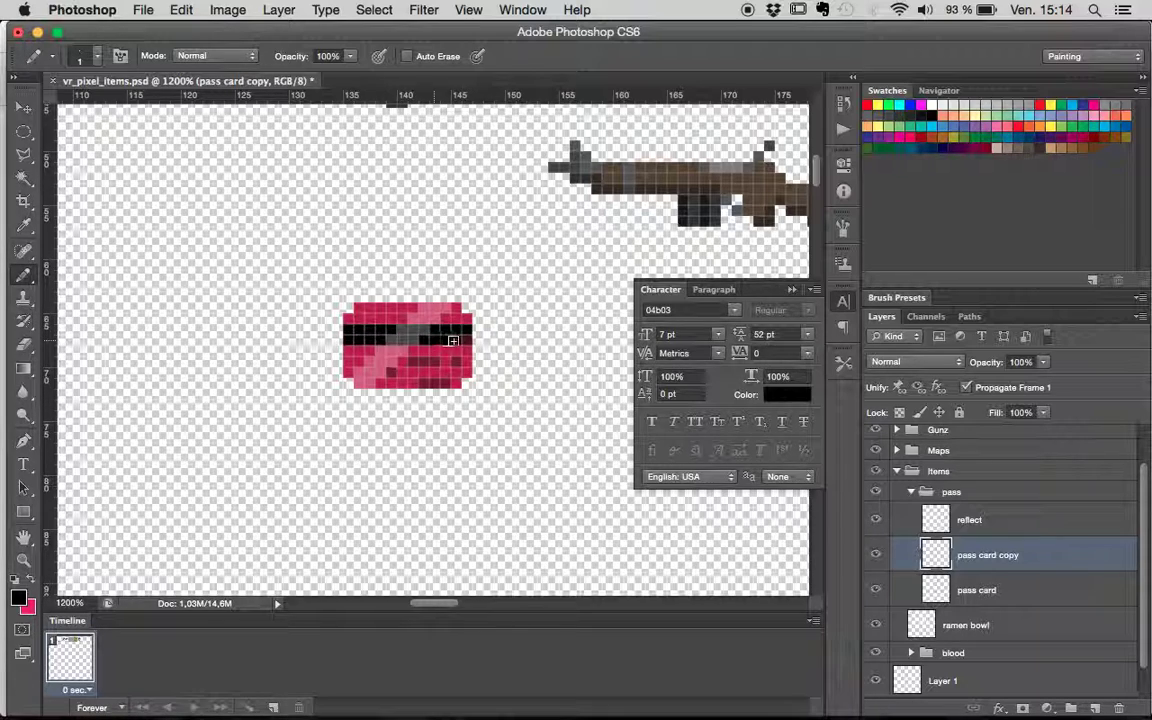
{"action": "key", "text": "super+minus"}
{"action": "key", "text": "super+minus"}
{"action": "key", "text": "super+minus"}
{"action": "key", "text": "super+minus"}
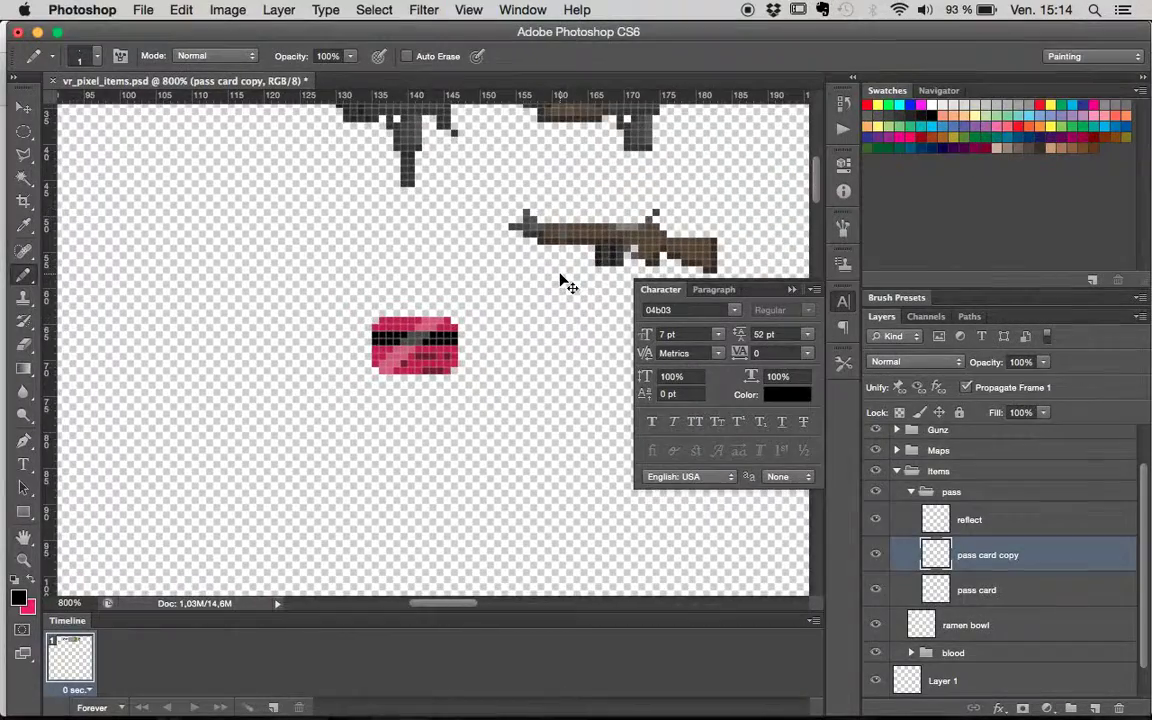
{"action": "key", "text": "super+minus"}
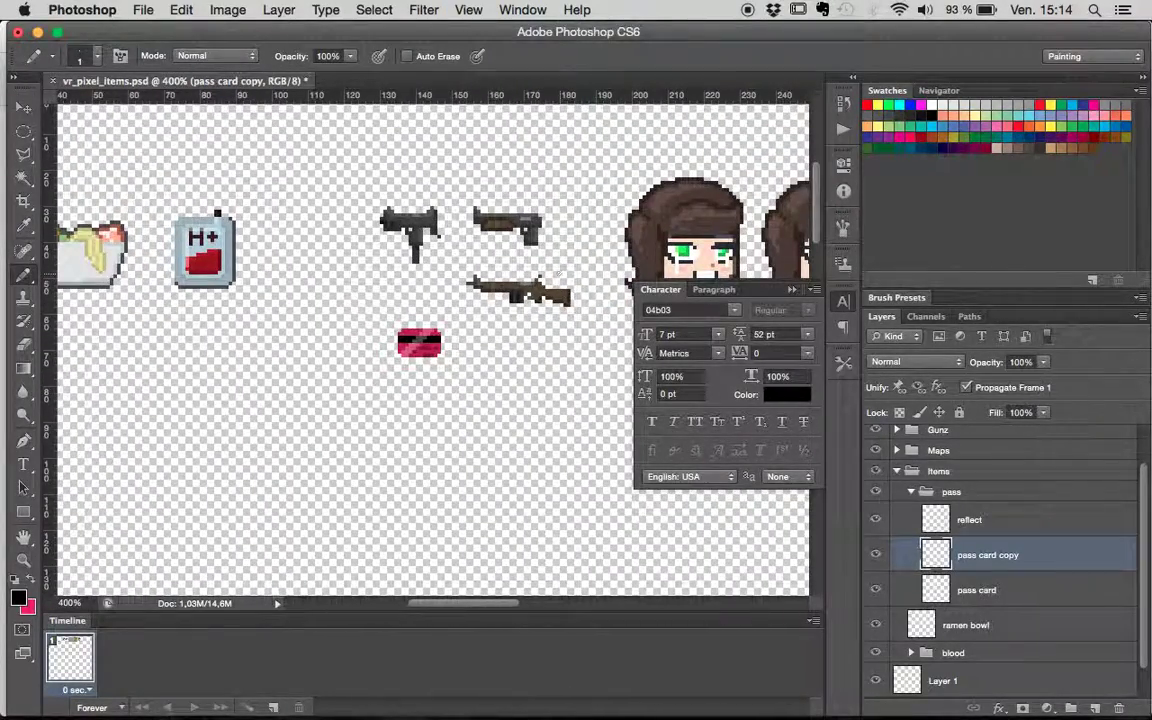
- Square off the pink card's right-hand corners with the Pencil, using pink sampled from the card
{"action": "key", "text": "super+plus"}
{"action": "key", "text": "super+plus"}
{"action": "key", "text": "super+plus"}
{"action": "key", "text": "super+plus"}
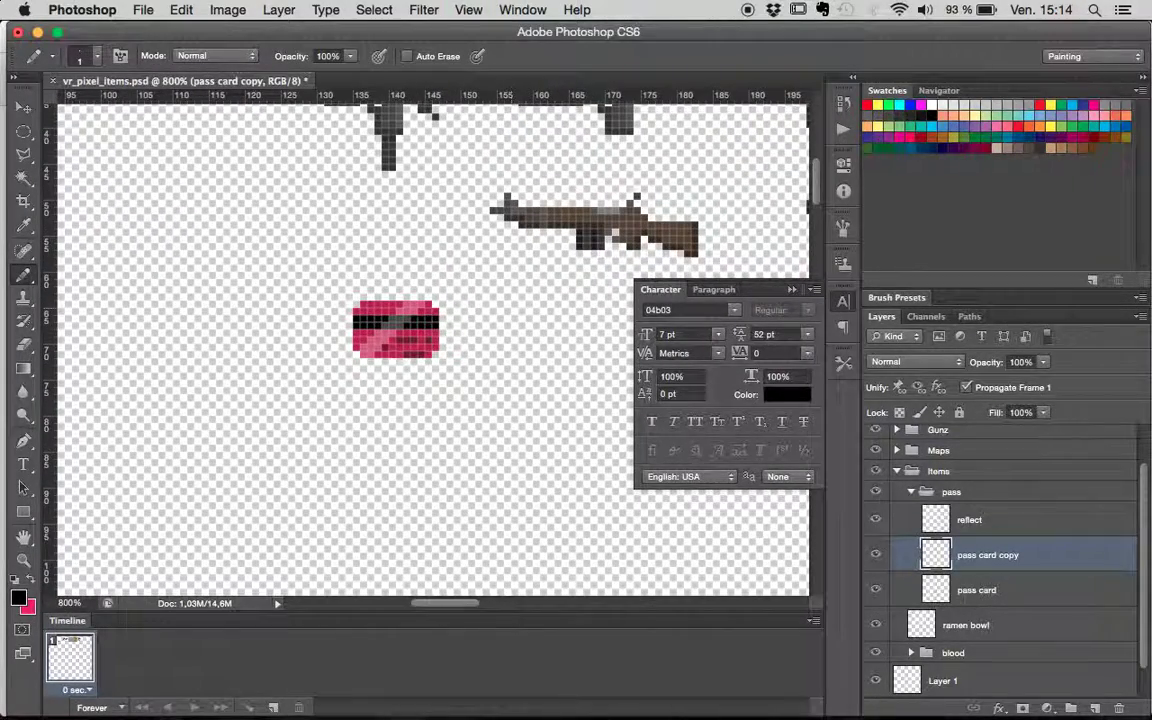
{"action": "left_click", "coordinate": [436, 308], "text": "alt"}
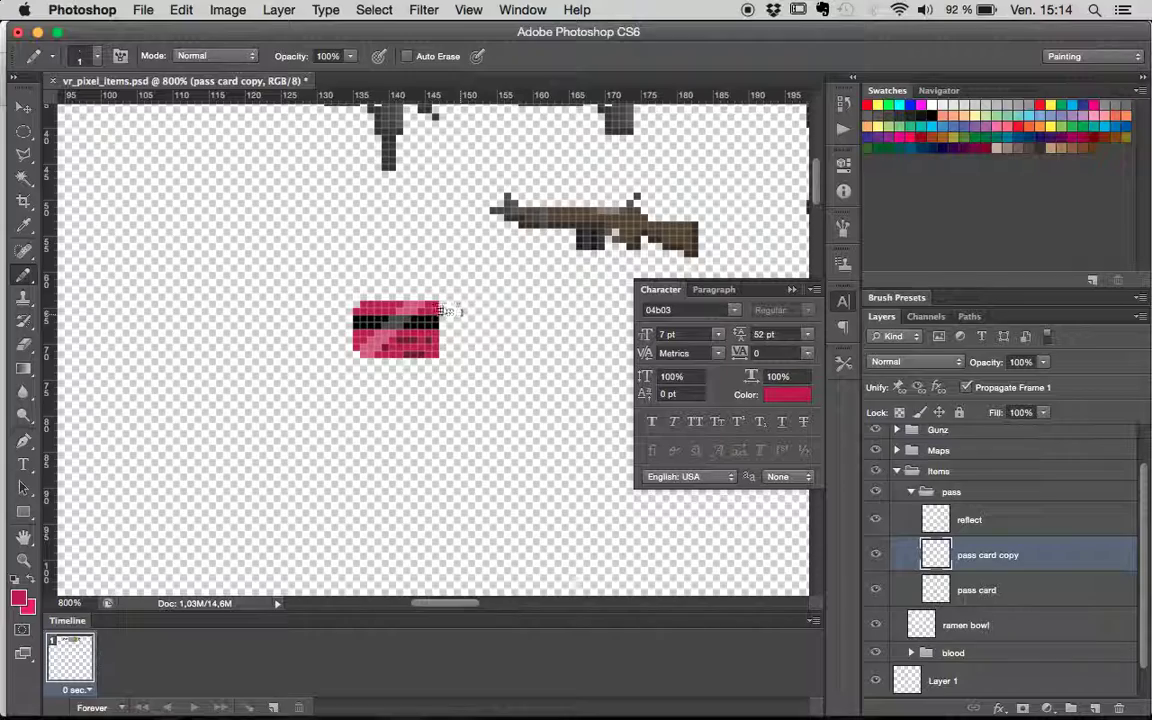
{"action": "key", "text": "super+minus"}
{"action": "key", "text": "super+minus"}
{"action": "key", "text": "super+minus"}
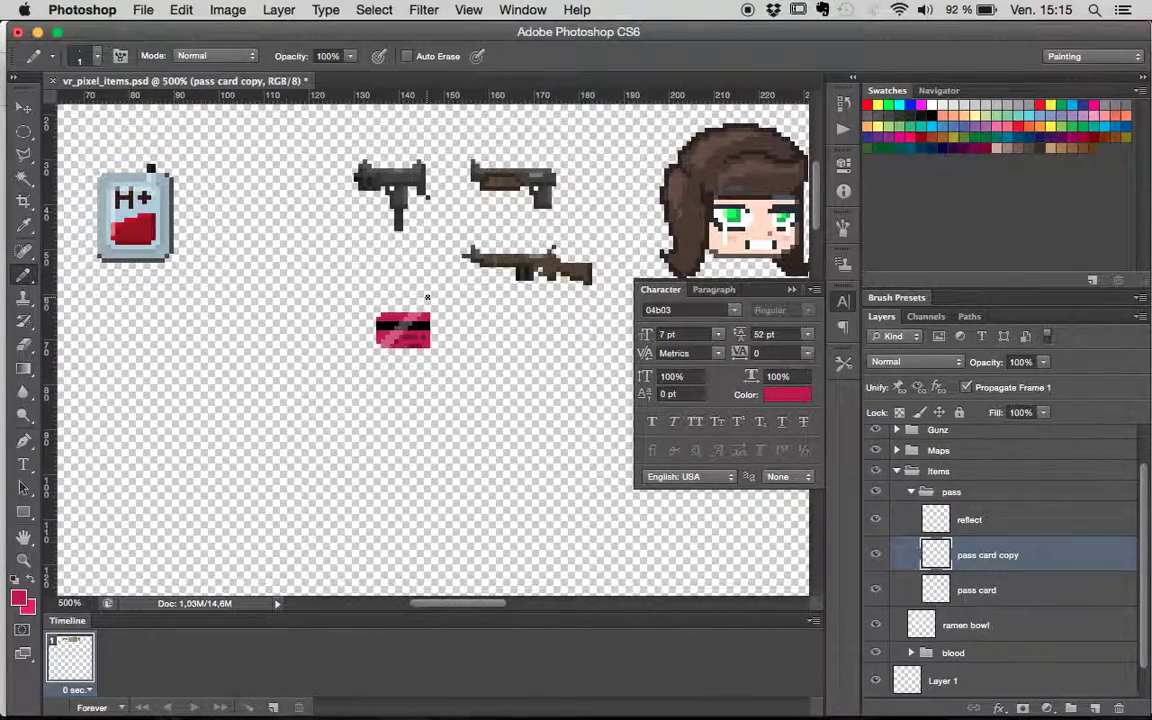
{"action": "scroll", "coordinate": [427, 297], "scroll_direction": "up", "scroll_amount": 3}
{"action": "scroll", "coordinate": [427, 297], "scroll_direction": "left", "scroll_amount": 1}
{"action": "scroll", "coordinate": [427, 297], "scroll_direction": "down", "scroll_amount": 3}
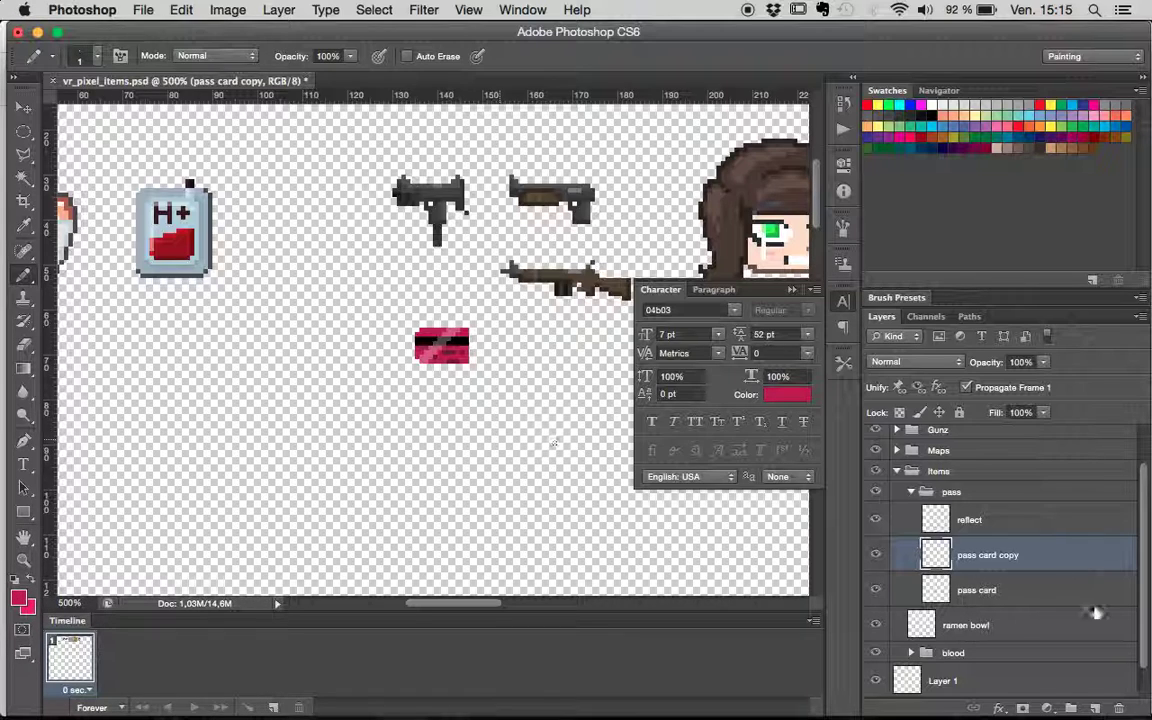
- Hide the pink pass card copy layer to view the grey card alone, and delete that copy layer
{"action": "left_click", "coordinate": [876, 557]}
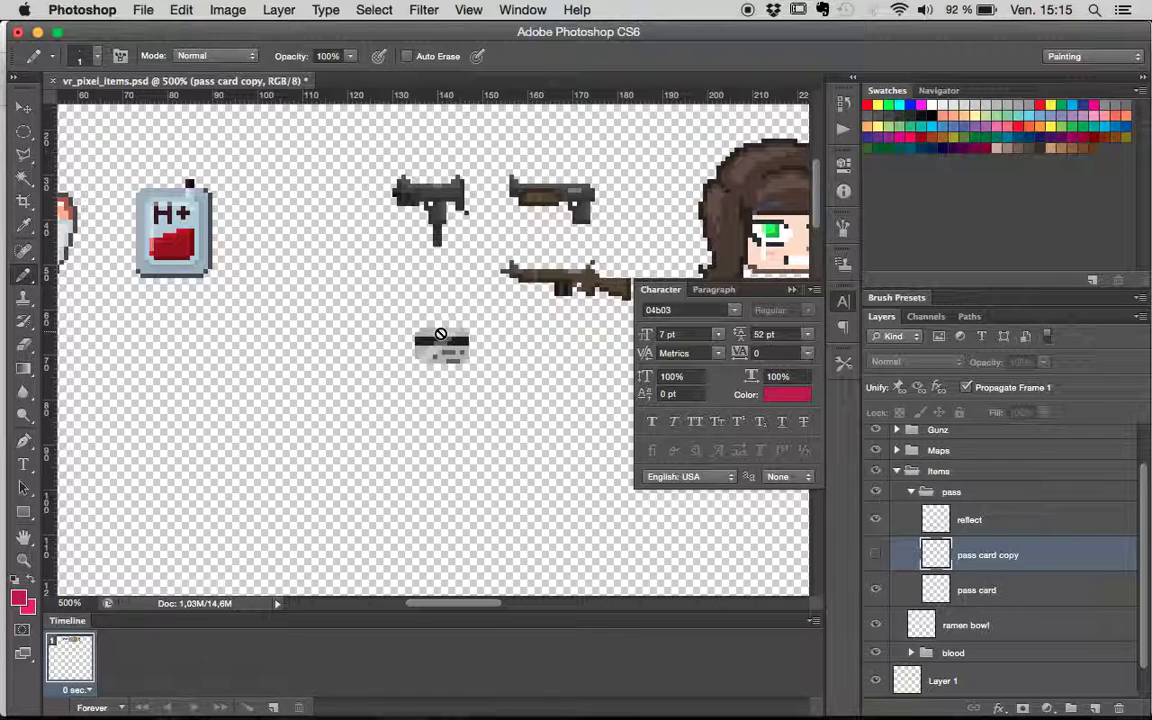
{"action": "key", "text": "super+plus"}
{"action": "key", "text": "super+plus"}
{"action": "key", "text": "super+plus"}
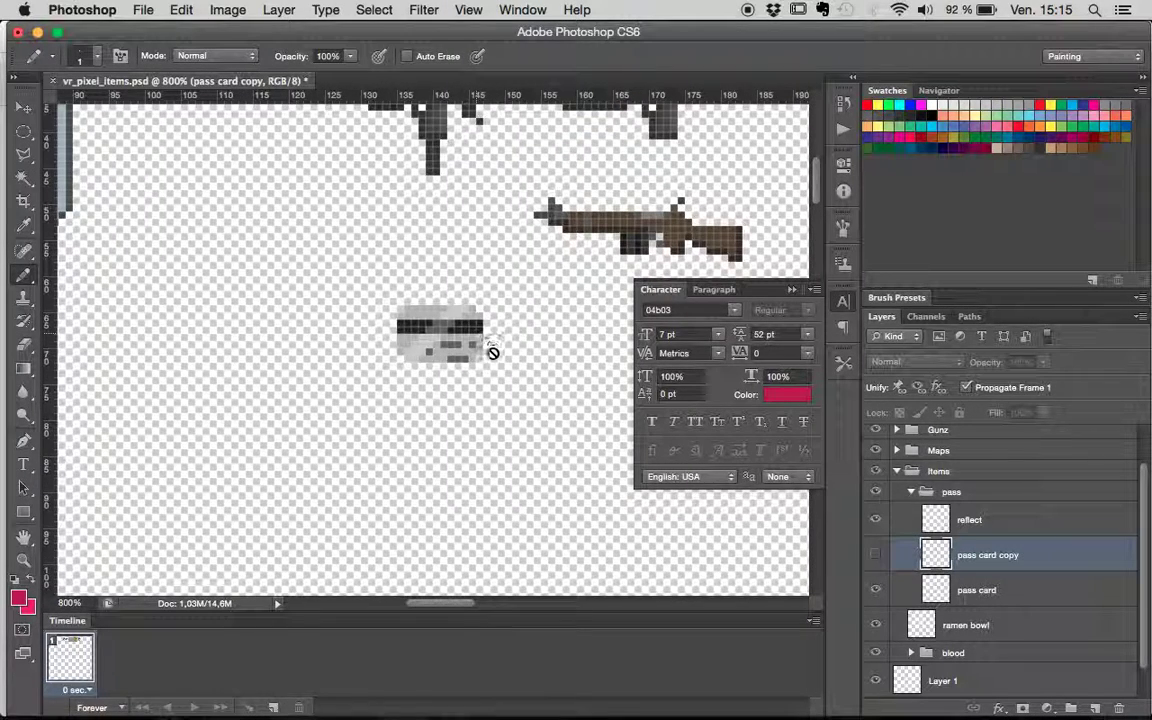
{"action": "left_click_drag", "start_coordinate": [940, 590], "coordinate": [1124, 707]}
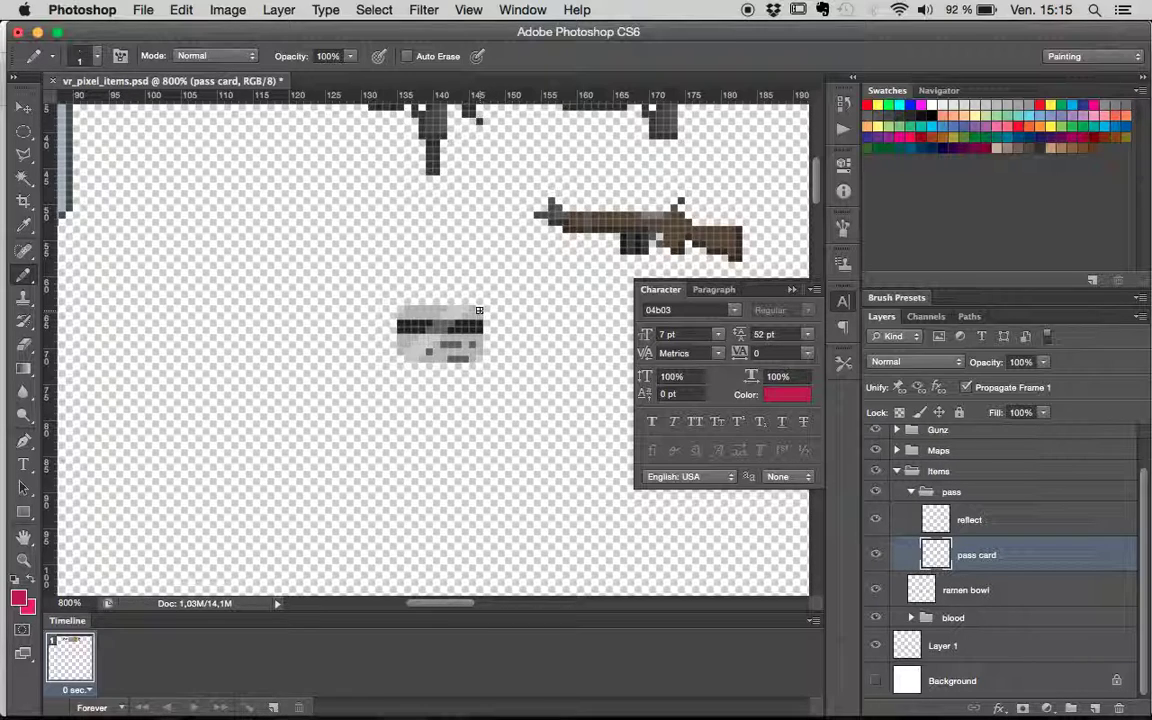
- Square off the grey card's right corners with its sampled grey, and paint a 3 by 10 pixel block along its right edge in grey 686868
{"action": "left_click", "coordinate": [478, 309], "text": "alt"}
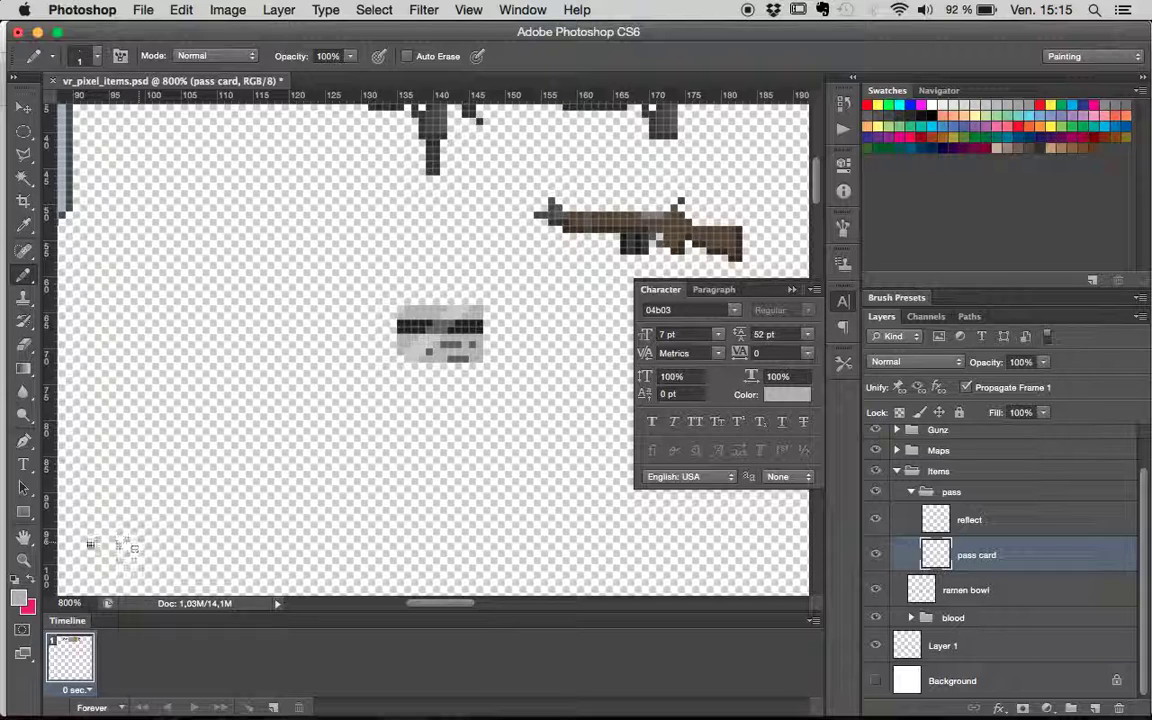
{"action": "left_click", "coordinate": [18, 598]}
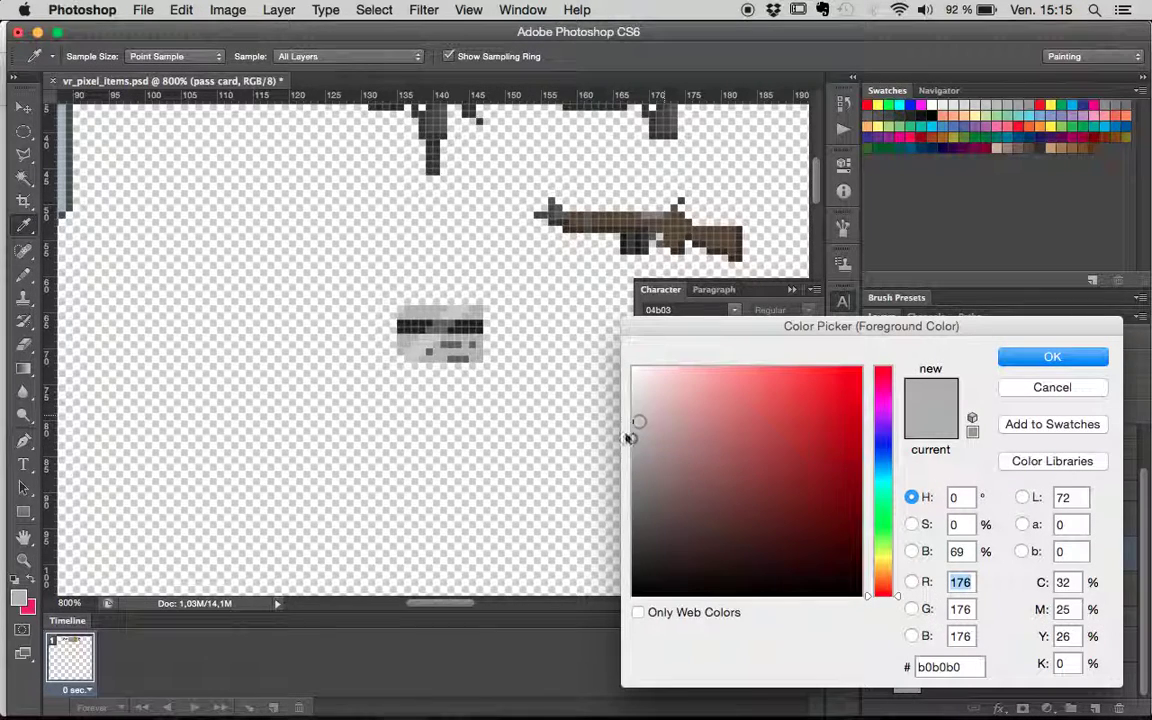
{"action": "left_click_drag", "start_coordinate": [634, 436], "coordinate": [627, 501]}
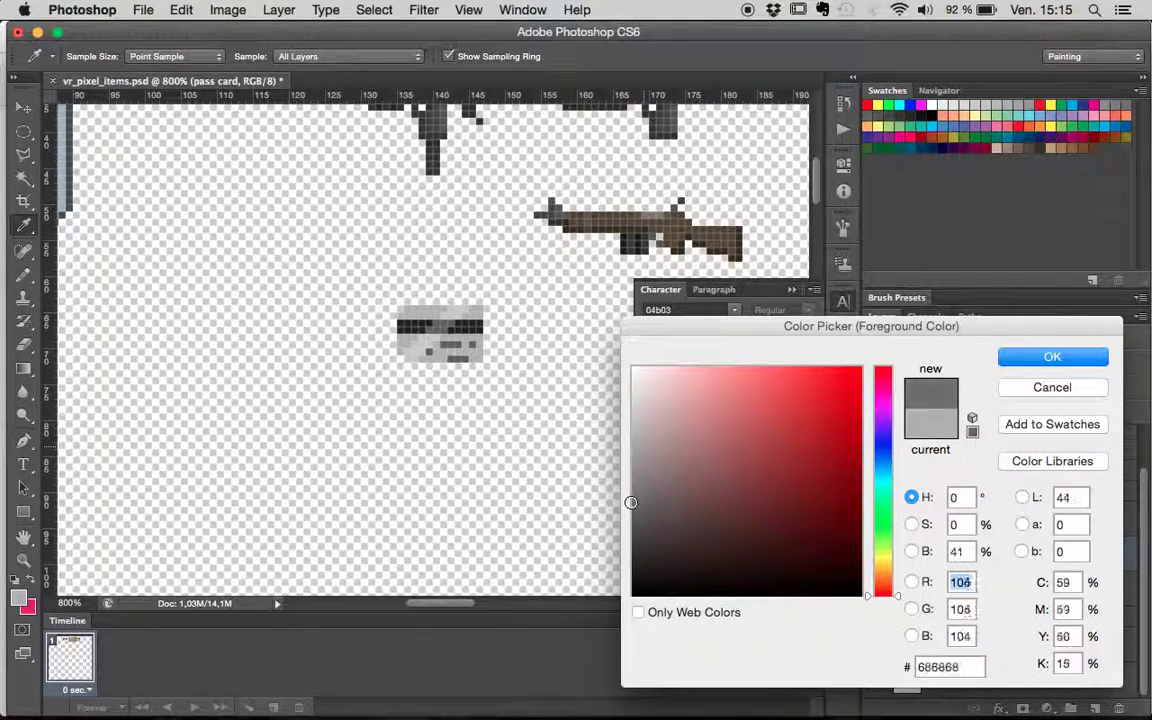
{"action": "key", "text": "Return"}
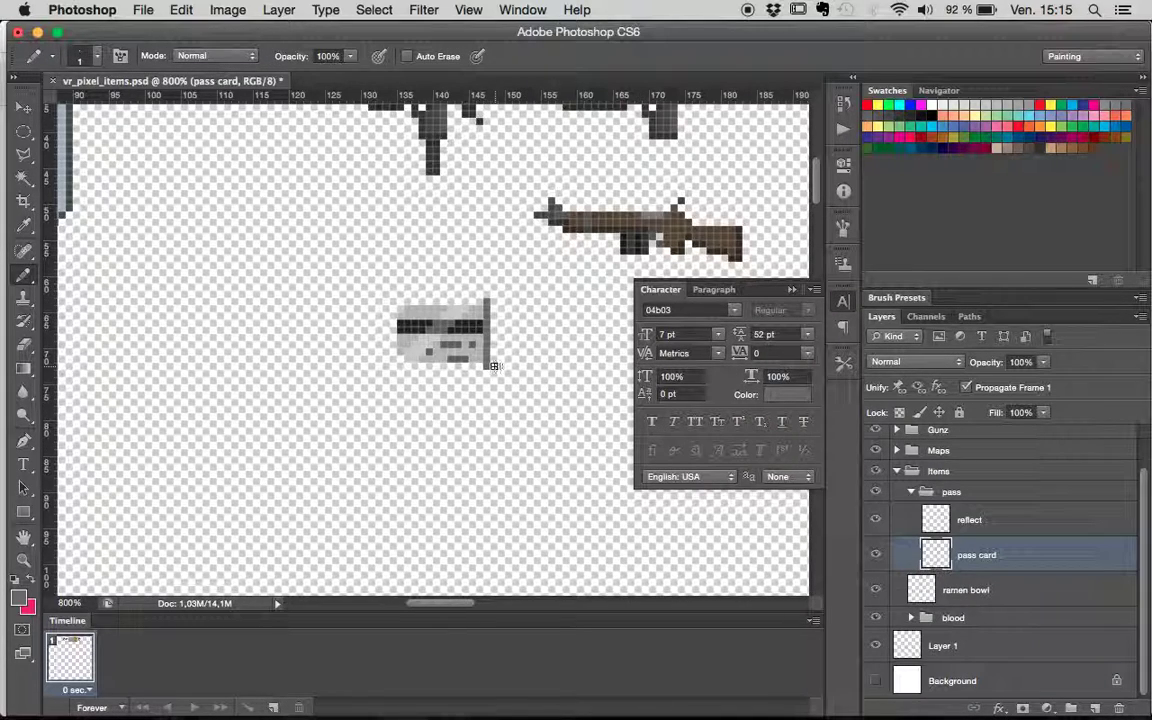
{"action": "mouse_move", "coordinate": [494, 352]}
{"action": "left_mouse_down"}
{"action": "mouse_move", "coordinate": [494, 302]}
{"action": "mouse_move", "coordinate": [496, 343]}
{"action": "left_mouse_up"}
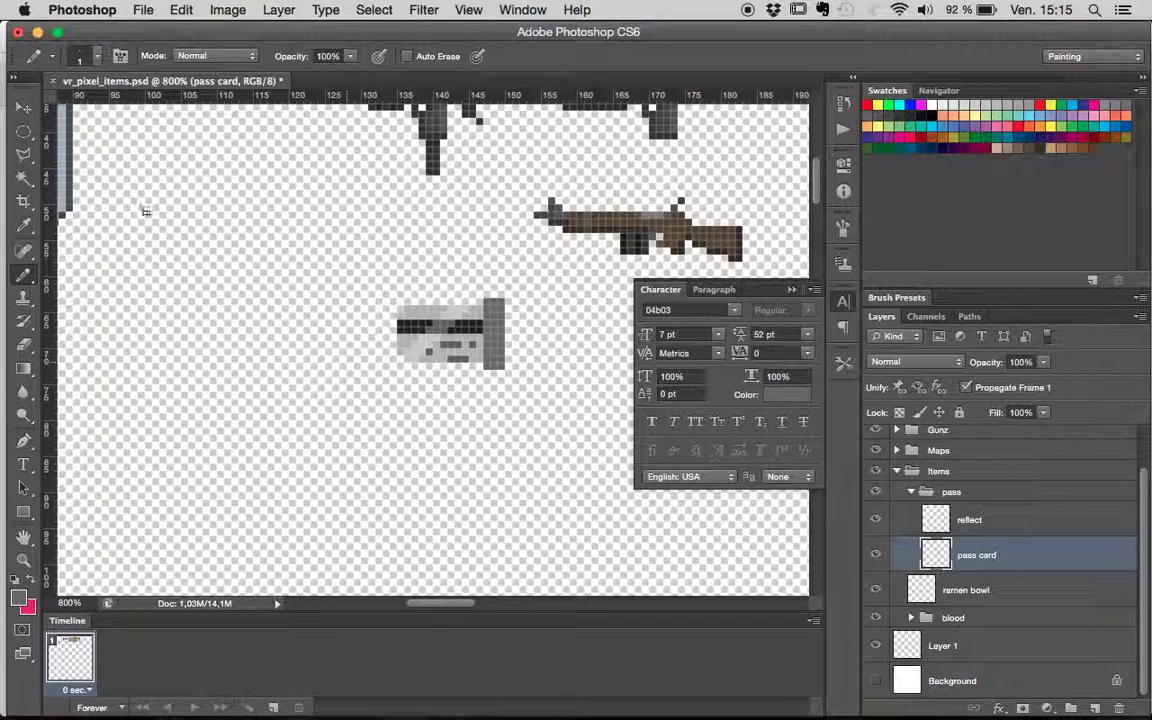
- Set the foreground colour to light grey a8a8a8 and lighten the block beside the card with the Pencil
{"action": "left_click", "coordinate": [20, 596]}
{"action": "mouse_move", "coordinate": [633, 503]}
{"action": "left_mouse_down"}
{"action": "mouse_move", "coordinate": [625, 456]}
{"action": "mouse_move", "coordinate": [630, 548]}
{"action": "mouse_move", "coordinate": [618, 416]}
{"action": "mouse_move", "coordinate": [609, 481]}
{"action": "mouse_move", "coordinate": [625, 432]}
{"action": "mouse_move", "coordinate": [620, 514]}
{"action": "mouse_move", "coordinate": [627, 405]}
{"action": "mouse_move", "coordinate": [625, 499]}
{"action": "mouse_move", "coordinate": [634, 432]}
{"action": "left_mouse_up"}
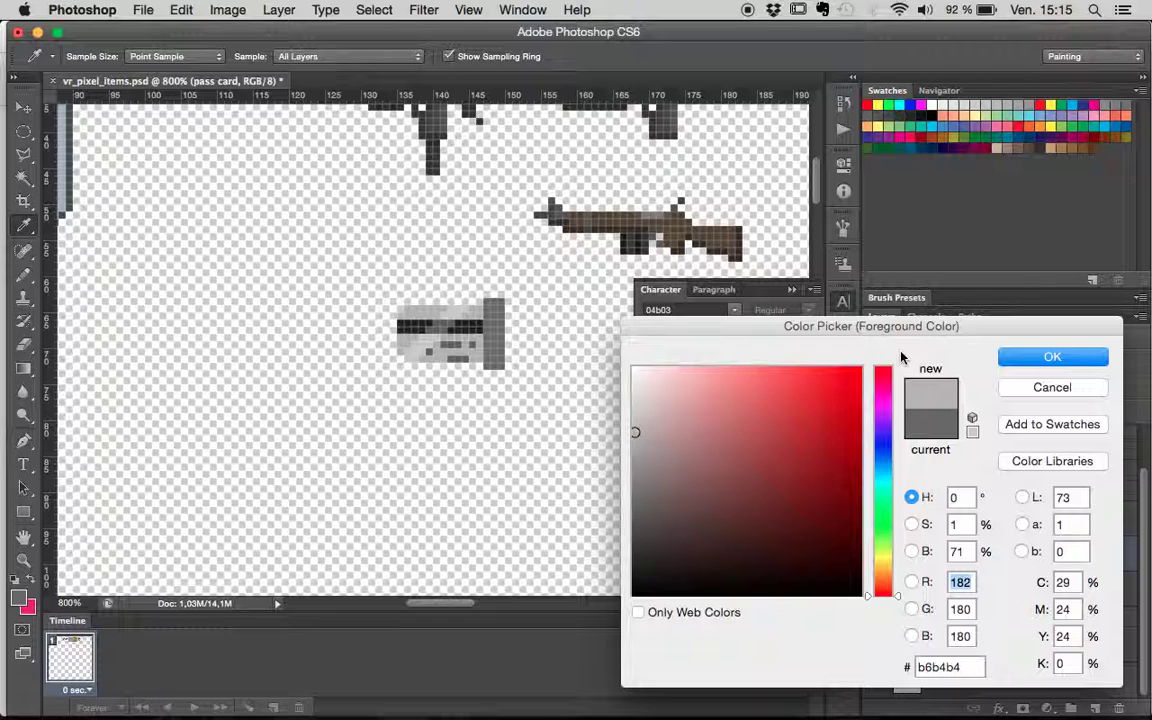
{"action": "mouse_move", "coordinate": [636, 432]}
{"action": "left_mouse_down"}
{"action": "mouse_move", "coordinate": [632, 465]}
{"action": "mouse_move", "coordinate": [628, 447]}
{"action": "left_mouse_up"}
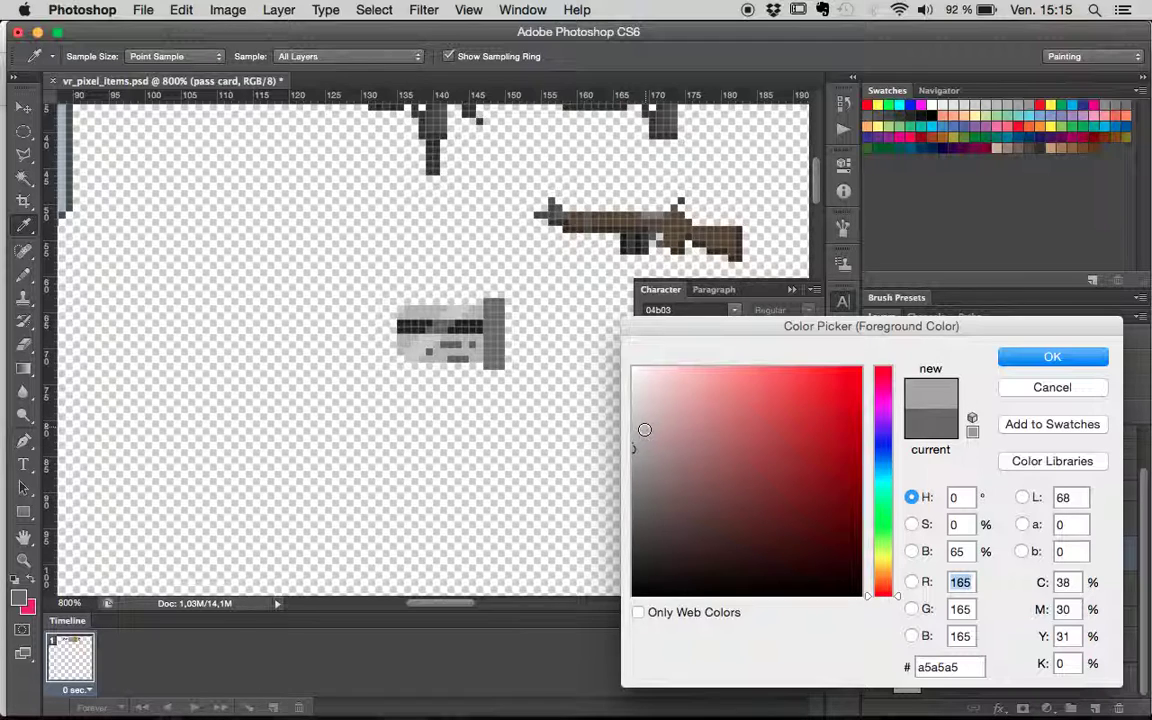
{"action": "mouse_move", "coordinate": [631, 449]}
{"action": "left_mouse_down"}
{"action": "mouse_move", "coordinate": [633, 421]}
{"action": "mouse_move", "coordinate": [617, 448]}
{"action": "mouse_move", "coordinate": [620, 497]}
{"action": "mouse_move", "coordinate": [626, 444]}
{"action": "left_mouse_up"}
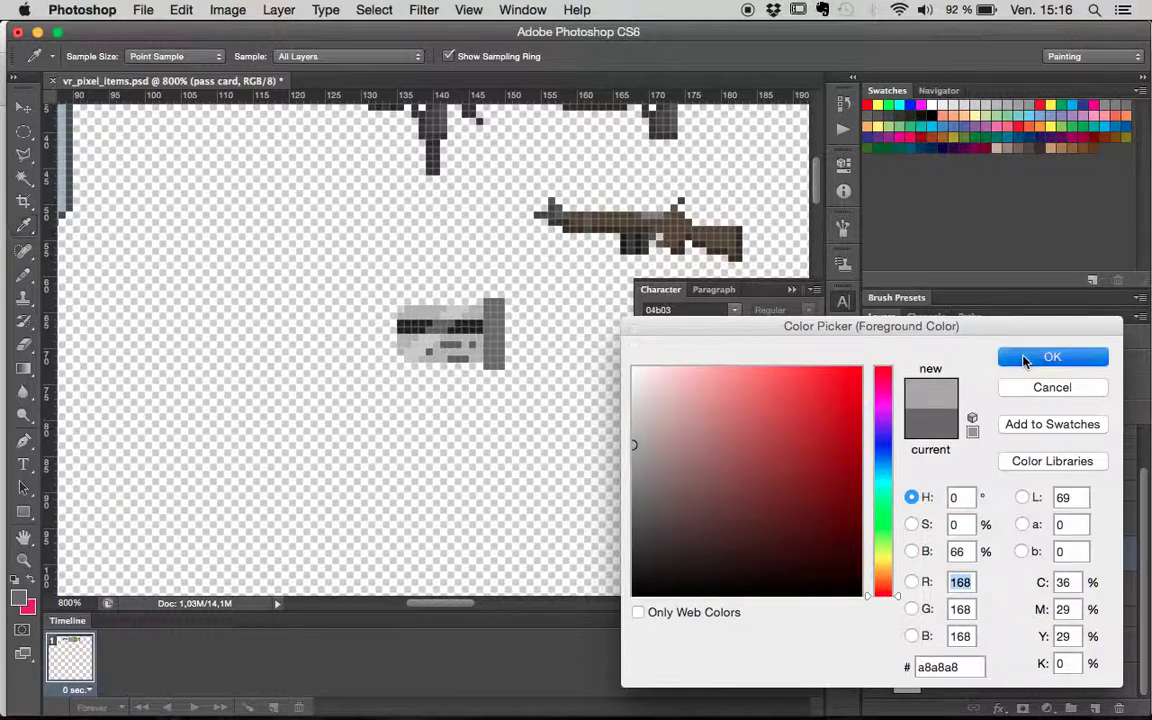
{"action": "left_click", "coordinate": [1036, 360]}
{"action": "key", "text": "b"}
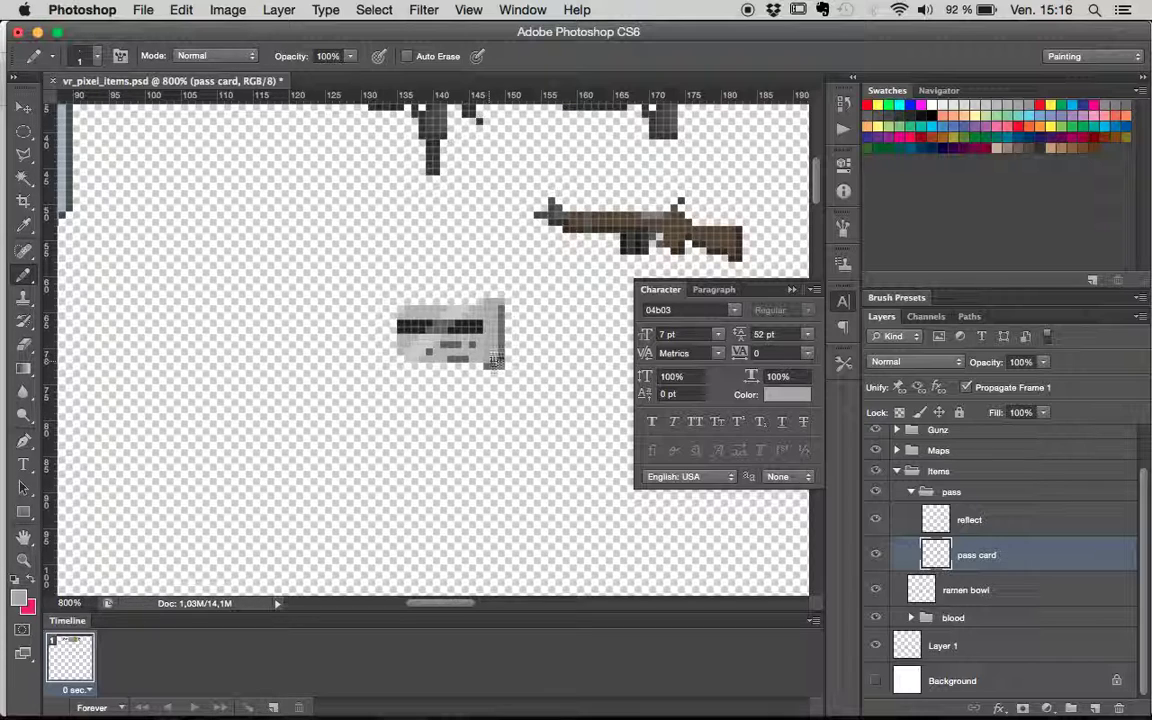
- Set the foreground colour to grey 8c8c8c and repaint the block's dark edge pixels with the Pencil
{"action": "left_click", "coordinate": [18, 597]}
{"action": "mouse_move", "coordinate": [643, 535]}
{"action": "left_mouse_down"}
{"action": "mouse_move", "coordinate": [622, 499]}
{"action": "mouse_move", "coordinate": [625, 548]}
{"action": "mouse_move", "coordinate": [635, 555]}
{"action": "mouse_move", "coordinate": [636, 468]}
{"action": "mouse_move", "coordinate": [643, 495]}
{"action": "left_mouse_up"}
{"action": "left_click", "coordinate": [497, 336]}
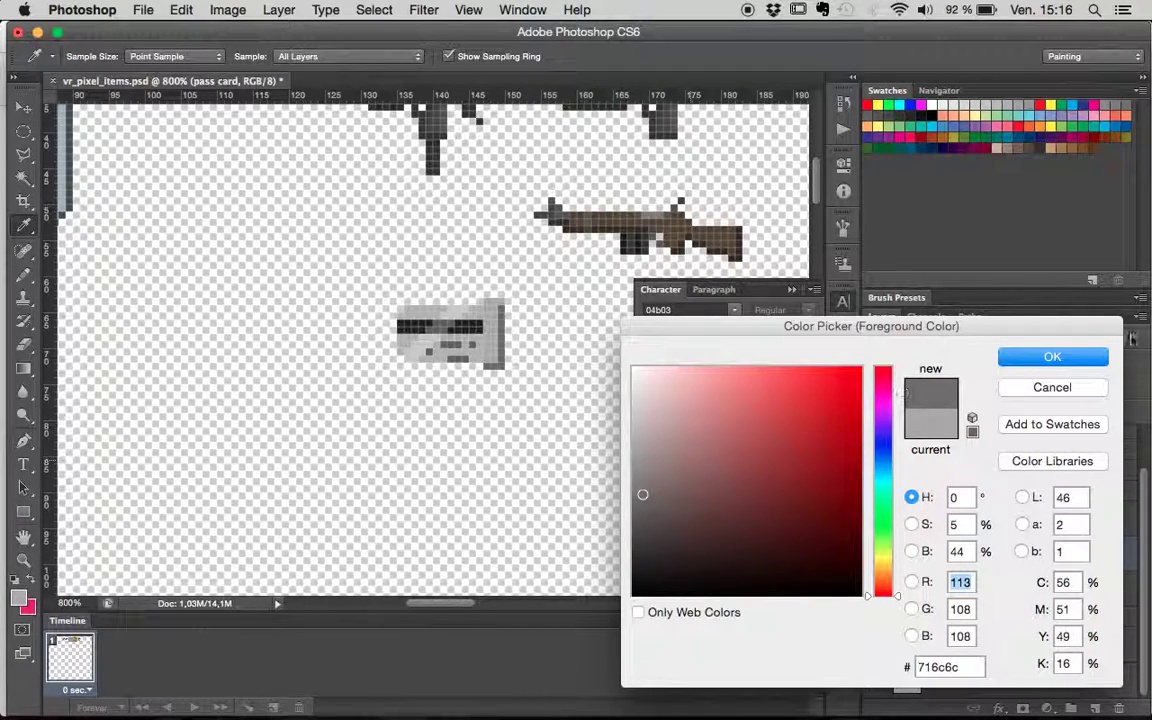
{"action": "left_click", "coordinate": [1052, 357]}
{"action": "key", "text": "b"}
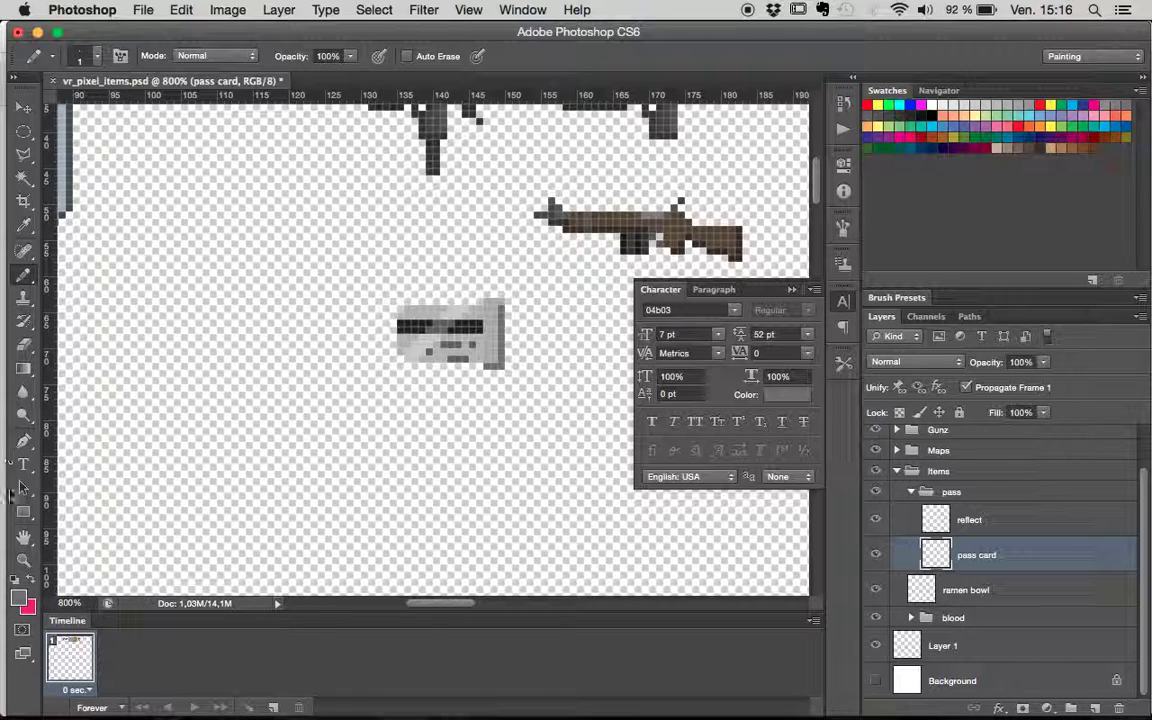
{"action": "left_click", "coordinate": [19, 598]}
{"action": "left_click_drag", "start_coordinate": [707, 535], "coordinate": [624, 476]}
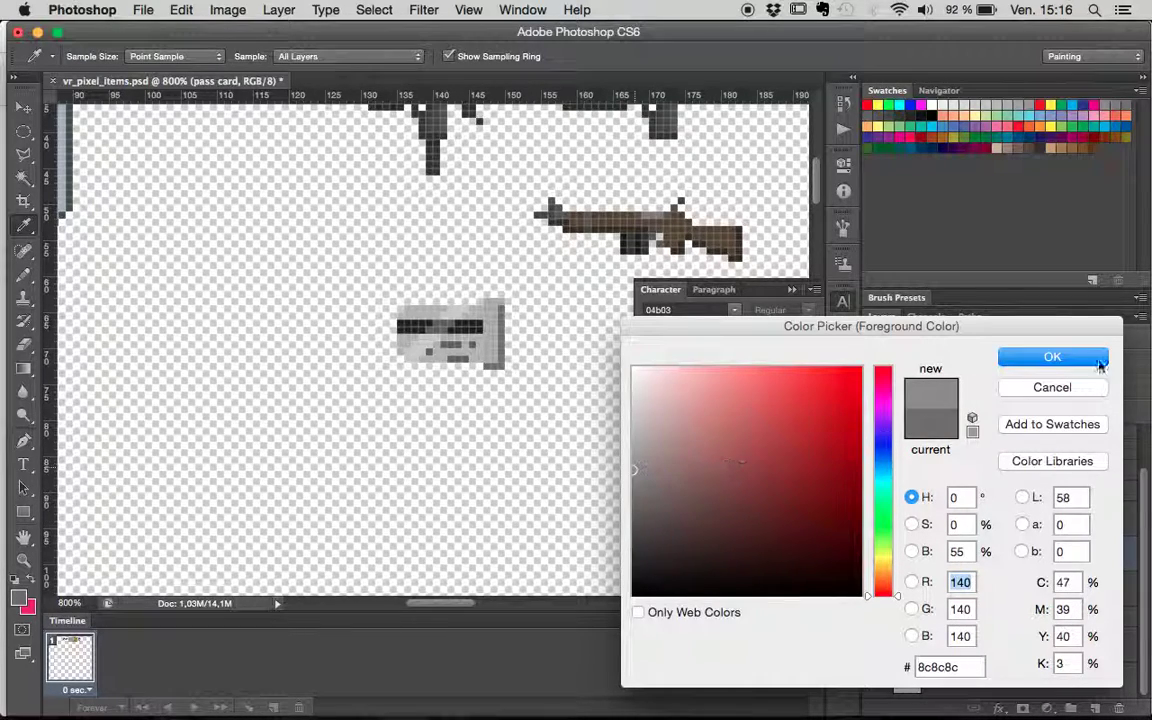
{"action": "left_click", "coordinate": [1042, 360]}
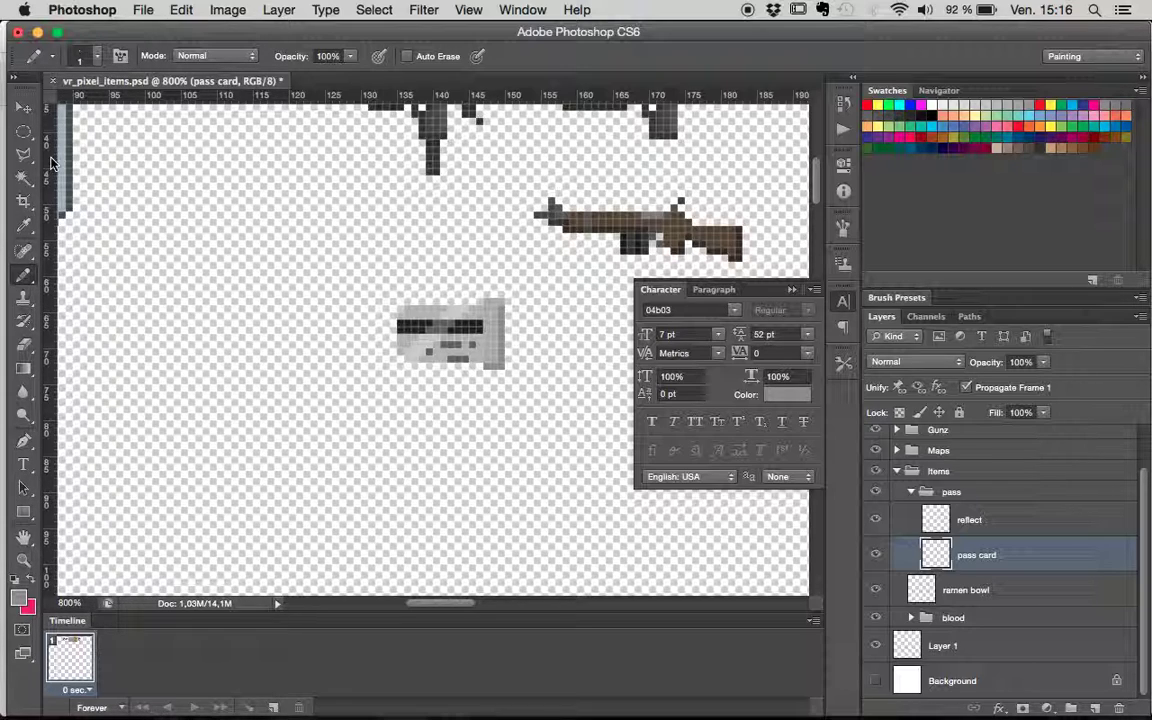
- Cut the grey block out of the pass card layer with a rectangular selection and paste it onto a new layer
{"action": "left_click", "coordinate": [24, 131]}
{"action": "left_click", "coordinate": [110, 127]}
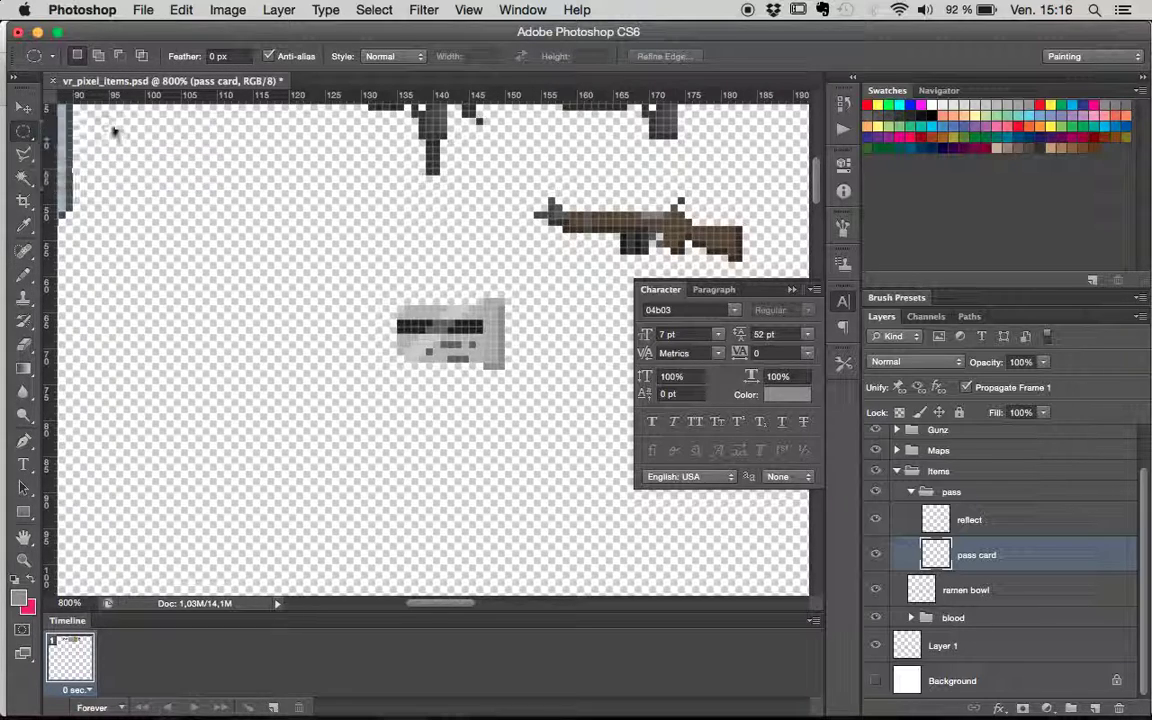
{"action": "left_click_drag", "start_coordinate": [488, 294], "coordinate": [505, 375]}
{"action": "key", "text": "super+c"}
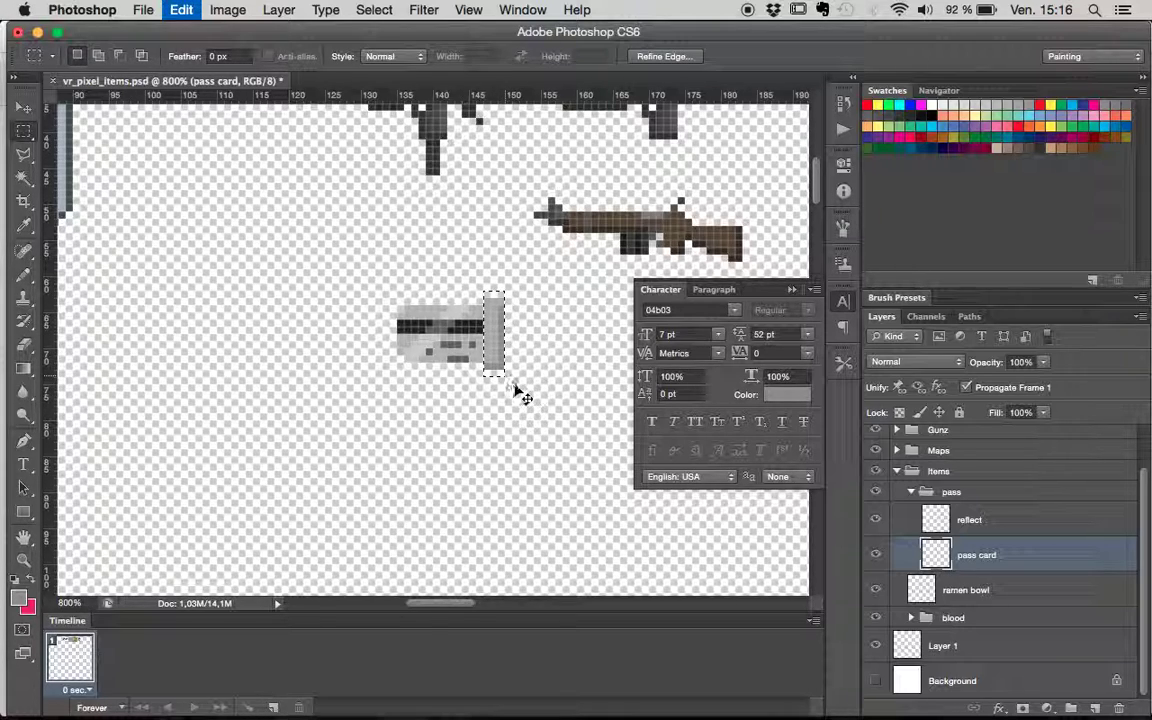
{"action": "key", "text": "super+x"}
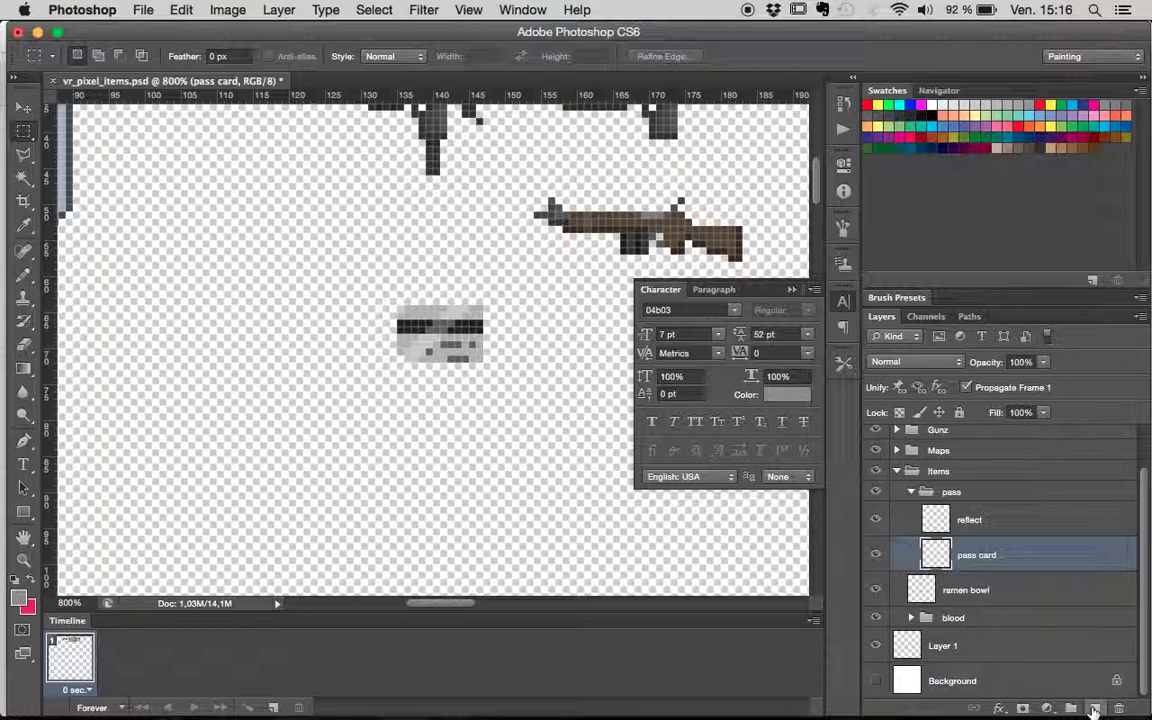
{"action": "key", "text": "super+shift+alt+n"}
{"action": "key", "text": "super+v"}
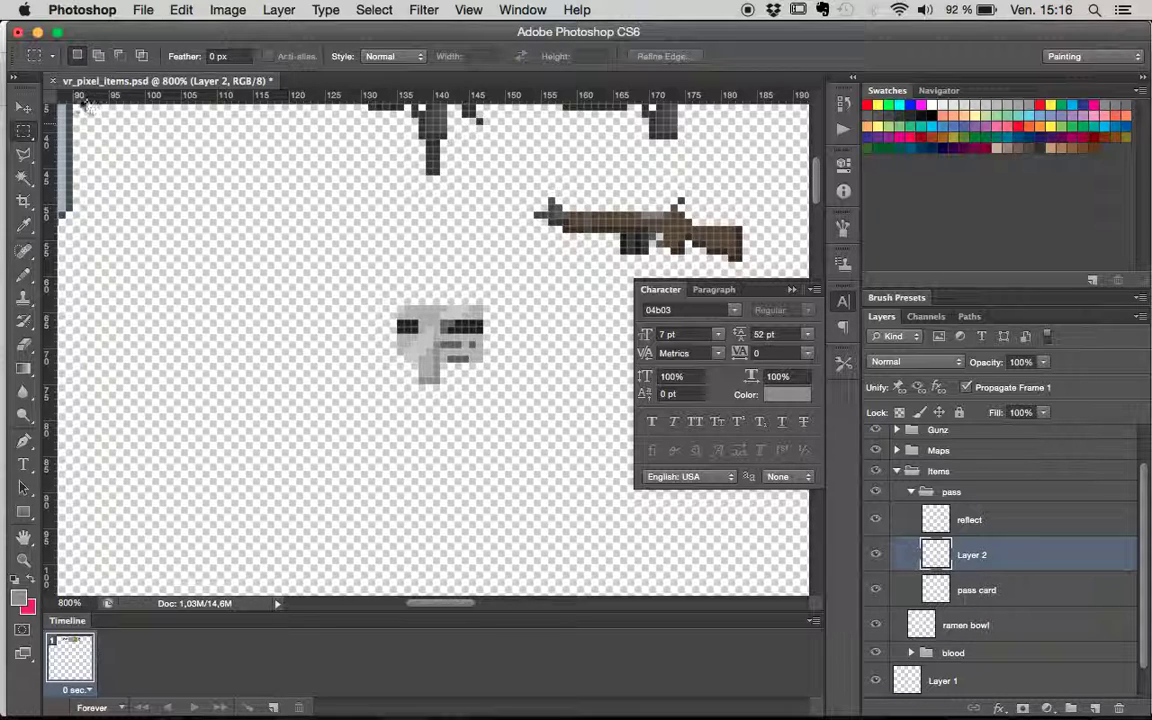
- Move the pasted block back against the card's right edge and rename its layer plug
{"action": "left_click", "coordinate": [22, 107]}
{"action": "left_click_drag", "start_coordinate": [430, 344], "coordinate": [503, 361]}
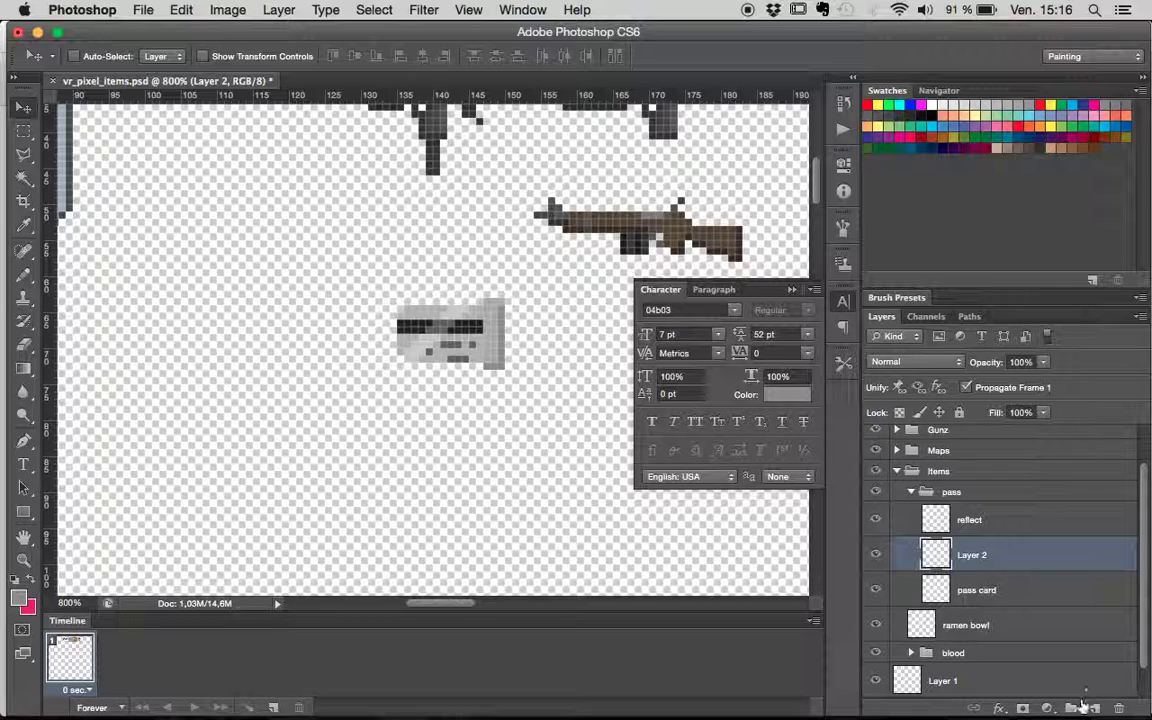
{"action": "double_click", "coordinate": [974, 554]}
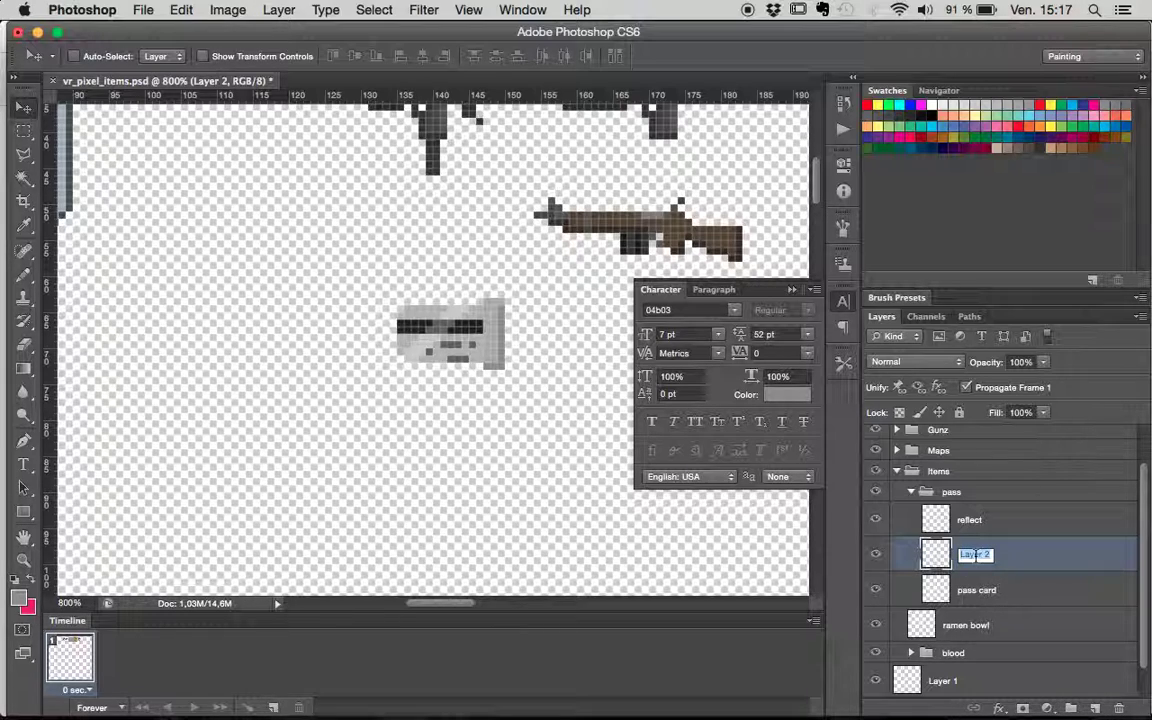
{"action": "type", "text": "pilug"}
{"action": "key", "text": "Return"}
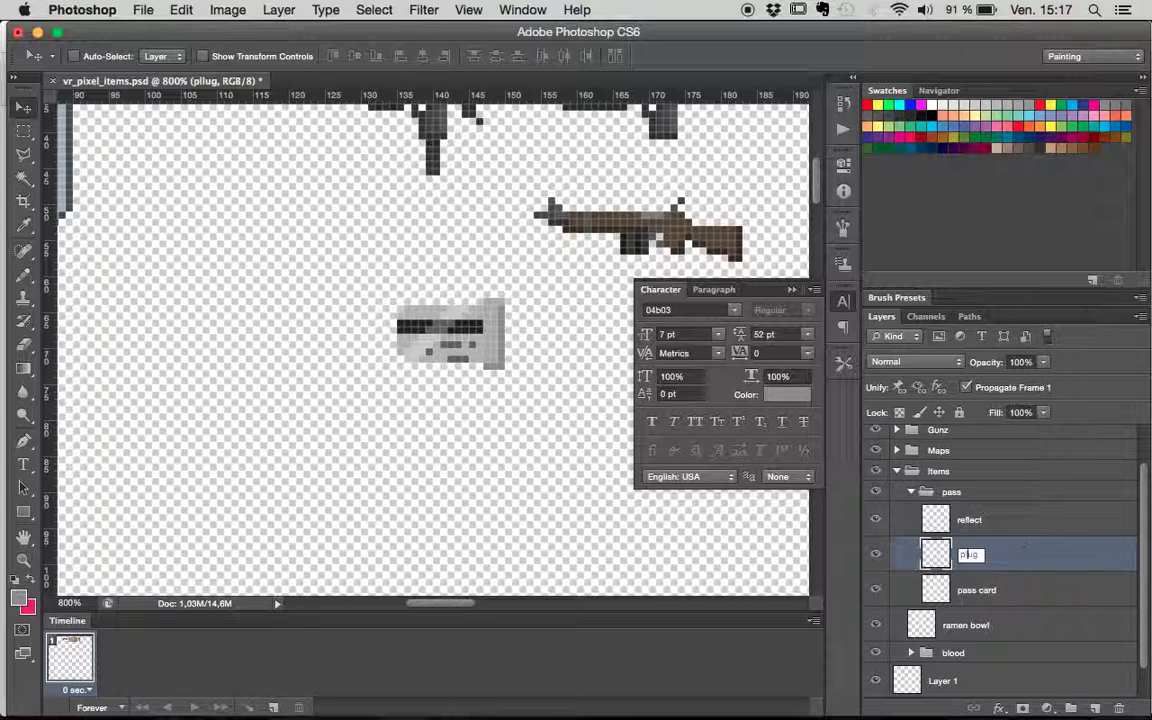
{"action": "key", "text": "Return"}
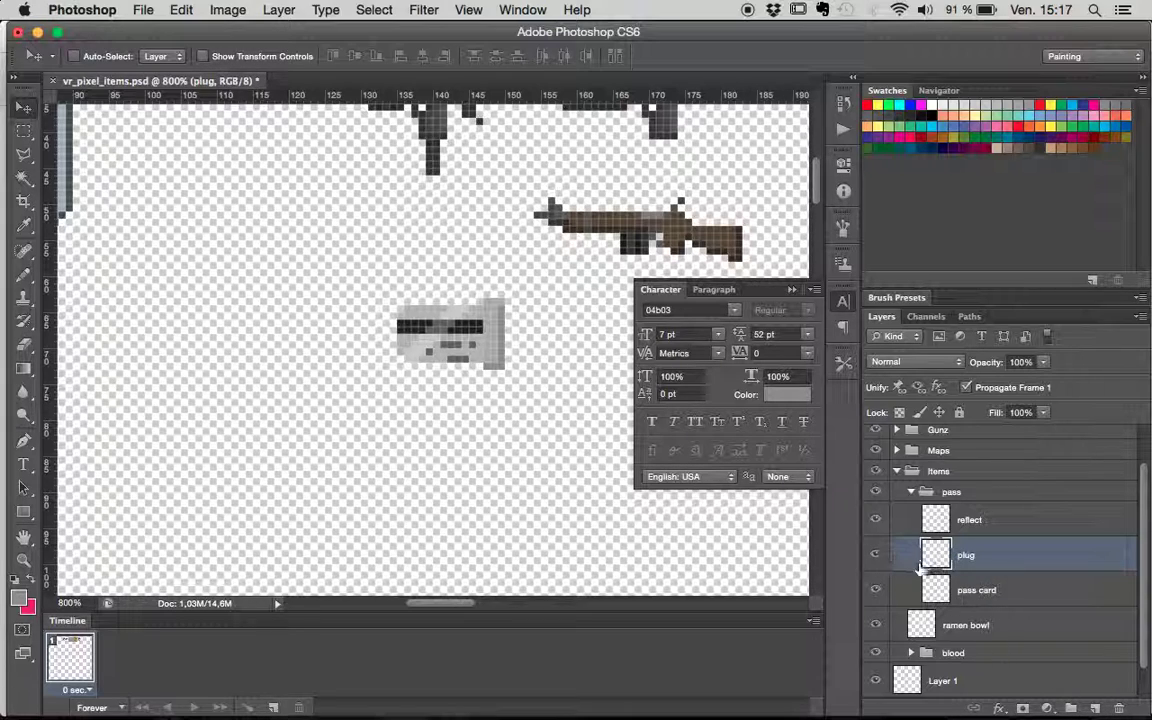
- Add a new layer above plug and name it shadow
{"action": "left_click", "coordinate": [1097, 708]}
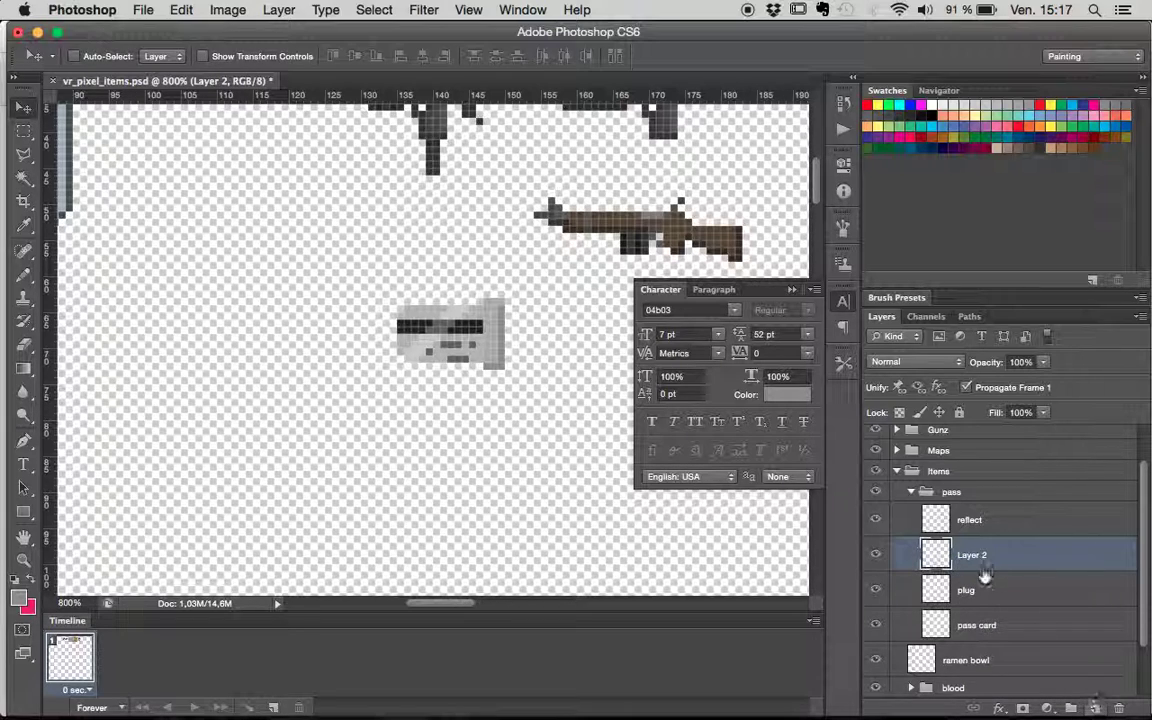
{"action": "double_click", "coordinate": [975, 553]}
{"action": "type", "text": "chip"}
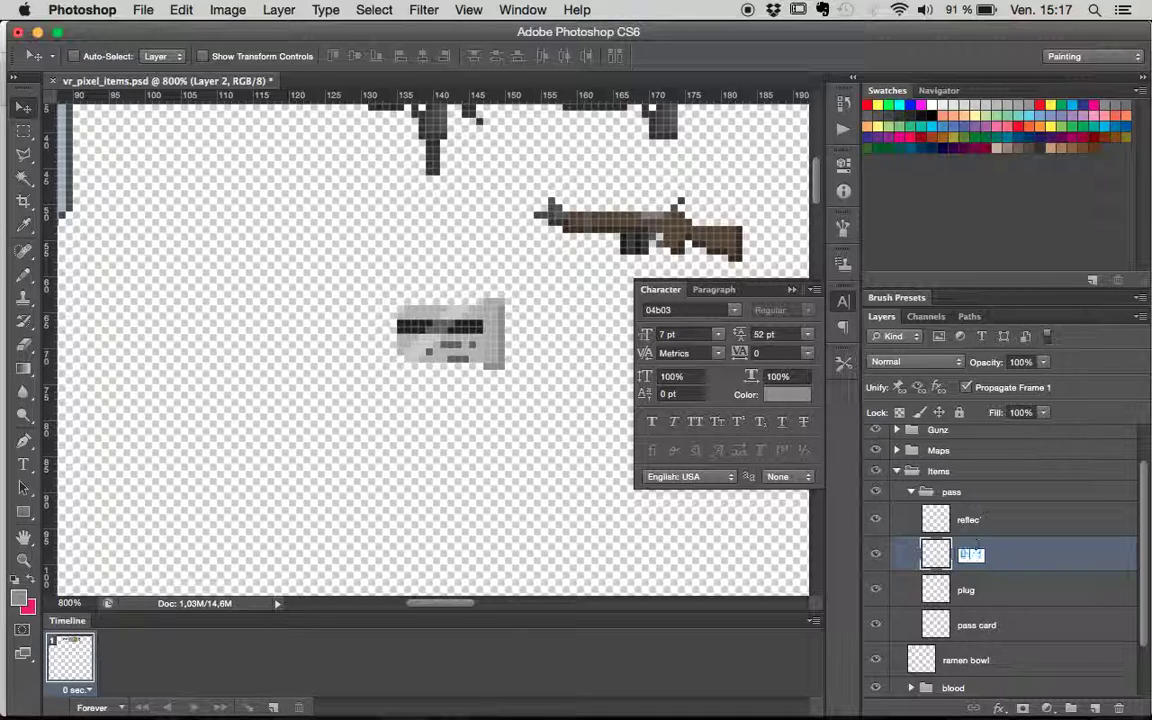
{"action": "key", "text": "Return"}
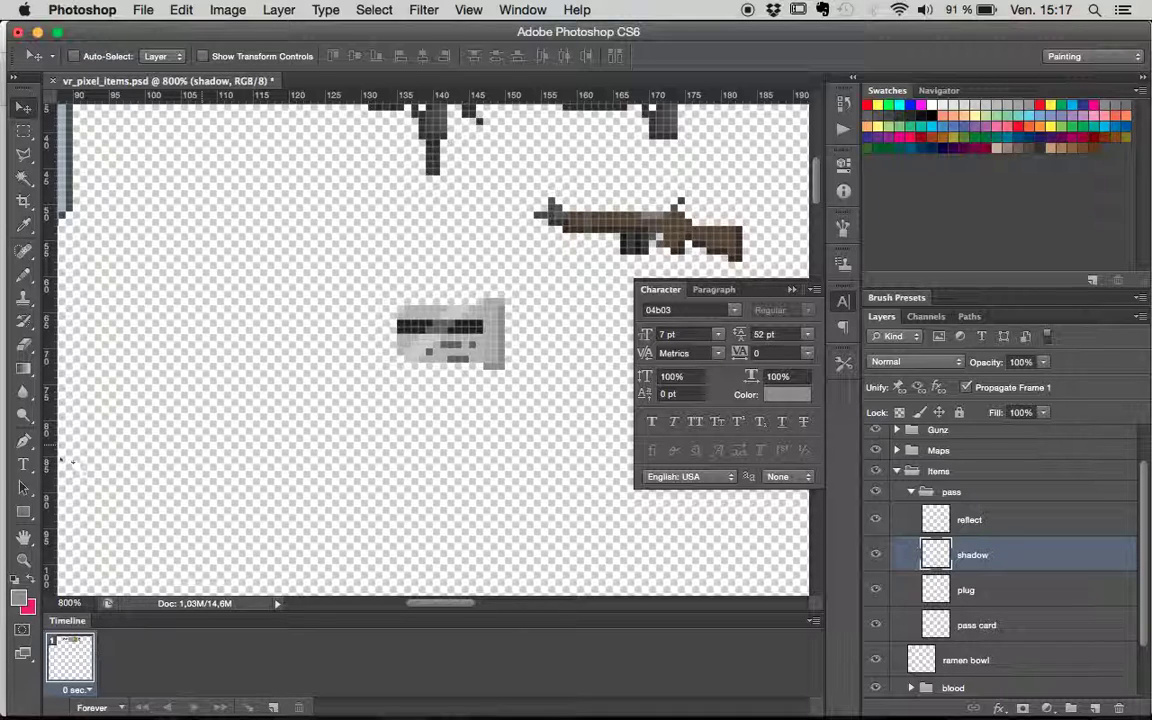
- Set the foreground colour to black and draw one-pixel Pencil lines along the card's bottom and right edges on the shadow layer
{"action": "left_click", "coordinate": [23, 272]}
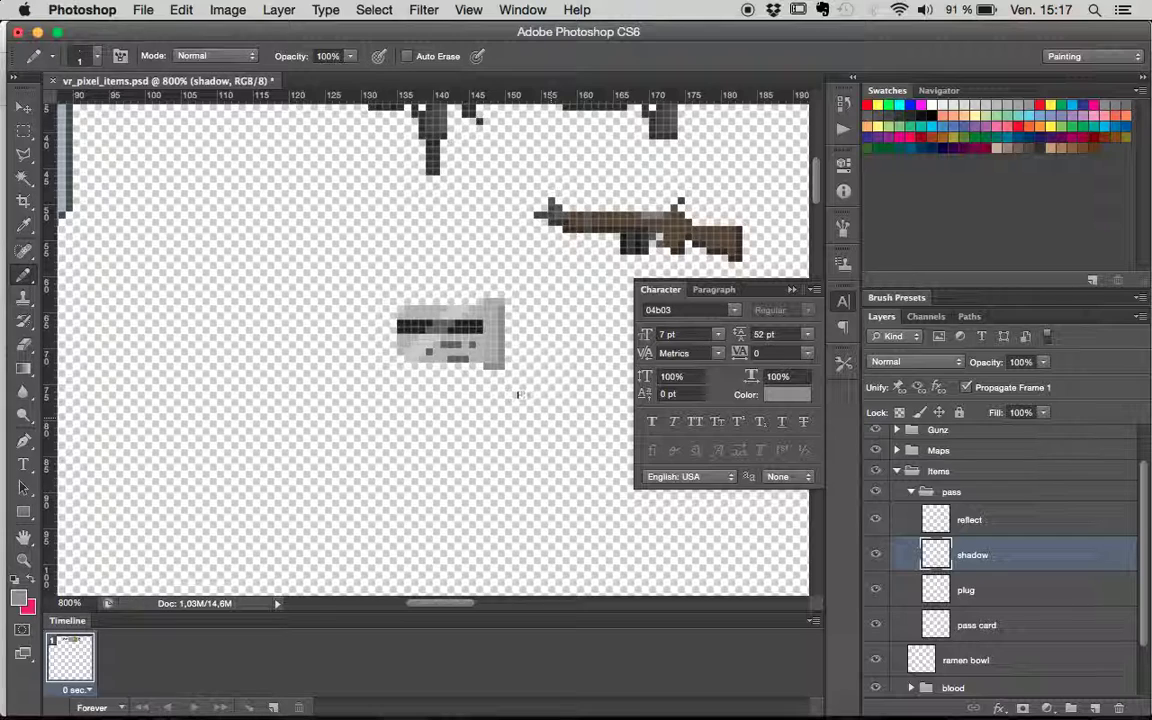
{"action": "left_click", "coordinate": [18, 598]}
{"action": "left_click_drag", "start_coordinate": [645, 480], "coordinate": [622, 594]}
{"action": "left_click", "coordinate": [1052, 357]}
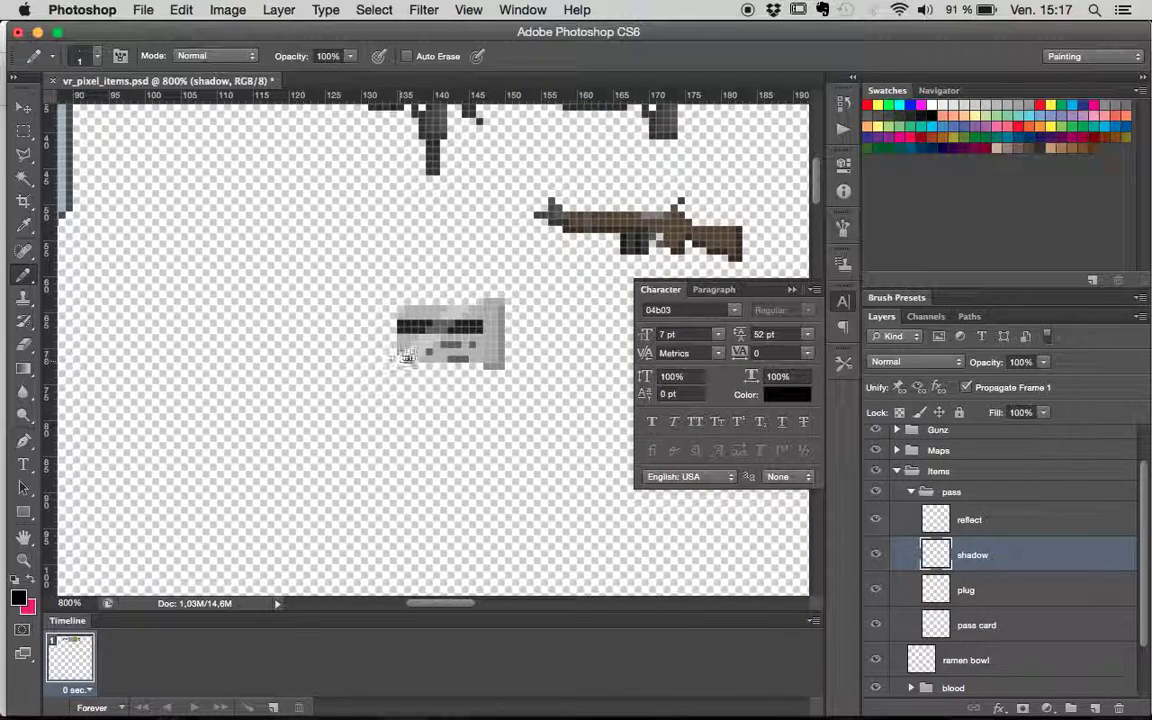
{"action": "left_click_drag", "start_coordinate": [404, 358], "coordinate": [466, 358]}
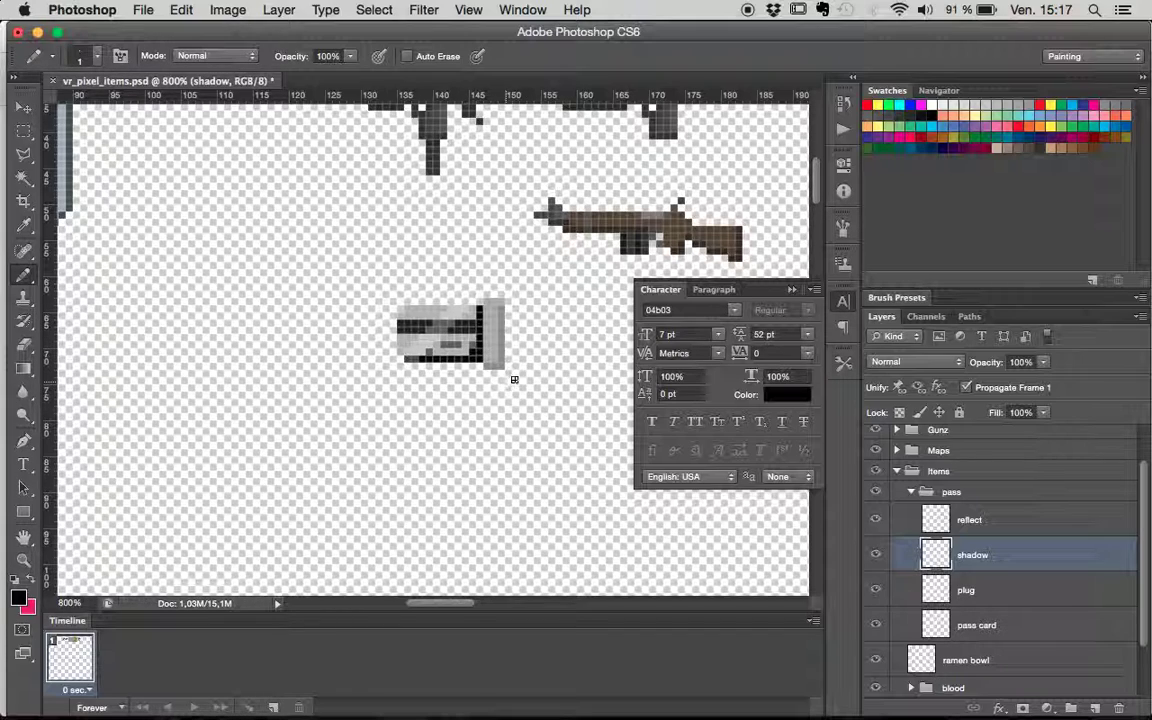
- Lower the shadow layer's opacity to 20%
{"action": "left_click", "coordinate": [1043, 362]}
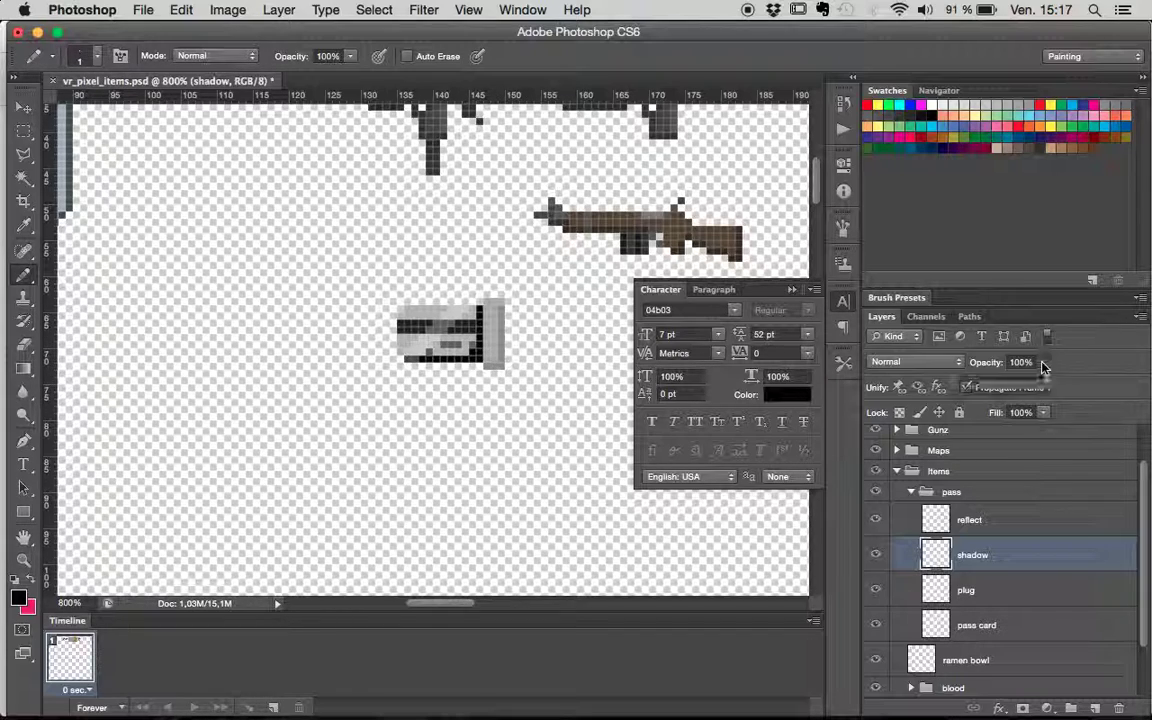
{"action": "left_click_drag", "start_coordinate": [1047, 387], "coordinate": [980, 387]}
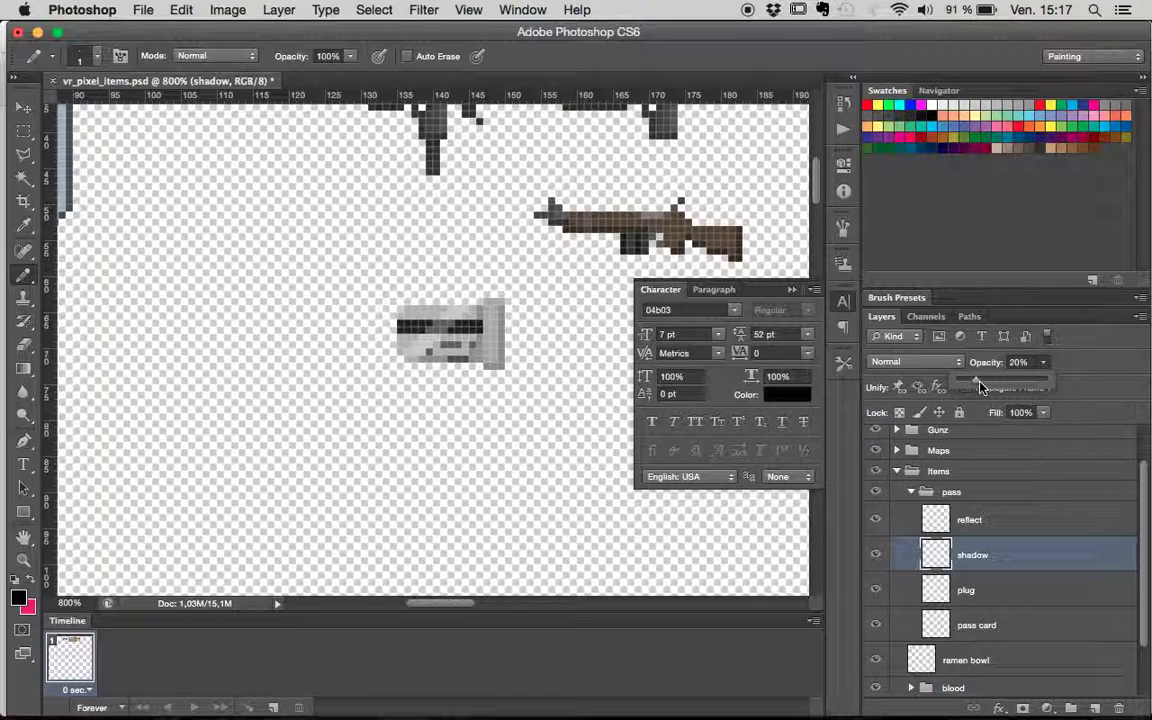
- Duplicate the pass card layer
{"action": "left_click", "coordinate": [1030, 589]}
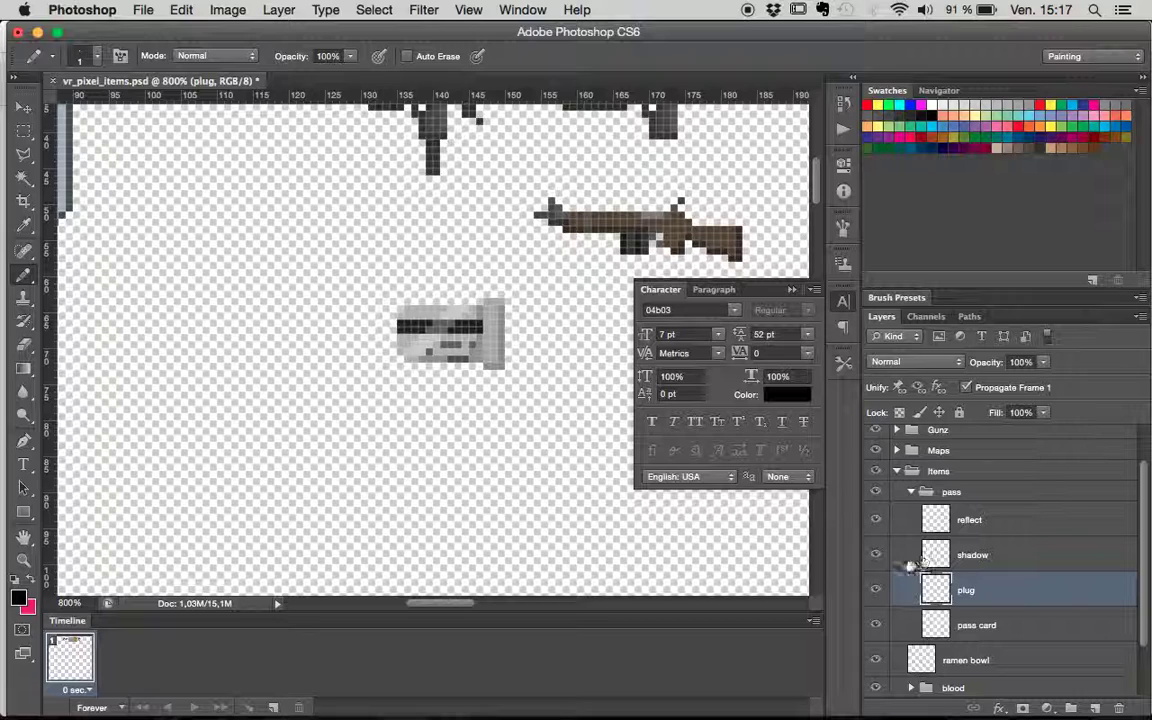
{"action": "left_click", "coordinate": [938, 554]}
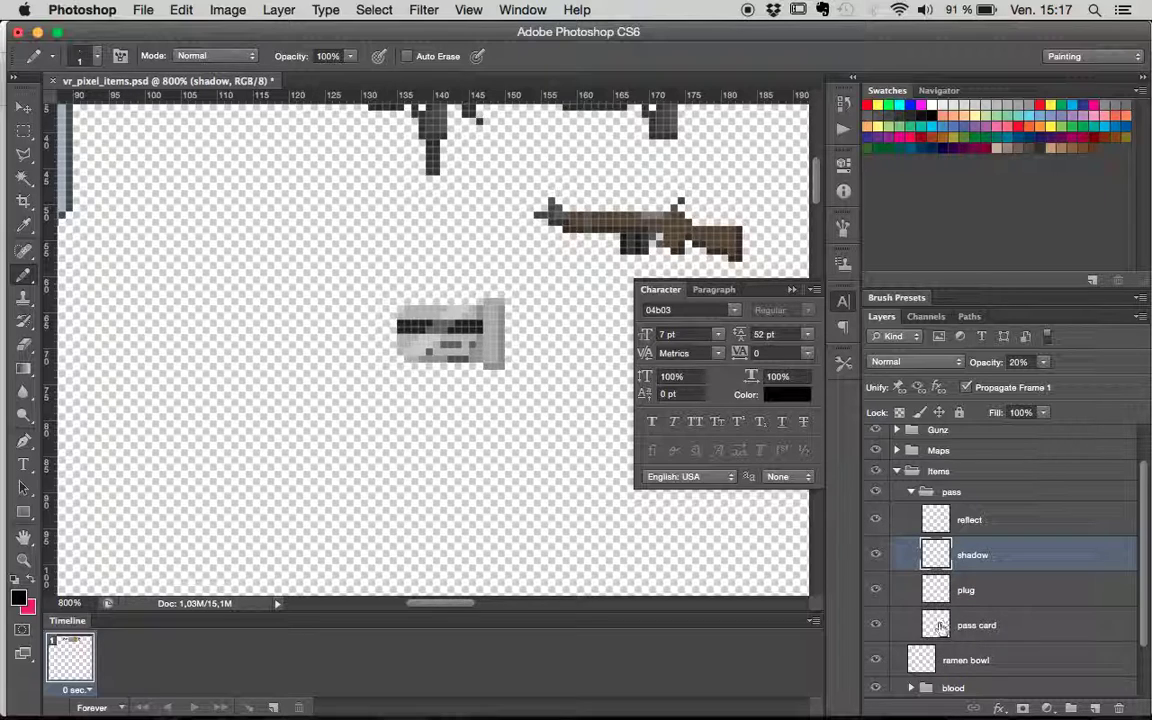
{"action": "key", "text": "alt+bracketleft"}
{"action": "key", "text": "alt+bracketleft"}
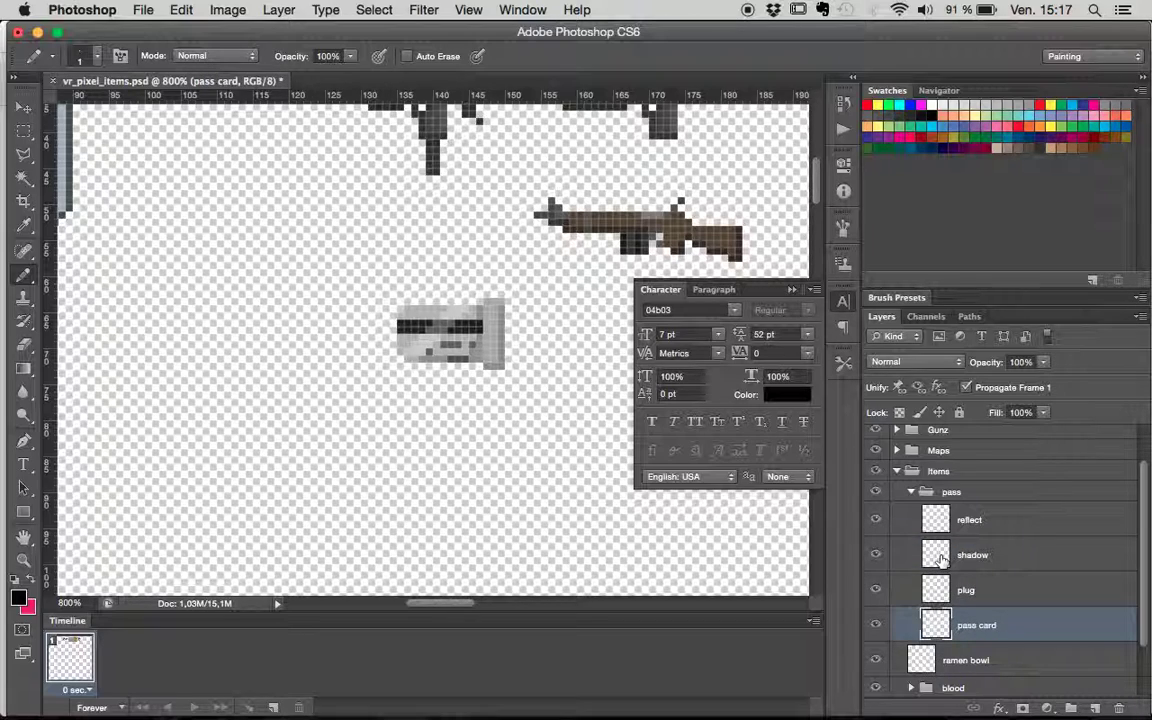
{"action": "left_click", "coordinate": [938, 597]}
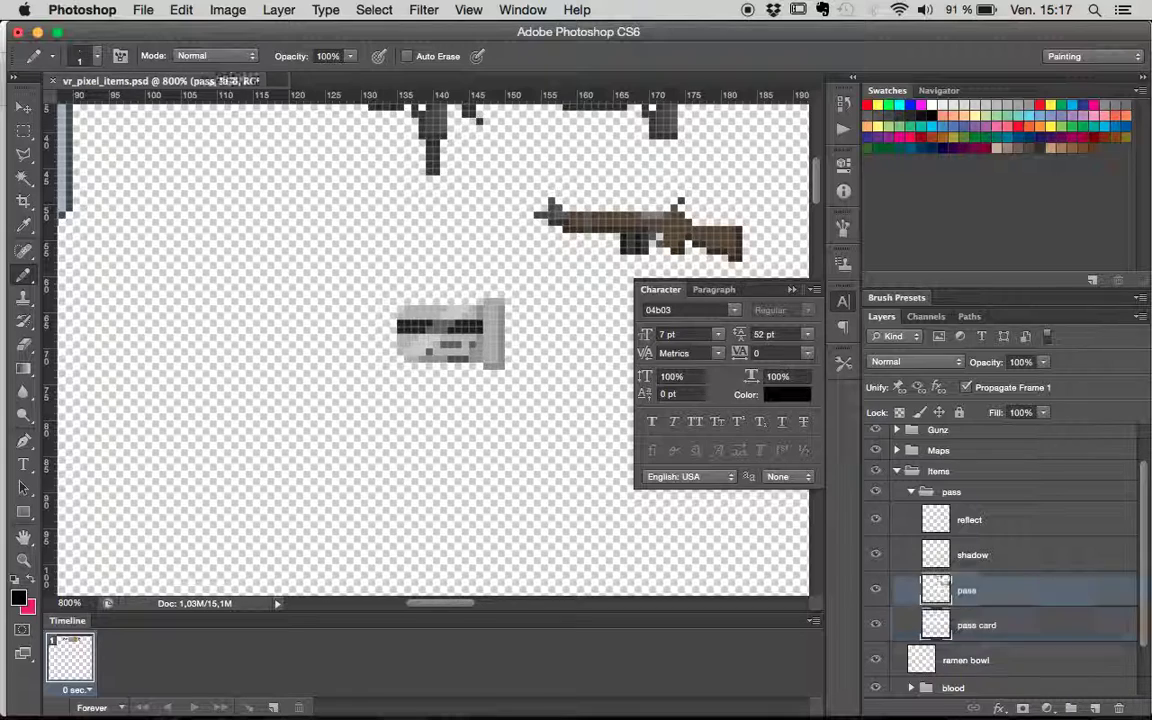
{"action": "left_click_drag", "start_coordinate": [938, 619], "coordinate": [1097, 708]}
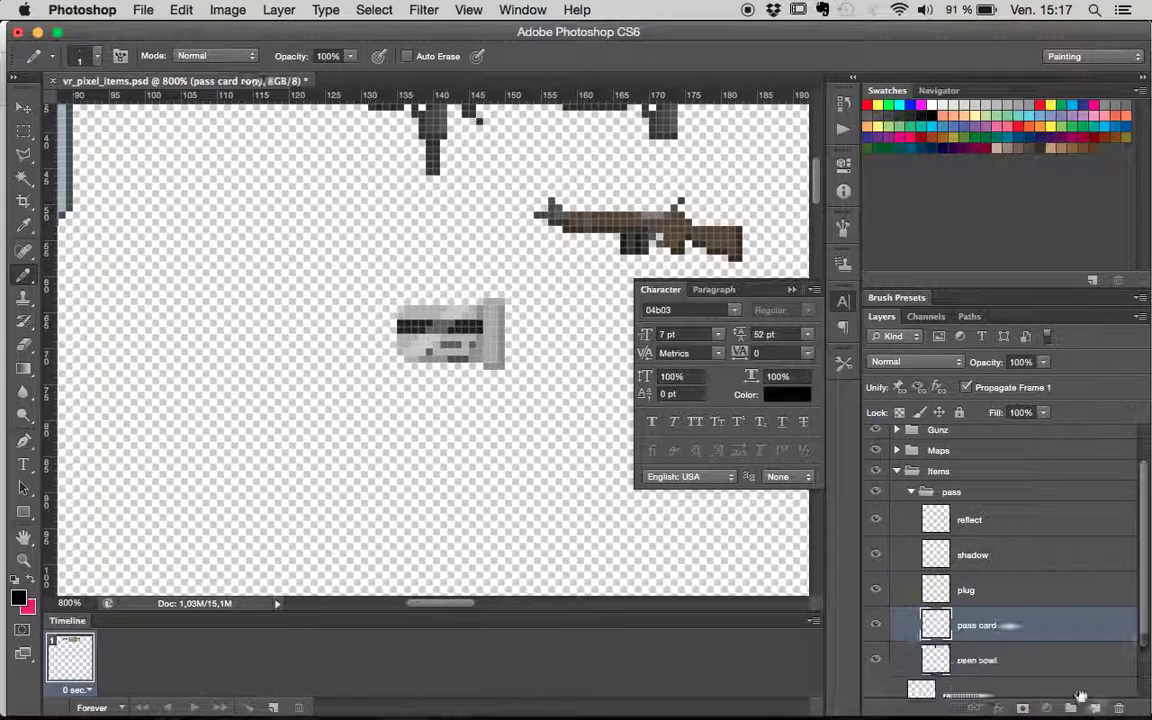
- Start a Gradient Map adjustment on the pass card copy and choose the black-crimson-white preset gradient
{"action": "left_click", "coordinate": [228, 9]}
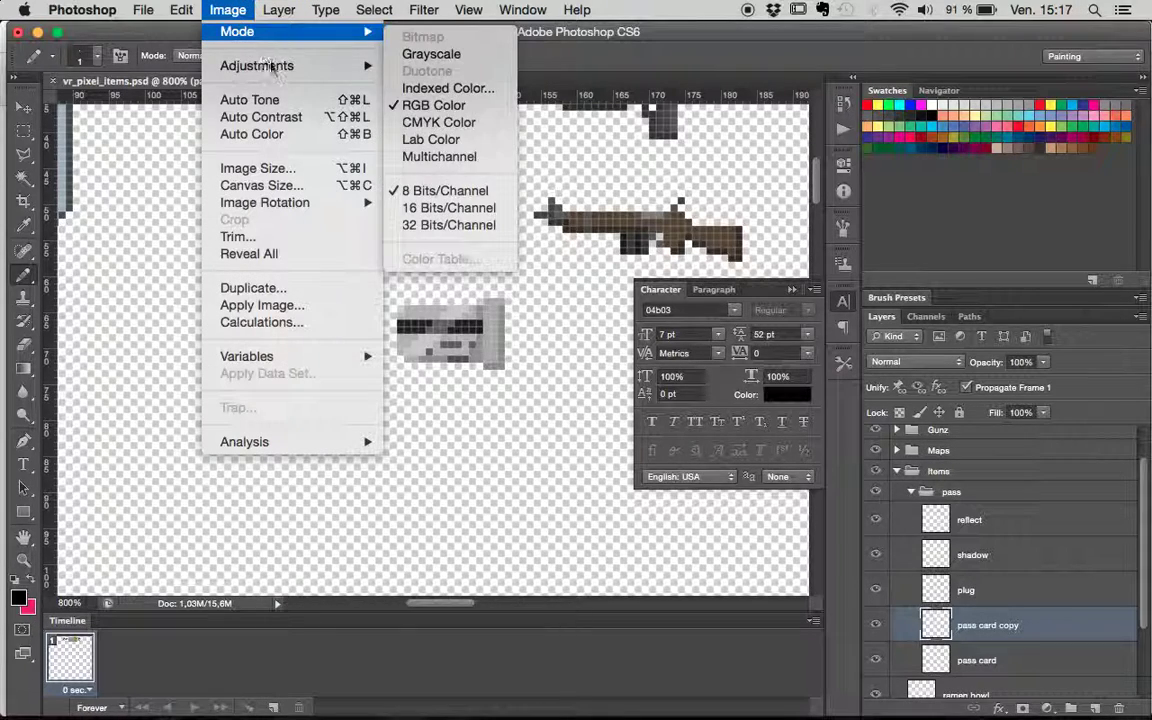
{"action": "mouse_move", "coordinate": [272, 67]}
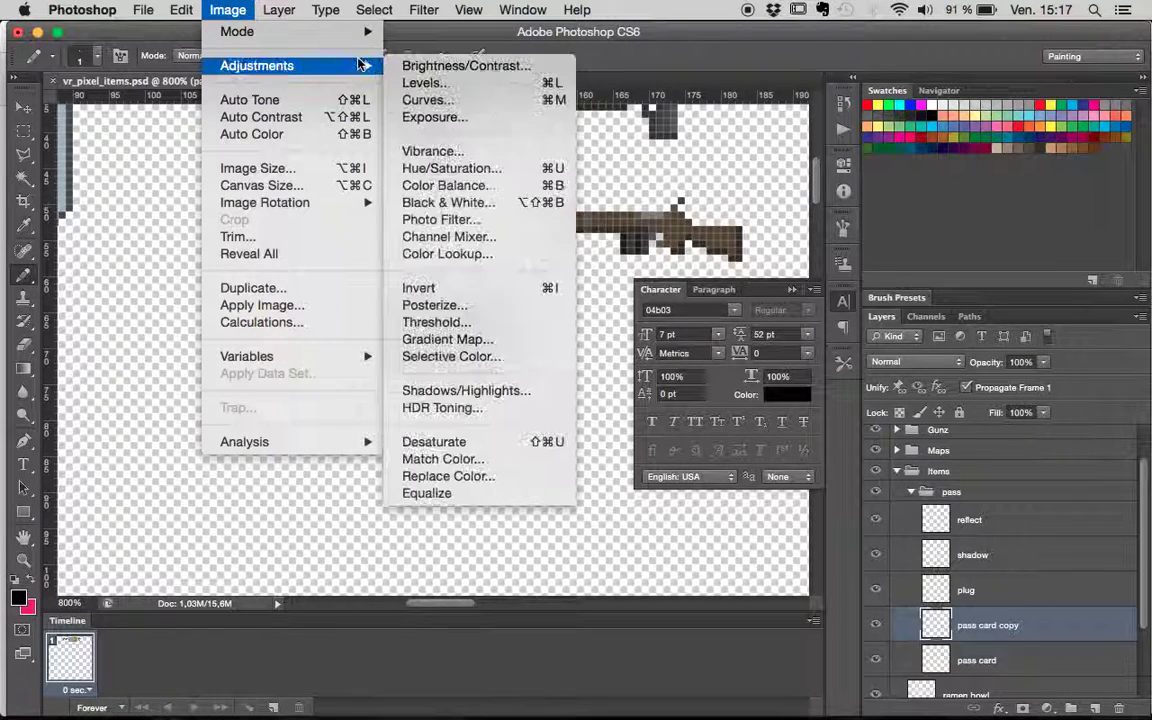
{"action": "left_click", "coordinate": [448, 339]}
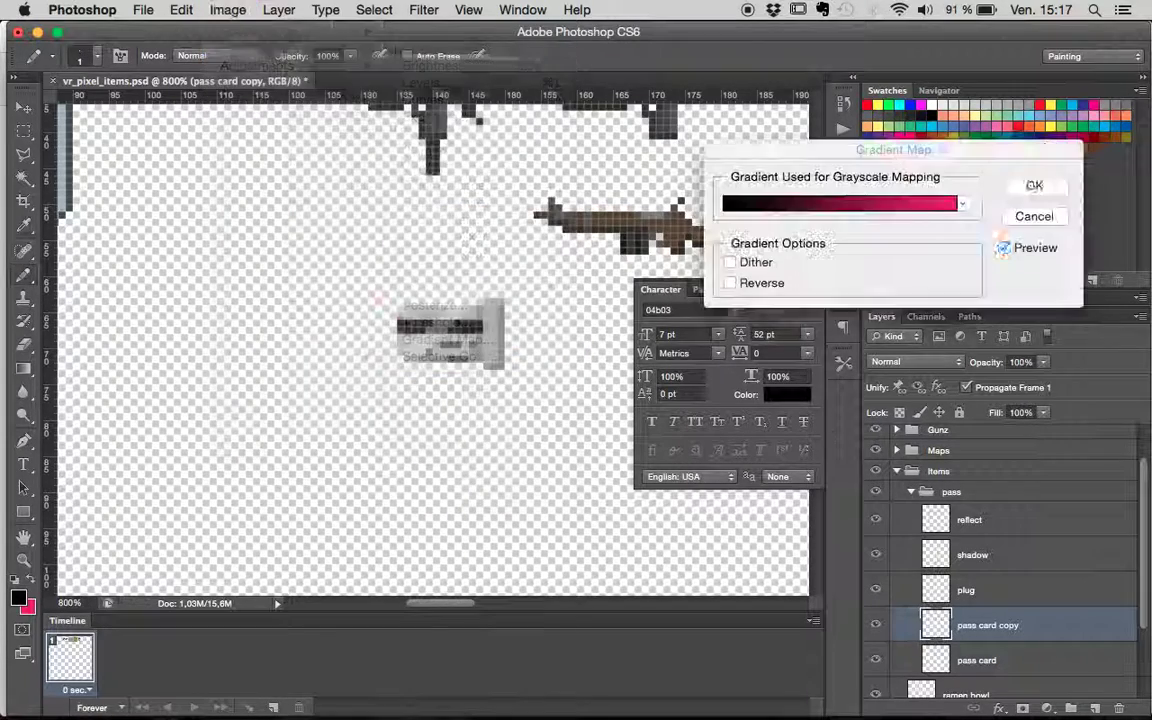
{"action": "left_click", "coordinate": [830, 208]}
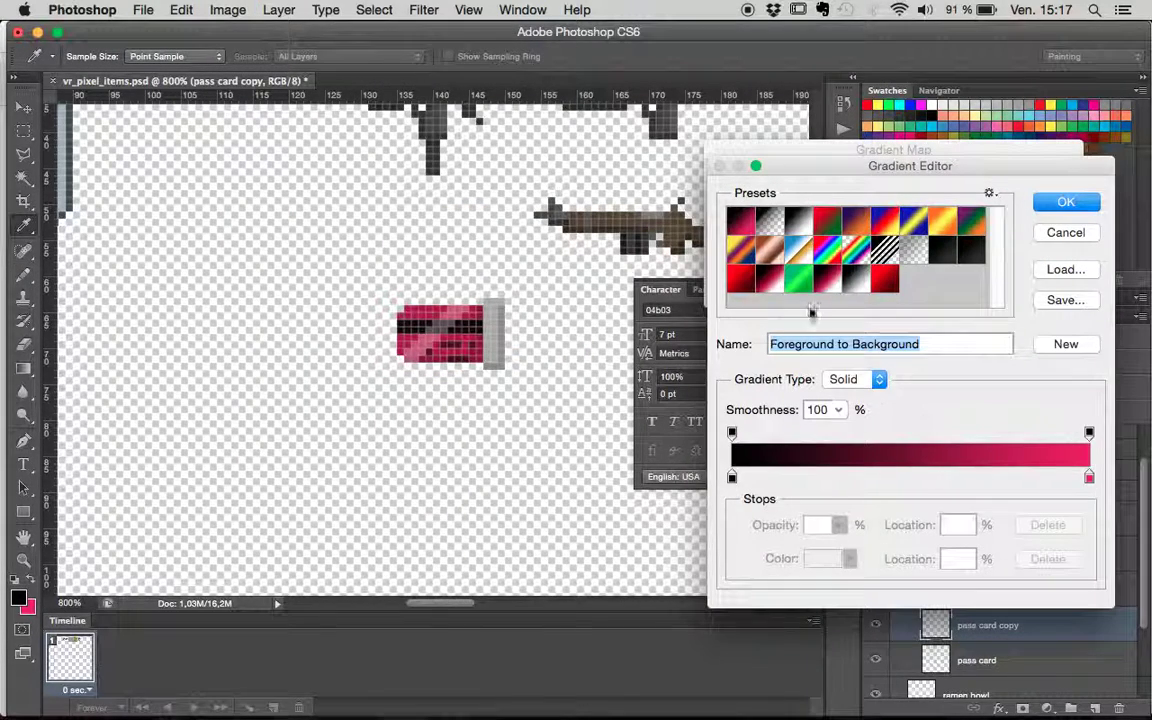
{"action": "left_click", "coordinate": [828, 283]}
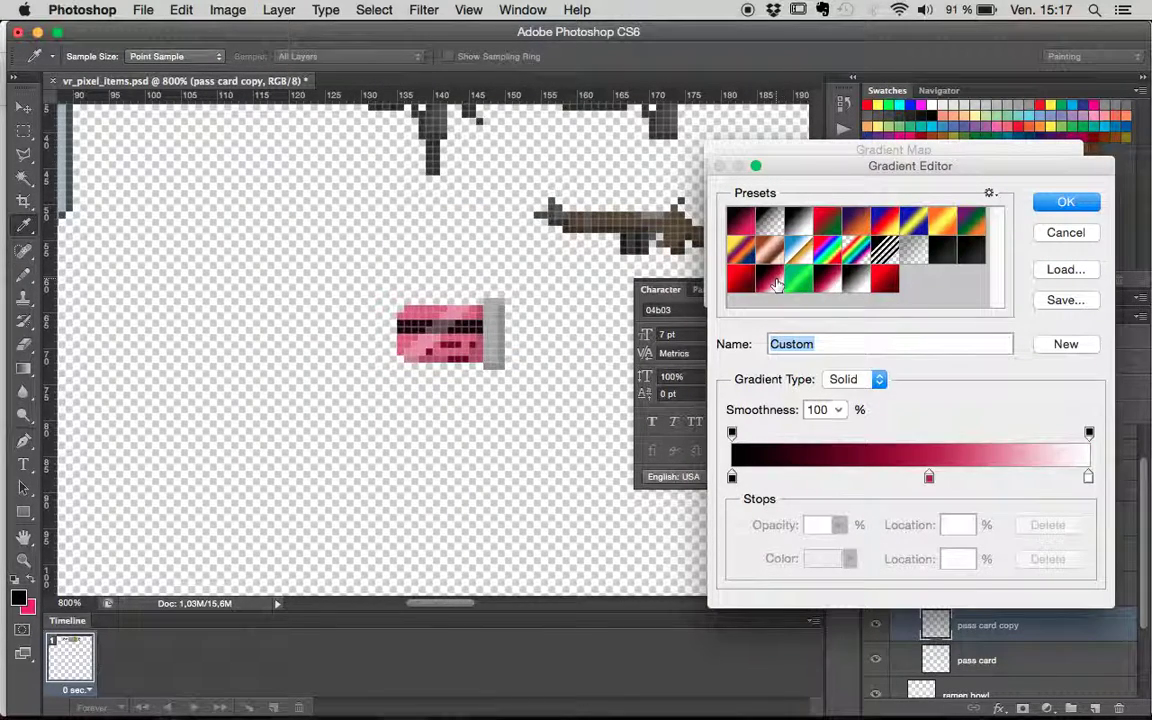
{"action": "left_click", "coordinate": [858, 281]}
{"action": "left_click", "coordinate": [828, 281]}
- Recolour the gradient's crimson middle stop to pinkish red #e74967 and apply the gradient map to the card copy
{"action": "double_click", "coordinate": [929, 478]}
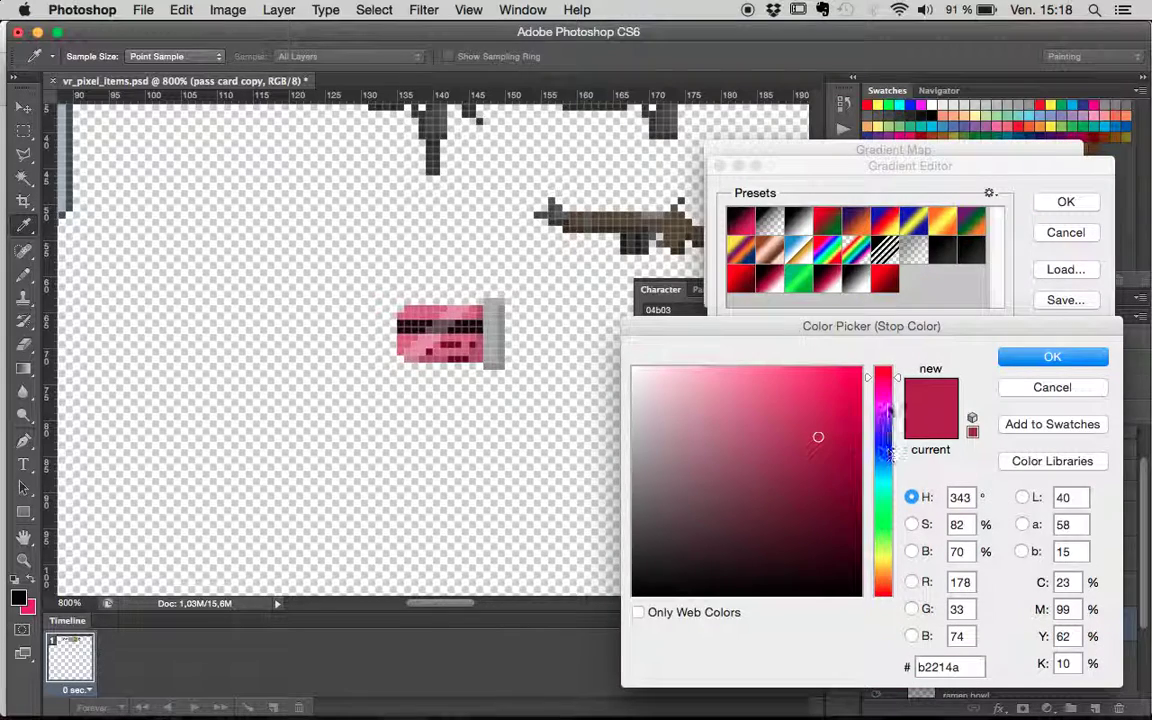
{"action": "left_click_drag", "start_coordinate": [884, 566], "coordinate": [884, 553]}
{"action": "left_click_drag", "start_coordinate": [790, 478], "coordinate": [724, 472]}
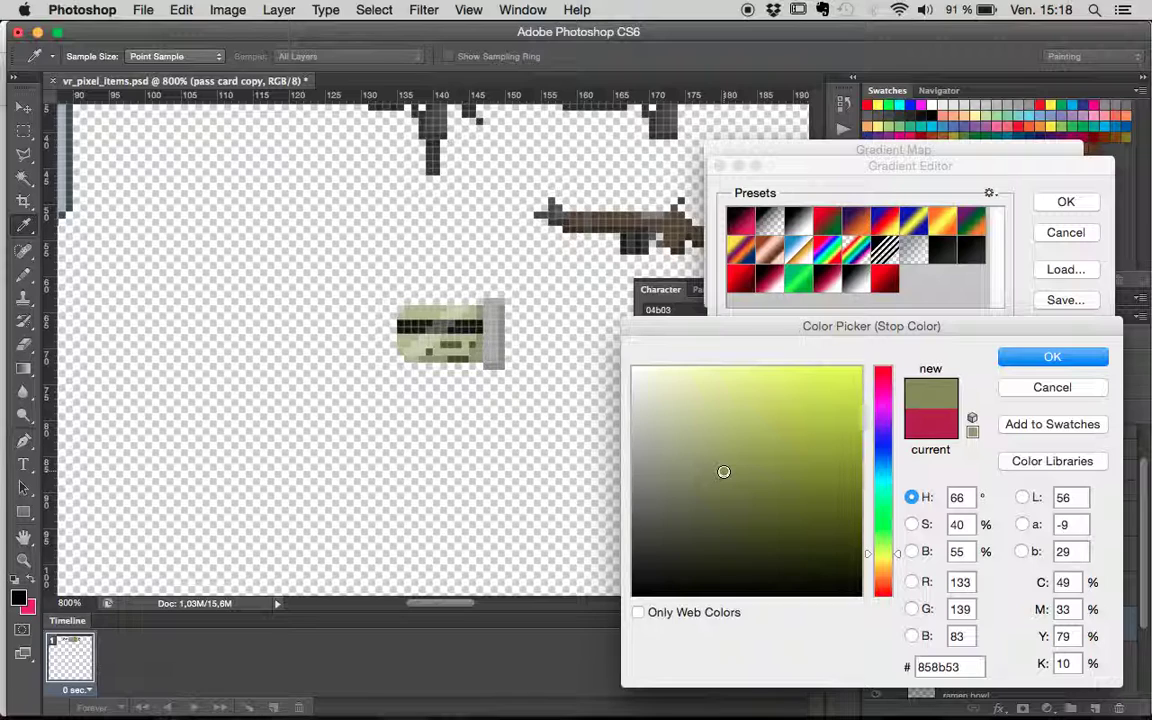
{"action": "left_click_drag", "start_coordinate": [724, 472], "coordinate": [764, 466]}
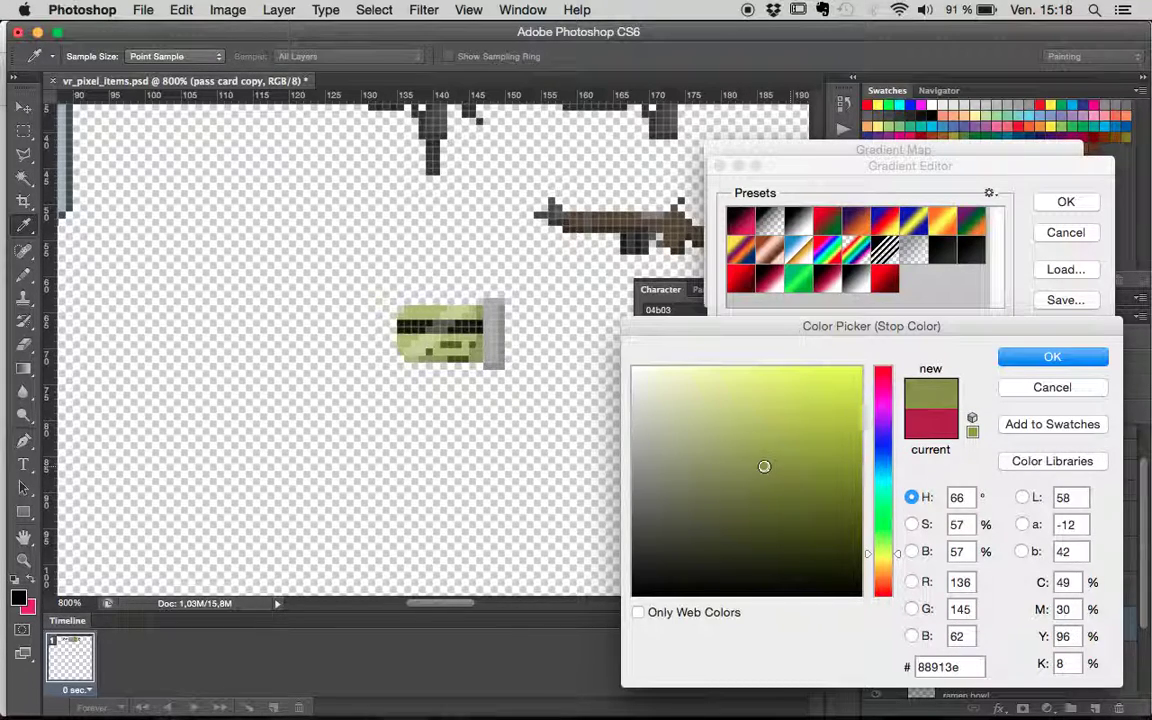
{"action": "left_click", "coordinate": [884, 384]}
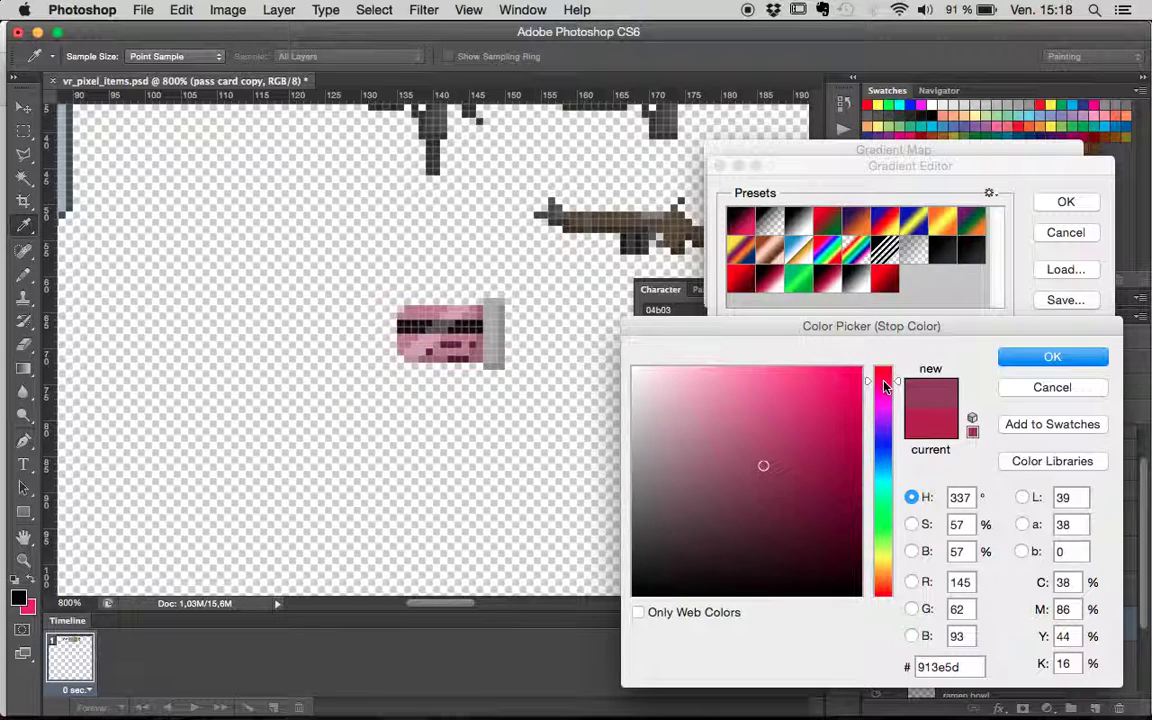
{"action": "mouse_move", "coordinate": [884, 384]}
{"action": "left_mouse_down"}
{"action": "mouse_move", "coordinate": [884, 402]}
{"action": "mouse_move", "coordinate": [884, 376]}
{"action": "left_mouse_up"}
{"action": "left_click", "coordinate": [818, 393]}
{"action": "left_click_drag", "start_coordinate": [788, 384], "coordinate": [792, 388]}
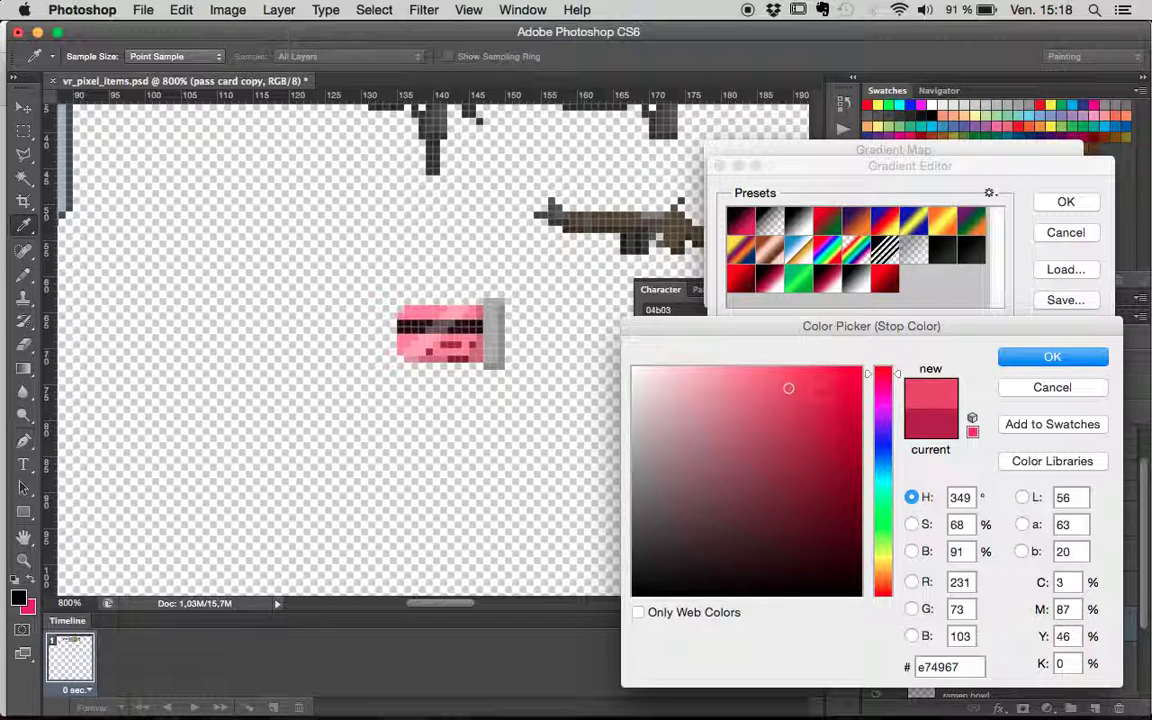
{"action": "left_click", "coordinate": [1052, 357]}
{"action": "left_click", "coordinate": [1052, 200]}
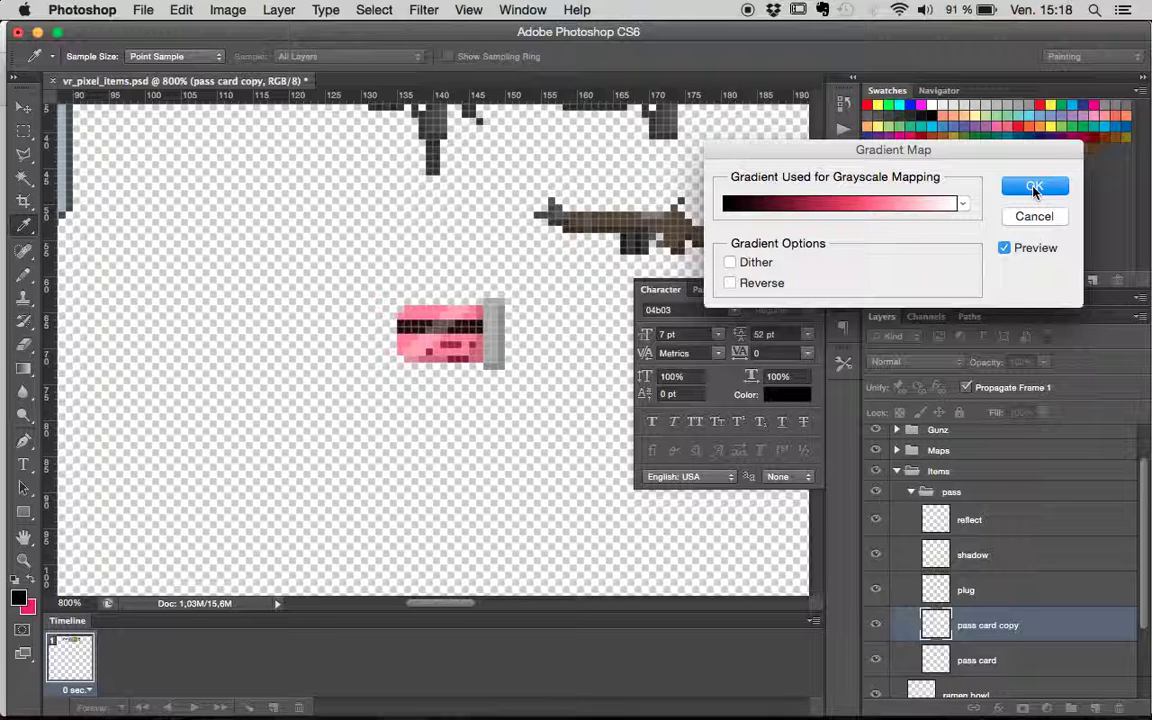
{"action": "left_click", "coordinate": [1034, 190]}
- Start a Gradient Map adjustment on the plug layer and open its gradient for editing
{"action": "key", "text": "alt+bracketright"}
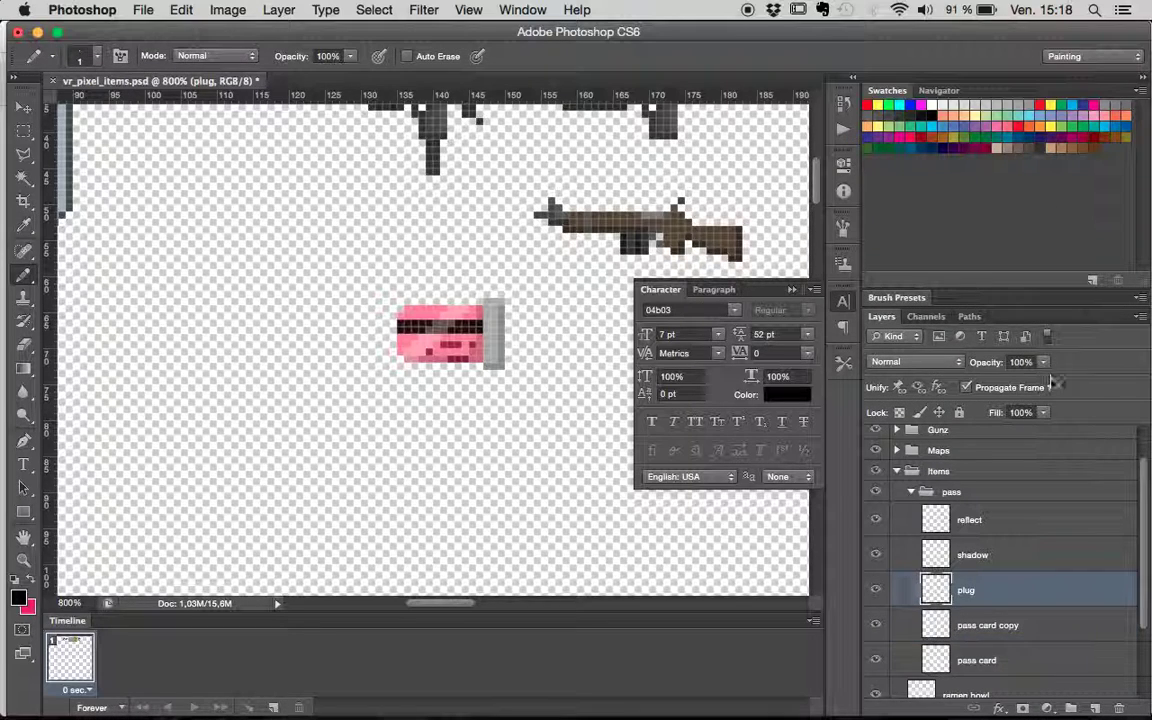
{"action": "left_click", "coordinate": [226, 10]}
{"action": "mouse_move", "coordinate": [229, 63]}
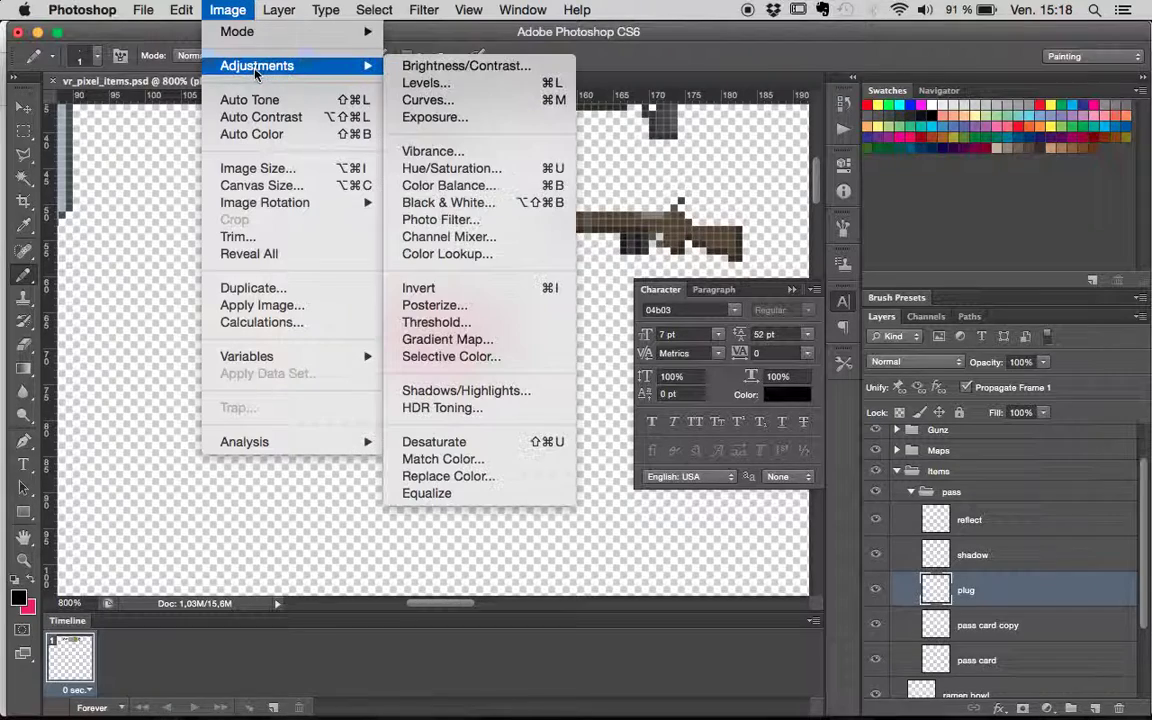
{"action": "left_click", "coordinate": [470, 339]}
{"action": "left_click", "coordinate": [776, 203]}
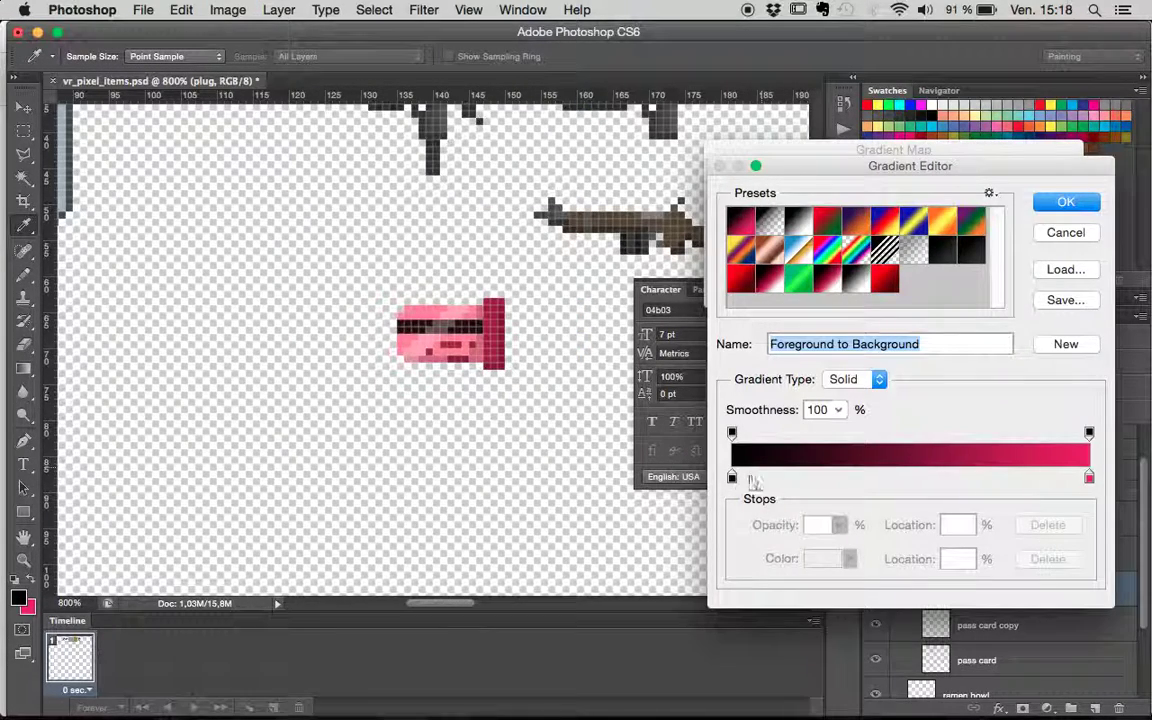
- Change the gradient's black start stop to light cyan #72e8f3
{"action": "double_click", "coordinate": [732, 478]}
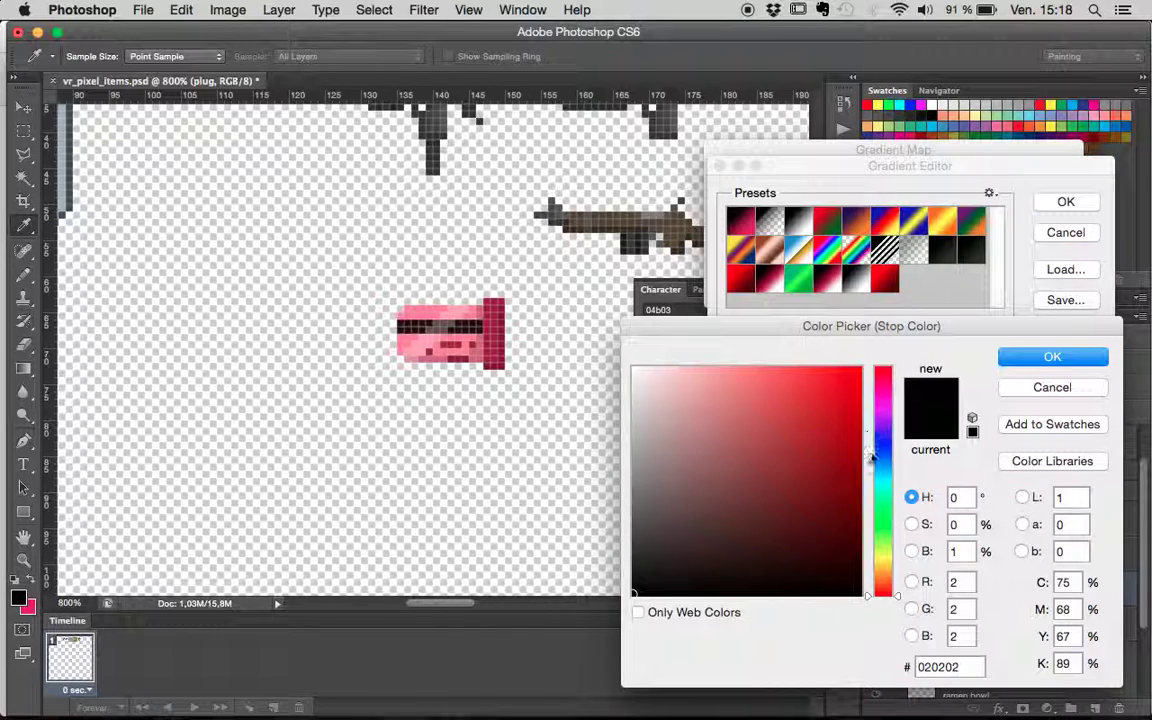
{"action": "left_click", "coordinate": [884, 479]}
{"action": "mouse_move", "coordinate": [805, 427]}
{"action": "left_mouse_down"}
{"action": "mouse_move", "coordinate": [805, 411]}
{"action": "mouse_move", "coordinate": [741, 382]}
{"action": "mouse_move", "coordinate": [753, 377]}
{"action": "left_mouse_up"}
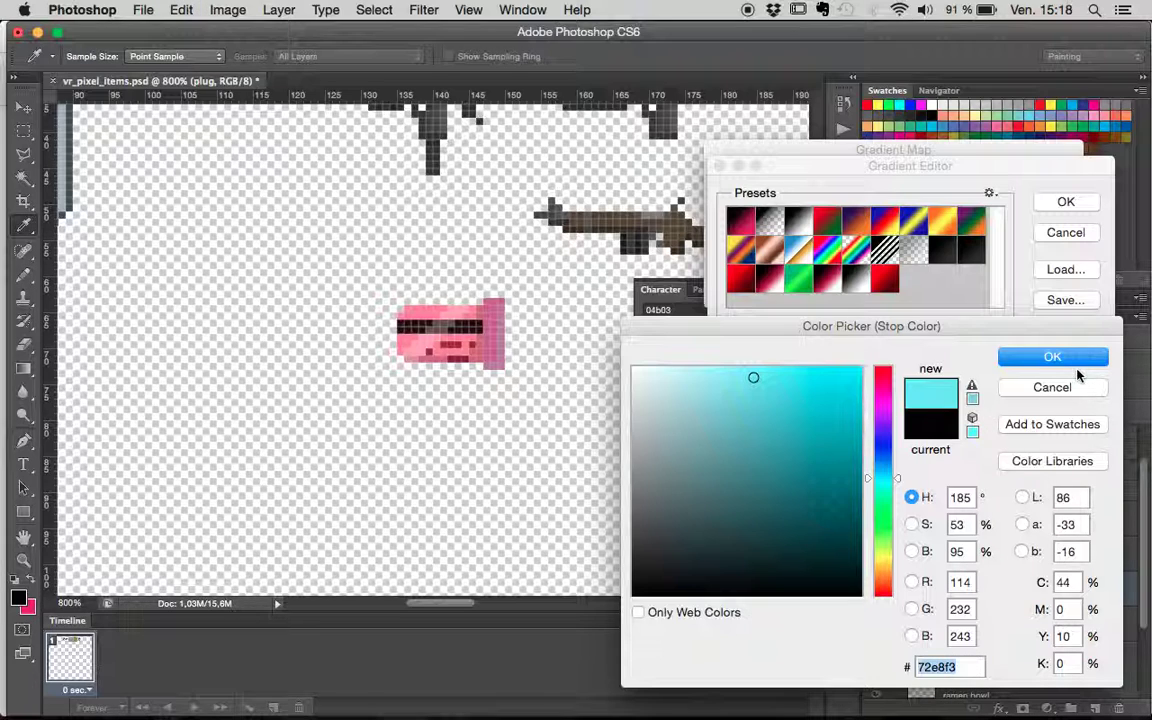
{"action": "left_click", "coordinate": [1052, 357]}
- Change the gradient's pink end stop to pale bluish grey #c0cecf
{"action": "double_click", "coordinate": [1089, 481]}
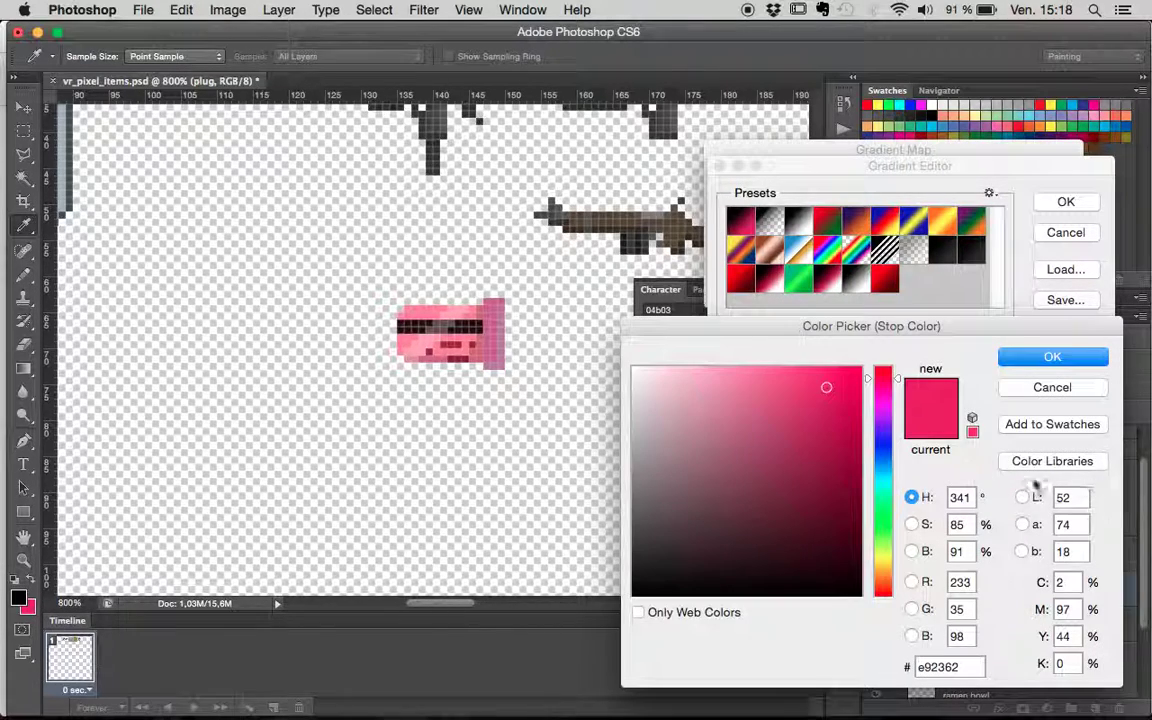
{"action": "double_click", "coordinate": [920, 667]}
{"action": "type", "text": "72e8f3"}
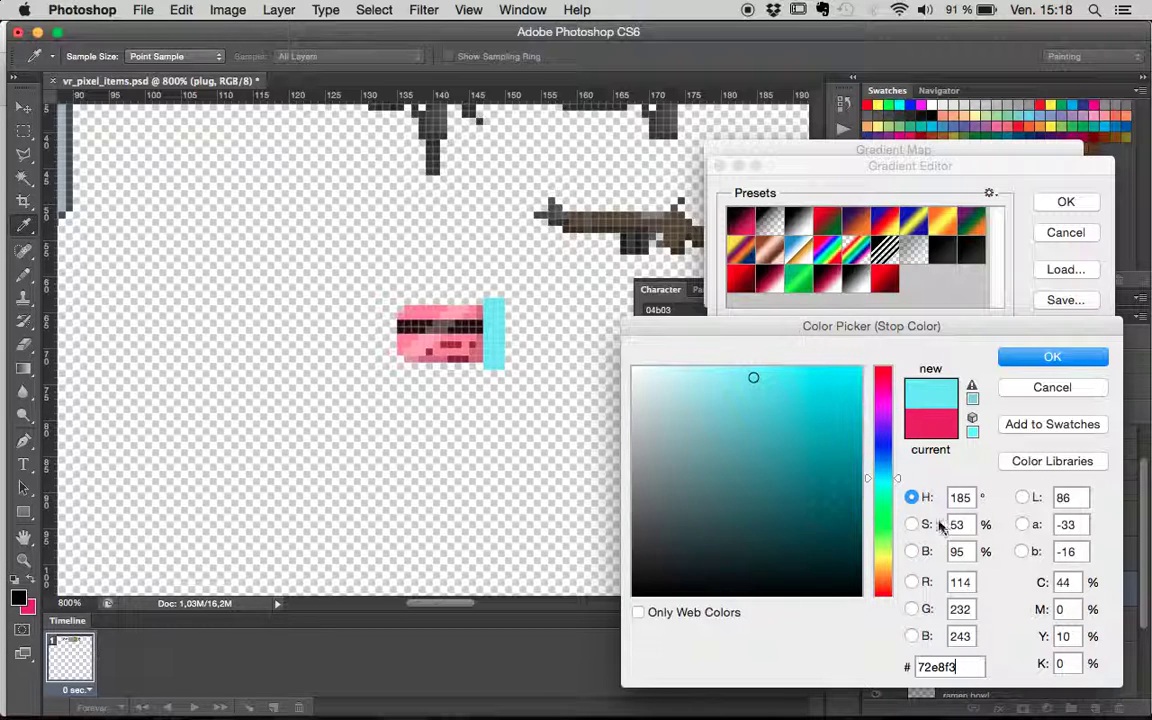
{"action": "mouse_move", "coordinate": [753, 377]}
{"action": "left_mouse_down"}
{"action": "mouse_move", "coordinate": [720, 415]}
{"action": "mouse_move", "coordinate": [637, 372]}
{"action": "mouse_move", "coordinate": [654, 404]}
{"action": "mouse_move", "coordinate": [653, 475]}
{"action": "mouse_move", "coordinate": [648, 410]}
{"action": "left_mouse_up"}
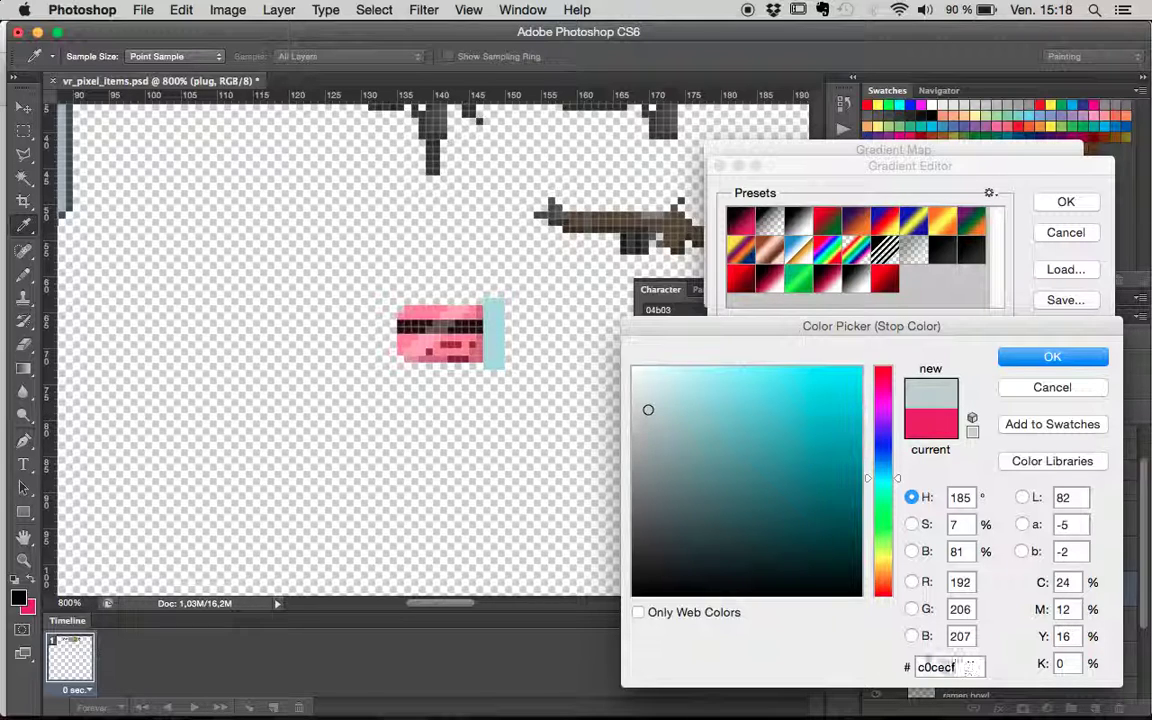
{"action": "key", "text": "Return"}
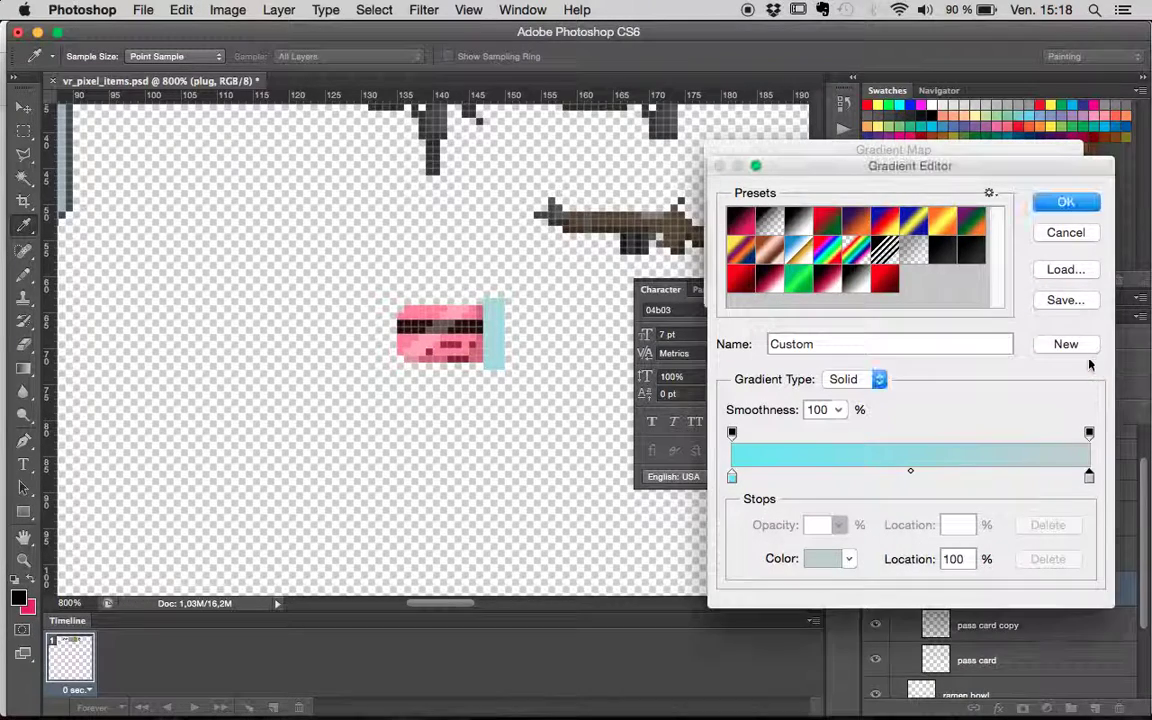
- Set the gradient's start stop to dark grey #3d4141 and apply the gradient map to the plug
{"action": "double_click", "coordinate": [732, 477]}
{"action": "double_click", "coordinate": [940, 667]}
{"action": "type", "text": "c0cecf"}
{"action": "left_click_drag", "start_coordinate": [647, 414], "coordinate": [646, 540]}
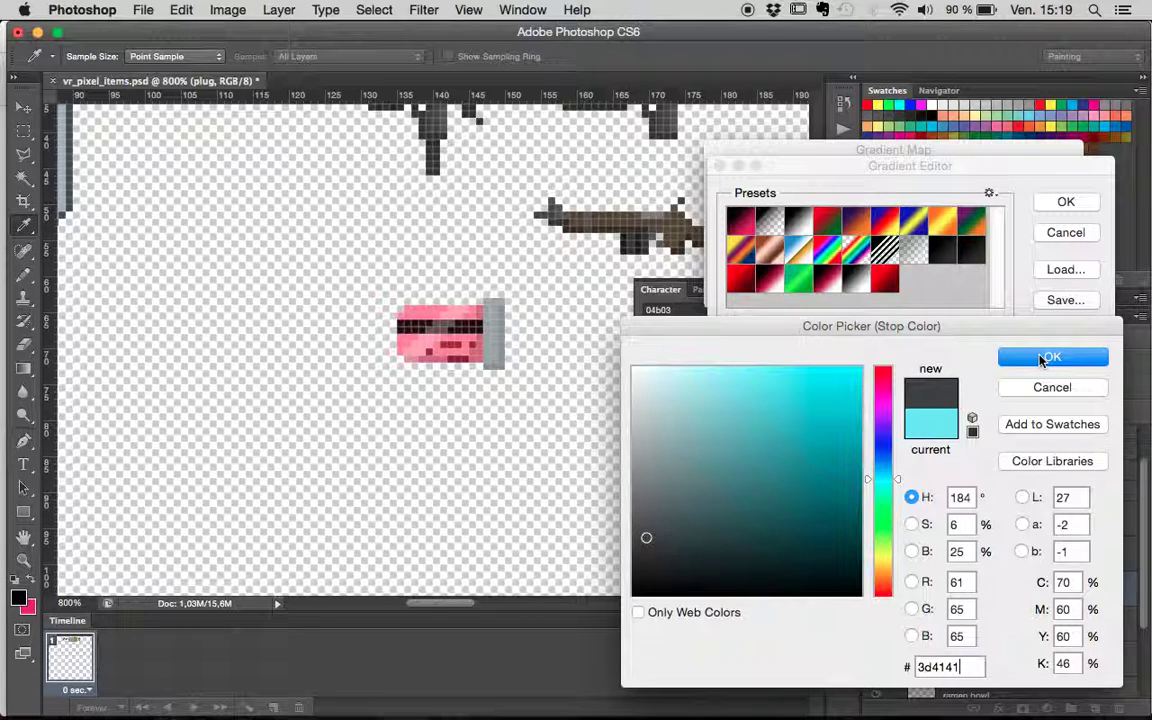
{"action": "left_click", "coordinate": [1043, 360]}
{"action": "left_click", "coordinate": [1057, 204]}
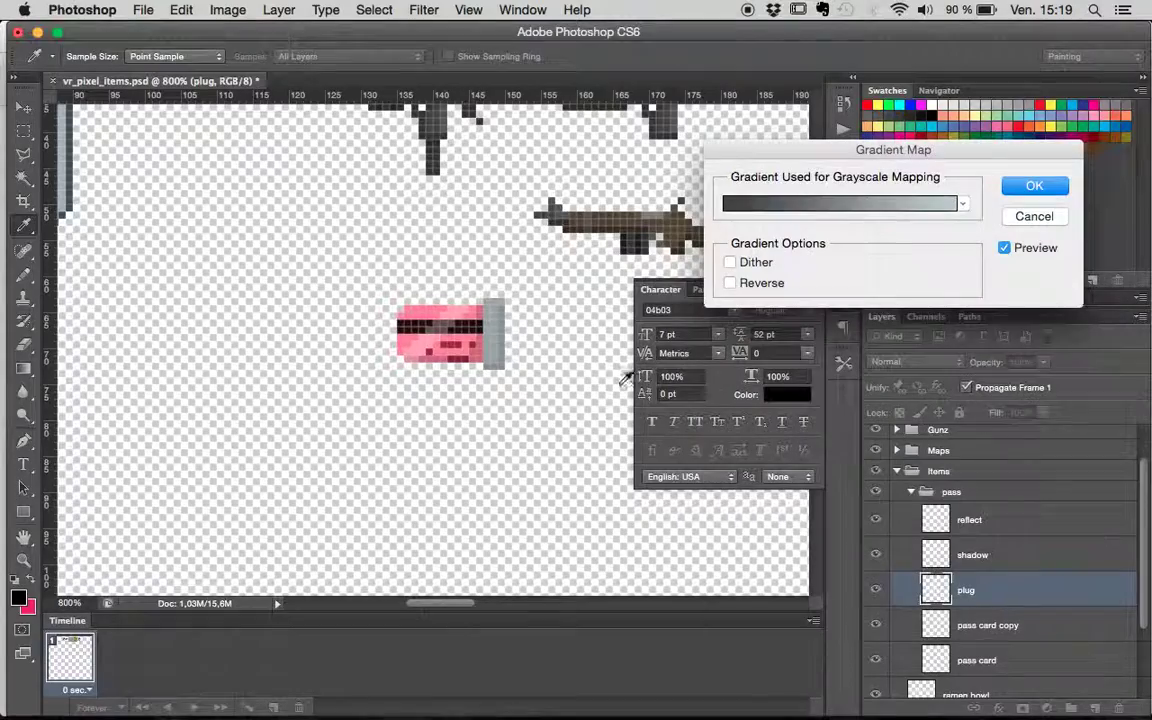
{"action": "left_click", "coordinate": [1035, 187]}
- Examine the recoloured card beside the other items and character heads at 400% zoom
{"action": "key", "text": "b"}
{"action": "key", "text": "super+minus"}
{"action": "key", "text": "super+minus"}
{"action": "key", "text": "super+minus"}
{"action": "key", "text": "super+minus"}
{"action": "scroll", "coordinate": [596, 206], "scroll_direction": "up", "scroll_amount": 3}
{"action": "scroll", "coordinate": [596, 206], "scroll_direction": "down", "scroll_amount": 3}
{"action": "scroll", "coordinate": [596, 206], "scroll_direction": "right", "scroll_amount": 5}
{"action": "scroll", "coordinate": [596, 206], "scroll_direction": "left", "scroll_amount": 6}
{"action": "scroll", "coordinate": [596, 206], "scroll_direction": "up", "scroll_amount": 3}
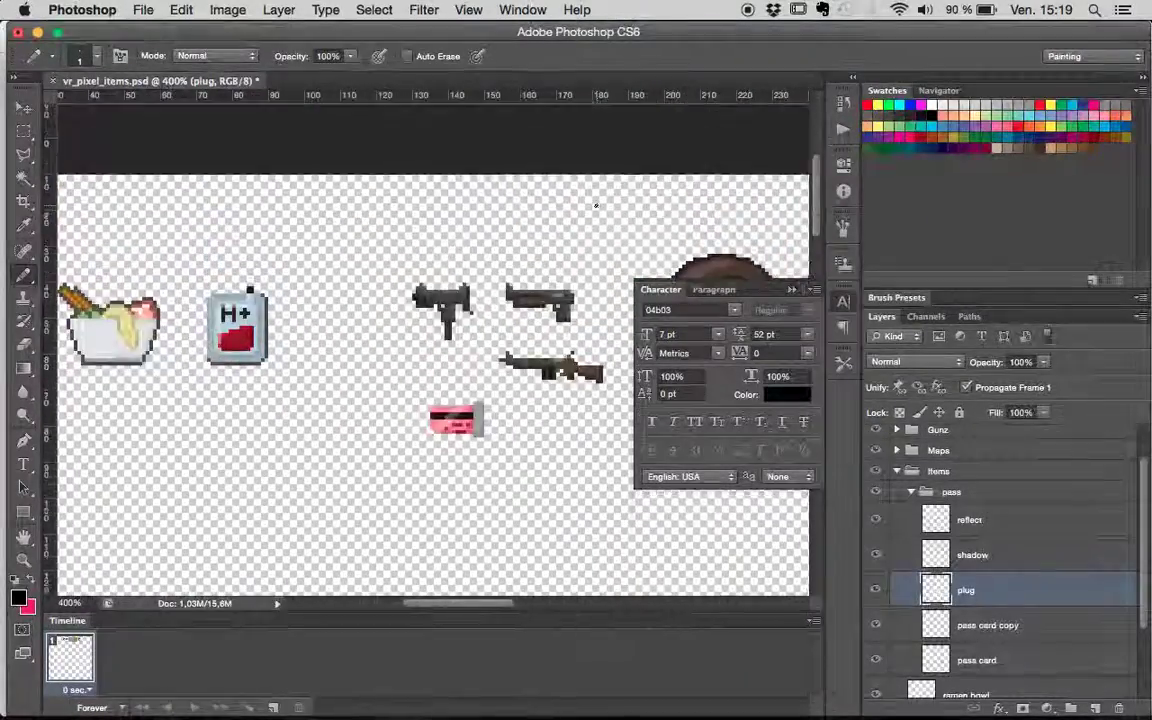
{"action": "scroll", "coordinate": [596, 206], "scroll_direction": "left", "scroll_amount": 3}
{"action": "scroll", "coordinate": [596, 206], "scroll_direction": "right", "scroll_amount": 6}
{"action": "scroll", "coordinate": [596, 206], "scroll_direction": "down", "scroll_amount": 2}
{"action": "scroll", "coordinate": [596, 206], "scroll_direction": "right", "scroll_amount": 5}
{"action": "scroll", "coordinate": [596, 206], "scroll_direction": "down", "scroll_amount": 2}
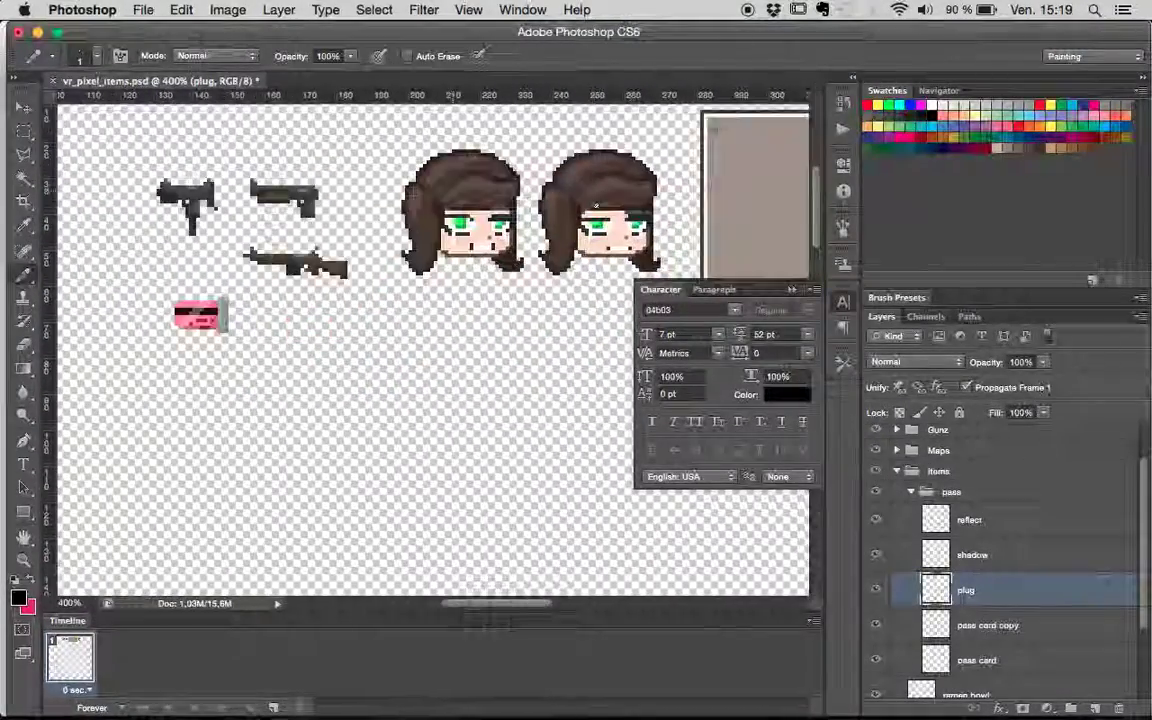
{"action": "scroll", "coordinate": [596, 206], "scroll_direction": "left", "scroll_amount": 8}
{"action": "scroll", "coordinate": [596, 206], "scroll_direction": "up", "scroll_amount": 3}
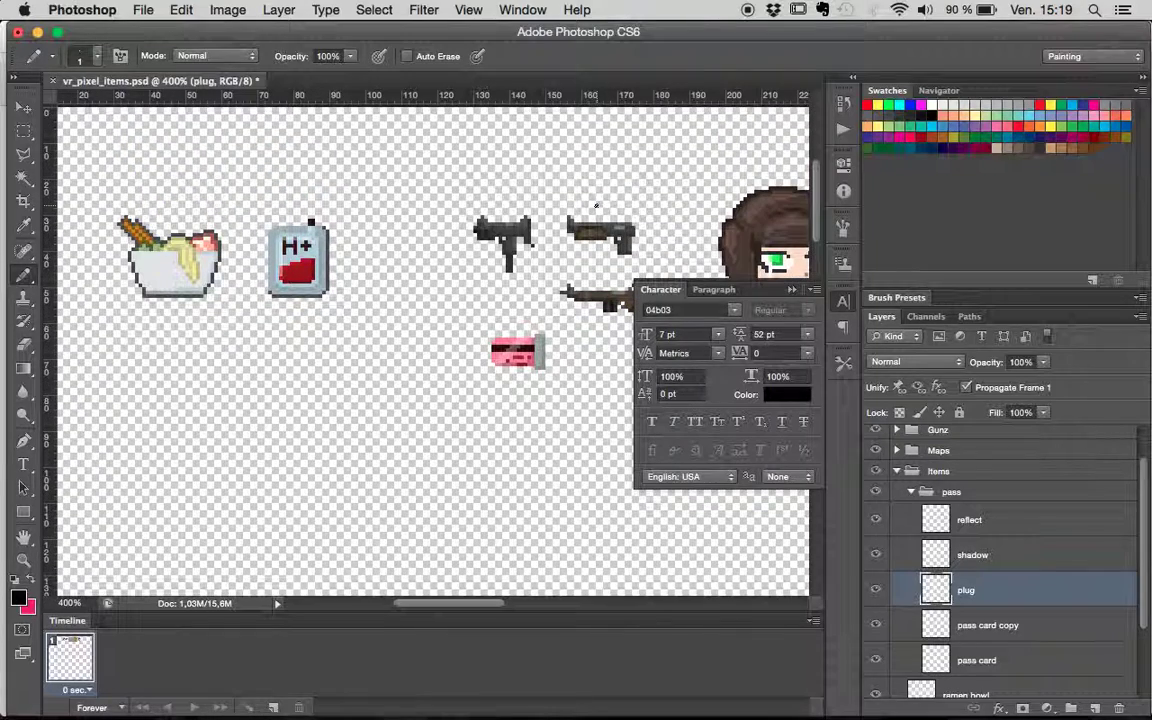
{"action": "scroll", "coordinate": [596, 206], "scroll_direction": "right", "scroll_amount": 3}
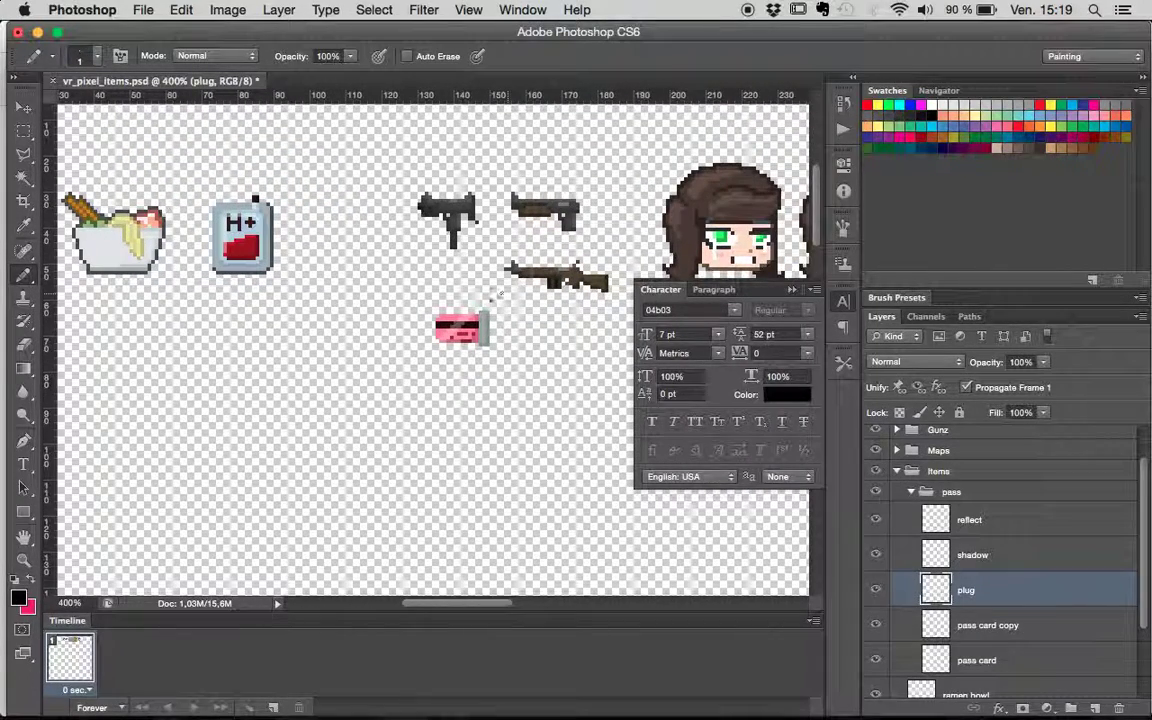
- Add a new layer above plug and name it strokes
{"action": "left_click", "coordinate": [1095, 707]}
{"action": "double_click", "coordinate": [969, 591]}
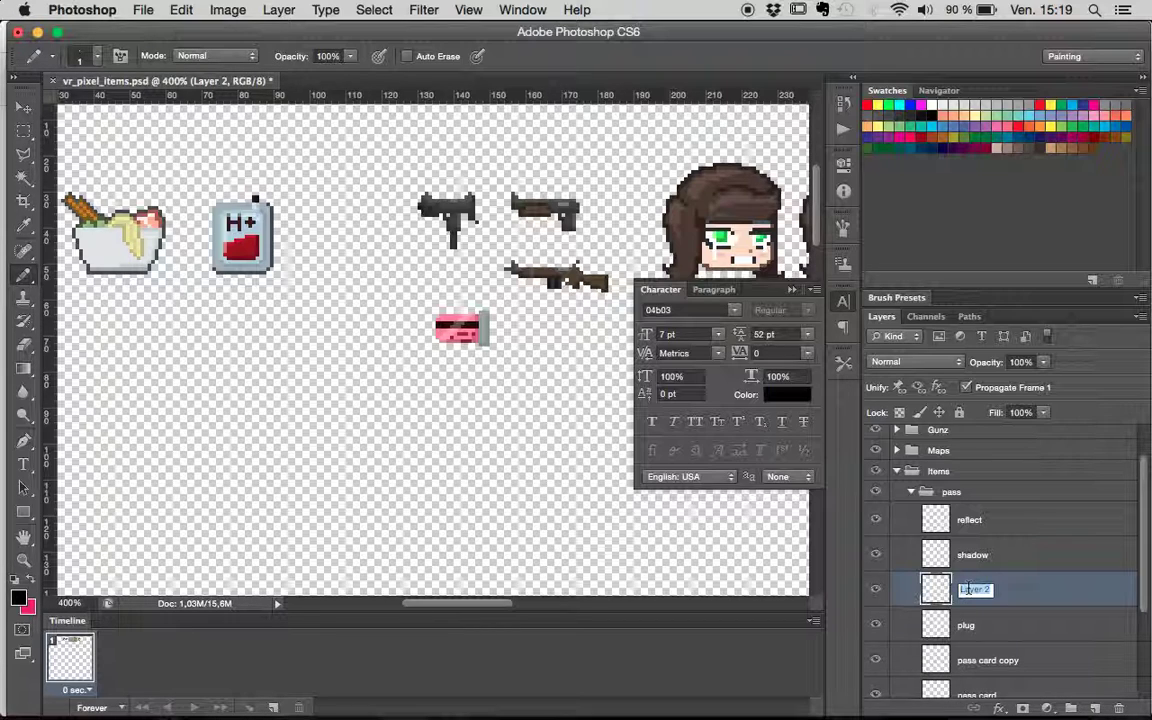
{"action": "type", "text": "strokes"}
{"action": "key", "text": "Return"}
{"action": "key", "text": "super+plus"}
{"action": "key", "text": "super+plus"}
{"action": "key", "text": "super+plus"}
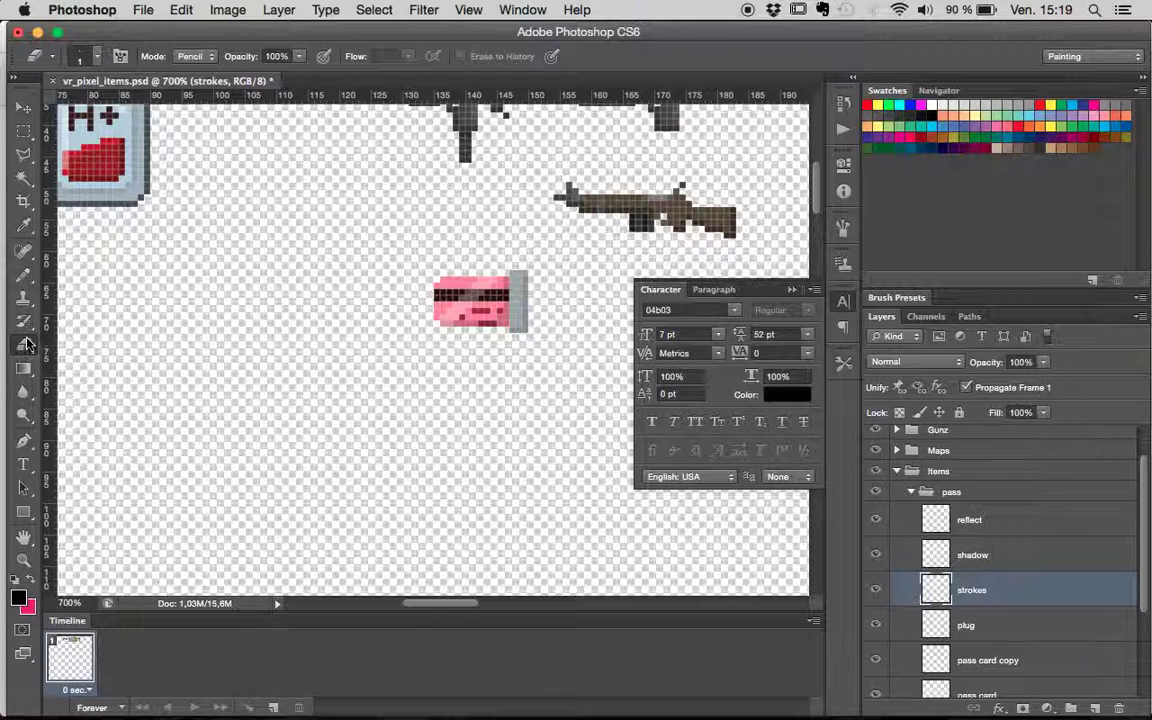
- Sample the dark grey of the H+ canister and outline the card and plug with 1 px pencil strokes on the strokes layer
{"action": "left_click", "coordinate": [140, 140], "text": "alt"}
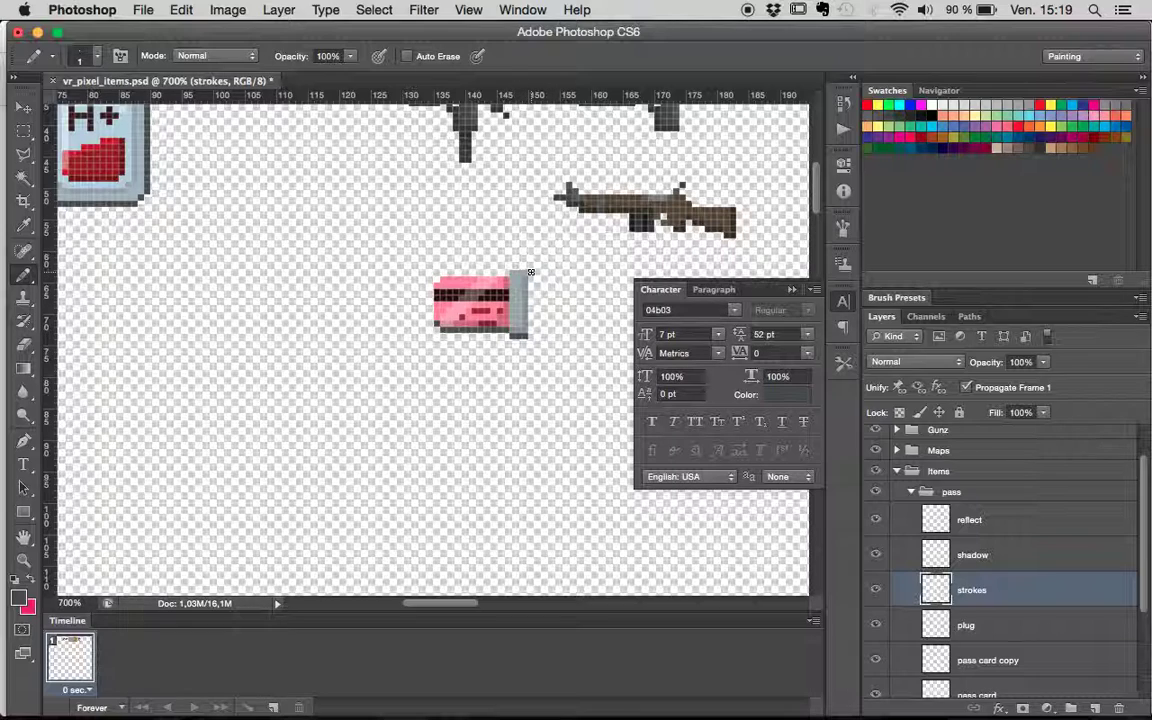
{"action": "key", "text": "ctrl+z"}
{"action": "left_click_drag", "start_coordinate": [529, 322], "coordinate": [529, 278]}
{"action": "left_click_drag", "start_coordinate": [504, 271], "coordinate": [453, 271]}
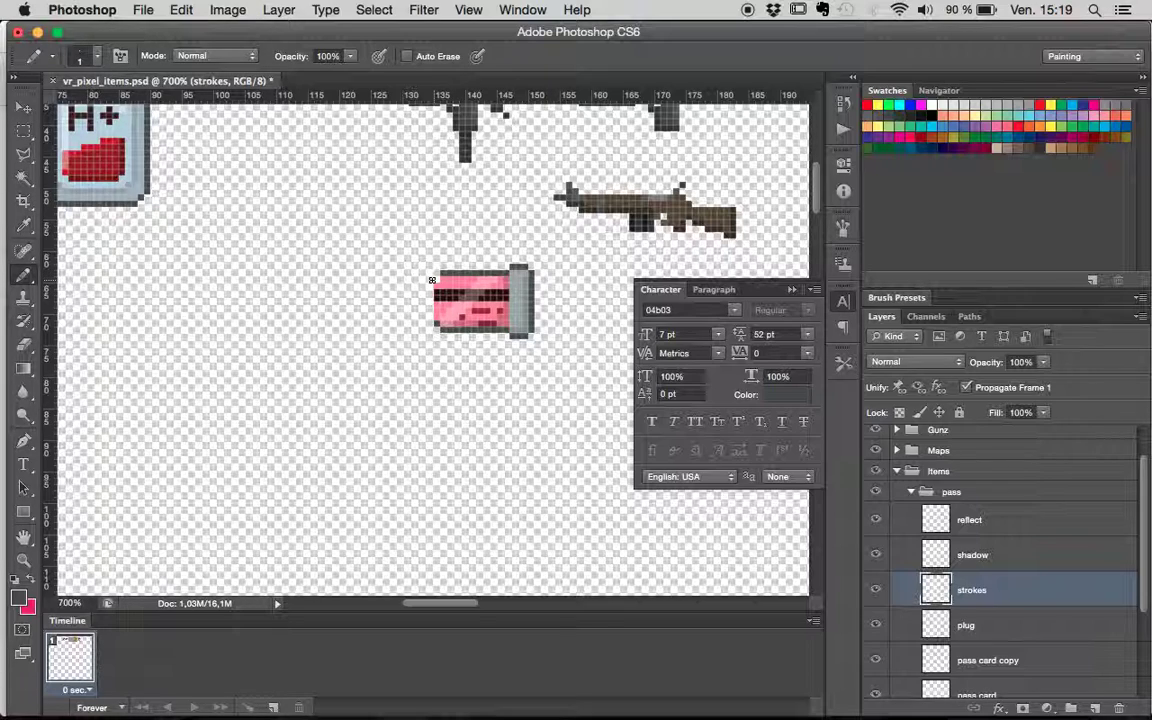
{"action": "left_click_drag", "start_coordinate": [430, 284], "coordinate": [431, 312]}
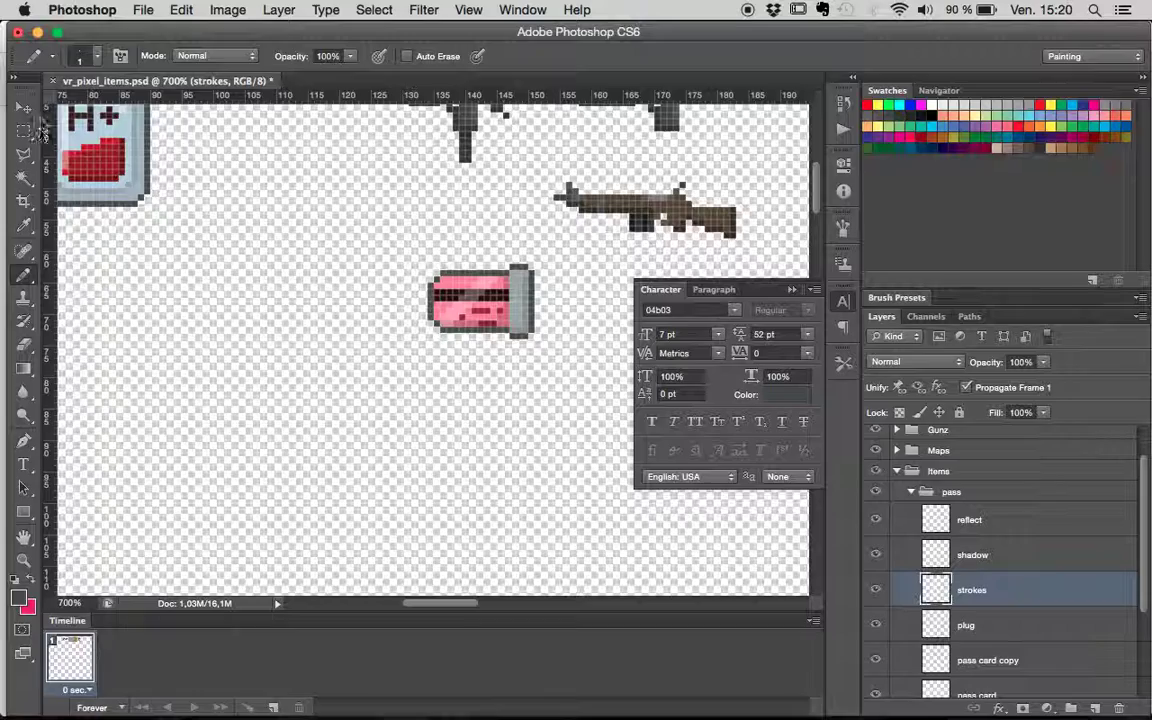
- Examine the outlined pass card beside the other items, guns and character heads at 400% zoom
{"action": "left_click", "coordinate": [23, 107]}
{"action": "key", "text": "super+minus"}
{"action": "key", "text": "super+minus"}
{"action": "key", "text": "super+minus"}
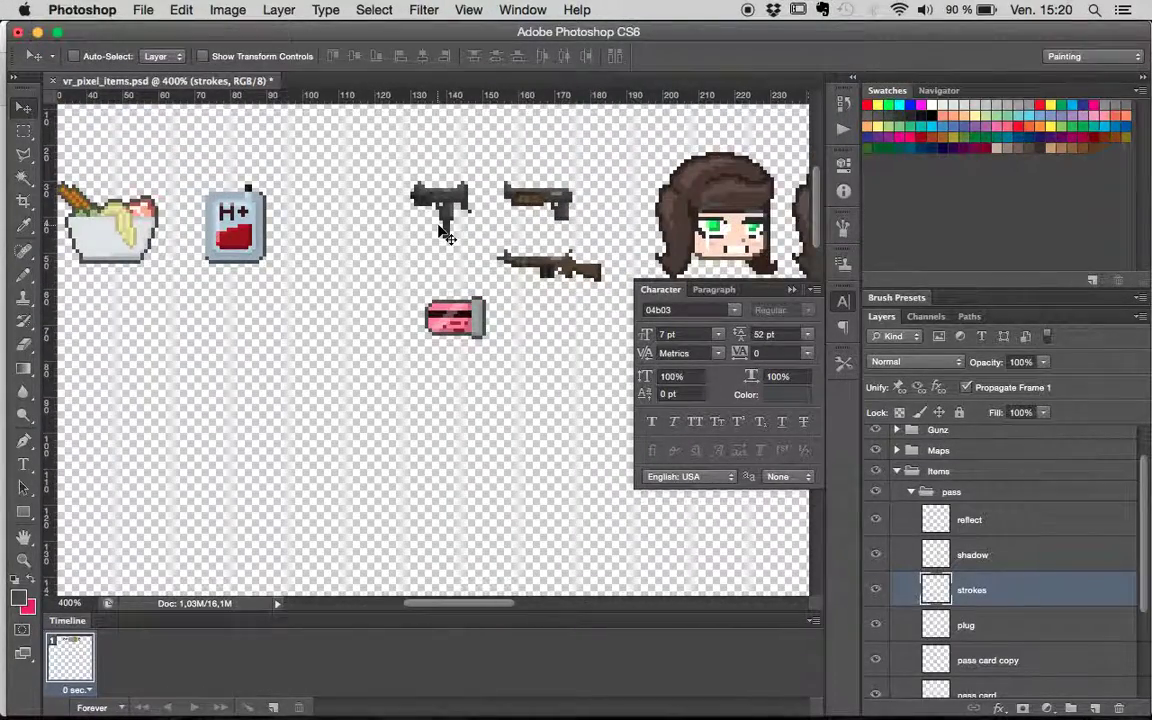
{"action": "scroll", "coordinate": [445, 235], "scroll_direction": "right", "scroll_amount": 10}
{"action": "scroll", "coordinate": [445, 235], "scroll_direction": "up", "scroll_amount": 3}
{"action": "scroll", "coordinate": [445, 235], "scroll_direction": "left", "scroll_amount": 8}
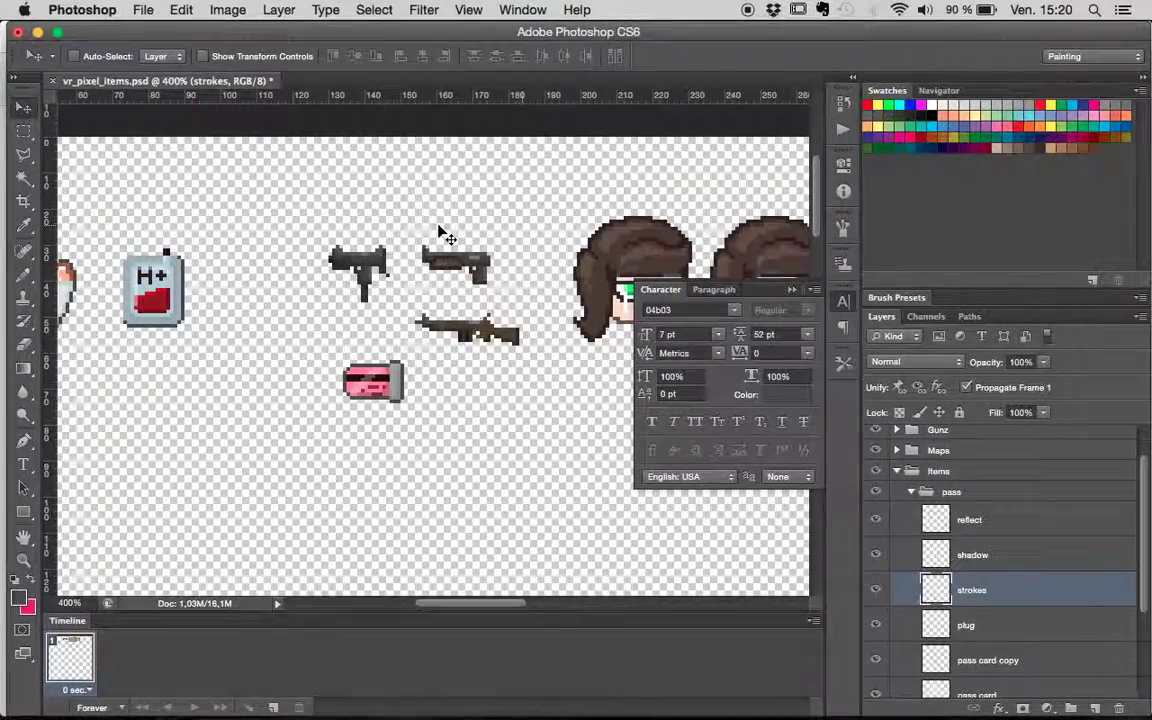
{"action": "scroll", "coordinate": [440, 232], "scroll_direction": "down", "scroll_amount": 3}
{"action": "scroll", "coordinate": [440, 232], "scroll_direction": "right", "scroll_amount": 10}
{"action": "scroll", "coordinate": [440, 232], "scroll_direction": "left", "scroll_amount": 11}
{"action": "scroll", "coordinate": [440, 233], "scroll_direction": "left", "scroll_amount": 5}
{"action": "scroll", "coordinate": [440, 233], "scroll_direction": "up", "scroll_amount": 1}
{"action": "scroll", "coordinate": [440, 233], "scroll_direction": "down", "scroll_amount": 4}
{"action": "scroll", "coordinate": [440, 233], "scroll_direction": "right", "scroll_amount": 5}
{"action": "scroll", "coordinate": [440, 233], "scroll_direction": "up", "scroll_amount": 1}
{"action": "scroll", "coordinate": [440, 233], "scroll_direction": "up", "scroll_amount": 2}
{"action": "scroll", "coordinate": [440, 233], "scroll_direction": "right", "scroll_amount": 4}
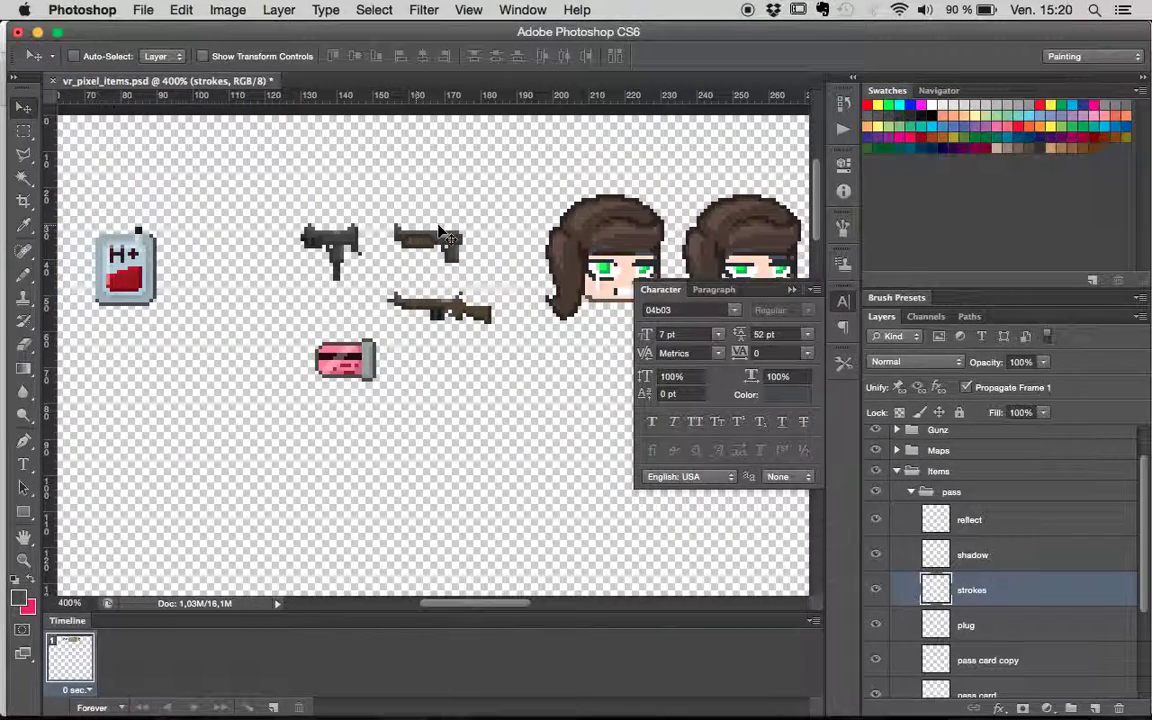
{"action": "scroll", "coordinate": [440, 233], "scroll_direction": "right", "scroll_amount": 2}
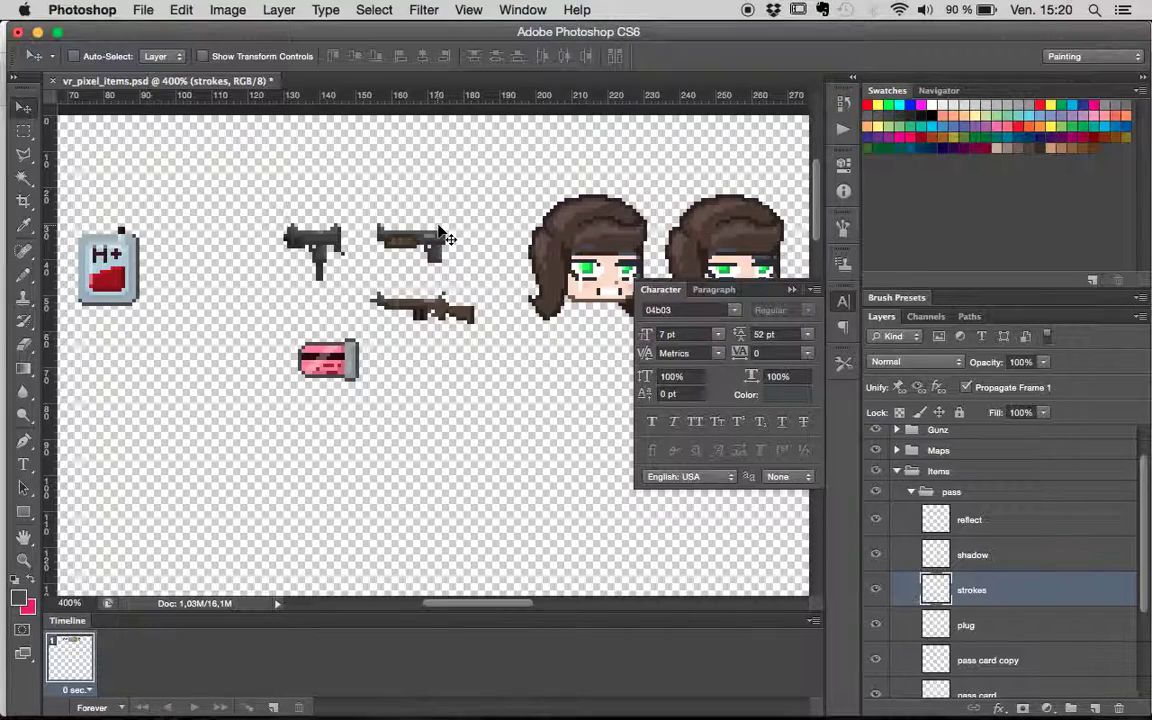
{"action": "scroll", "coordinate": [440, 233], "scroll_direction": "left", "scroll_amount": 2}
{"action": "scroll", "coordinate": [440, 233], "scroll_direction": "down", "scroll_amount": 3}
{"action": "scroll", "coordinate": [440, 233], "scroll_direction": "right", "scroll_amount": 3}
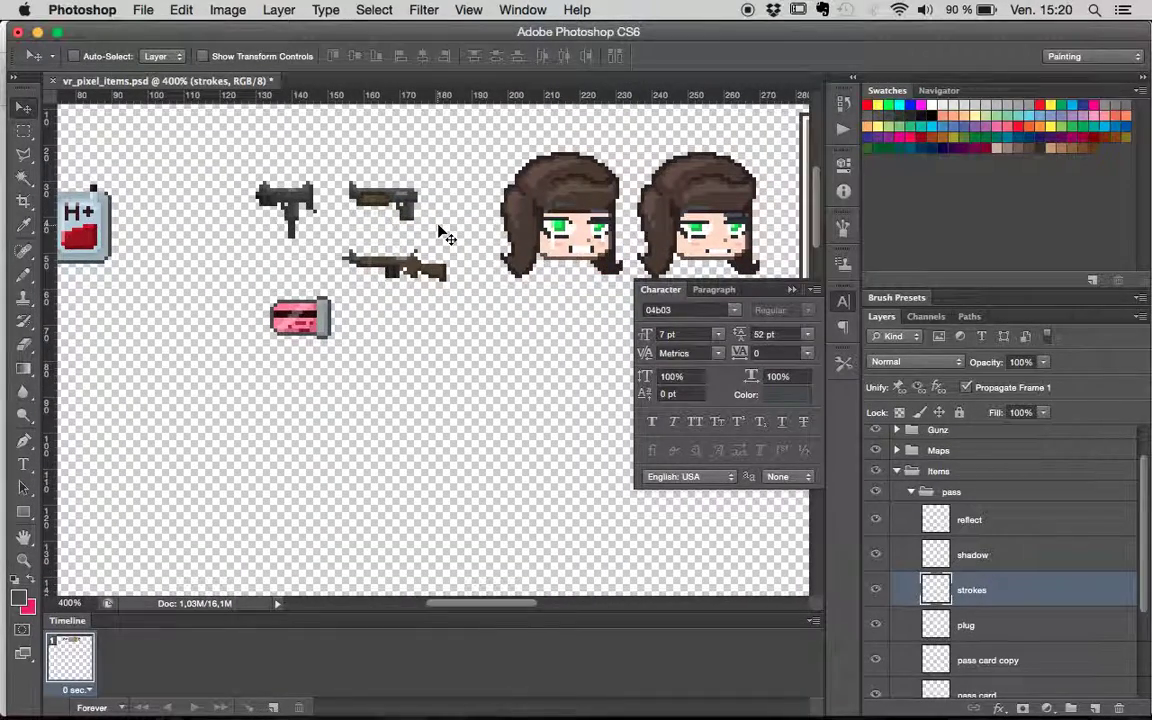
- Switch to Evernote and review the graphic assets list in the TFW No VR Todo note
{"action": "key", "text": "super+Tab"}
{"action": "key", "text": "super+Tab"}
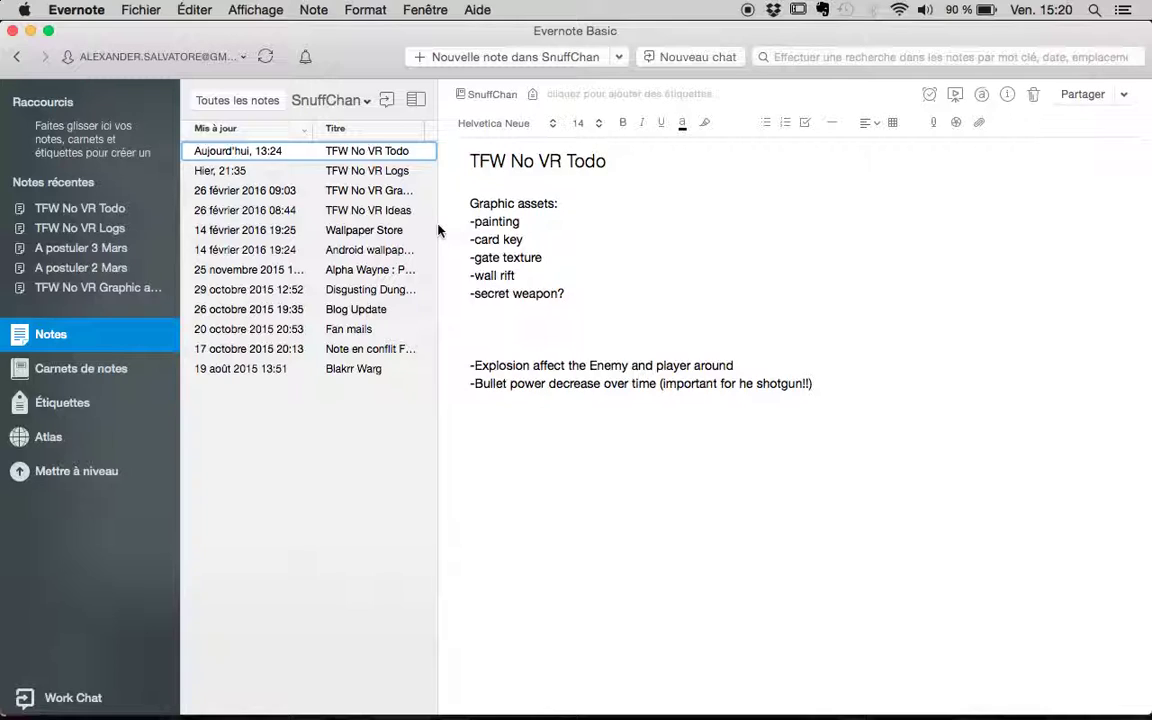
{"action": "double_click", "coordinate": [521, 259]}
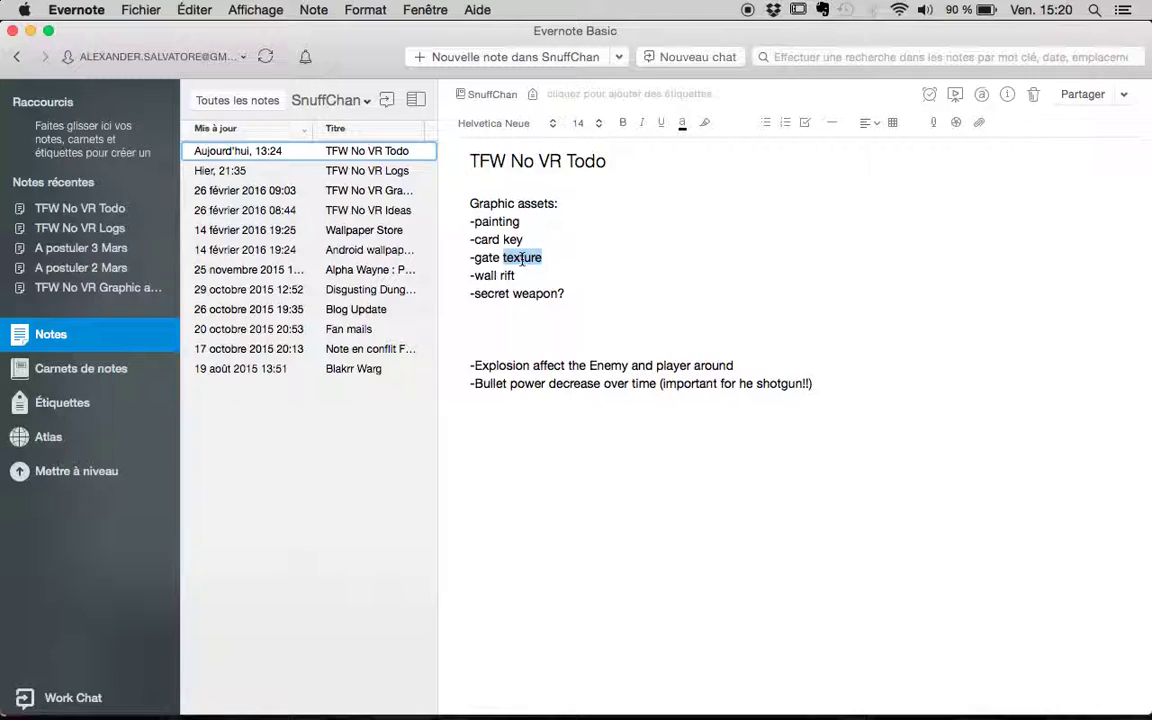
{"action": "triple_click", "coordinate": [516, 273]}
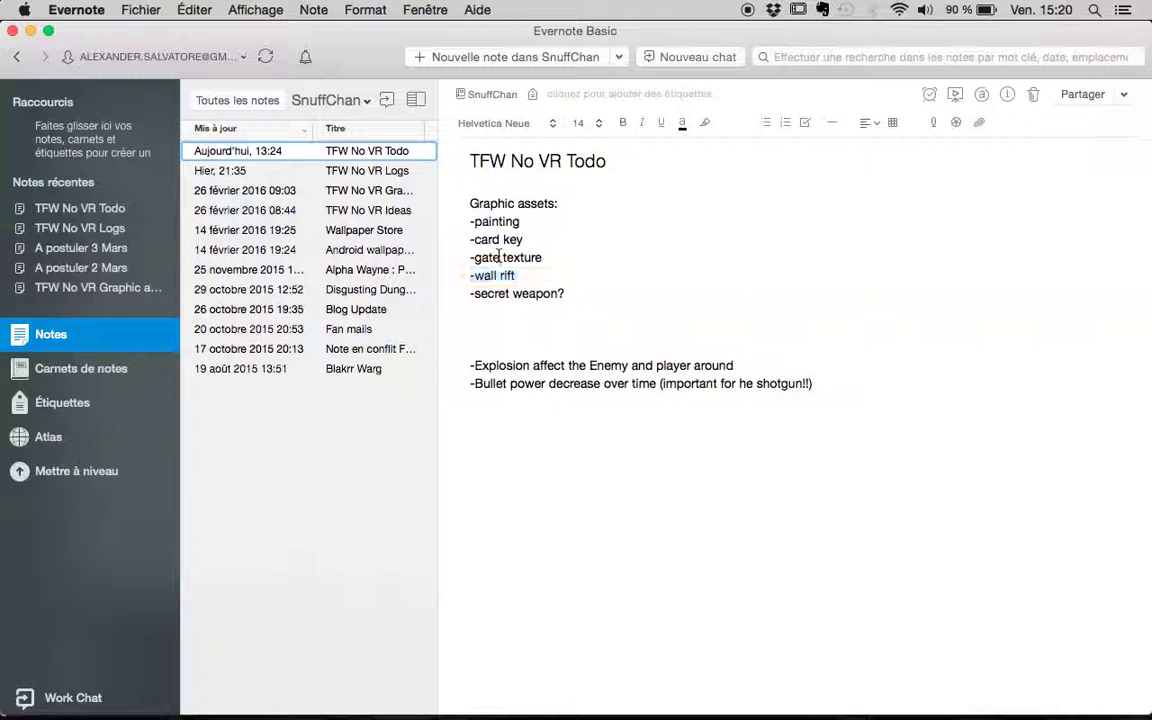
{"action": "triple_click", "coordinate": [500, 257]}
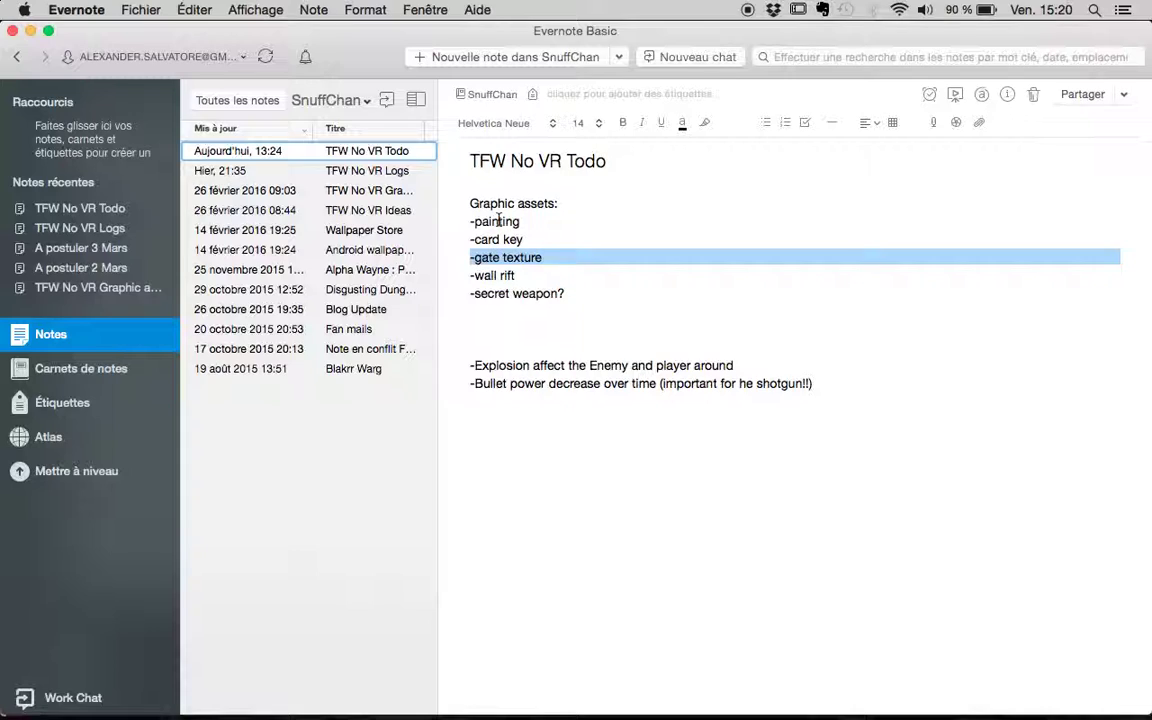
{"action": "double_click", "coordinate": [498, 221]}
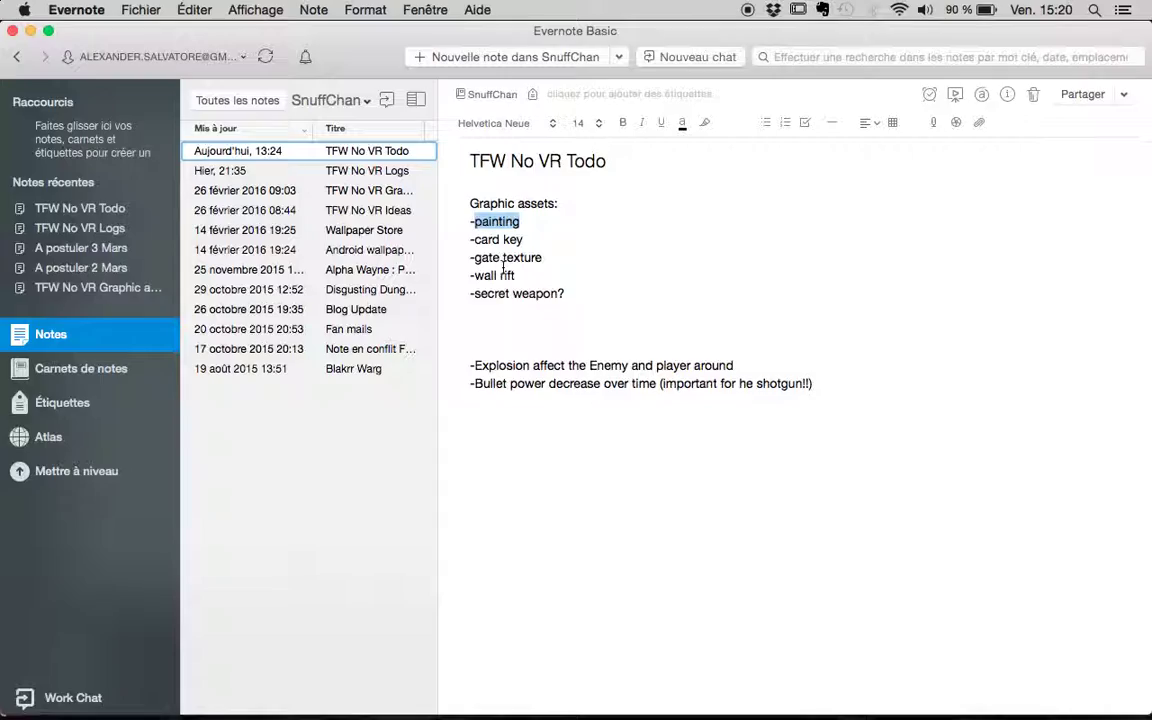
- Switch back to Photoshop, collapse the pass and Items groups, and expand and select the Maps group
{"action": "key", "text": "super+Tab"}
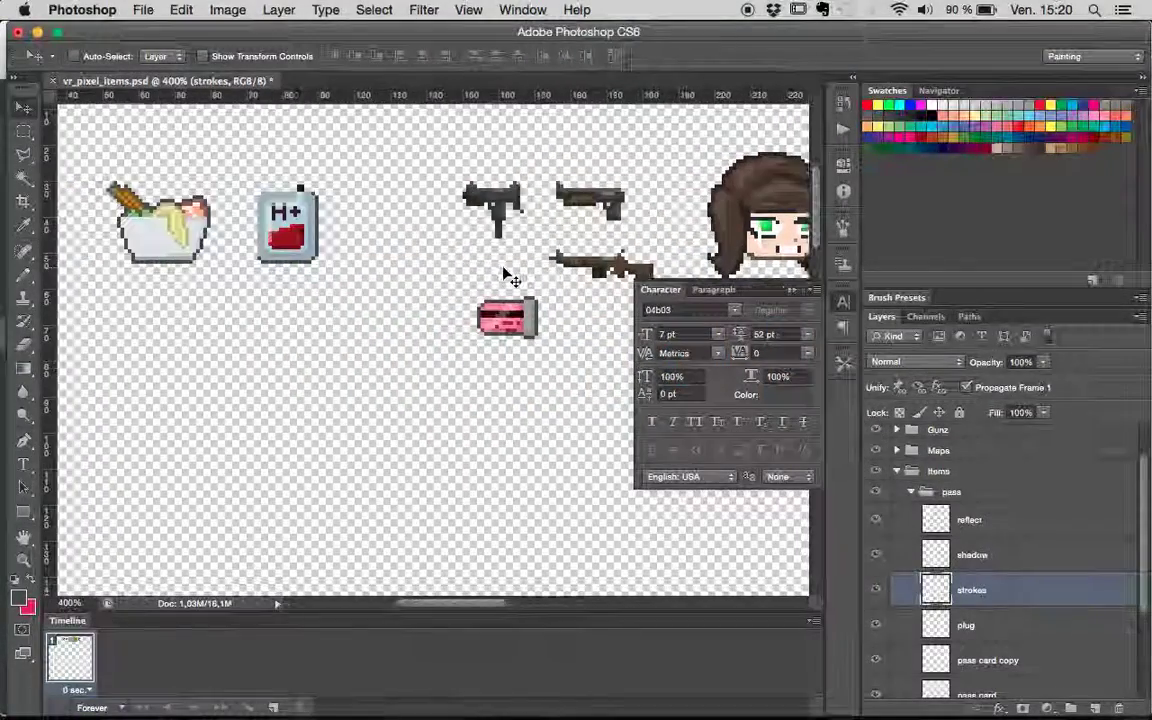
{"action": "scroll", "coordinate": [508, 278], "scroll_direction": "right", "scroll_amount": 10}
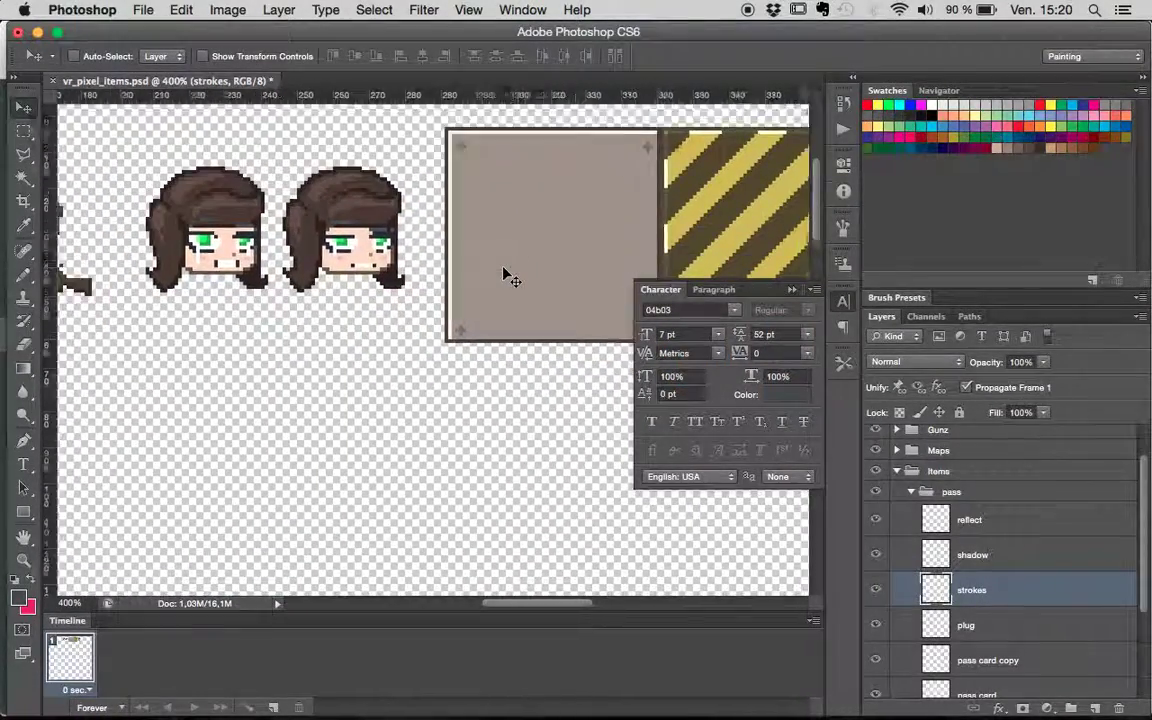
{"action": "scroll", "coordinate": [505, 272], "scroll_direction": "left", "scroll_amount": 2}
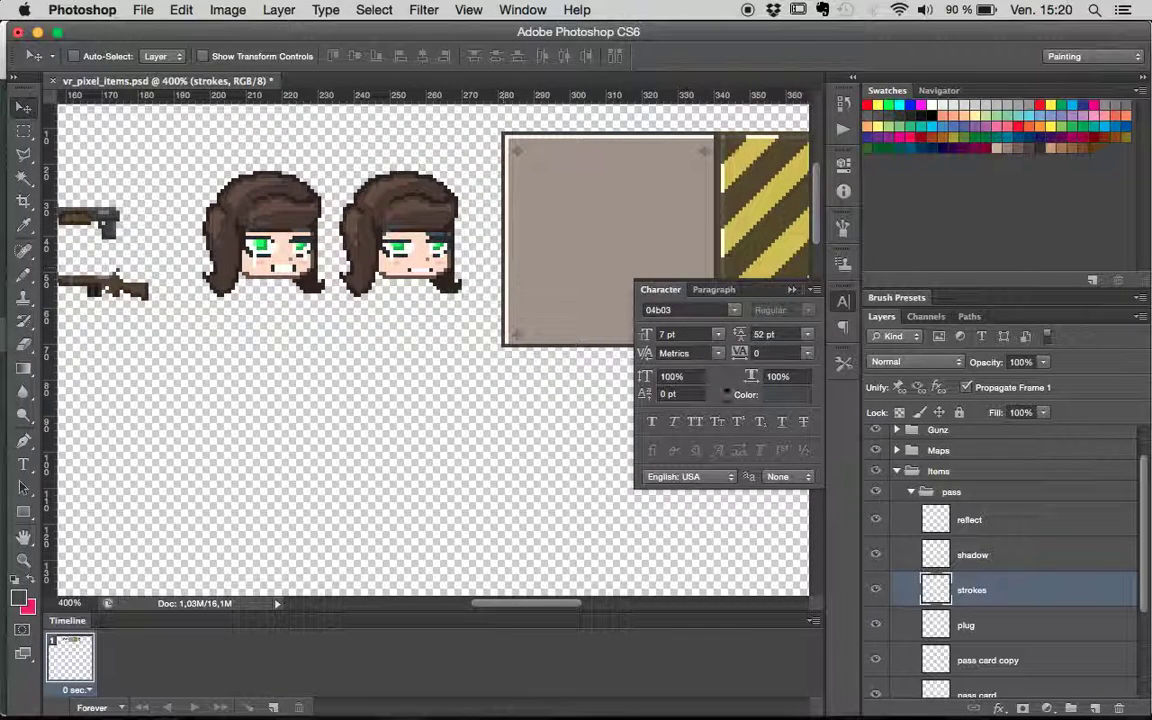
{"action": "left_click", "coordinate": [914, 495]}
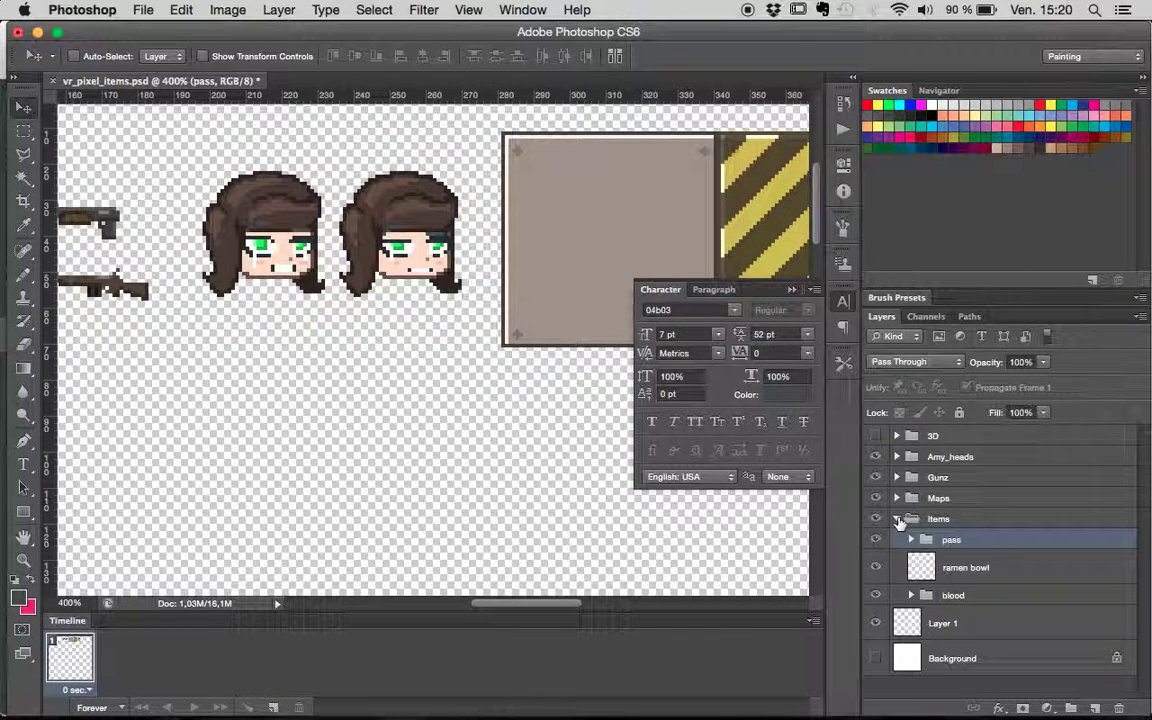
{"action": "left_click", "coordinate": [897, 518]}
{"action": "left_click", "coordinate": [897, 498]}
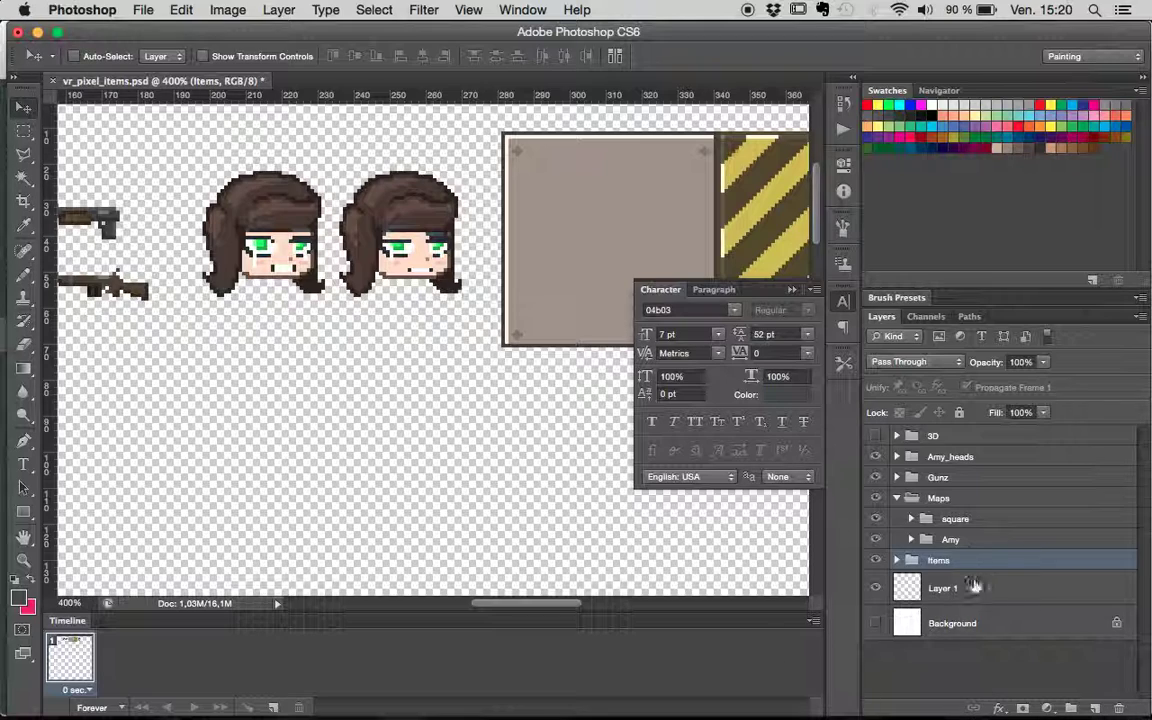
{"action": "left_click", "coordinate": [945, 499]}
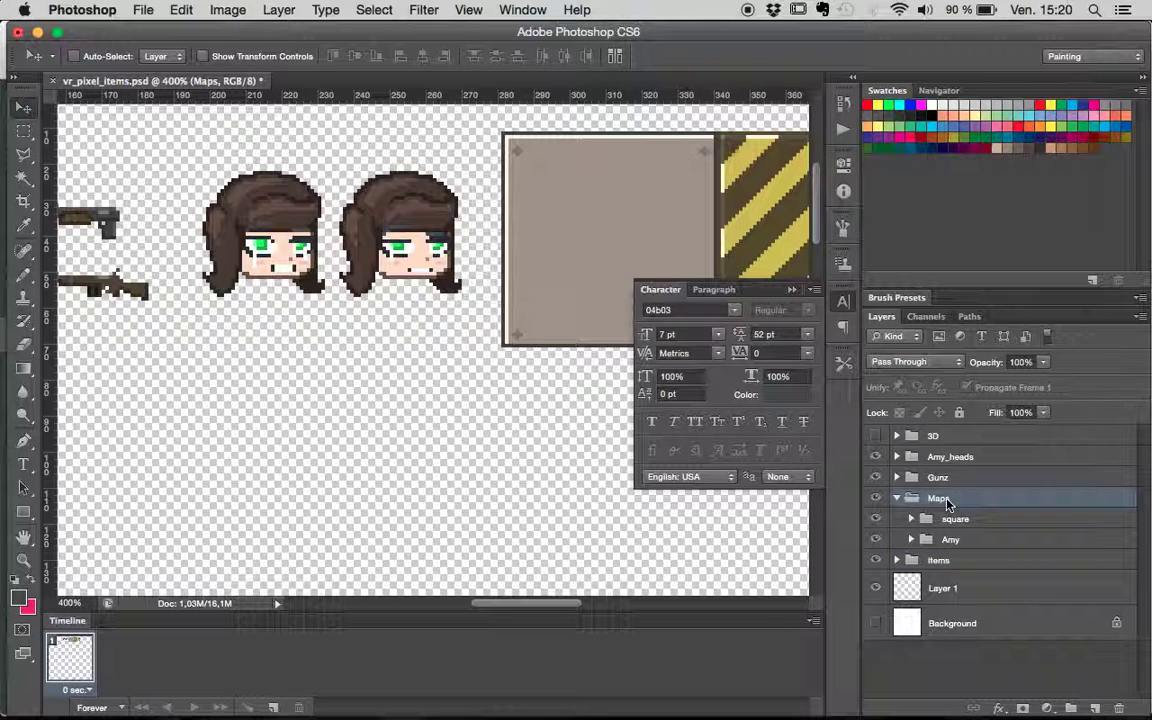
{"action": "right_click", "coordinate": [947, 503]}
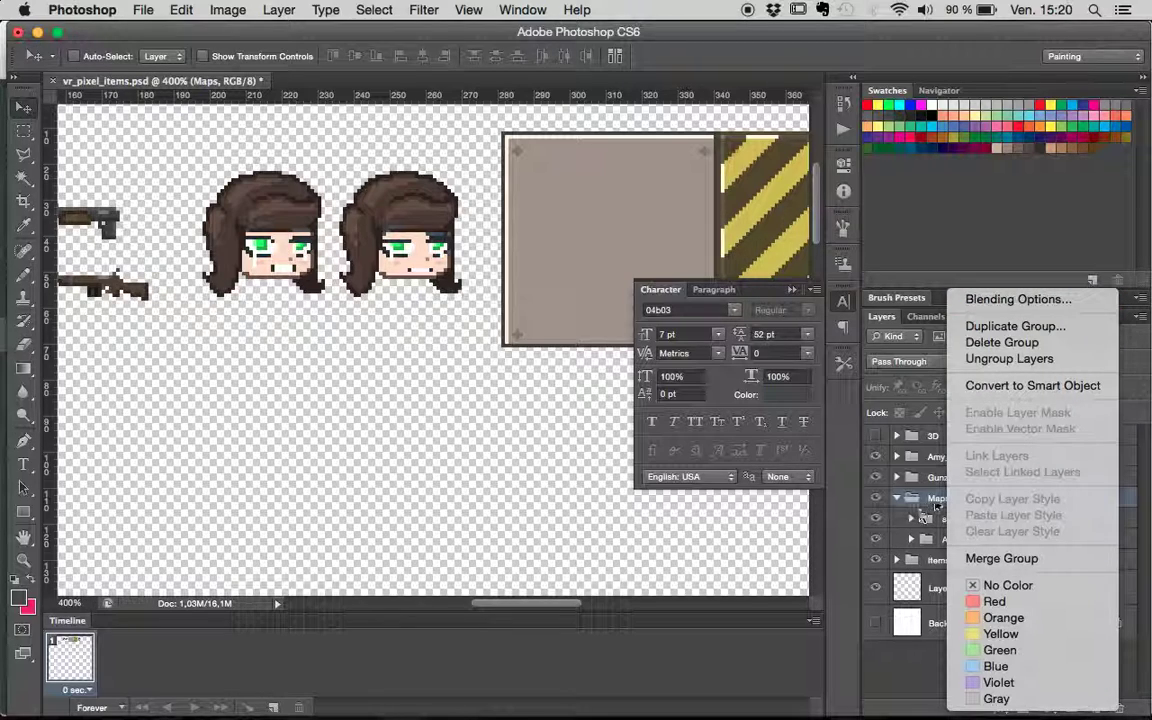
{"action": "key", "text": "Escape"}
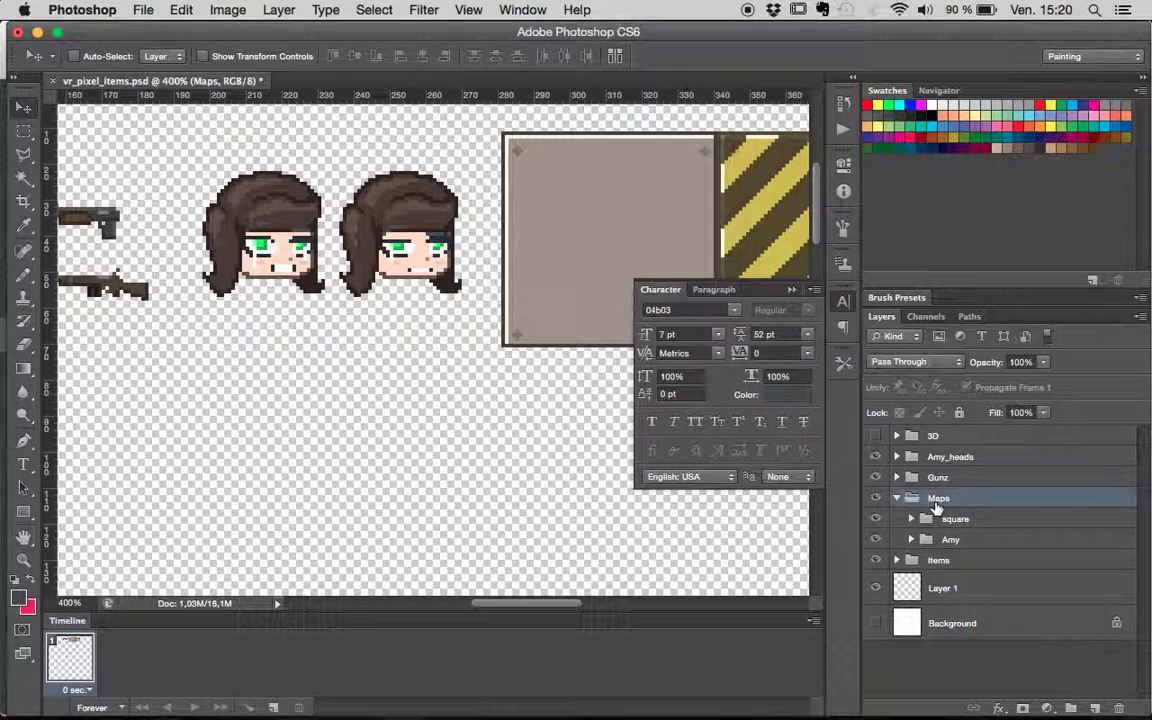
- Create a new group named rift_wall and move it inside the Maps group
{"action": "left_click", "coordinate": [1072, 707]}
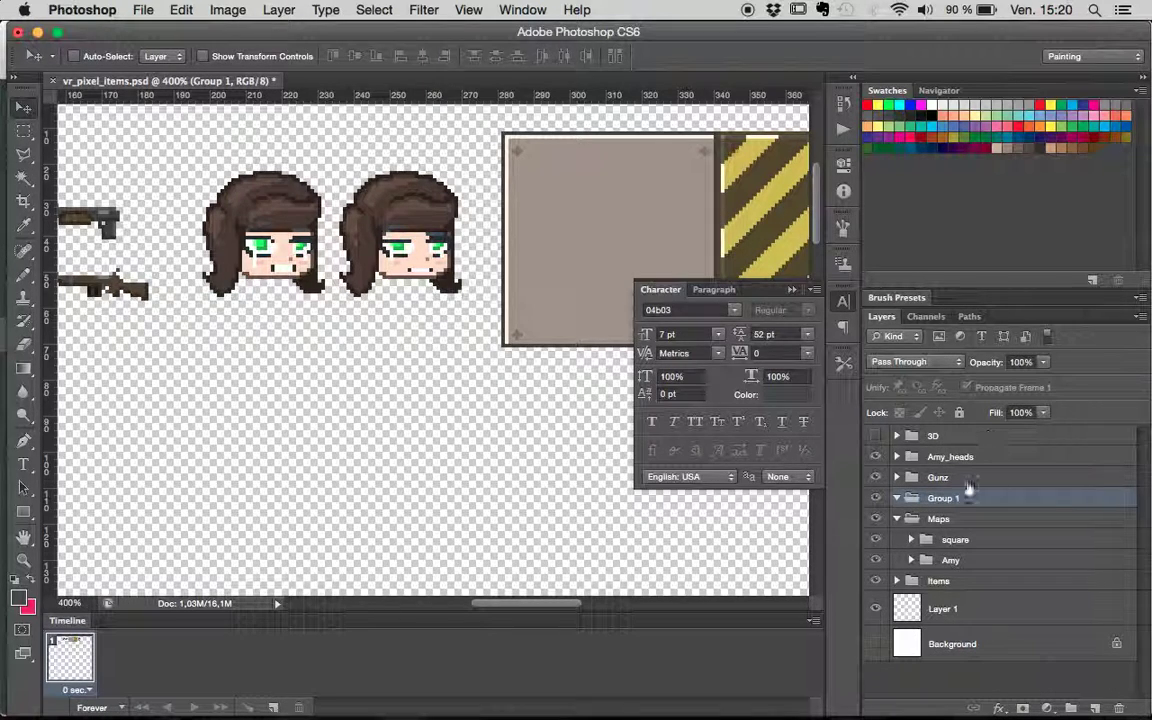
{"action": "double_click", "coordinate": [946, 497]}
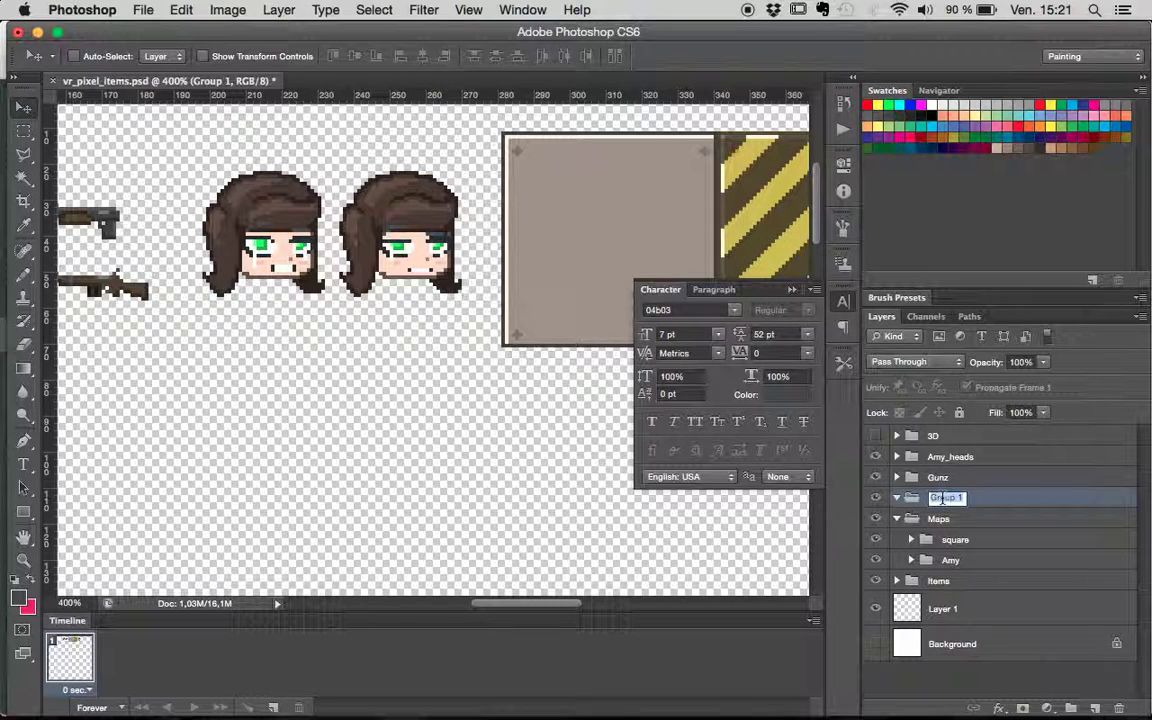
{"action": "type", "text": "nft"}
{"action": "key", "text": "Return"}
{"action": "left_click_drag", "start_coordinate": [912, 502], "coordinate": [948, 550]}
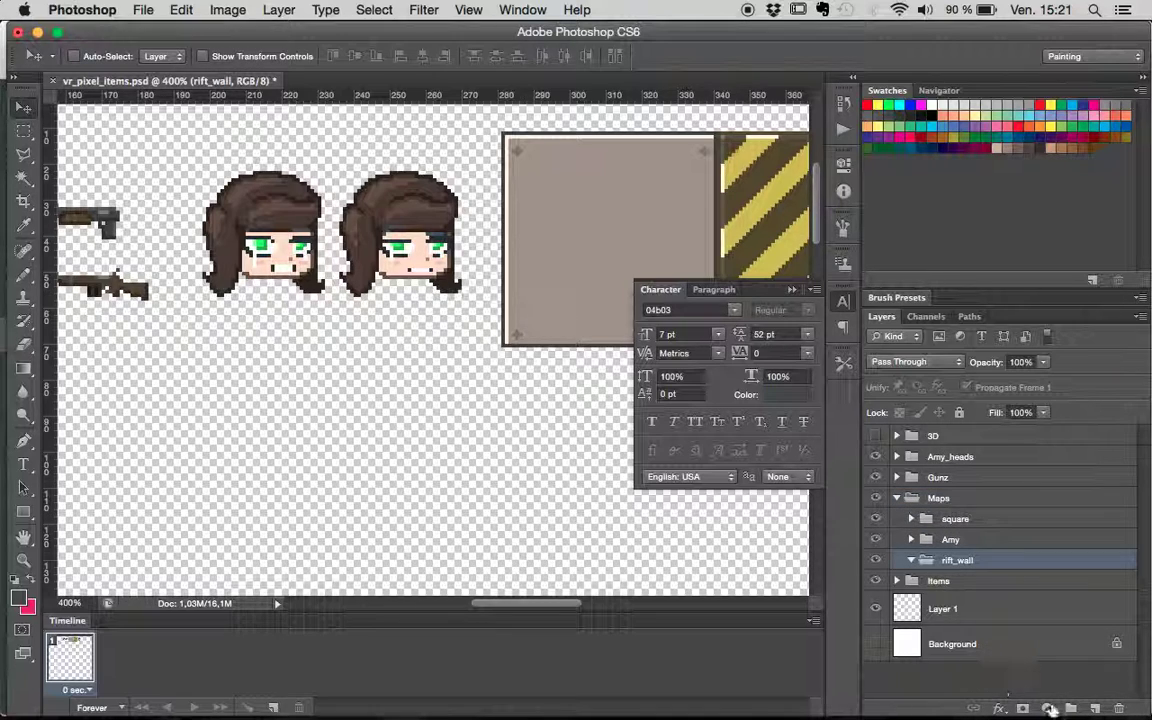
- Add a new layer named wall_rift inside the rift_wall group
{"action": "key", "text": "super+shift+alt+n"}
{"action": "double_click", "coordinate": [965, 588]}
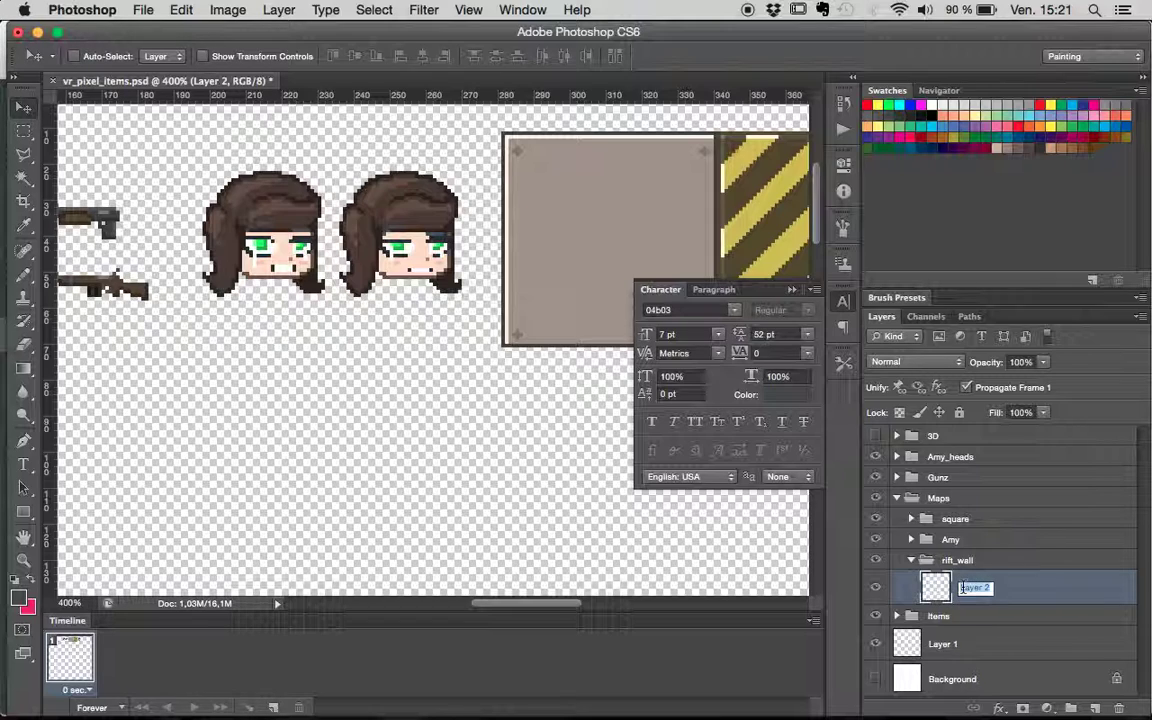
{"action": "type", "text": "wa"}
{"action": "type", "text": "ll_1"}
{"action": "type", "text": "ift"}
{"action": "key", "text": "Return"}
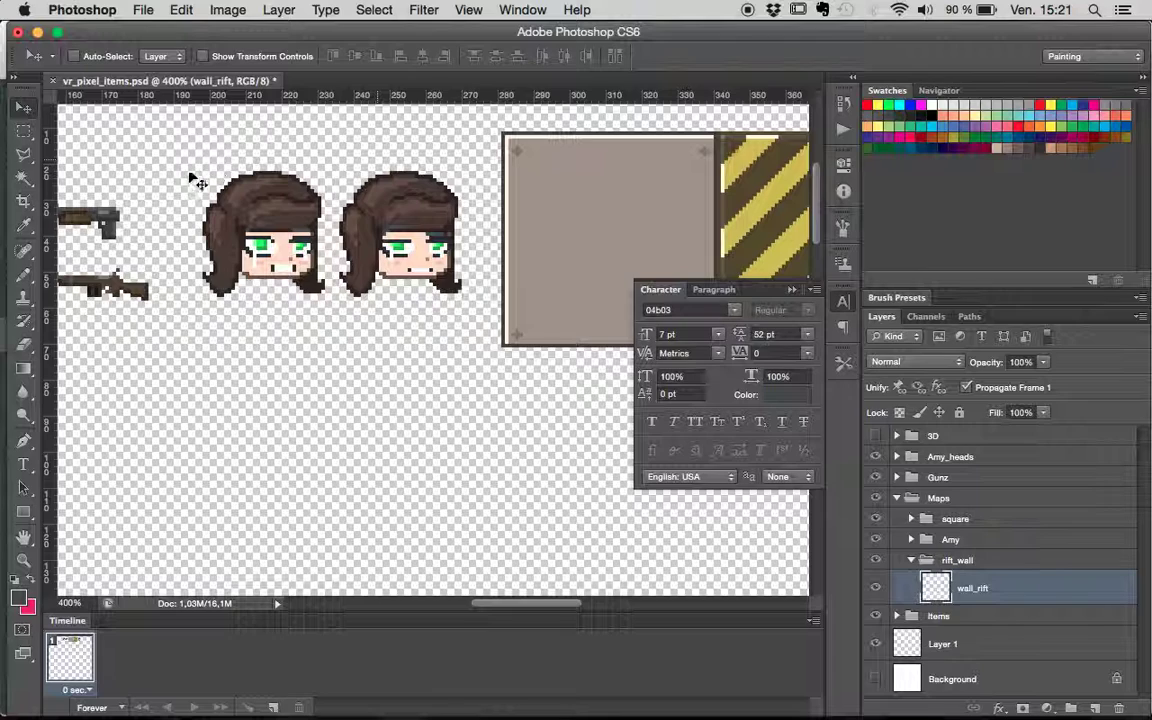
- Move rift_wall above the square group and draw a thin dark grey crack on the plain wall tile in the wall_rift layer
{"action": "left_click", "coordinate": [22, 273]}
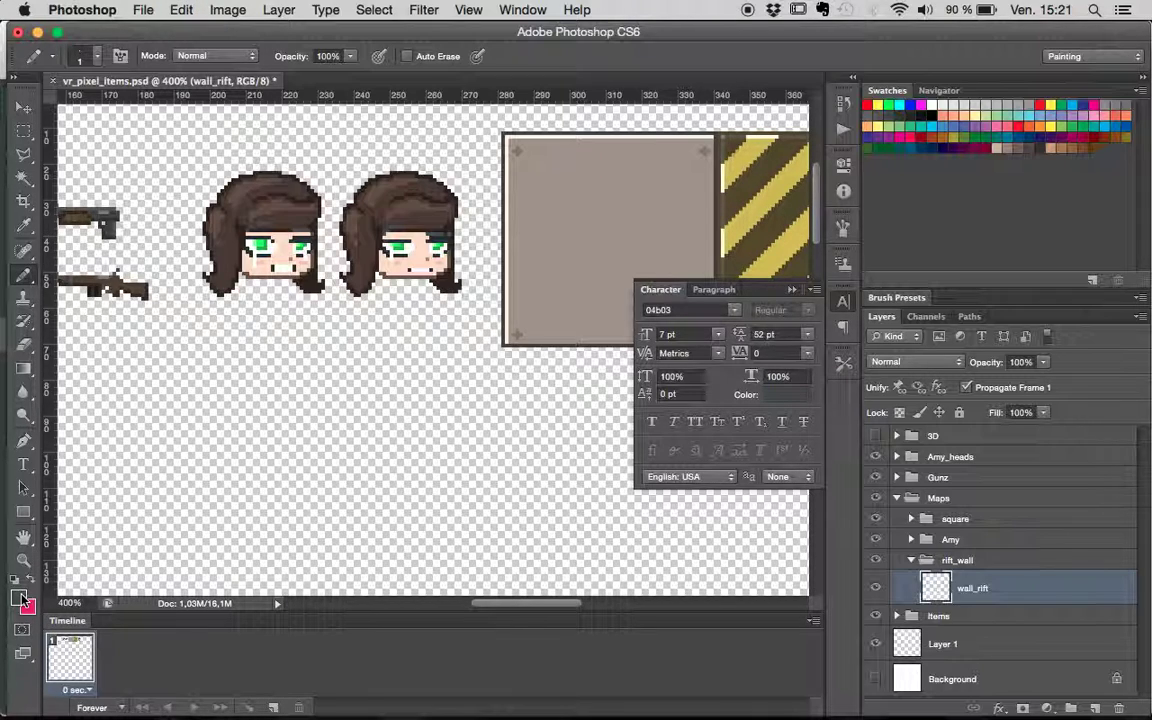
{"action": "left_click_drag", "start_coordinate": [957, 519], "coordinate": [957, 510]}
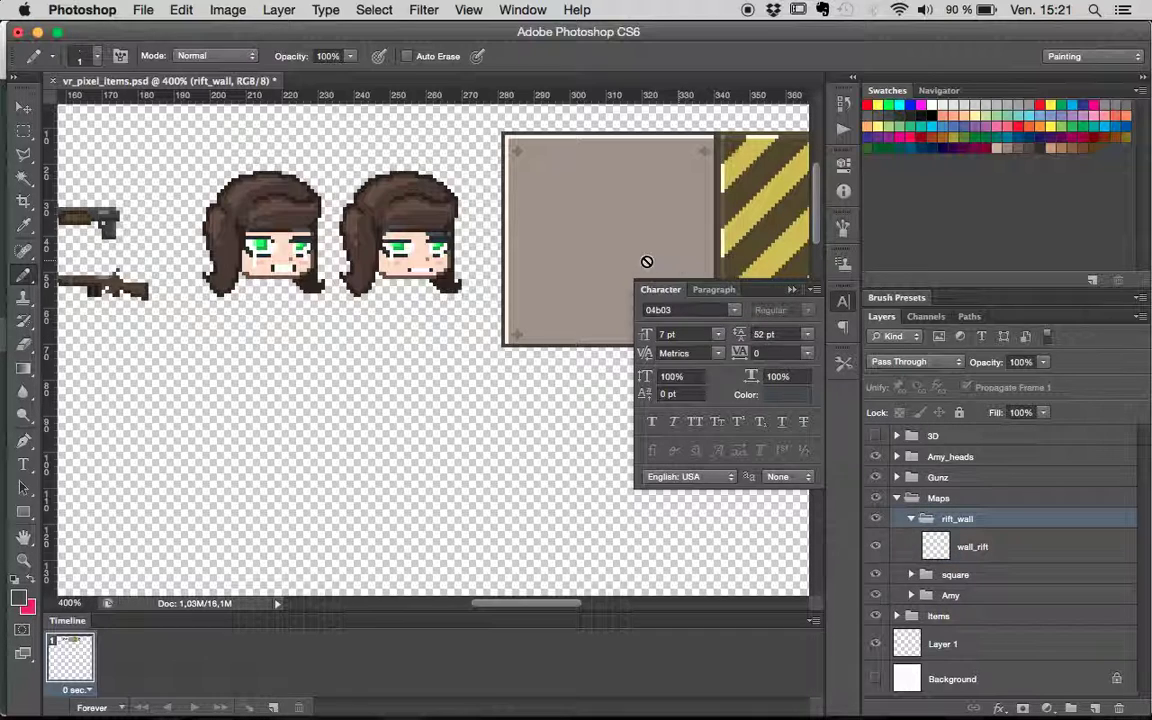
{"action": "key", "text": "alt+bracketleft"}
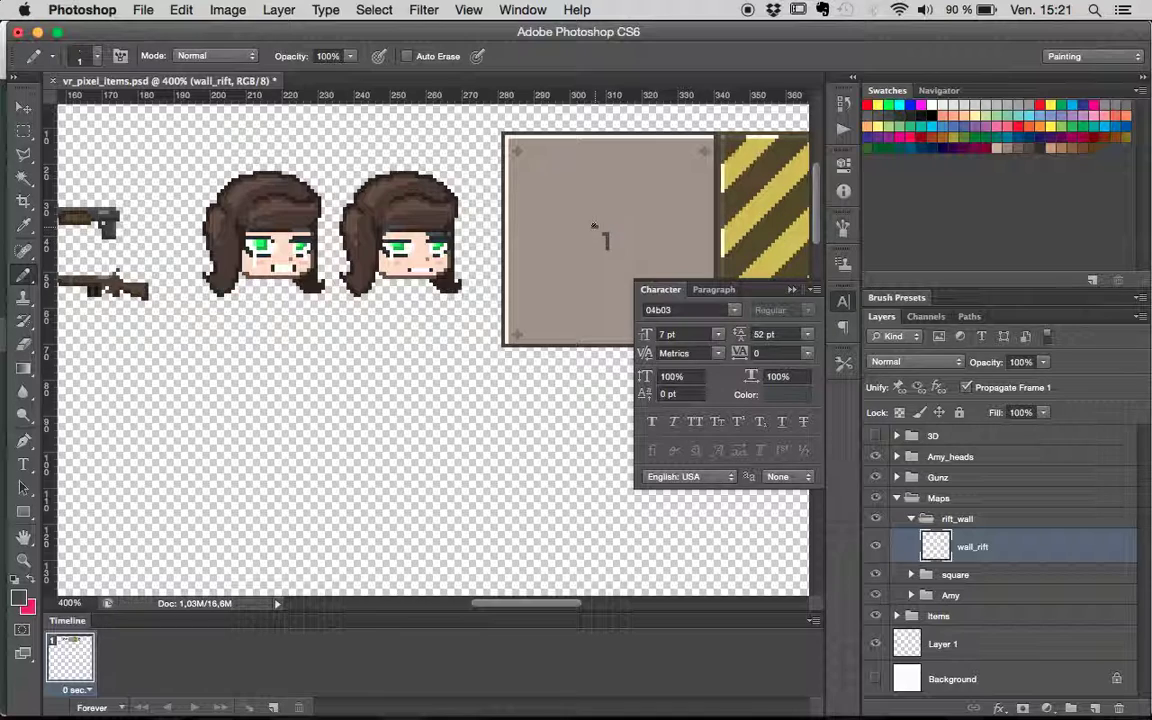
{"action": "left_click_drag", "start_coordinate": [588, 205], "coordinate": [588, 211]}
{"action": "left_click", "coordinate": [594, 219]}
{"action": "left_click", "coordinate": [600, 230]}
{"action": "left_click", "coordinate": [608, 250]}
{"action": "left_click", "coordinate": [585, 203]}
{"action": "left_click", "coordinate": [582, 198]}
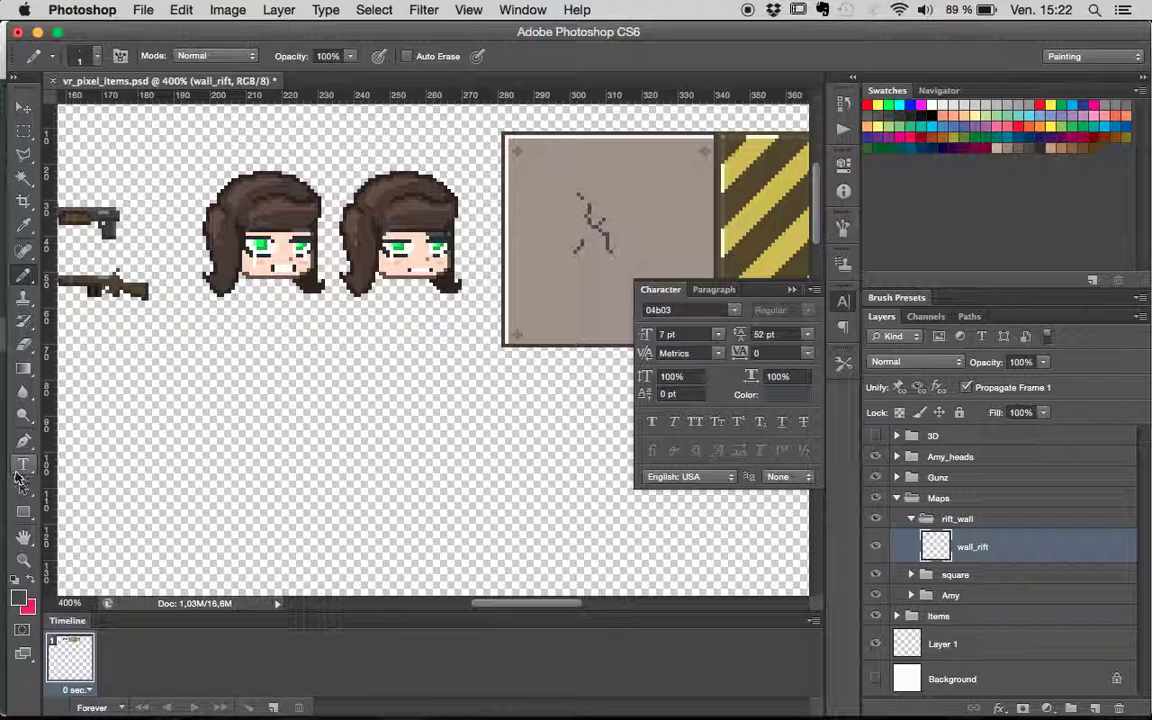
- Set the foreground colour to white
{"action": "left_click", "coordinate": [18, 598]}
{"action": "left_click", "coordinate": [638, 410]}
{"action": "left_click_drag", "start_coordinate": [638, 410], "coordinate": [635, 368]}
{"action": "left_click", "coordinate": [1060, 362]}
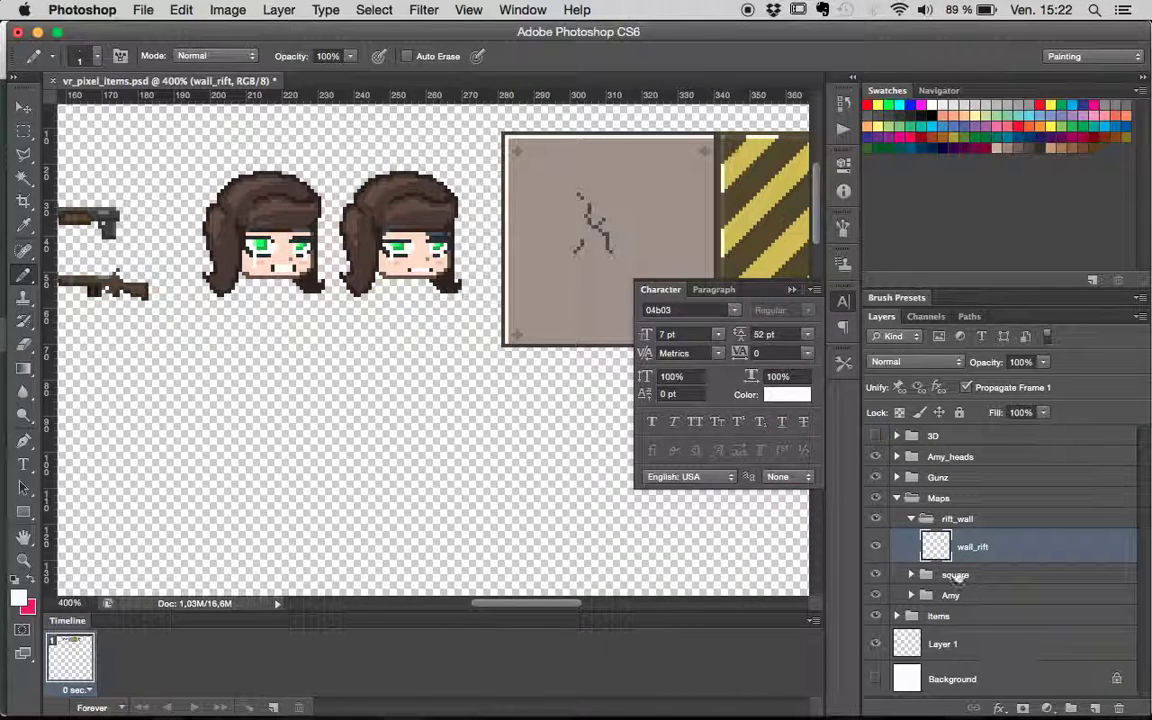
- Add a new layer above wall_rift and name it shadows
{"action": "key", "text": "super+alt+shift+n"}
{"action": "double_click", "coordinate": [972, 548]}
{"action": "type", "text": "shadows"}
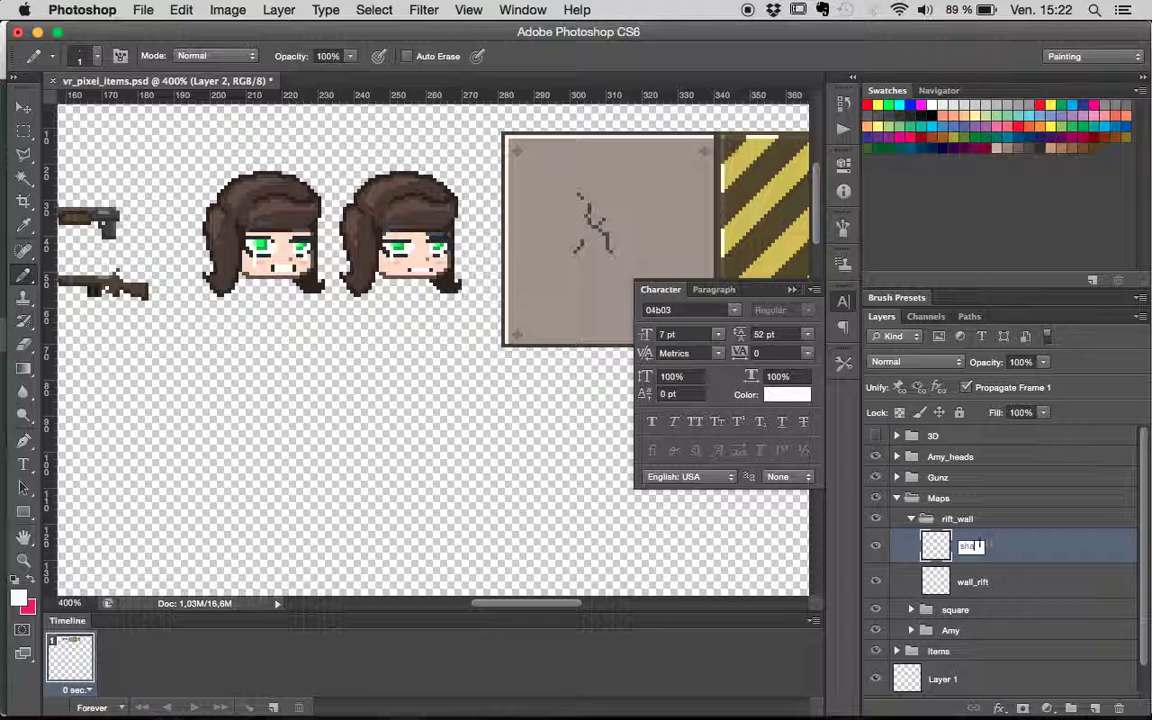
{"action": "key", "text": "Return"}
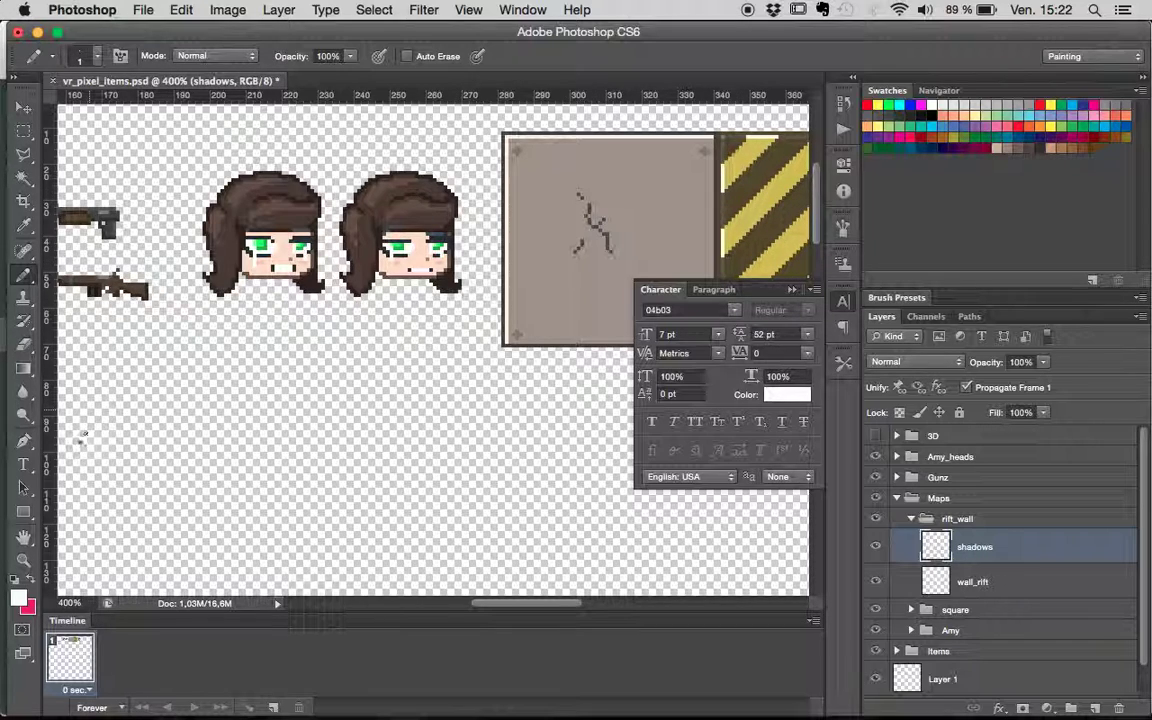
- Set the foreground colour to black #000000 and draw shadow pixels along the wall crack on the shadows layer
{"action": "left_click", "coordinate": [17, 597]}
{"action": "left_click_drag", "start_coordinate": [655, 551], "coordinate": [633, 596]}
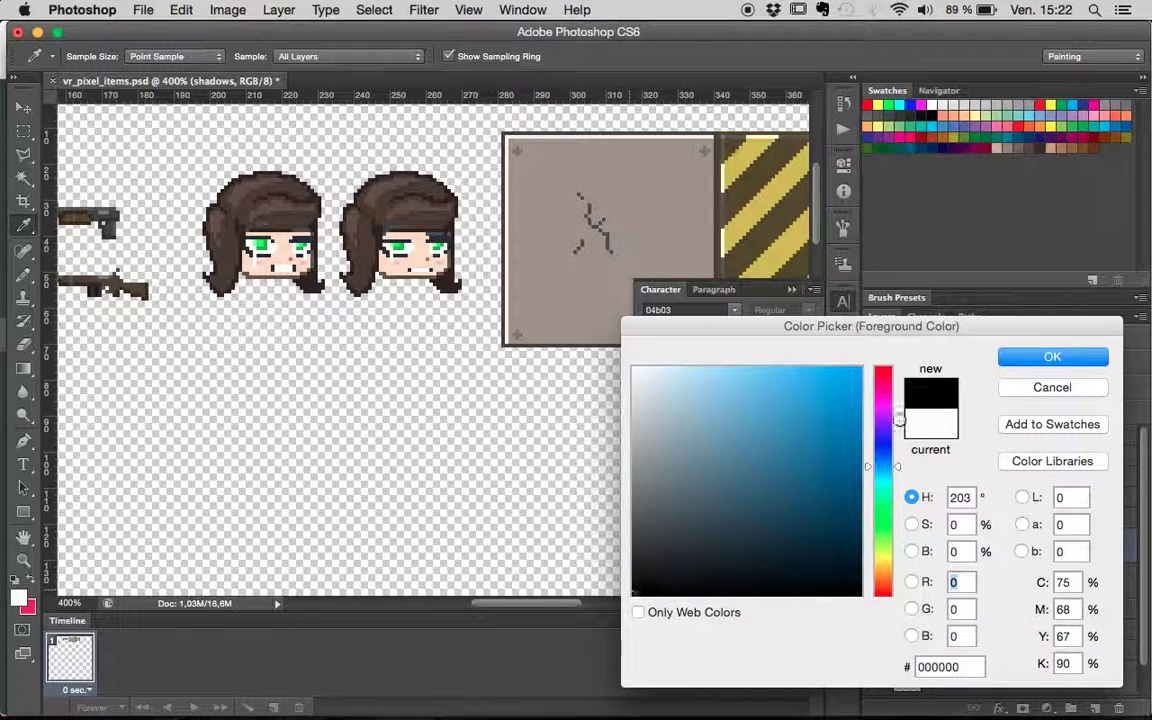
{"action": "left_click", "coordinate": [1052, 356]}
{"action": "left_click", "coordinate": [594, 229]}
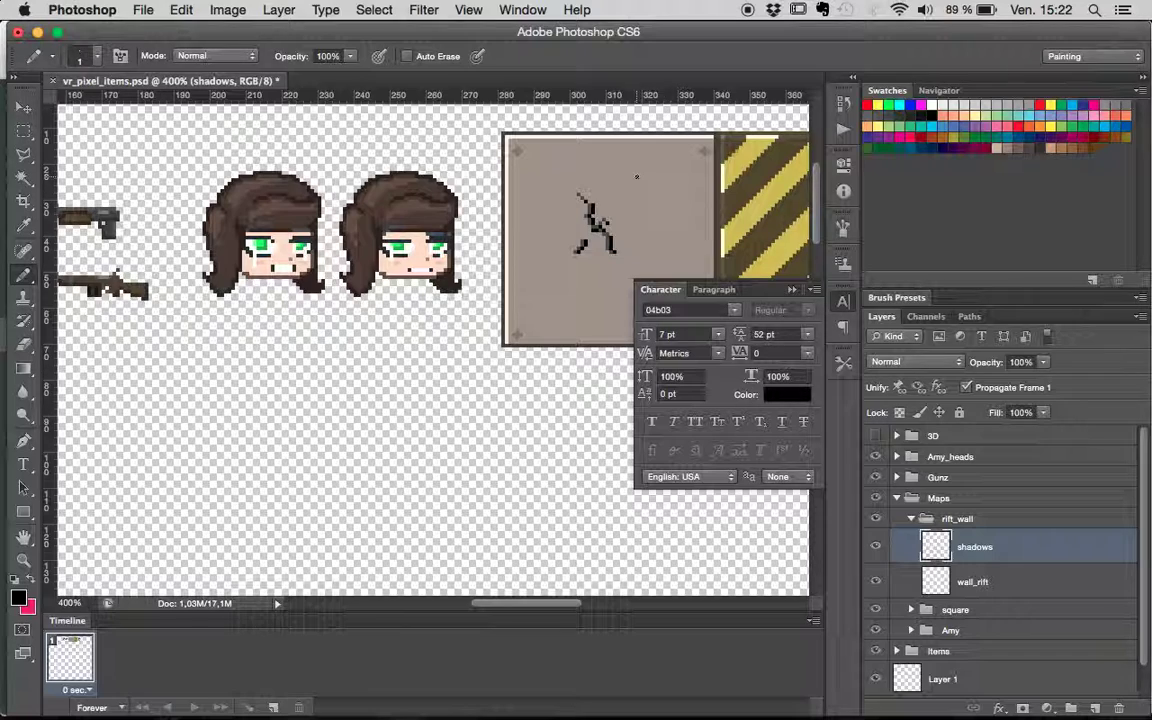
- Lower the shadows layer's opacity to 12% and go back to the Pencil tool
{"action": "left_click", "coordinate": [1040, 363]}
{"action": "left_click_drag", "start_coordinate": [988, 383], "coordinate": [970, 387]}
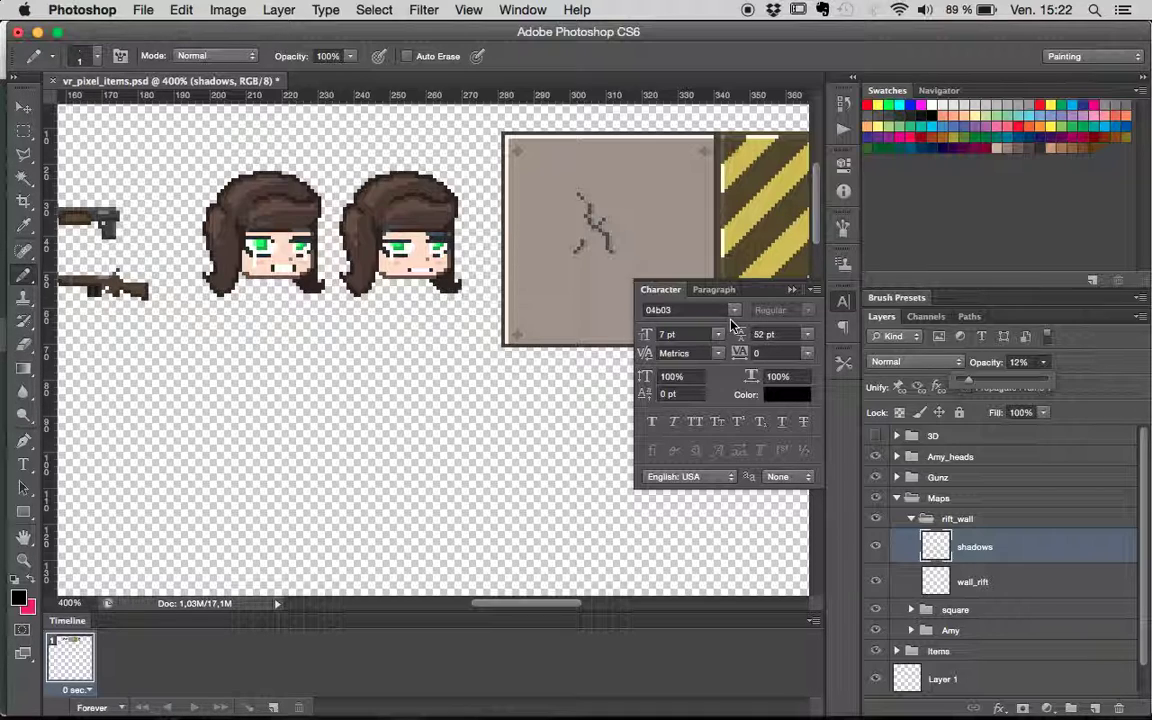
{"action": "left_click", "coordinate": [13, 111]}
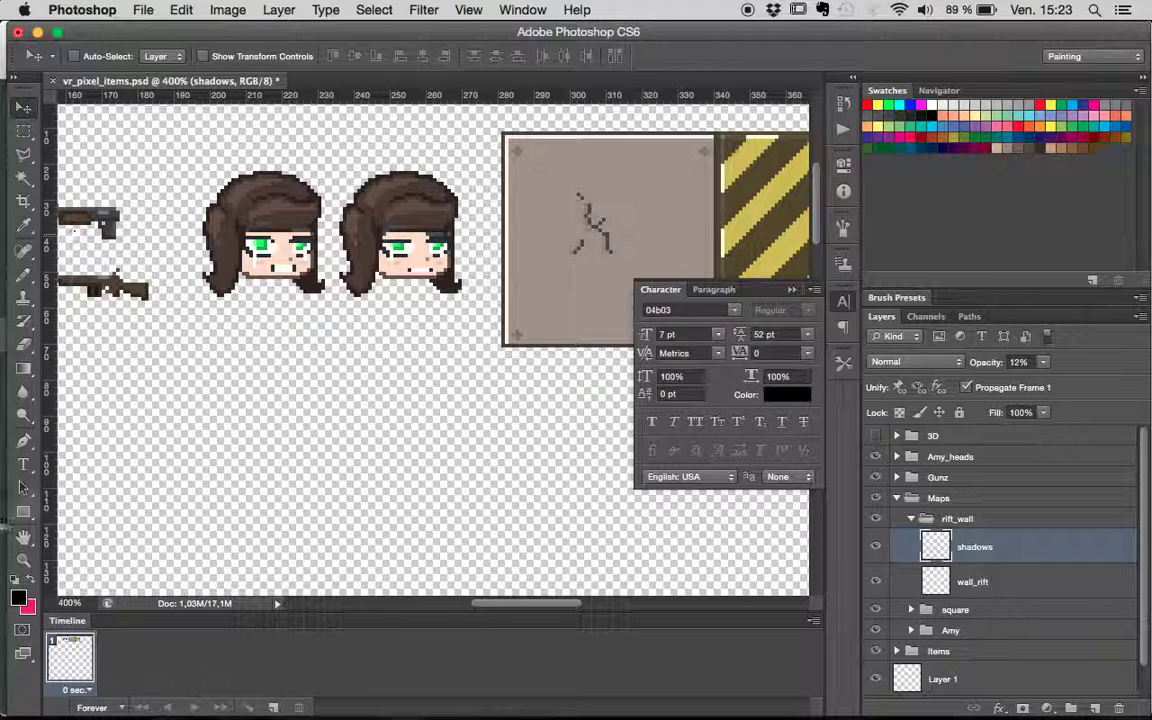
{"action": "left_click", "coordinate": [24, 343]}
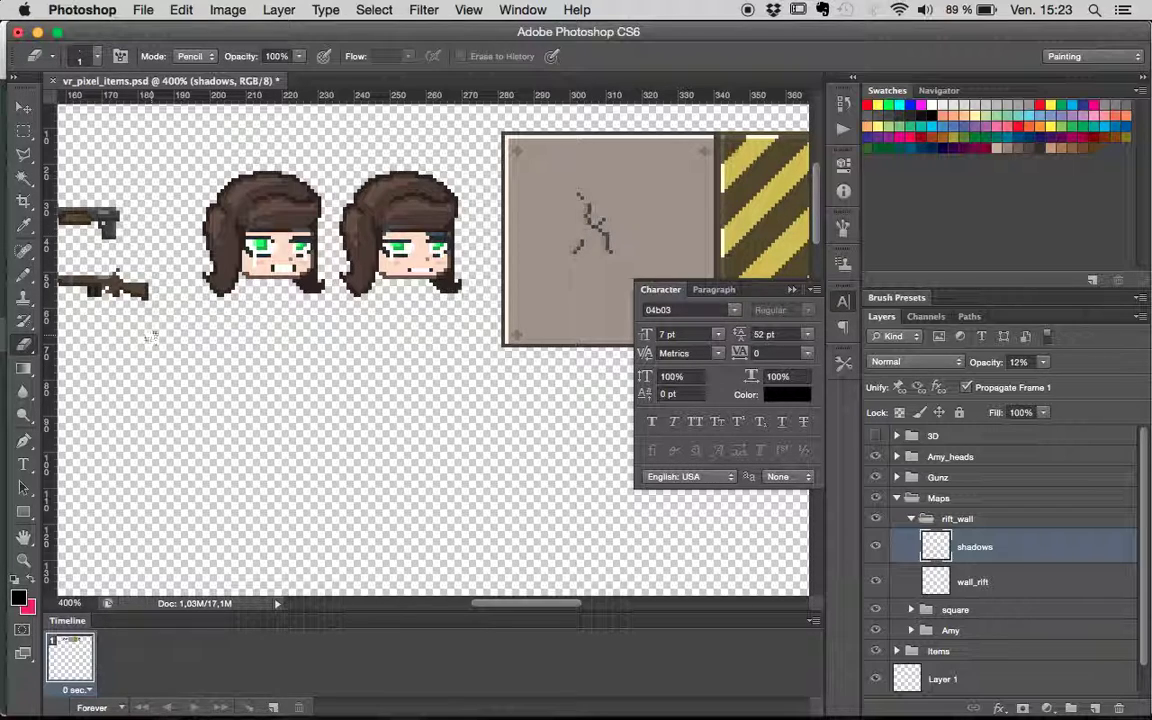
{"action": "left_click", "coordinate": [24, 273]}
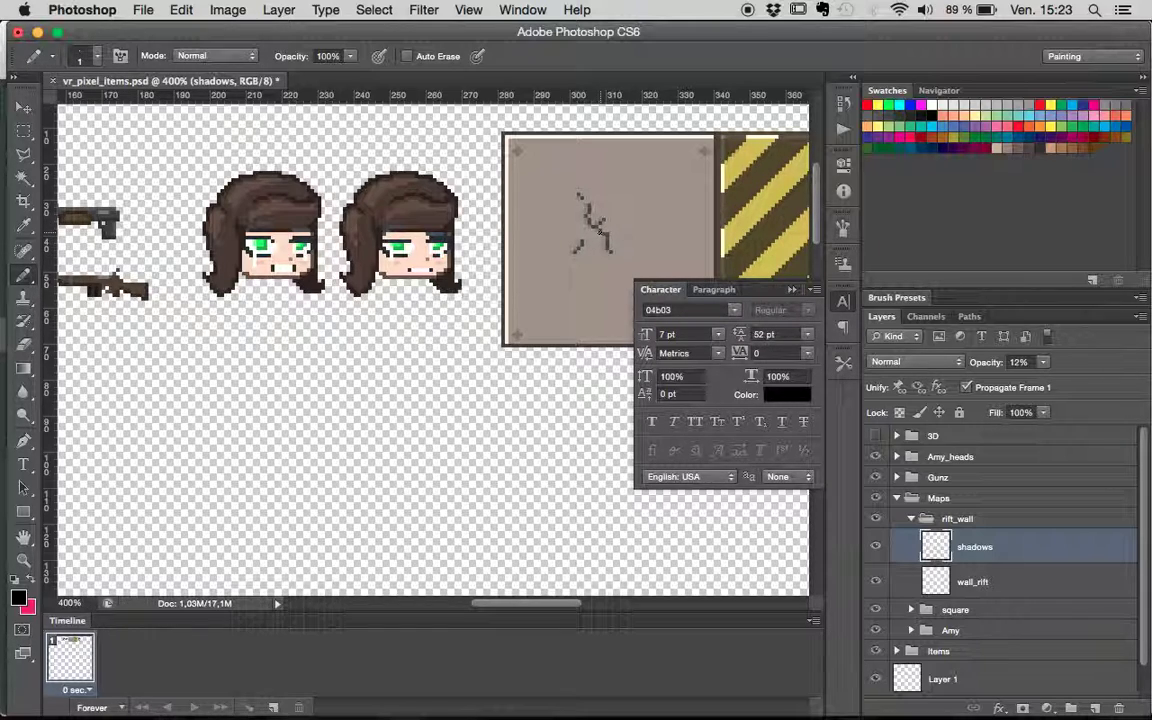
- Add a new layer above shadows in the rift_wall group and name it light
{"action": "key", "text": "super+alt+shift+n"}
{"action": "double_click", "coordinate": [968, 546]}
{"action": "type", "text": "ri"}
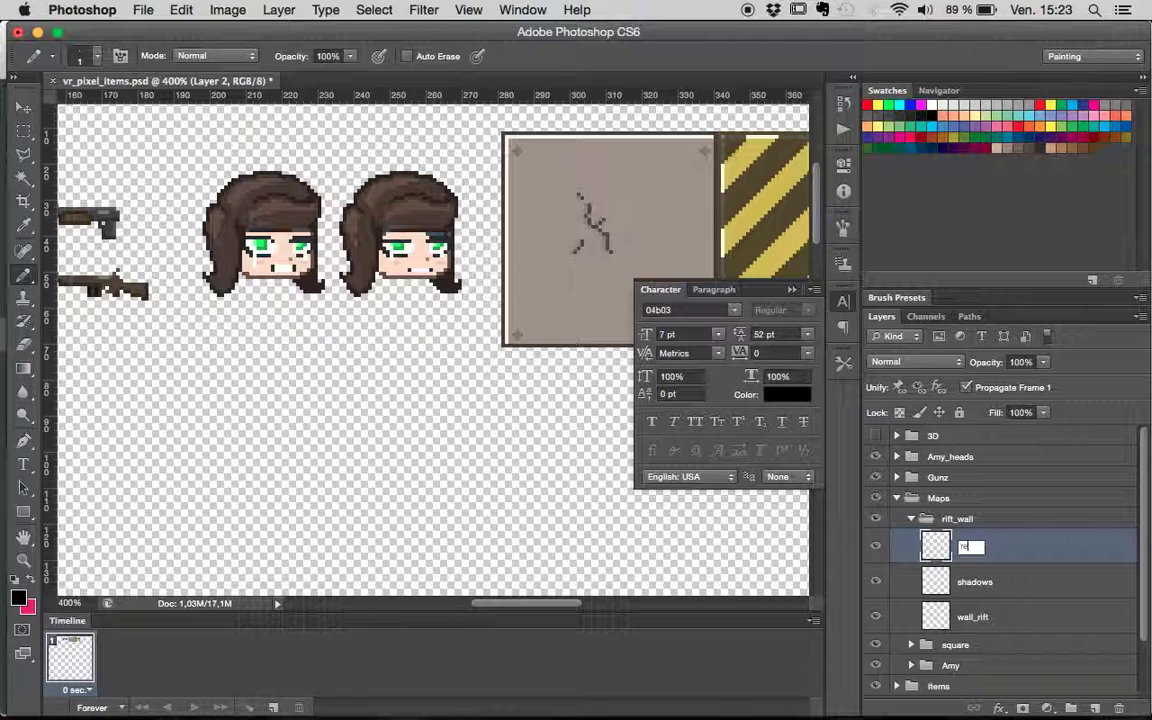
{"action": "type", "text": "ght"}
{"action": "key", "text": "Return"}
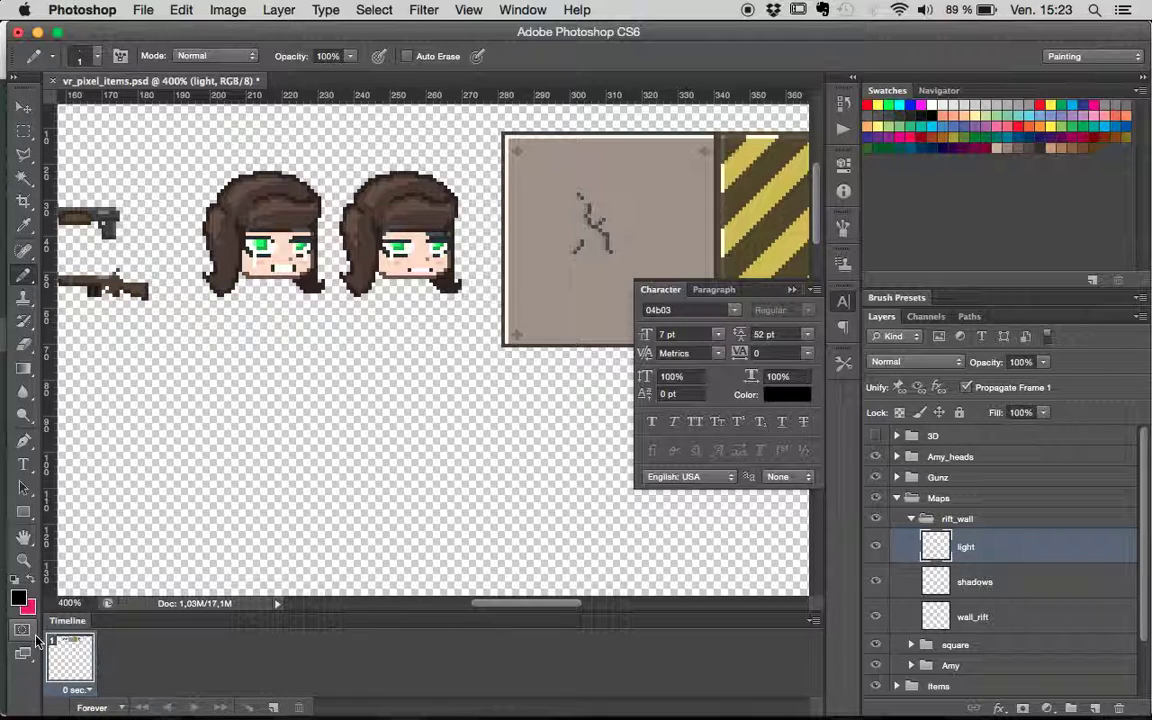
- Set the foreground colour to white #ffffff and draw highlight pixels along the wall crack on the light layer
{"action": "left_click", "coordinate": [18, 596]}
{"action": "left_click", "coordinate": [633, 369]}
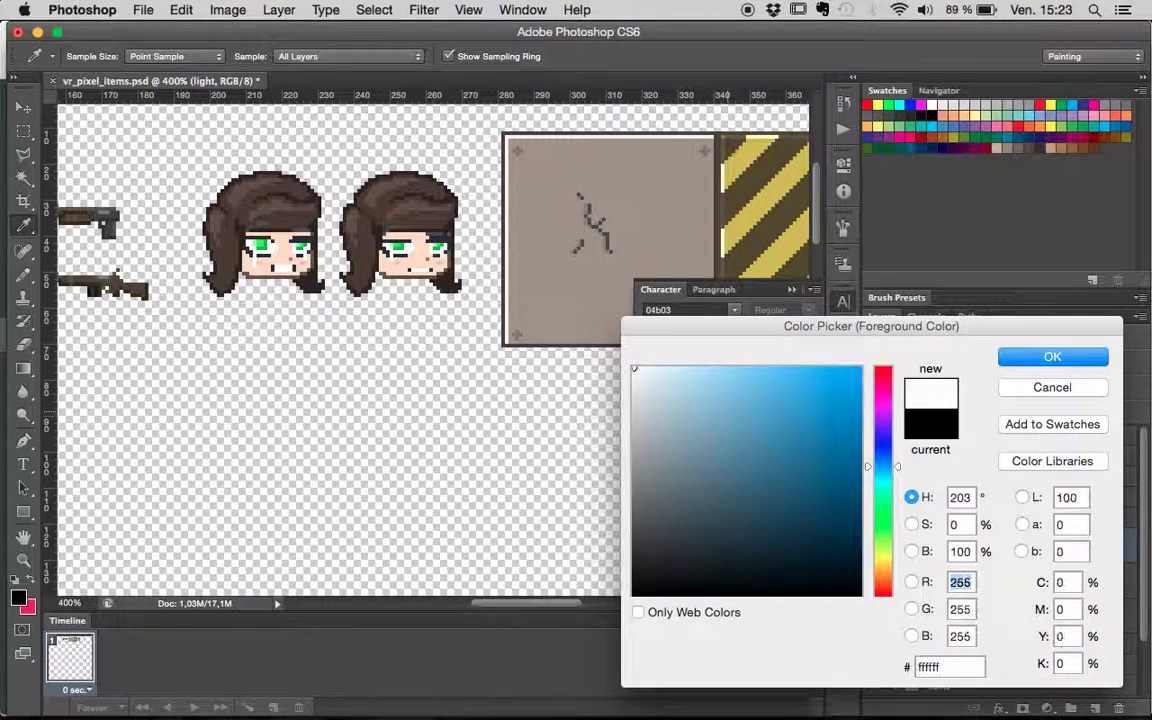
{"action": "left_click", "coordinate": [1050, 357]}
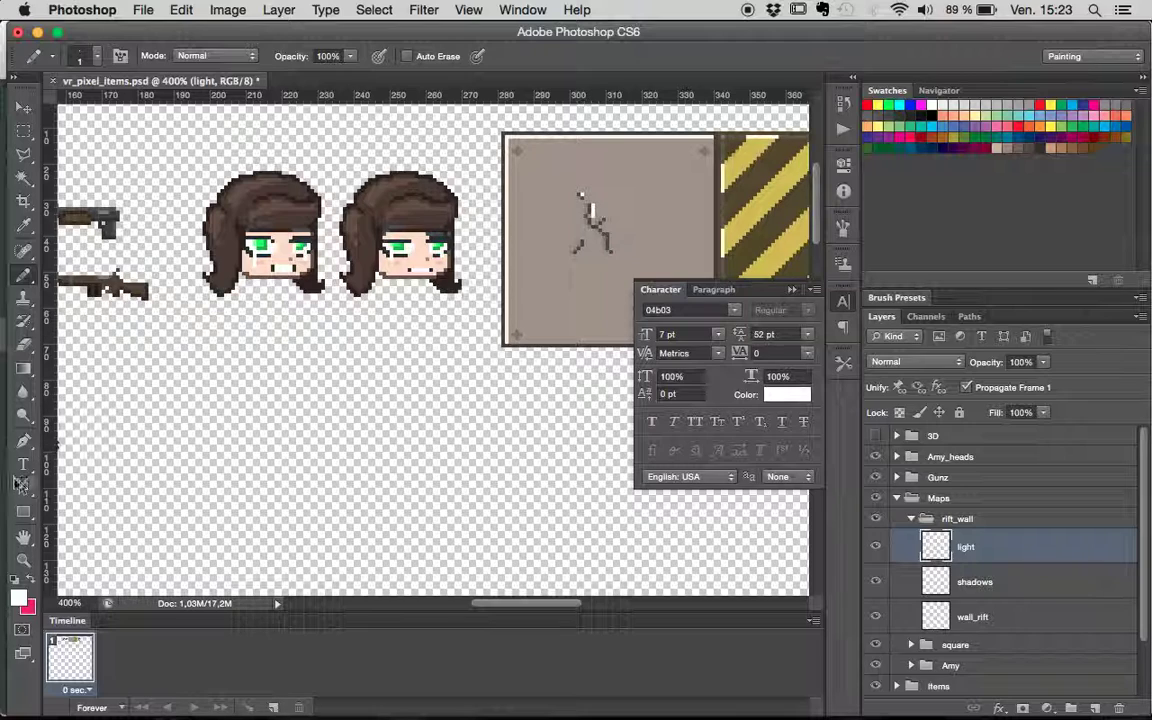
{"action": "left_click", "coordinate": [23, 343]}
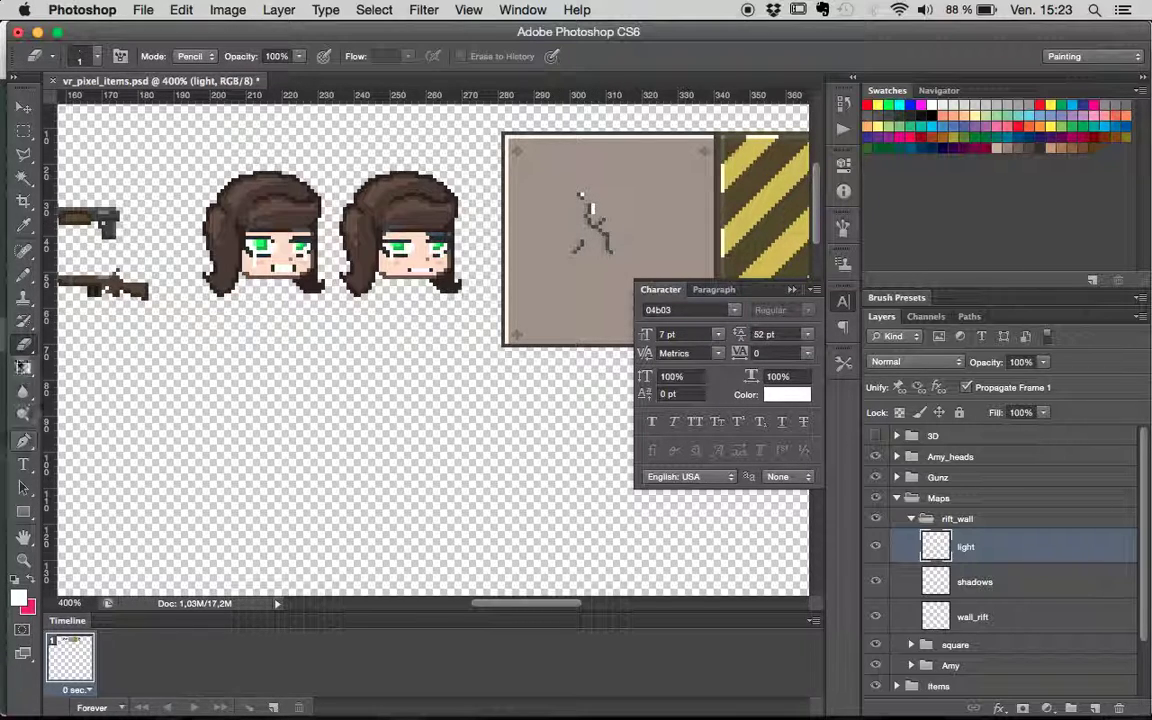
{"action": "left_click", "coordinate": [23, 272]}
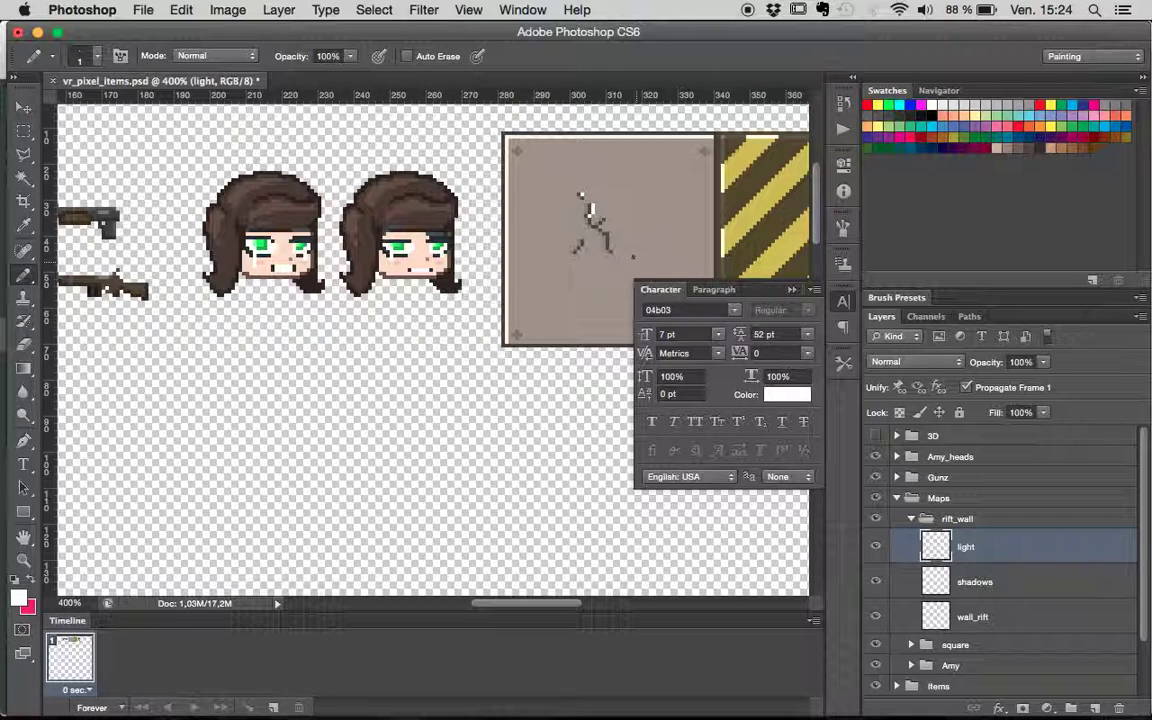
{"action": "left_click_drag", "start_coordinate": [604, 236], "coordinate": [611, 251]}
{"action": "left_click", "coordinate": [24, 107]}
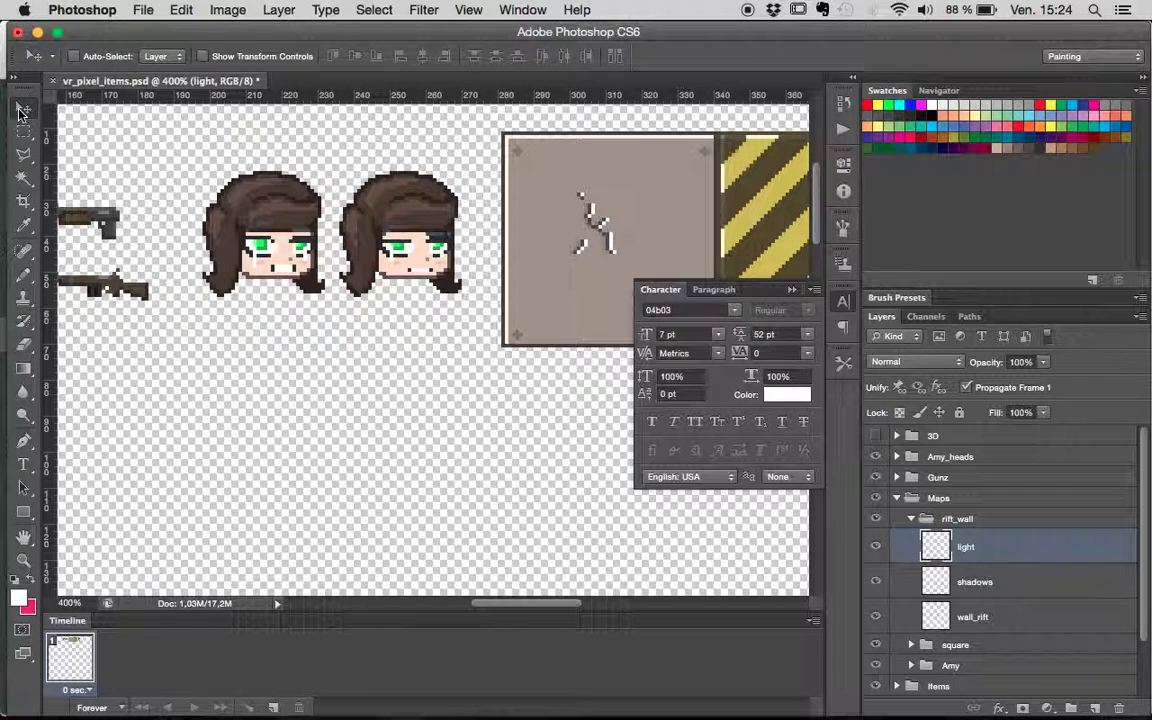
- Lower the light layer's opacity to 9%
{"action": "key", "text": "super+minus"}
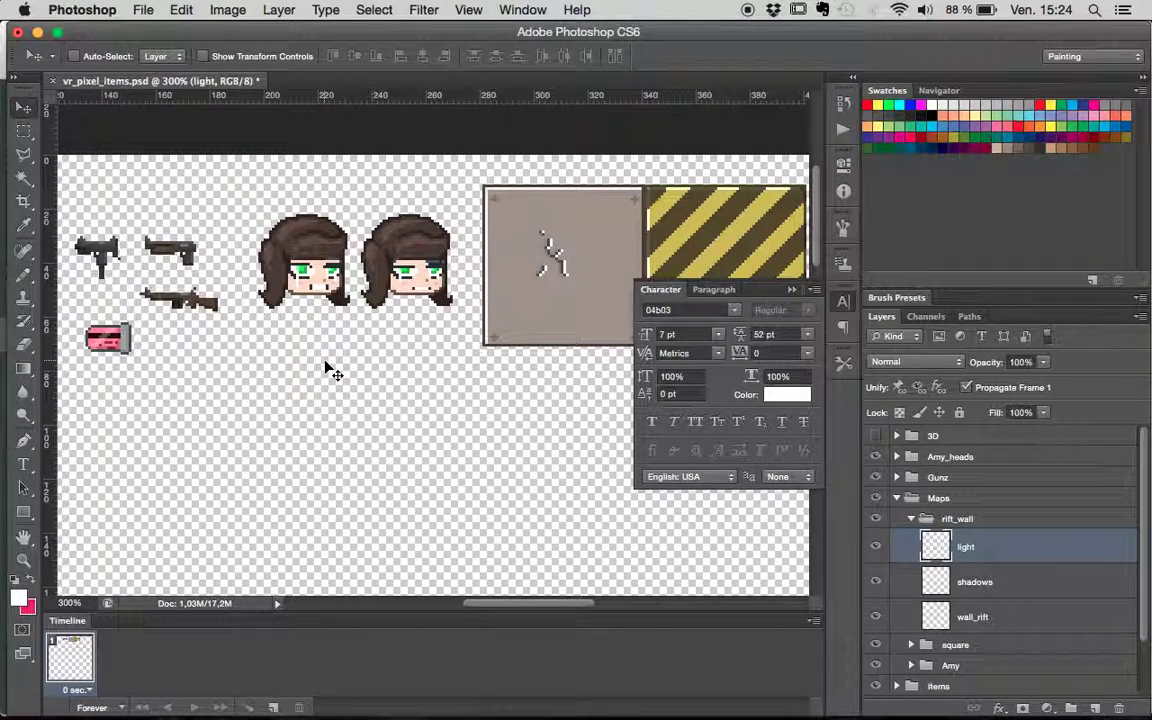
{"action": "left_click", "coordinate": [1042, 364]}
{"action": "left_click_drag", "start_coordinate": [998, 385], "coordinate": [965, 386]}
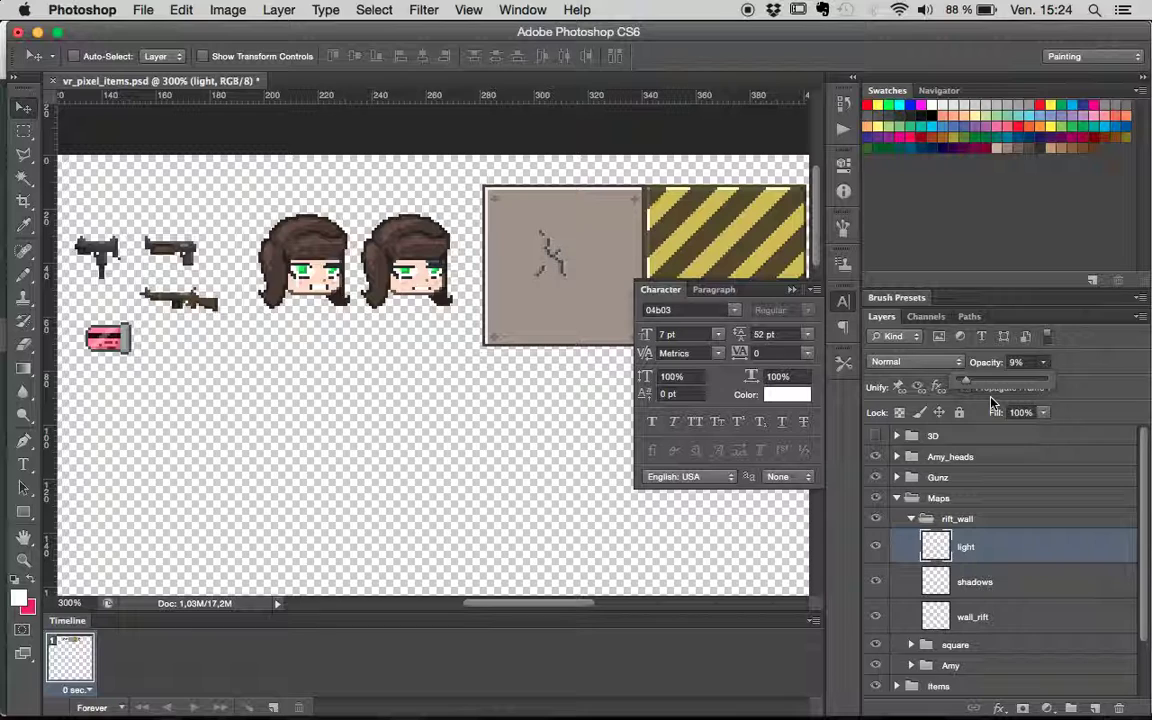
{"action": "left_click", "coordinate": [992, 402]}
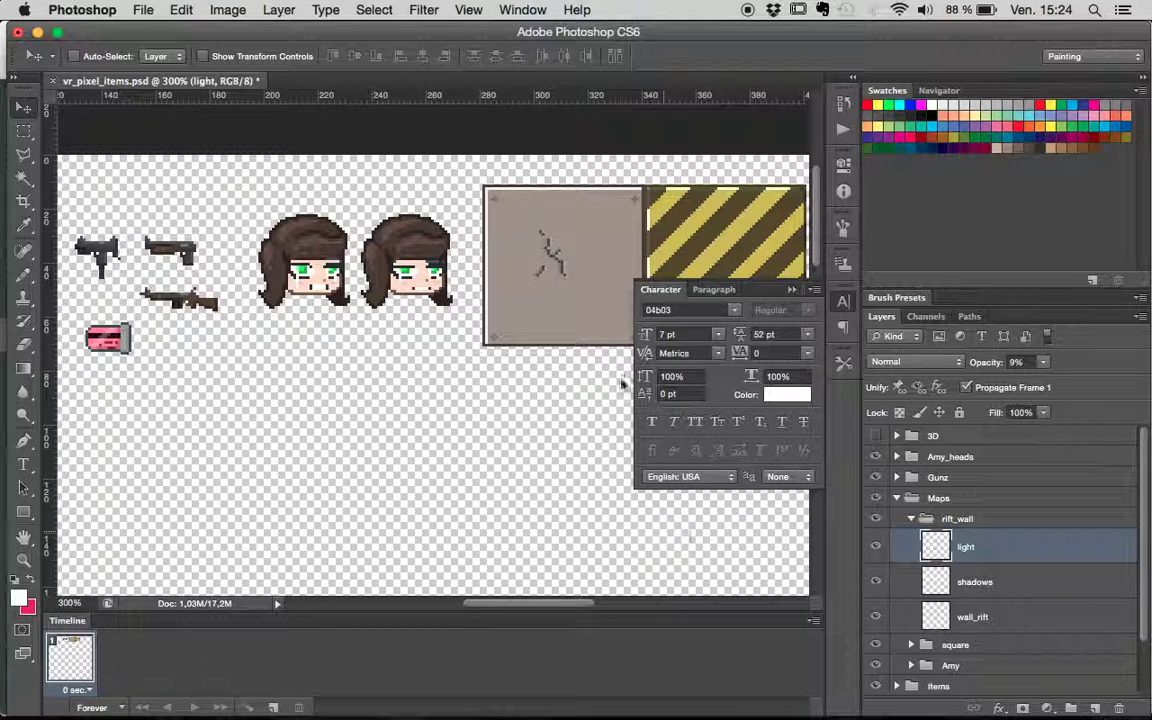
- Collapse the rift_wall group and move the whole crack off the wall tile to just below the pink pass card
{"action": "left_click", "coordinate": [912, 520]}
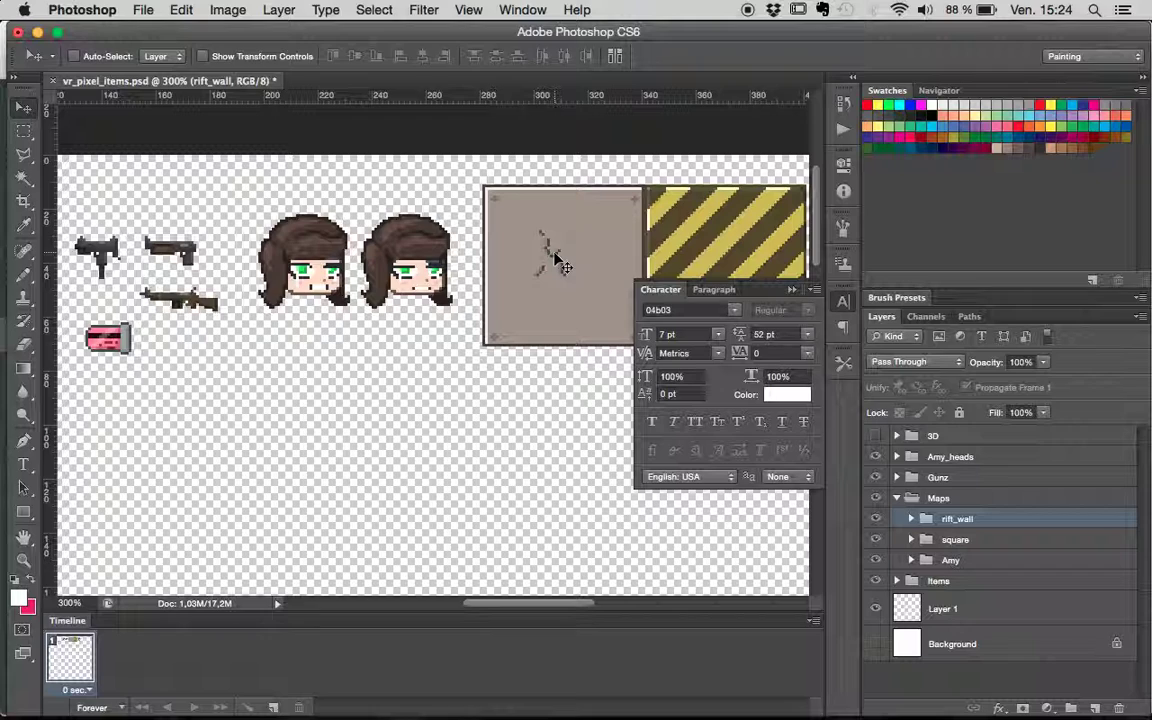
{"action": "left_click_drag", "start_coordinate": [557, 258], "coordinate": [113, 395]}
{"action": "left_click_drag", "start_coordinate": [118, 338], "coordinate": [118, 338]}
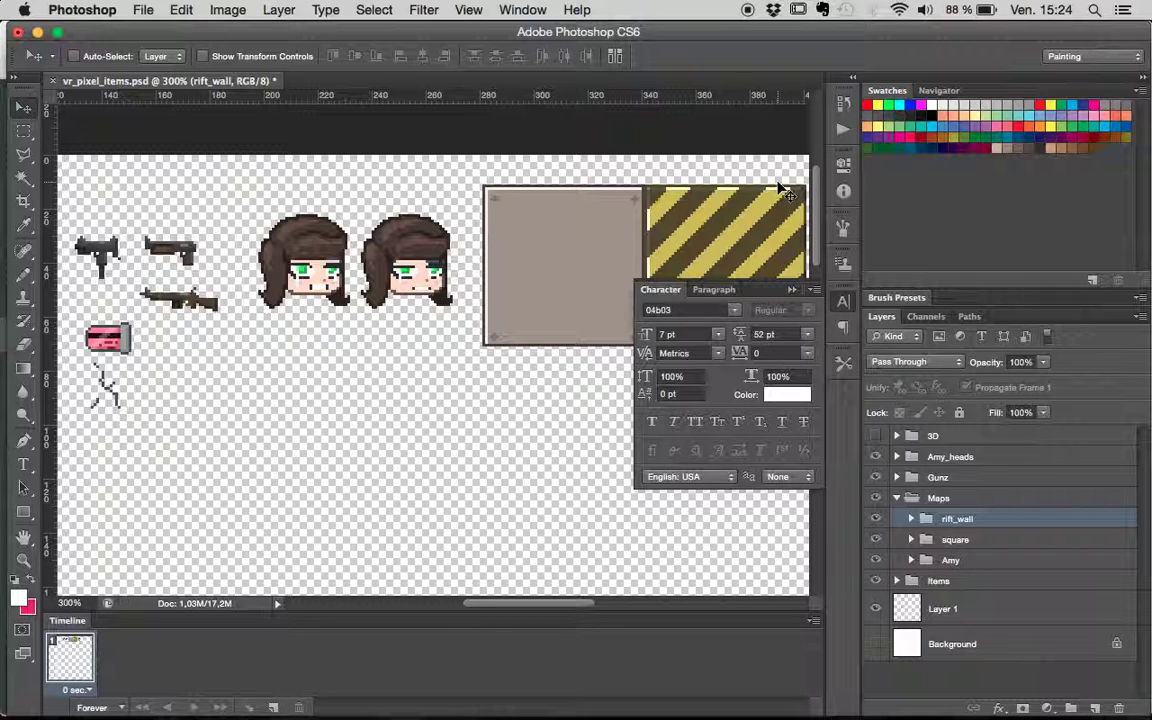
- Switch to Evernote and check the graphic assets list in the TFW No VR Todo note, highlighting the painting entry
{"action": "key", "text": "super+Tab"}
{"action": "key", "text": "super+Tab"}
{"action": "key", "text": "super+Tab"}
{"action": "key", "text": "super+Tab"}
{"action": "key", "text": "super+Tab"}
{"action": "key", "text": "super+Tab"}
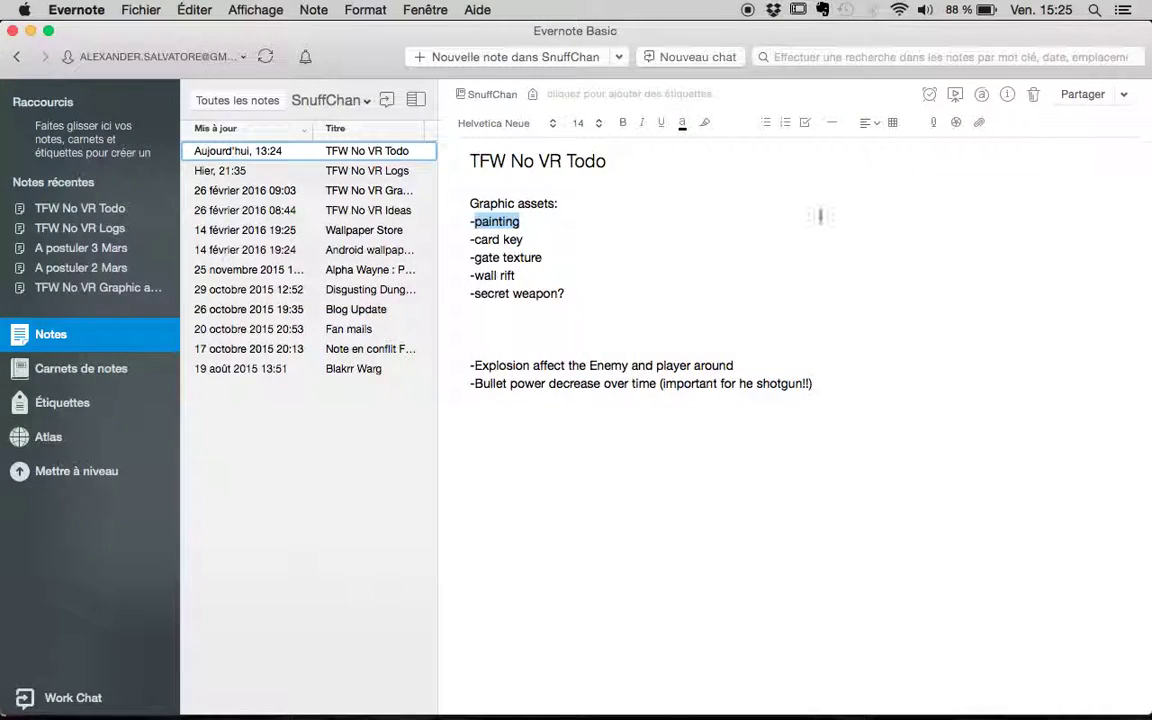
{"action": "left_click", "coordinate": [540, 276]}
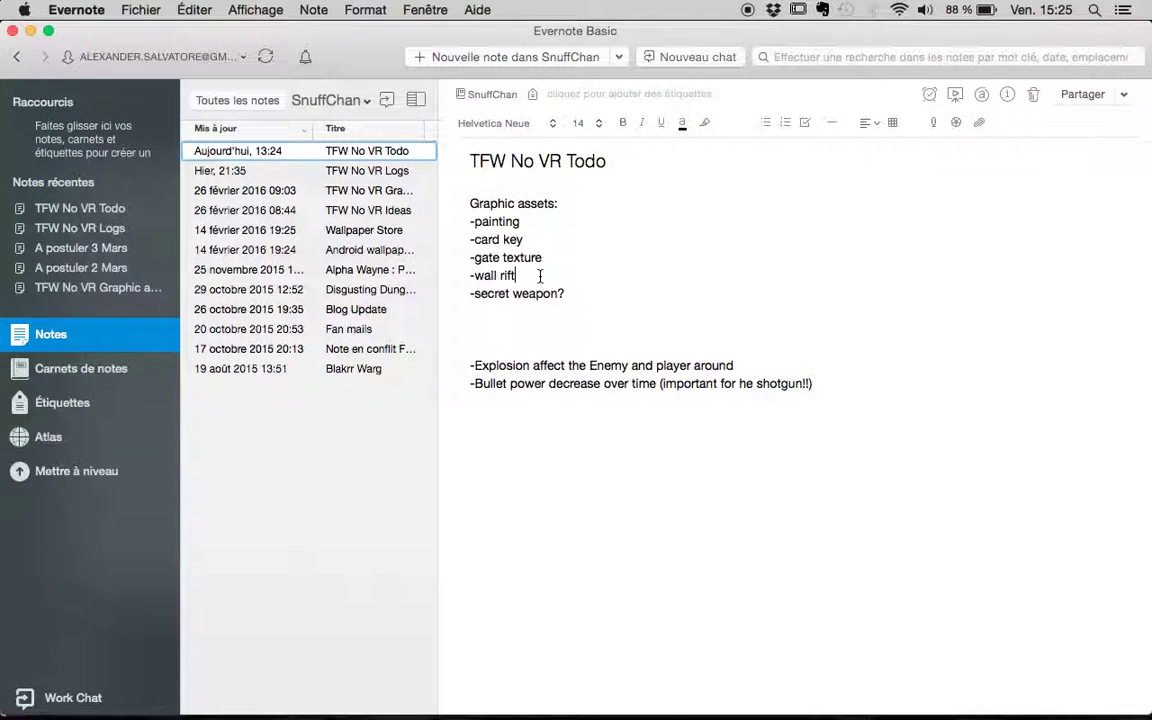
{"action": "left_click_drag", "start_coordinate": [474, 223], "coordinate": [546, 224]}
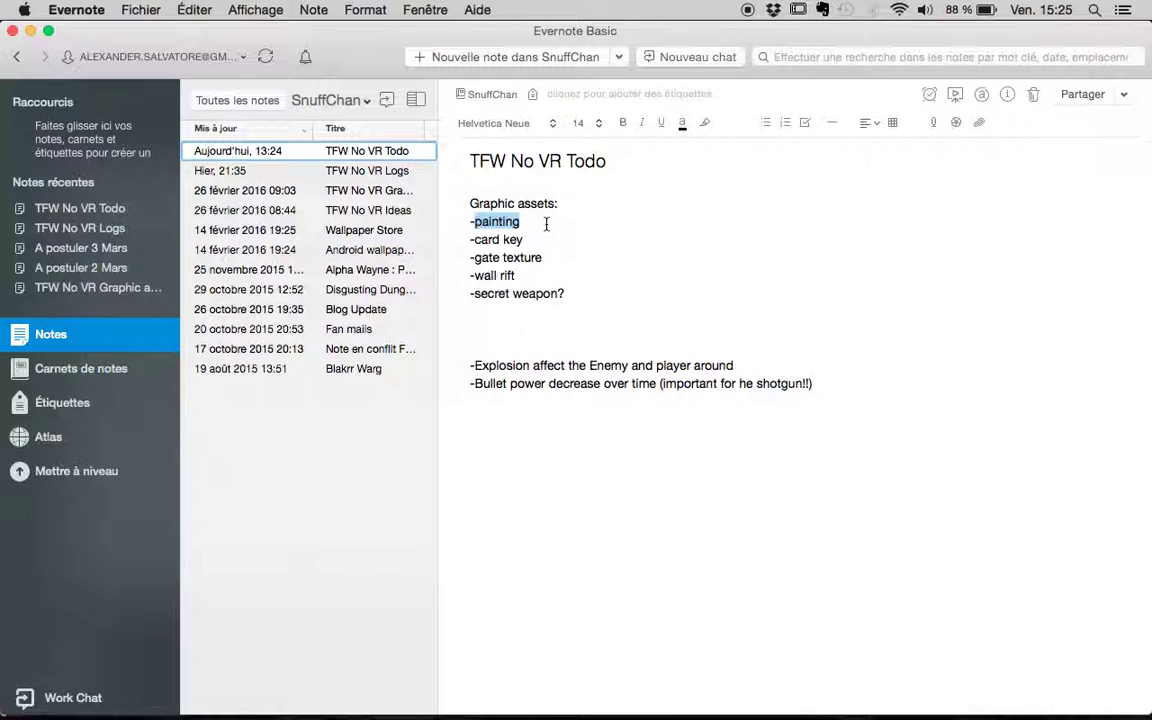
- Switch to Chrome and replace the previous Google Images query with a search for "kin jong un"
{"action": "key", "text": "super+Tab"}
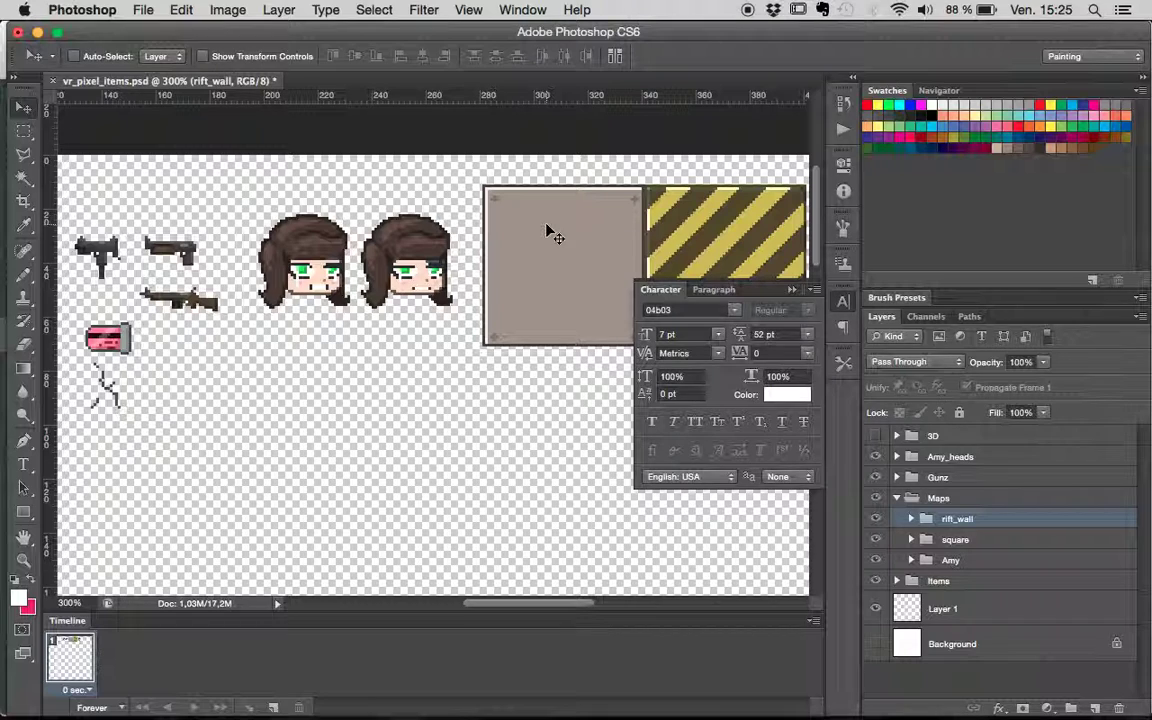
{"action": "scroll", "coordinate": [548, 233], "scroll_direction": "left", "scroll_amount": 3}
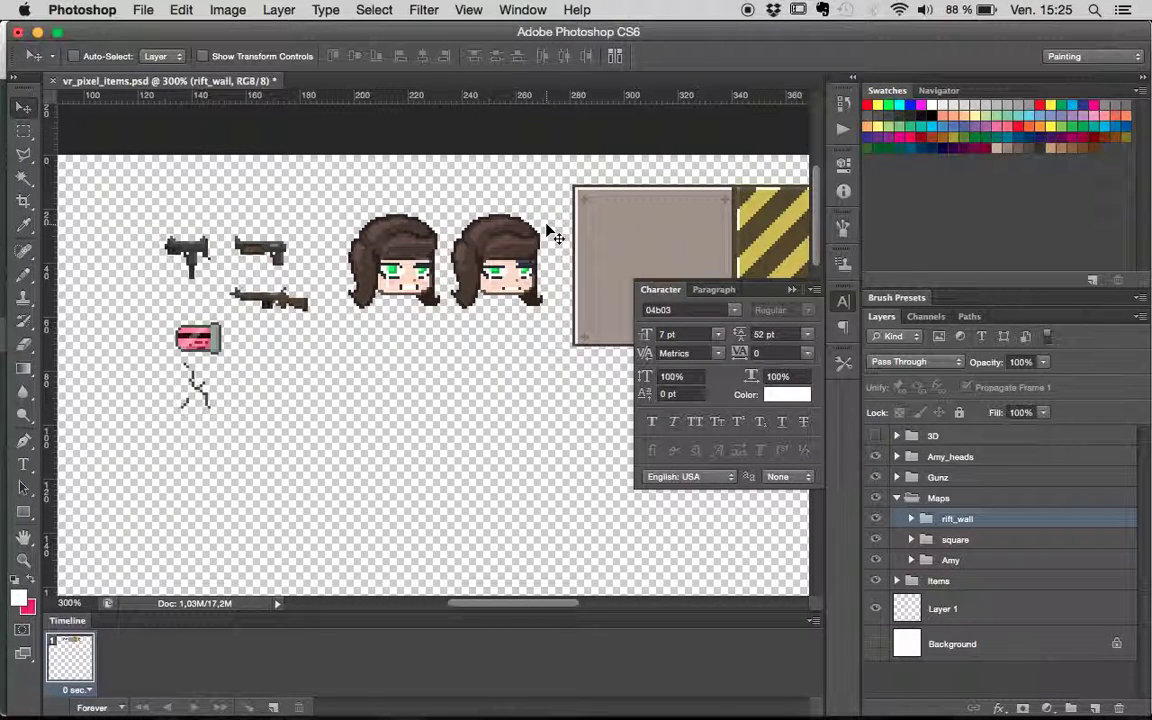
{"action": "key", "text": "super+Tab"}
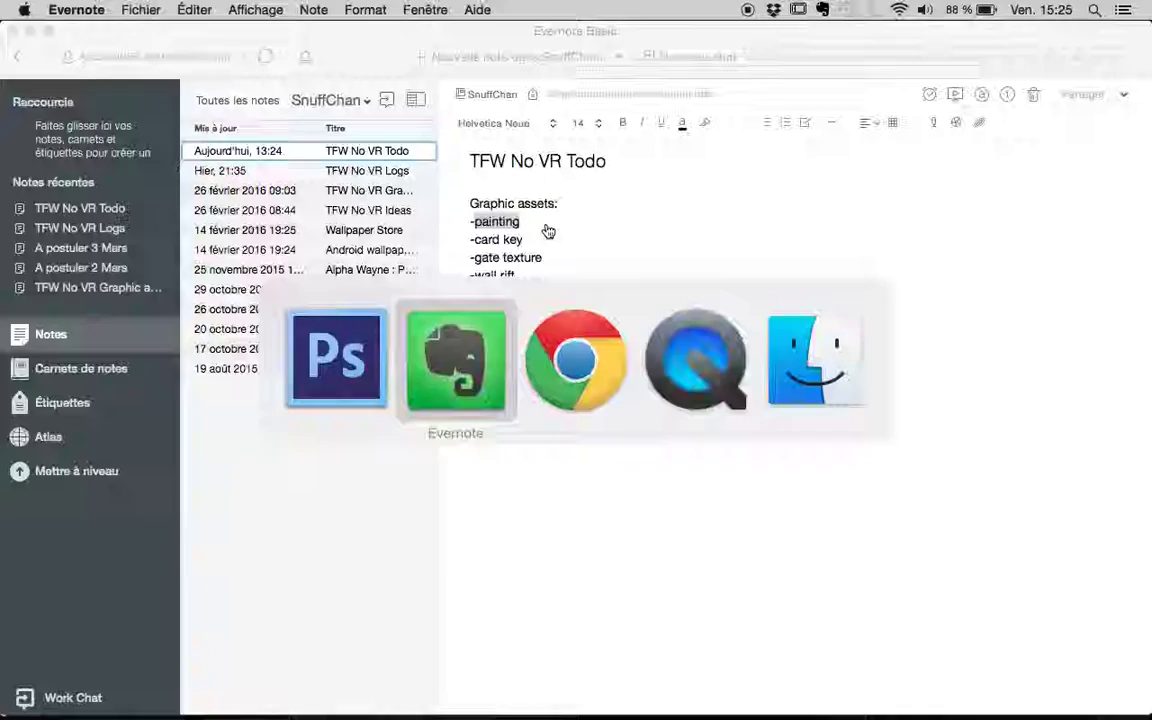
{"action": "key", "text": "super+Tab"}
{"action": "key", "text": "super+Tab"}
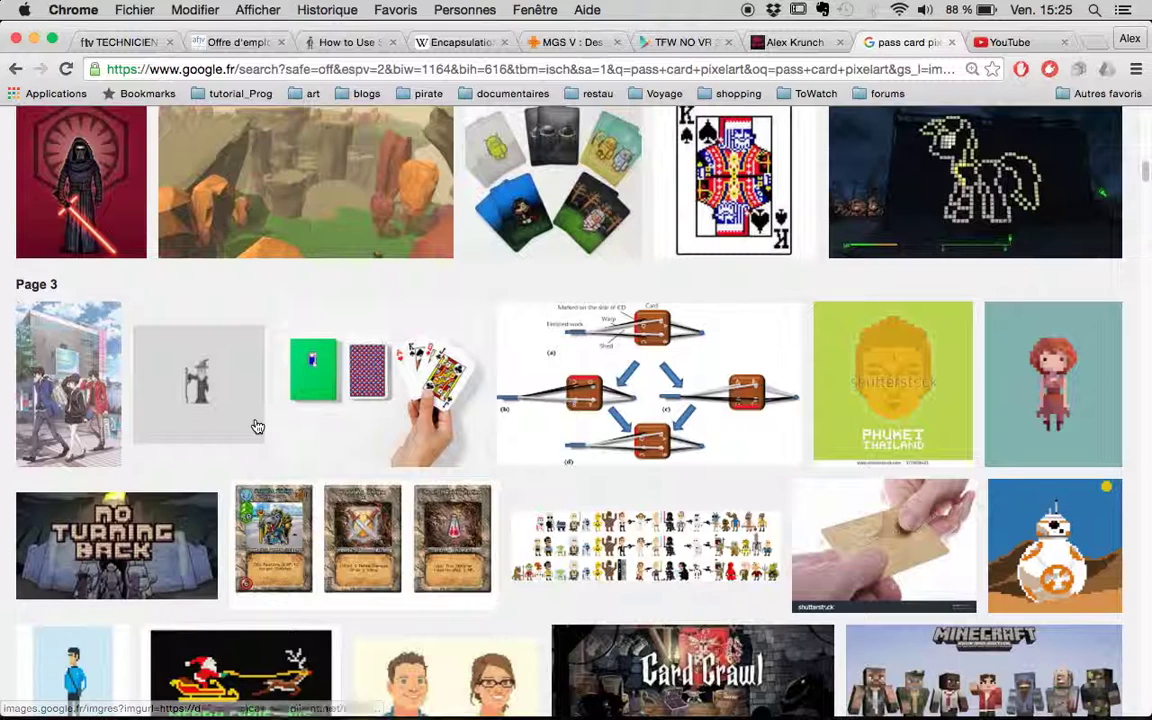
{"action": "scroll", "coordinate": [300, 300], "scroll_direction": "up", "scroll_amount": 20}
{"action": "left_click", "coordinate": [284, 127]}
{"action": "left_click_drag", "start_coordinate": [264, 135], "coordinate": [127, 125]}
{"action": "key", "text": "BackSpace"}
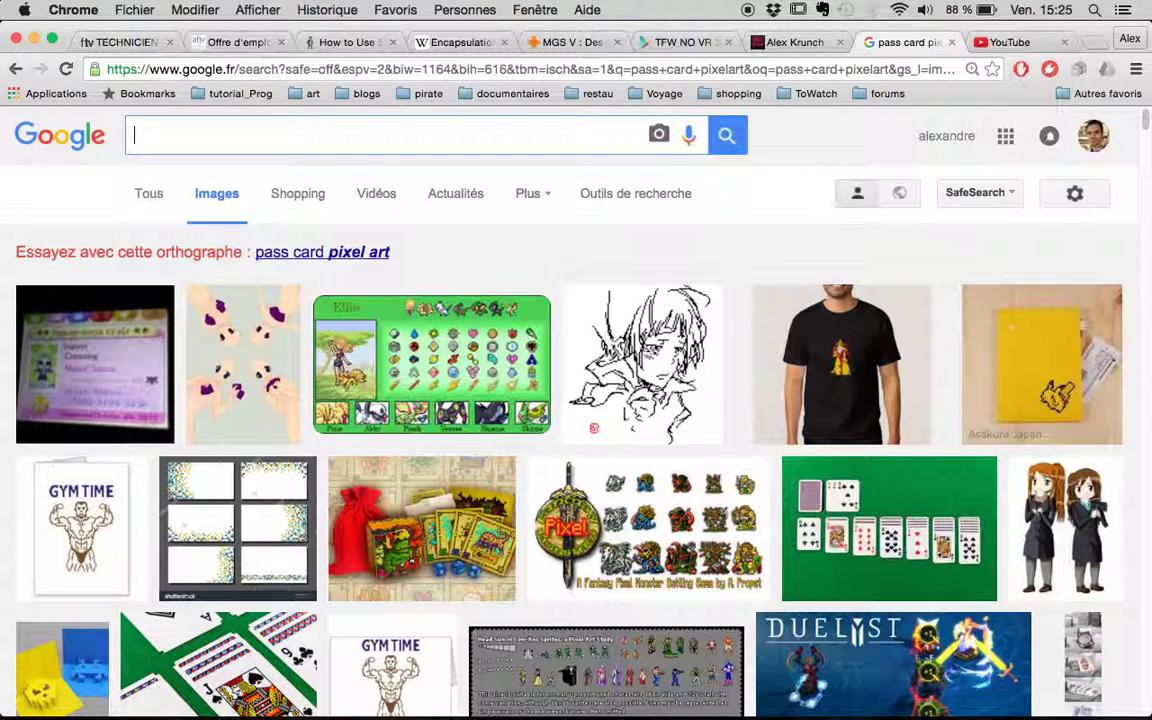
{"action": "type", "text": "kin jong un"}
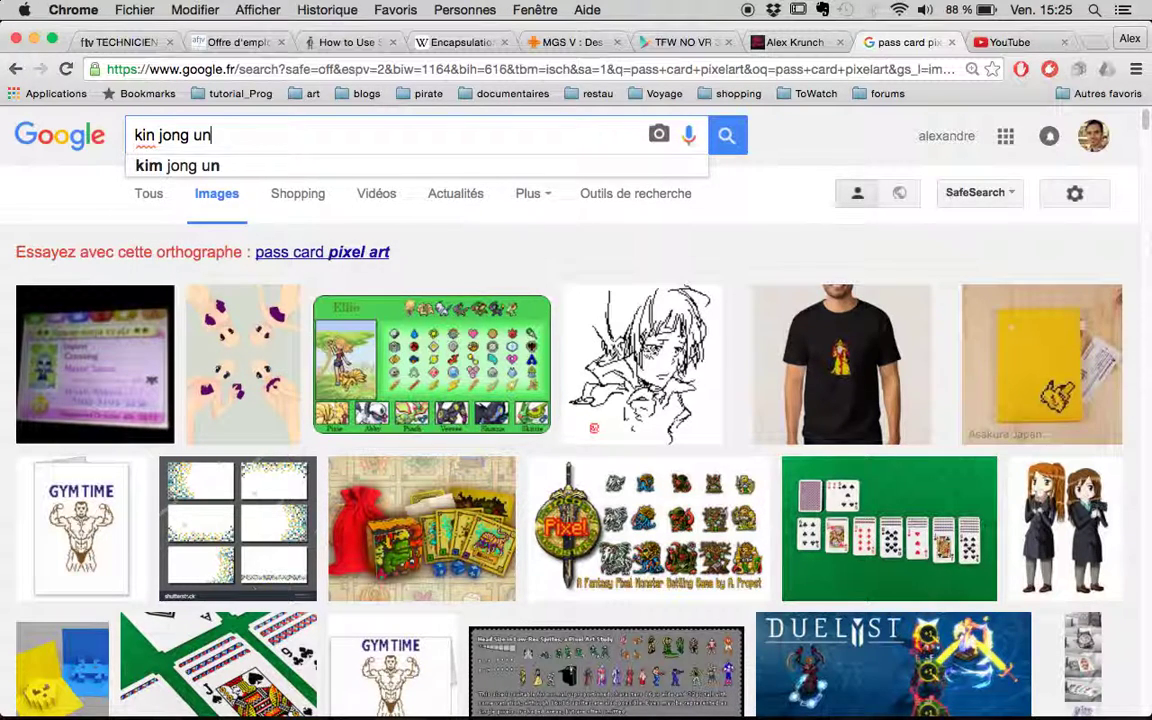
{"action": "key", "text": "Return"}
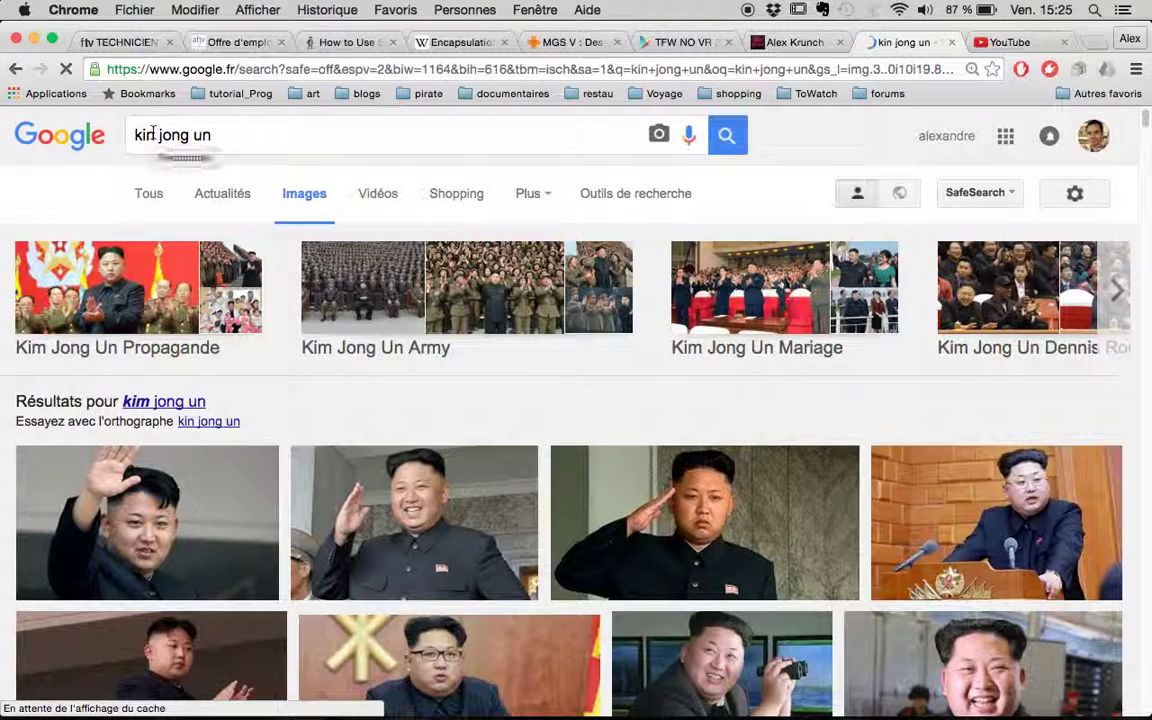
{"action": "key", "text": "Return"}
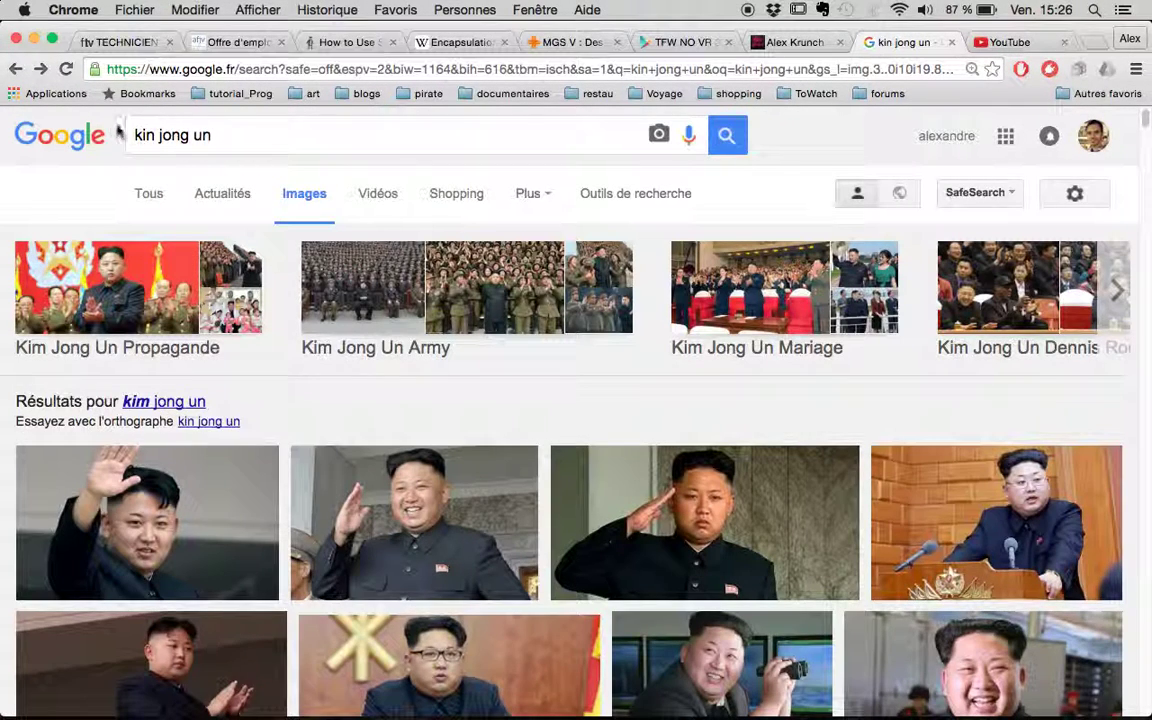
- Correct the image search query to "kim jong un" and run it again
{"action": "left_click", "coordinate": [152, 137]}
{"action": "key", "text": "BackSpace"}
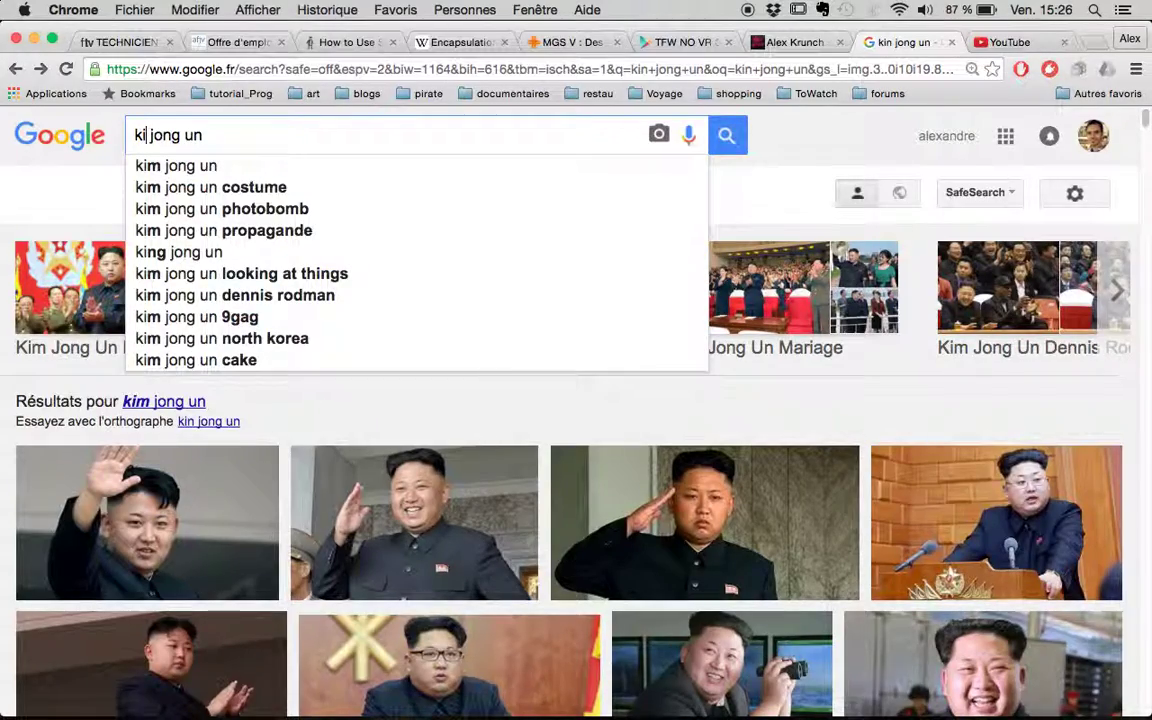
{"action": "type", "text": "m"}
{"action": "key", "text": "Return"}
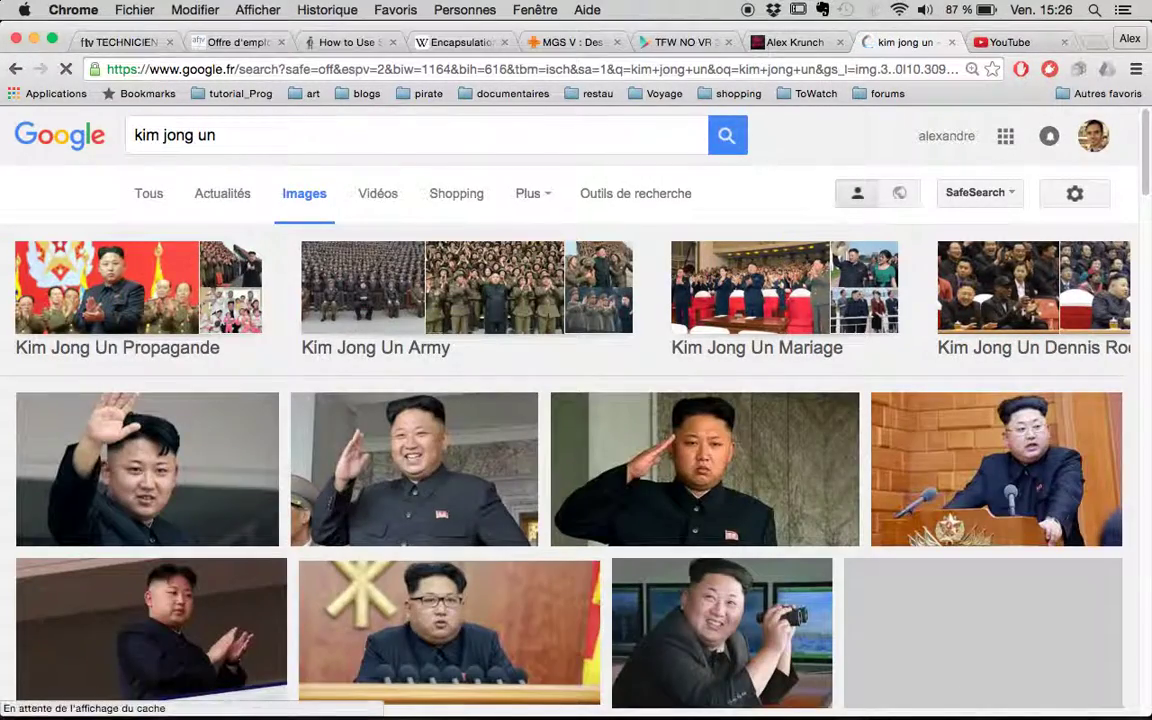
- Browse the image results and open the 215 × 234 legorafi.fr portrait, kimjong.jpg, at full size
{"action": "scroll", "coordinate": [576, 470], "scroll_direction": "down", "scroll_amount": 5}
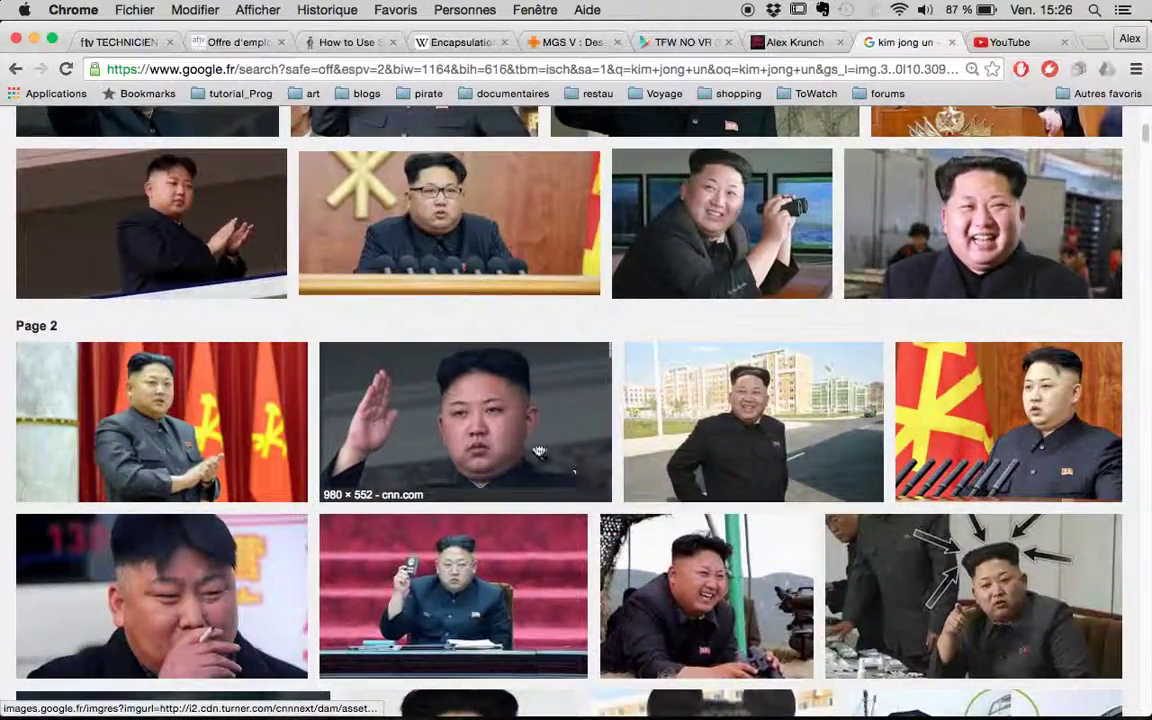
{"action": "scroll", "coordinate": [452, 395], "scroll_direction": "down", "scroll_amount": 4}
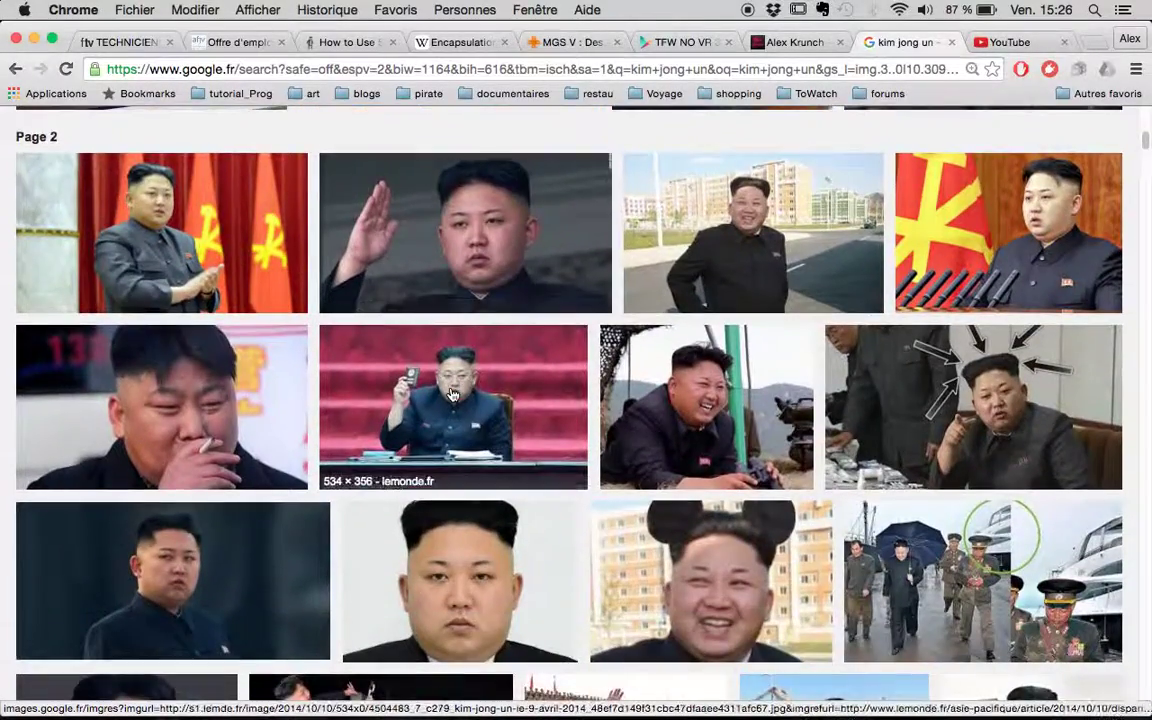
{"action": "scroll", "coordinate": [452, 395], "scroll_direction": "down", "scroll_amount": 5}
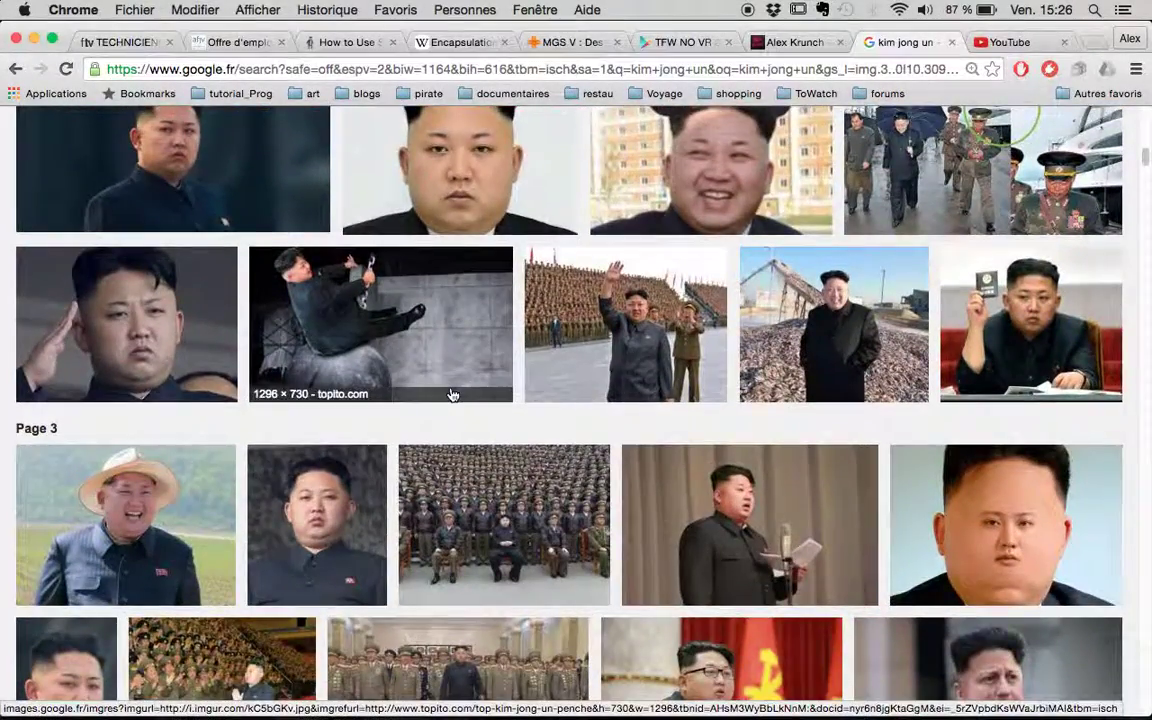
{"action": "scroll", "coordinate": [451, 393], "scroll_direction": "down", "scroll_amount": 3}
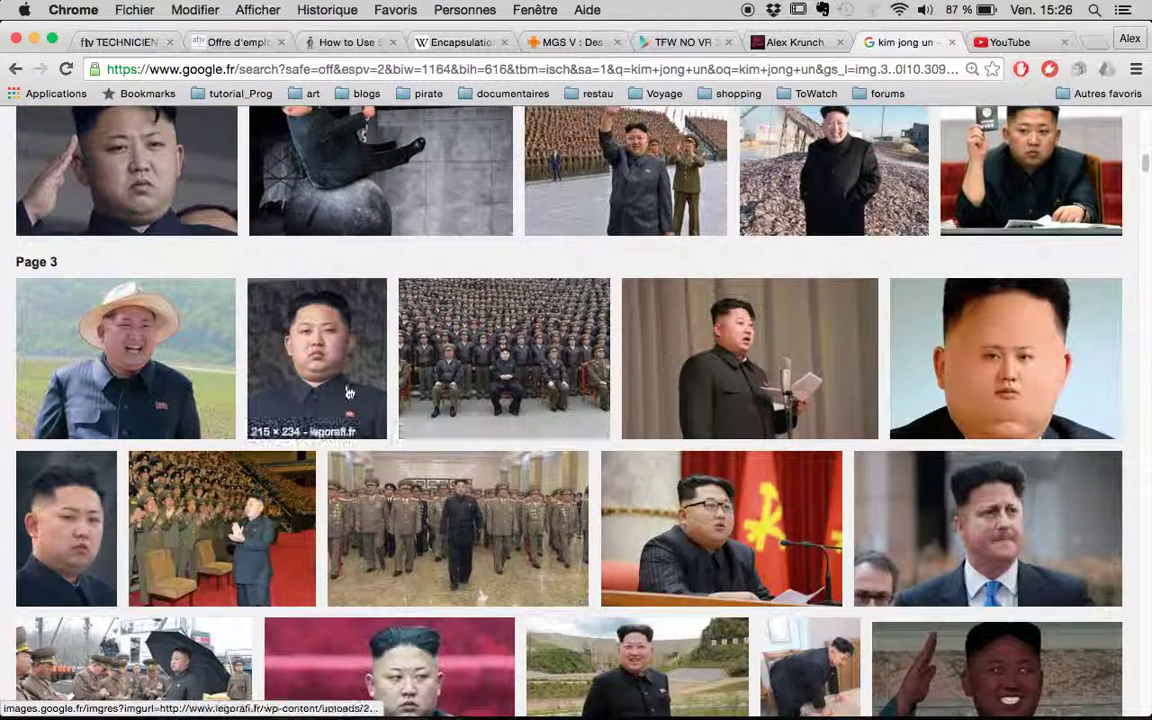
{"action": "left_click", "coordinate": [349, 393]}
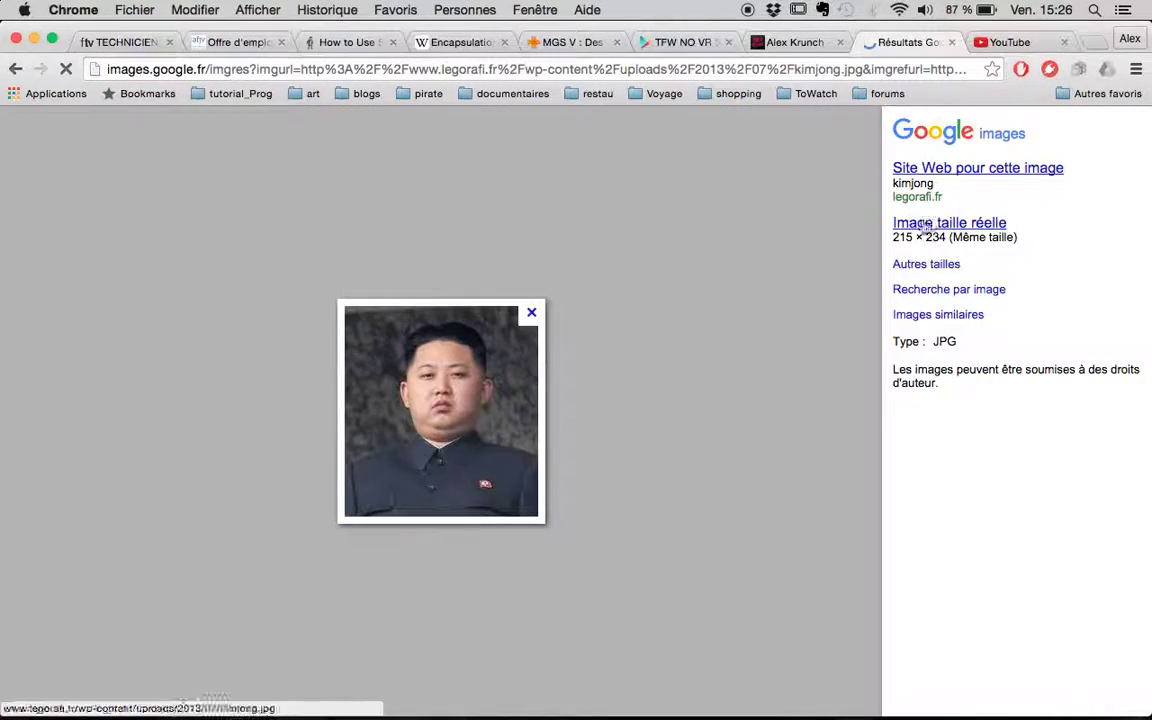
{"action": "left_click", "coordinate": [927, 225]}
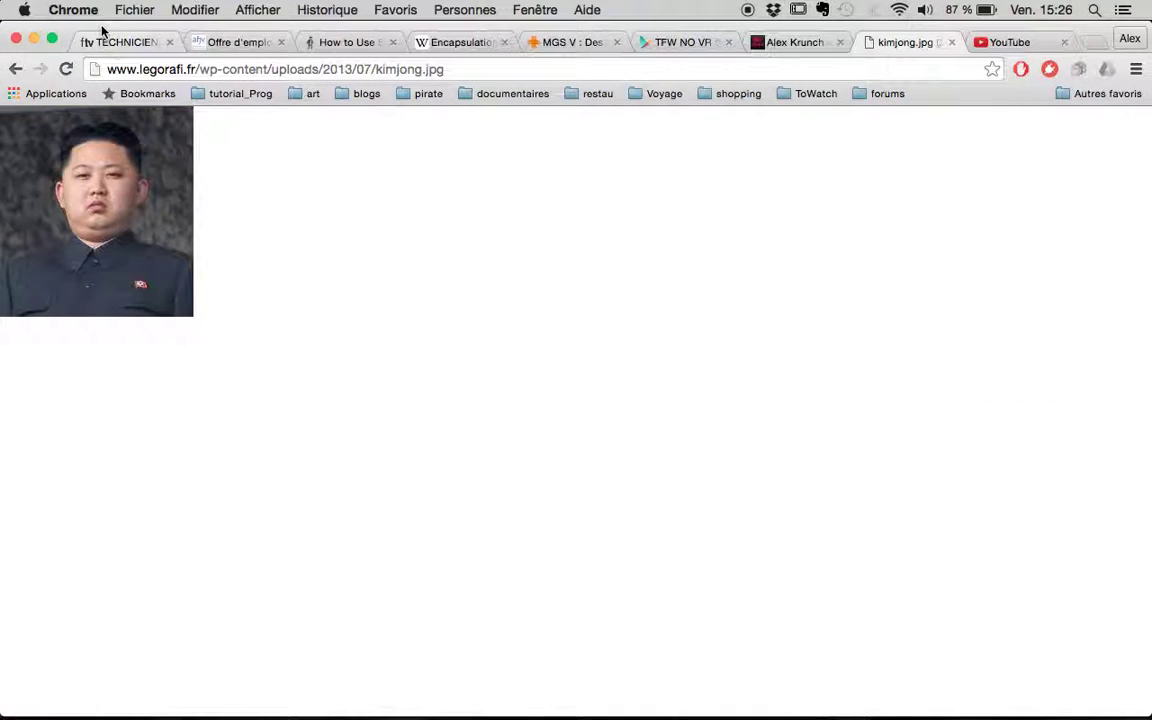
- Uncover vr_pixel_items.psd in Photoshop and bring the kimjong.jpg portrait from Chrome into it as a new layer
{"action": "left_click_drag", "start_coordinate": [103, 31], "coordinate": [682, 96]}
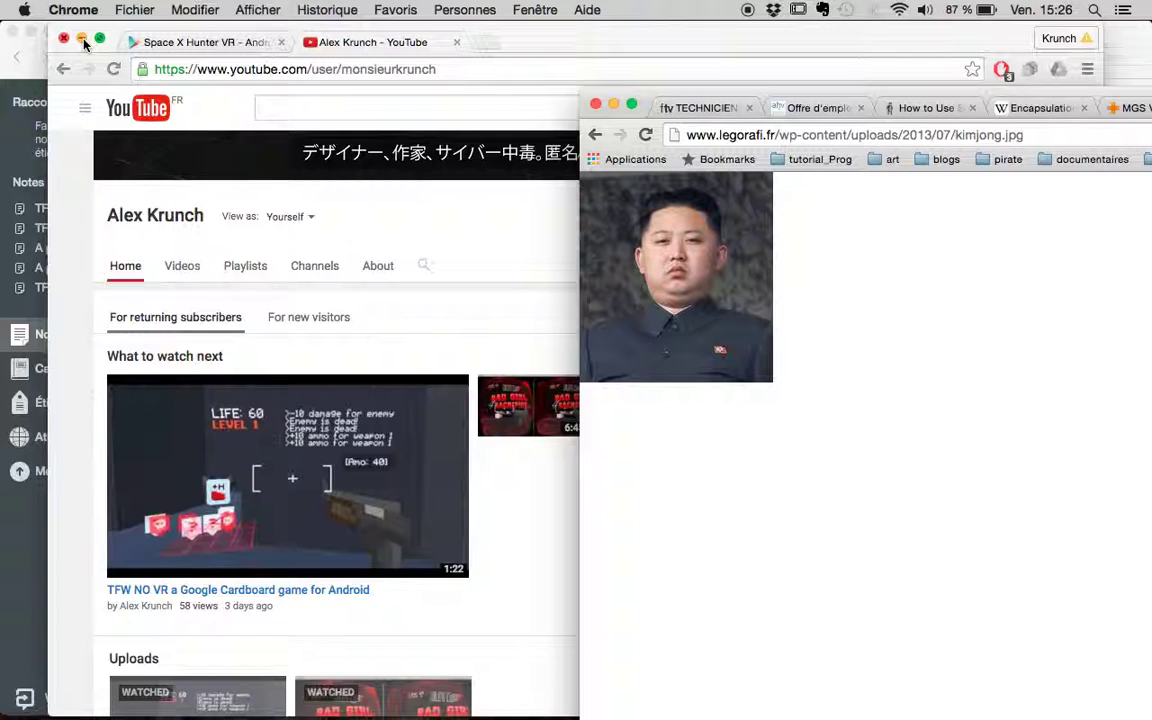
{"action": "left_click", "coordinate": [82, 39]}
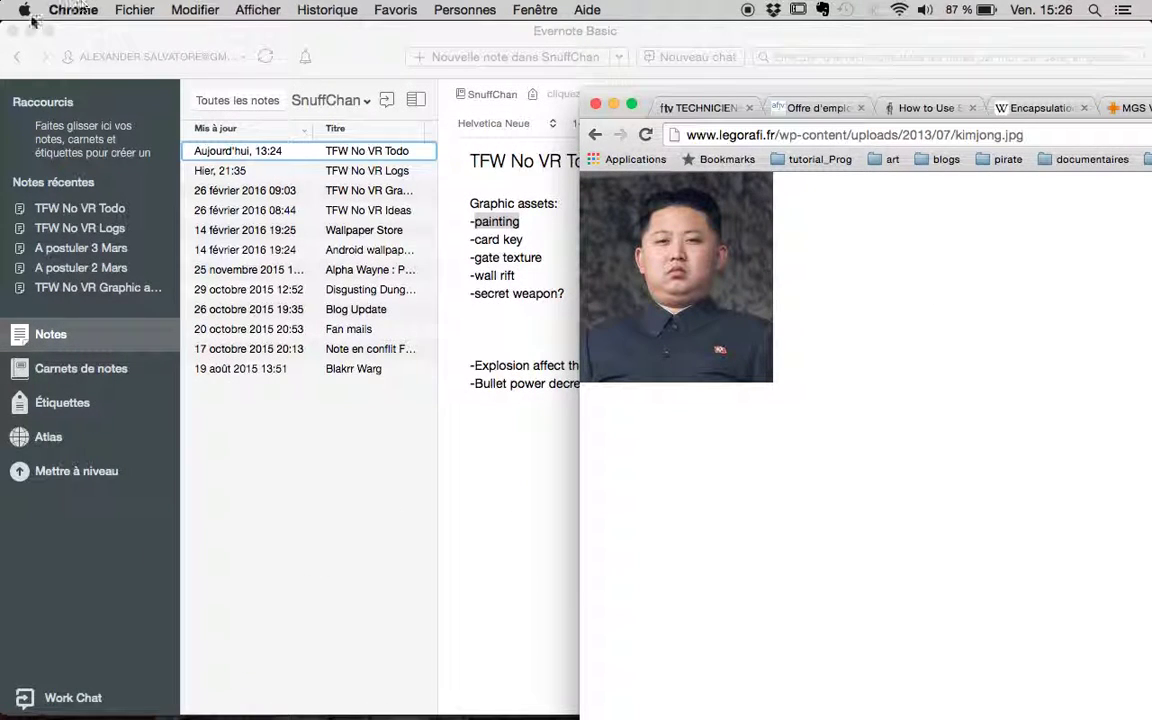
{"action": "left_click", "coordinate": [30, 34]}
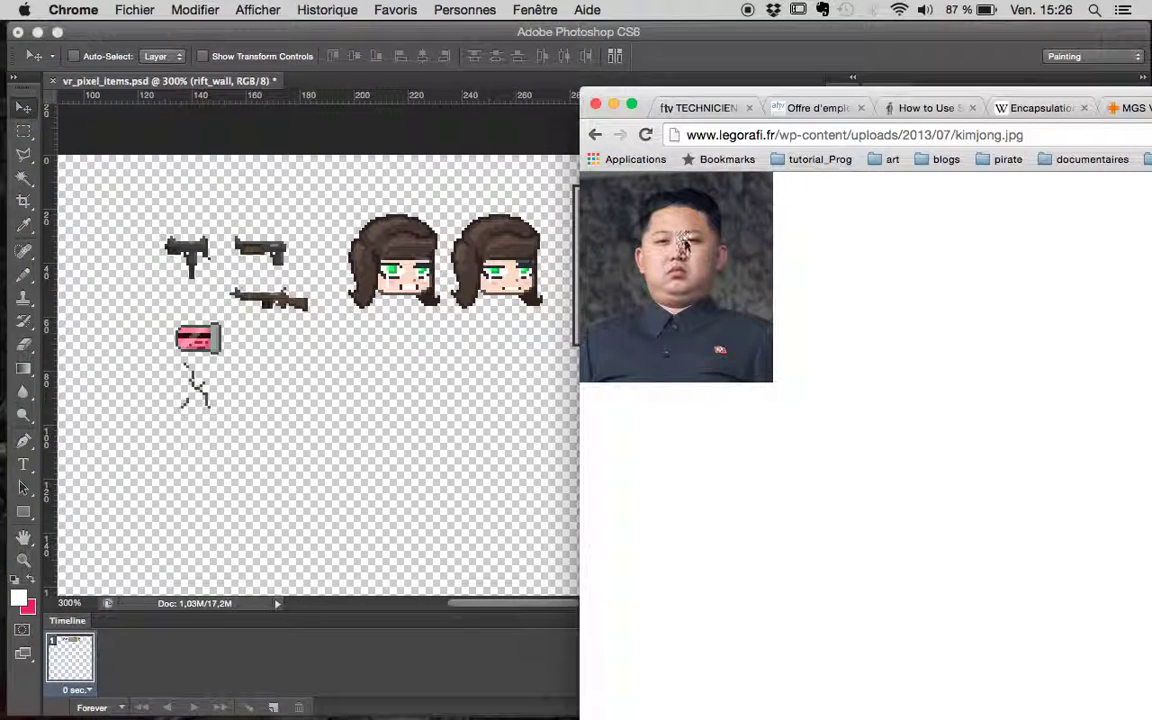
{"action": "left_click_drag", "start_coordinate": [685, 243], "coordinate": [398, 383]}
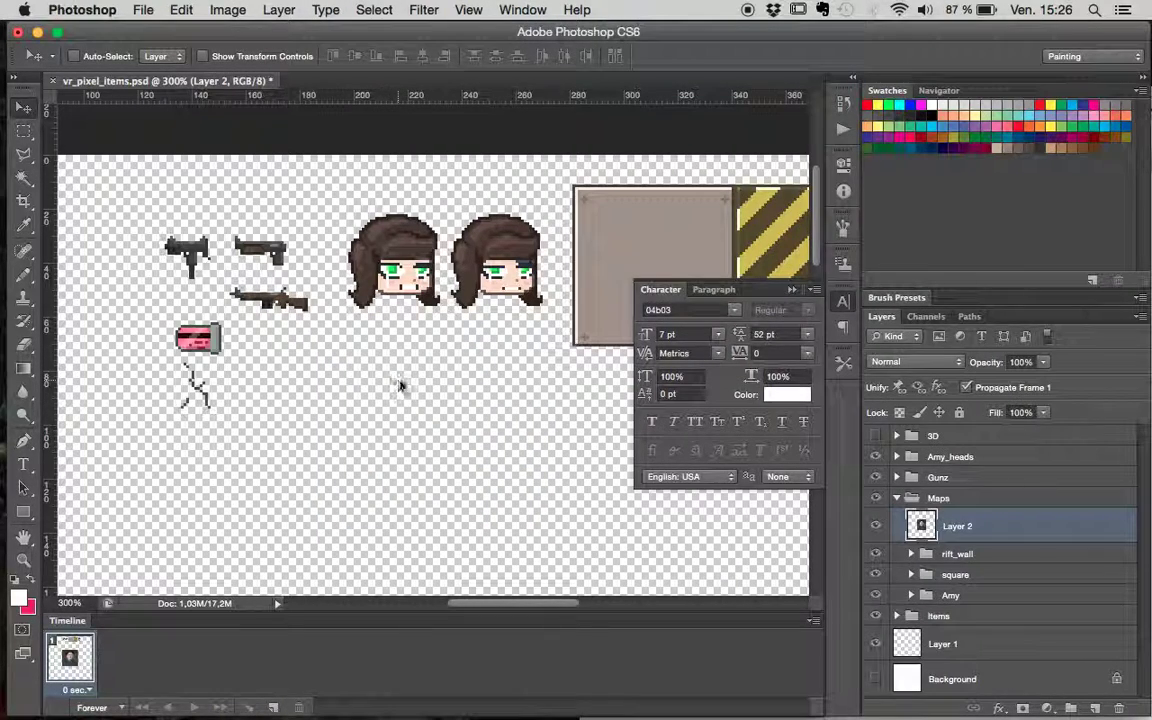
- Create a layer group named painting inside the Maps group and put the portrait layer into it
{"action": "left_click", "coordinate": [1075, 708]}
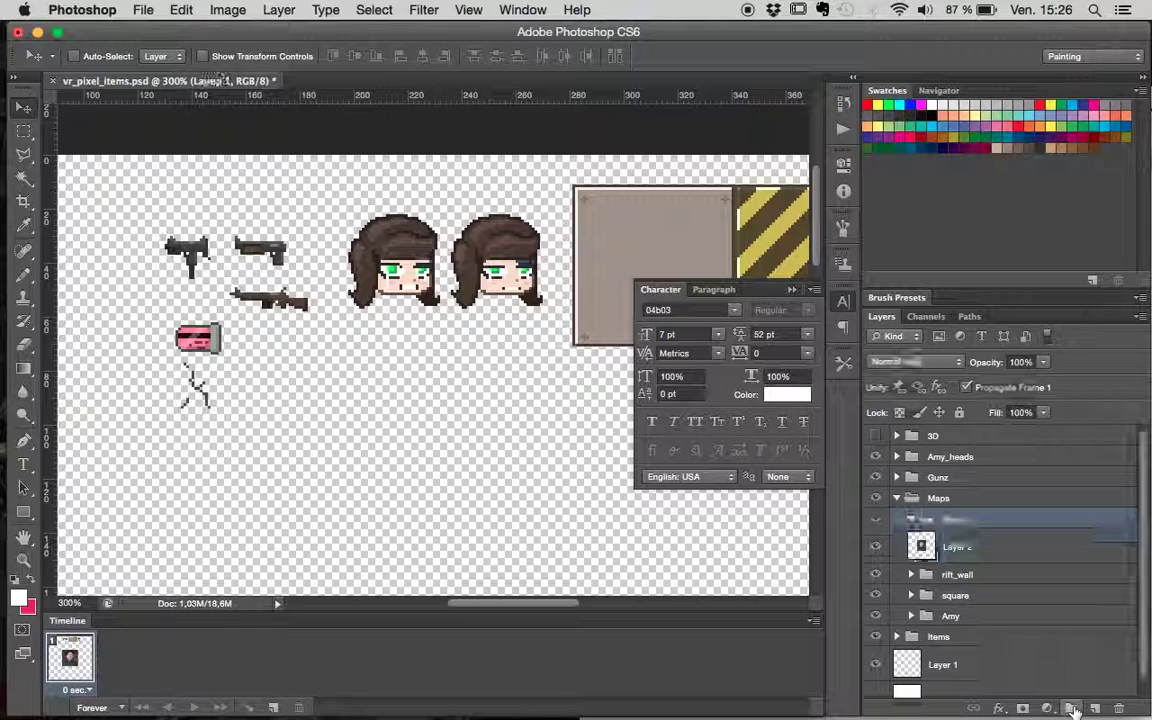
{"action": "double_click", "coordinate": [947, 518]}
{"action": "type", "text": "Rainting"}
{"action": "key", "text": "Return"}
{"action": "key", "text": "super+minus"}
{"action": "key", "text": "super+minus"}
{"action": "key", "text": "super+minus"}
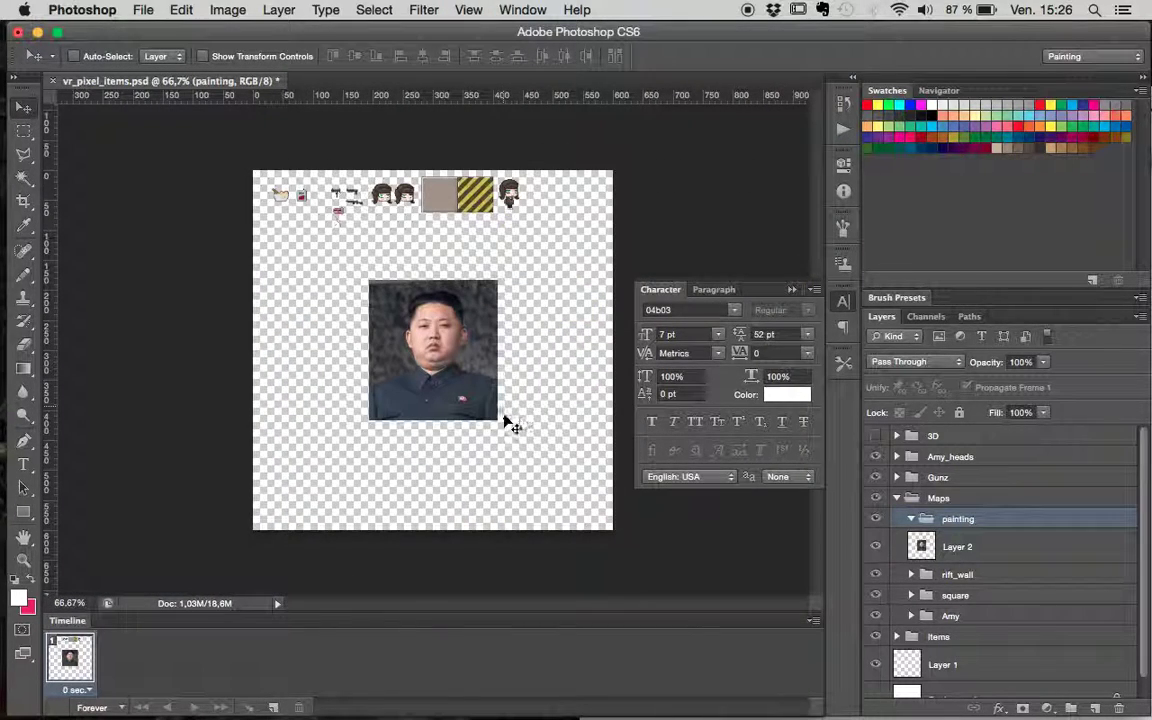
{"action": "left_click", "coordinate": [921, 549]}
{"action": "left_click_drag", "start_coordinate": [921, 549], "coordinate": [935, 520]}
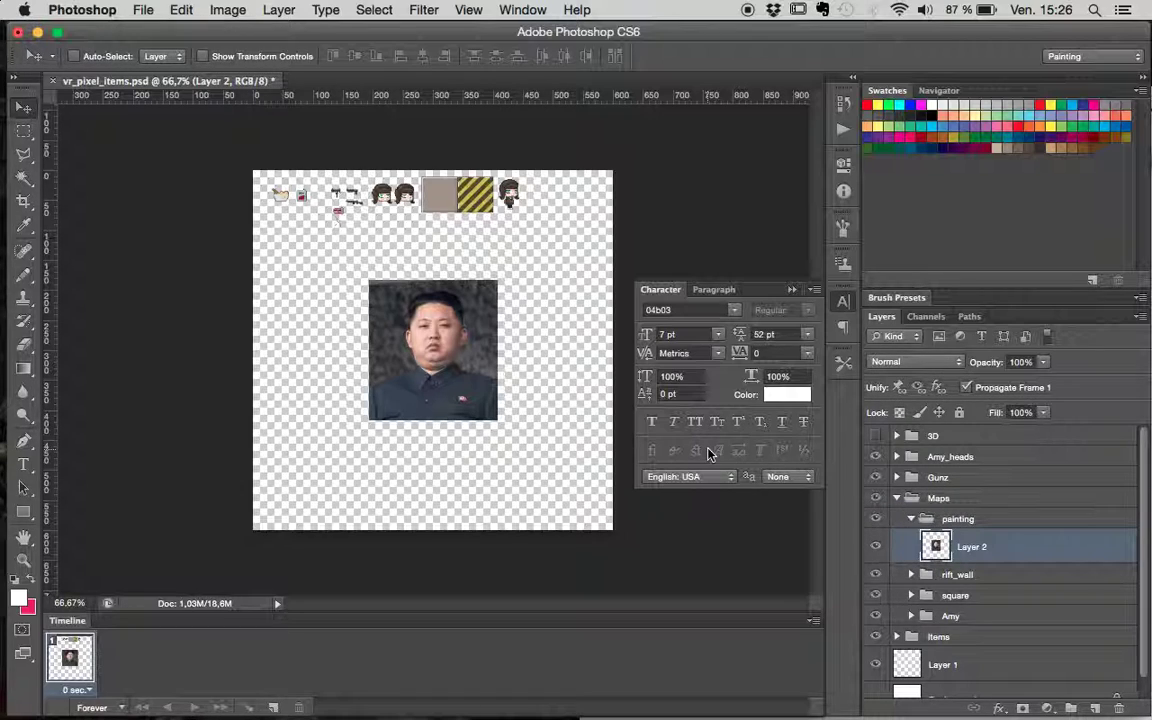
- Scale the portrait down to about 11.16% width and 11.54% height, apply the transform and place it beside the wall rift
{"action": "key", "text": "super+t"}
{"action": "left_click_drag", "start_coordinate": [497, 420], "coordinate": [384, 296]}
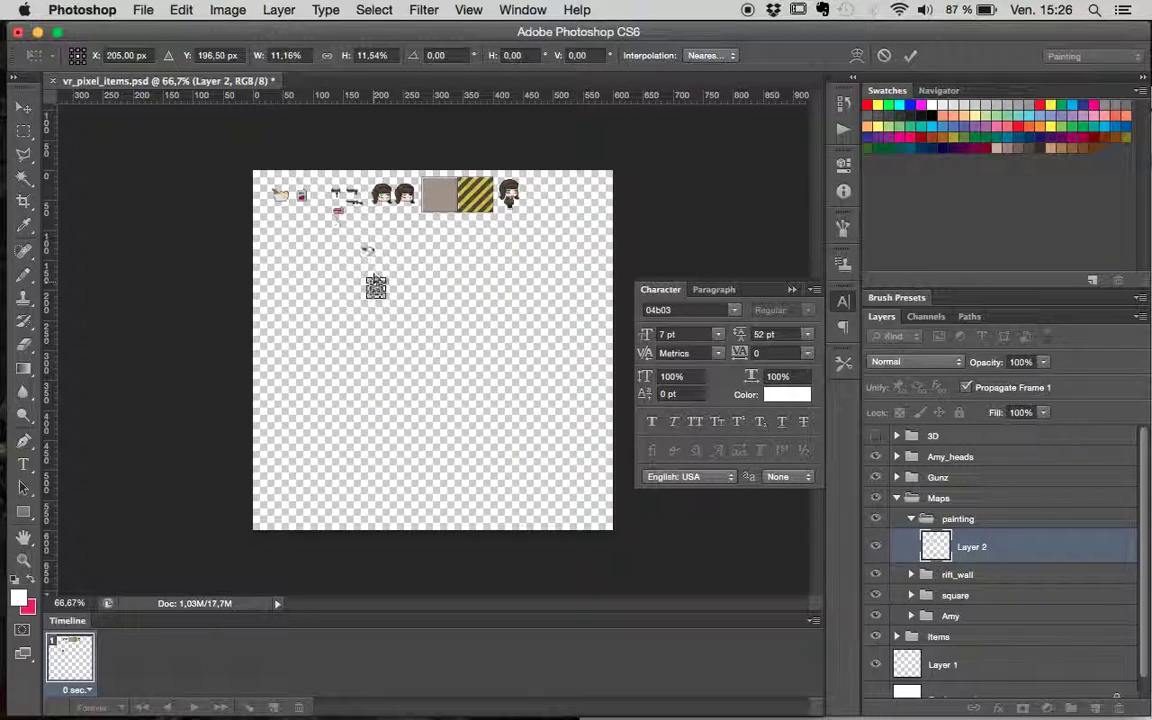
{"action": "key", "text": "super+plus"}
{"action": "key", "text": "super+plus"}
{"action": "key", "text": "super+plus"}
{"action": "key", "text": "super+plus"}
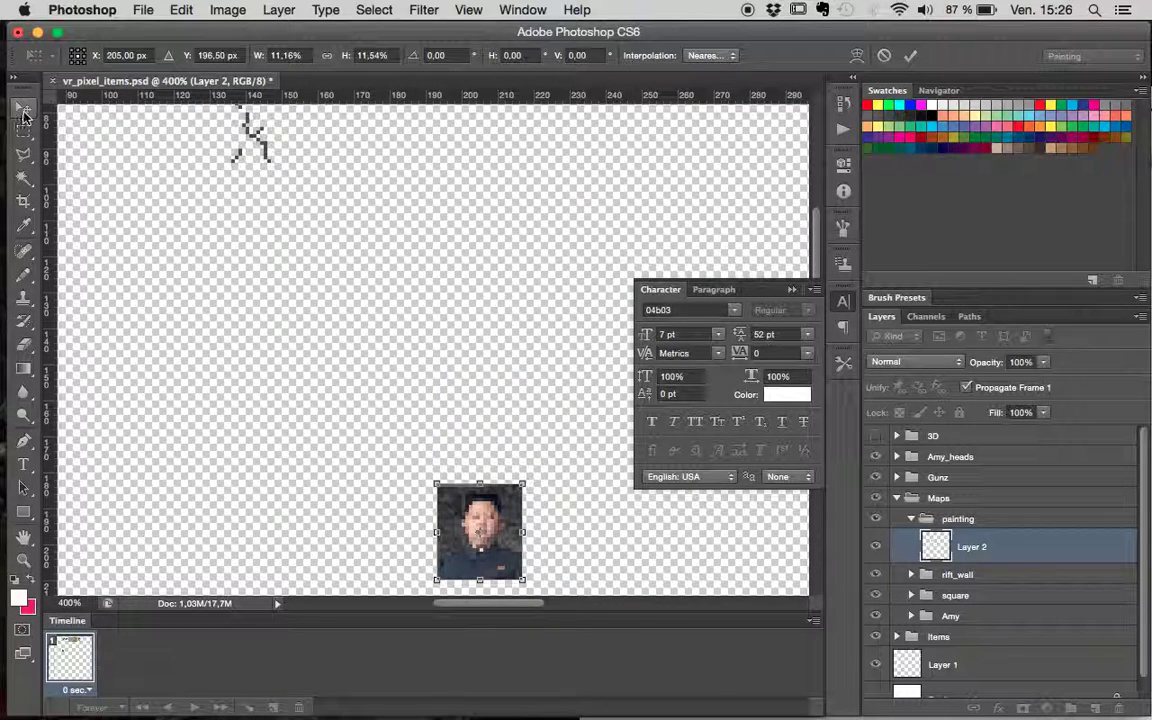
{"action": "key", "text": "v"}
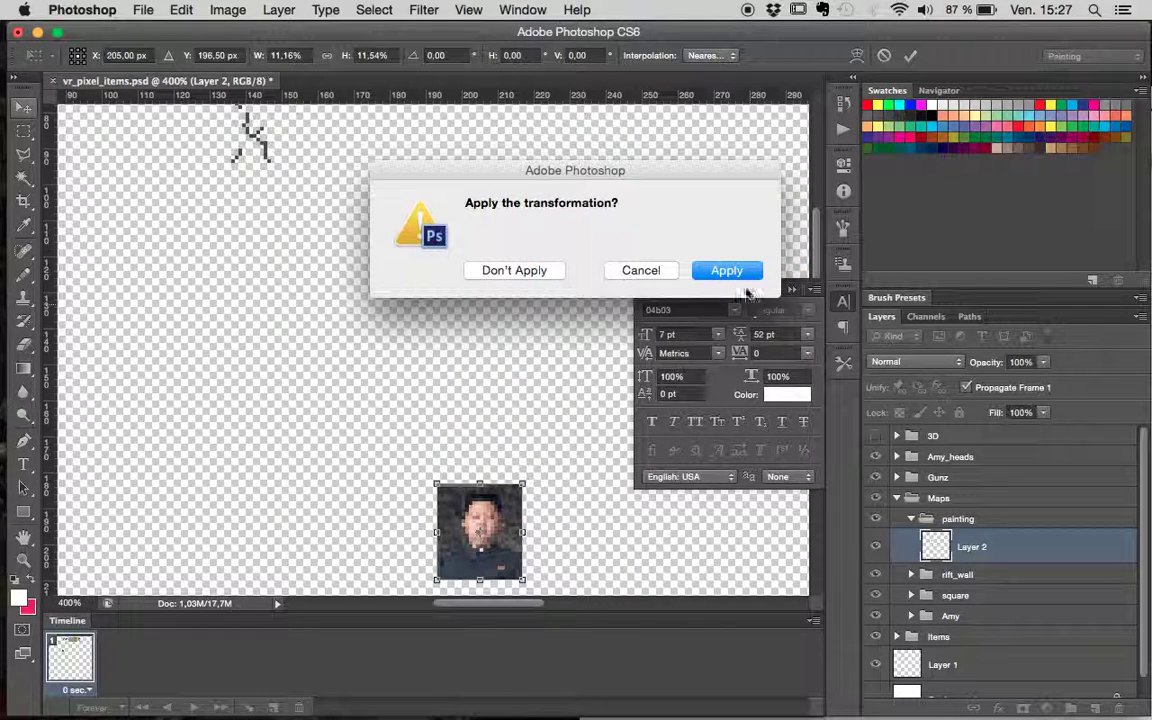
{"action": "left_click", "coordinate": [730, 270]}
{"action": "mouse_move", "coordinate": [527, 527]}
{"action": "left_mouse_down"}
{"action": "mouse_move", "coordinate": [490, 250]}
{"action": "mouse_move", "coordinate": [548, 503]}
{"action": "mouse_move", "coordinate": [484, 335]}
{"action": "mouse_move", "coordinate": [489, 389]}
{"action": "left_mouse_up"}
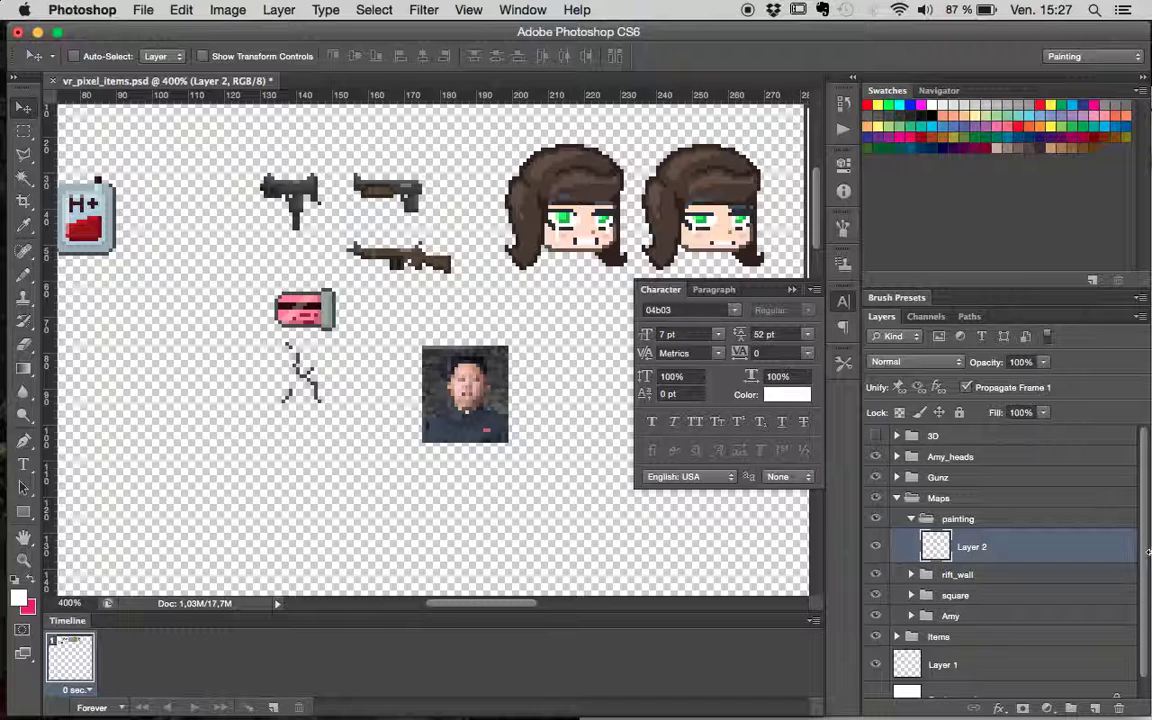
- Apply a Brightness/Contrast adjustment to the portrait layer with a strong contrast increase
{"action": "left_click", "coordinate": [326, 10]}
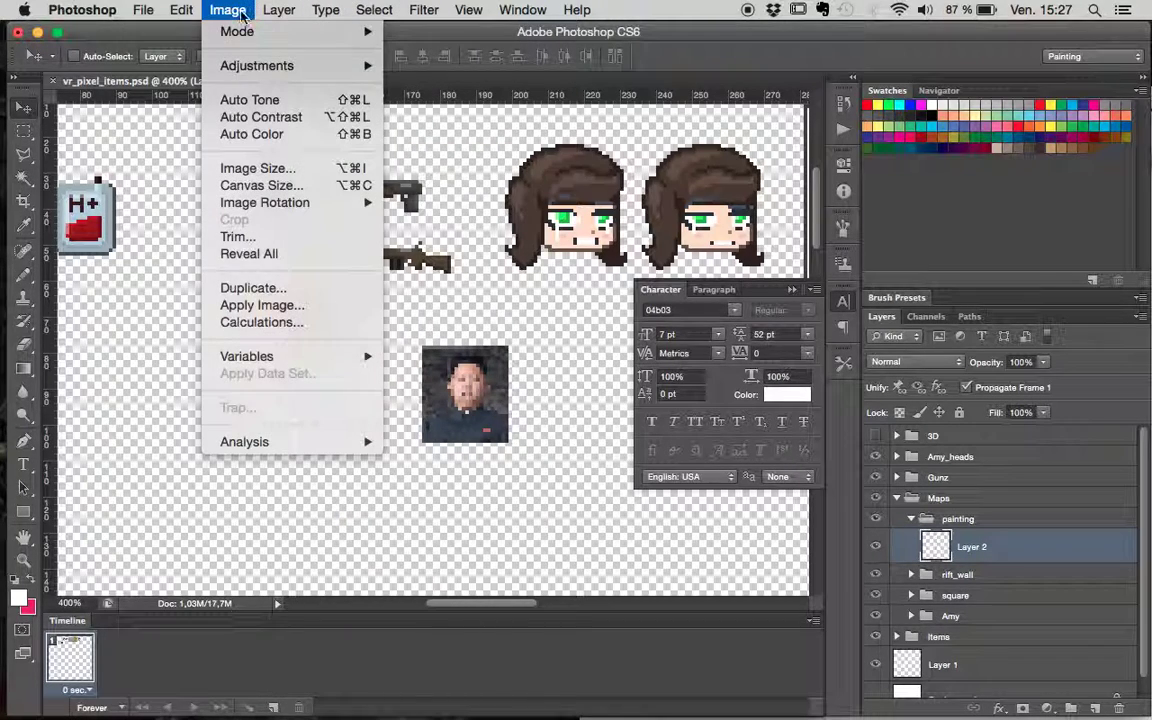
{"action": "mouse_move", "coordinate": [259, 67]}
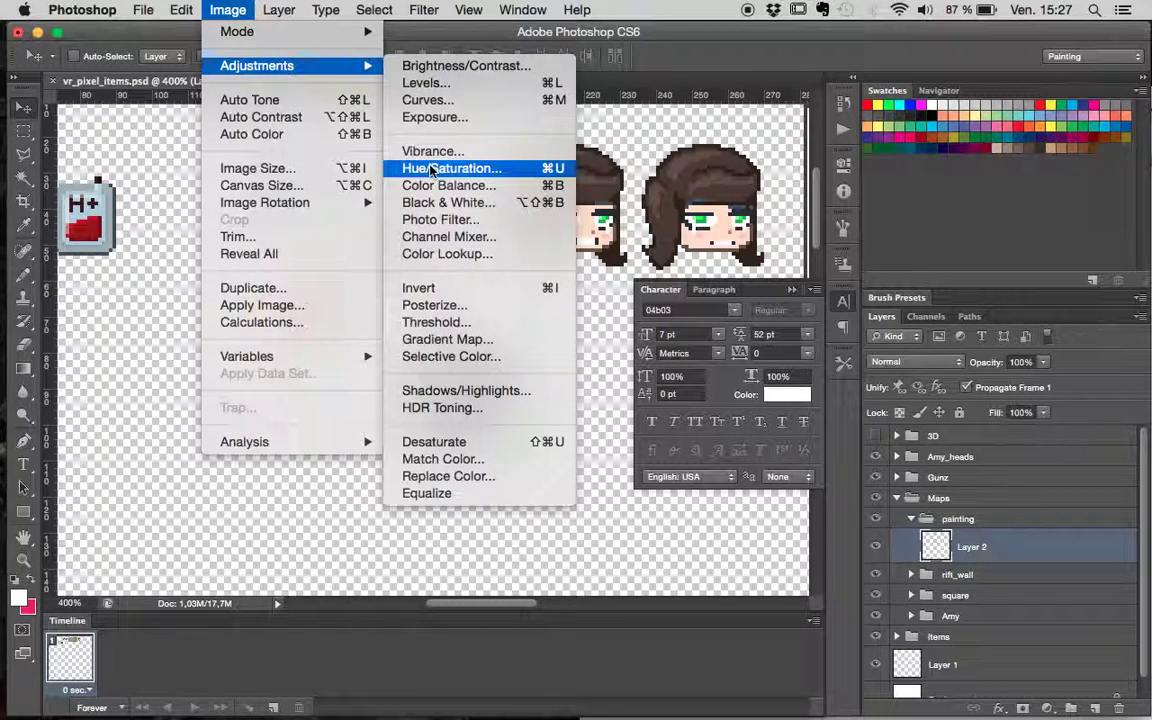
{"action": "left_click", "coordinate": [470, 65]}
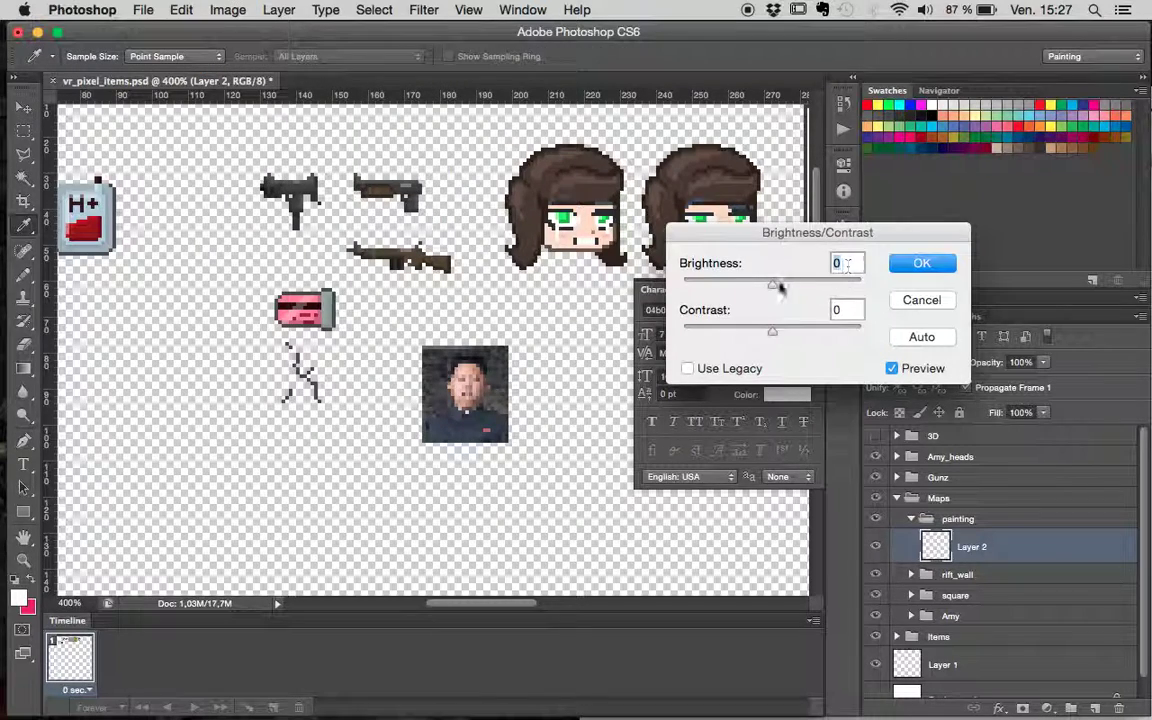
{"action": "mouse_move", "coordinate": [778, 291]}
{"action": "left_mouse_down"}
{"action": "mouse_move", "coordinate": [800, 290]}
{"action": "mouse_move", "coordinate": [753, 293]}
{"action": "mouse_move", "coordinate": [769, 291]}
{"action": "left_mouse_up"}
{"action": "left_click_drag", "start_coordinate": [783, 340], "coordinate": [838, 338]}
{"action": "key", "text": "Return"}
{"action": "key", "text": "v"}
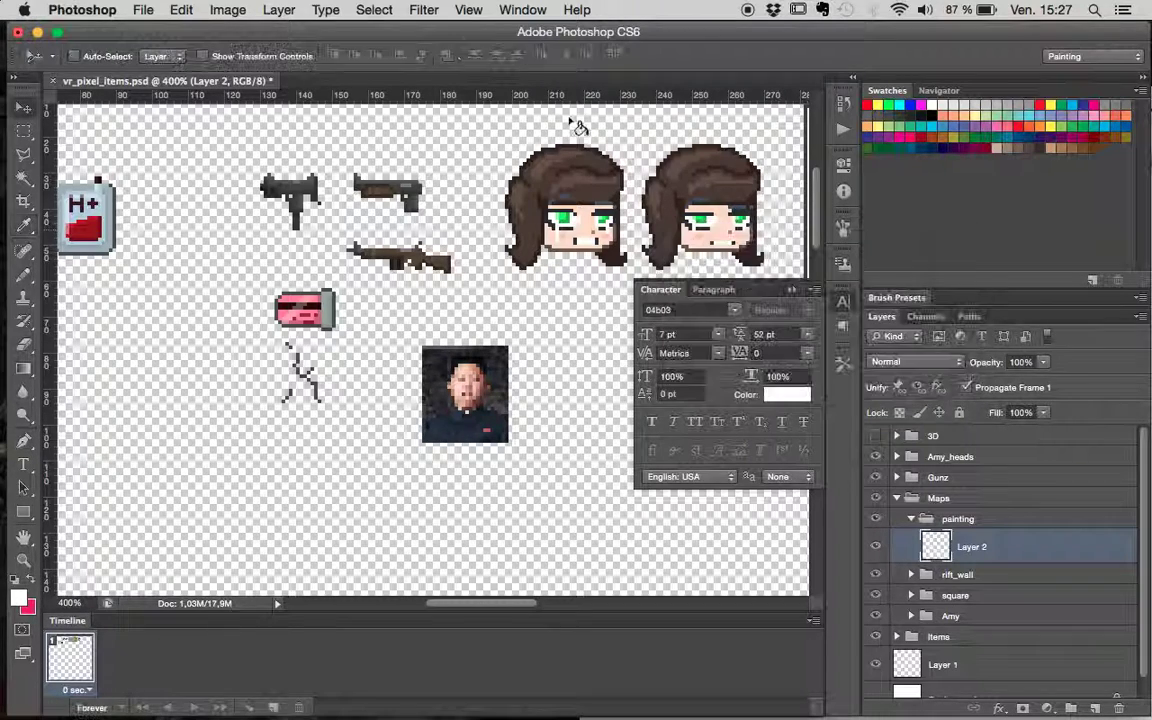
- Apply a Levels adjustment to the portrait with midtones at 1.23 and the white input level at 241
{"action": "left_click", "coordinate": [279, 9]}
{"action": "mouse_move", "coordinate": [228, 9]}
{"action": "mouse_move", "coordinate": [257, 65]}
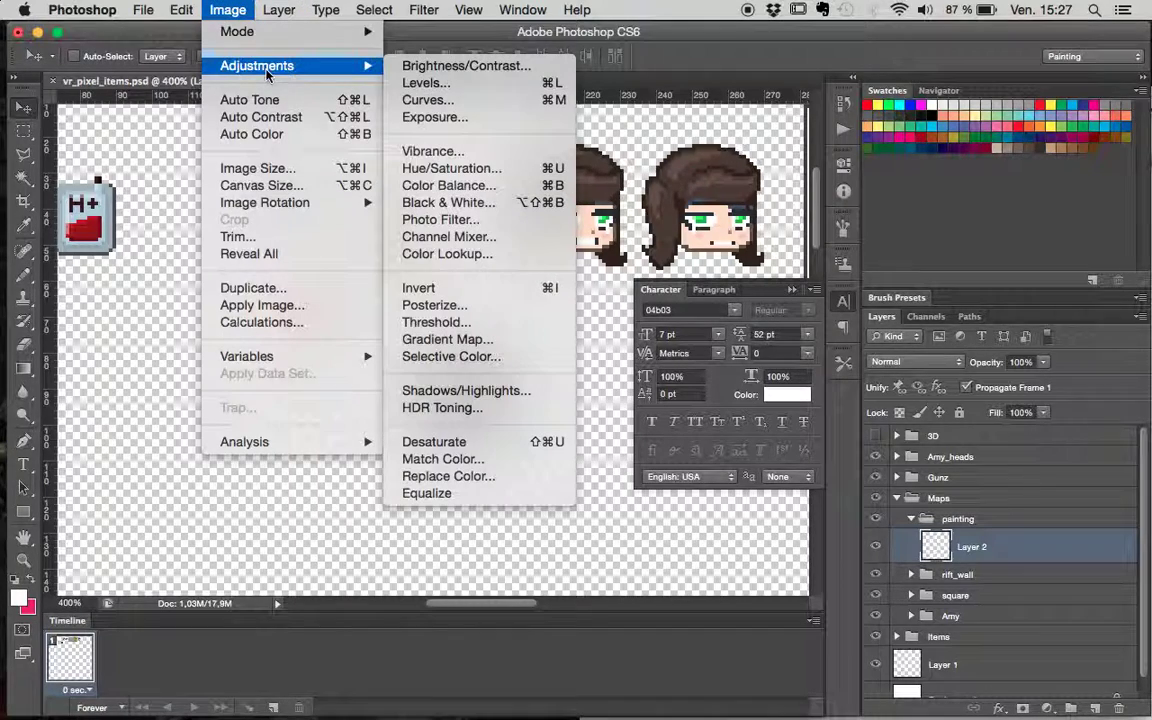
{"action": "left_click", "coordinate": [446, 87]}
{"action": "left_click_drag", "start_coordinate": [590, 171], "coordinate": [924, 155]}
{"action": "mouse_move", "coordinate": [753, 361]}
{"action": "left_mouse_down"}
{"action": "mouse_move", "coordinate": [786, 364]}
{"action": "mouse_move", "coordinate": [750, 363]}
{"action": "left_mouse_up"}
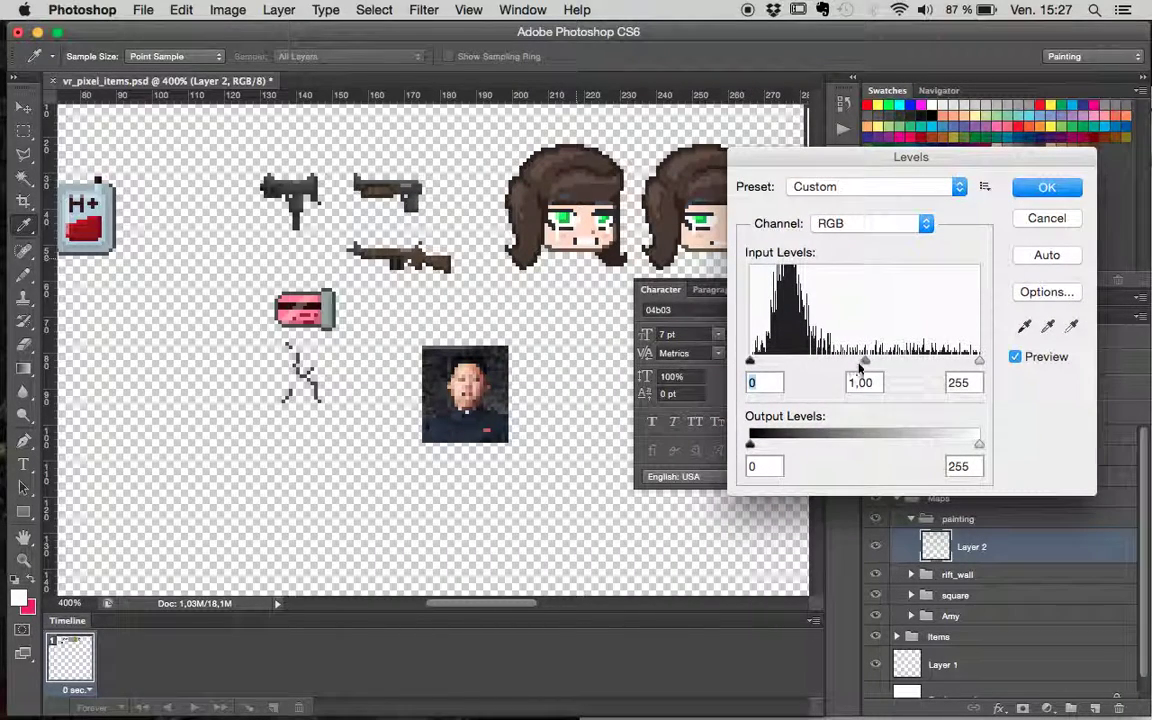
{"action": "left_click_drag", "start_coordinate": [865, 361], "coordinate": [828, 362]}
{"action": "left_click_drag", "start_coordinate": [840, 363], "coordinate": [849, 365]}
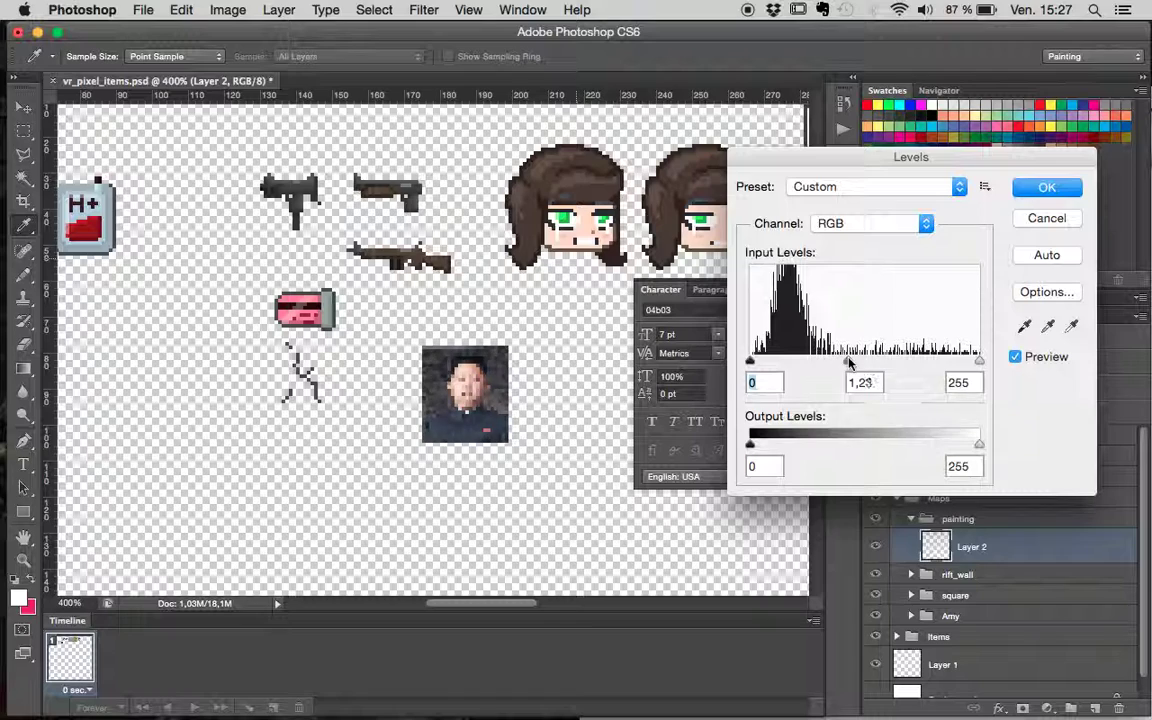
{"action": "mouse_move", "coordinate": [979, 362]}
{"action": "left_mouse_down"}
{"action": "mouse_move", "coordinate": [946, 358]}
{"action": "mouse_move", "coordinate": [976, 365]}
{"action": "mouse_move", "coordinate": [966, 365]}
{"action": "left_mouse_up"}
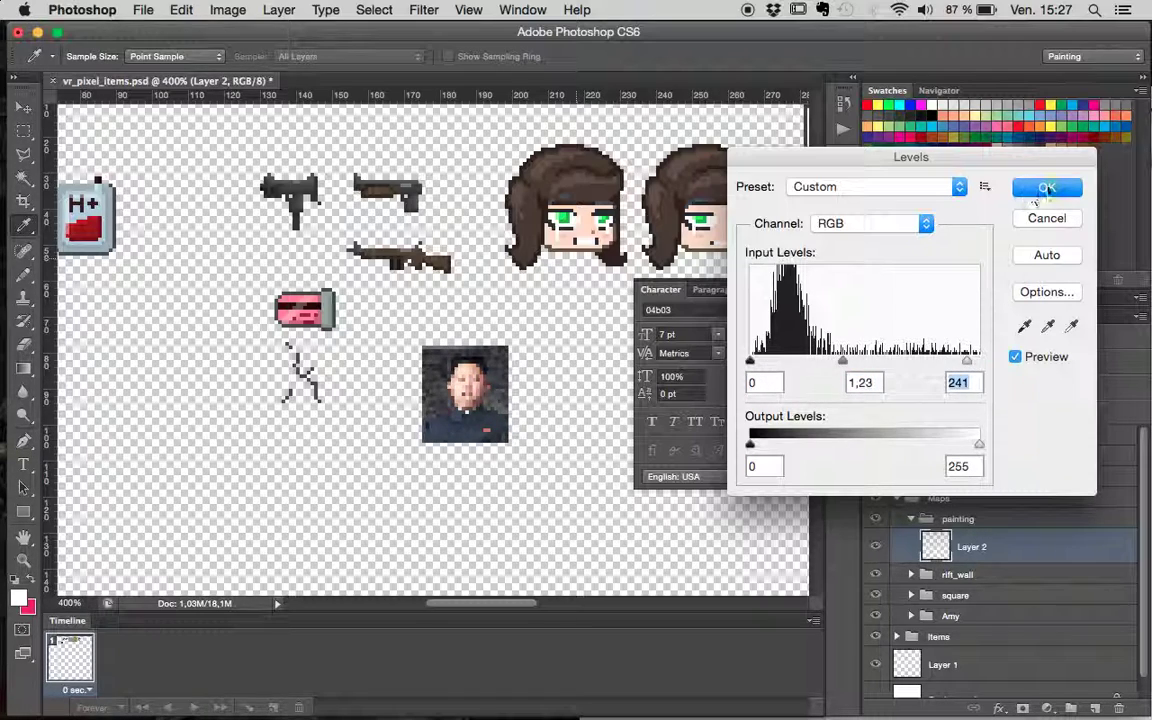
{"action": "left_click", "coordinate": [1047, 187]}
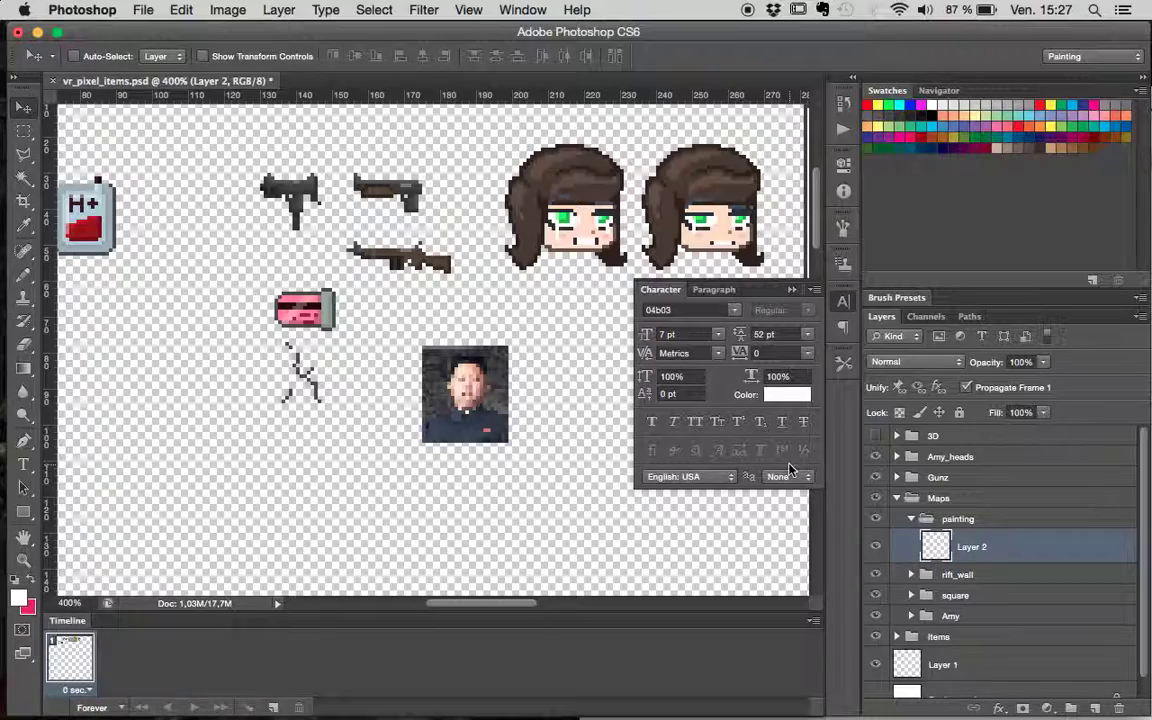
- Switch to the Pencil tool and sample a muted red tone from the portrait's face
{"action": "key", "text": "super+plus"}
{"action": "key", "text": "super+plus"}
{"action": "key", "text": "super+plus"}
{"action": "key", "text": "super+plus"}
{"action": "key", "text": "super+plus"}
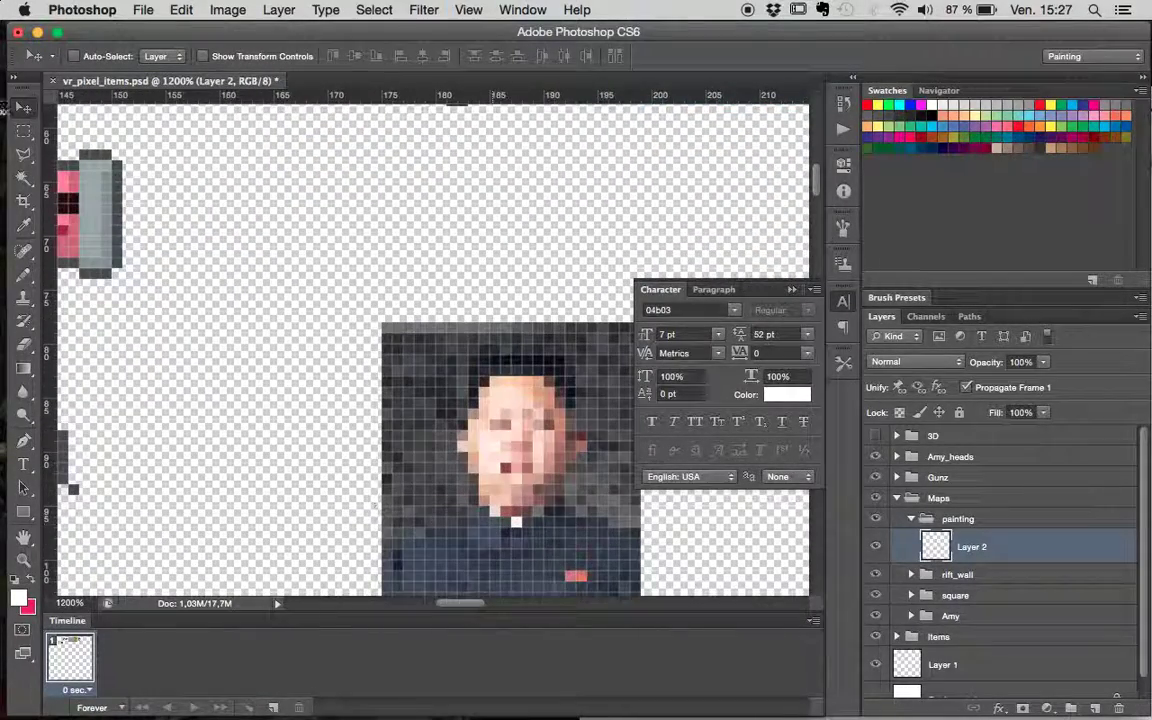
{"action": "left_click", "coordinate": [25, 275]}
{"action": "left_click", "coordinate": [497, 463], "text": "alt"}
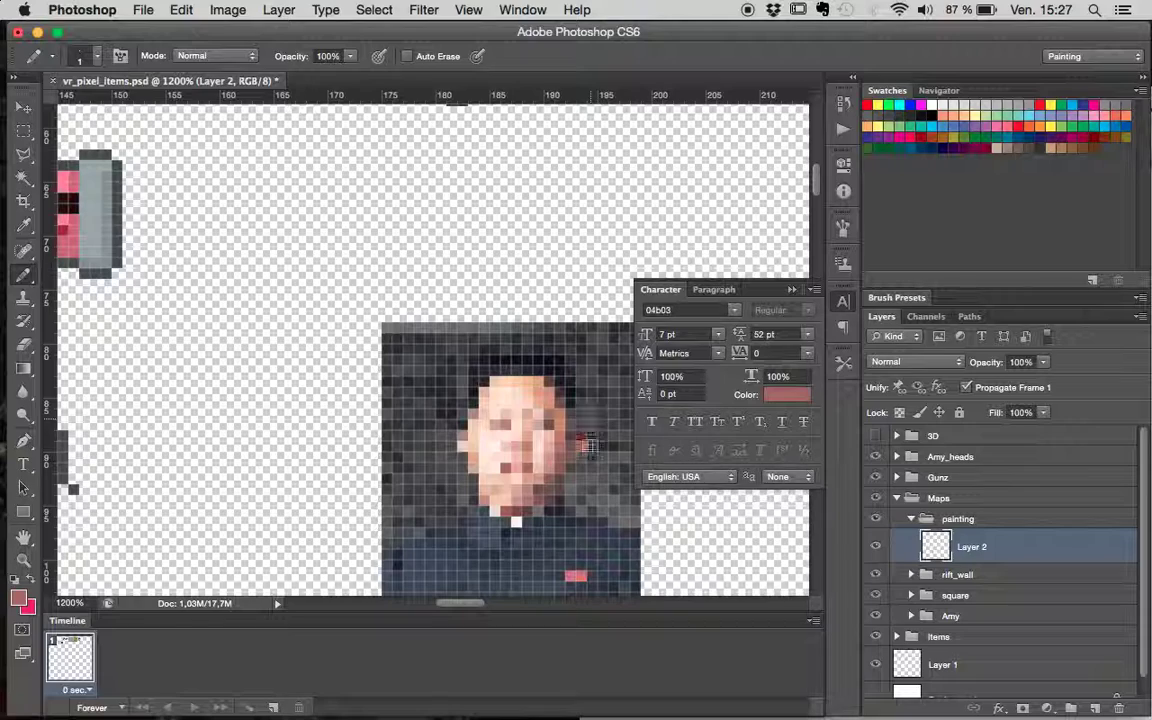
{"action": "left_click_drag", "start_coordinate": [565, 474], "coordinate": [527, 390]}
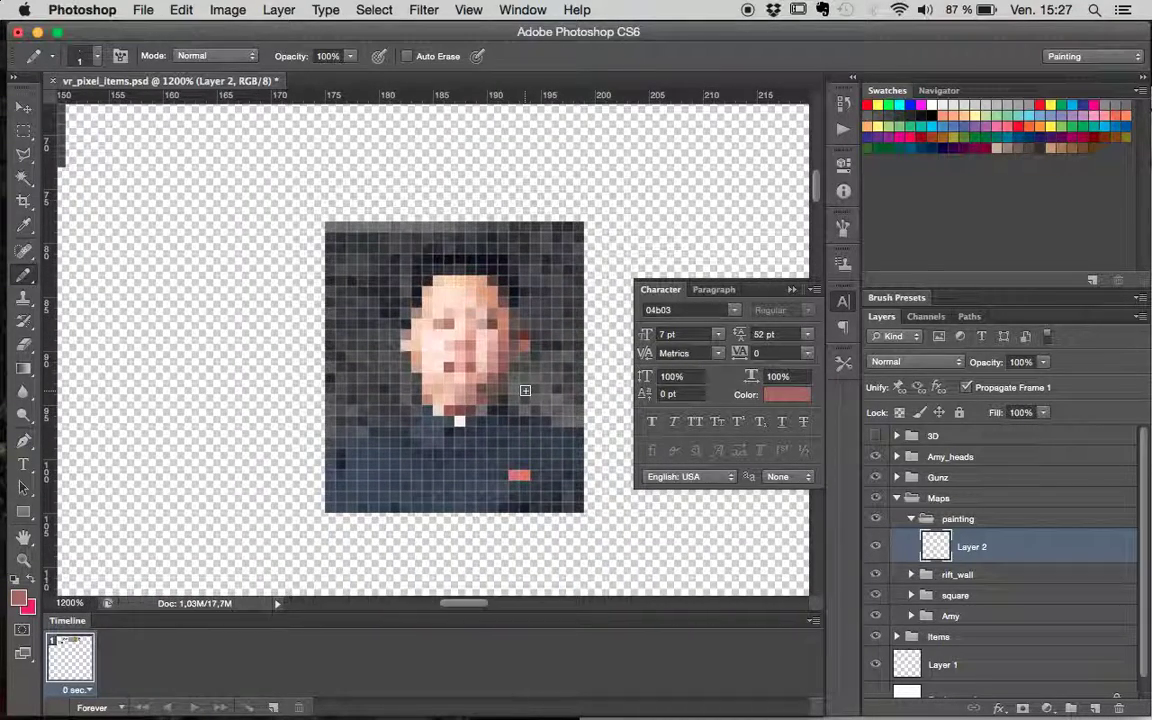
- Apply a Color Balance adjustment that shifts the portrait toward a cooler green-cyan tint
{"action": "key", "text": "super+minus"}
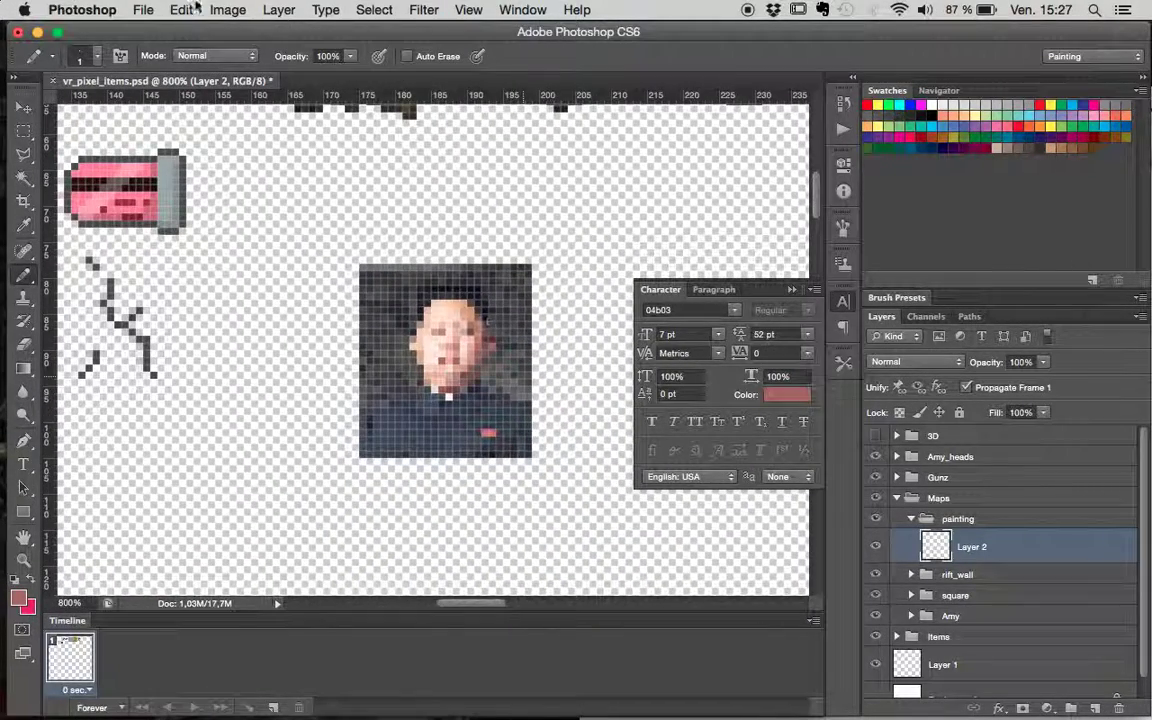
{"action": "left_click", "coordinate": [227, 9]}
{"action": "mouse_move", "coordinate": [245, 66]}
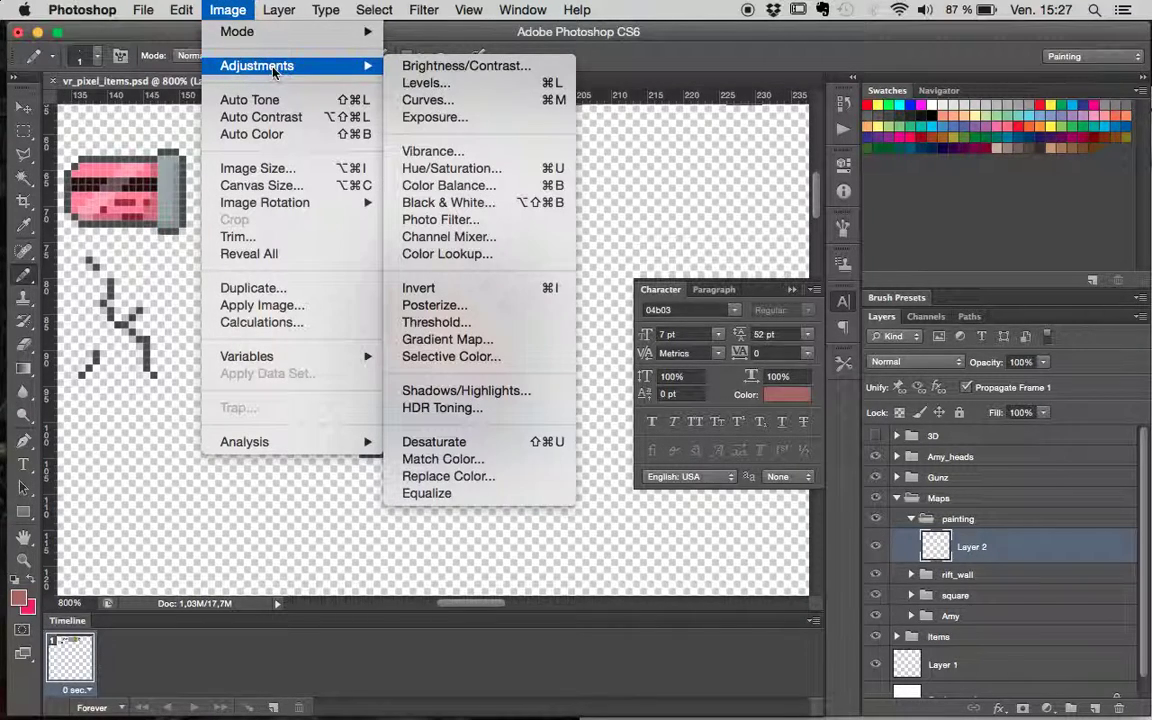
{"action": "left_click", "coordinate": [450, 185]}
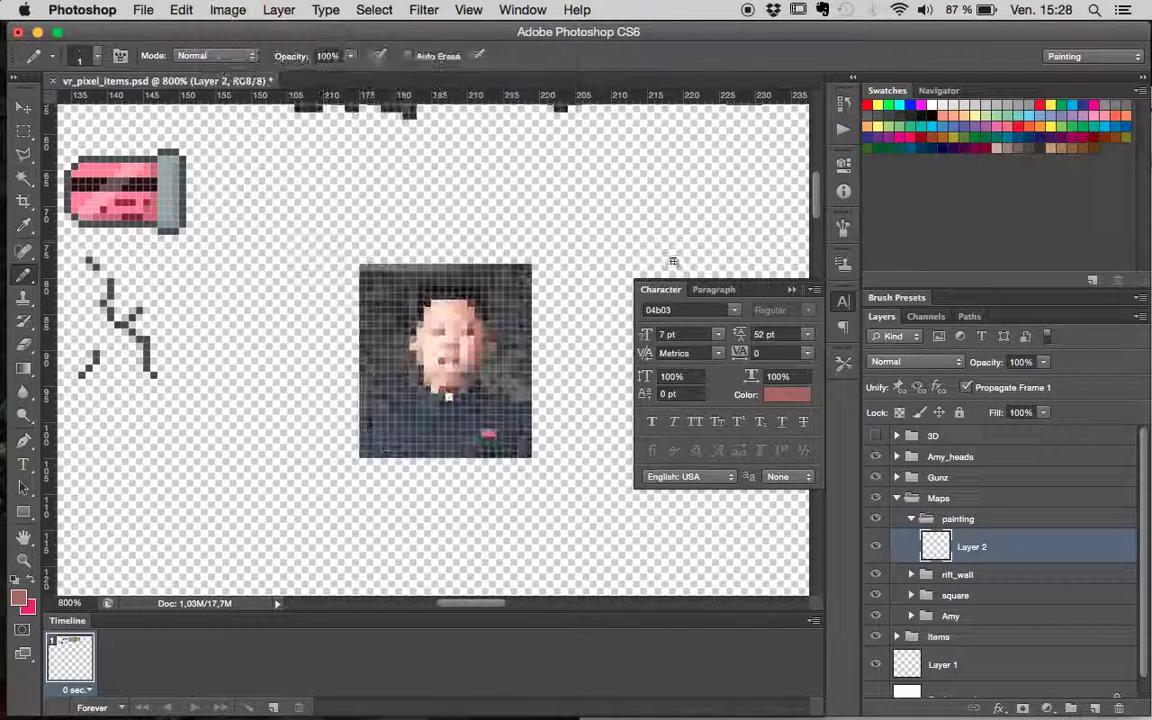
{"action": "mouse_move", "coordinate": [901, 203]}
{"action": "left_mouse_down"}
{"action": "mouse_move", "coordinate": [925, 202]}
{"action": "mouse_move", "coordinate": [858, 205]}
{"action": "mouse_move", "coordinate": [884, 203]}
{"action": "left_mouse_up"}
{"action": "left_click_drag", "start_coordinate": [906, 249], "coordinate": [887, 252]}
{"action": "left_click", "coordinate": [1103, 157]}
{"action": "key", "text": "b"}
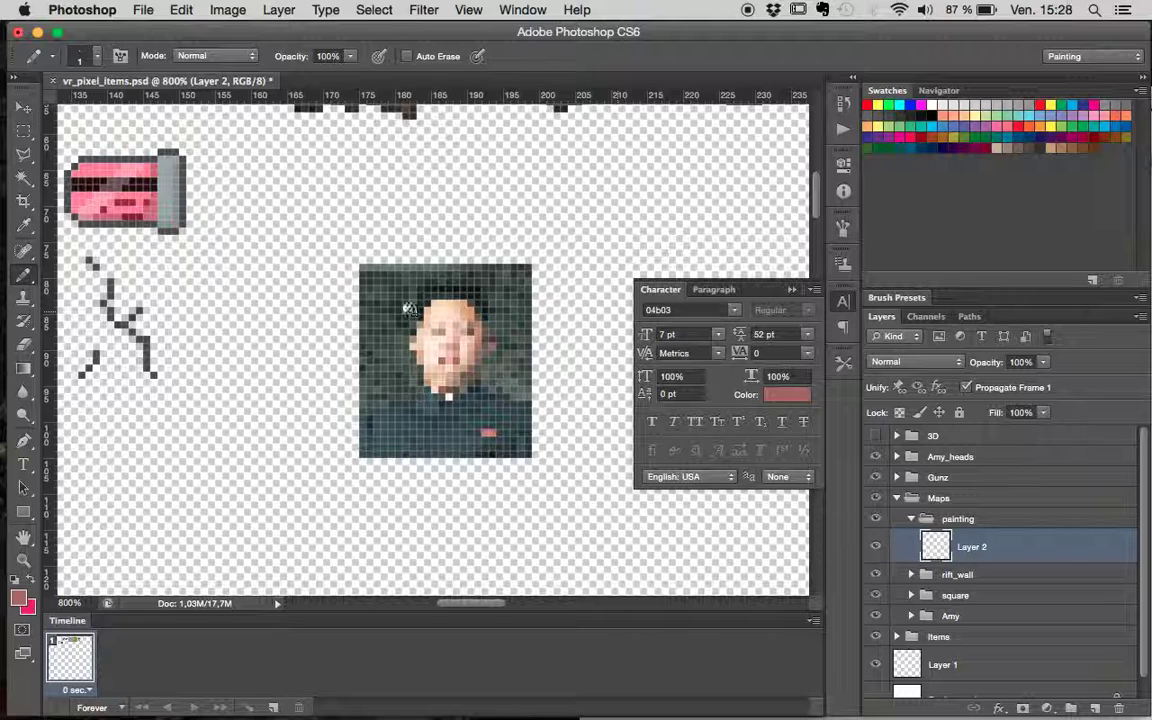
- Apply a Curves adjustment to the portrait, mapping shadow input 41 to output 37 and highlight input 176 to 182
{"action": "left_click", "coordinate": [372, 10]}
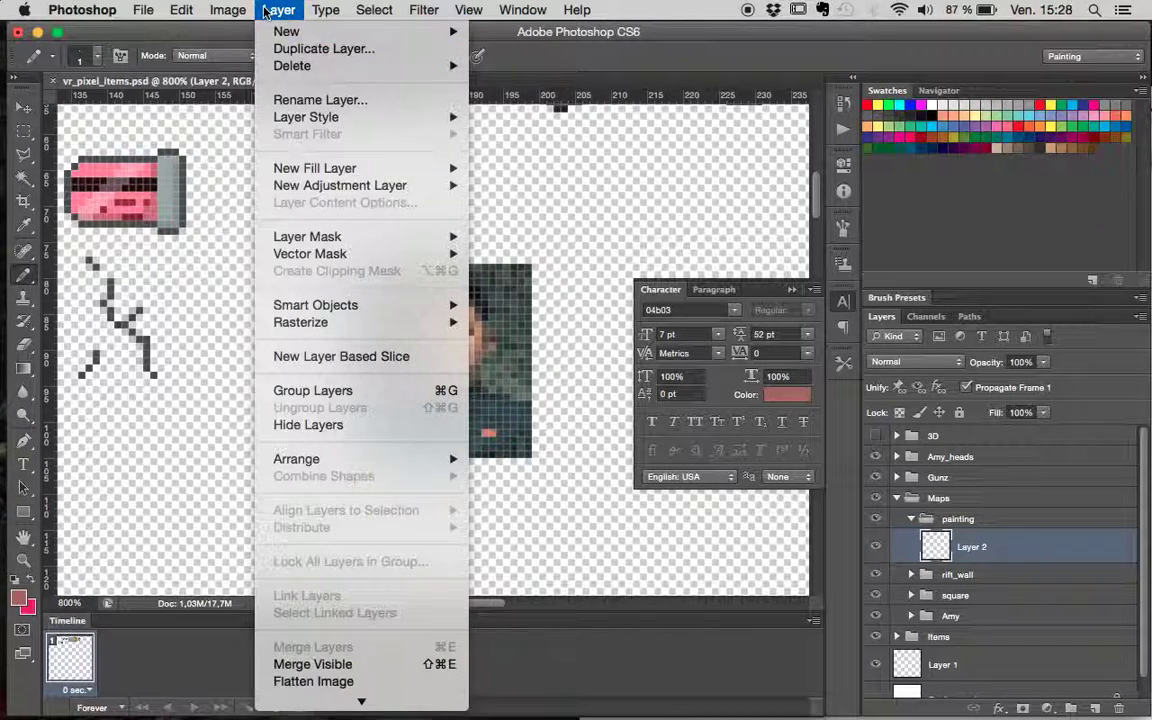
{"action": "mouse_move", "coordinate": [228, 10]}
{"action": "mouse_move", "coordinate": [300, 66]}
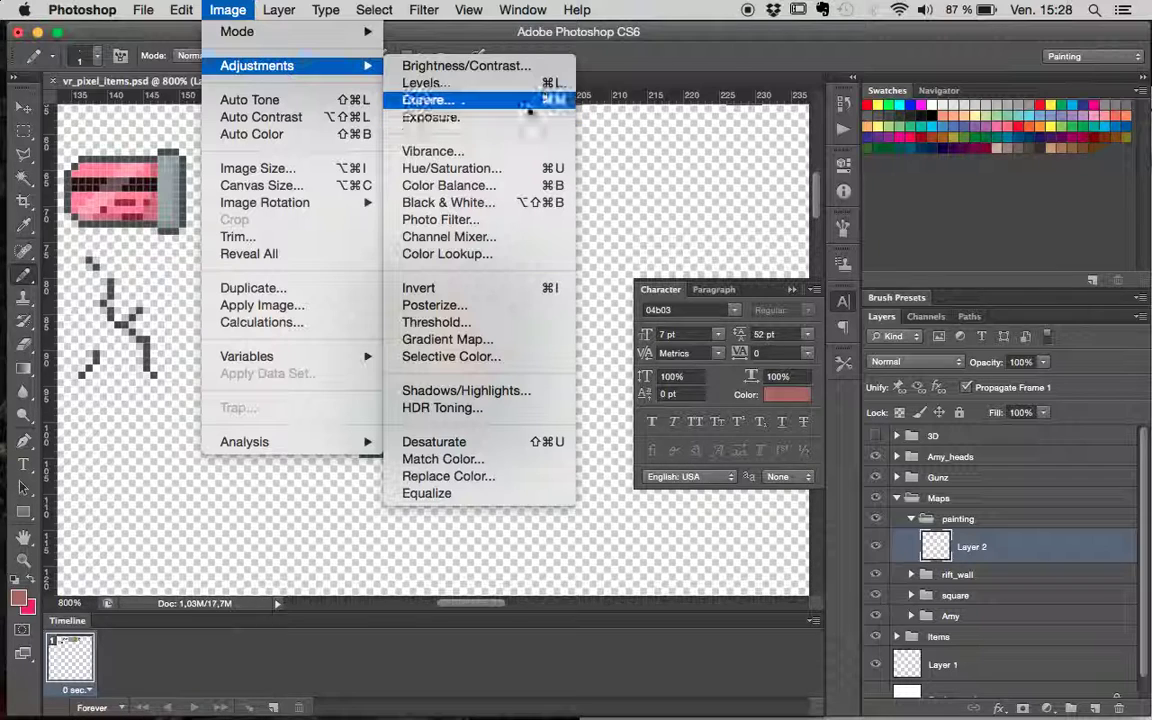
{"action": "left_click", "coordinate": [540, 100]}
{"action": "mouse_move", "coordinate": [795, 572]}
{"action": "left_mouse_down"}
{"action": "mouse_move", "coordinate": [789, 558]}
{"action": "mouse_move", "coordinate": [805, 557]}
{"action": "left_mouse_up"}
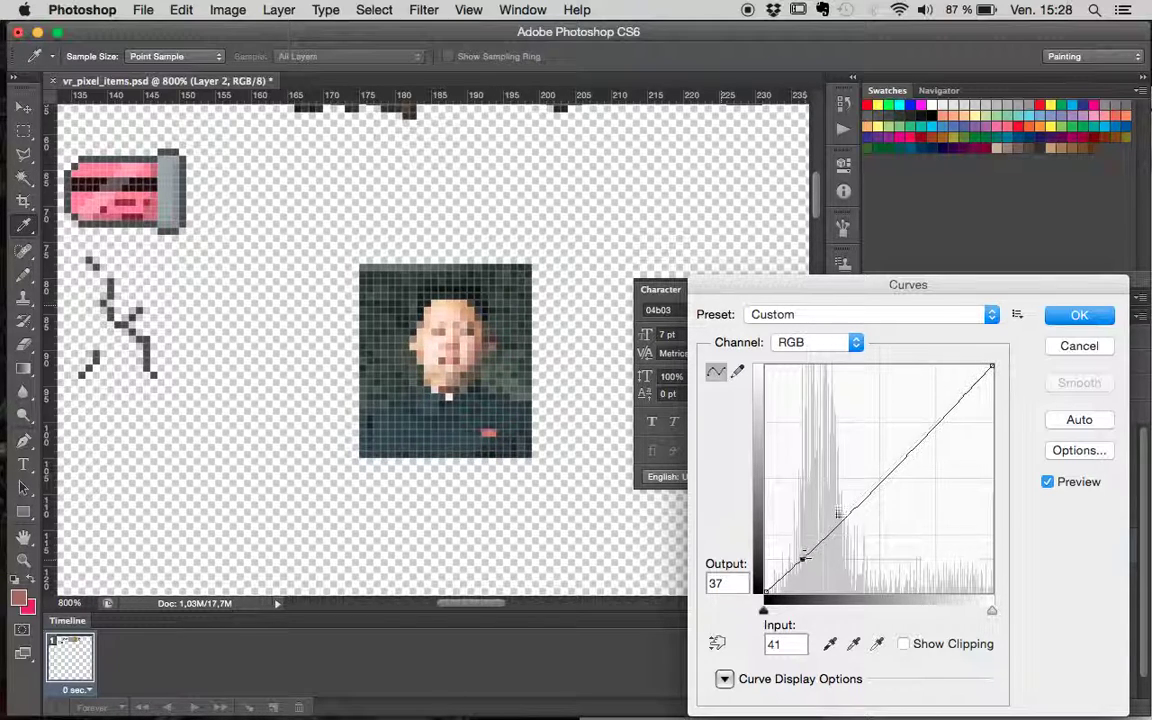
{"action": "left_click", "coordinate": [921, 430]}
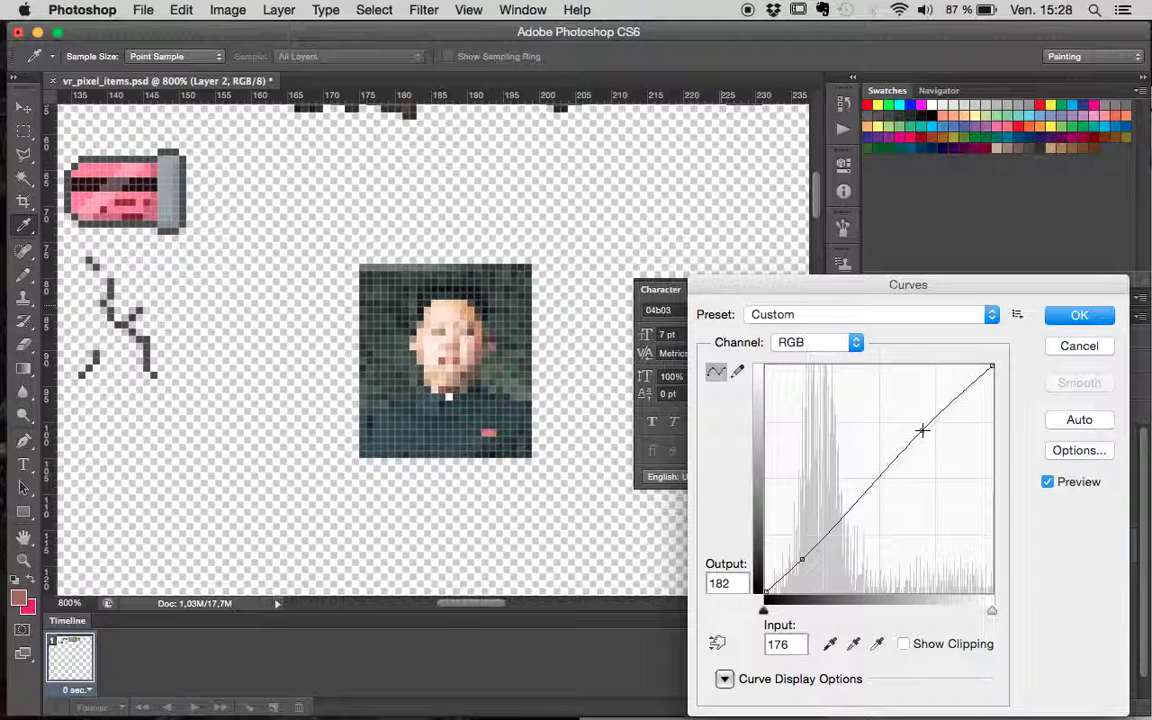
{"action": "key", "text": "Return"}
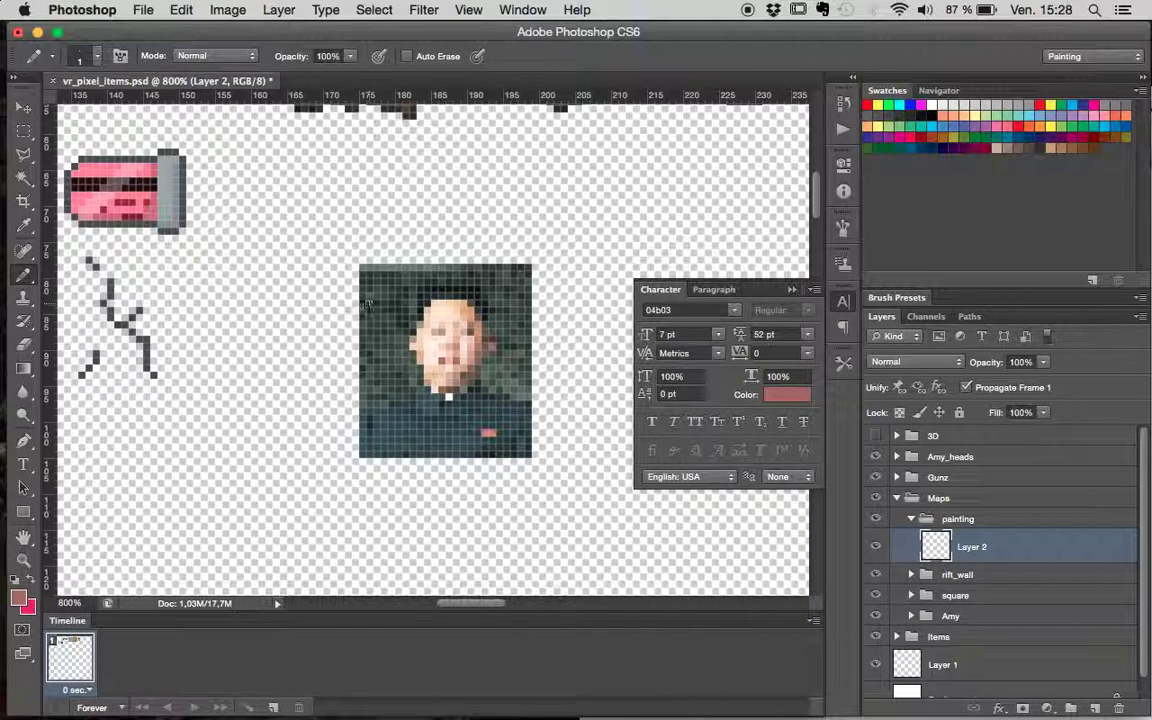
- Add a layer named bground above the portrait in the painting group and make pink the foreground colour
{"action": "left_click", "coordinate": [1096, 709]}
{"action": "double_click", "coordinate": [975, 546]}
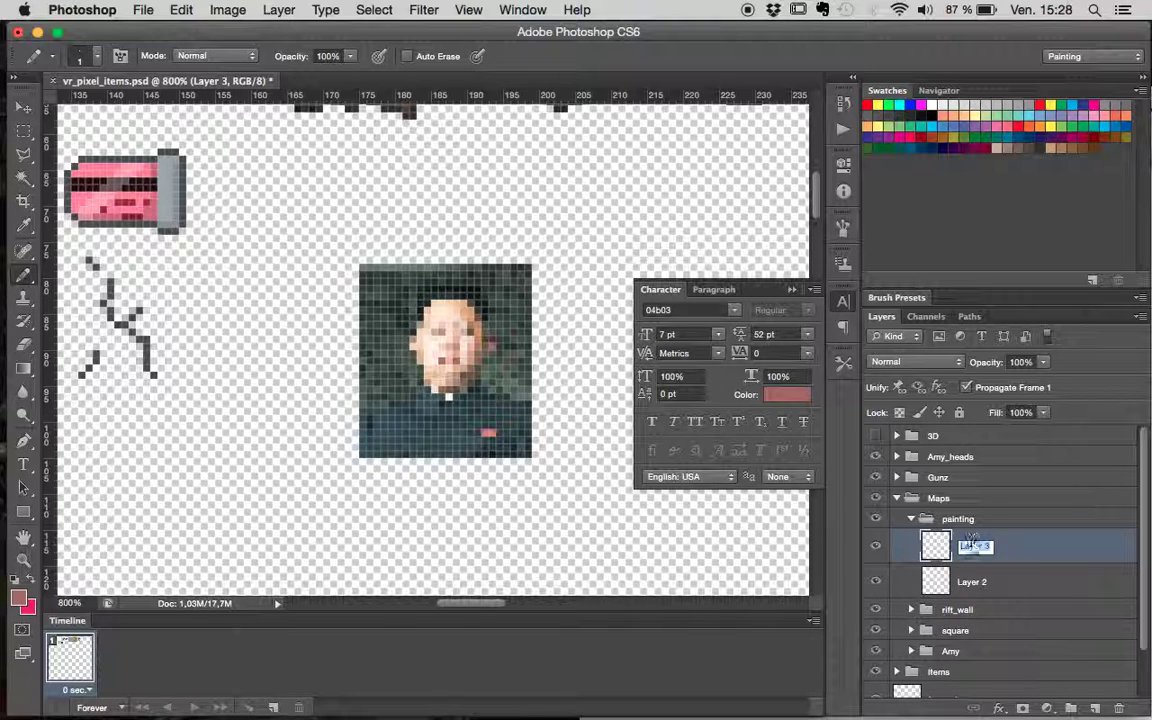
{"action": "type", "text": "bground"}
{"action": "key", "text": "Return"}
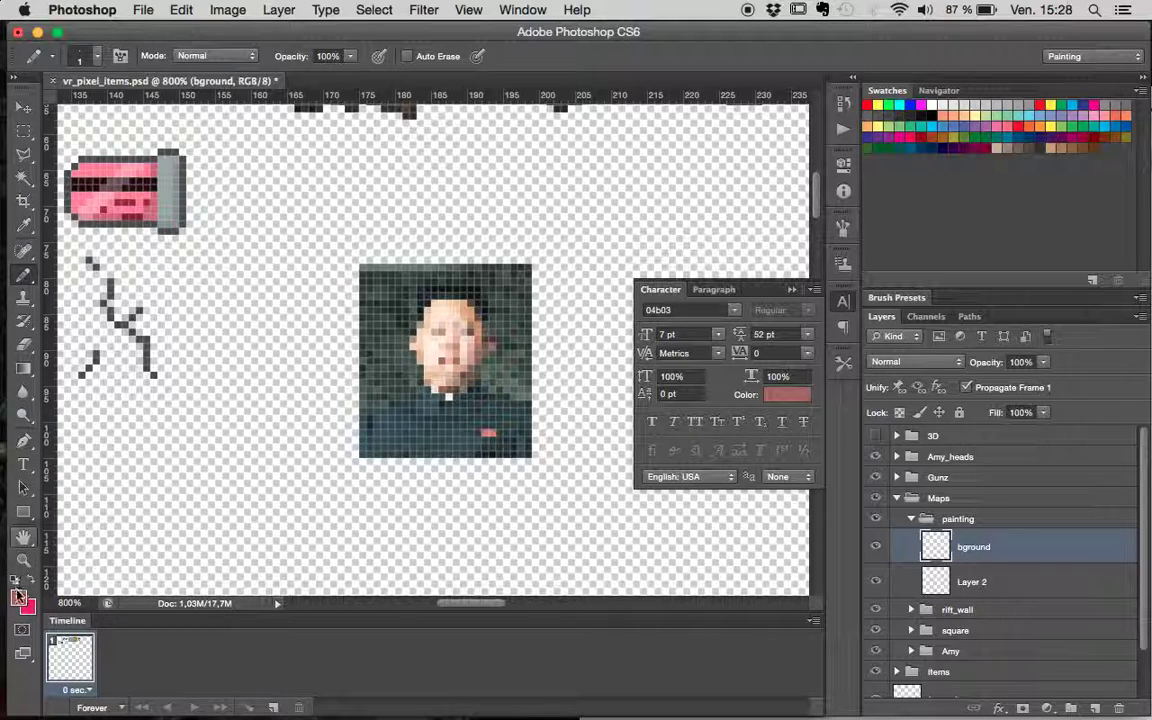
{"action": "left_click", "coordinate": [31, 580]}
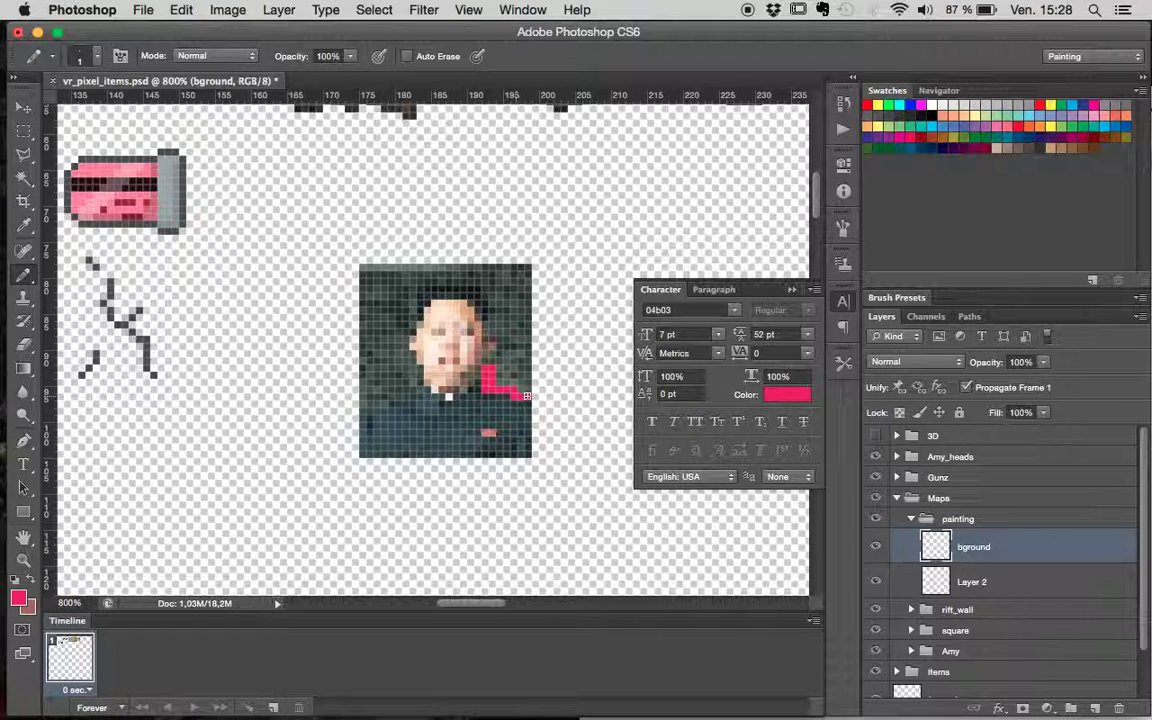
- Paint pink on the bground layer around the portrait's head and shoulders, filling most of the background beside them
{"action": "mouse_move", "coordinate": [514, 380]}
{"action": "left_mouse_down"}
{"action": "mouse_move", "coordinate": [492, 353]}
{"action": "mouse_move", "coordinate": [516, 371]}
{"action": "mouse_move", "coordinate": [497, 382]}
{"action": "mouse_move", "coordinate": [513, 373]}
{"action": "mouse_move", "coordinate": [503, 328]}
{"action": "mouse_move", "coordinate": [494, 333]}
{"action": "mouse_move", "coordinate": [493, 286]}
{"action": "mouse_move", "coordinate": [415, 280]}
{"action": "mouse_move", "coordinate": [408, 359]}
{"action": "left_mouse_up"}
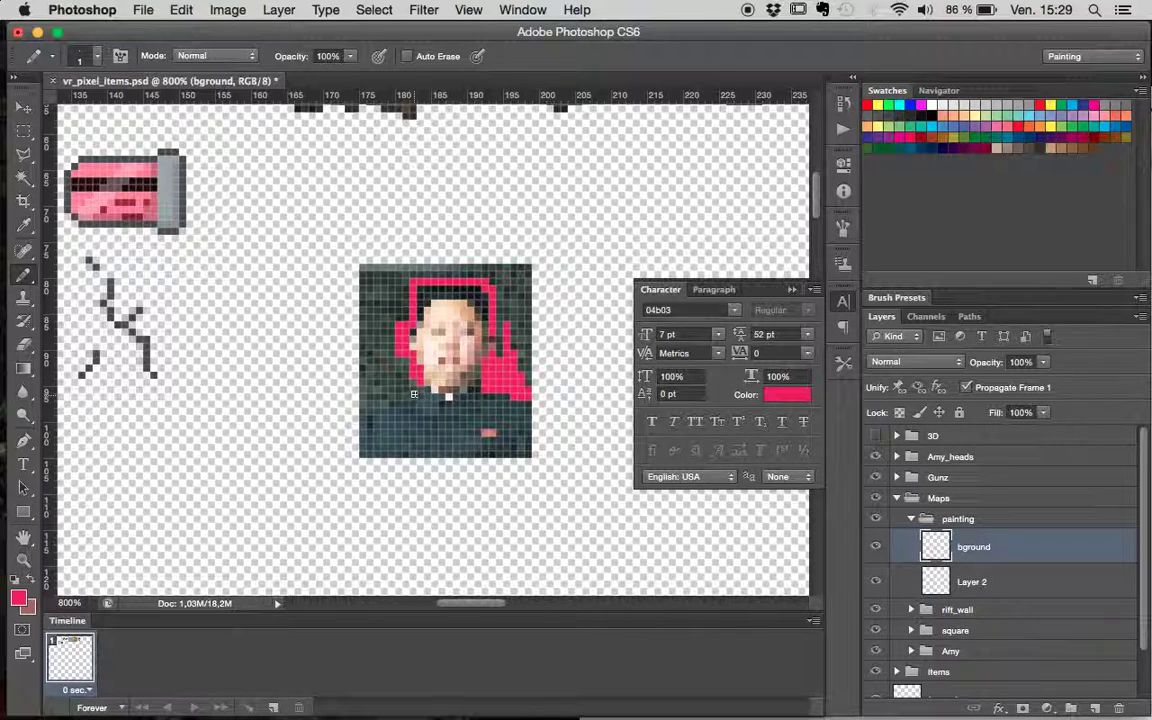
{"action": "left_click_drag", "start_coordinate": [405, 395], "coordinate": [382, 397]}
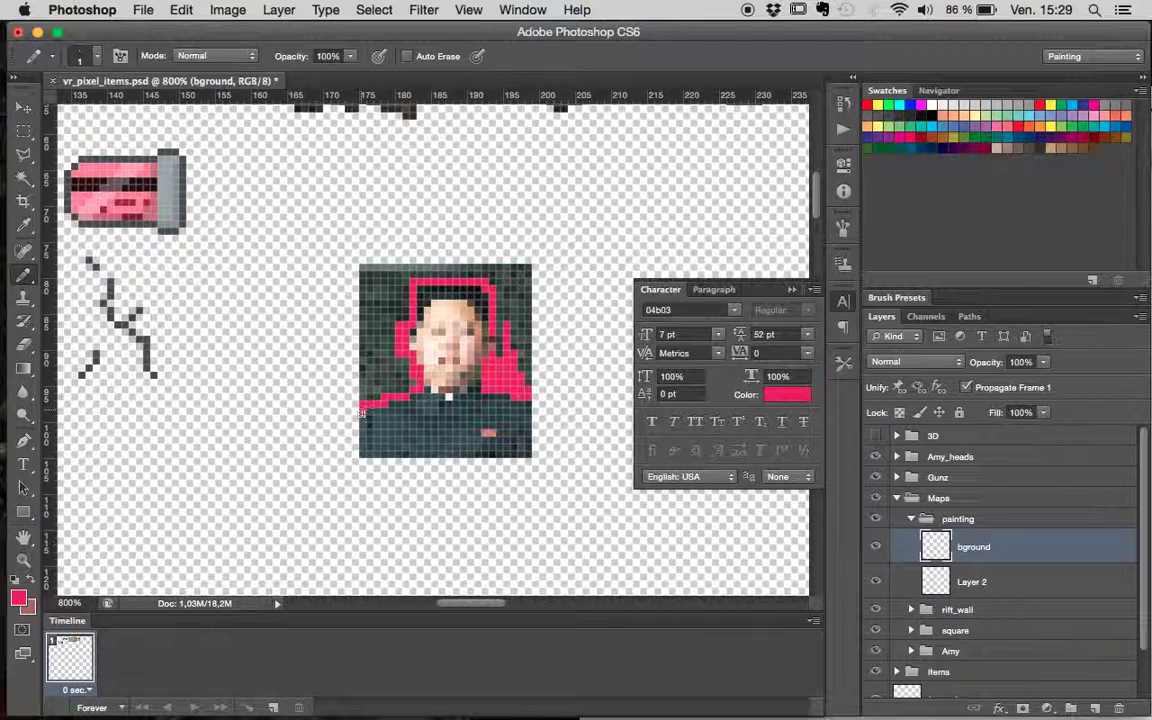
{"action": "mouse_move", "coordinate": [376, 378]}
{"action": "left_mouse_down"}
{"action": "mouse_move", "coordinate": [377, 326]}
{"action": "mouse_move", "coordinate": [366, 394]}
{"action": "mouse_move", "coordinate": [367, 358]}
{"action": "mouse_move", "coordinate": [371, 396]}
{"action": "mouse_move", "coordinate": [394, 327]}
{"action": "mouse_move", "coordinate": [383, 385]}
{"action": "mouse_move", "coordinate": [412, 384]}
{"action": "mouse_move", "coordinate": [402, 390]}
{"action": "mouse_move", "coordinate": [398, 350]}
{"action": "mouse_move", "coordinate": [401, 371]}
{"action": "mouse_move", "coordinate": [380, 351]}
{"action": "mouse_move", "coordinate": [389, 311]}
{"action": "mouse_move", "coordinate": [369, 364]}
{"action": "mouse_move", "coordinate": [364, 350]}
{"action": "mouse_move", "coordinate": [369, 275]}
{"action": "mouse_move", "coordinate": [396, 296]}
{"action": "left_mouse_up"}
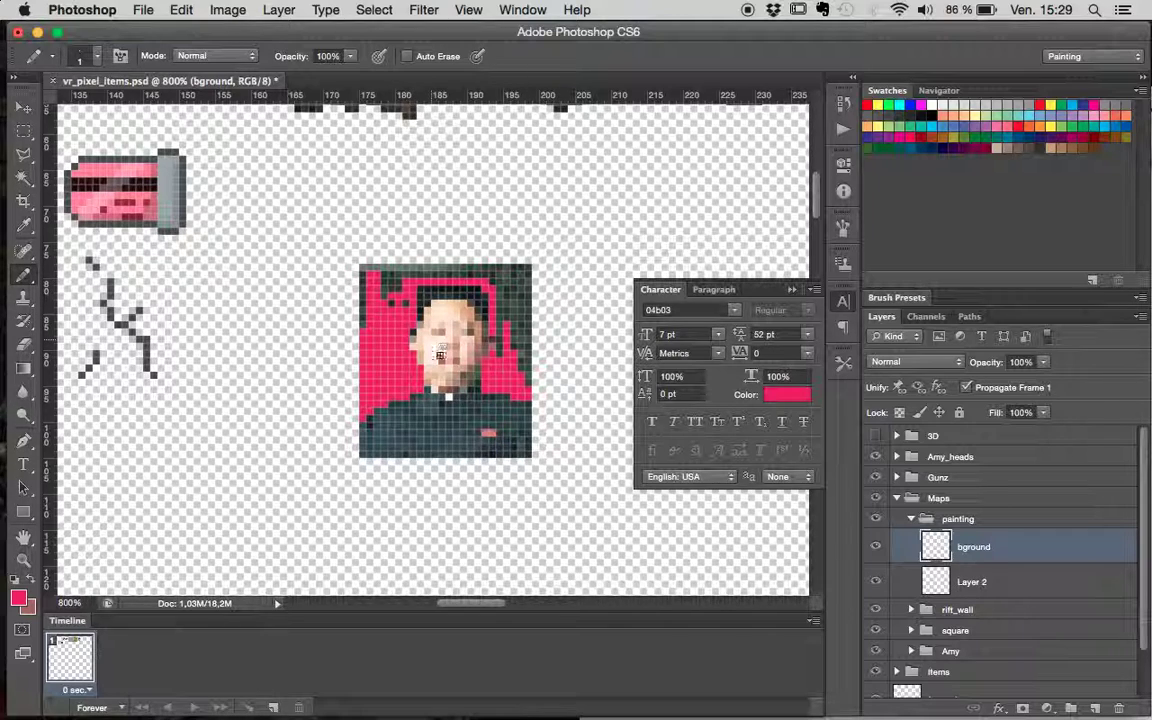
- Retouch the edge pixels around the ears and jaw on Layer 2 with skin and brown tones sampled from the portrait
{"action": "left_click", "coordinate": [412, 336], "text": "alt"}
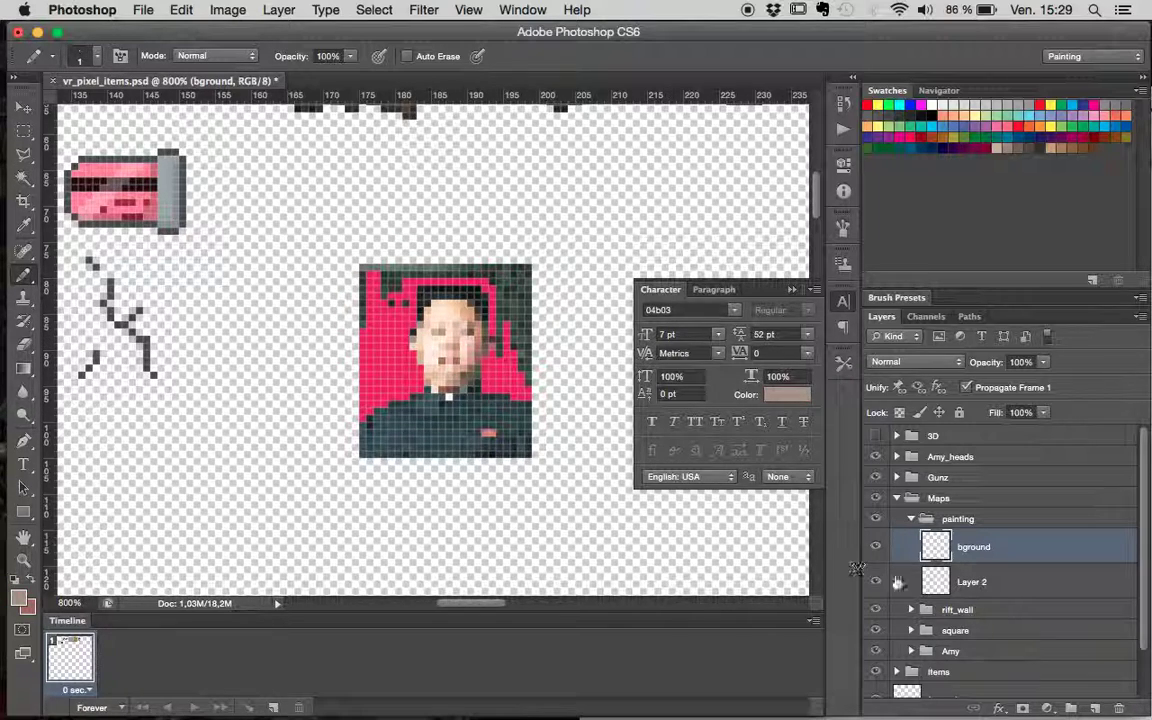
{"action": "left_click", "coordinate": [970, 581]}
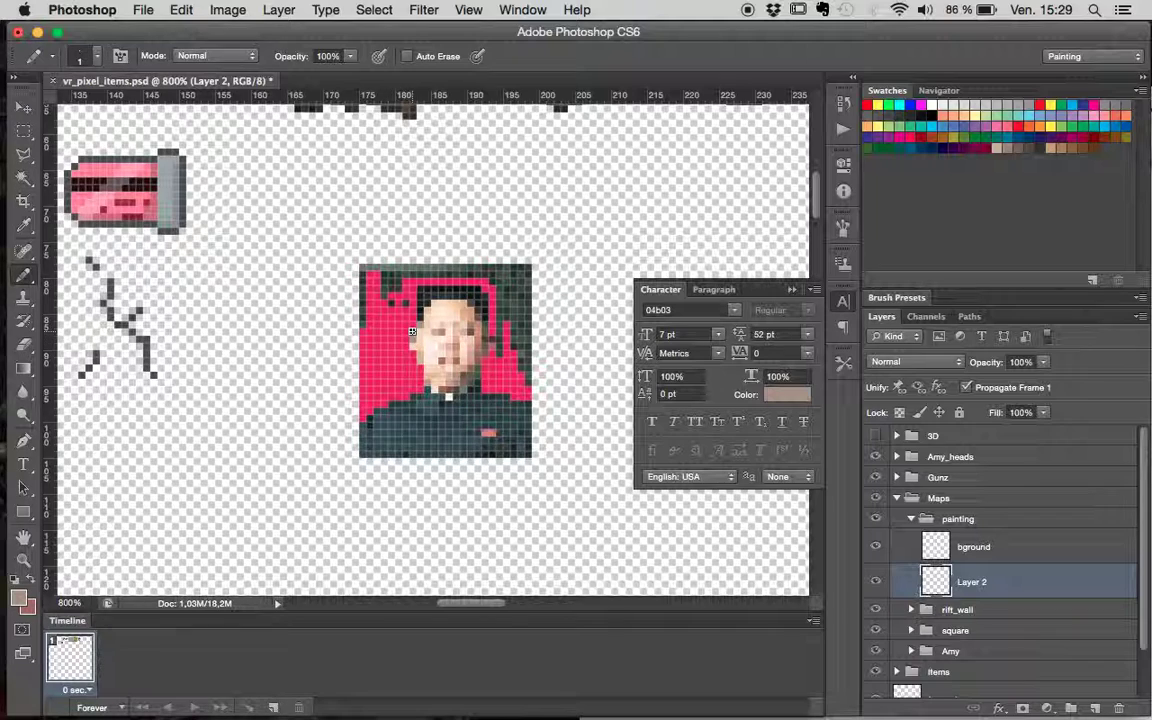
{"action": "left_click", "coordinate": [478, 362], "text": "alt"}
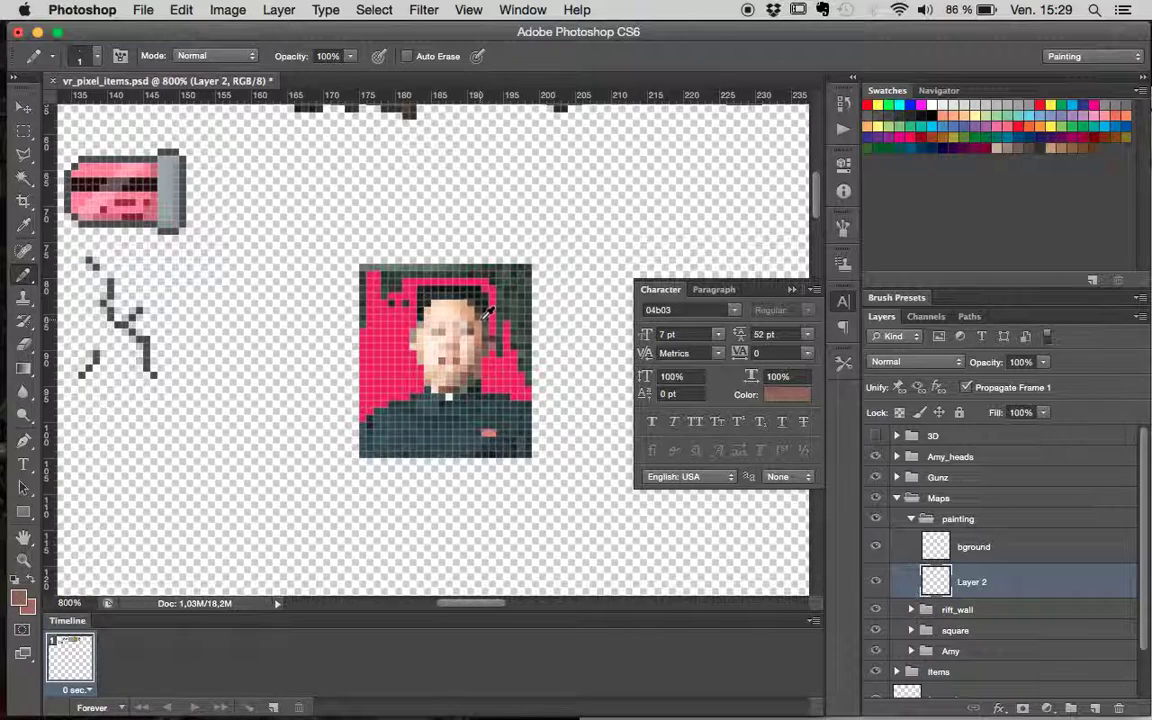
{"action": "left_click", "coordinate": [485, 324], "text": "alt"}
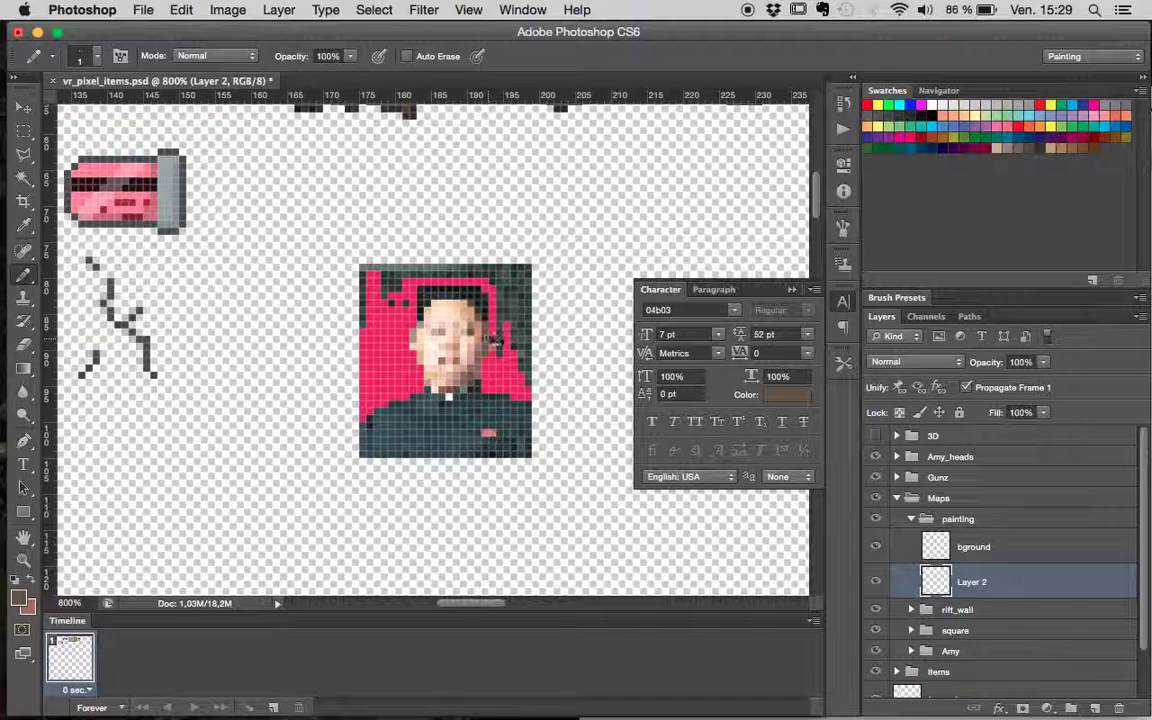
- Resample the pink and cover the remaining dark background around and above the head on the bground layer
{"action": "left_click", "coordinate": [392, 307], "text": "alt"}
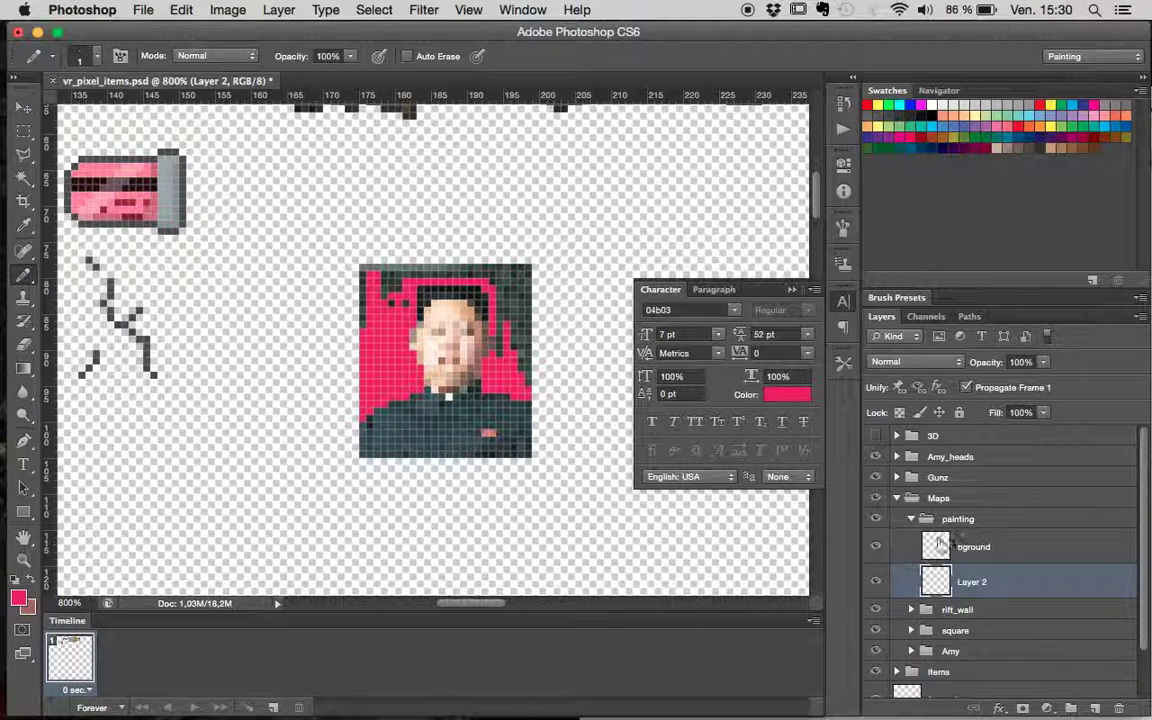
{"action": "left_click", "coordinate": [1000, 546]}
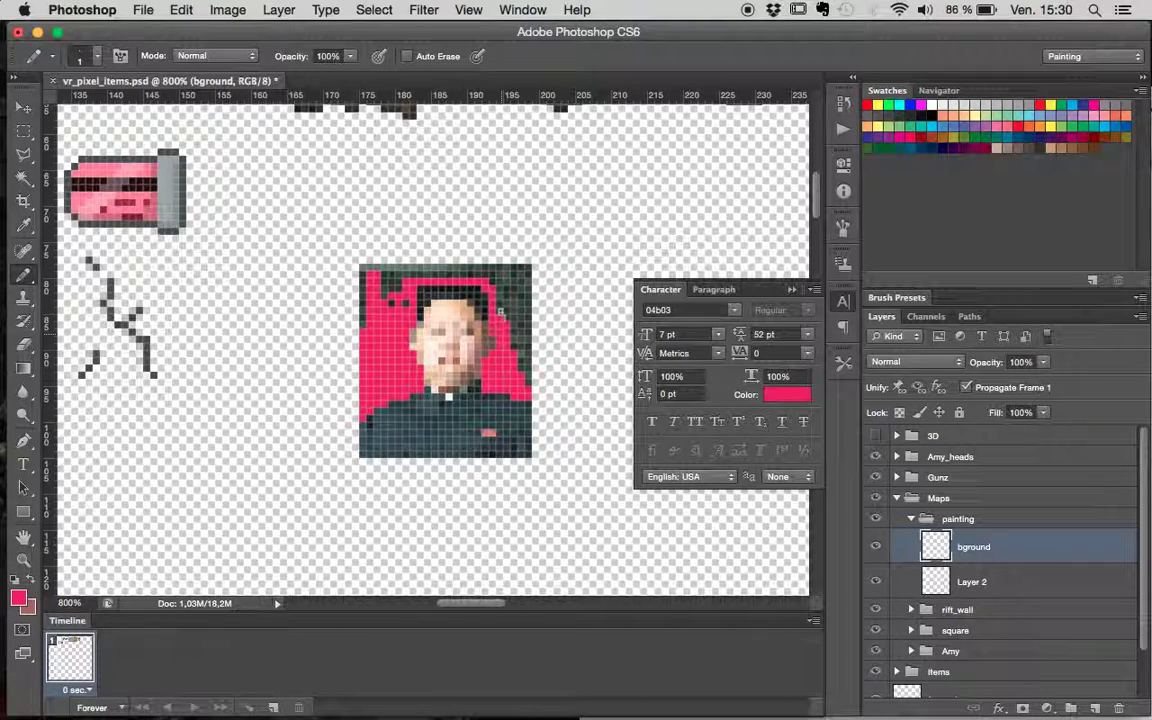
{"action": "mouse_move", "coordinate": [518, 305]}
{"action": "left_mouse_down"}
{"action": "mouse_move", "coordinate": [525, 383]}
{"action": "mouse_move", "coordinate": [528, 300]}
{"action": "left_mouse_up"}
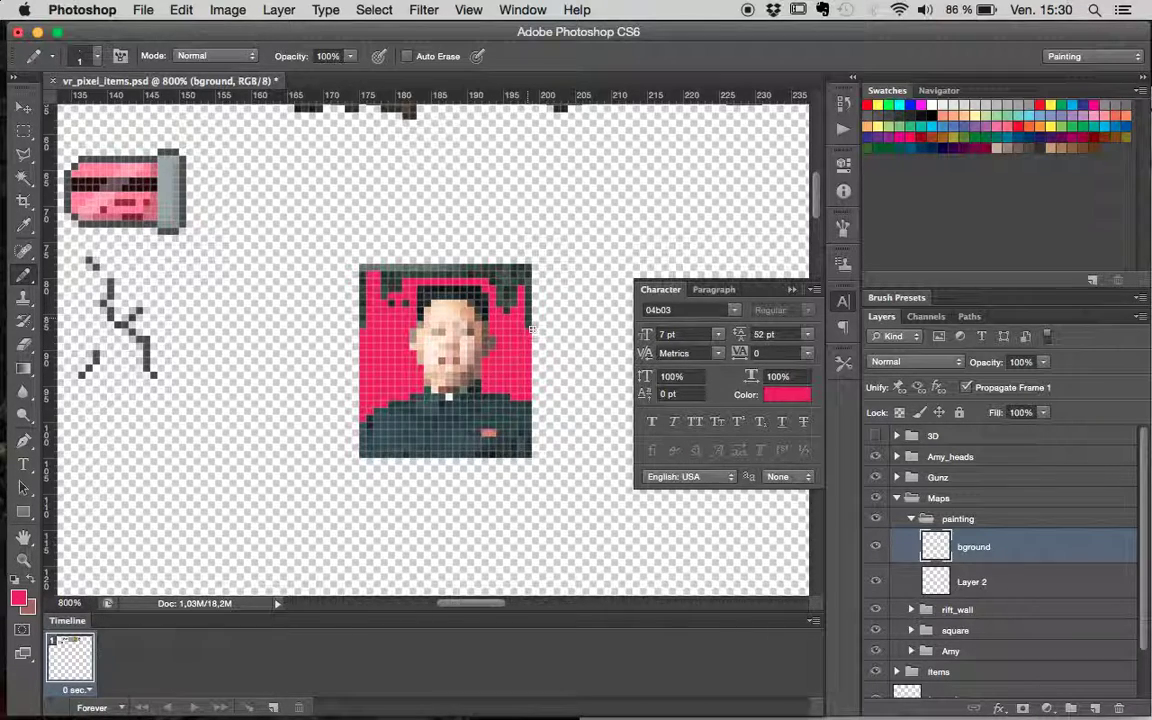
{"action": "key", "text": "ctrl+z"}
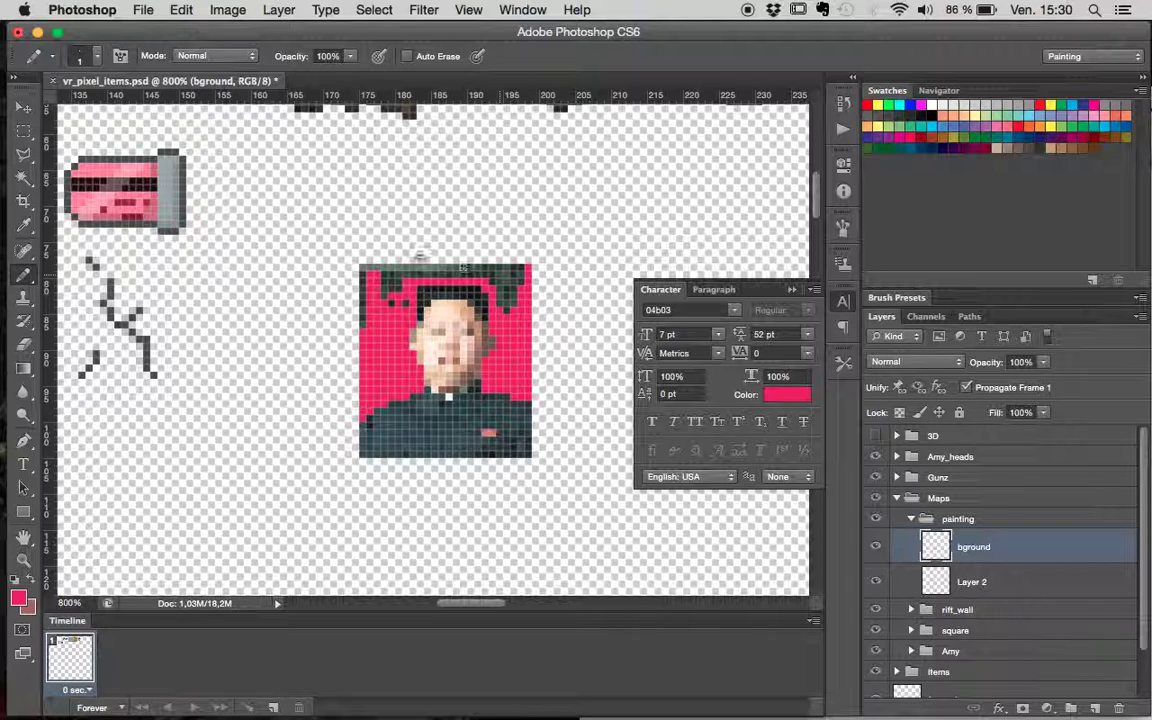
{"action": "left_click_drag", "start_coordinate": [388, 267], "coordinate": [459, 272]}
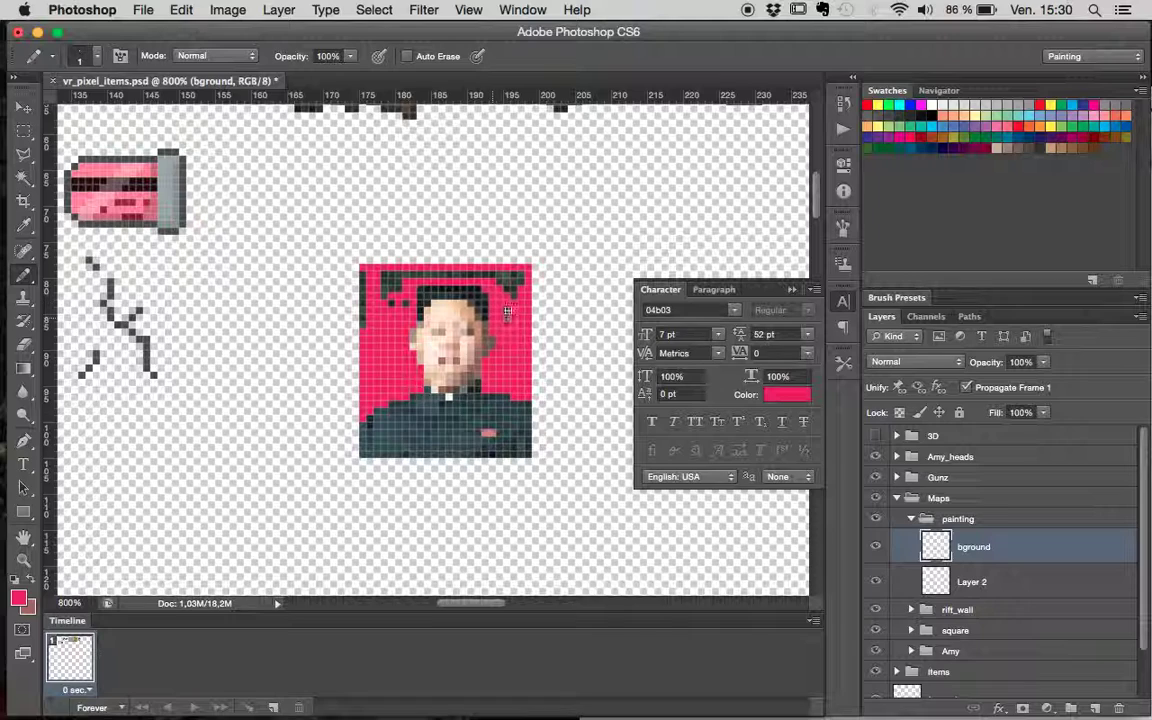
{"action": "mouse_move", "coordinate": [503, 275]}
{"action": "left_mouse_down"}
{"action": "mouse_move", "coordinate": [388, 272]}
{"action": "mouse_move", "coordinate": [407, 304]}
{"action": "mouse_move", "coordinate": [383, 310]}
{"action": "mouse_move", "coordinate": [364, 273]}
{"action": "mouse_move", "coordinate": [363, 311]}
{"action": "left_mouse_up"}
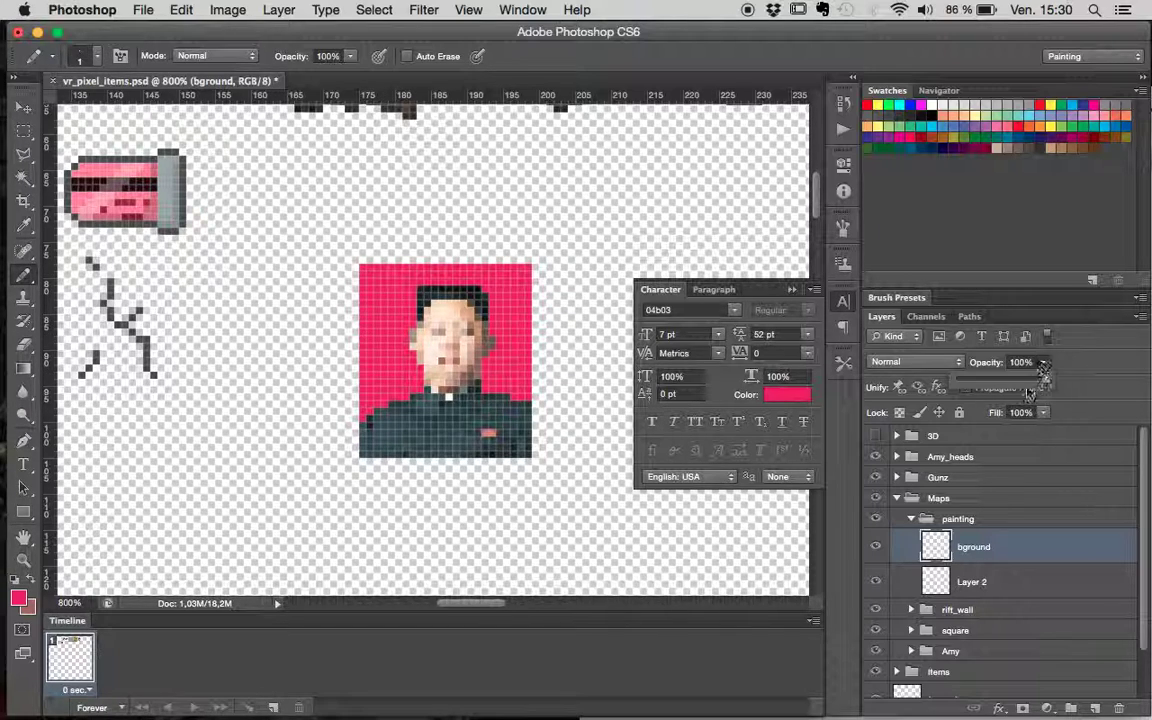
- Set the bground layer's opacity to 57% and try Color Burn, Lighten and Screen blending before settling on Color Dodge
{"action": "left_click_drag", "start_coordinate": [1043, 362], "coordinate": [1018, 386]}
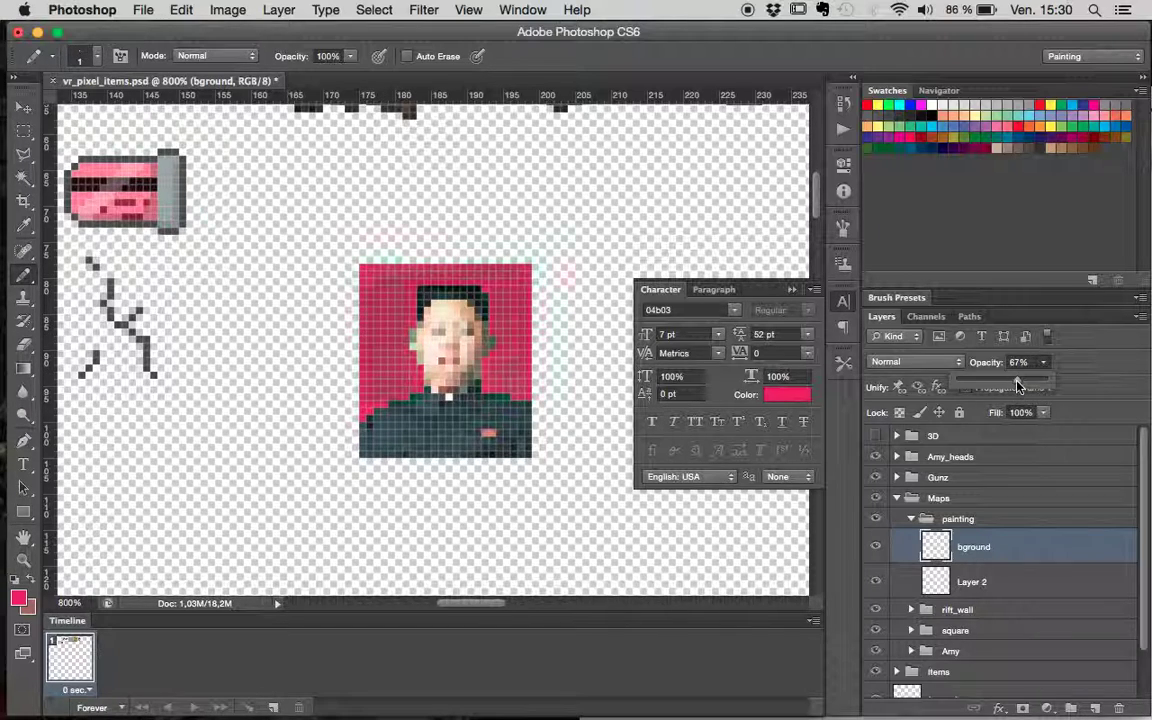
{"action": "left_click", "coordinate": [895, 362]}
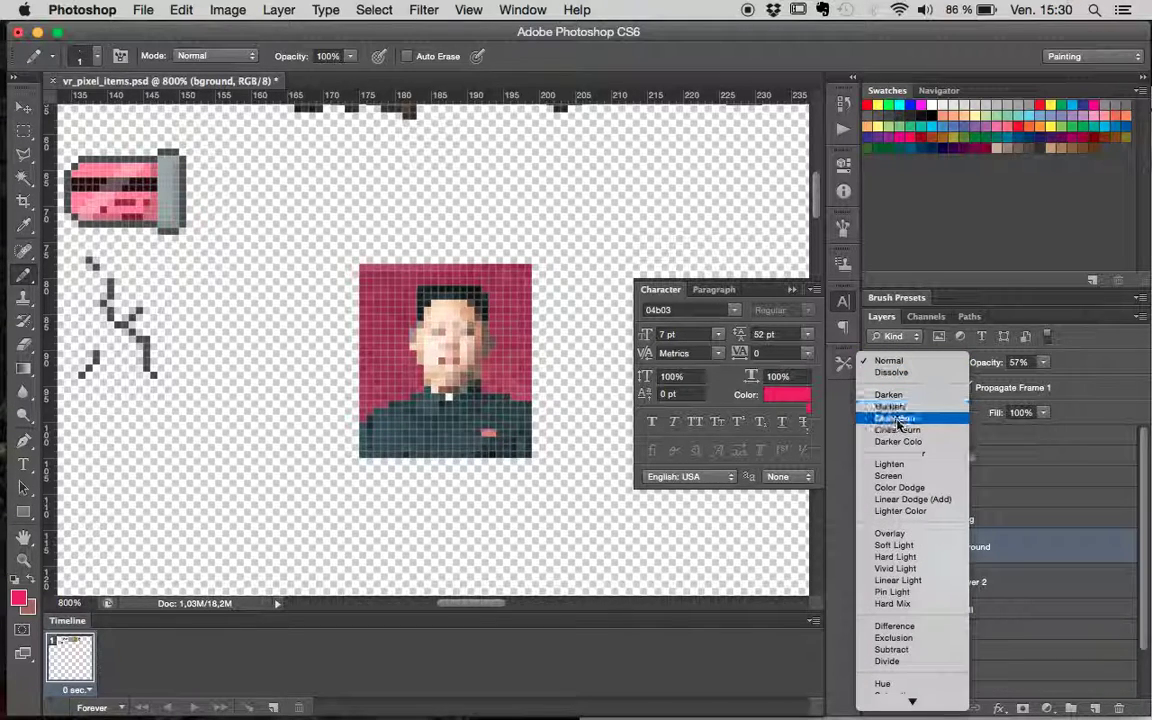
{"action": "left_click", "coordinate": [895, 418]}
{"action": "left_click", "coordinate": [903, 362]}
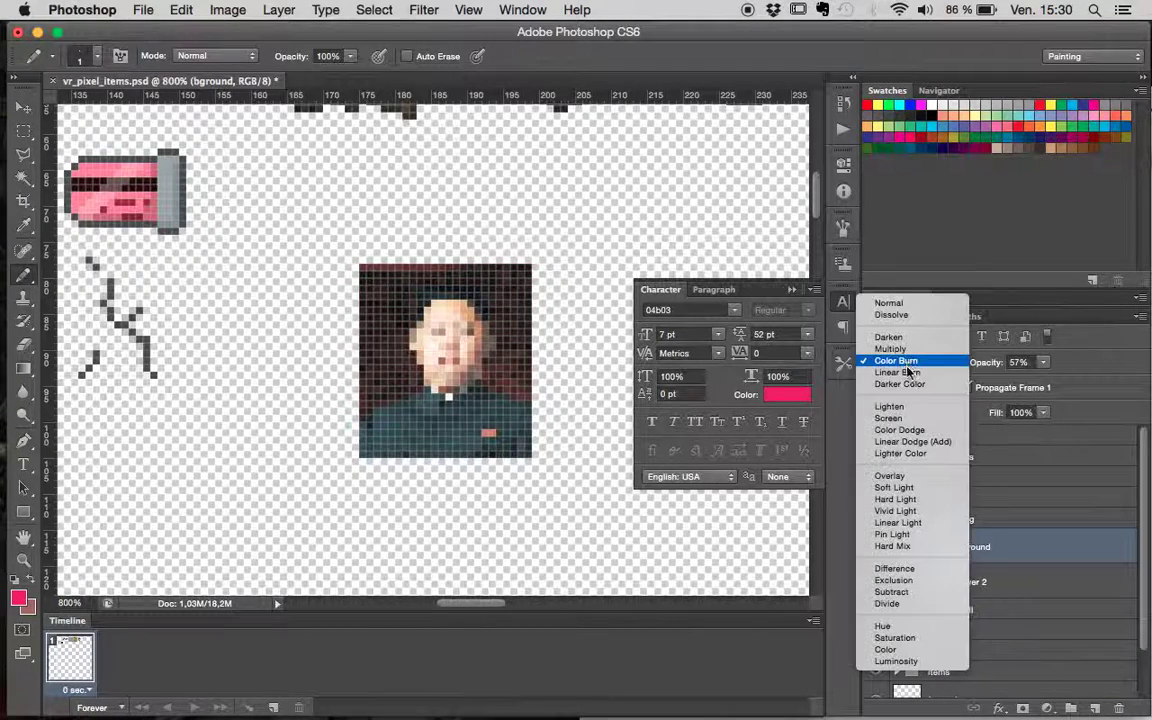
{"action": "left_click", "coordinate": [912, 404]}
{"action": "left_click", "coordinate": [922, 363]}
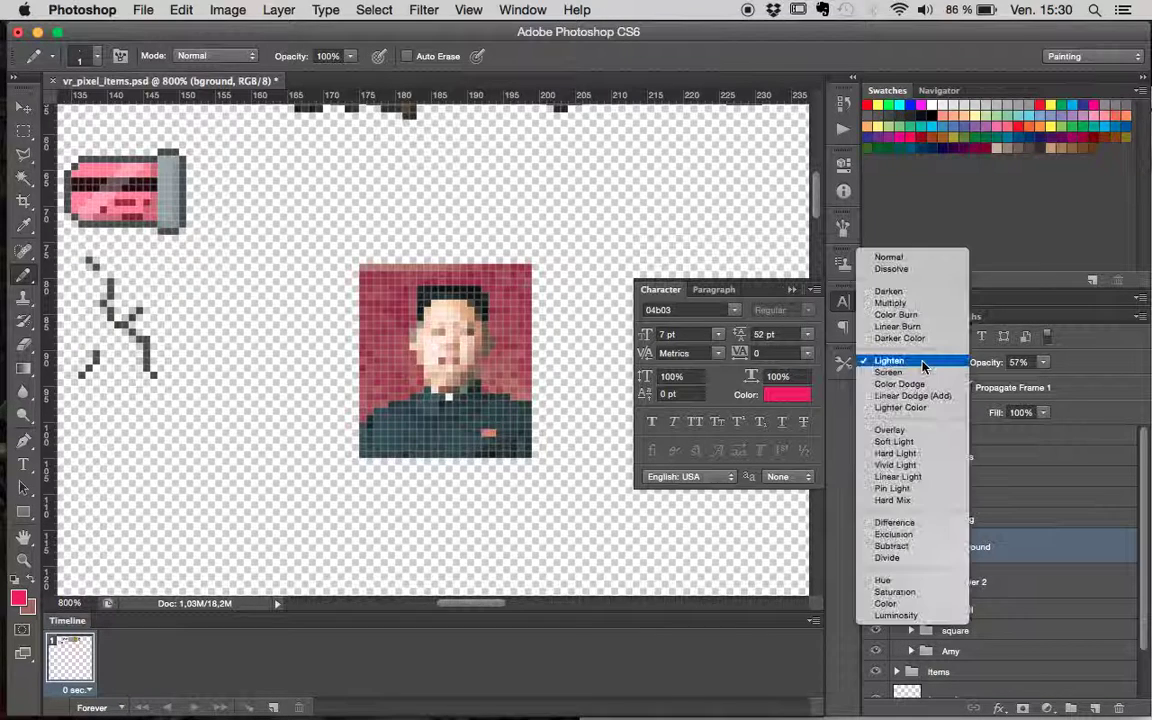
{"action": "left_click", "coordinate": [918, 373]}
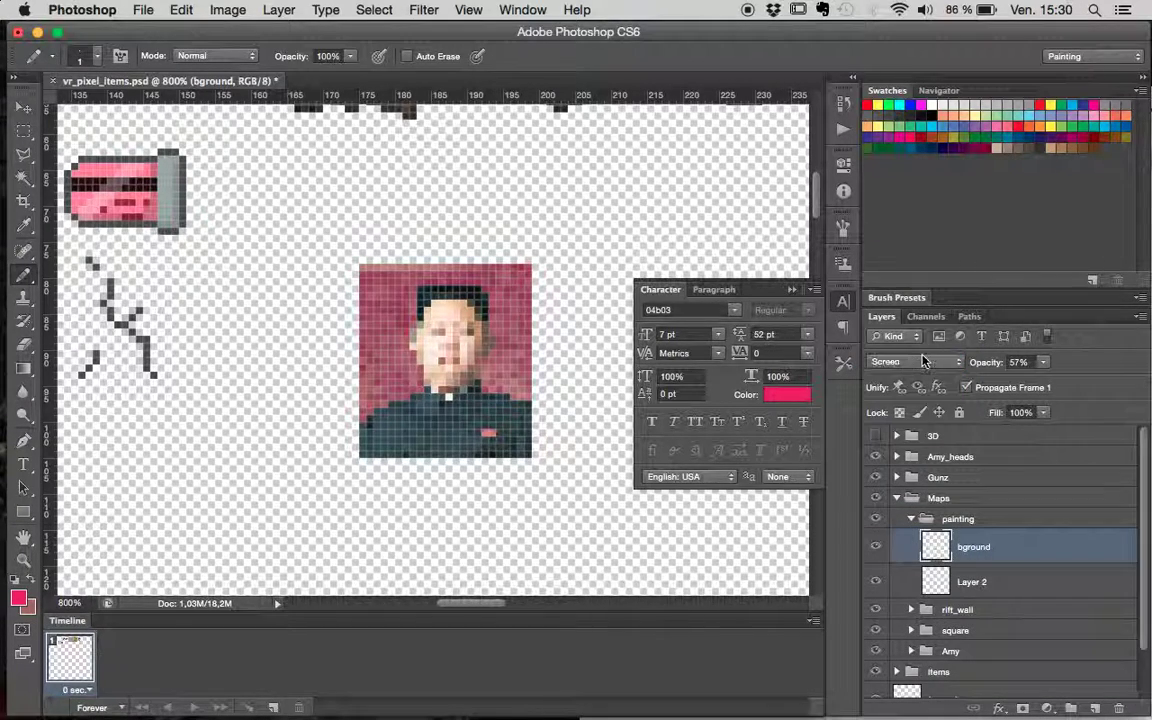
{"action": "left_click", "coordinate": [918, 364]}
{"action": "left_click", "coordinate": [922, 376]}
- Add a Color Overlay effect to the bground layer with the muted green #85b091 in Normal mode at 100% opacity
{"action": "key", "text": "super+minus"}
{"action": "key", "text": "super+minus"}
{"action": "key", "text": "super+minus"}
{"action": "key", "text": "super+minus"}
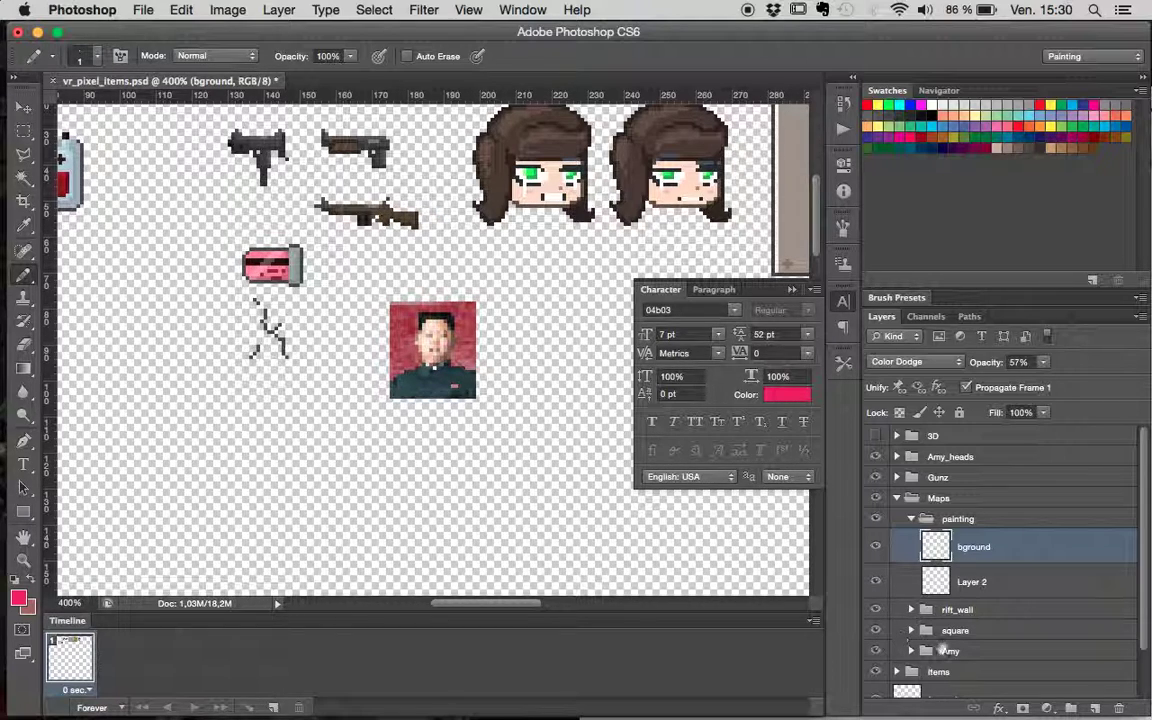
{"action": "left_click", "coordinate": [998, 708]}
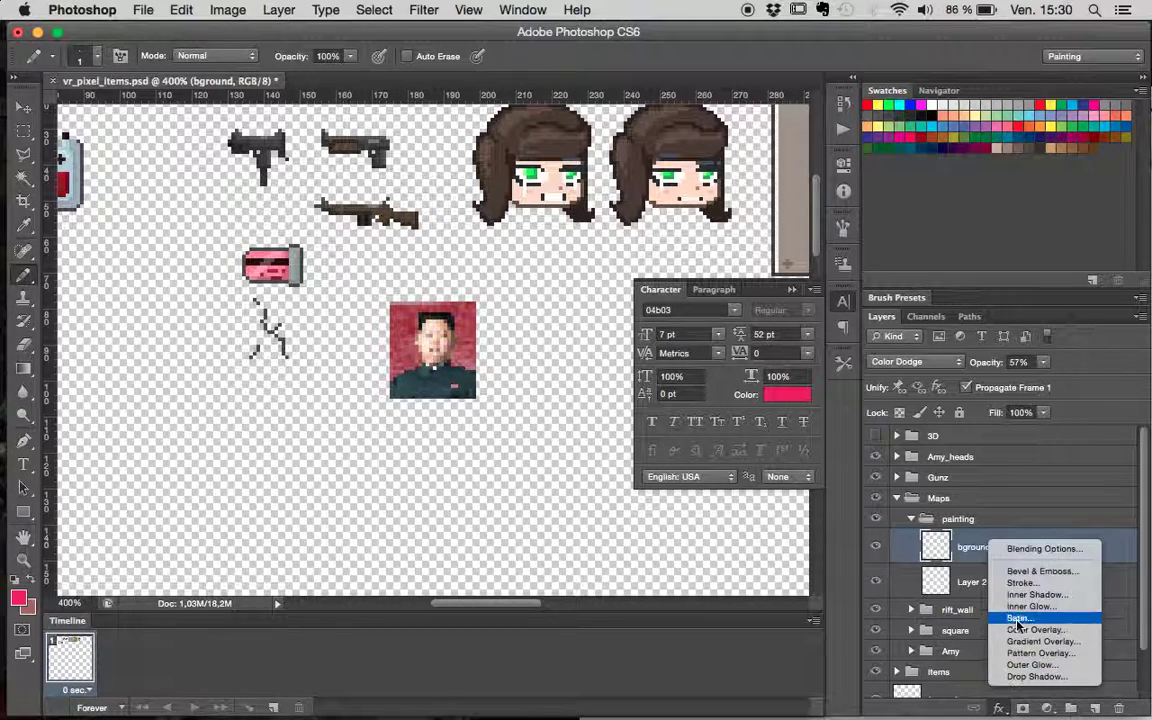
{"action": "left_click", "coordinate": [1040, 630]}
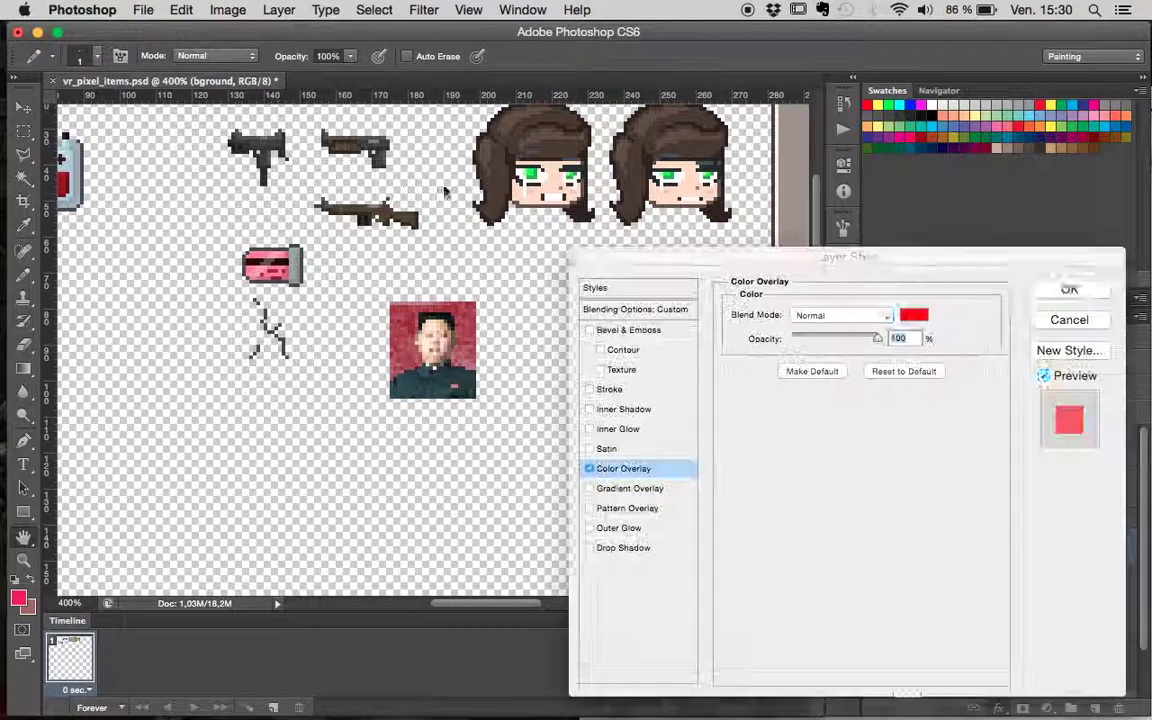
{"action": "left_click", "coordinate": [914, 316]}
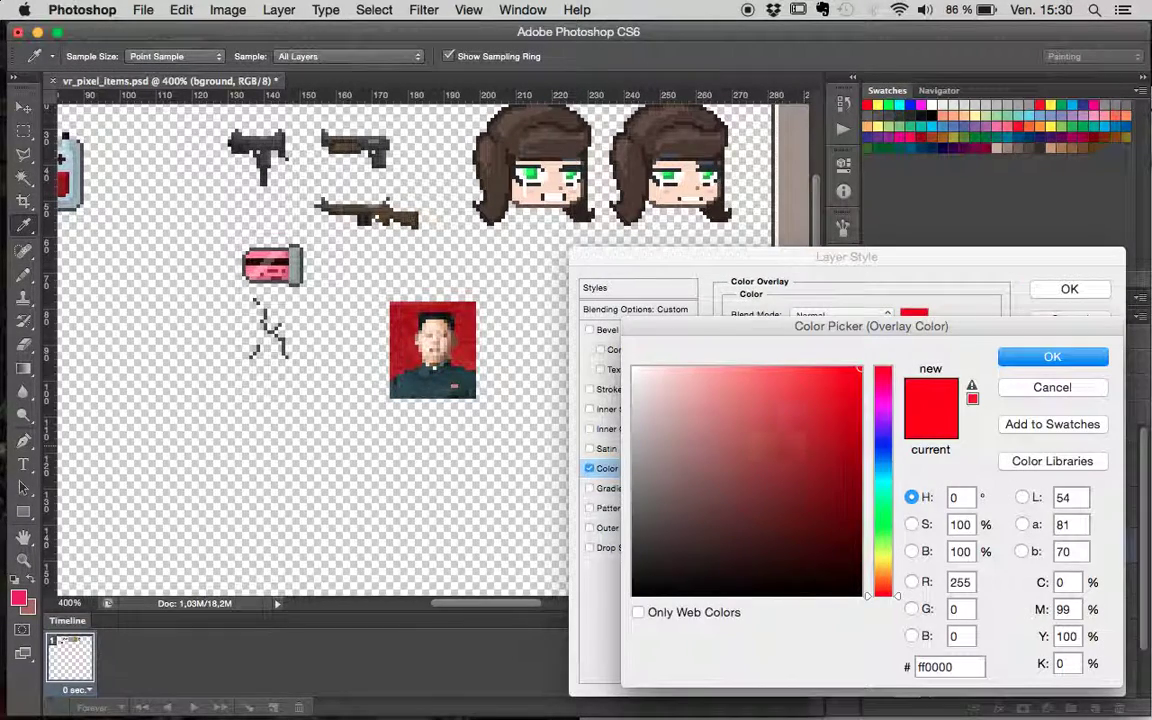
{"action": "left_click", "coordinate": [884, 508]}
{"action": "left_click_drag", "start_coordinate": [755, 428], "coordinate": [744, 418]}
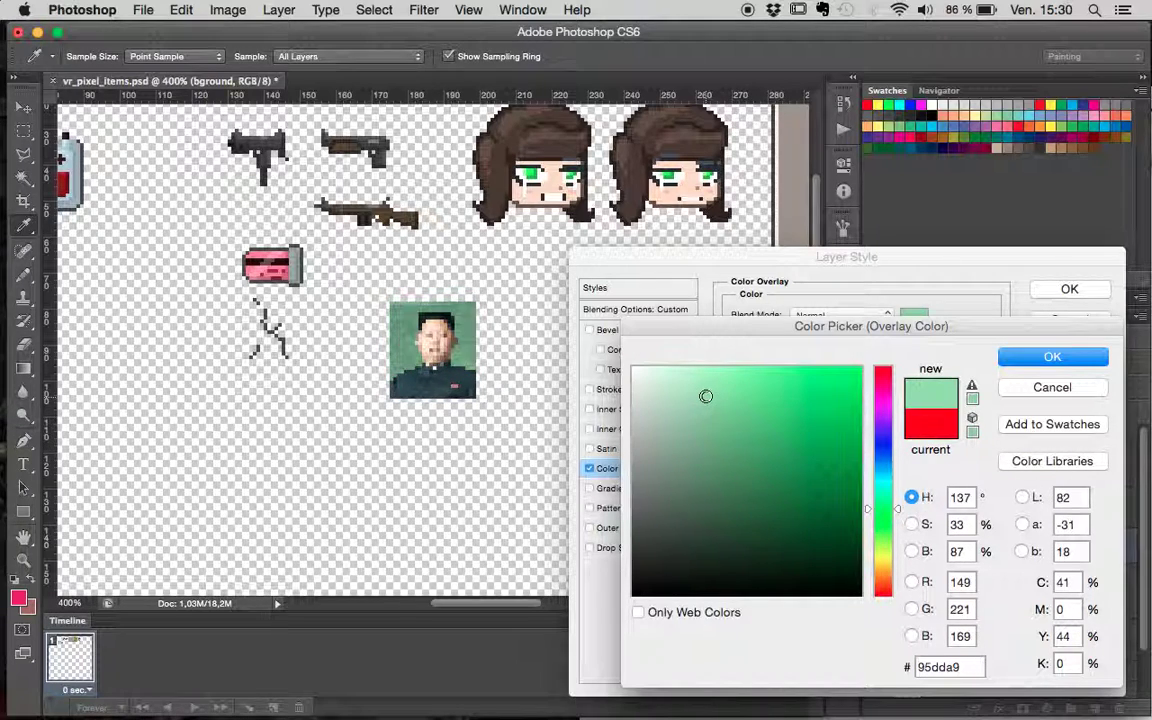
{"action": "left_click_drag", "start_coordinate": [706, 396], "coordinate": [689, 438]}
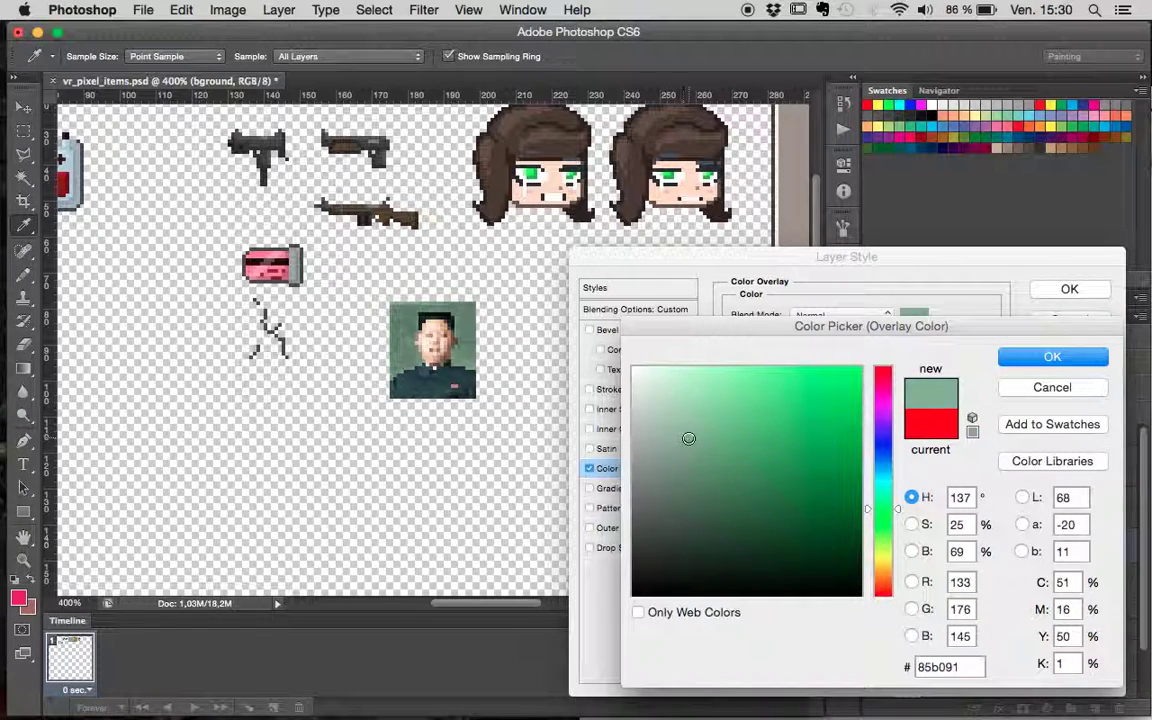
{"action": "left_click", "coordinate": [1050, 357]}
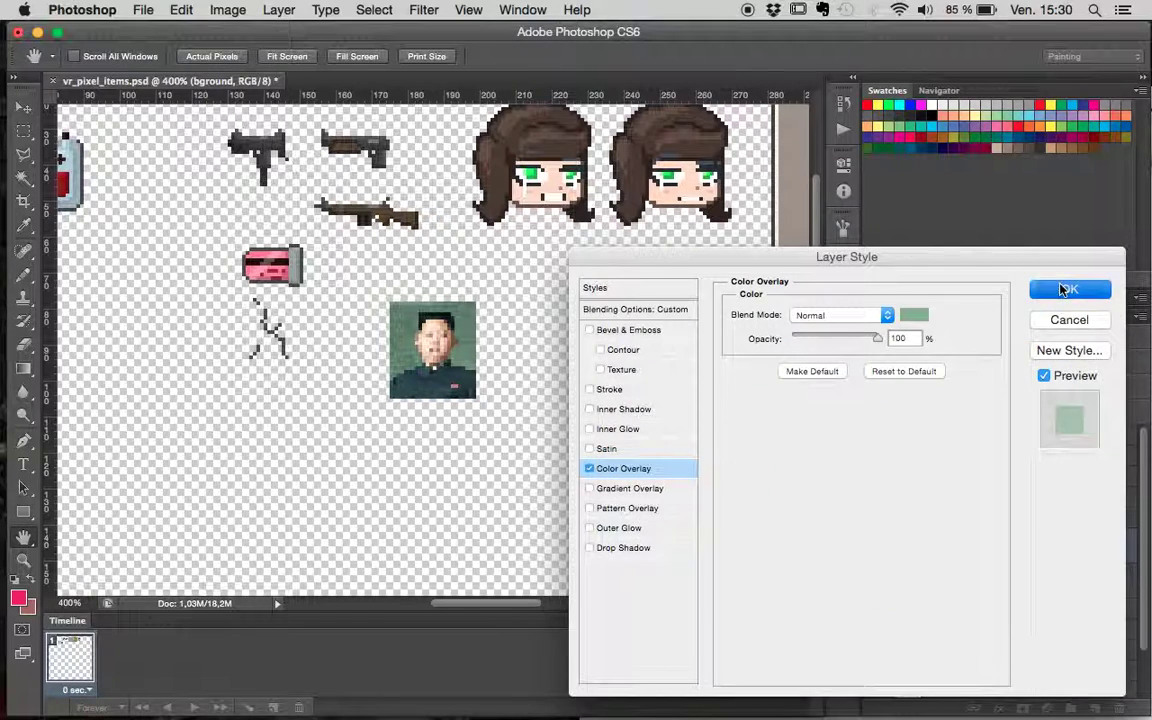
{"action": "left_click", "coordinate": [1068, 289]}
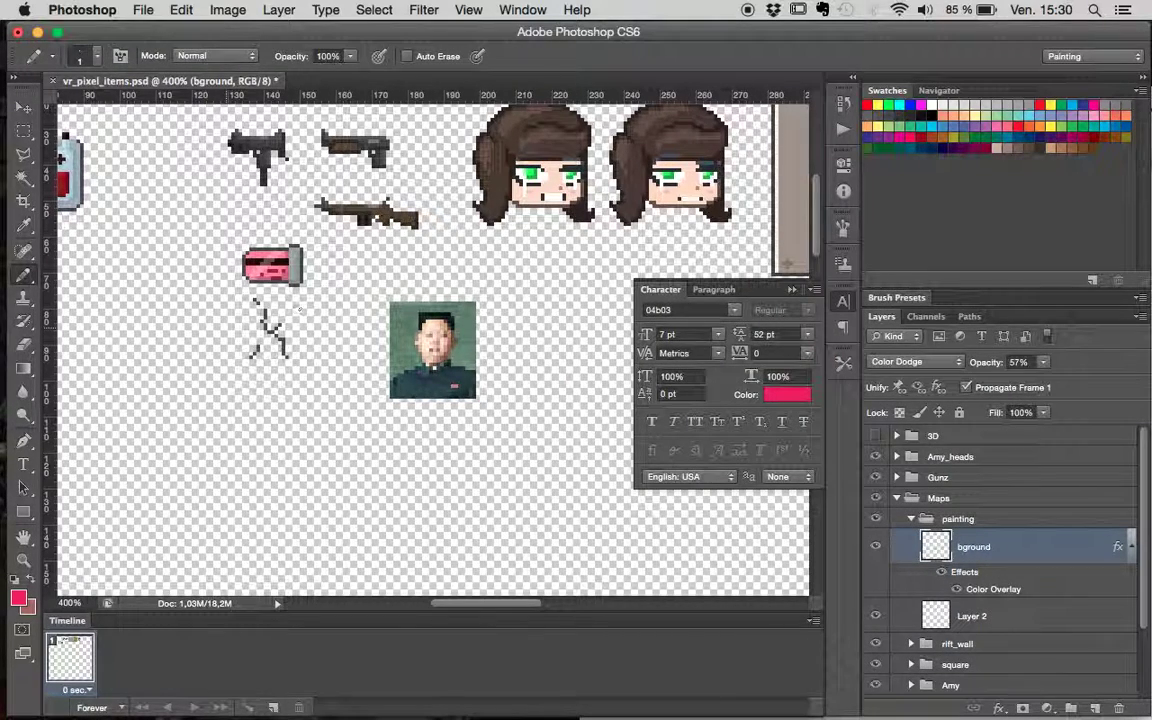
- Save the document and add a layer named canvas above bground, with the background's sampled green as foreground colour
{"action": "left_click", "coordinate": [420, 308], "text": "alt"}
{"action": "key", "text": "super+s"}
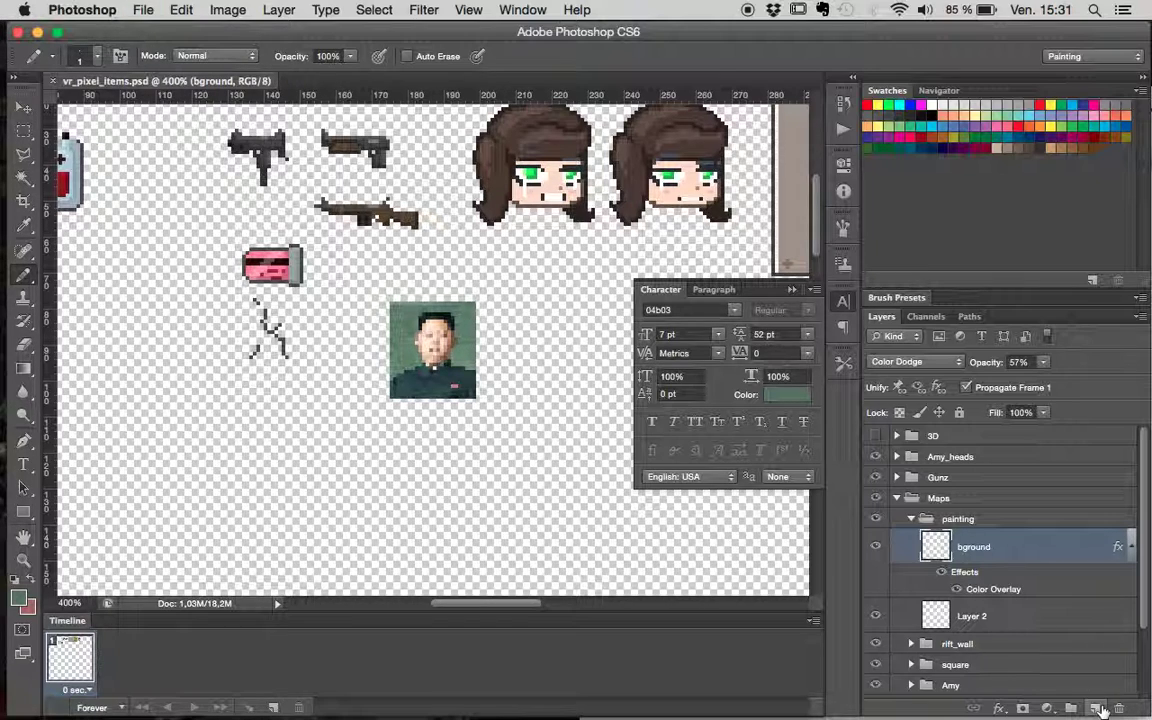
{"action": "key", "text": "super+shift+alt+n"}
{"action": "double_click", "coordinate": [973, 546]}
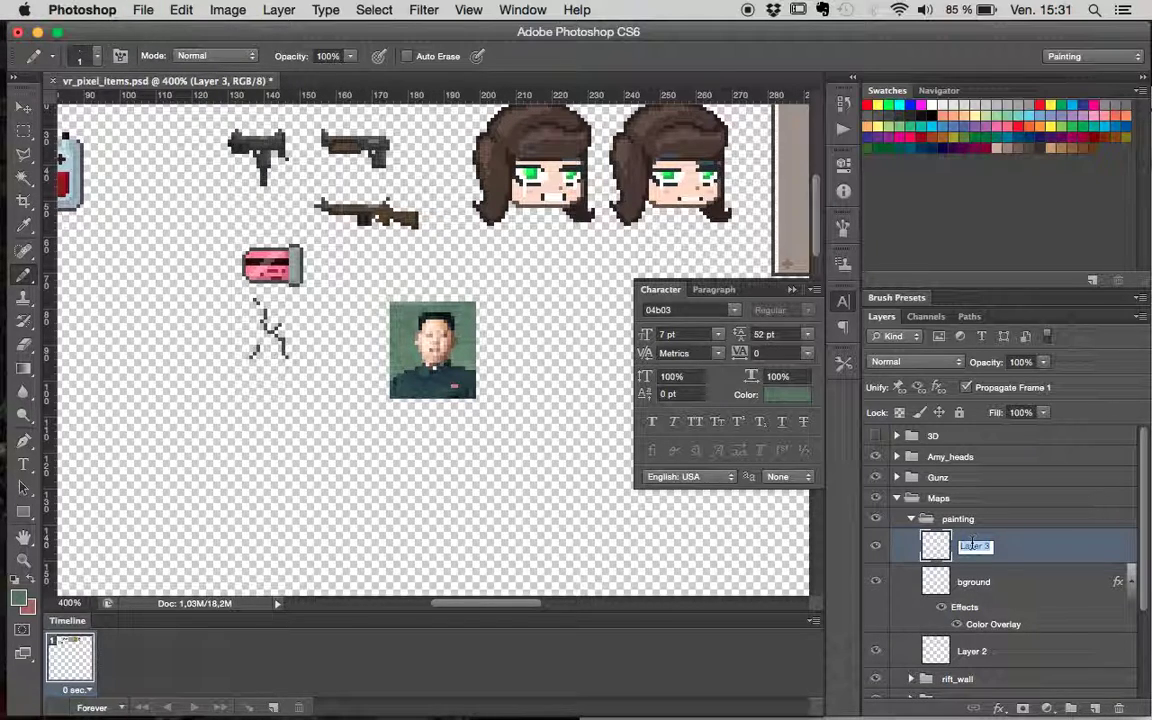
{"action": "type", "text": "canvas"}
{"action": "key", "text": "Return"}
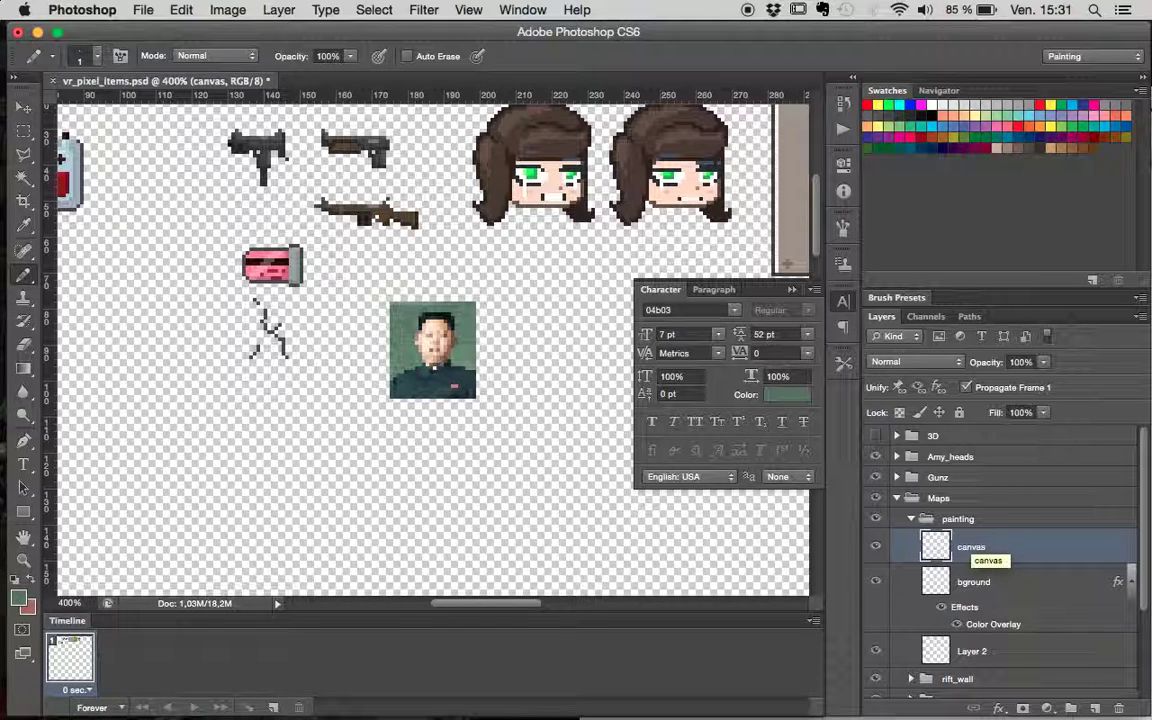
- Switch to Chrome and reposition its window over the Photoshop document
{"action": "key", "text": "super+Tab"}
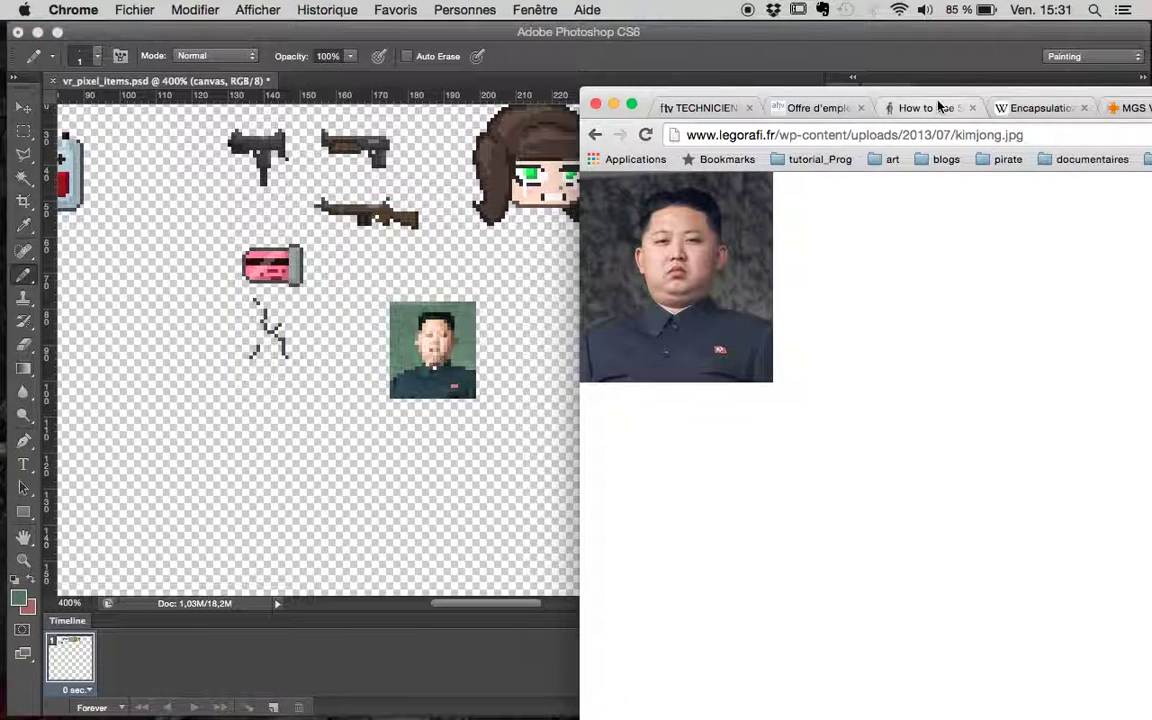
{"action": "double_click", "coordinate": [938, 105]}
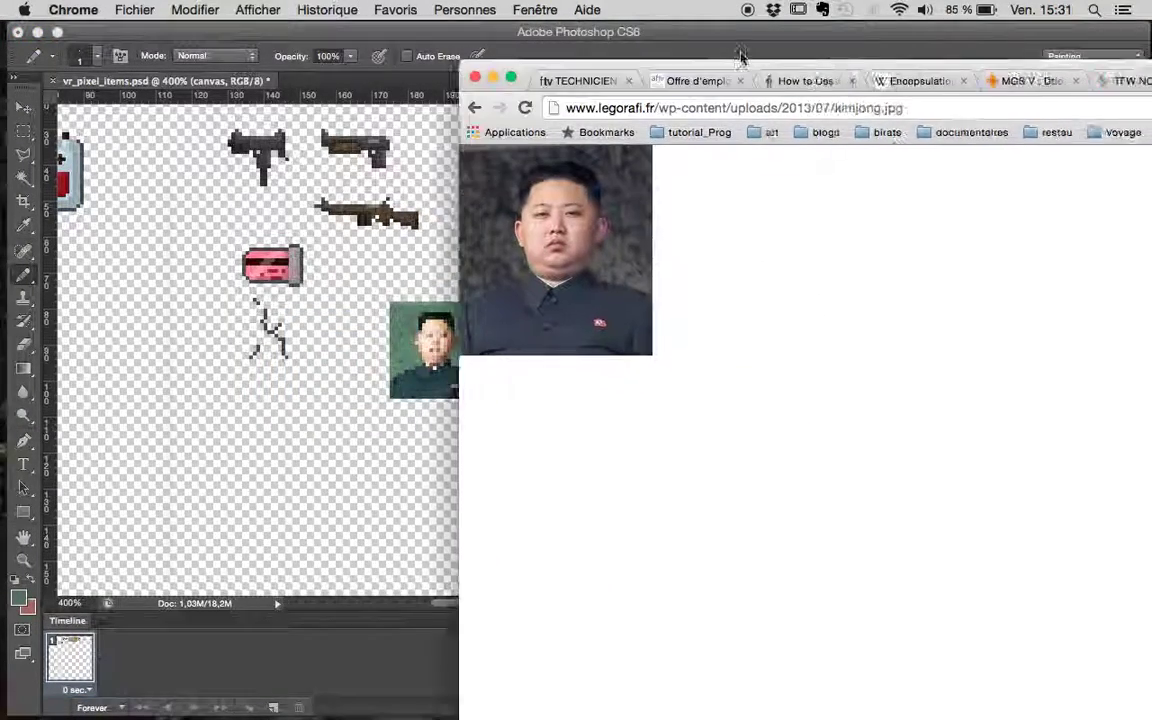
- Search Google Images for "wolfenstein 3D canvas" and open the game screenshot with a portrait and an emblem on wooden walls
{"action": "left_click", "coordinate": [475, 67]}
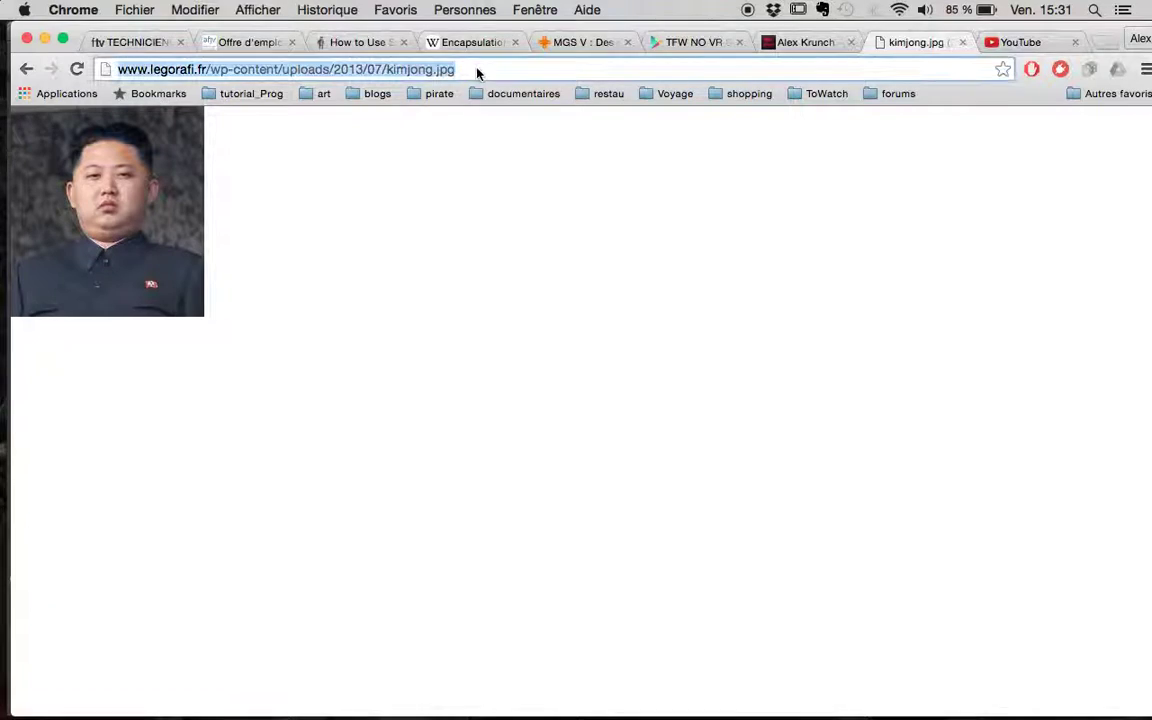
{"action": "key", "text": "BackSpace"}
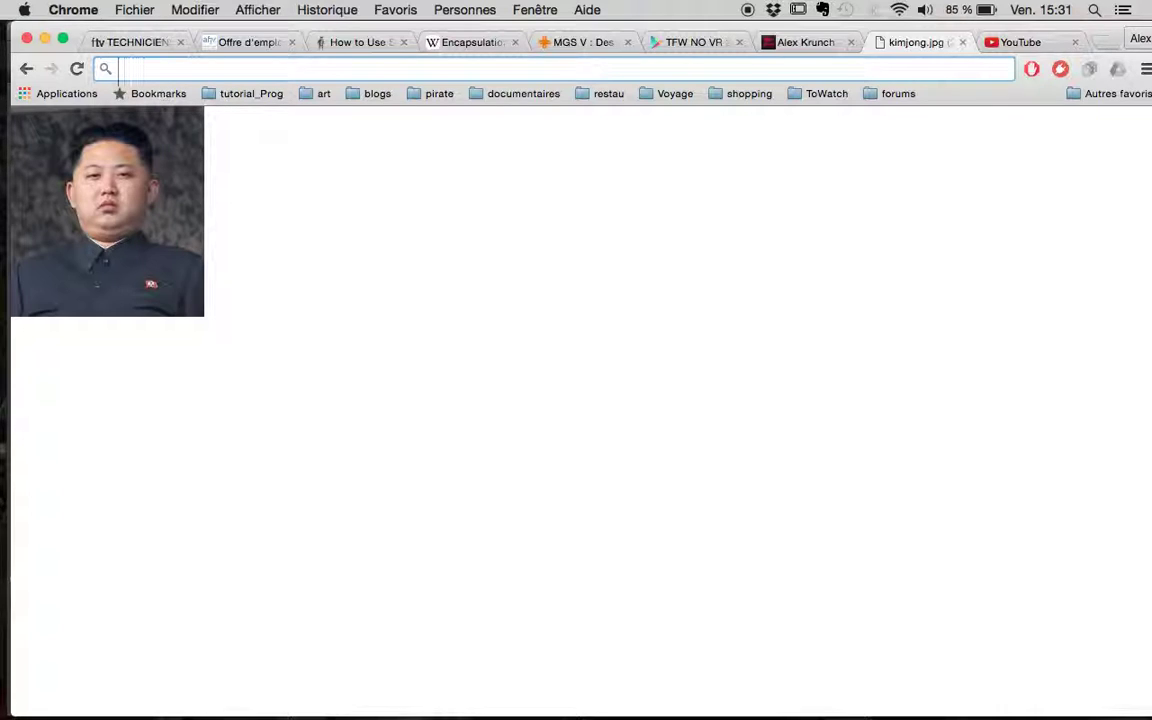
{"action": "type", "text": "wo"}
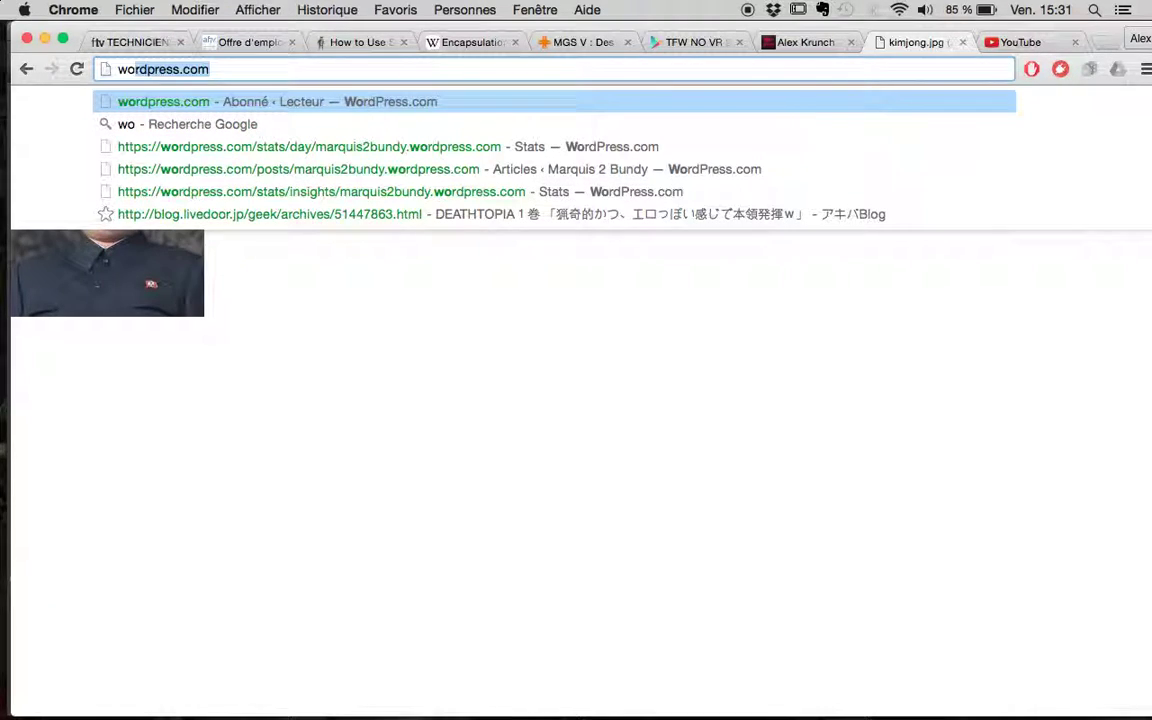
{"action": "type", "text": "lfenstein"}
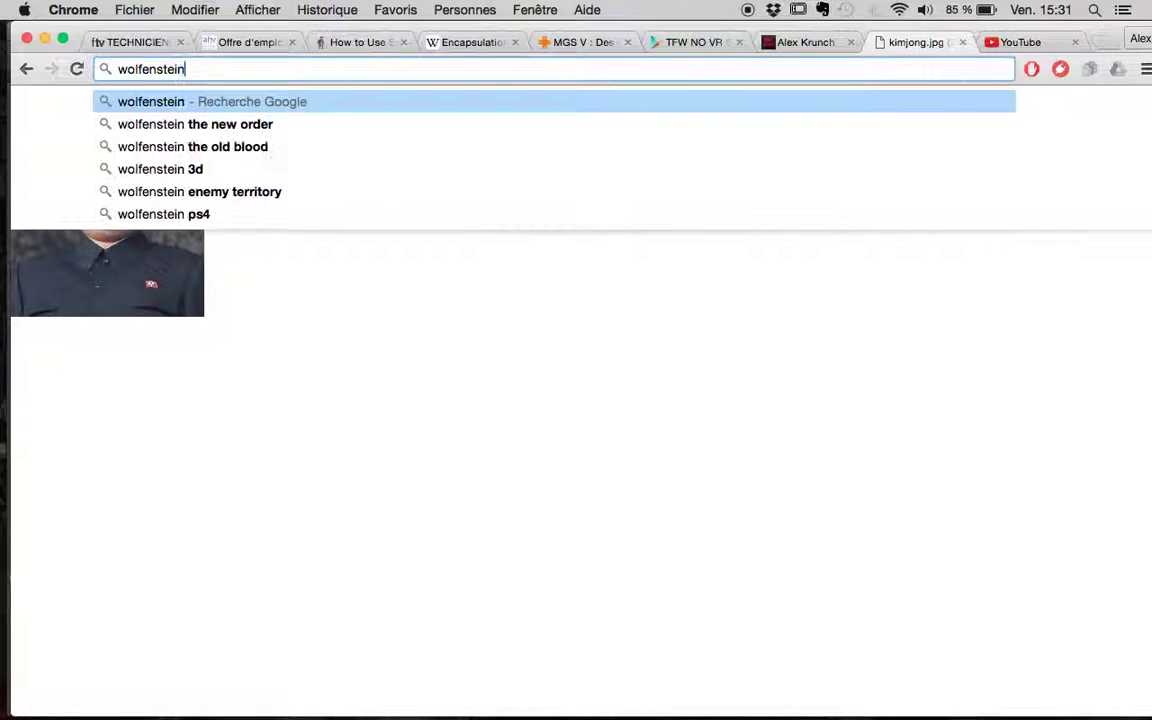
{"action": "type", "text": " 3D canvas"}
{"action": "key", "text": "Return"}
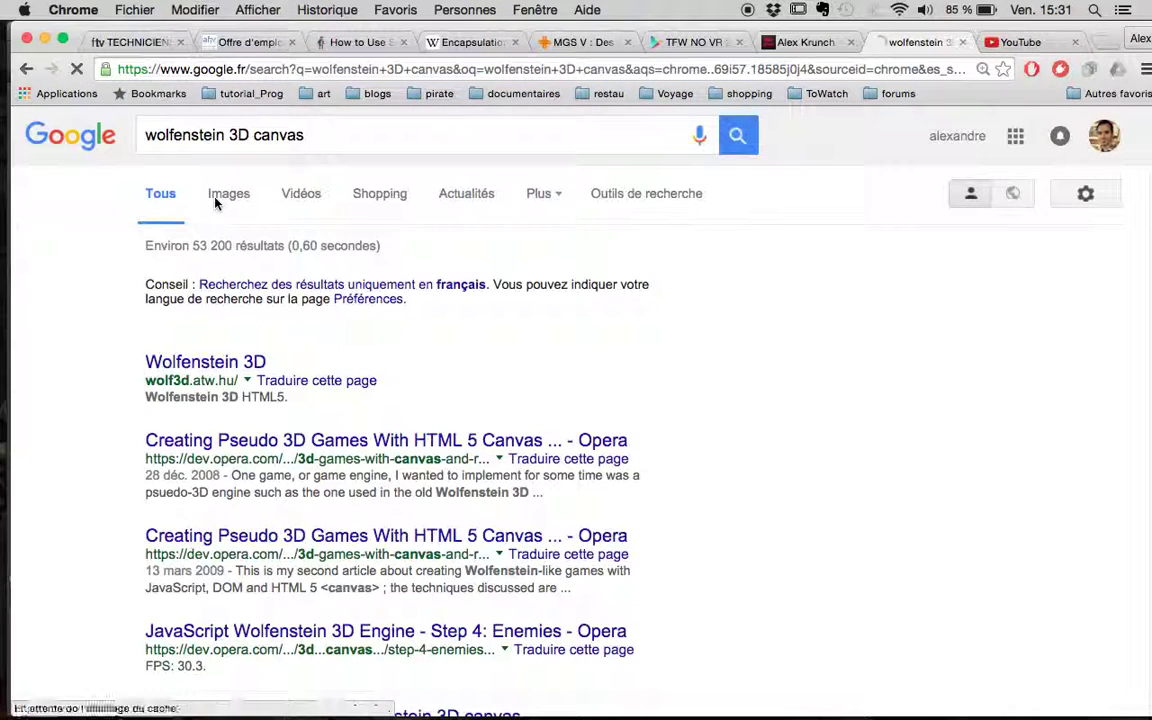
{"action": "left_click", "coordinate": [220, 195]}
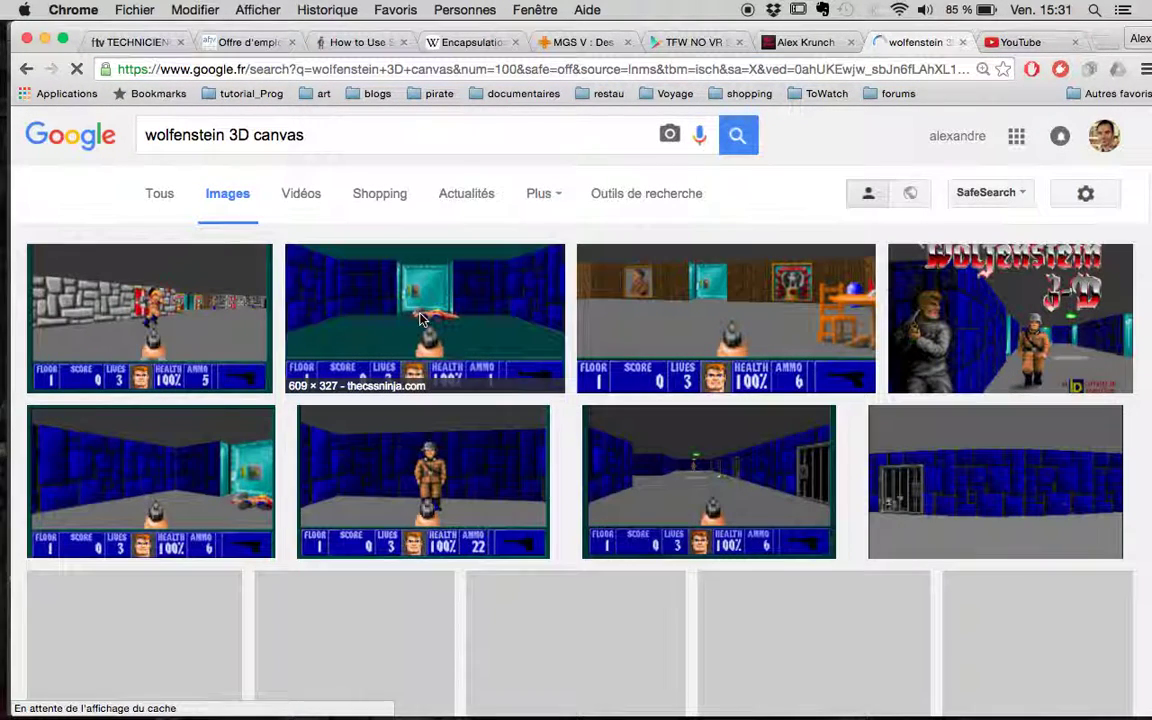
{"action": "left_click", "coordinate": [704, 319]}
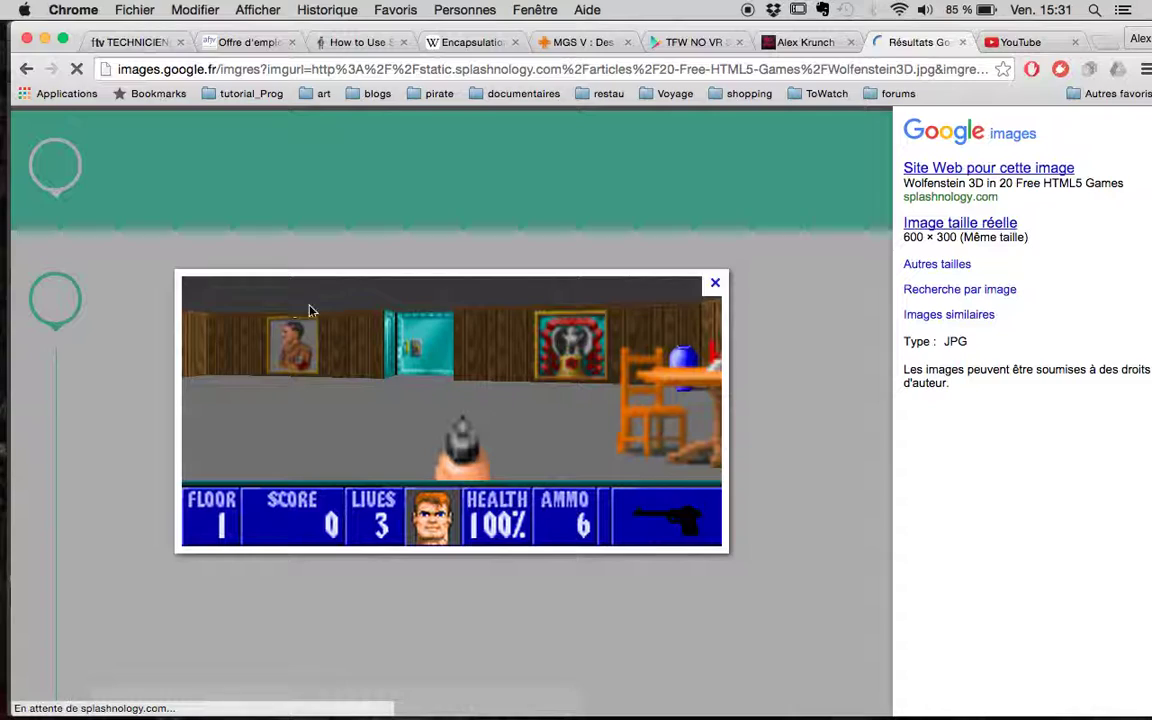
- Switch to Photoshop and set the foreground colour to yellow #dadc47
{"action": "key", "text": "super+Tab"}
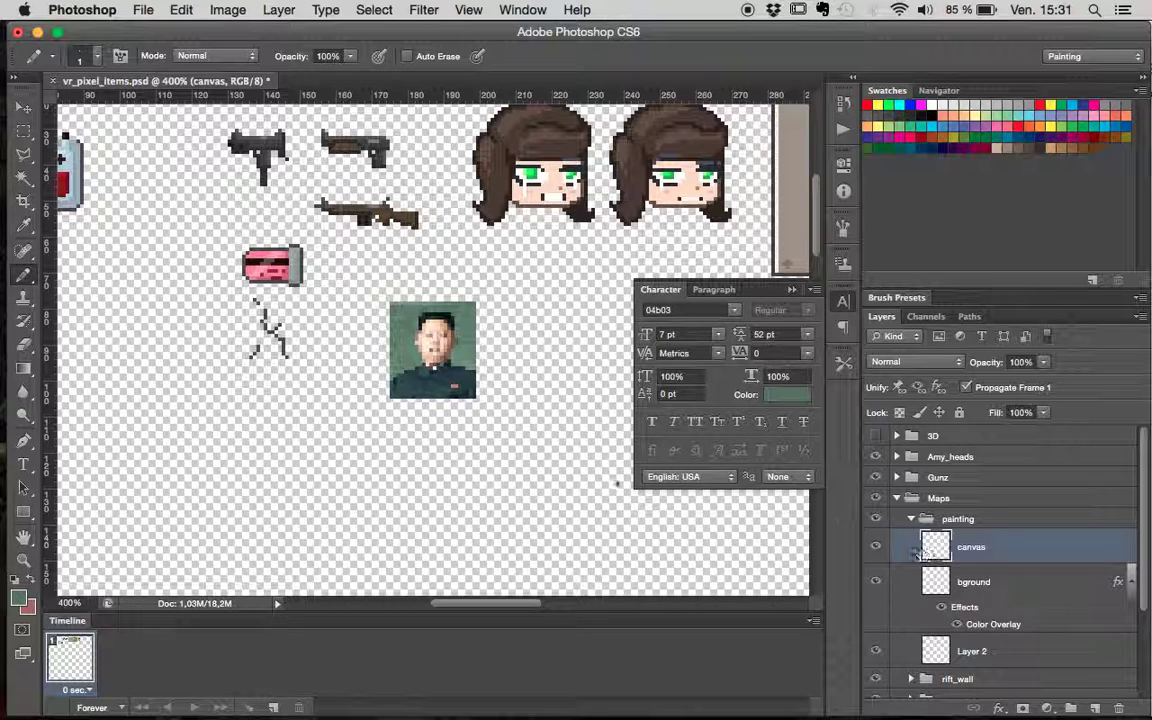
{"action": "left_click", "coordinate": [17, 597]}
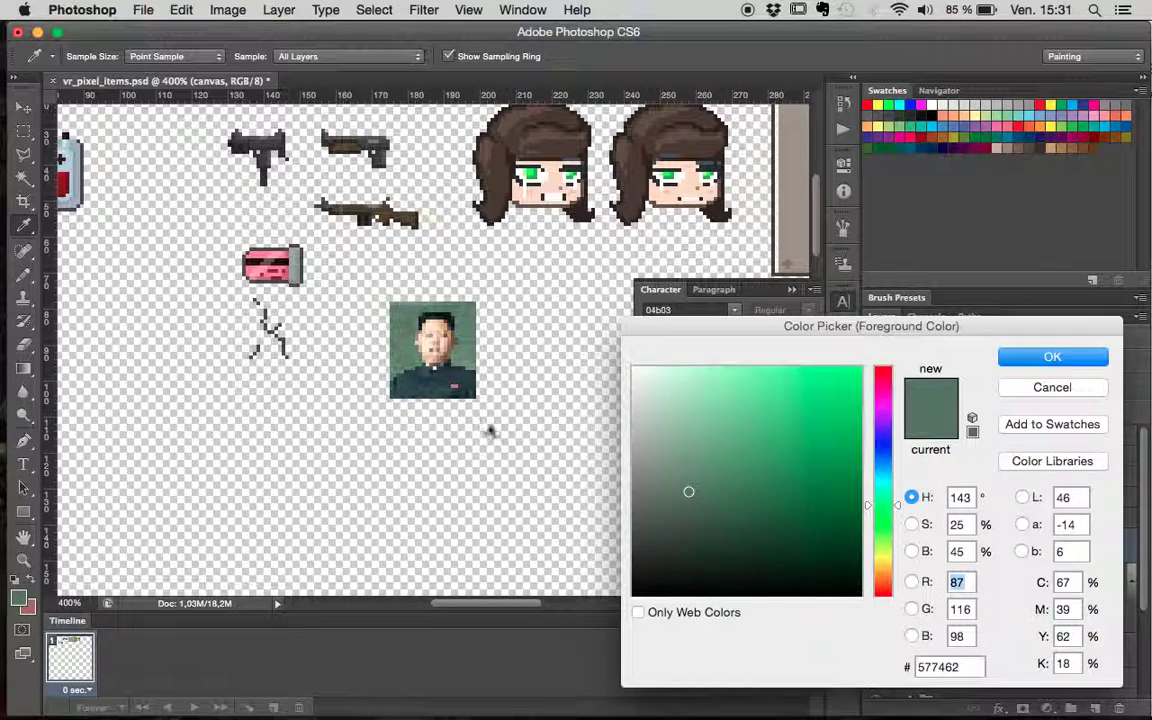
{"action": "left_click", "coordinate": [883, 558]}
{"action": "left_click", "coordinate": [788, 404]}
{"action": "mouse_move", "coordinate": [788, 404]}
{"action": "left_mouse_down"}
{"action": "mouse_move", "coordinate": [751, 417]}
{"action": "mouse_move", "coordinate": [775, 429]}
{"action": "mouse_move", "coordinate": [788, 398]}
{"action": "left_mouse_up"}
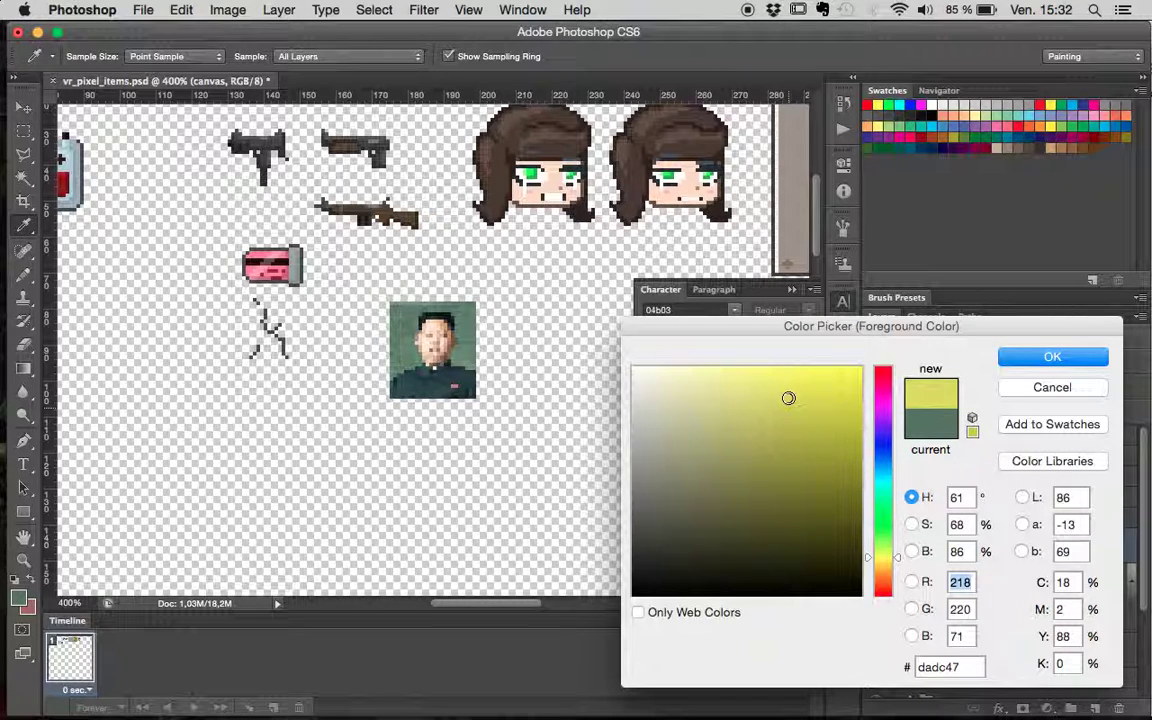
{"action": "left_click", "coordinate": [1088, 363]}
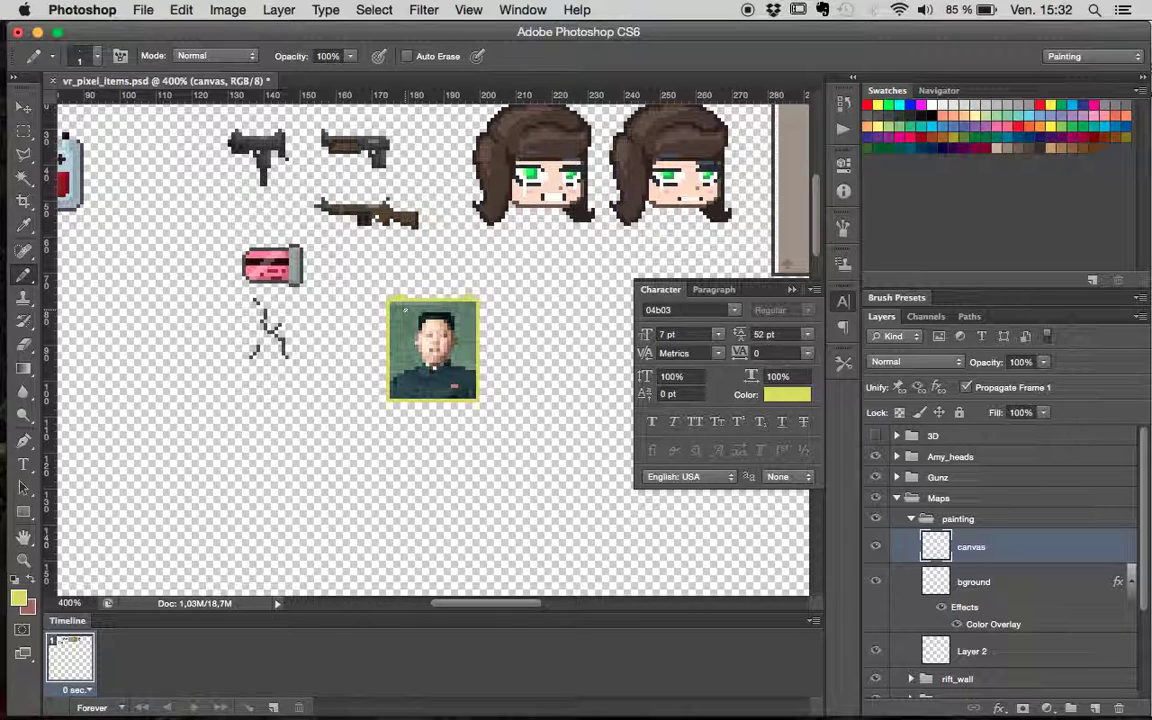
- Make the white Background layer visible behind the pixel-art items
{"action": "scroll", "coordinate": [1075, 602], "scroll_direction": "down", "scroll_amount": 4}
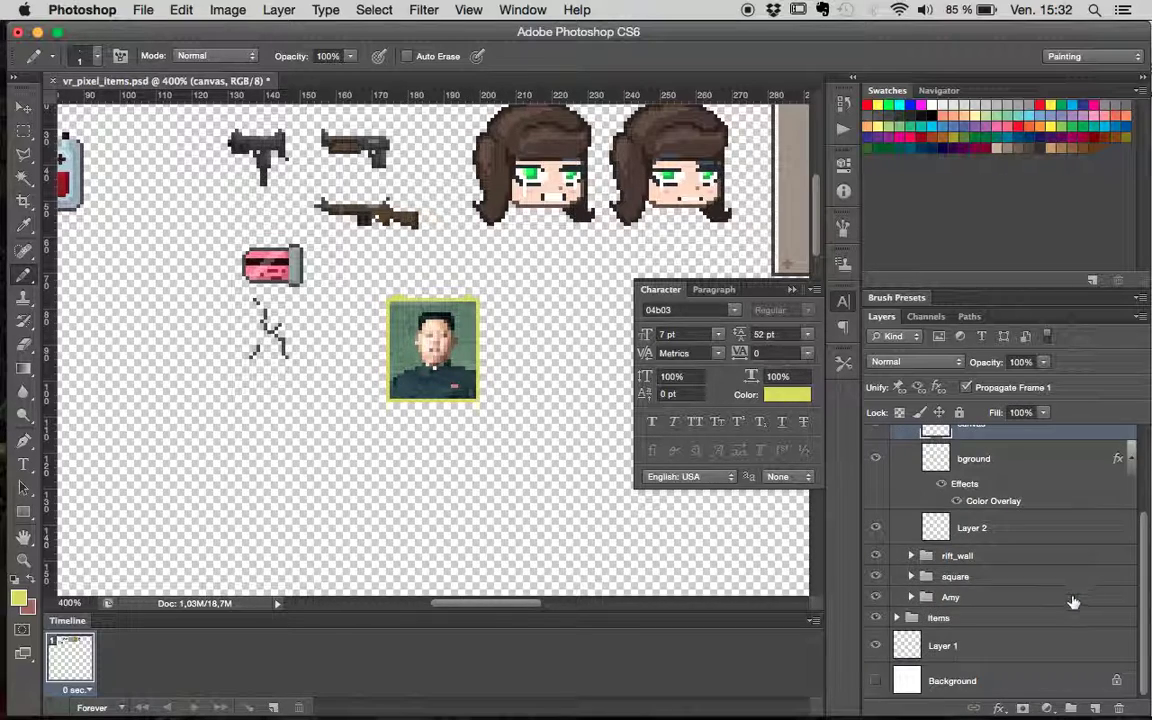
{"action": "left_click", "coordinate": [875, 680]}
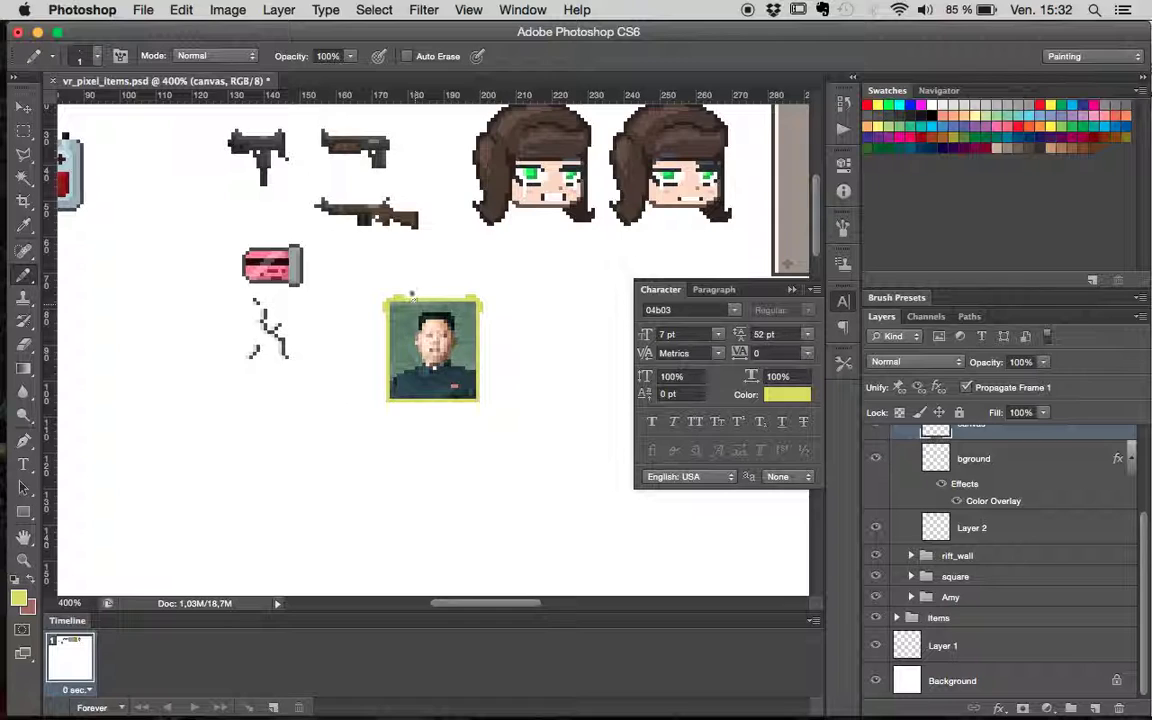
- Switch to Chrome, search Google Images for "gold canvas" and browse the results for frame references
{"action": "key", "text": "super+Tab"}
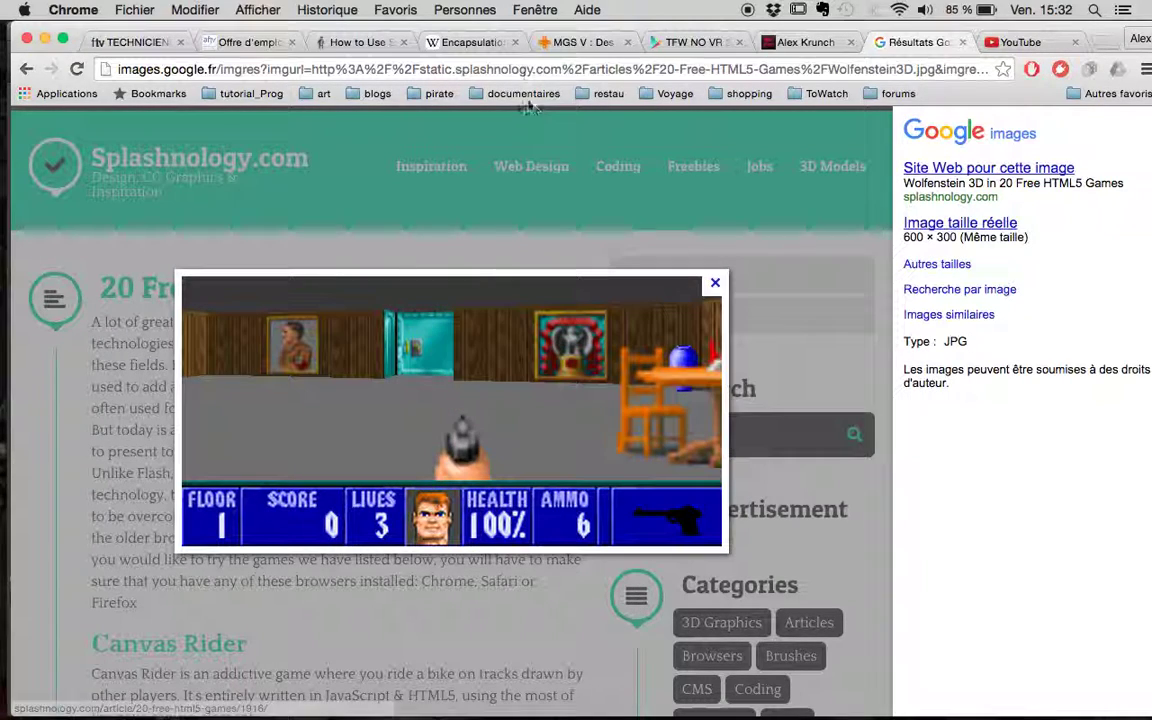
{"action": "left_click", "coordinate": [573, 71]}
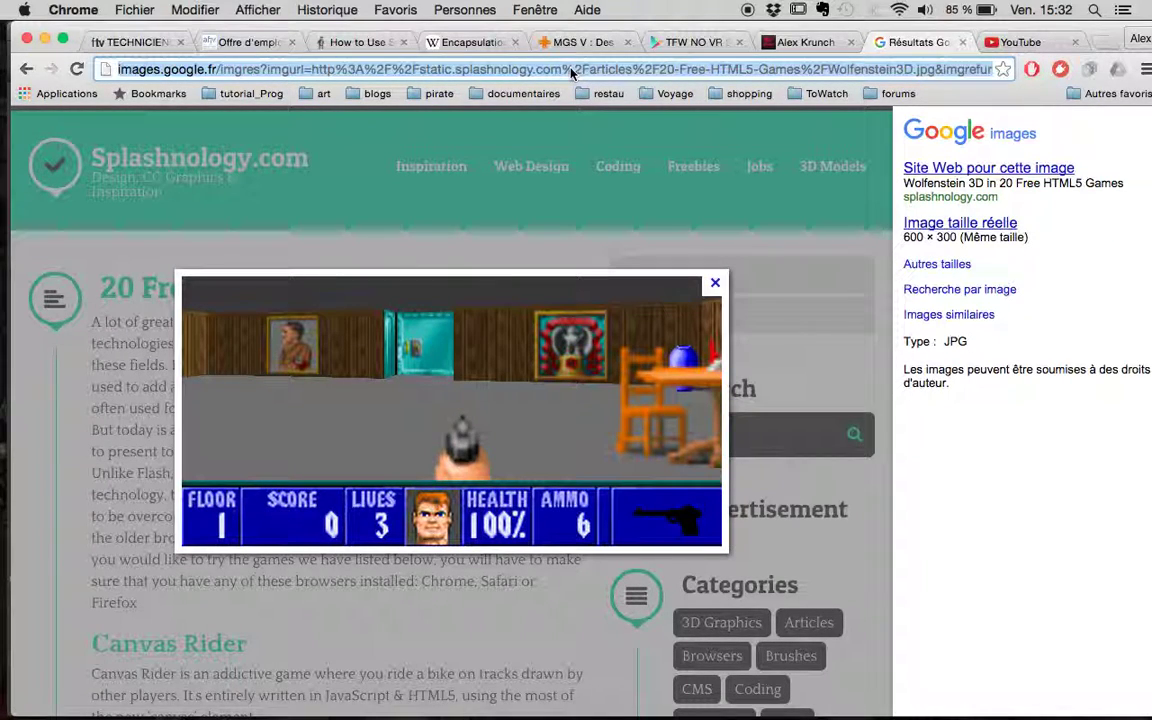
{"action": "type", "text": "gold canvas"}
{"action": "key", "text": "Return"}
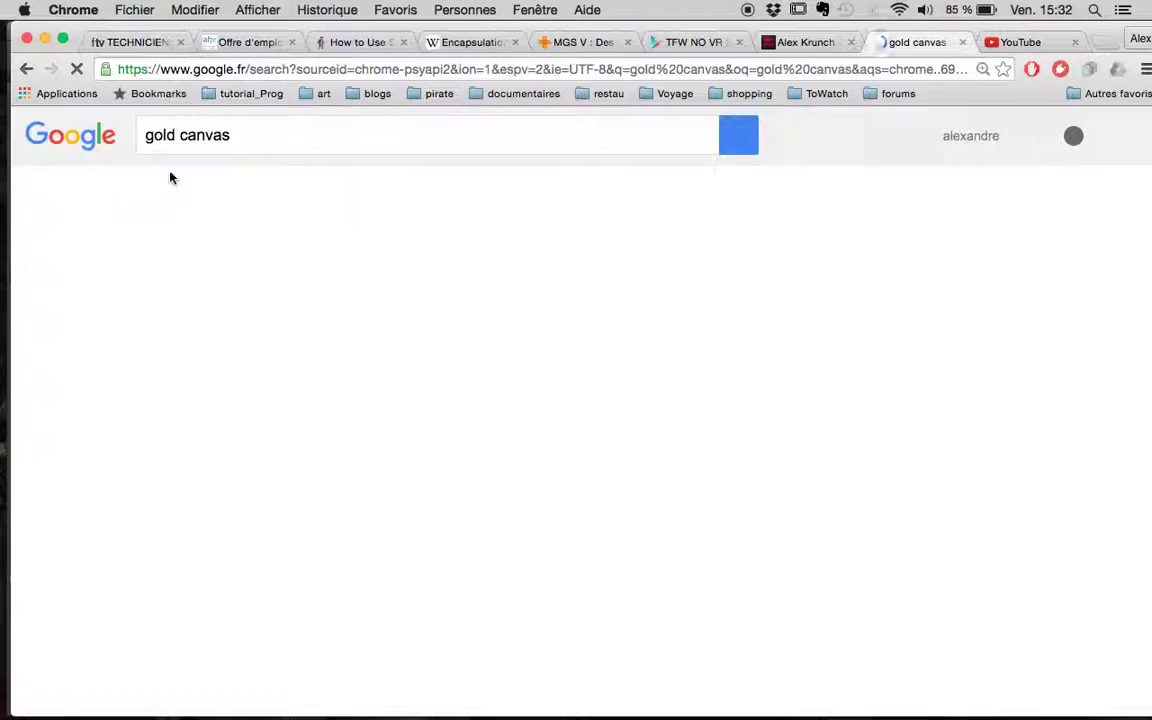
{"action": "left_click", "coordinate": [227, 196]}
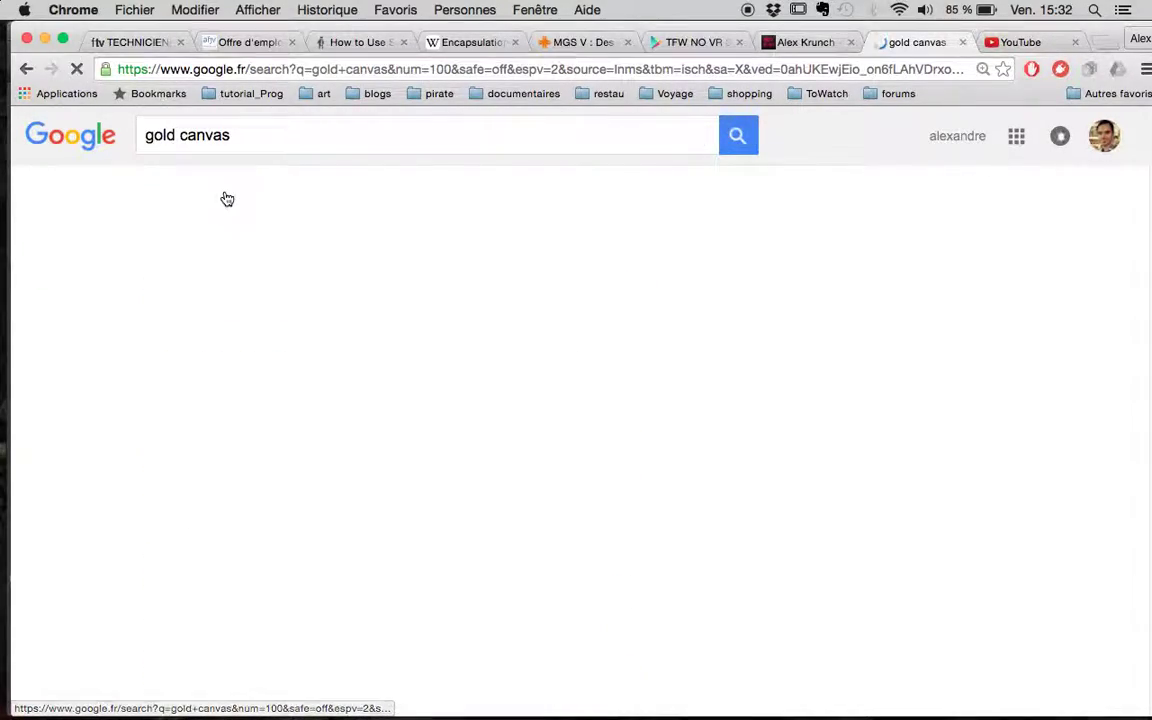
{"action": "scroll", "coordinate": [185, 500], "scroll_direction": "down", "scroll_amount": 5}
{"action": "scroll", "coordinate": [201, 556], "scroll_direction": "down", "scroll_amount": 5}
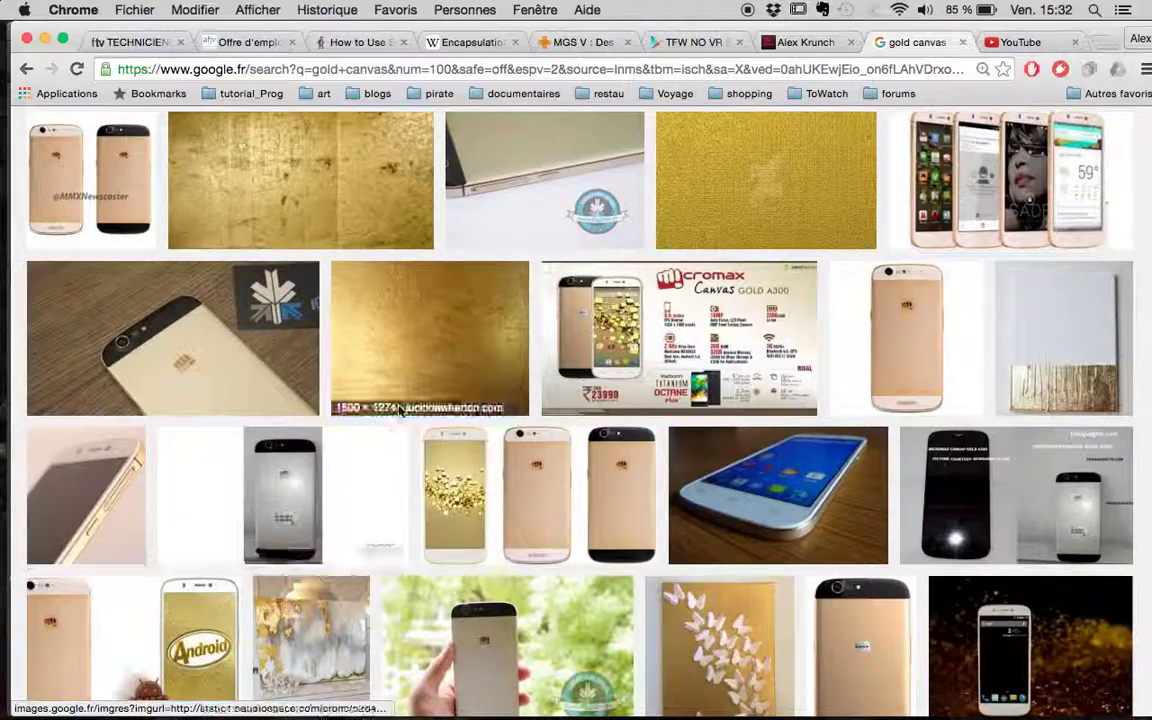
{"action": "scroll", "coordinate": [398, 405], "scroll_direction": "down", "scroll_amount": 15}
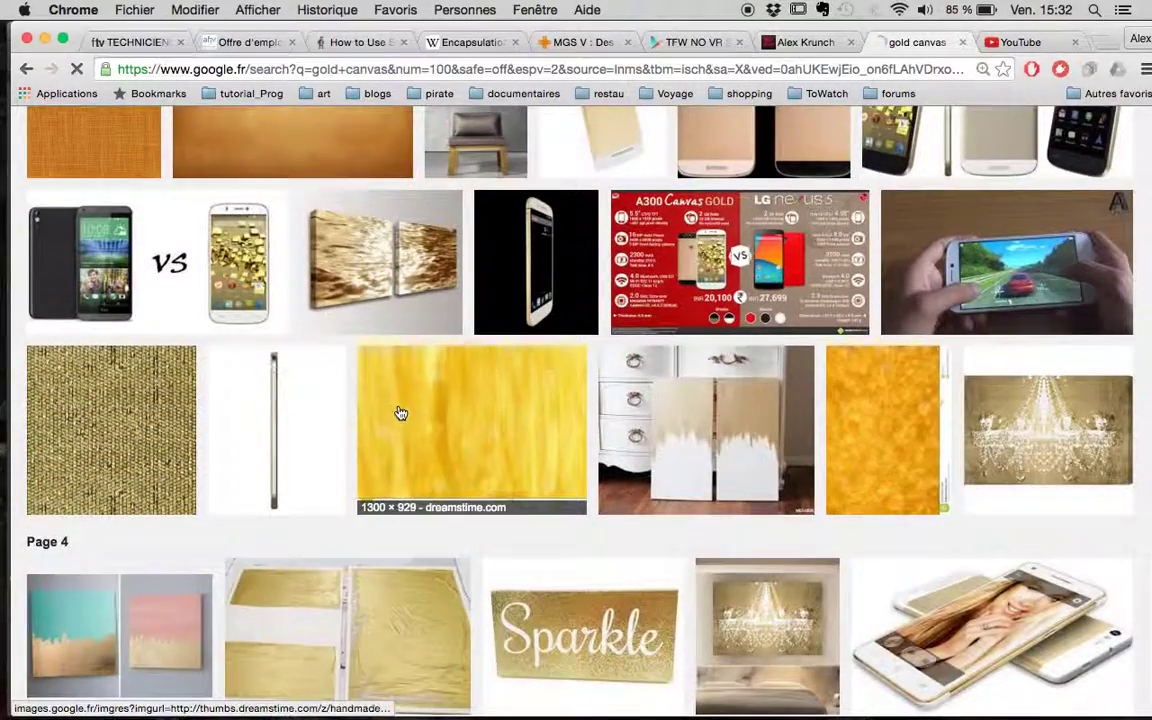
{"action": "scroll", "coordinate": [398, 411], "scroll_direction": "down", "scroll_amount": 5}
{"action": "scroll", "coordinate": [398, 411], "scroll_direction": "down", "scroll_amount": 5}
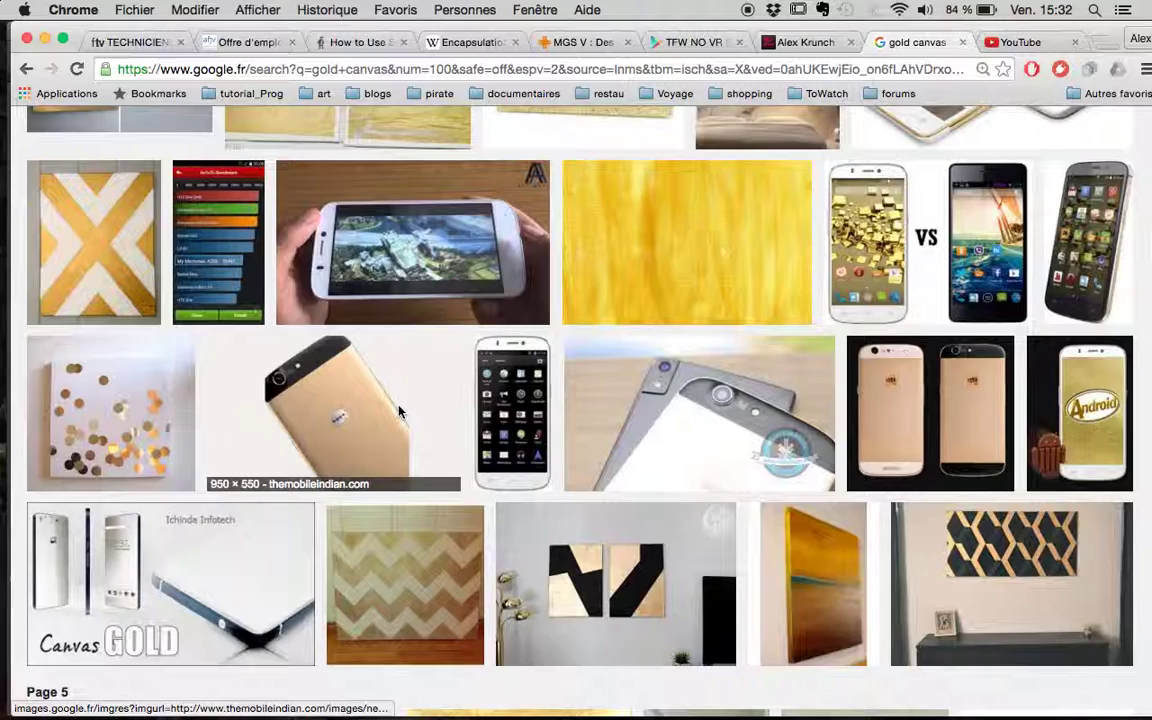
{"action": "scroll", "coordinate": [398, 410], "scroll_direction": "up", "scroll_amount": 20}
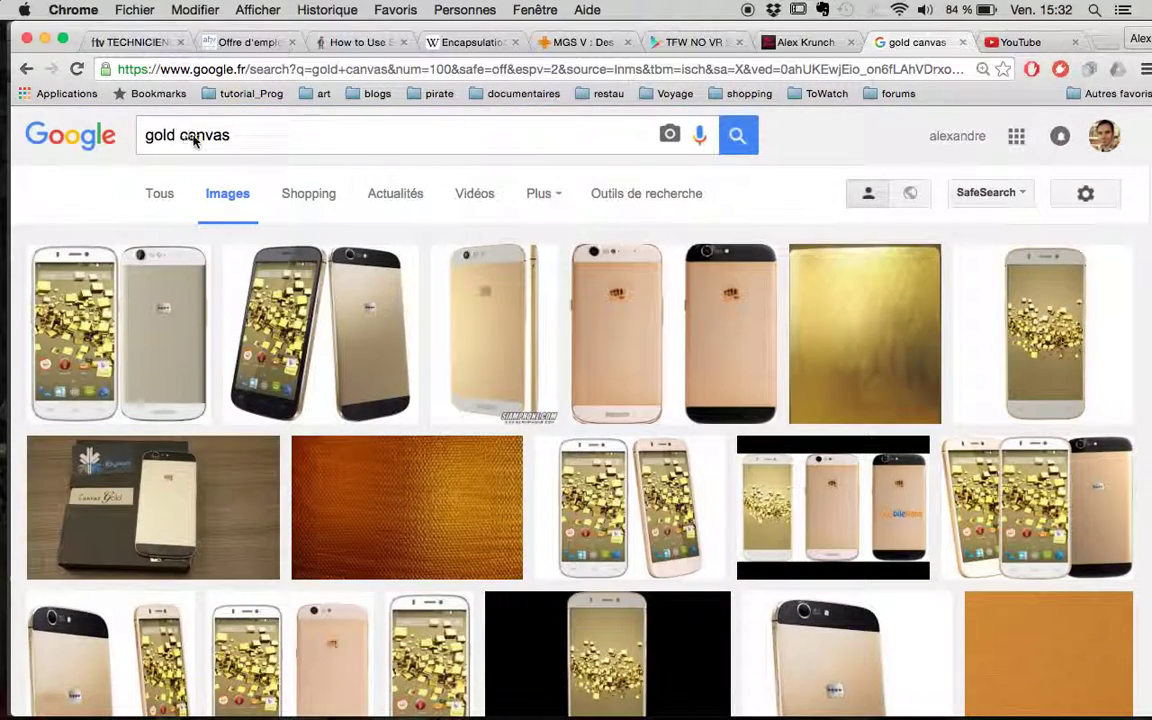
- Refine the image search to "gold canvas ornement"
{"action": "left_click", "coordinate": [181, 148]}
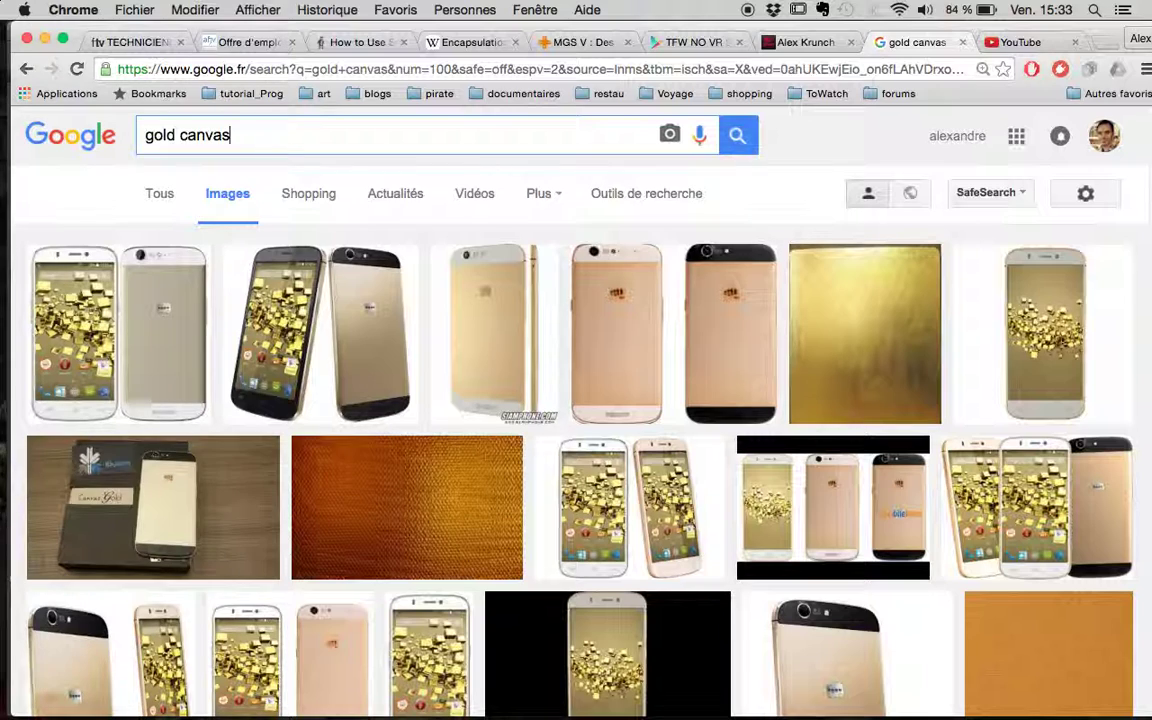
{"action": "type", "text": "ornement"}
{"action": "key", "text": "Return"}
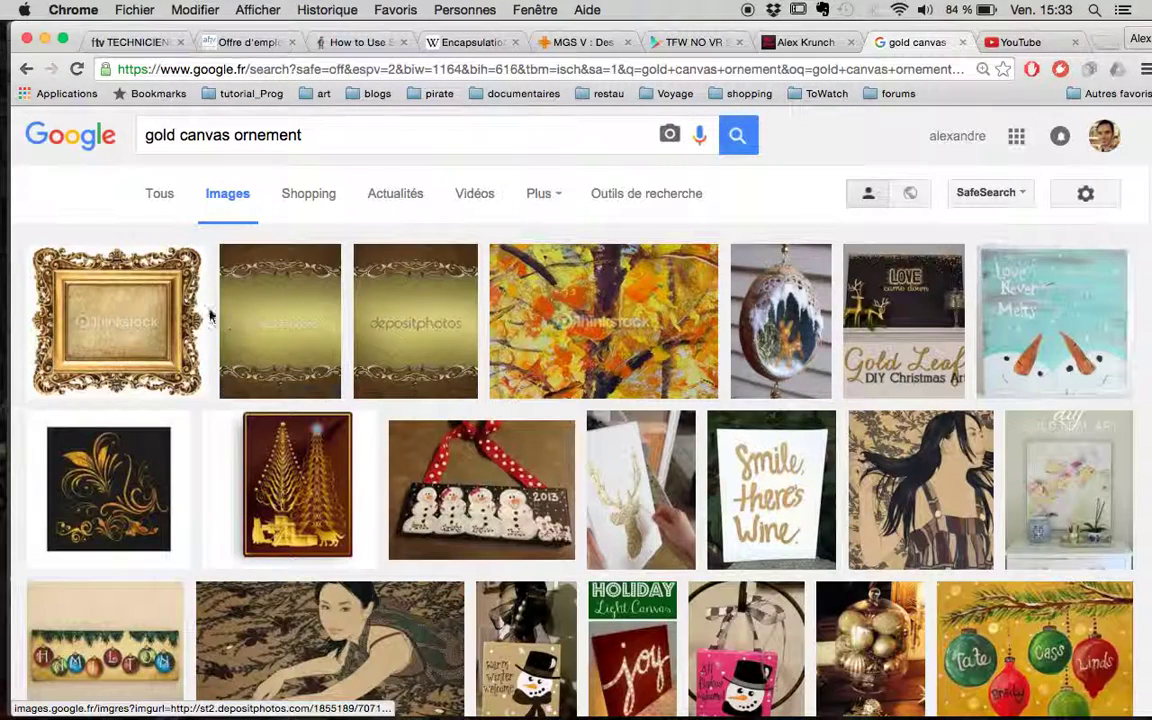
- Look through the "gold canvas ornement" image results for an ornate gold frame to use as reference
{"action": "scroll", "coordinate": [268, 497], "scroll_direction": "down", "scroll_amount": 3}
{"action": "scroll", "coordinate": [193, 316], "scroll_direction": "down", "scroll_amount": 6}
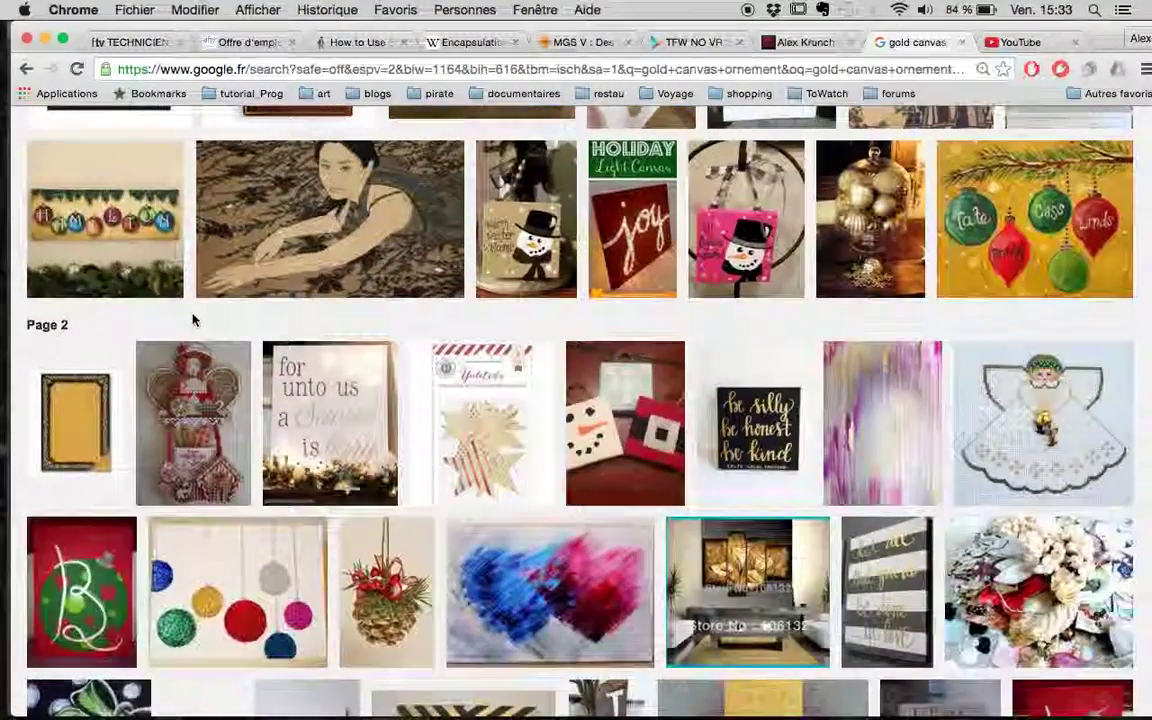
{"action": "scroll", "coordinate": [193, 316], "scroll_direction": "down", "scroll_amount": 4}
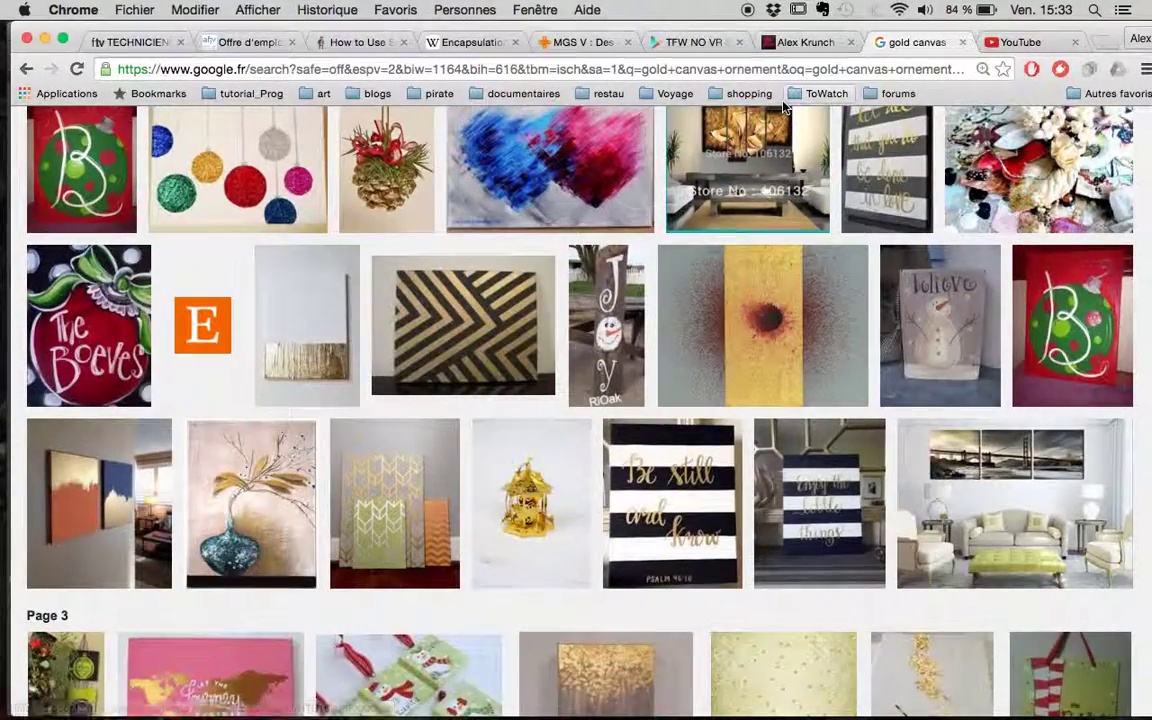
{"action": "scroll", "coordinate": [699, 474], "scroll_direction": "down", "scroll_amount": 12}
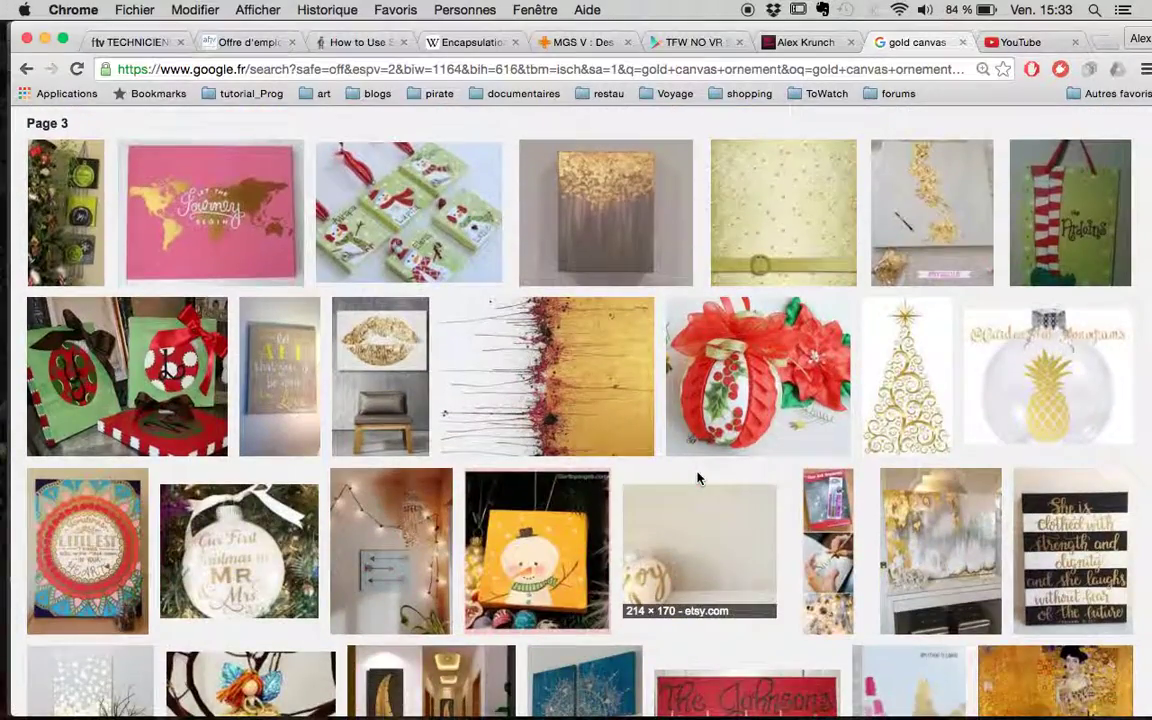
{"action": "scroll", "coordinate": [699, 478], "scroll_direction": "down", "scroll_amount": 3}
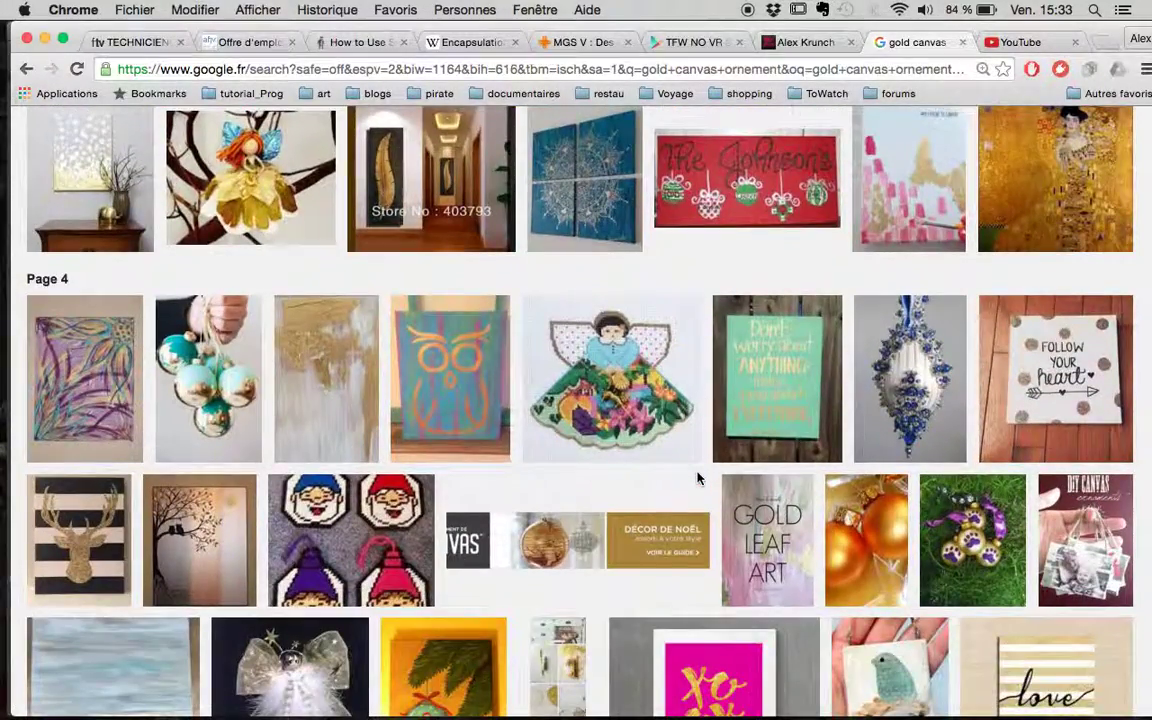
{"action": "scroll", "coordinate": [699, 478], "scroll_direction": "down", "scroll_amount": 12}
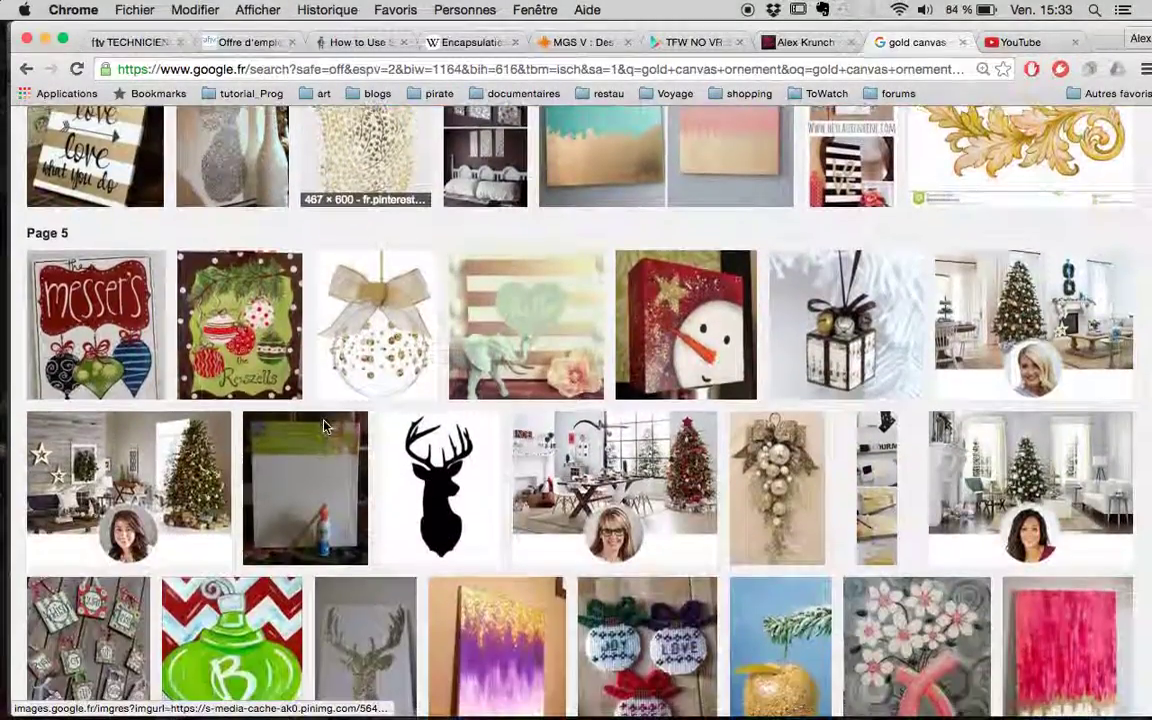
{"action": "scroll", "coordinate": [323, 427], "scroll_direction": "down", "scroll_amount": 13}
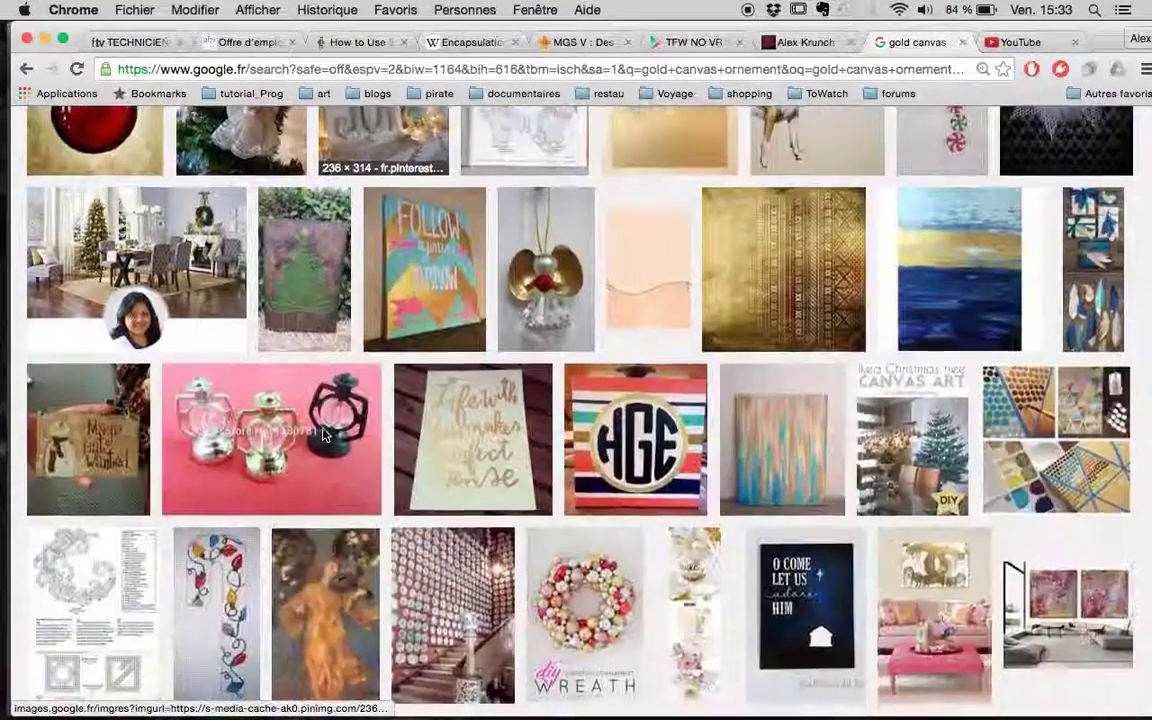
{"action": "scroll", "coordinate": [323, 433], "scroll_direction": "down", "scroll_amount": 10}
{"action": "scroll", "coordinate": [323, 435], "scroll_direction": "down", "scroll_amount": 4}
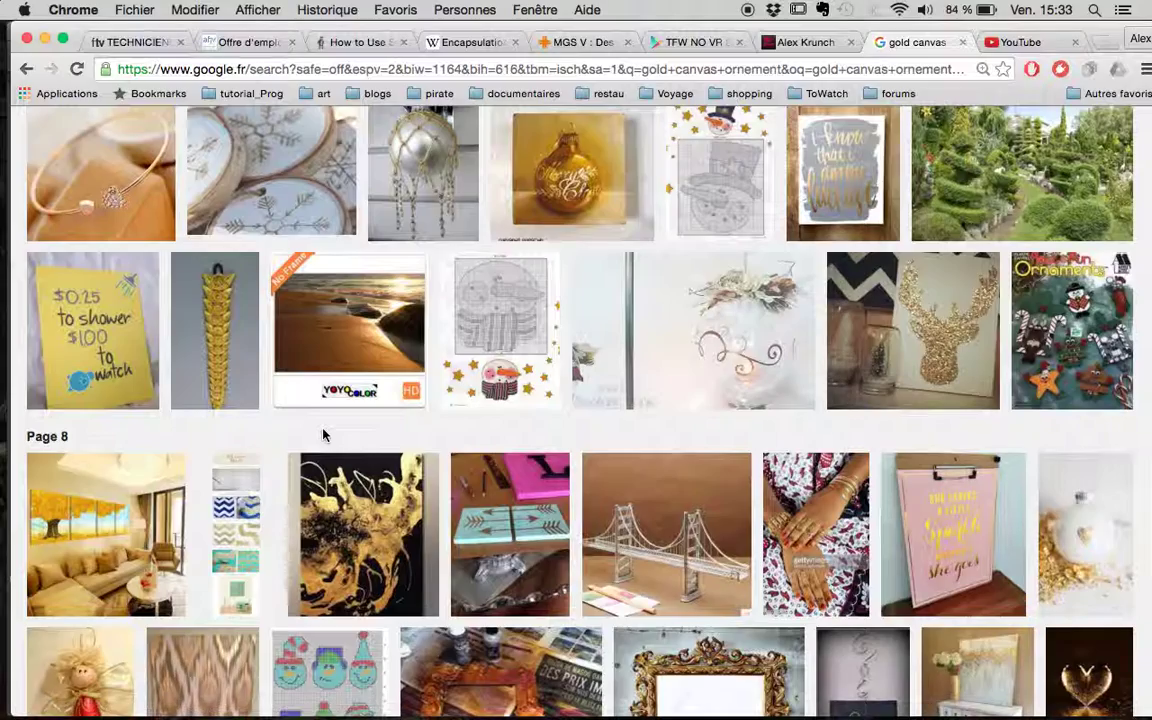
{"action": "scroll", "coordinate": [323, 435], "scroll_direction": "up", "scroll_amount": 20}
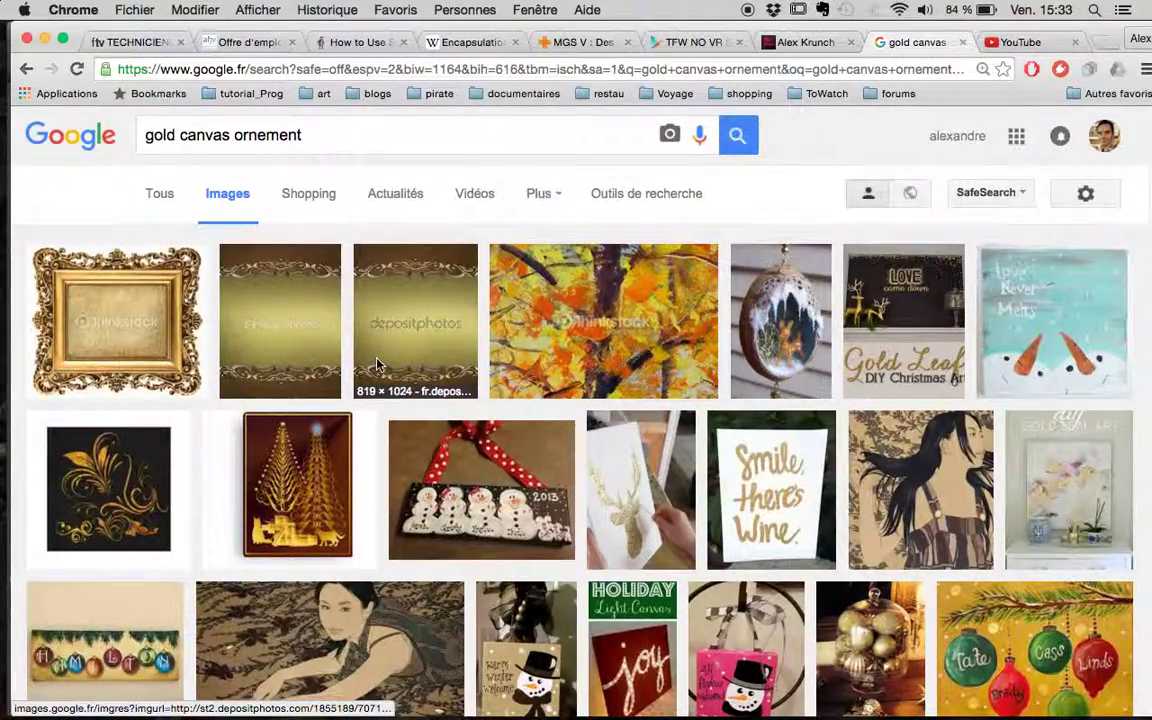
- Switch back to Photoshop and magnify the yellow-framed portrait to 700%
{"action": "key", "text": "ctrl+Down"}
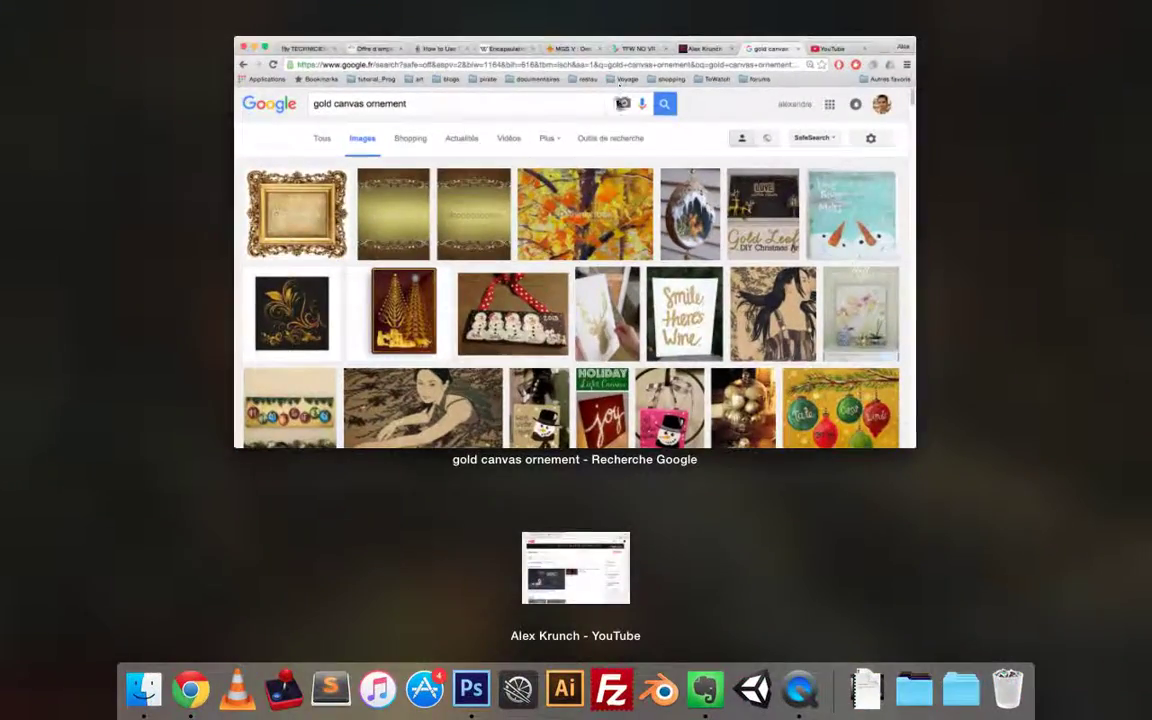
{"action": "left_click", "coordinate": [548, 266]}
{"action": "key", "text": "super+Tab"}
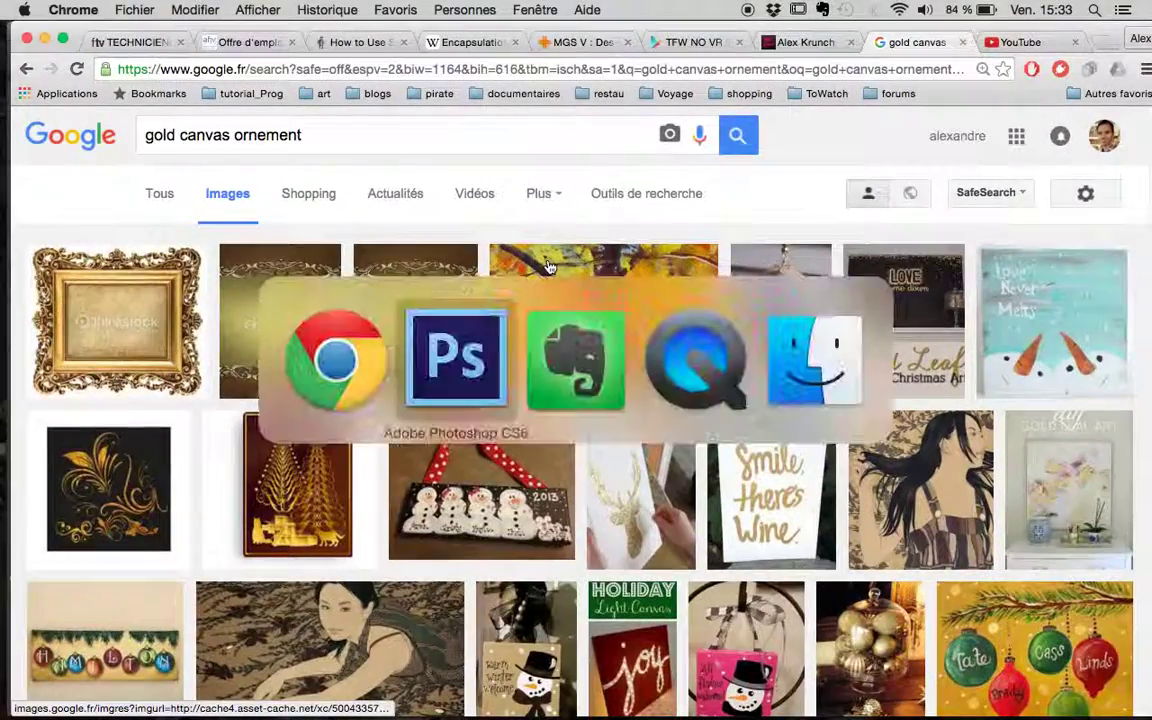
{"action": "key", "text": "super+Tab"}
{"action": "key", "text": "super+Tab"}
{"action": "key", "text": "super+Tab"}
{"action": "key", "text": "super+Tab"}
{"action": "key", "text": "super+Tab"}
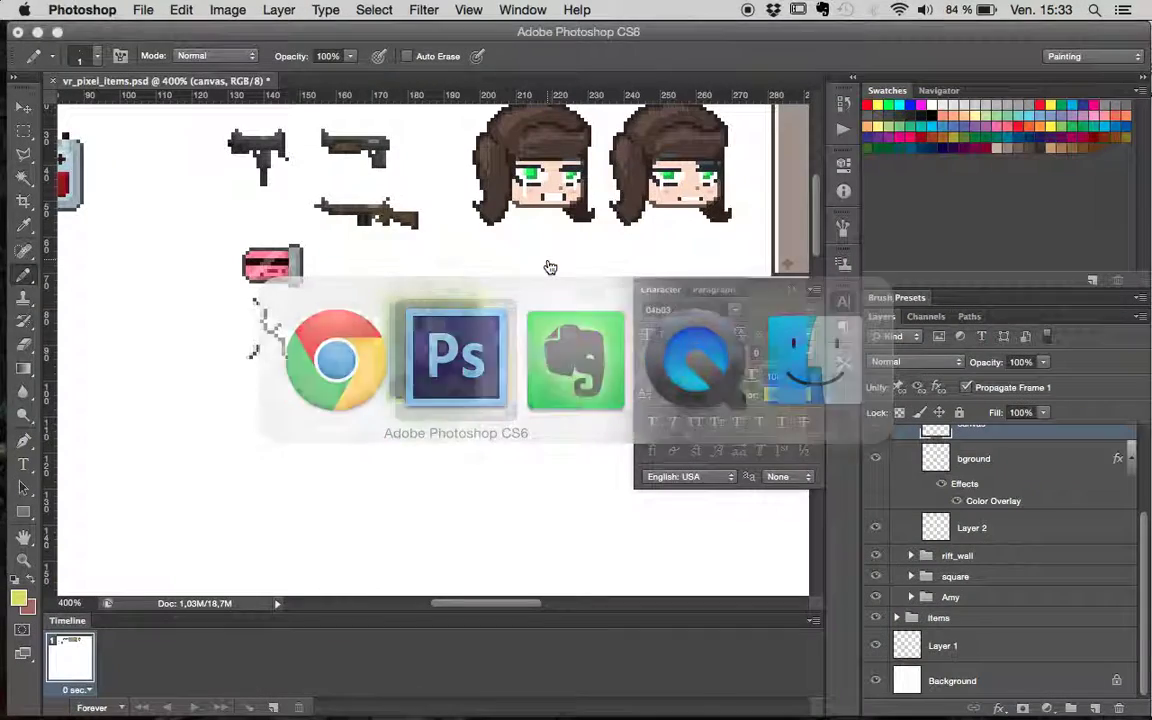
{"action": "key", "text": "super+plus"}
{"action": "key", "text": "super+plus"}
{"action": "key", "text": "super+plus"}
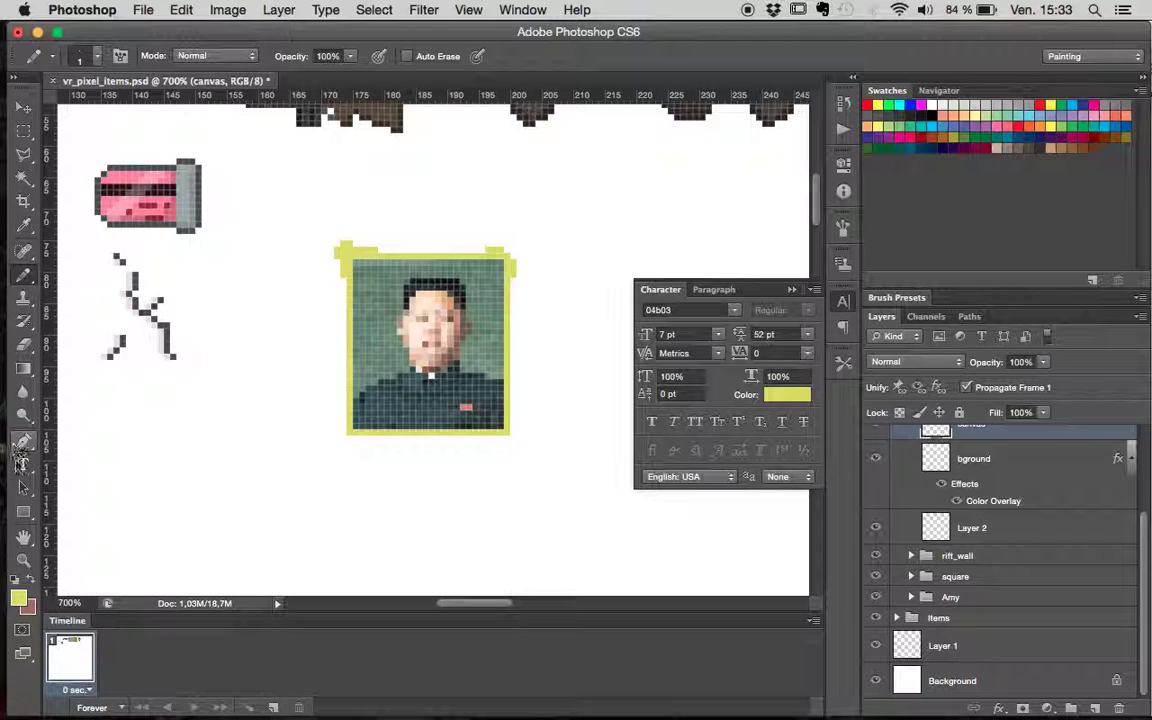
- Erase the corner ornaments around the portrait on the canvas layer, leaving a plain one-pixel yellow frame
{"action": "left_click", "coordinate": [23, 344]}
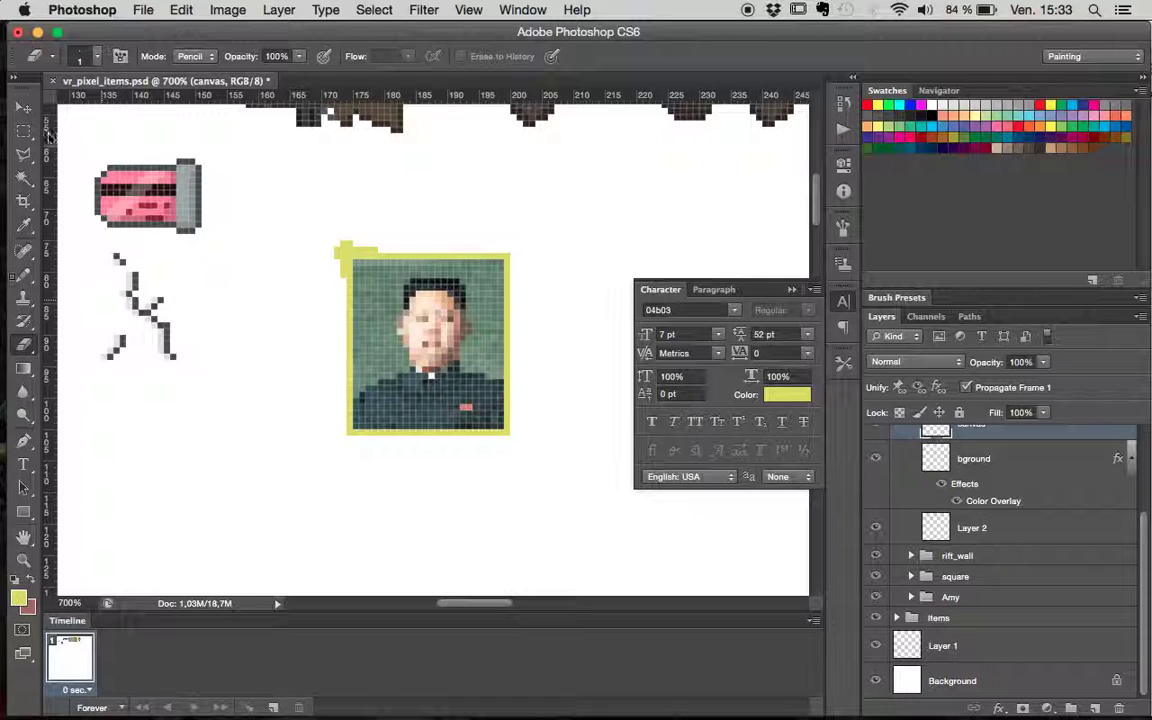
{"action": "left_click", "coordinate": [20, 133]}
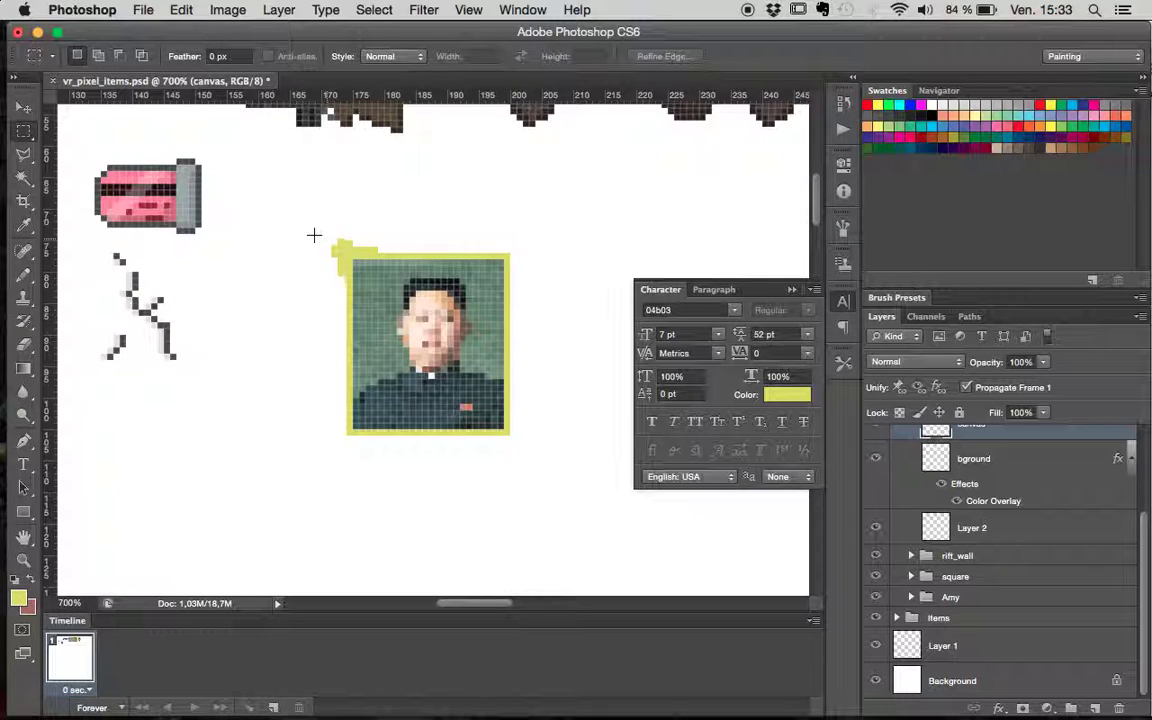
{"action": "left_click_drag", "start_coordinate": [314, 235], "coordinate": [345, 263]}
{"action": "key", "text": "Delete"}
{"action": "key", "text": "ctrl+d"}
{"action": "left_click", "coordinate": [24, 346]}
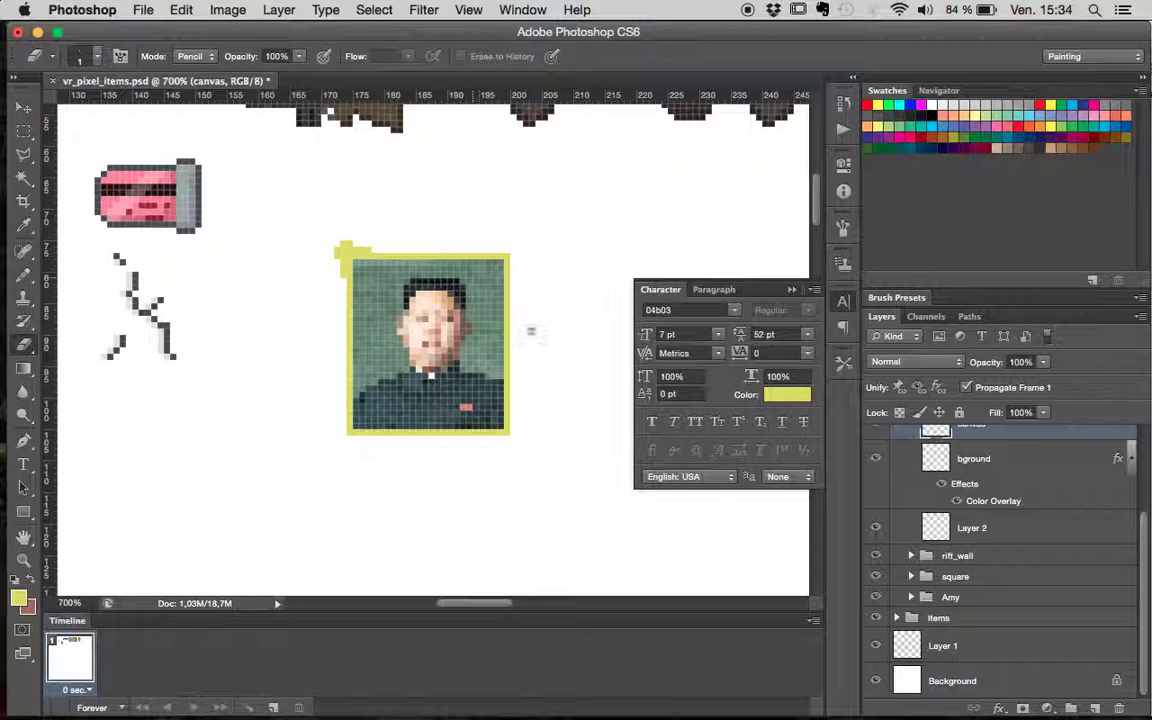
{"action": "scroll", "coordinate": [1000, 500], "scroll_direction": "up", "scroll_amount": 4}
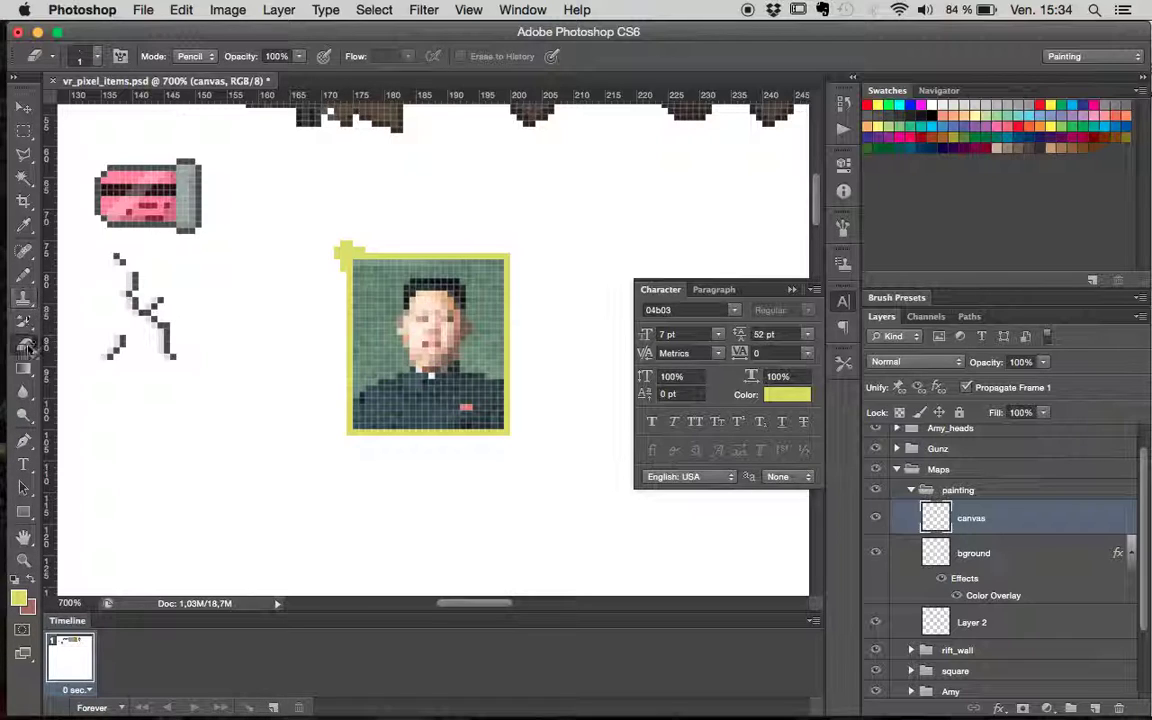
{"action": "left_click", "coordinate": [341, 250]}
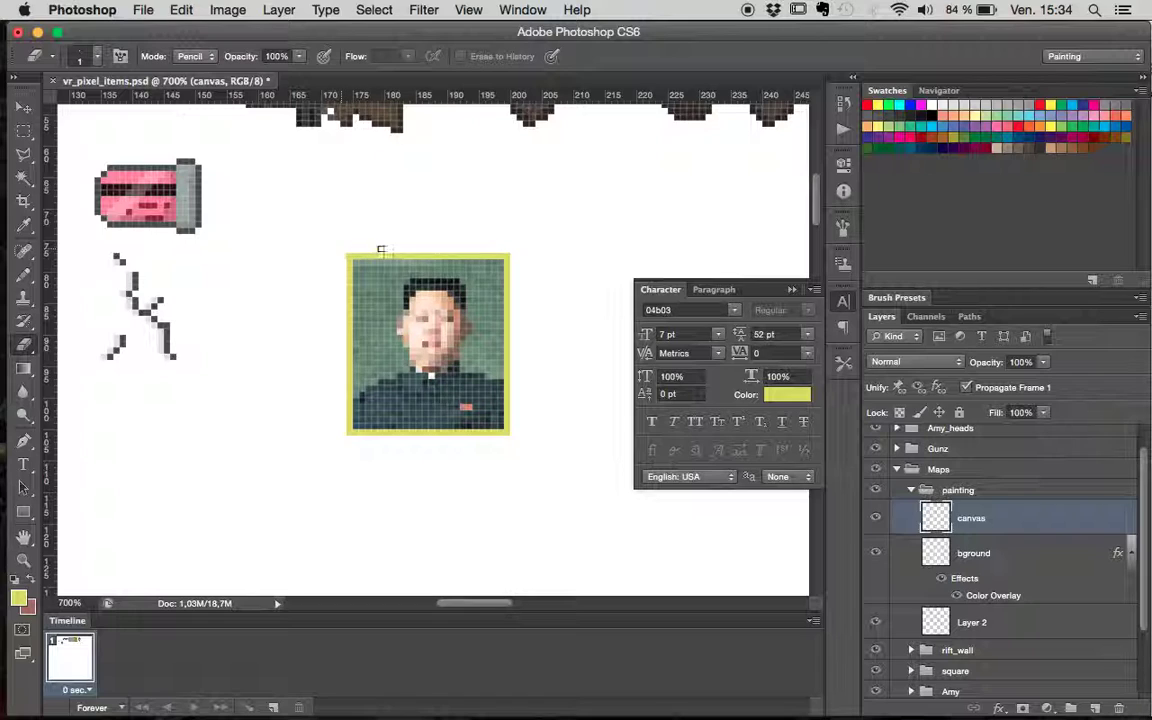
- Choose pale yellow e1e2a4 and draw one-pixel highlight lines along the outside of the frame's left and top edges with the Pencil
{"action": "left_click", "coordinate": [17, 597]}
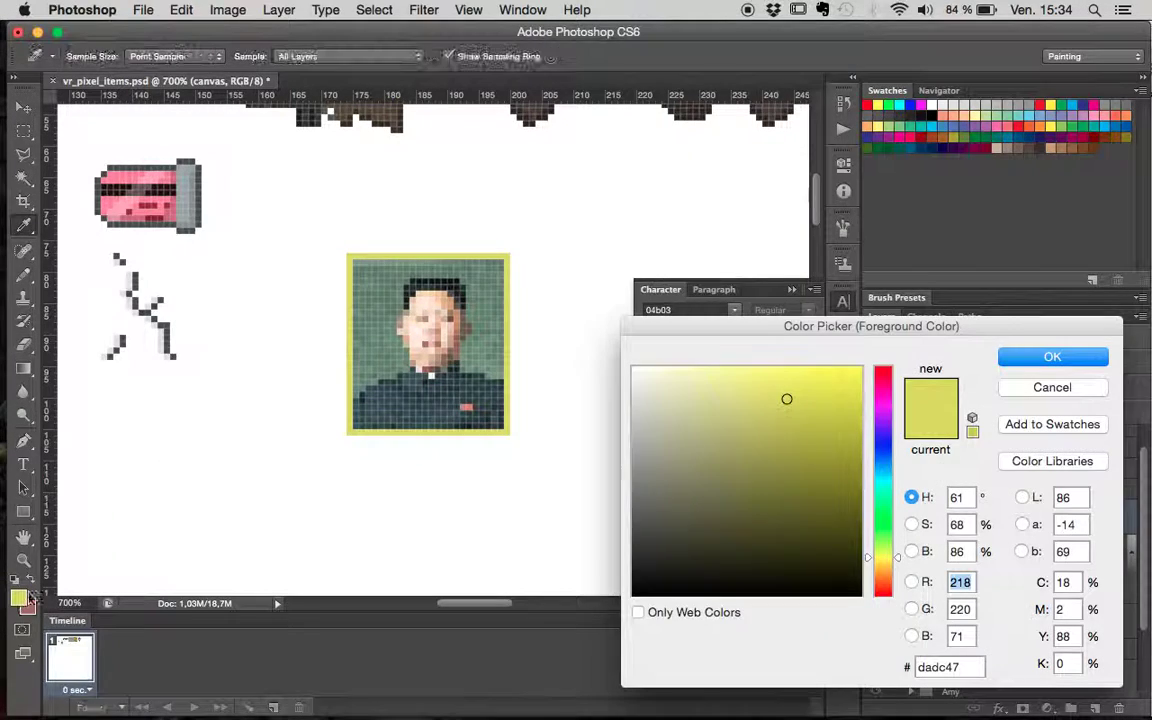
{"action": "mouse_move", "coordinate": [780, 480]}
{"action": "left_mouse_down"}
{"action": "mouse_move", "coordinate": [810, 514]}
{"action": "mouse_move", "coordinate": [746, 463]}
{"action": "mouse_move", "coordinate": [719, 462]}
{"action": "left_mouse_up"}
{"action": "mouse_move", "coordinate": [652, 392]}
{"action": "left_mouse_down"}
{"action": "mouse_move", "coordinate": [699, 403]}
{"action": "mouse_move", "coordinate": [689, 386]}
{"action": "mouse_move", "coordinate": [705, 401]}
{"action": "mouse_move", "coordinate": [689, 373]}
{"action": "mouse_move", "coordinate": [695, 392]}
{"action": "left_mouse_up"}
{"action": "left_click", "coordinate": [1052, 357]}
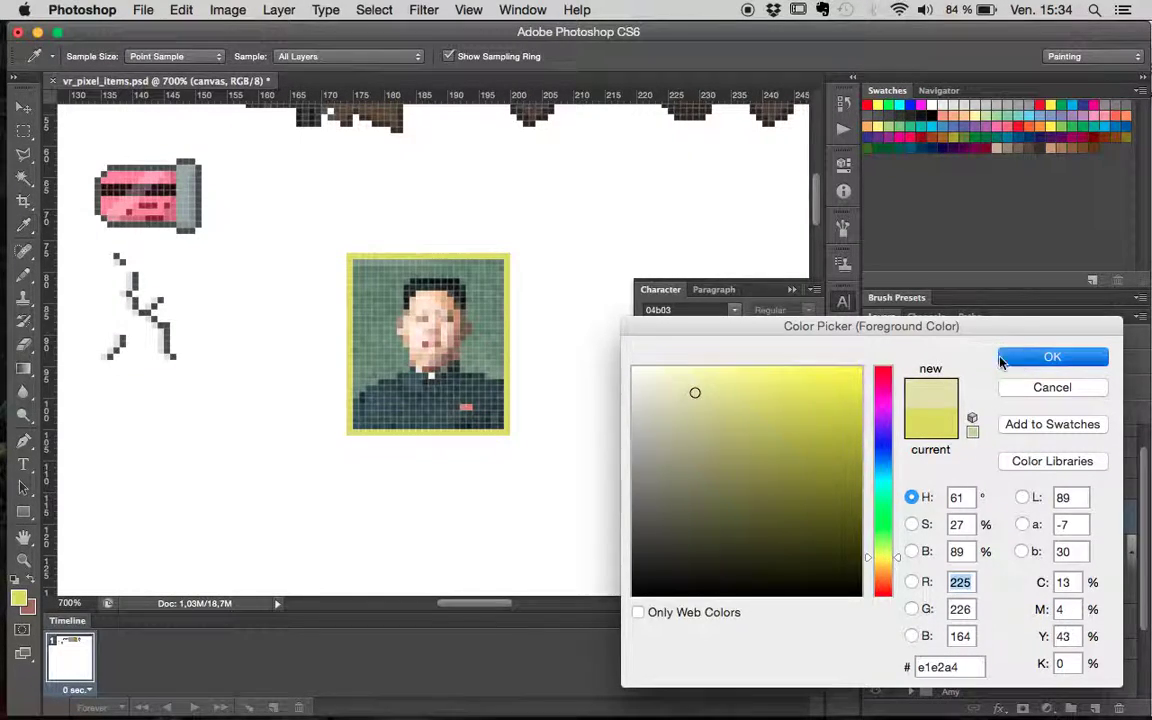
{"action": "key", "text": "b"}
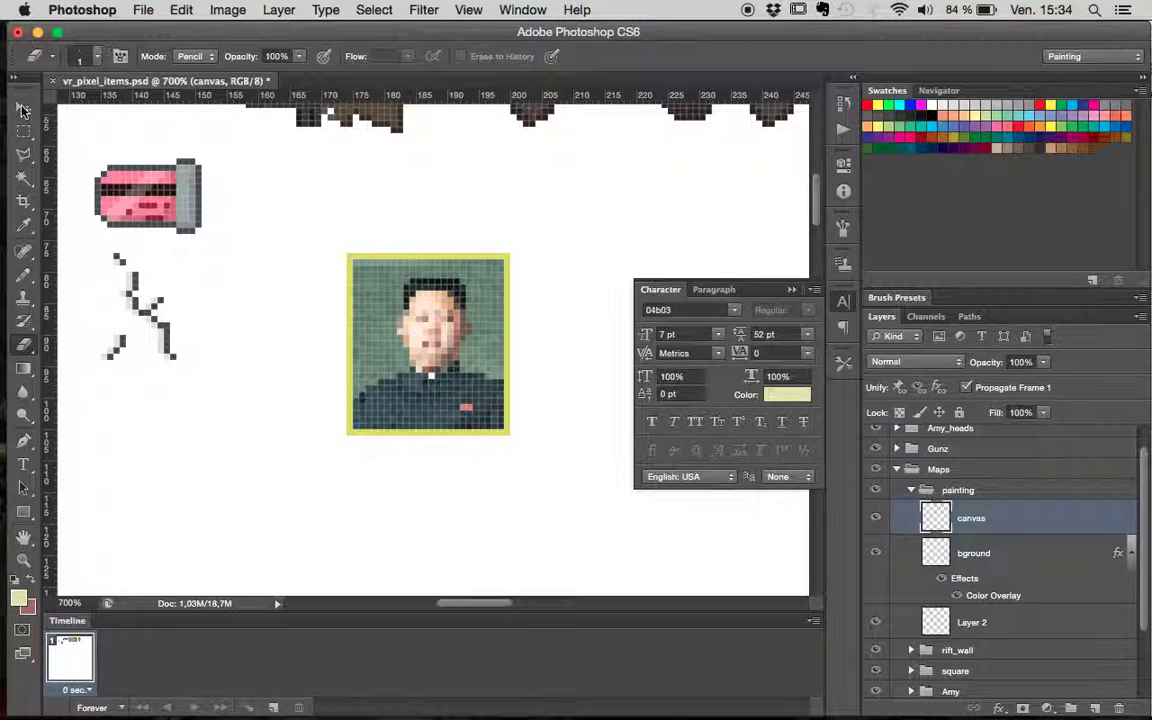
{"action": "key", "text": "v"}
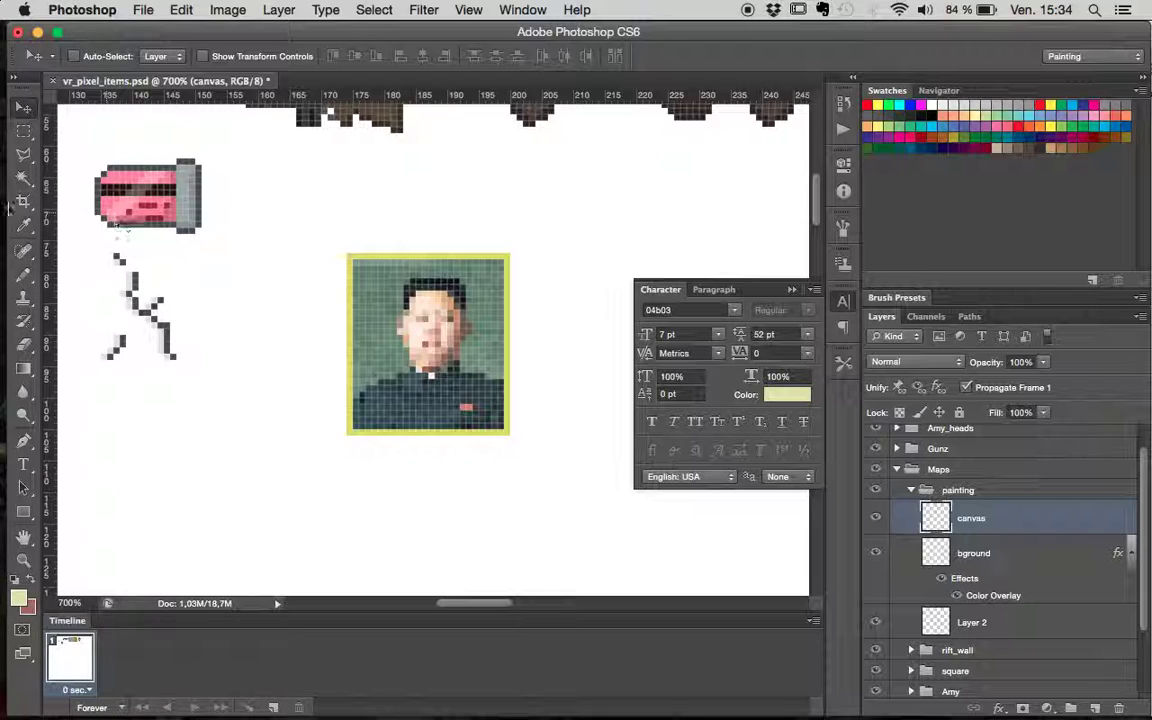
{"action": "left_click", "coordinate": [24, 273]}
{"action": "left_click", "coordinate": [344, 256]}
{"action": "left_click", "coordinate": [344, 432], "text": "shift"}
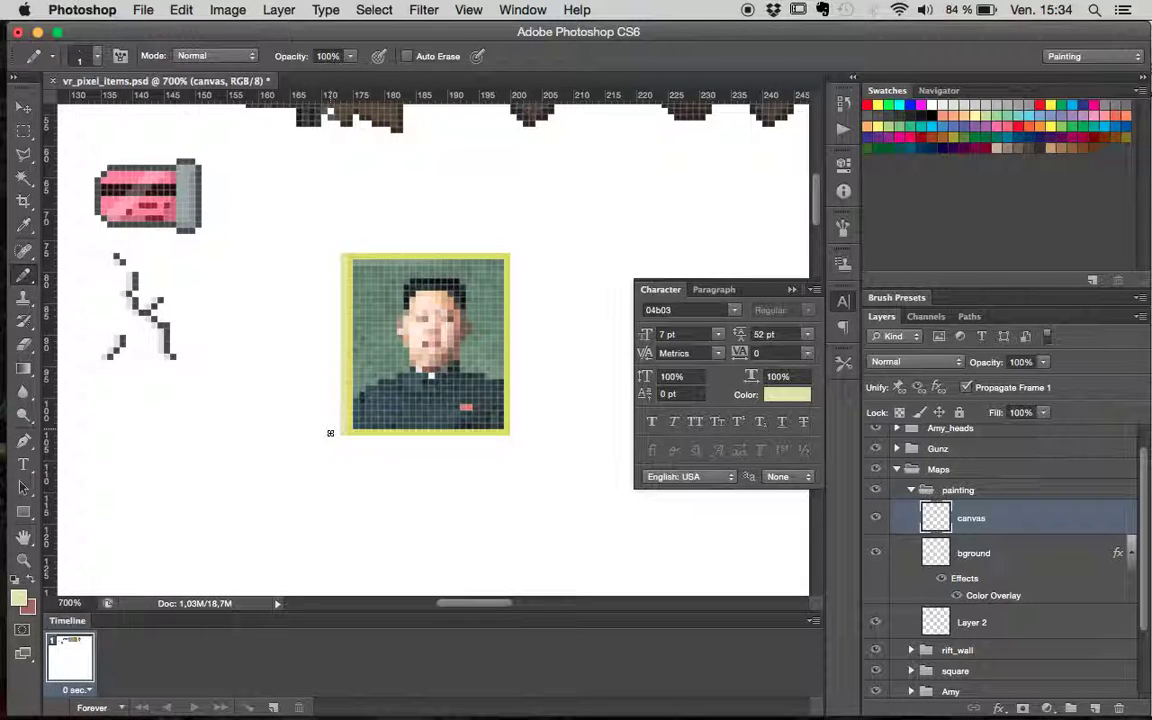
{"action": "left_click", "coordinate": [346, 250]}
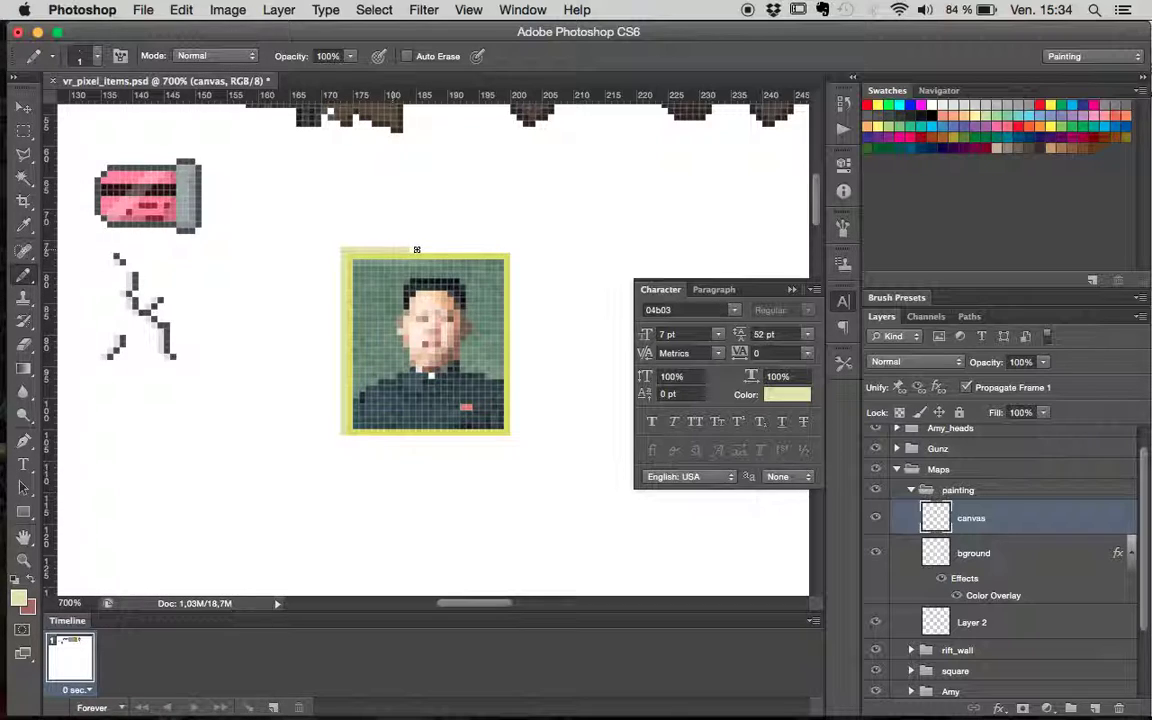
{"action": "left_click", "coordinate": [501, 253], "text": "shift"}
- Pick the brighter yellow eef04f and colour the frame's outer left and top edge lines with it
{"action": "left_click", "coordinate": [18, 598]}
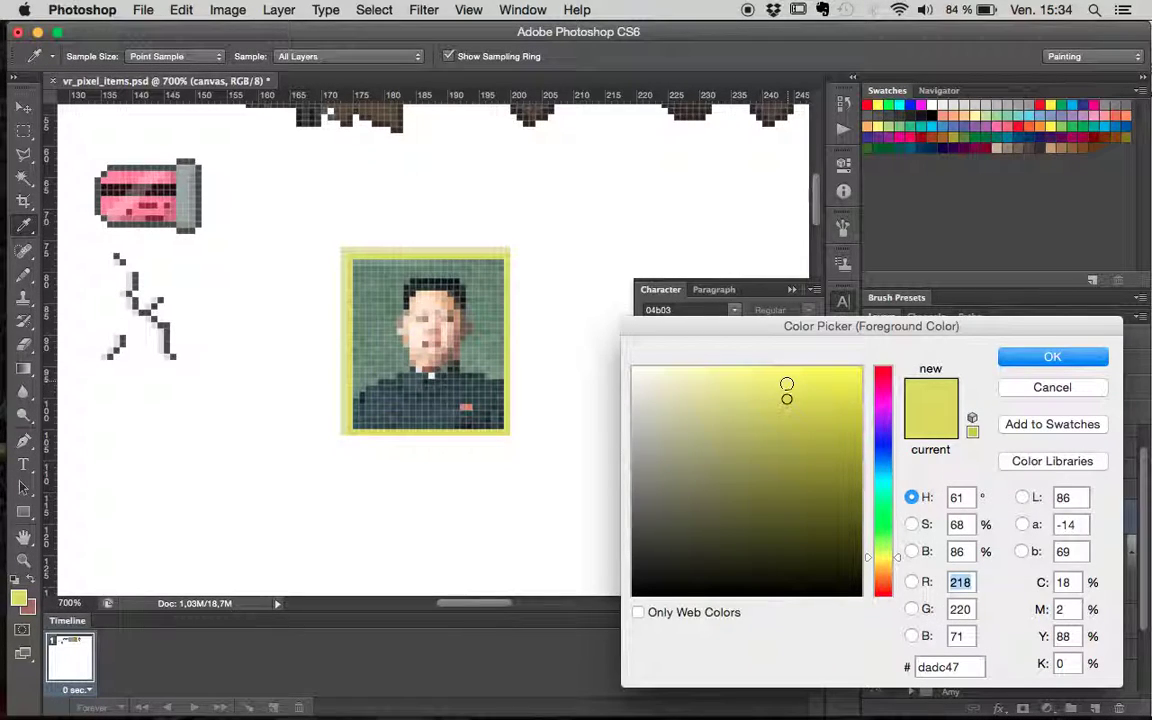
{"action": "left_click", "coordinate": [786, 384]}
{"action": "left_click", "coordinate": [1015, 360]}
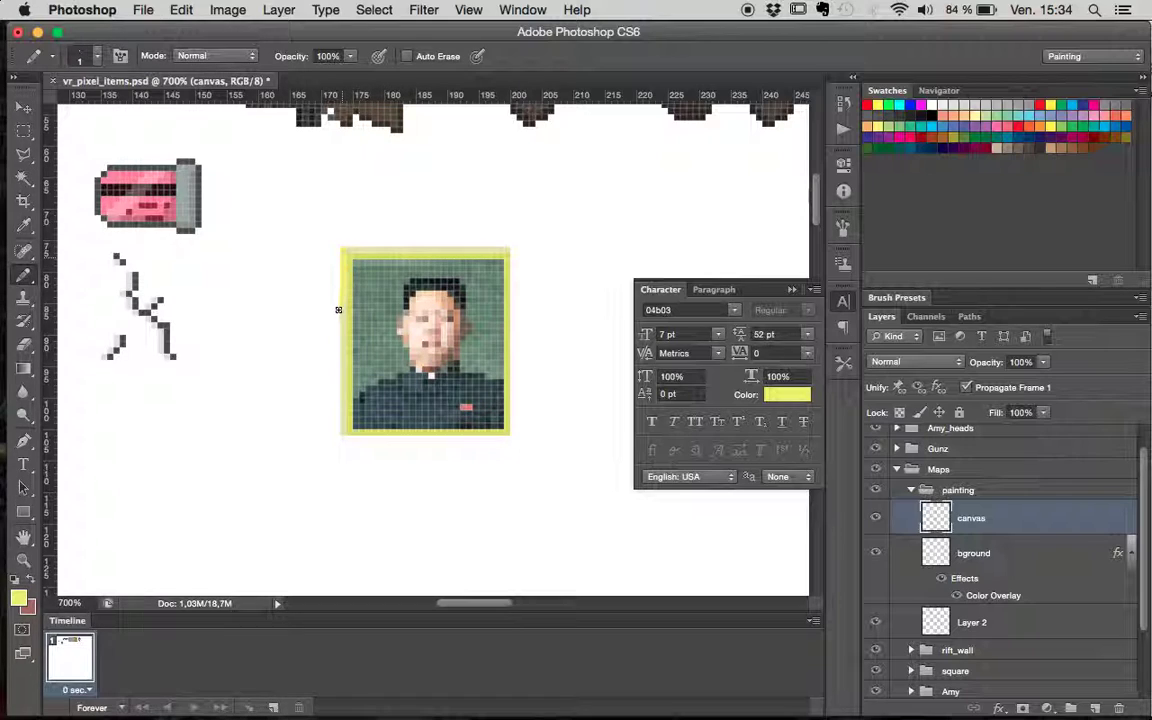
{"action": "left_click_drag", "start_coordinate": [341, 435], "coordinate": [341, 298]}
- Draw darker b5b73c shading lines along the frame's outer bottom and right edges, and erase the pixel at its top-left corner
{"action": "left_click", "coordinate": [17, 597]}
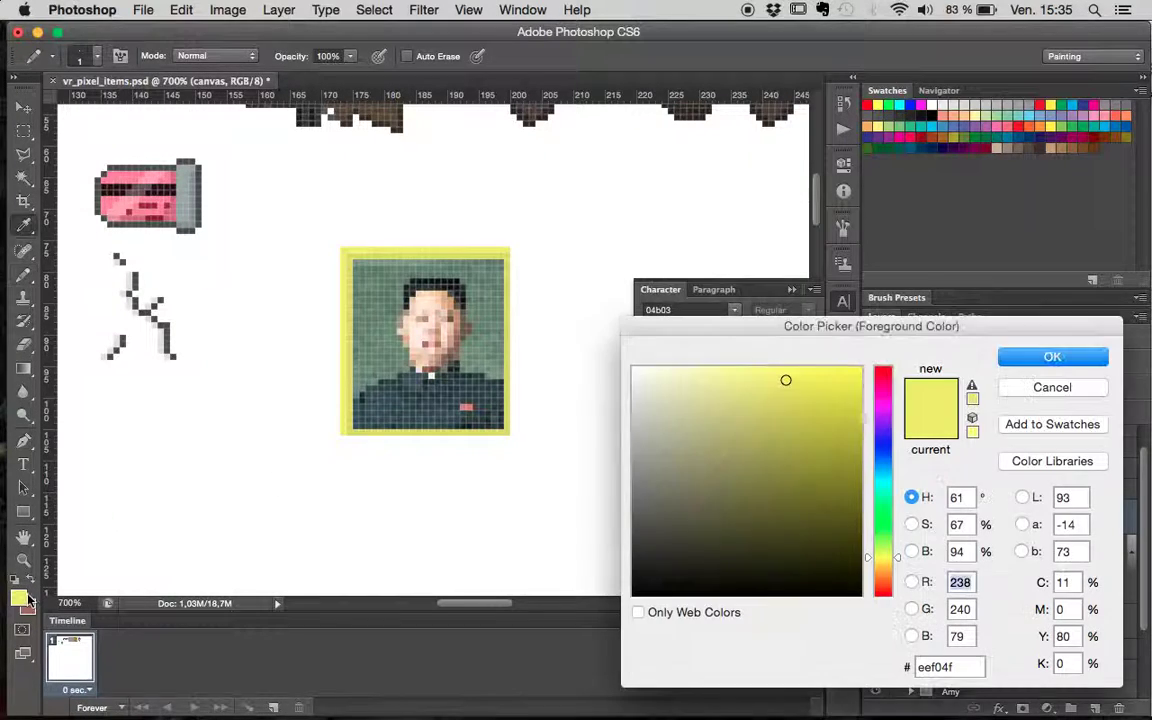
{"action": "left_click", "coordinate": [395, 425]}
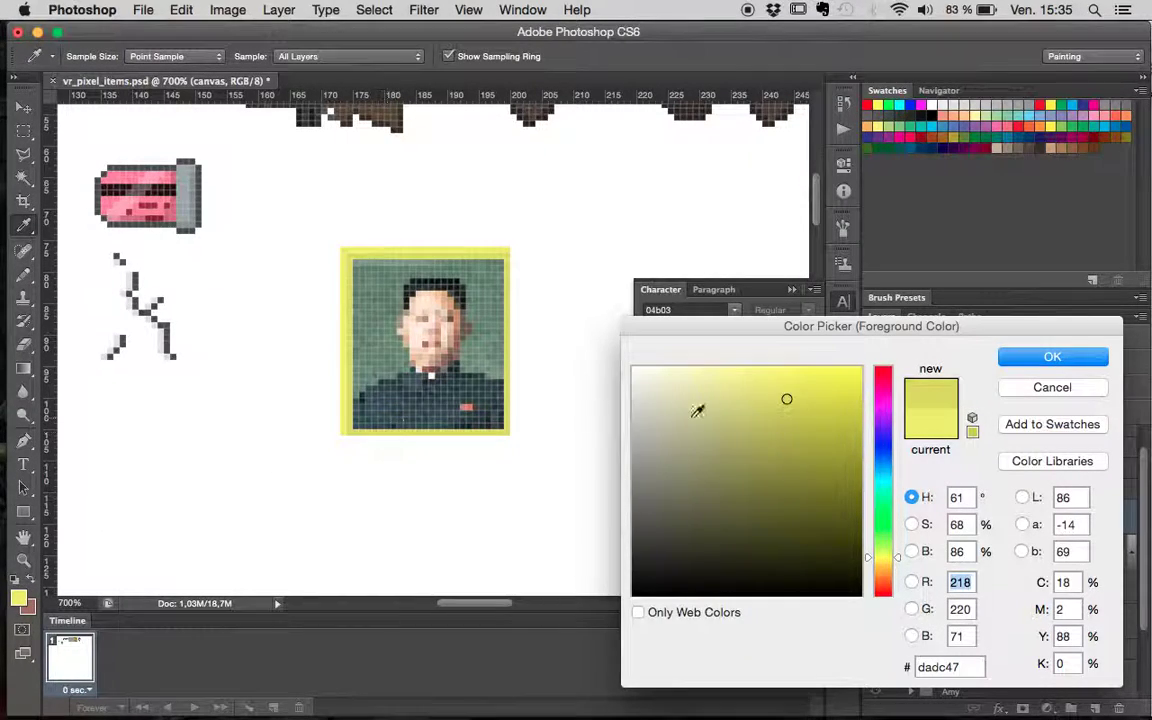
{"action": "left_click", "coordinate": [786, 432]}
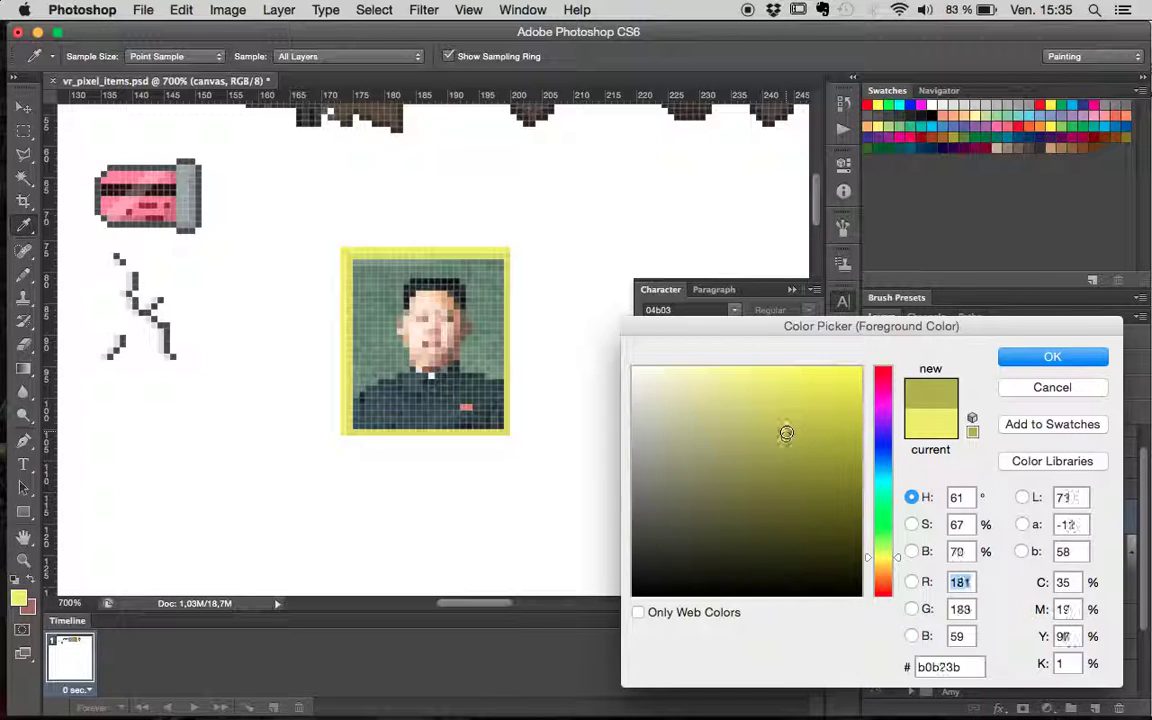
{"action": "key", "text": "Return"}
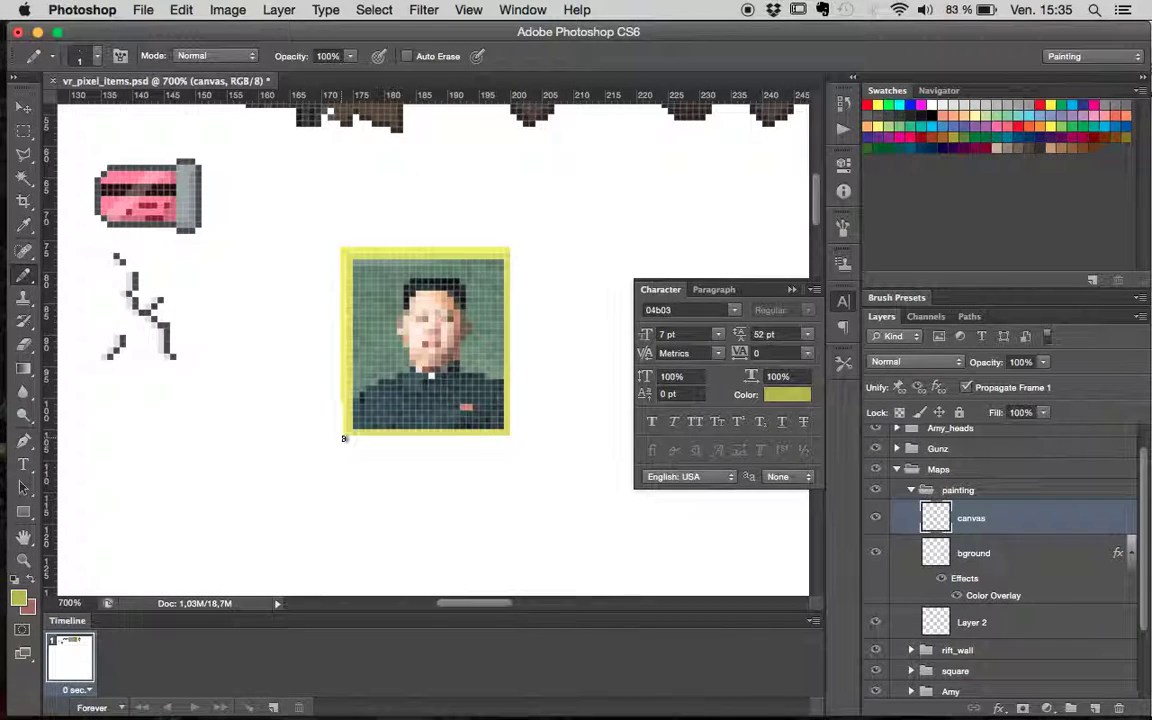
{"action": "mouse_move", "coordinate": [345, 438]}
{"action": "left_mouse_down"}
{"action": "mouse_move", "coordinate": [459, 438]}
{"action": "mouse_move", "coordinate": [506, 340]}
{"action": "mouse_move", "coordinate": [513, 264]}
{"action": "left_mouse_up"}
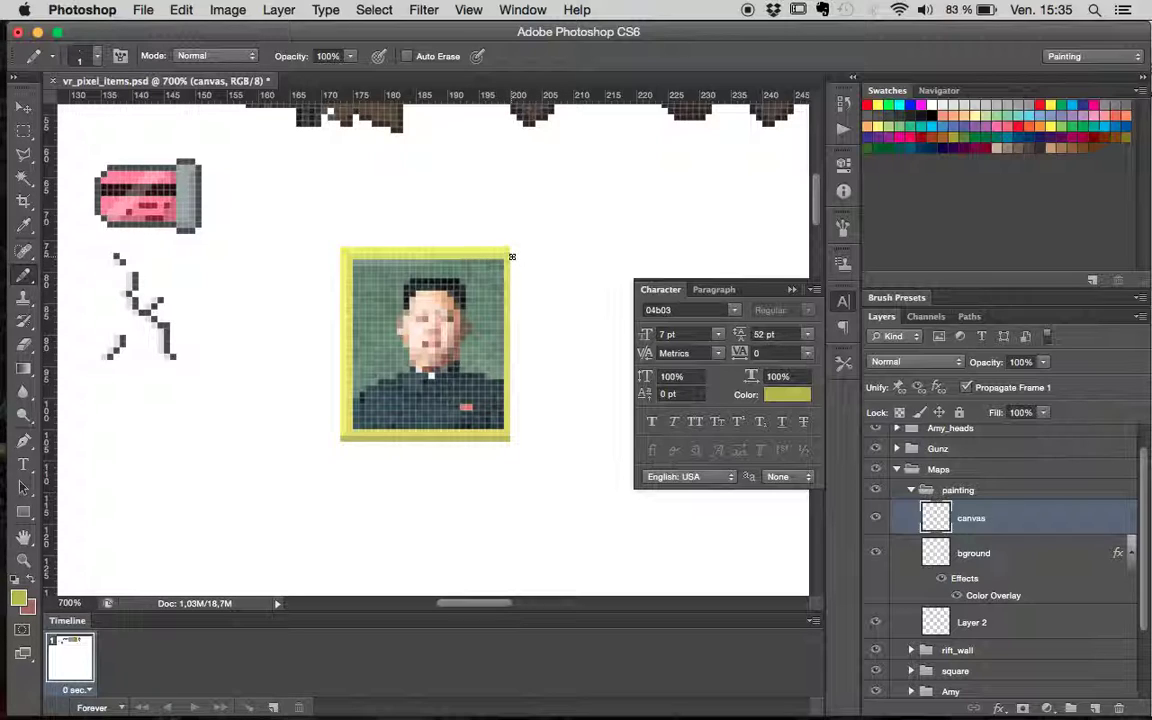
{"action": "key", "text": "super+z"}
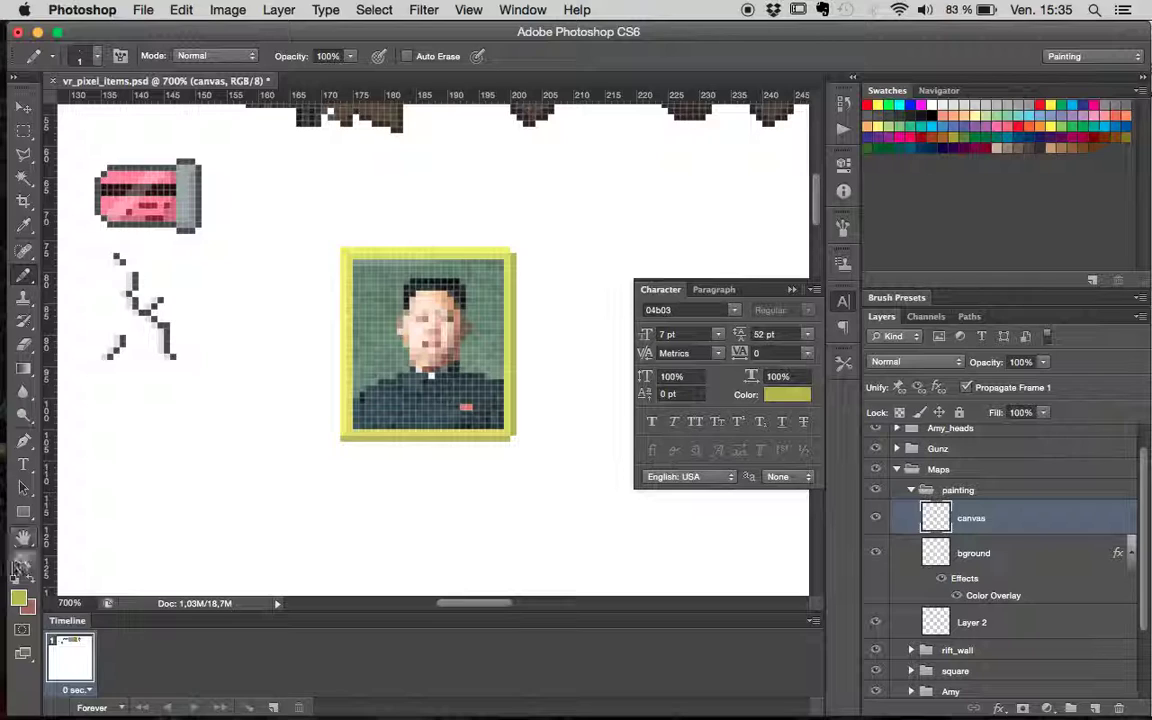
{"action": "left_click", "coordinate": [23, 343]}
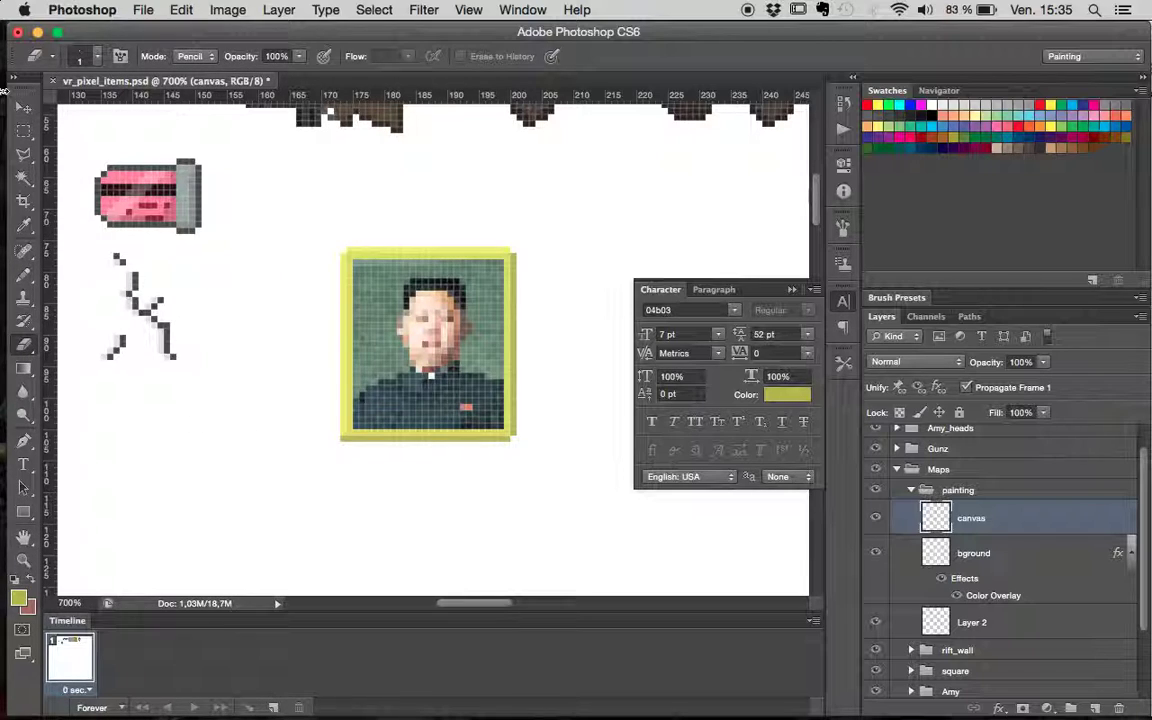
- Add a layer named "shadow" above the canvas layer and erase the frame's bottom-left corner pixel on the canvas layer
{"action": "left_click", "coordinate": [1095, 707]}
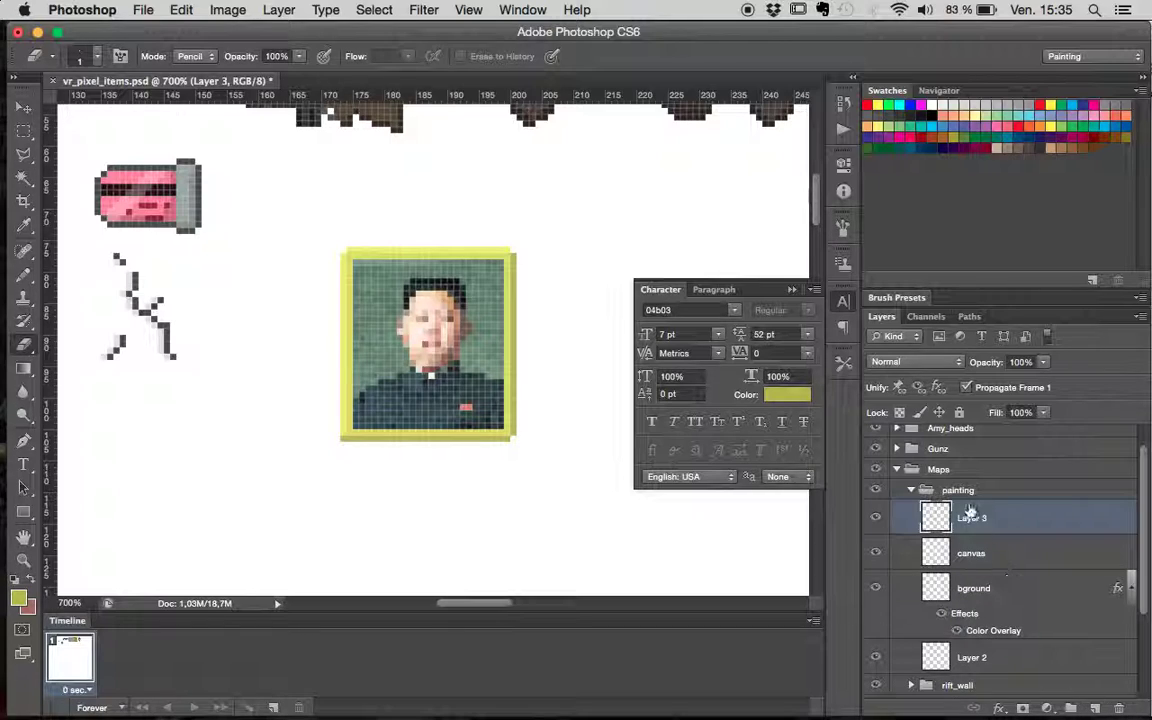
{"action": "double_click", "coordinate": [966, 519]}
{"action": "key", "text": "Return"}
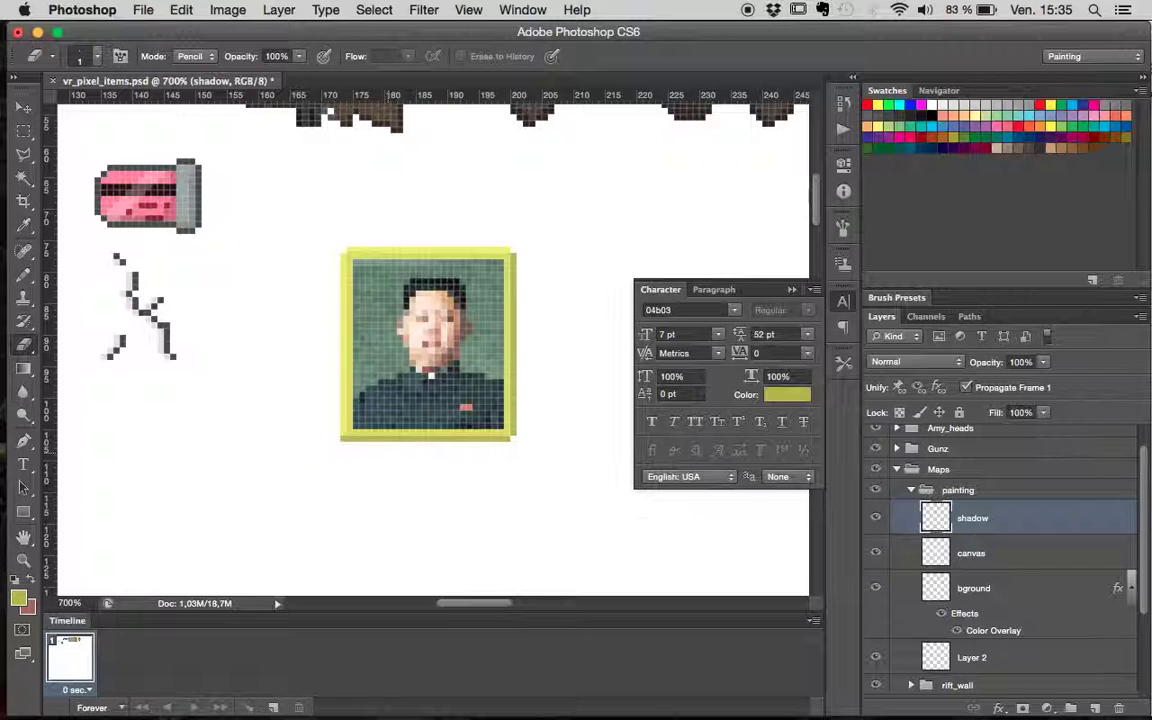
{"action": "key", "text": "alt+bracketleft"}
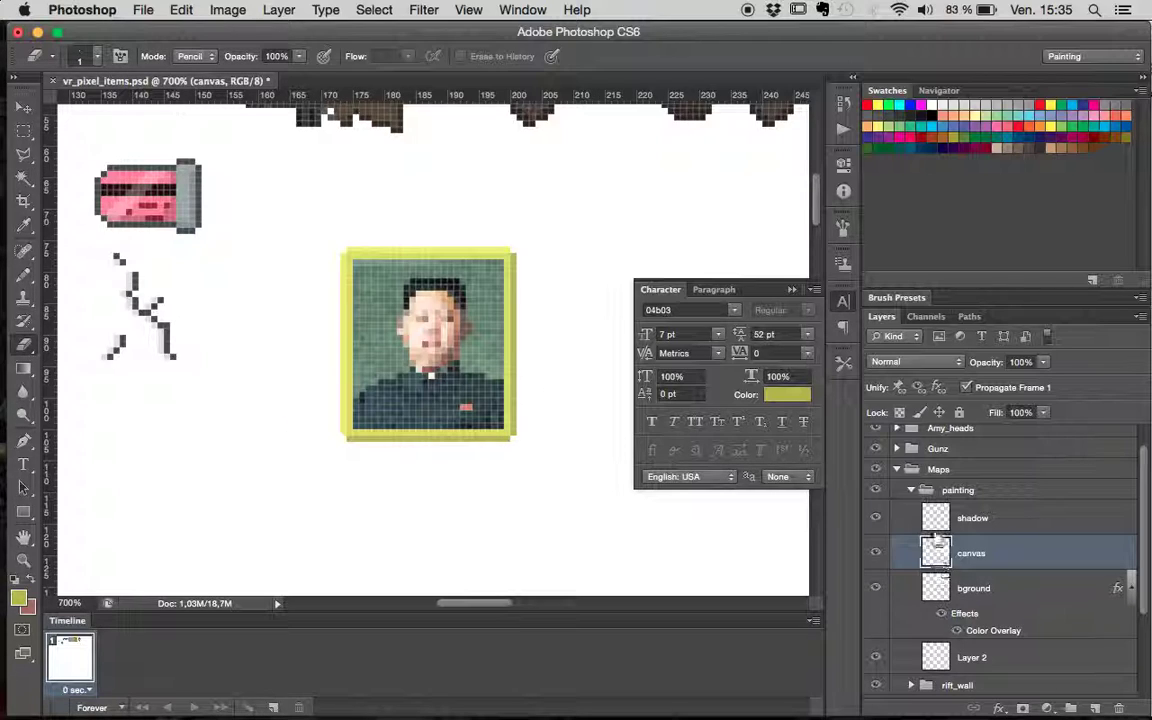
{"action": "key", "text": "alt+bracketright"}
- Draw black one-pixel Pencil lines along the portrait's inner left and top edges on the shadow layer
{"action": "left_click", "coordinate": [23, 272]}
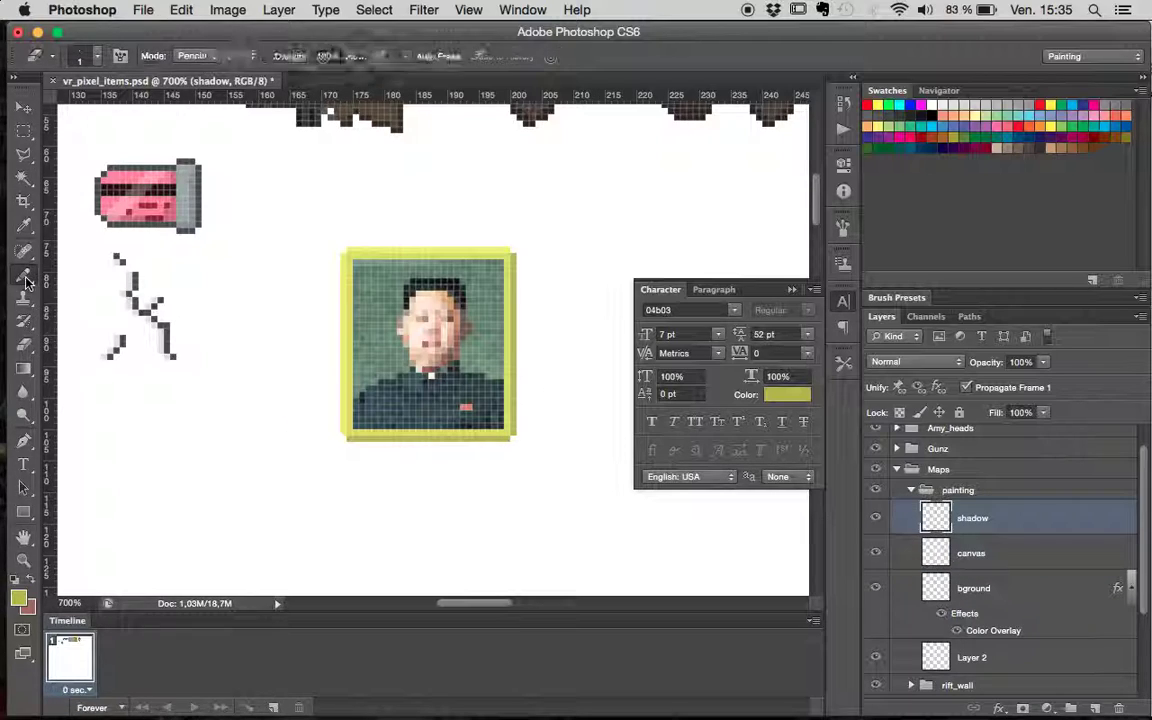
{"action": "left_click", "coordinate": [18, 598]}
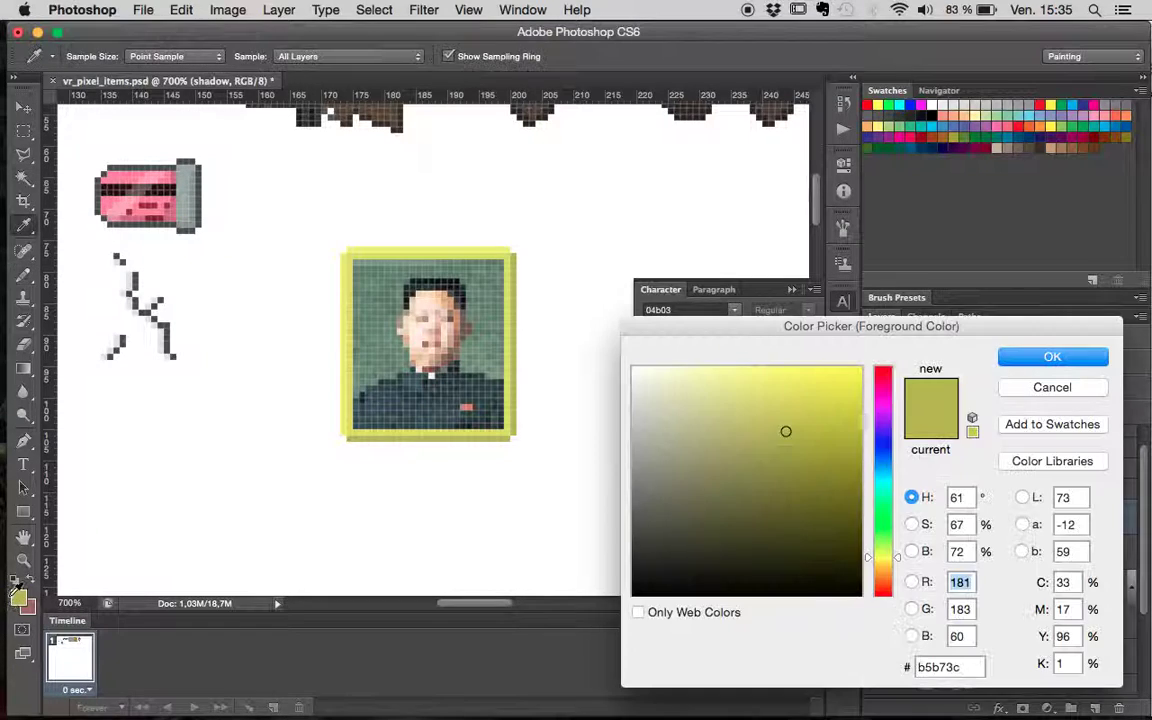
{"action": "mouse_move", "coordinate": [760, 540]}
{"action": "left_mouse_down"}
{"action": "mouse_move", "coordinate": [746, 559]}
{"action": "mouse_move", "coordinate": [682, 548]}
{"action": "mouse_move", "coordinate": [690, 598]}
{"action": "left_mouse_up"}
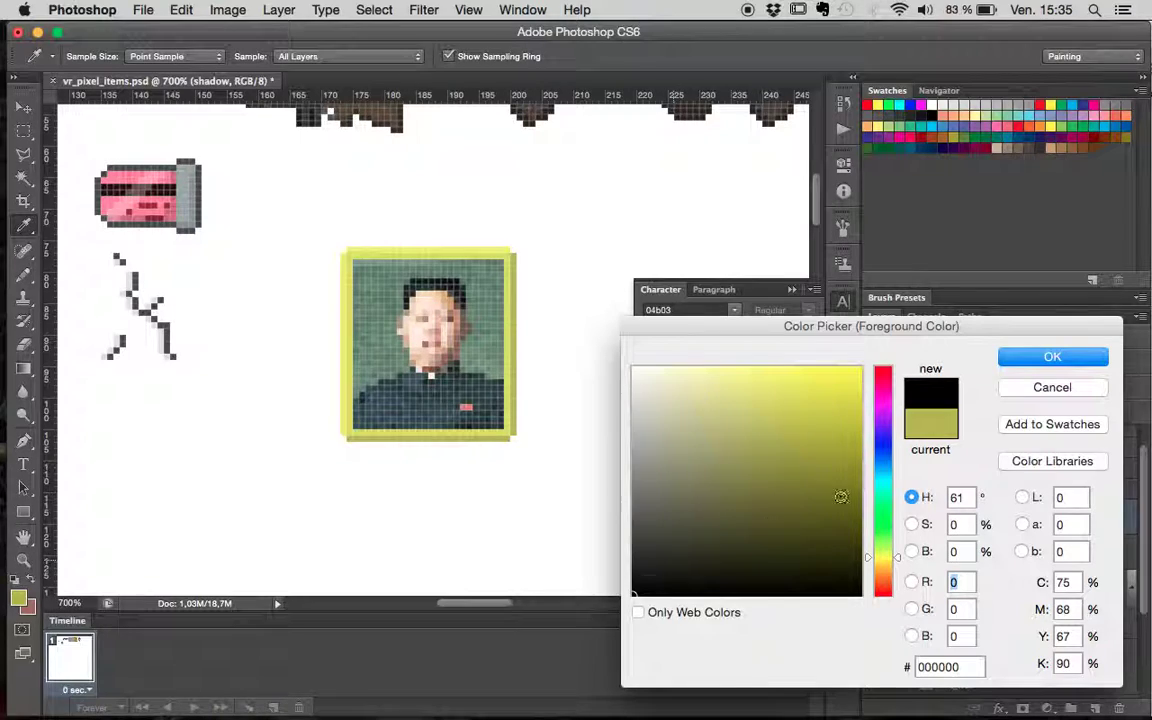
{"action": "left_click", "coordinate": [1052, 357]}
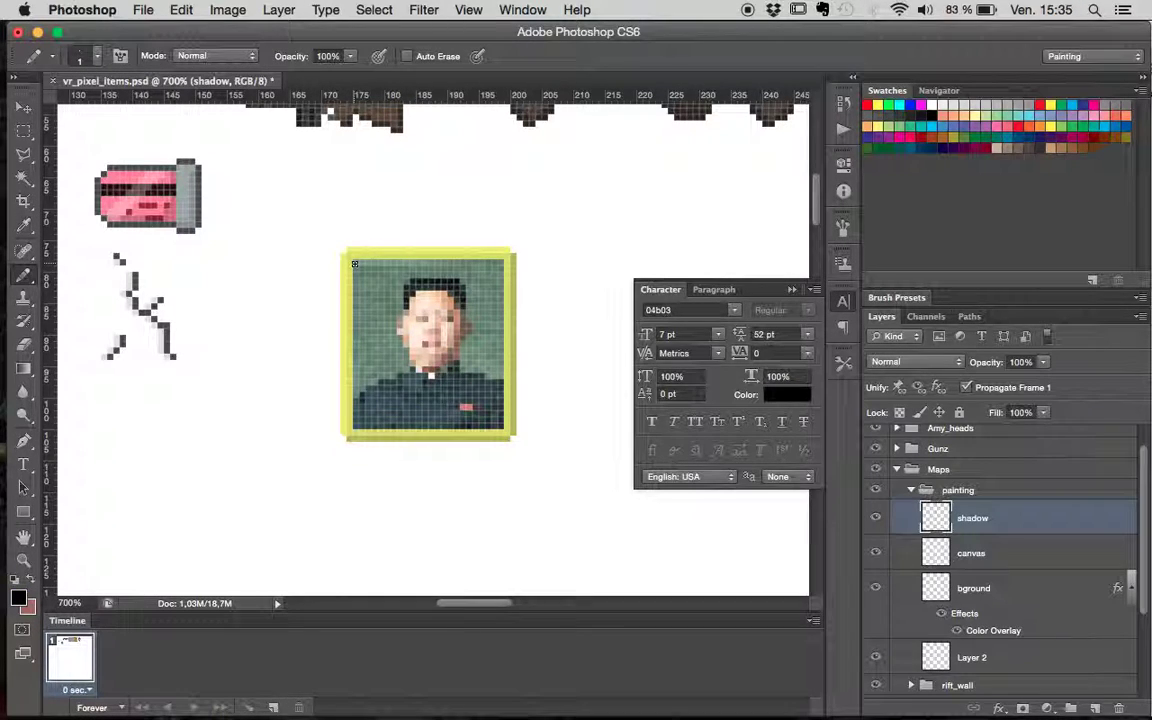
{"action": "left_click_drag", "start_coordinate": [354, 266], "coordinate": [354, 430]}
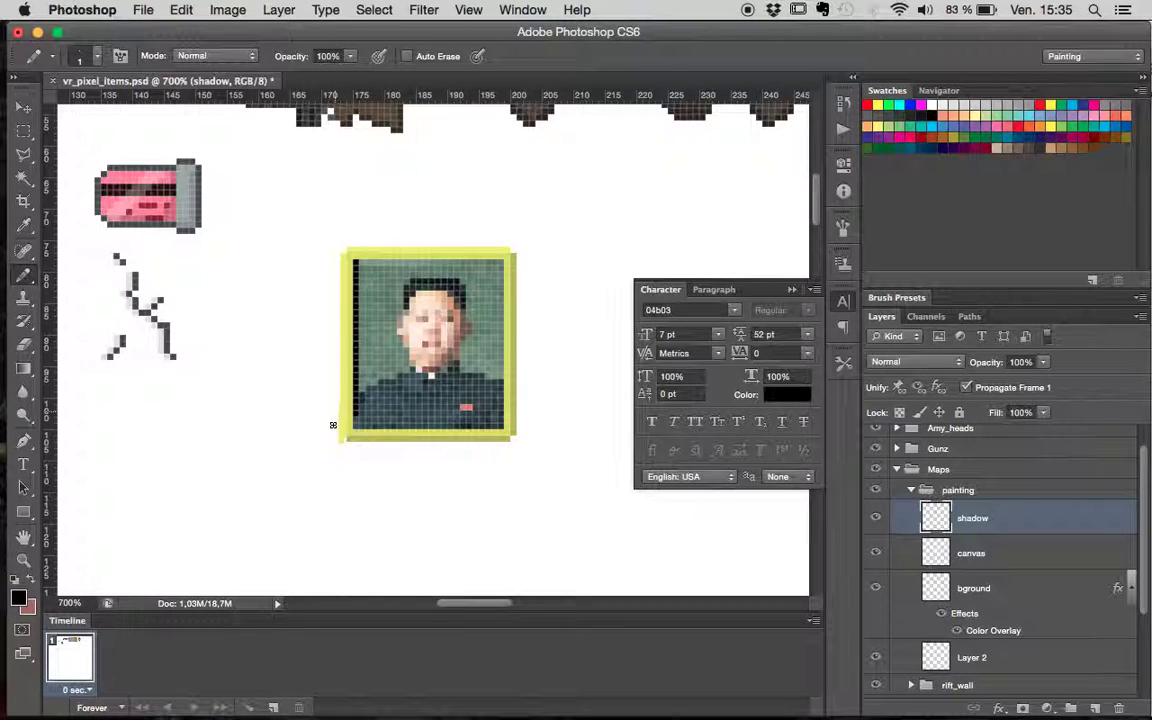
{"action": "left_click_drag", "start_coordinate": [366, 262], "coordinate": [487, 265]}
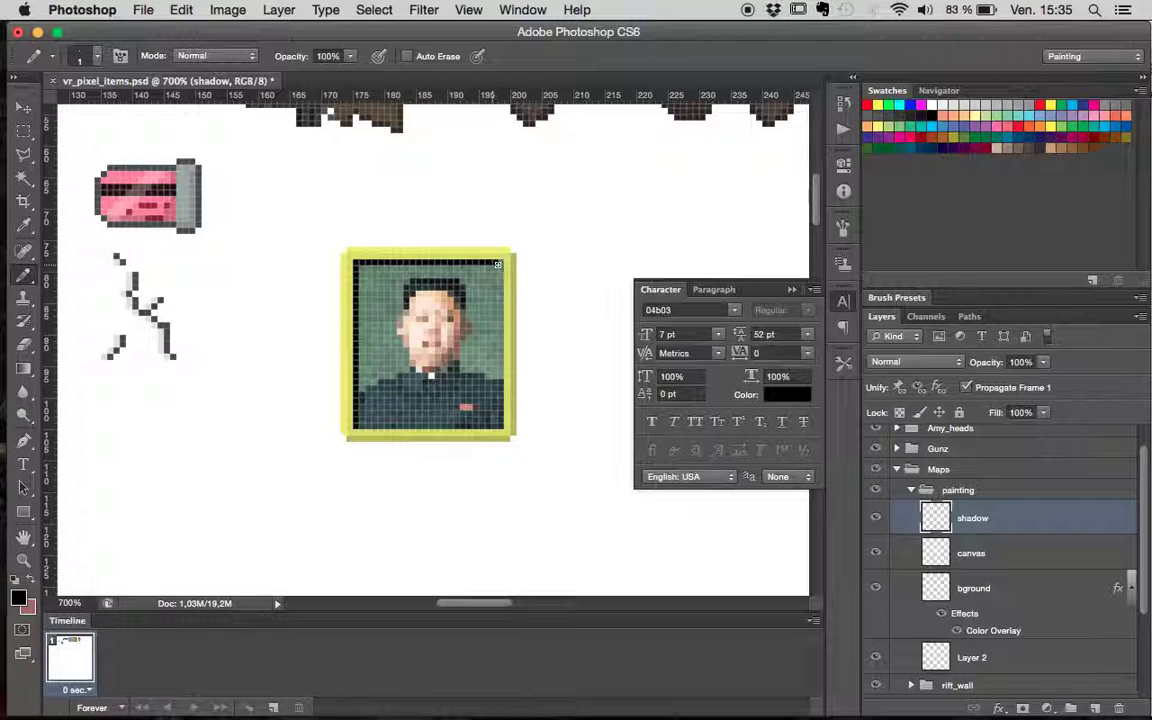
- Lower the shadow layer's opacity to 26%, and select the canvas layer again
{"action": "left_click", "coordinate": [1043, 362]}
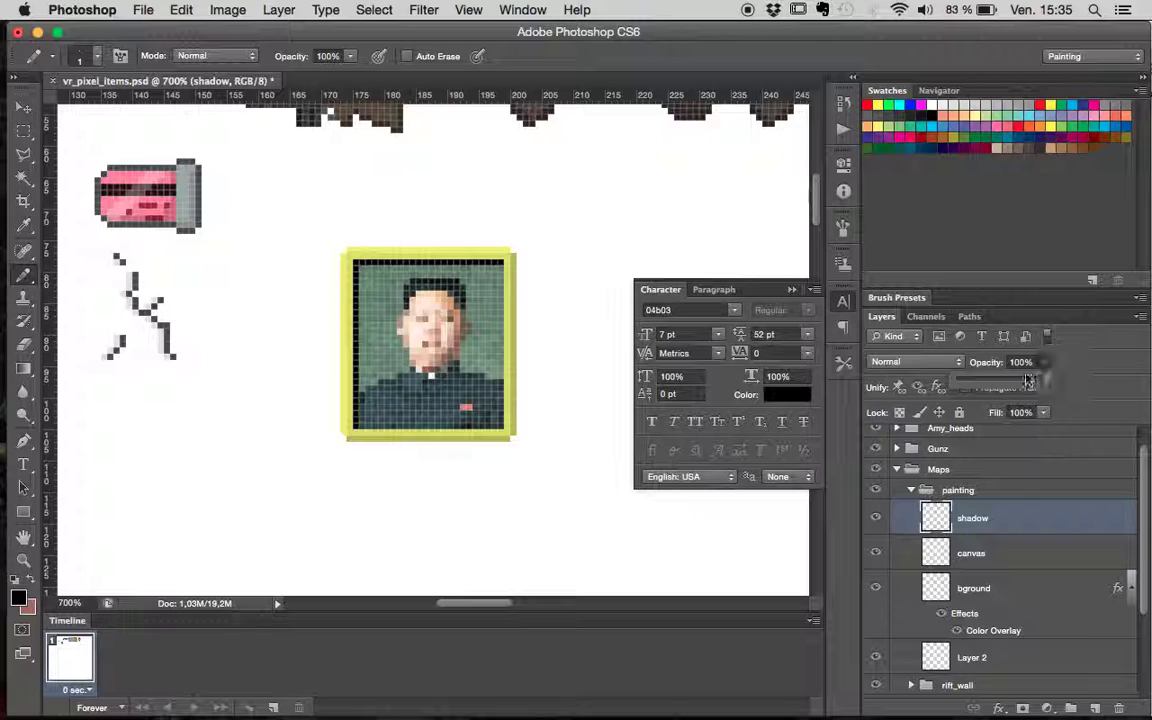
{"action": "left_click_drag", "start_coordinate": [1010, 389], "coordinate": [979, 385]}
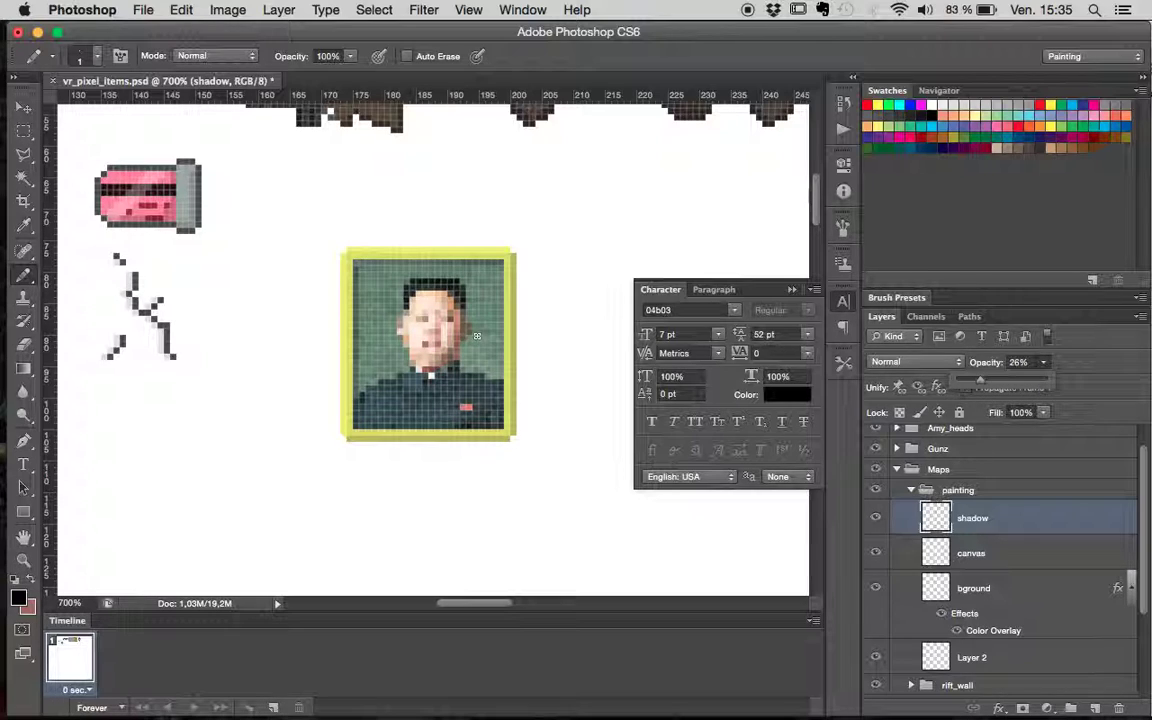
{"action": "key", "text": "super+minus"}
{"action": "key", "text": "super+minus"}
{"action": "key", "text": "super+minus"}
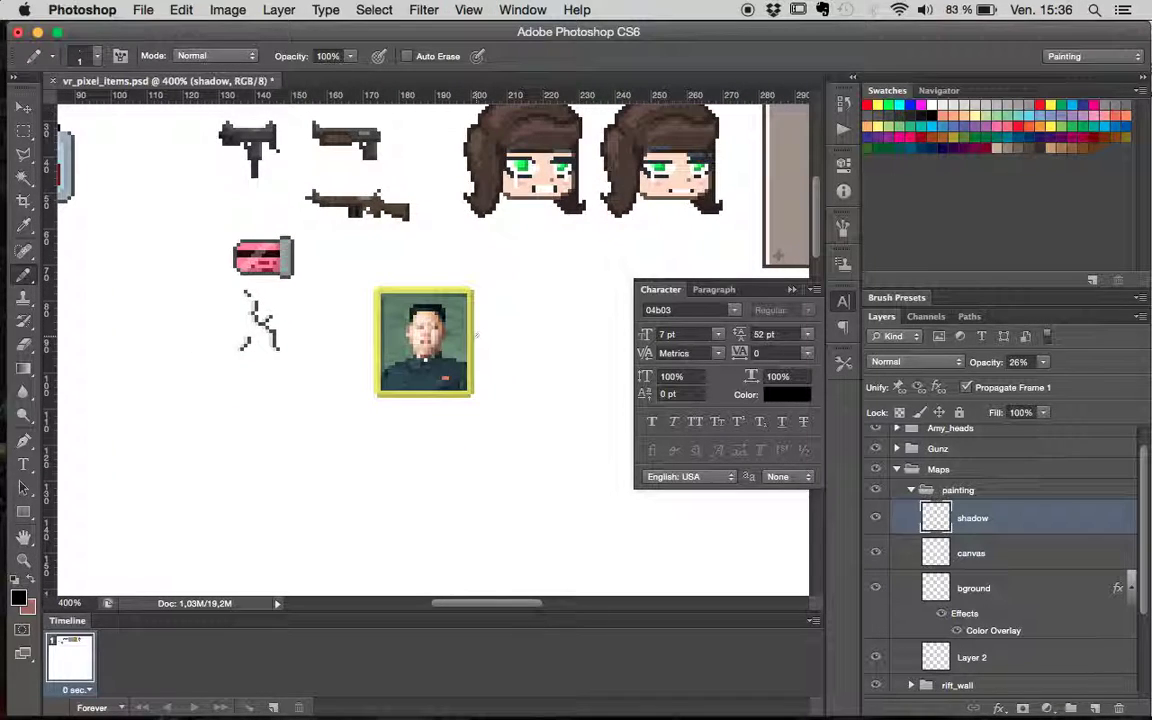
{"action": "scroll", "coordinate": [476, 335], "scroll_direction": "up", "scroll_amount": 3}
{"action": "scroll", "coordinate": [476, 335], "scroll_direction": "down", "scroll_amount": 3}
{"action": "scroll", "coordinate": [476, 335], "scroll_direction": "left", "scroll_amount": 3}
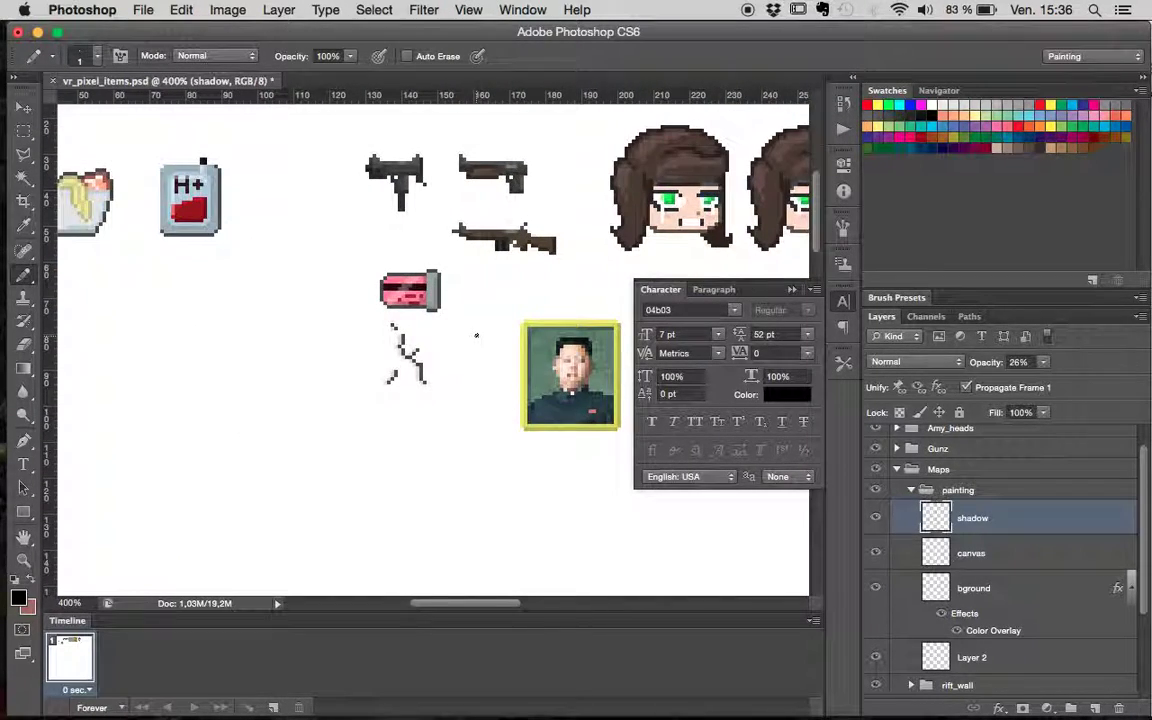
{"action": "scroll", "coordinate": [476, 335], "scroll_direction": "right", "scroll_amount": 4}
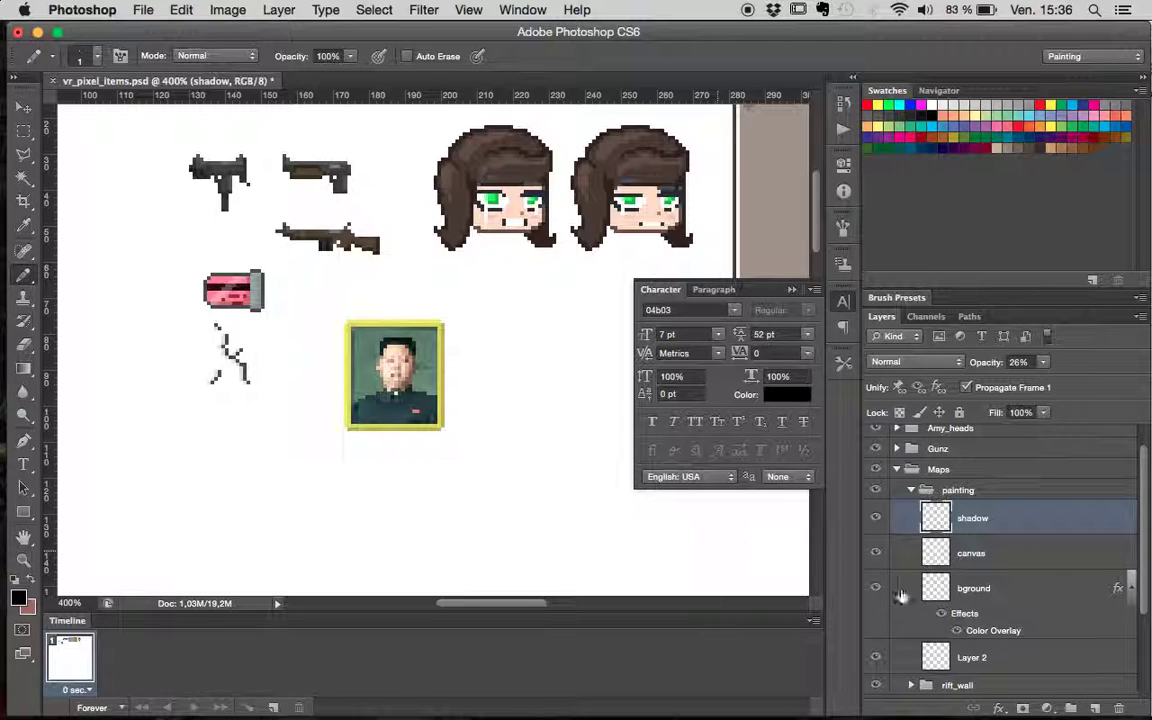
{"action": "left_click", "coordinate": [905, 553]}
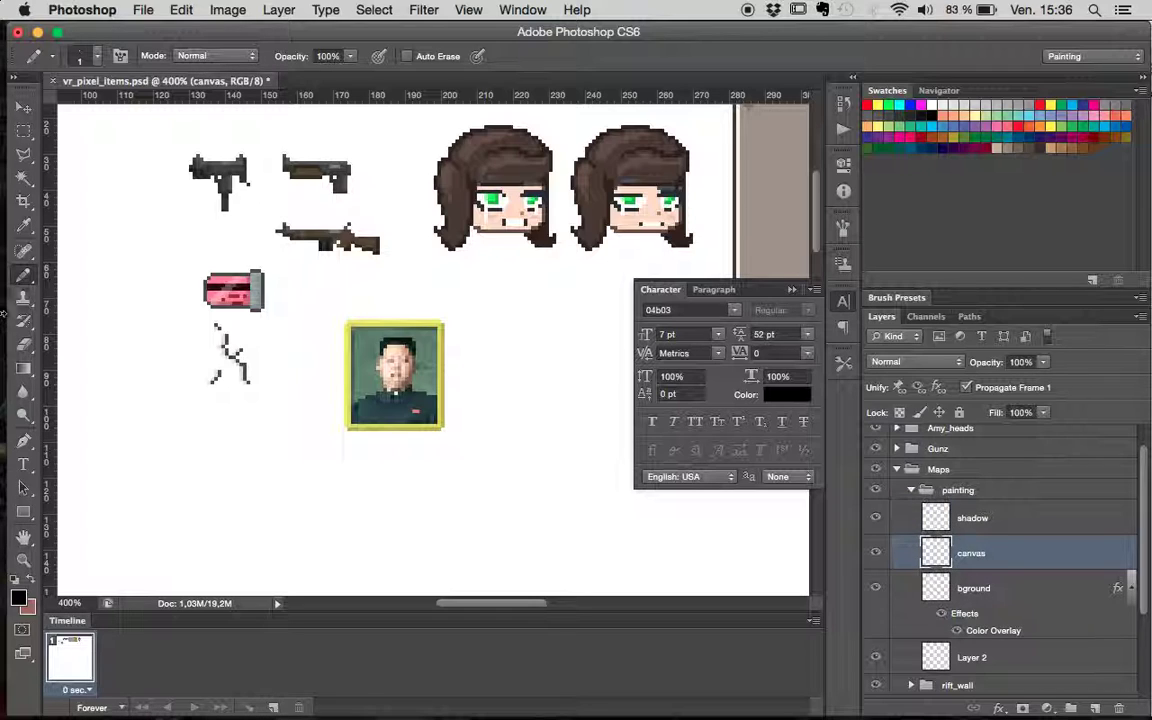
- Desaturate the gold frame on the canvas layer with Hue/Saturation, setting Saturation to about -44
{"action": "left_click", "coordinate": [181, 10]}
{"action": "mouse_move", "coordinate": [228, 10]}
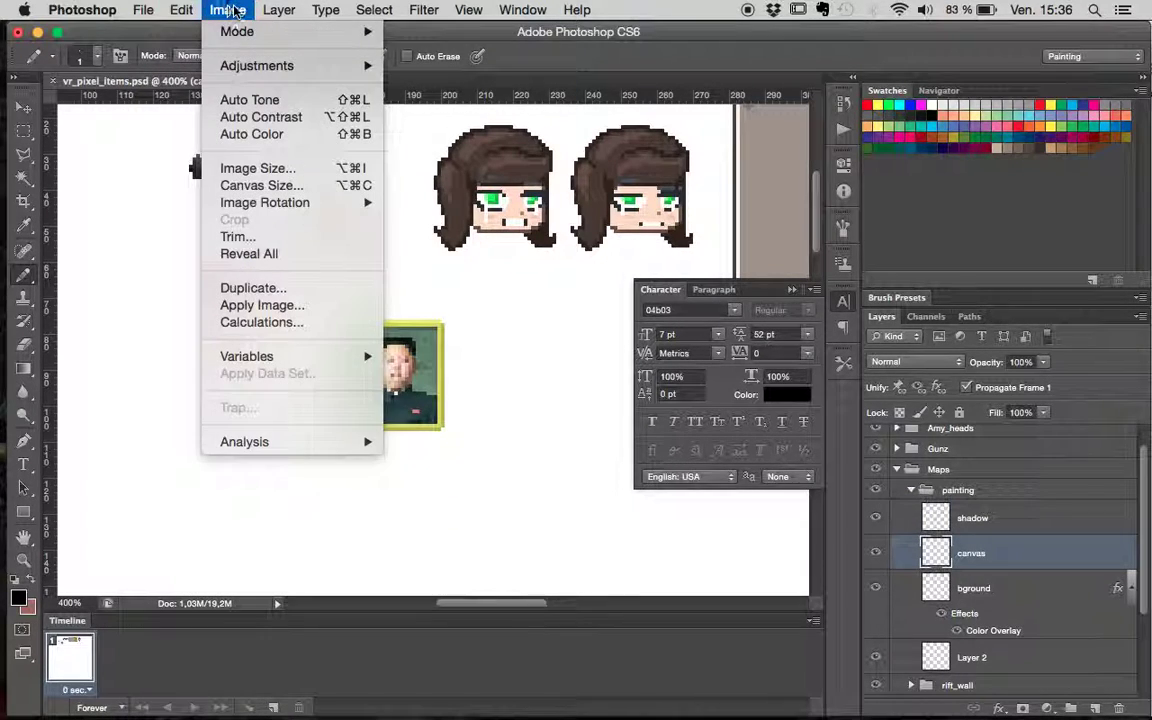
{"action": "mouse_move", "coordinate": [245, 65]}
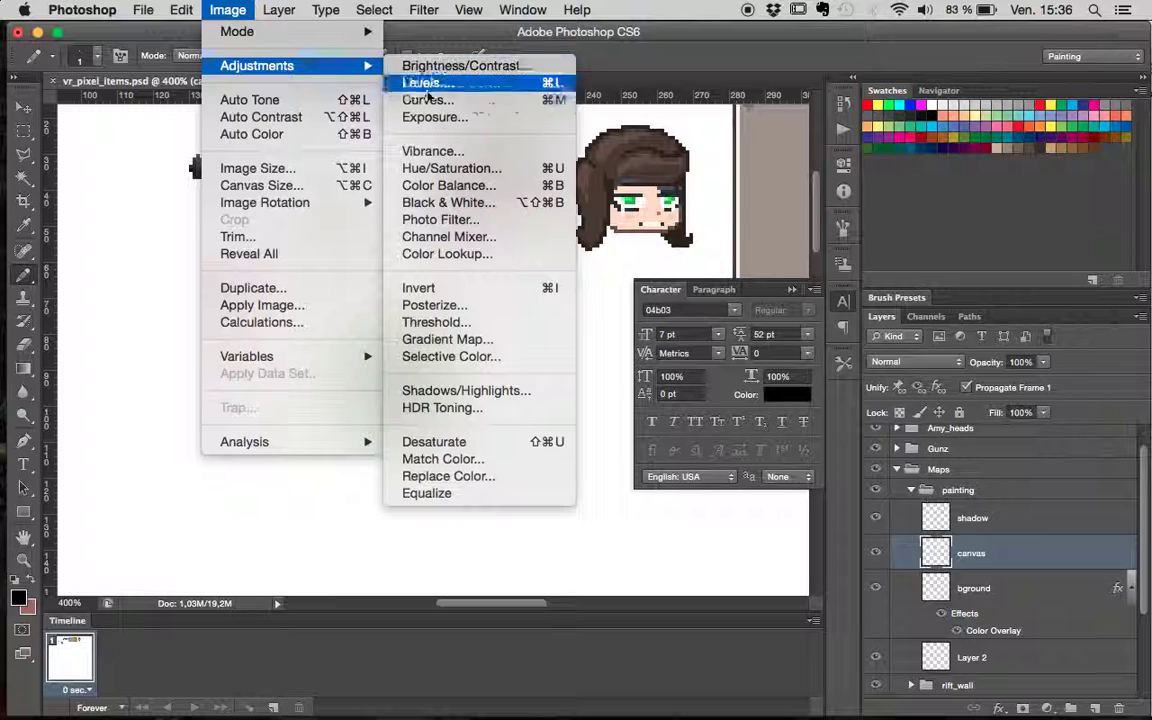
{"action": "left_click", "coordinate": [445, 172]}
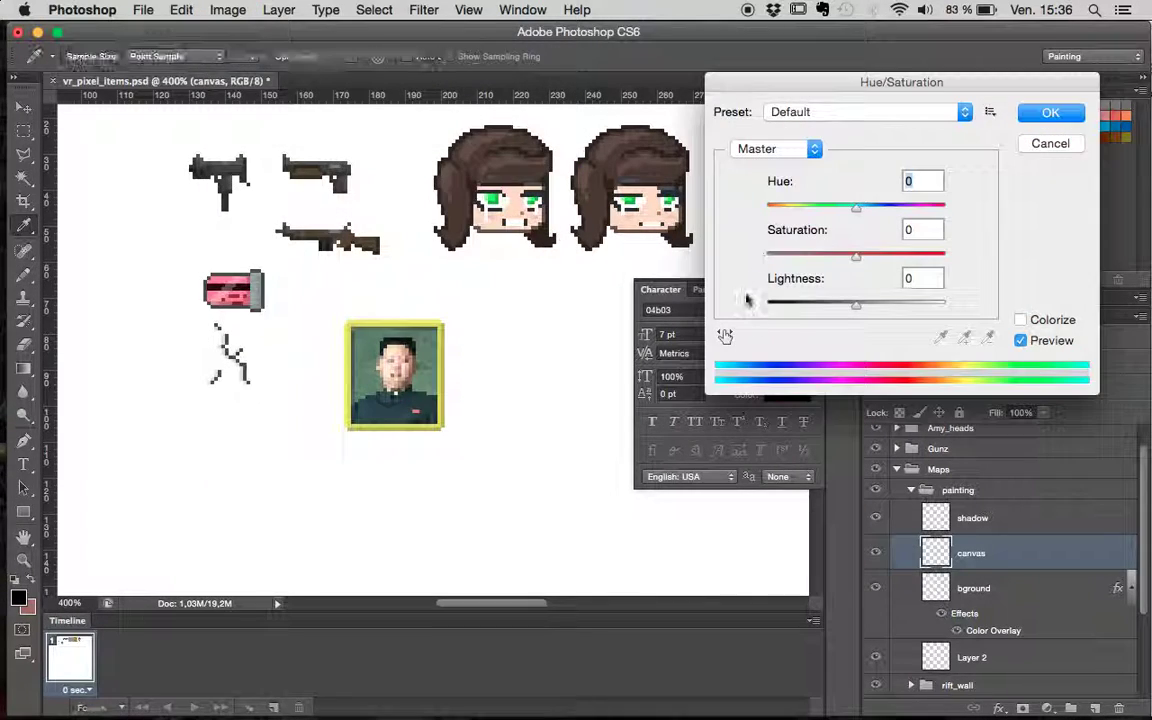
{"action": "mouse_move", "coordinate": [855, 255]}
{"action": "left_mouse_down"}
{"action": "mouse_move", "coordinate": [875, 257]}
{"action": "mouse_move", "coordinate": [839, 258]}
{"action": "left_mouse_up"}
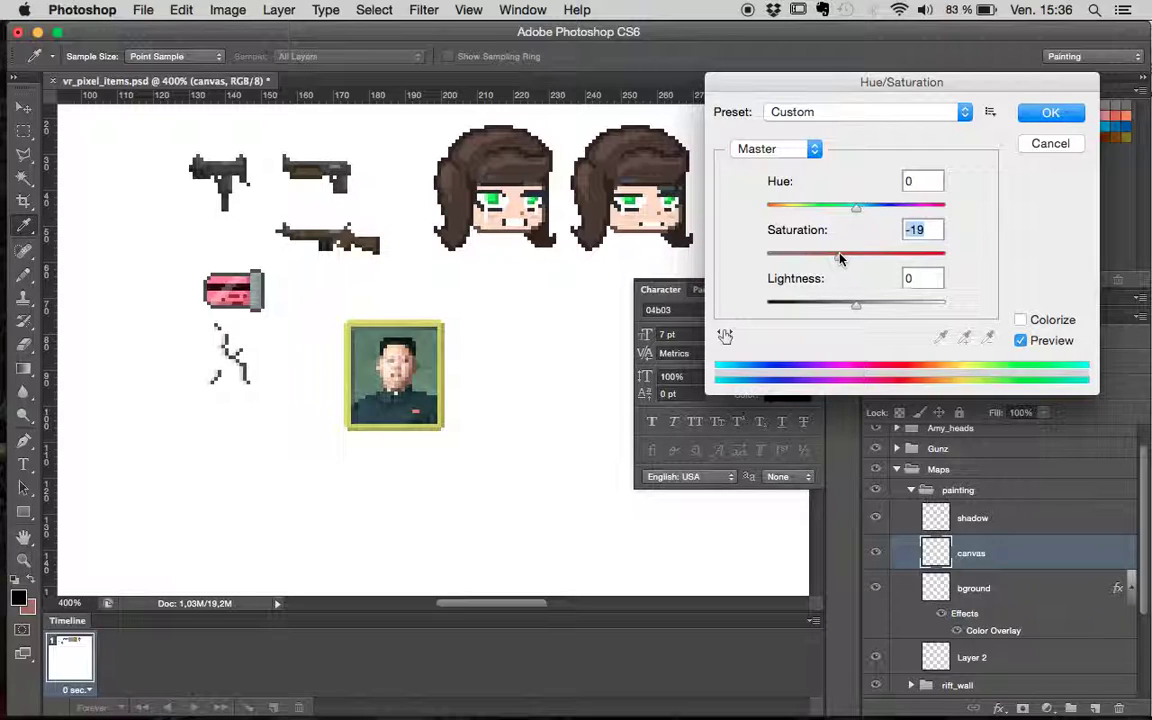
{"action": "mouse_move", "coordinate": [856, 303]}
{"action": "left_mouse_down"}
{"action": "mouse_move", "coordinate": [837, 305]}
{"action": "mouse_move", "coordinate": [857, 310]}
{"action": "left_mouse_up"}
{"action": "left_click_drag", "start_coordinate": [837, 257], "coordinate": [812, 259]}
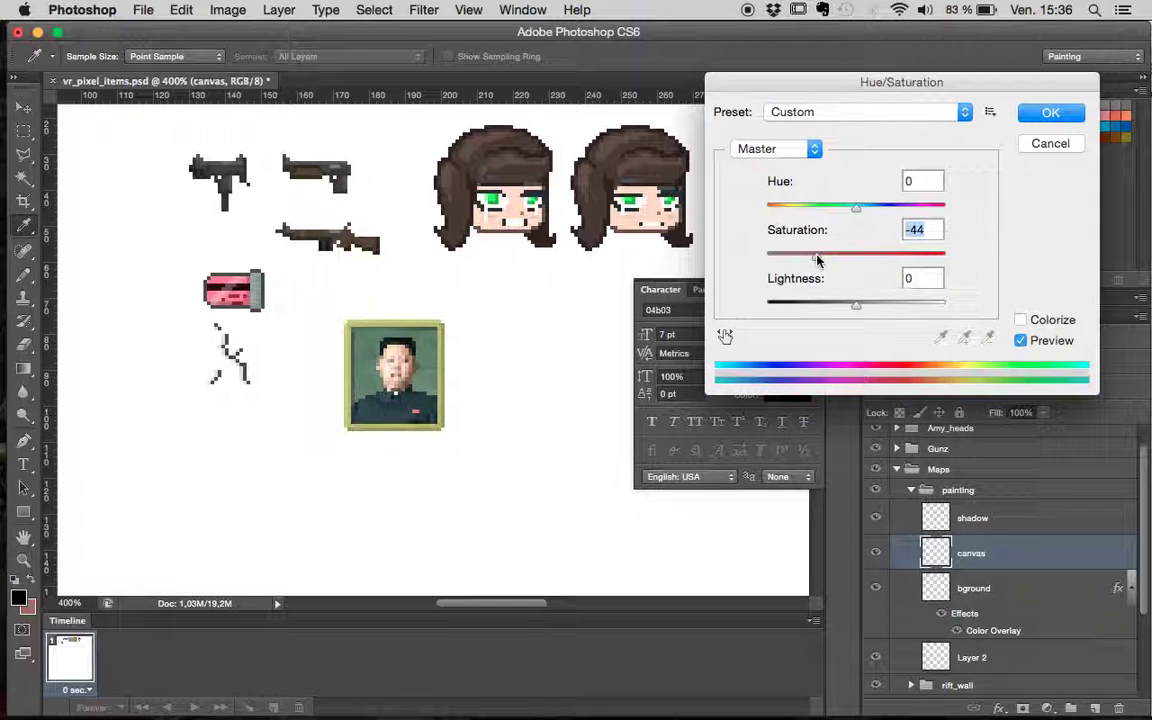
{"action": "left_click", "coordinate": [1052, 113]}
{"action": "key", "text": "b"}
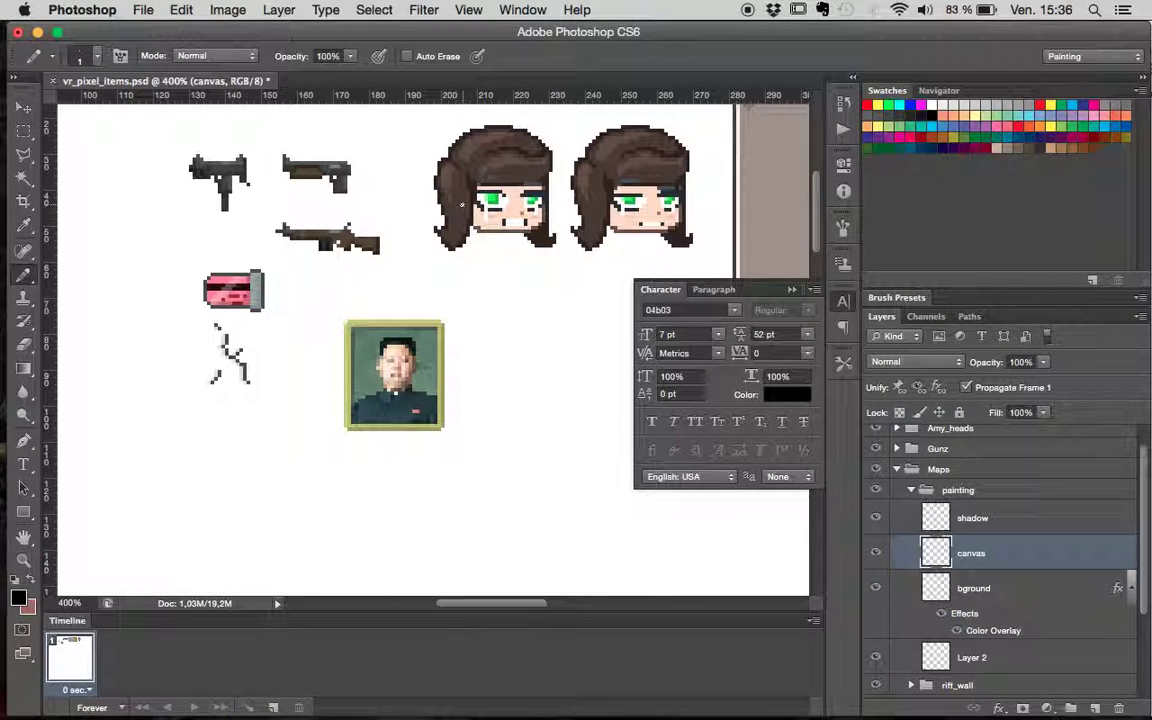
- Add a layer named "strokes" above the shadow layer in the painting group
{"action": "scroll", "coordinate": [462, 204], "scroll_direction": "left", "scroll_amount": 5}
{"action": "scroll", "coordinate": [462, 204], "scroll_direction": "up", "scroll_amount": 2}
{"action": "scroll", "coordinate": [462, 204], "scroll_direction": "right", "scroll_amount": 5}
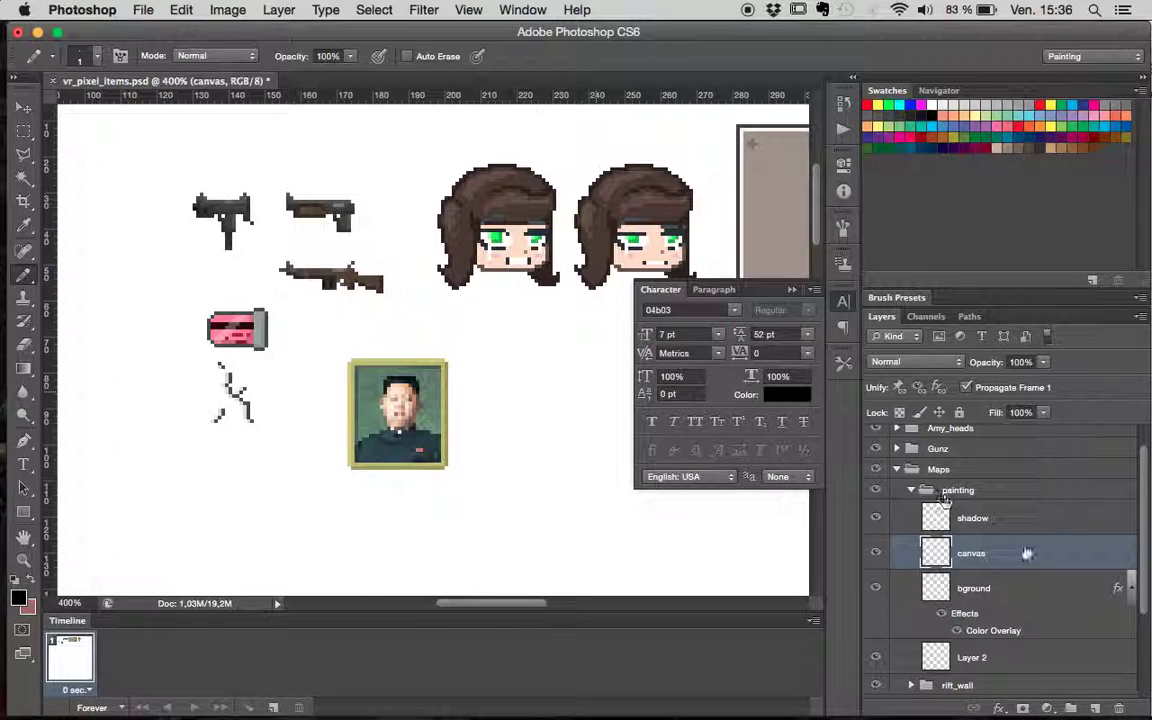
{"action": "left_click", "coordinate": [997, 517]}
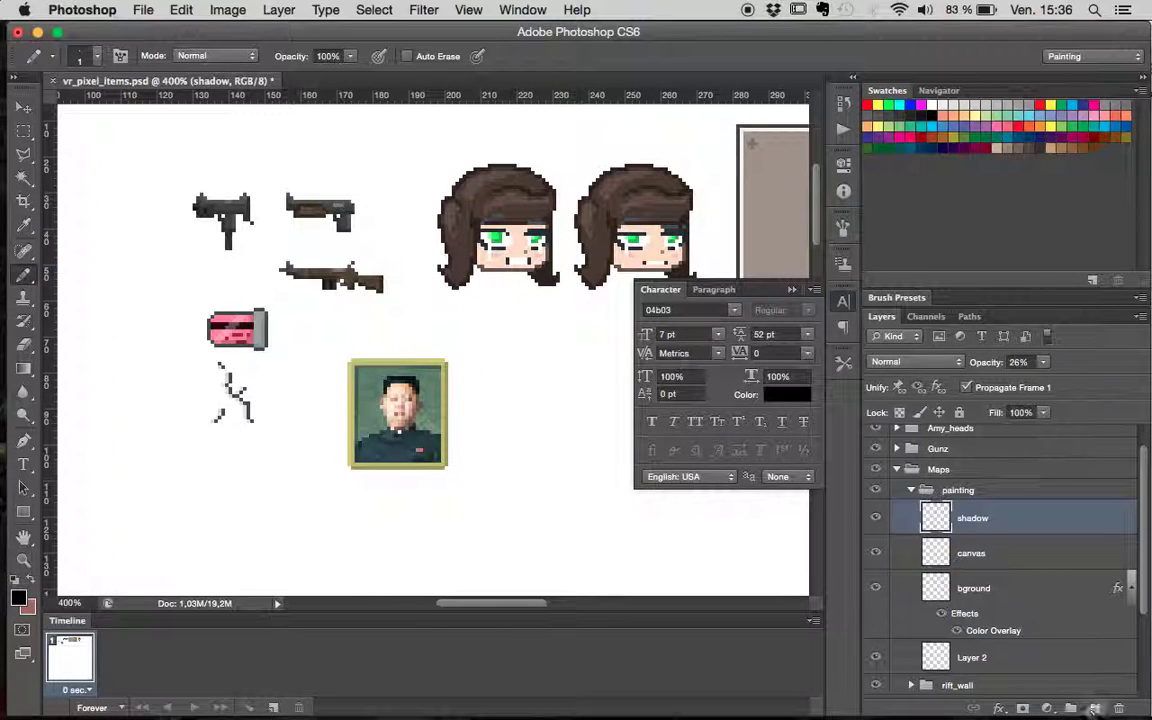
{"action": "key", "text": "super+shift+alt+n"}
{"action": "double_click", "coordinate": [971, 517]}
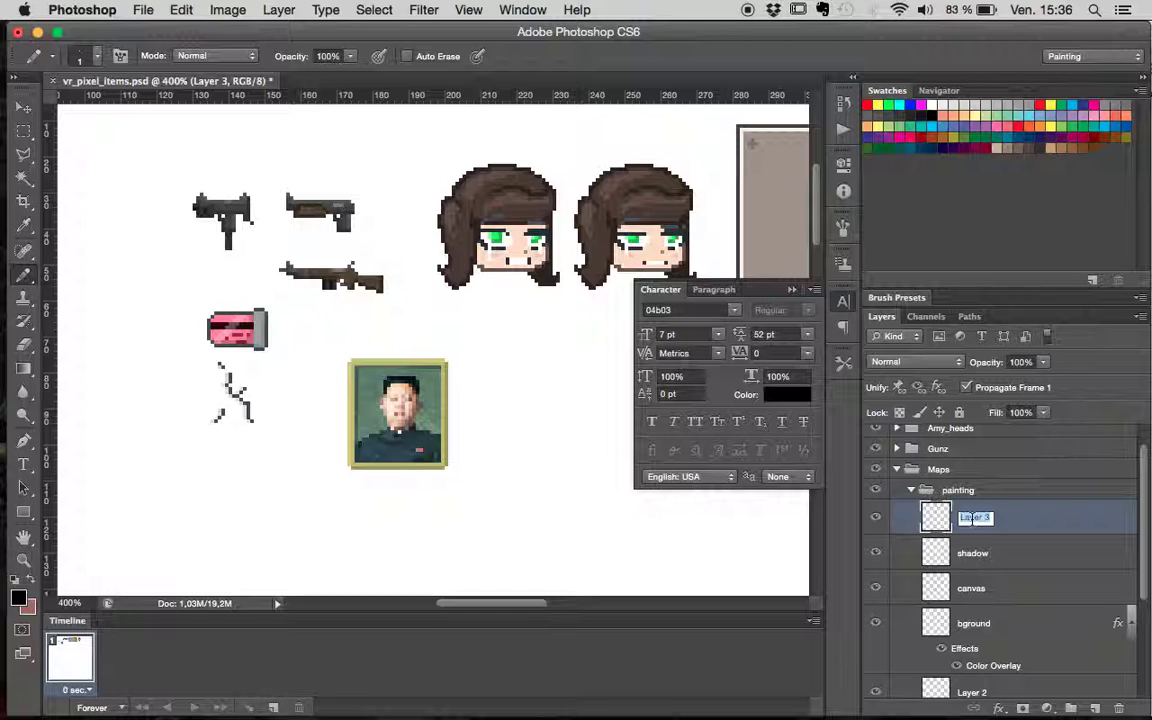
{"action": "type", "text": "strokes"}
{"action": "key", "text": "Return"}
- Hide the white Background layer so the sprites sit on transparency
{"action": "left_click", "coordinate": [240, 301], "text": "alt"}
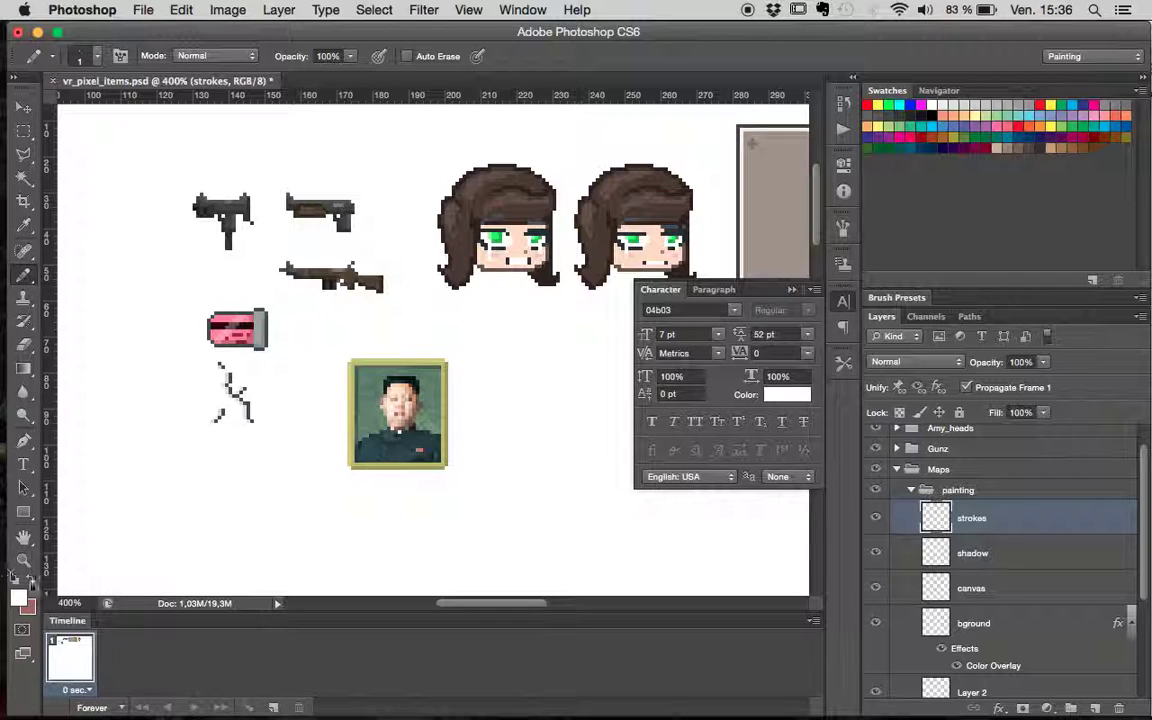
{"action": "scroll", "coordinate": [1050, 660], "scroll_direction": "down", "scroll_amount": 5}
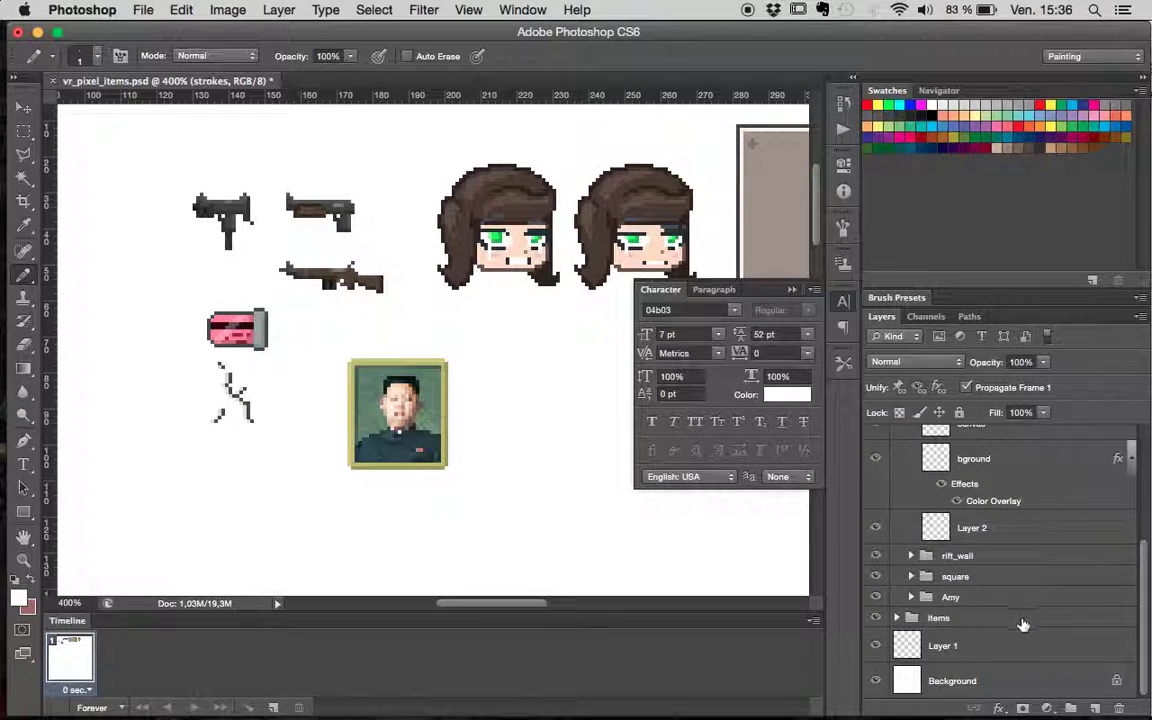
{"action": "left_click", "coordinate": [876, 680]}
{"action": "left_click", "coordinate": [876, 645]}
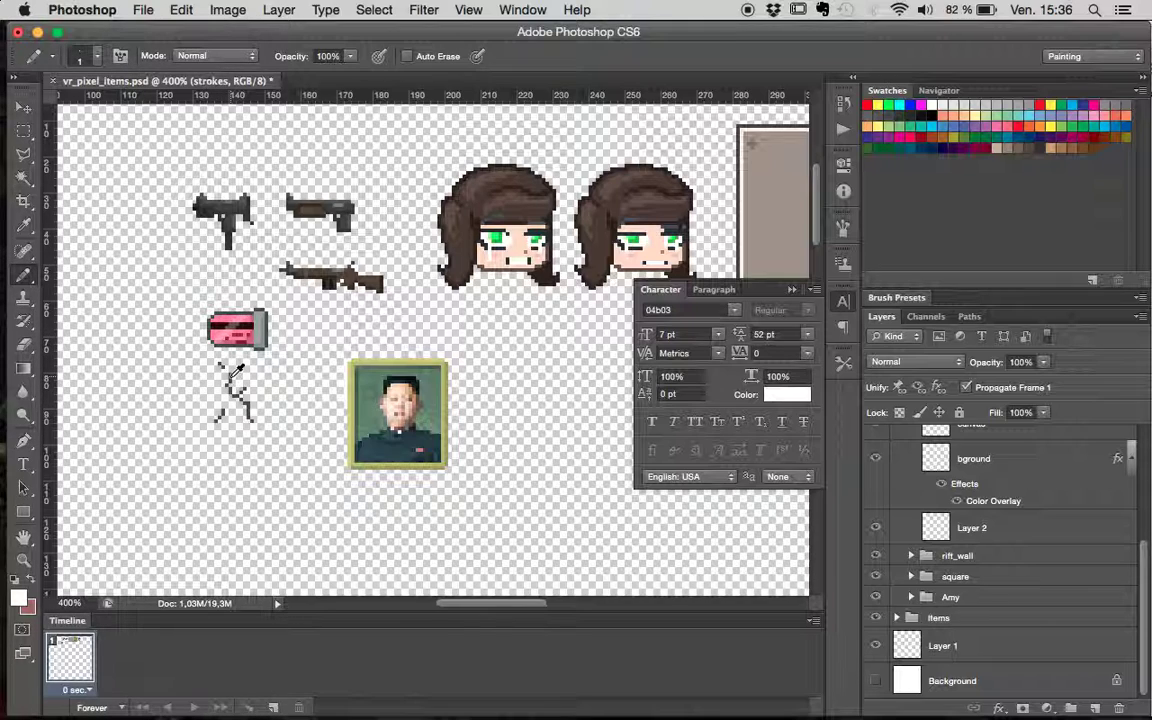
- Sample the dark gray of the wall crack sprite and draw one-pixel outlines around all four outer sides of the painting's frame
{"action": "left_click", "coordinate": [230, 376], "text": "alt"}
{"action": "left_click_drag", "start_coordinate": [345, 365], "coordinate": [347, 462]}
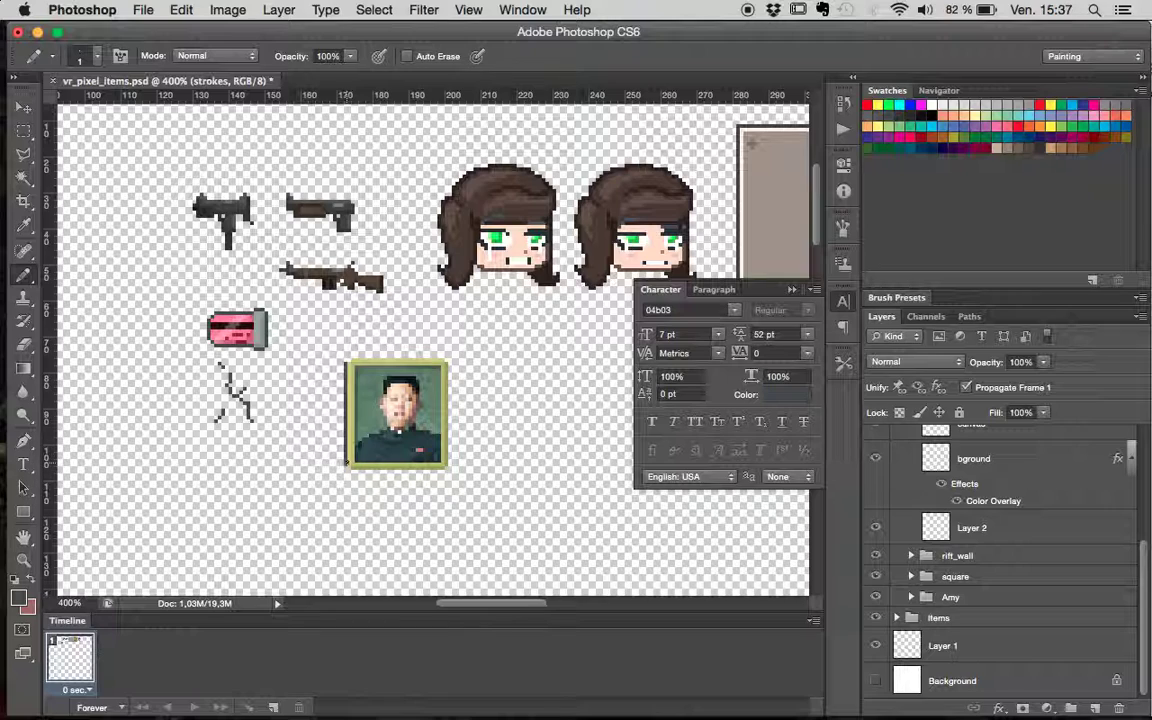
{"action": "left_click_drag", "start_coordinate": [352, 468], "coordinate": [443, 470]}
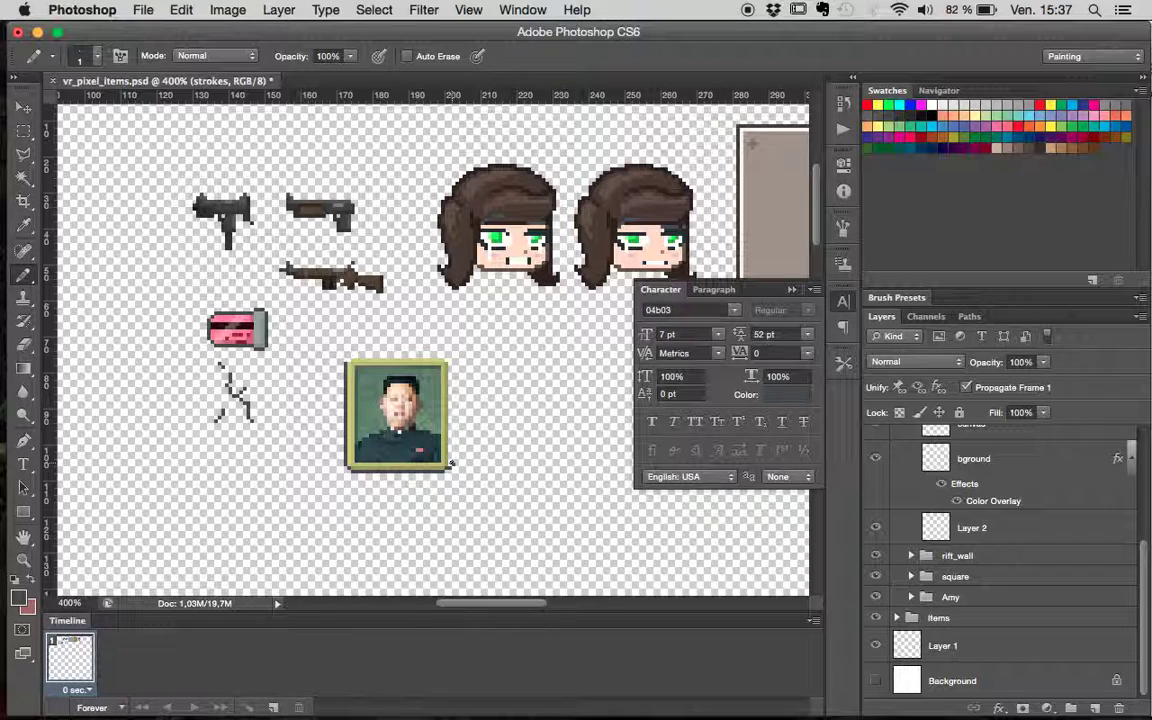
{"action": "left_click_drag", "start_coordinate": [449, 465], "coordinate": [440, 370]}
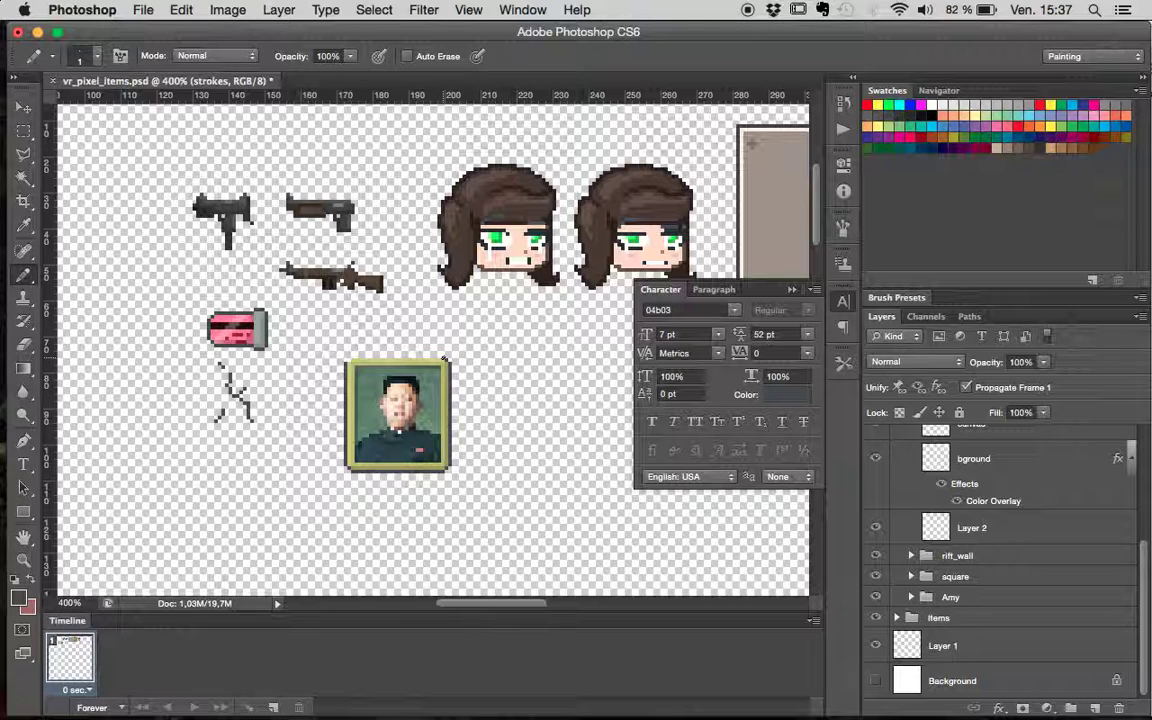
{"action": "left_click_drag", "start_coordinate": [441, 357], "coordinate": [347, 357]}
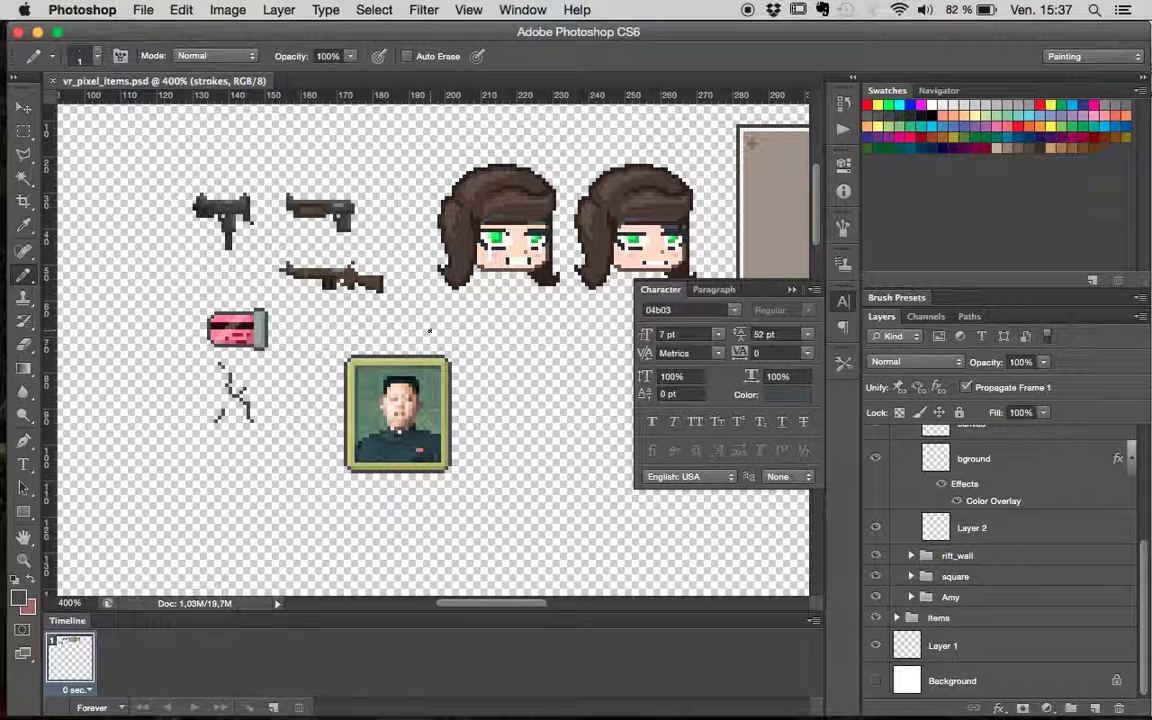
- Inspect the outlined painting alongside the weapon, item and head sprites
{"action": "scroll", "coordinate": [437, 342], "scroll_direction": "left", "scroll_amount": 5}
{"action": "scroll", "coordinate": [437, 342], "scroll_direction": "up", "scroll_amount": 1}
{"action": "scroll", "coordinate": [430, 331], "scroll_direction": "right", "scroll_amount": 4}
{"action": "scroll", "coordinate": [430, 331], "scroll_direction": "down", "scroll_amount": 1}
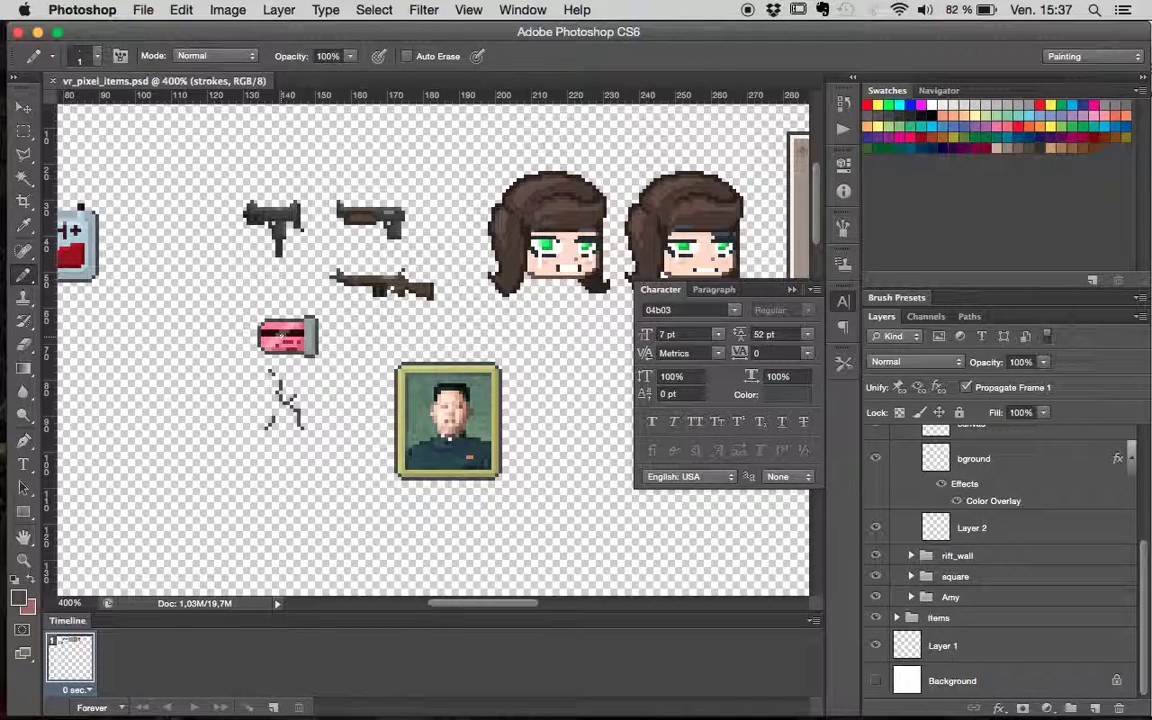
{"action": "scroll", "coordinate": [430, 350], "scroll_direction": "right", "scroll_amount": 5}
{"action": "scroll", "coordinate": [430, 350], "scroll_direction": "left", "scroll_amount": 5}
{"action": "scroll", "coordinate": [430, 350], "scroll_direction": "down", "scroll_amount": 2}
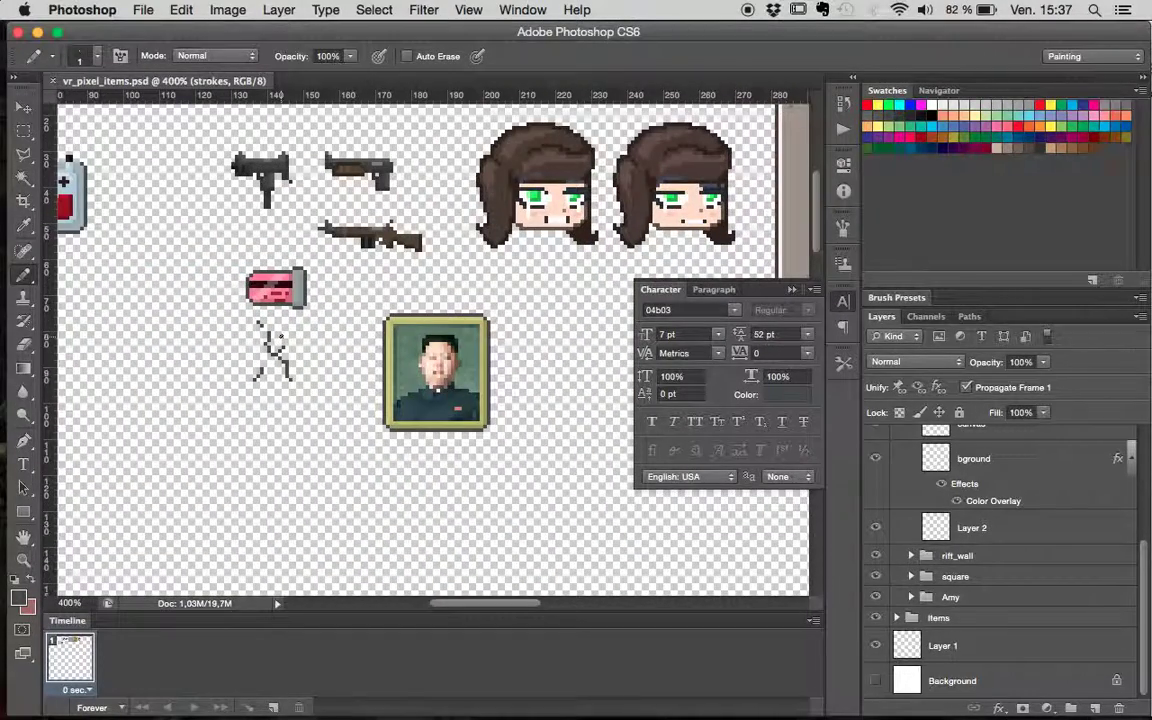
{"action": "scroll", "coordinate": [430, 350], "scroll_direction": "right", "scroll_amount": 3}
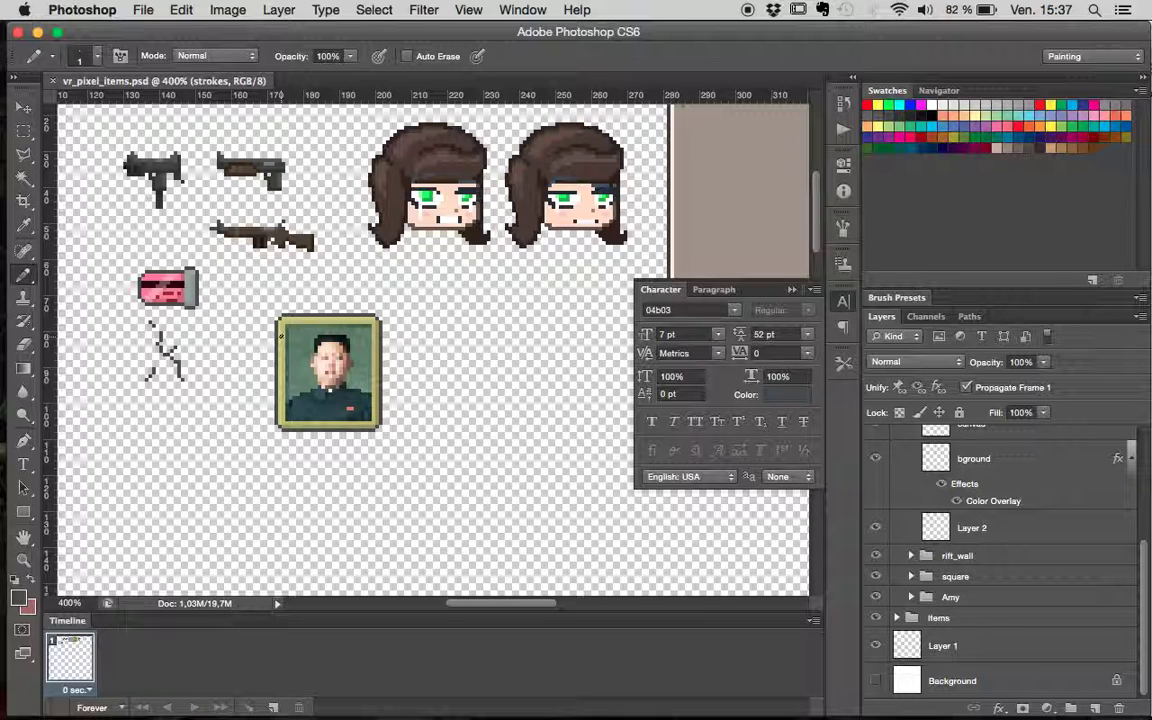
- Switch to Chrome and close the "gold canvas ornement" image search tab
{"action": "key", "text": "super+Tab"}
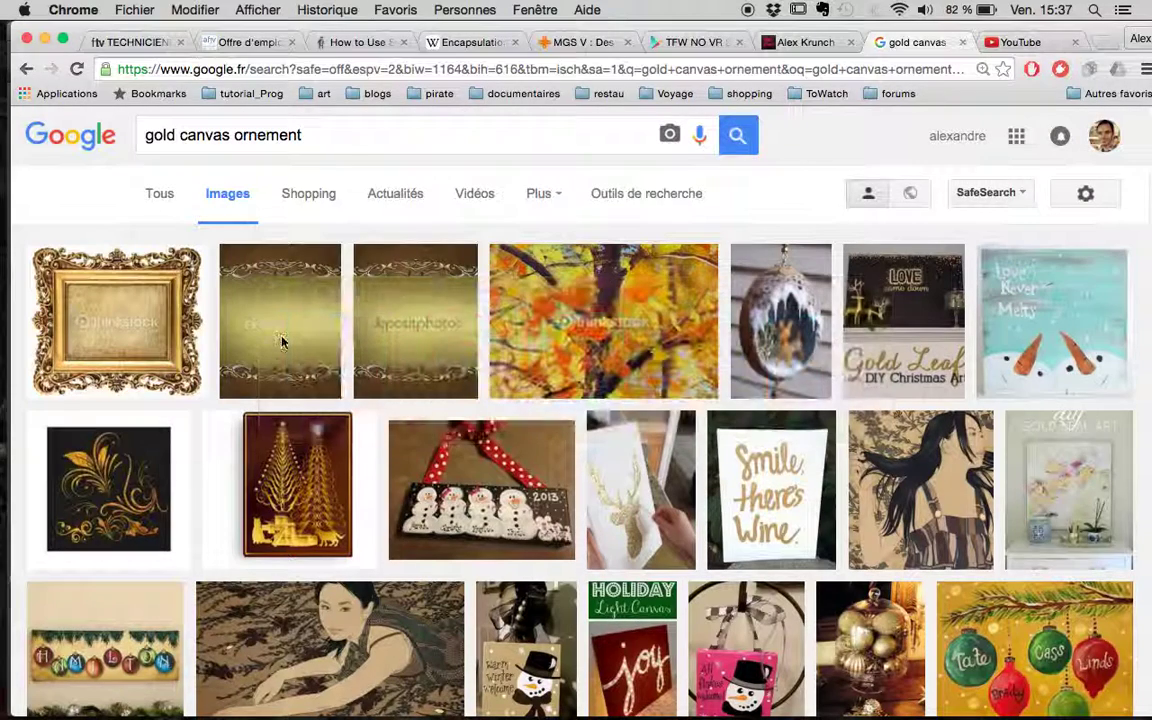
{"action": "left_click", "coordinate": [962, 42]}
- Switch to Evernote and highlight the "secret weapon?" entry in the TFW No VR Todo note
{"action": "key", "text": "super+Tab"}
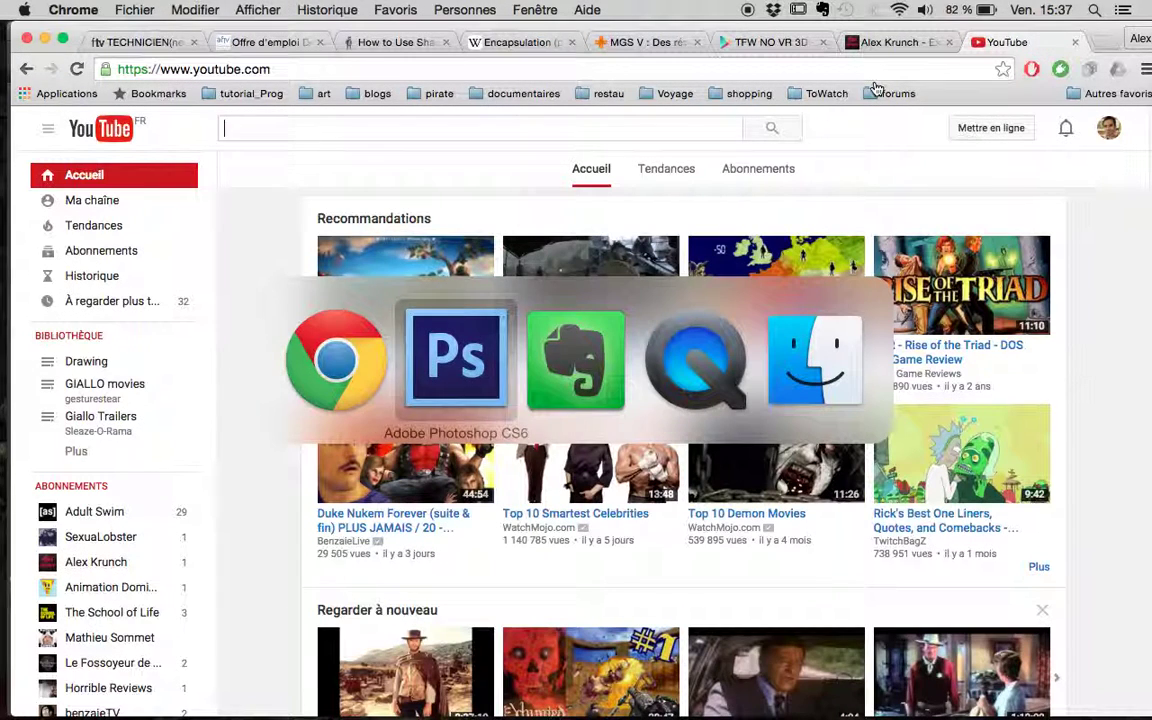
{"action": "key", "text": "super+Tab"}
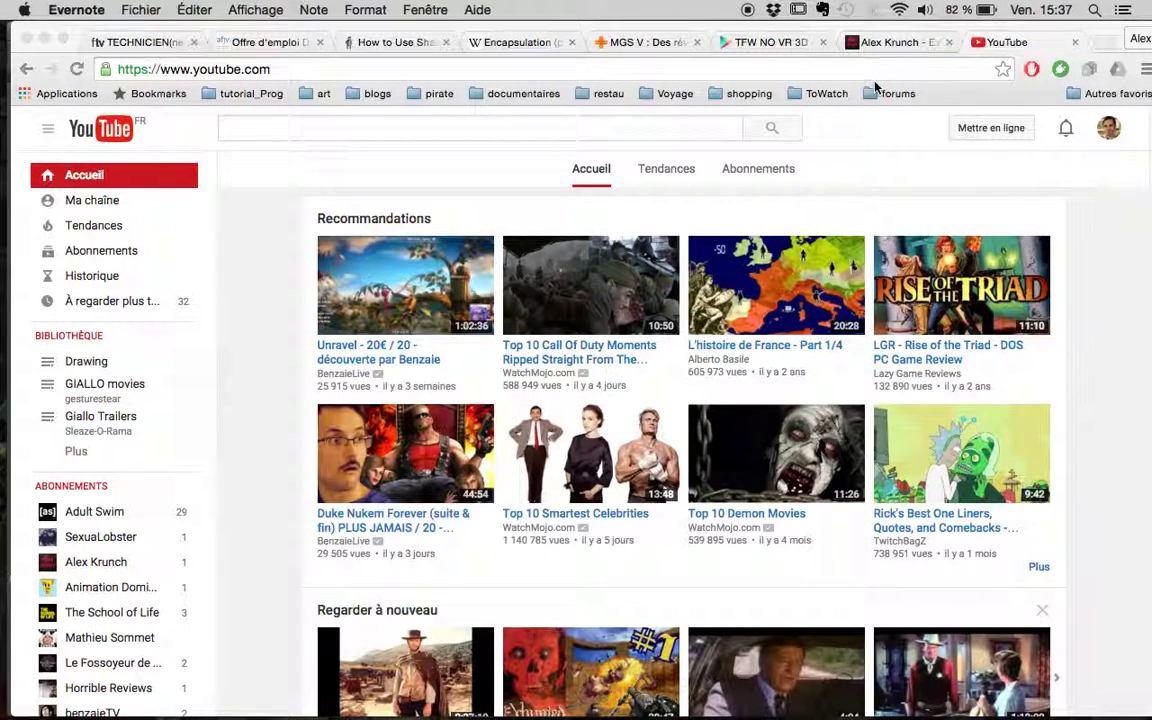
{"action": "mouse_move", "coordinate": [705, 693]}
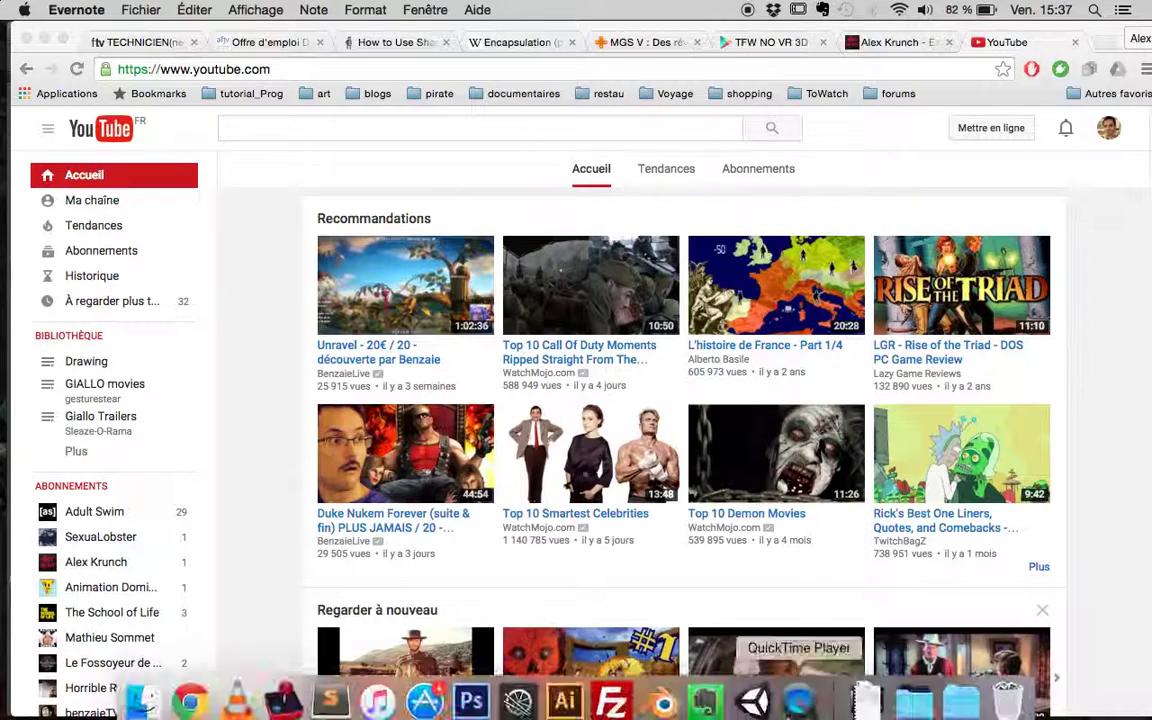
{"action": "left_click", "coordinate": [704, 692]}
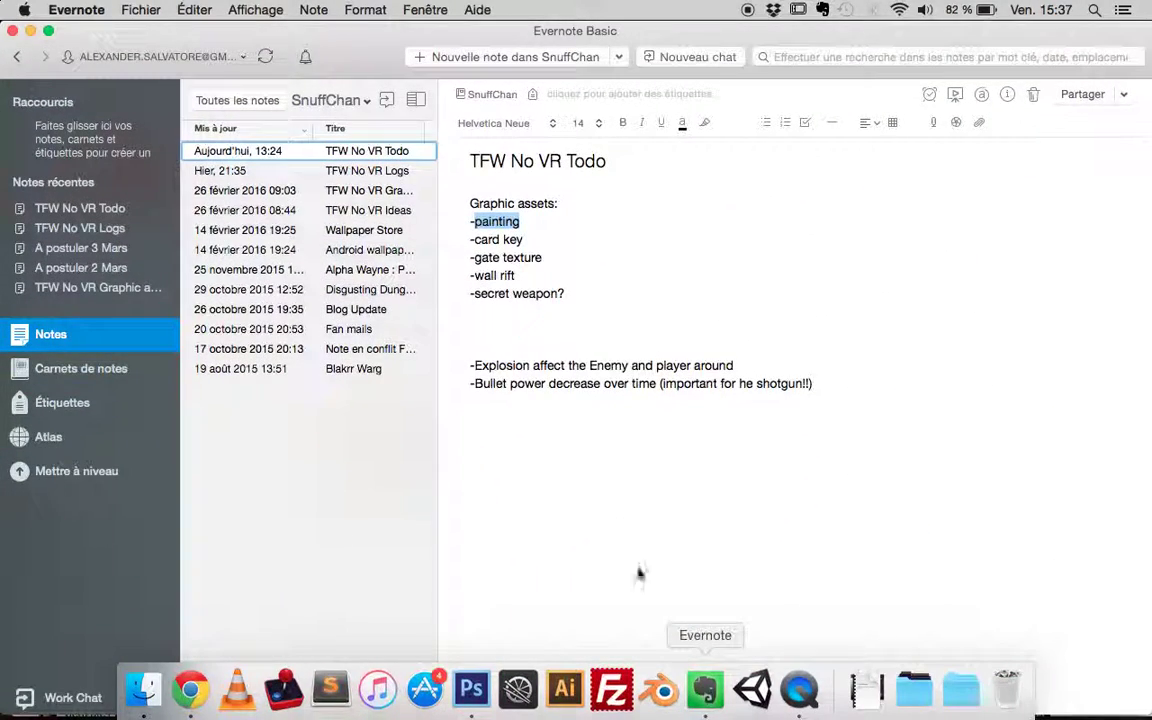
{"action": "left_click_drag", "start_coordinate": [476, 294], "coordinate": [600, 292]}
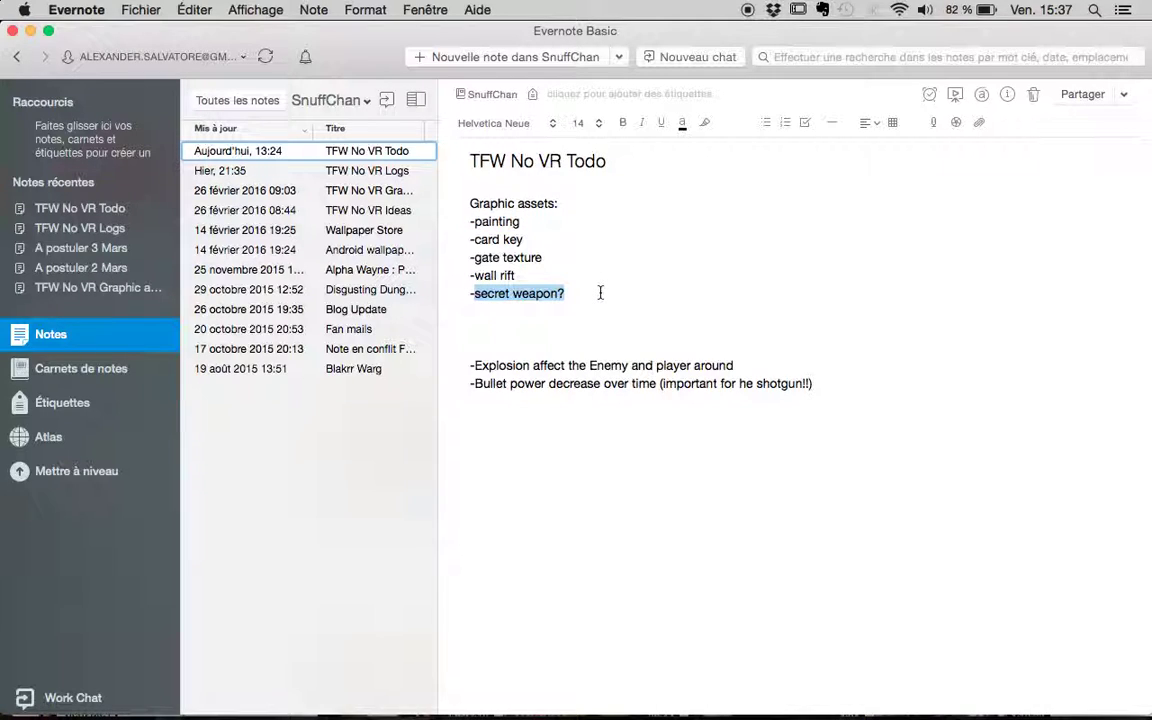
- Return to Chrome and open a new browser tab
{"action": "key", "text": "super+Tab"}
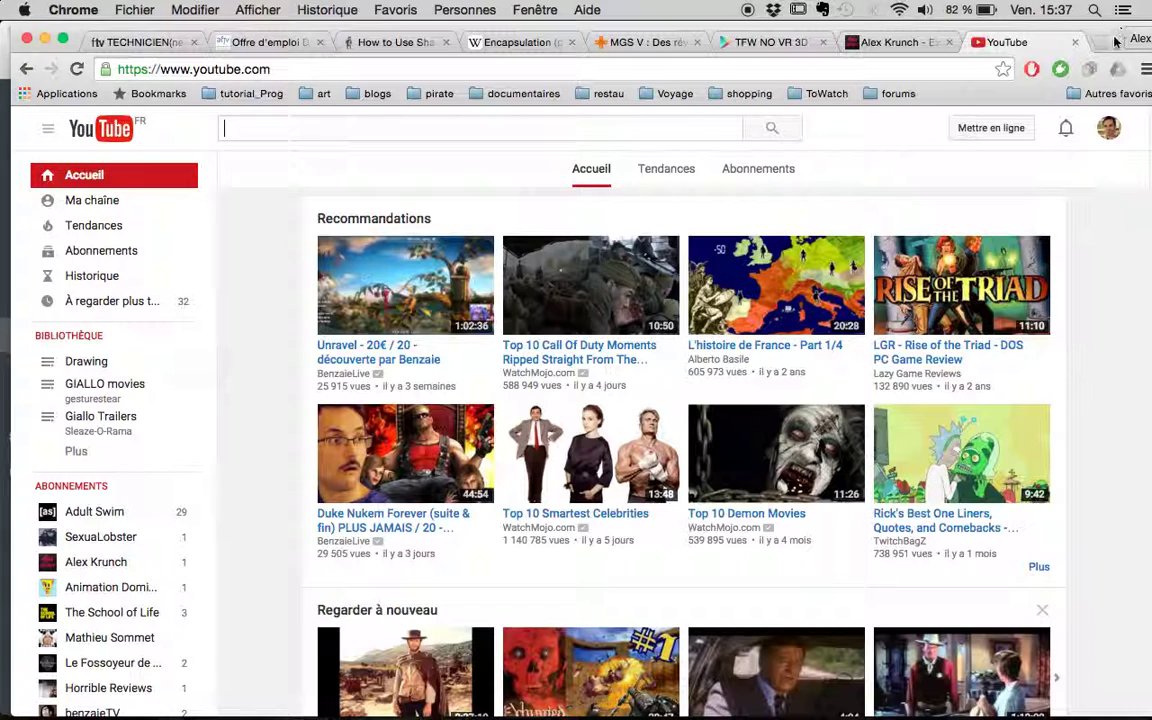
{"action": "left_click", "coordinate": [1104, 42]}
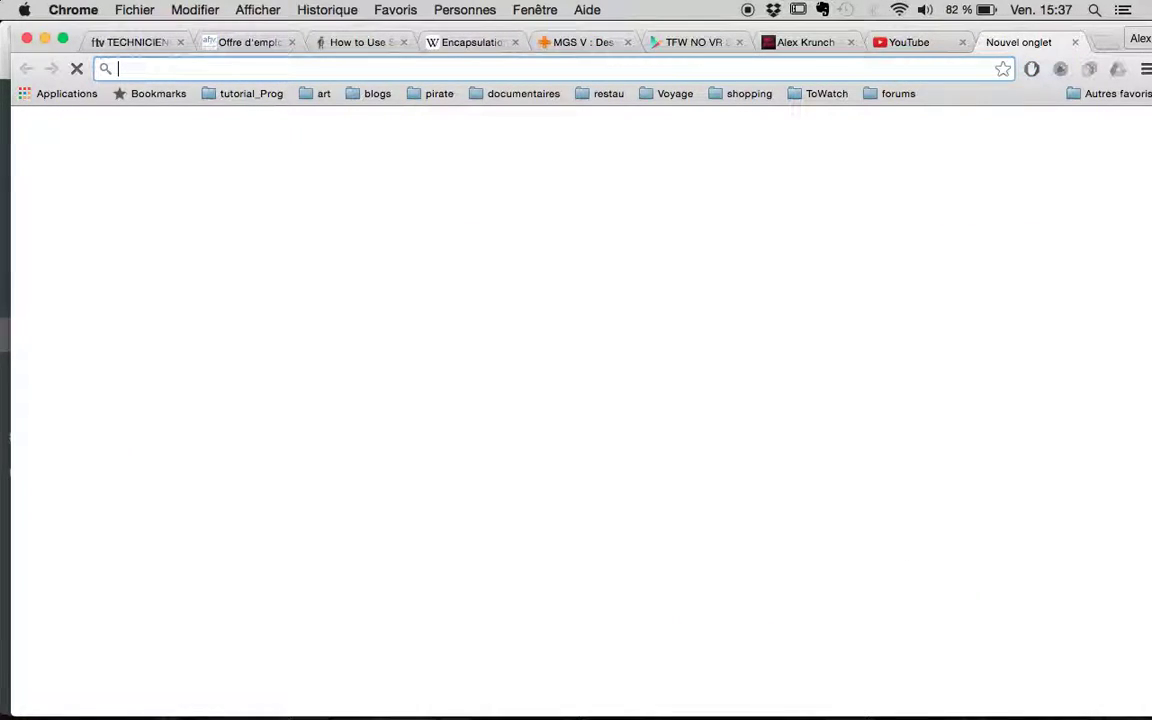
{"action": "type", "text": "scree"}
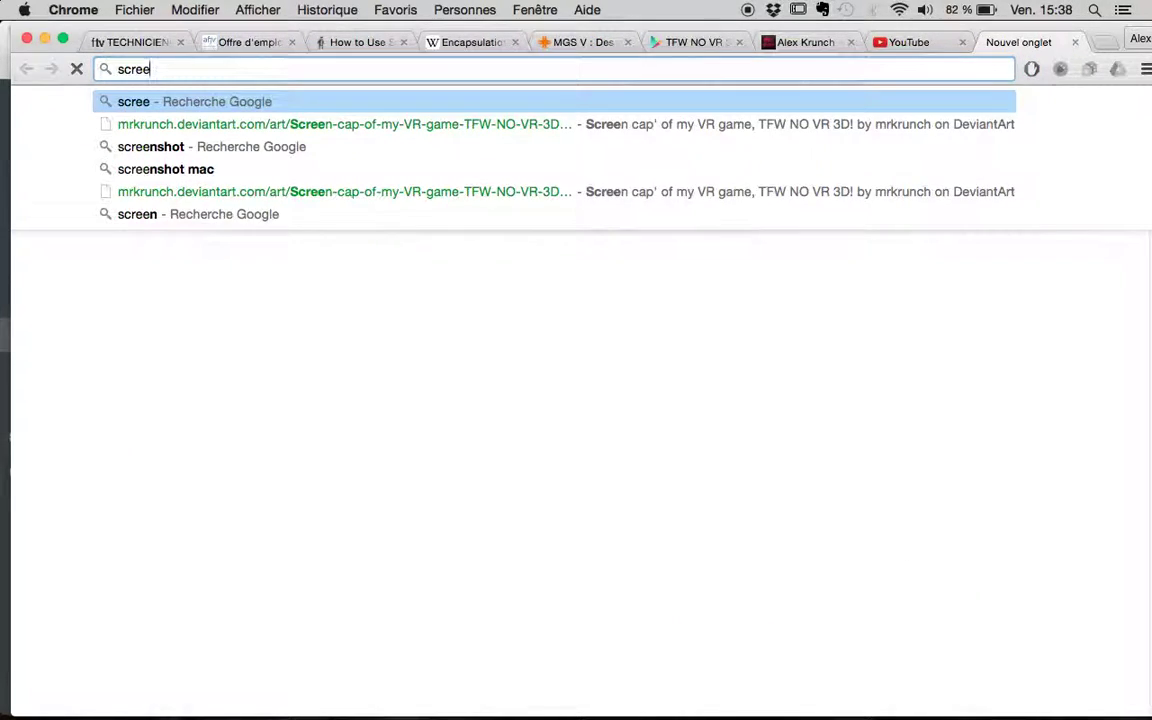
{"action": "key", "text": "BackSpace"}
{"action": "key", "text": "BackSpace"}
{"action": "key", "text": "BackSpace"}
{"action": "key", "text": "BackSpace"}
{"action": "key", "text": "BackSpace"}
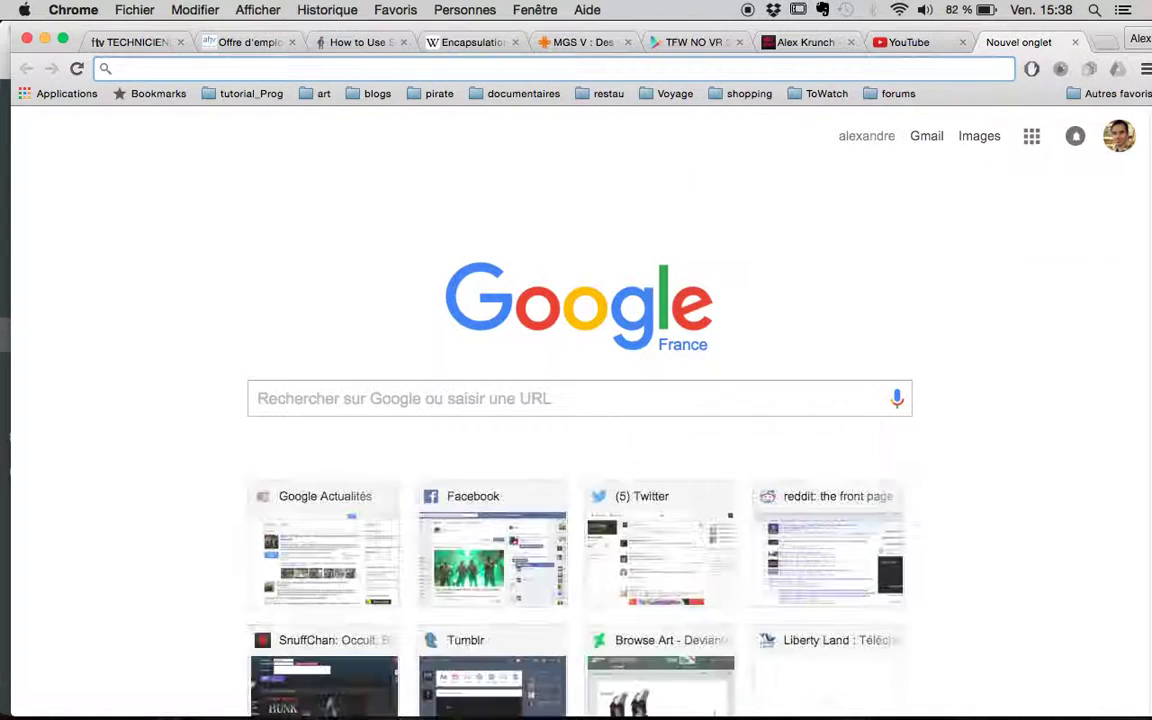
- Search Google Images for "Doom 4"
{"action": "type", "text": "Doom 4"}
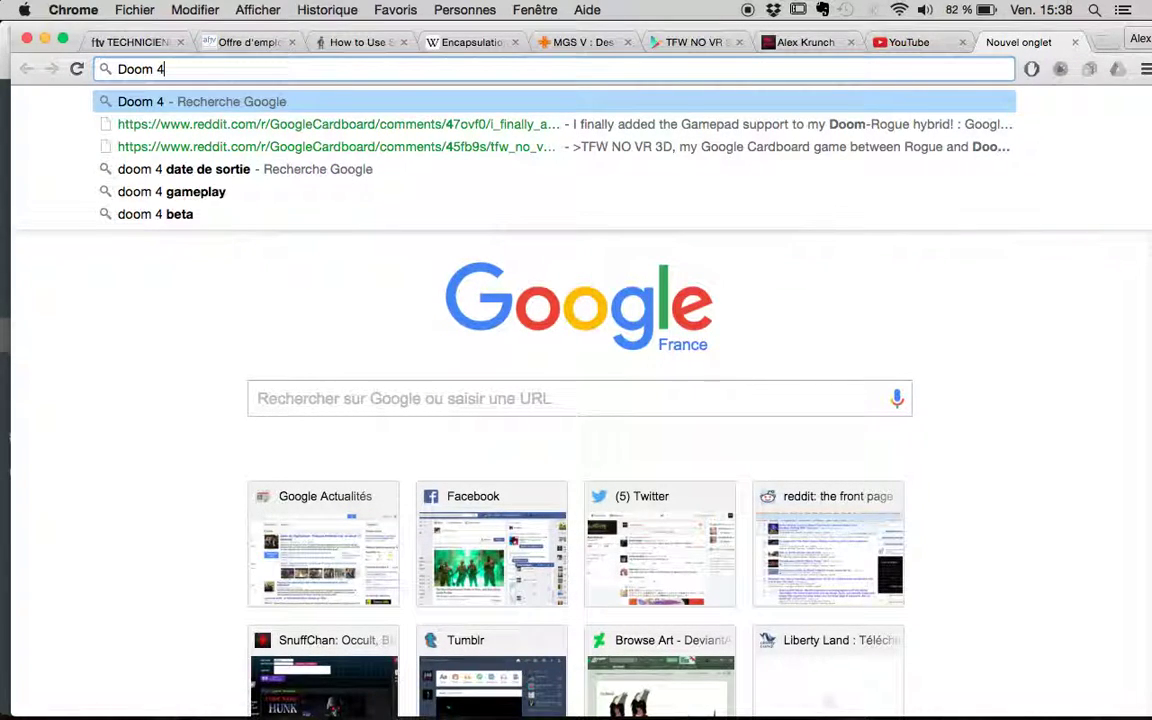
{"action": "key", "text": "Return"}
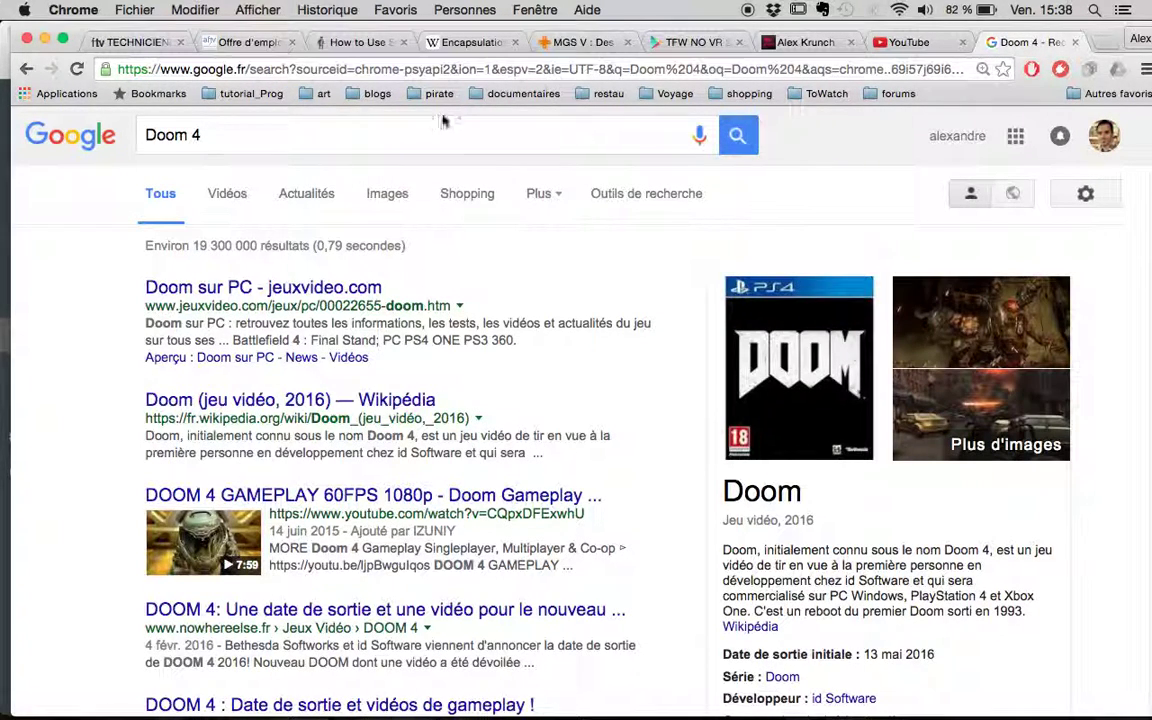
{"action": "left_click", "coordinate": [391, 194]}
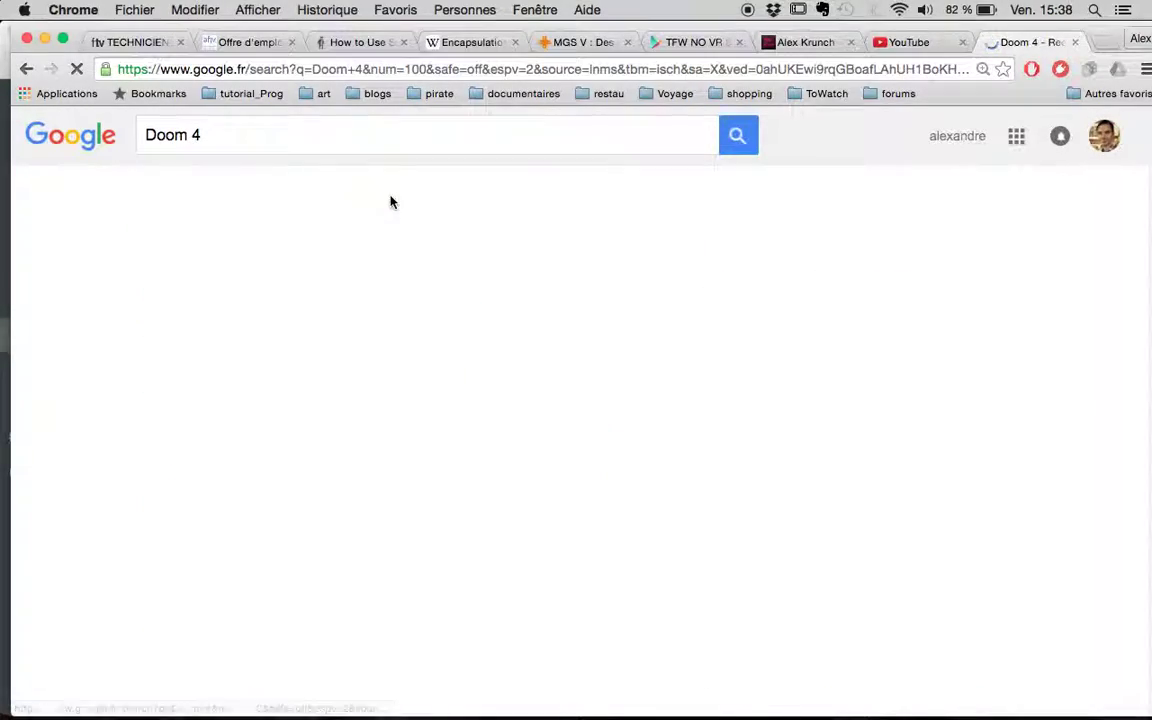
- Browse the Doom 4 image results and open the dark 1920 × 1080 gameplay screenshot from telechargerjeuxtorrent.com
{"action": "scroll", "coordinate": [527, 366], "scroll_direction": "down", "scroll_amount": 5}
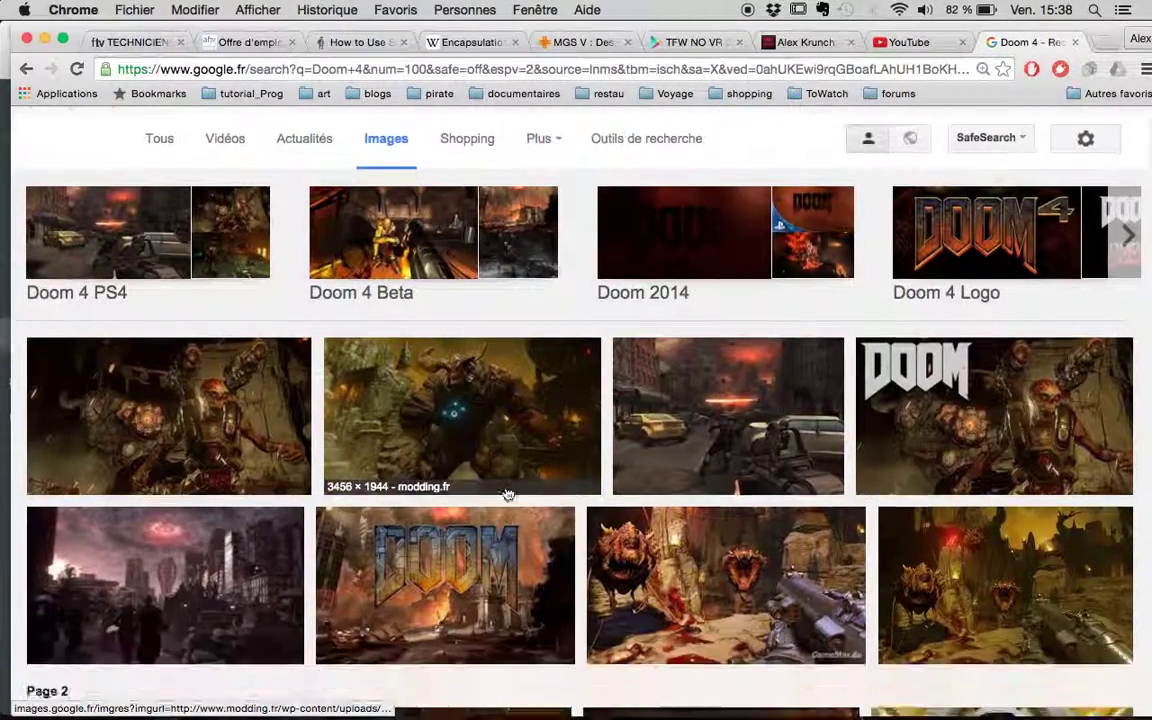
{"action": "scroll", "coordinate": [507, 494], "scroll_direction": "down", "scroll_amount": 4}
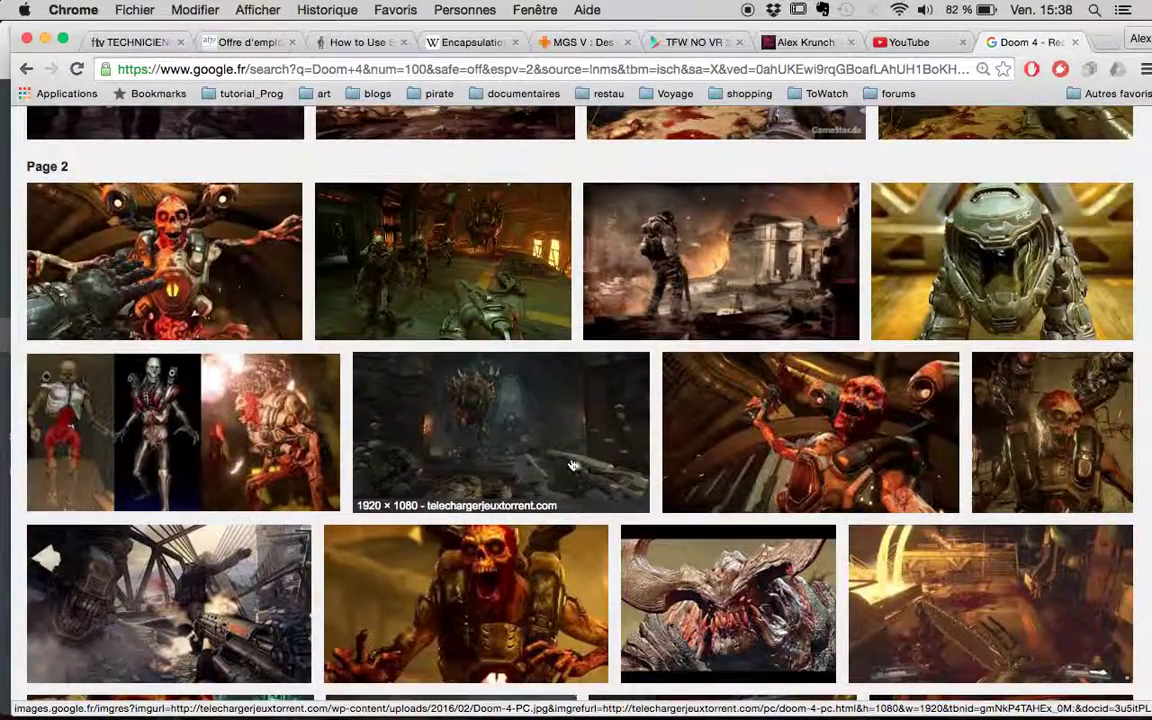
{"action": "left_click", "coordinate": [572, 465]}
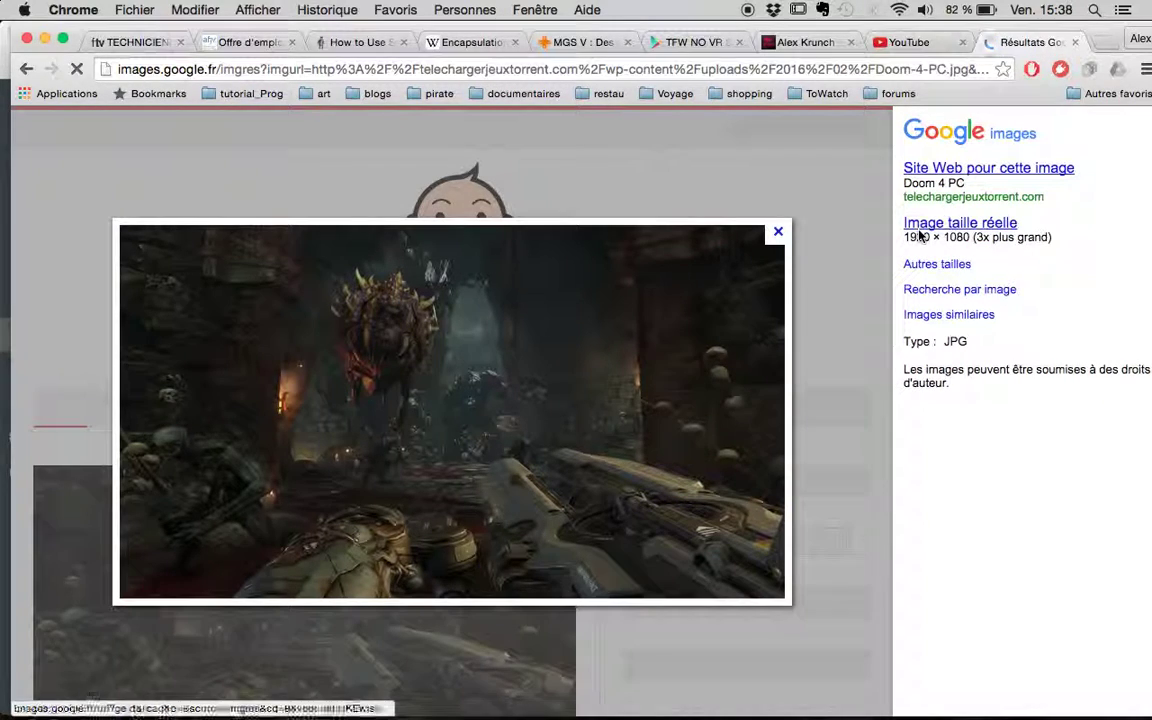
- Open the Doom 4 gameplay screenshot at full size and switch to Photoshop
{"action": "left_click", "coordinate": [945, 224]}
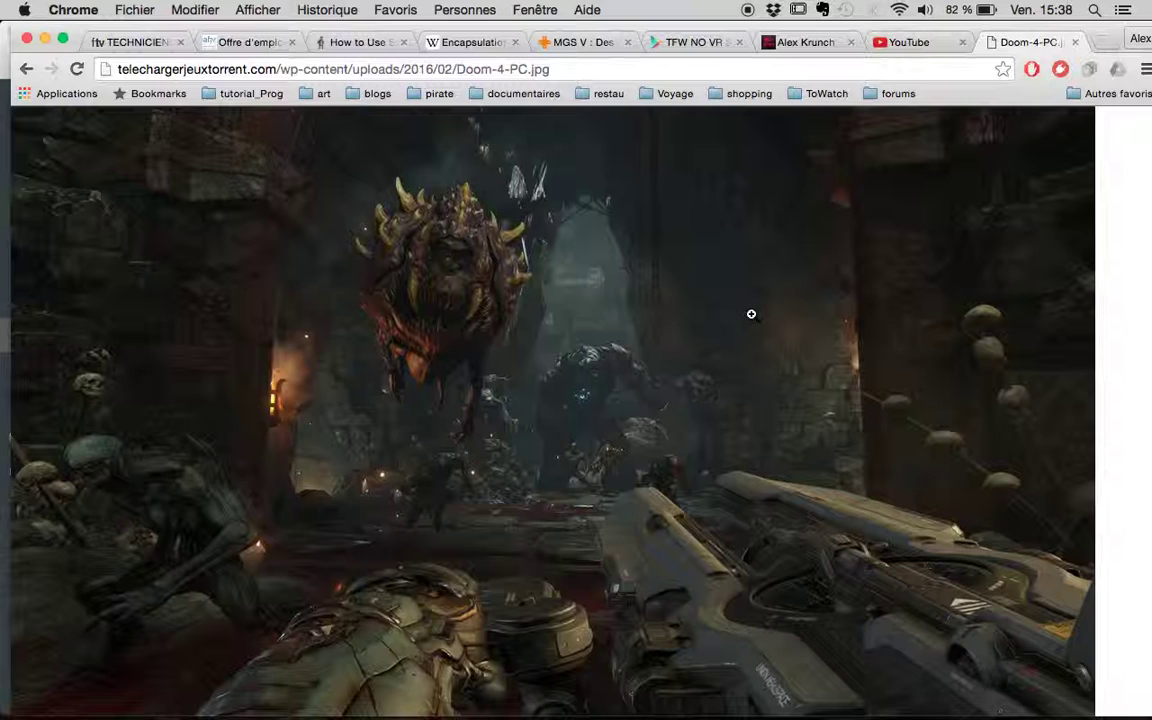
{"action": "key", "text": "super+Tab"}
{"action": "key", "text": "super+Tab"}
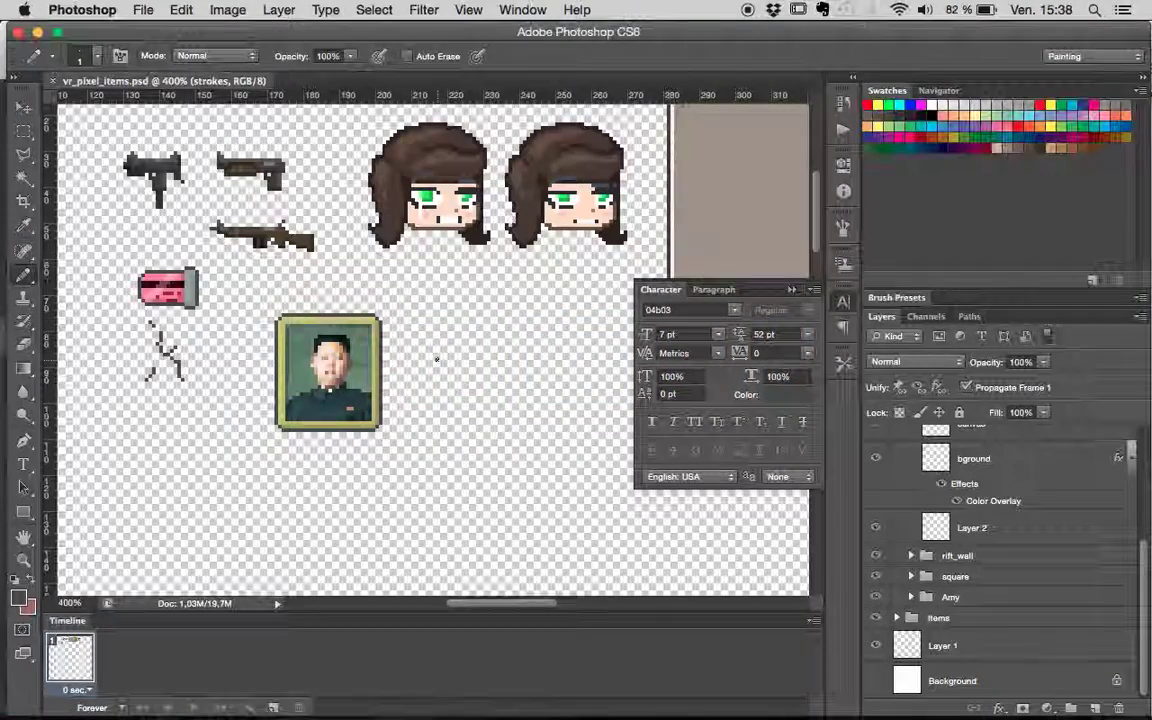
- Collapse the Maps layer group, look inside the Gunz group, and leave Gunz collapsed and selected
{"action": "scroll", "coordinate": [437, 359], "scroll_direction": "left", "scroll_amount": 10}
{"action": "scroll", "coordinate": [437, 359], "scroll_direction": "up", "scroll_amount": 2}
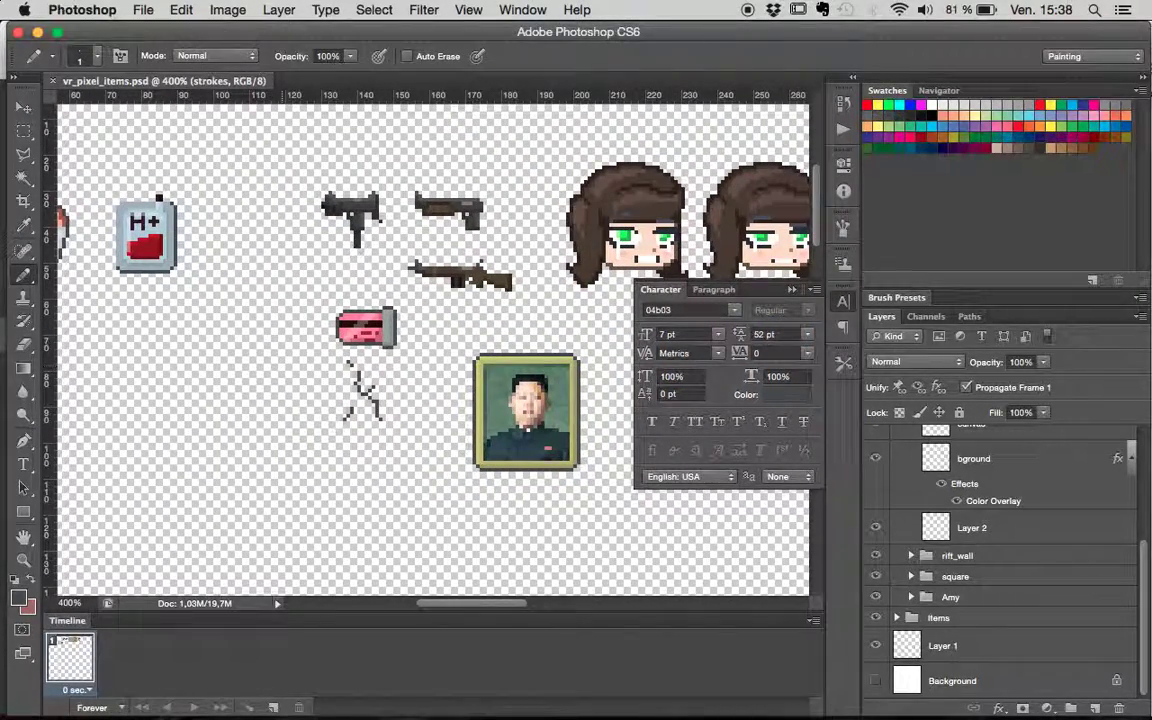
{"action": "scroll", "coordinate": [1000, 510], "scroll_direction": "up", "scroll_amount": 5}
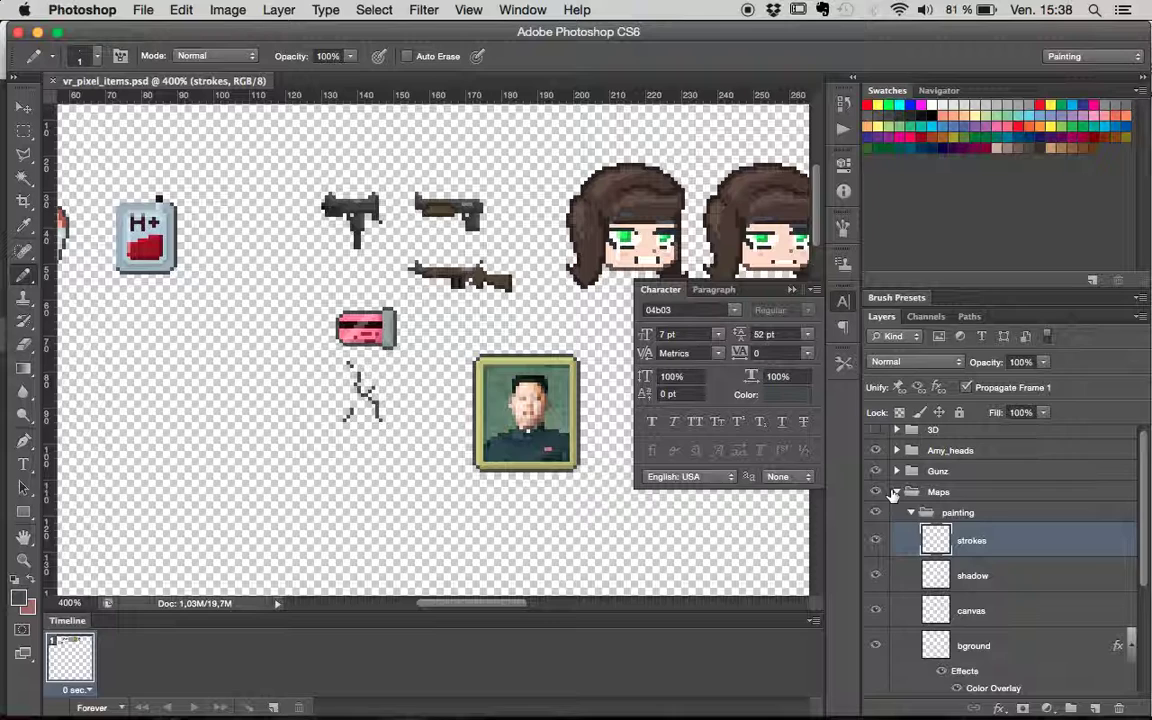
{"action": "left_click", "coordinate": [897, 492]}
{"action": "left_click", "coordinate": [897, 473]}
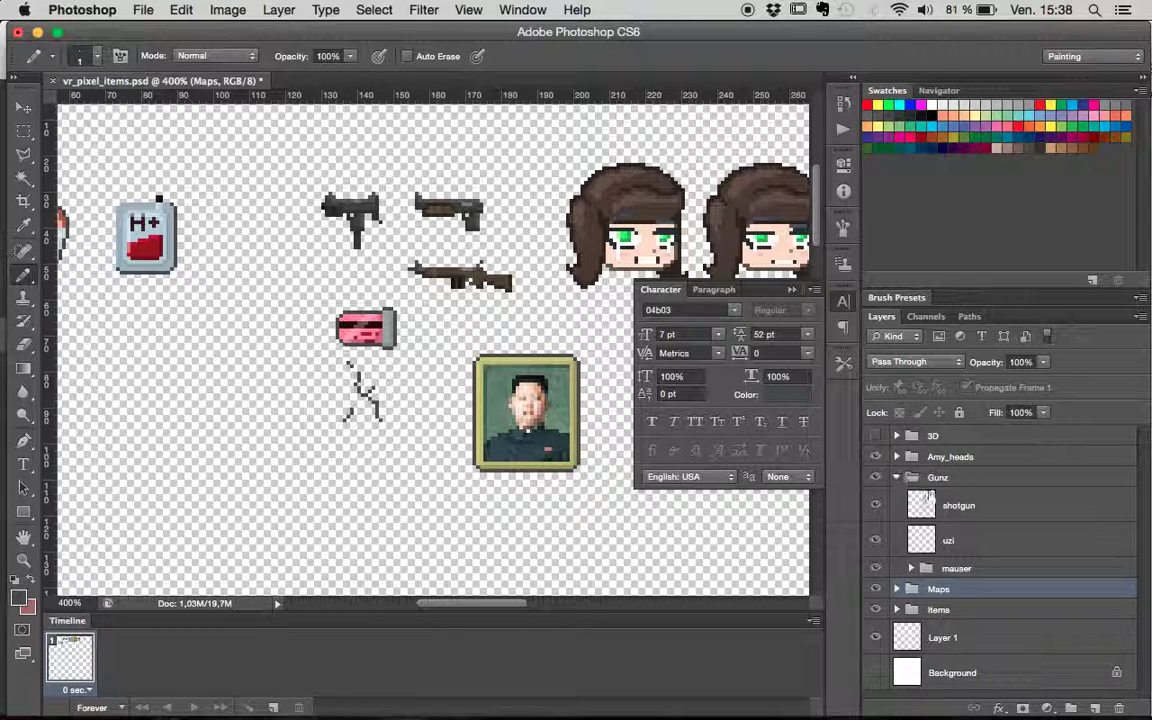
{"action": "left_click", "coordinate": [938, 478]}
{"action": "scroll", "coordinate": [423, 275], "scroll_direction": "up", "scroll_amount": 5}
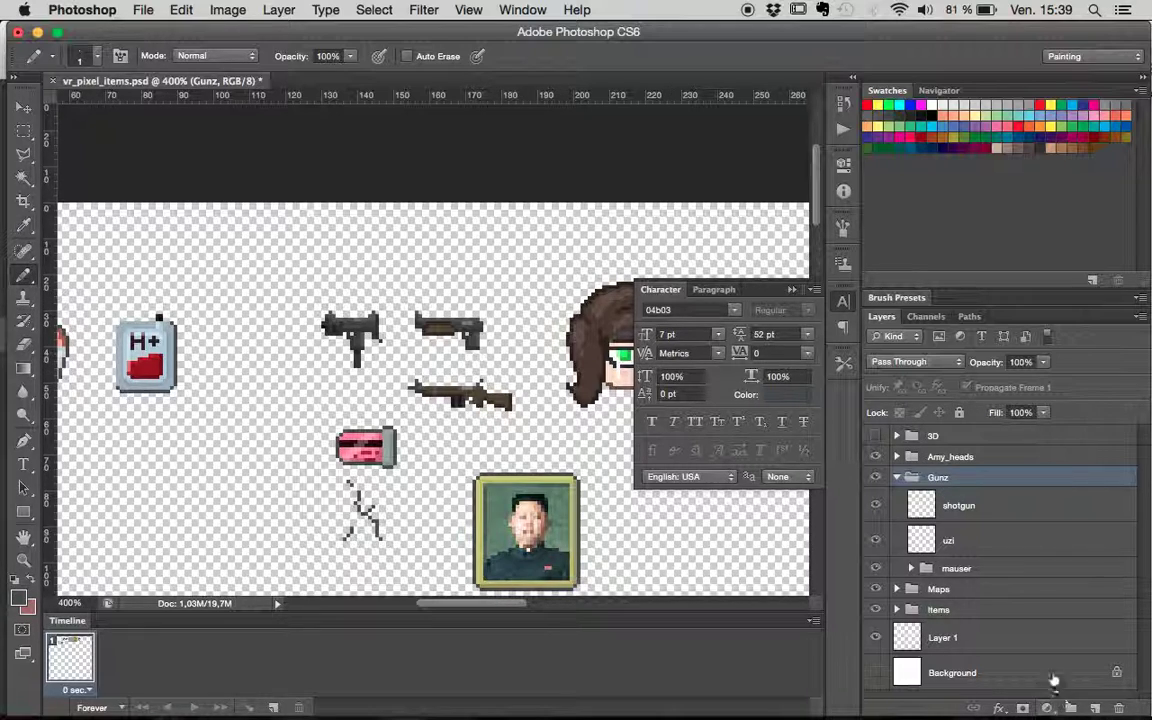
{"action": "left_click", "coordinate": [897, 478]}
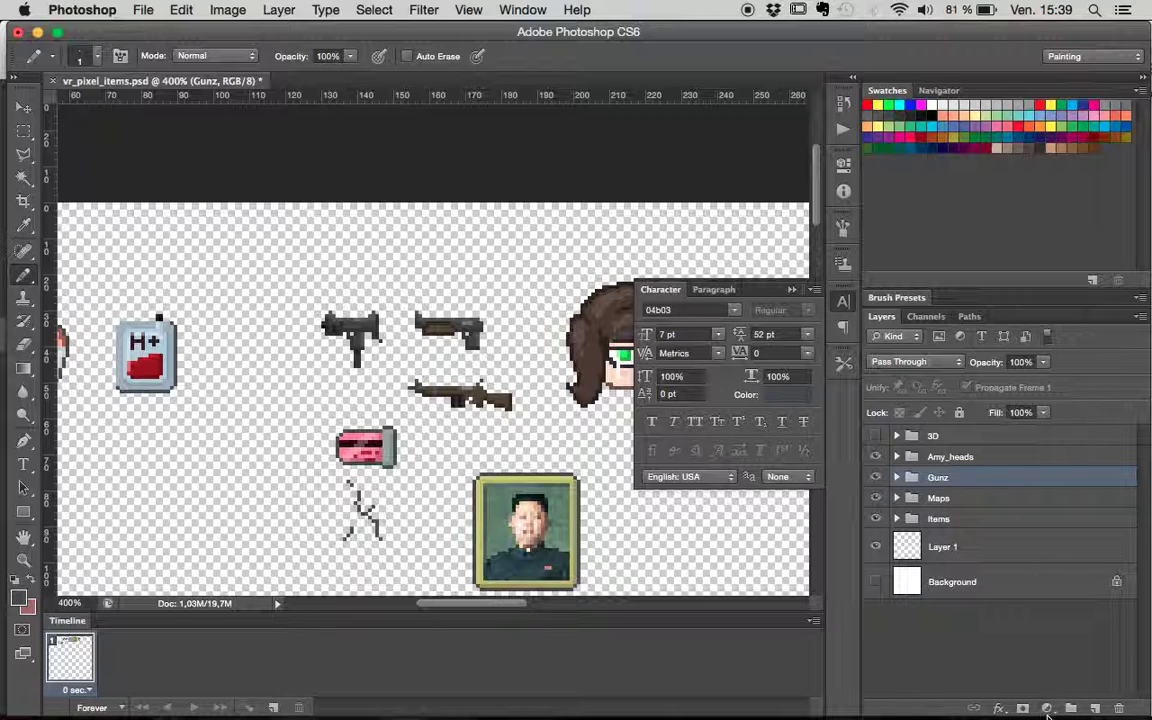
- Create a layer group named BFG_4000 directly above Gunz and add a new empty layer inside it
{"action": "left_click", "coordinate": [1070, 708]}
{"action": "double_click", "coordinate": [955, 477]}
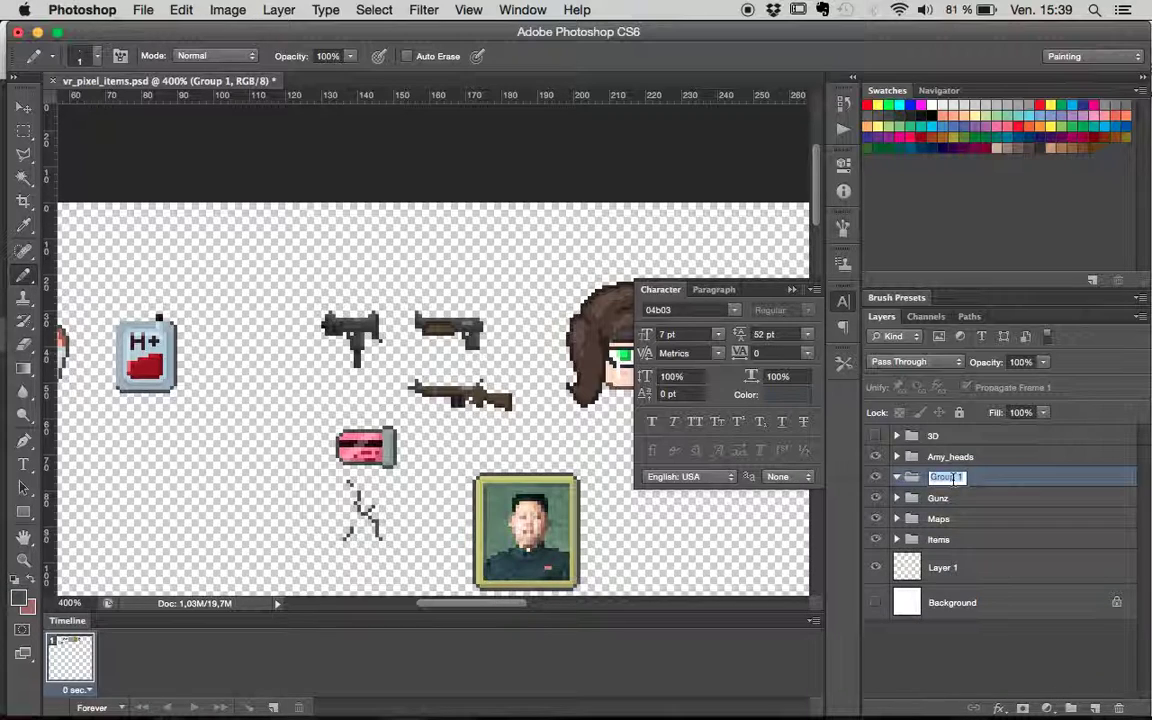
{"action": "type", "text": "BFG_4000"}
{"action": "scroll", "coordinate": [419, 331], "scroll_direction": "up", "scroll_amount": 3}
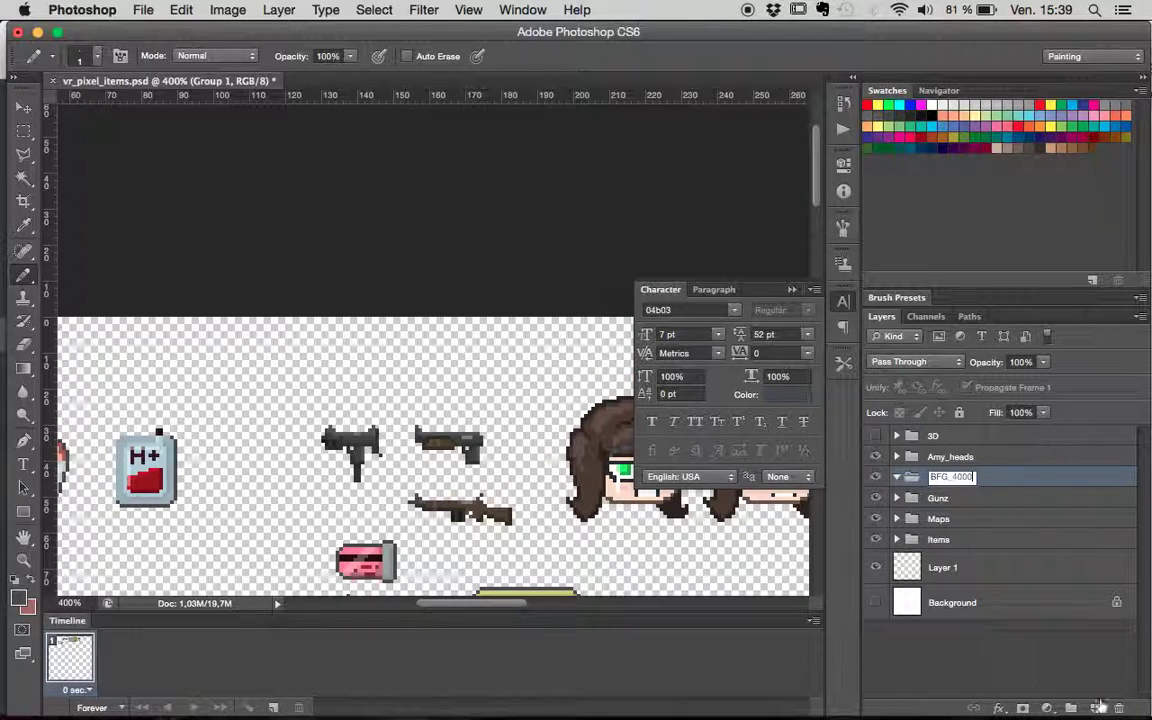
{"action": "key", "text": "Return"}
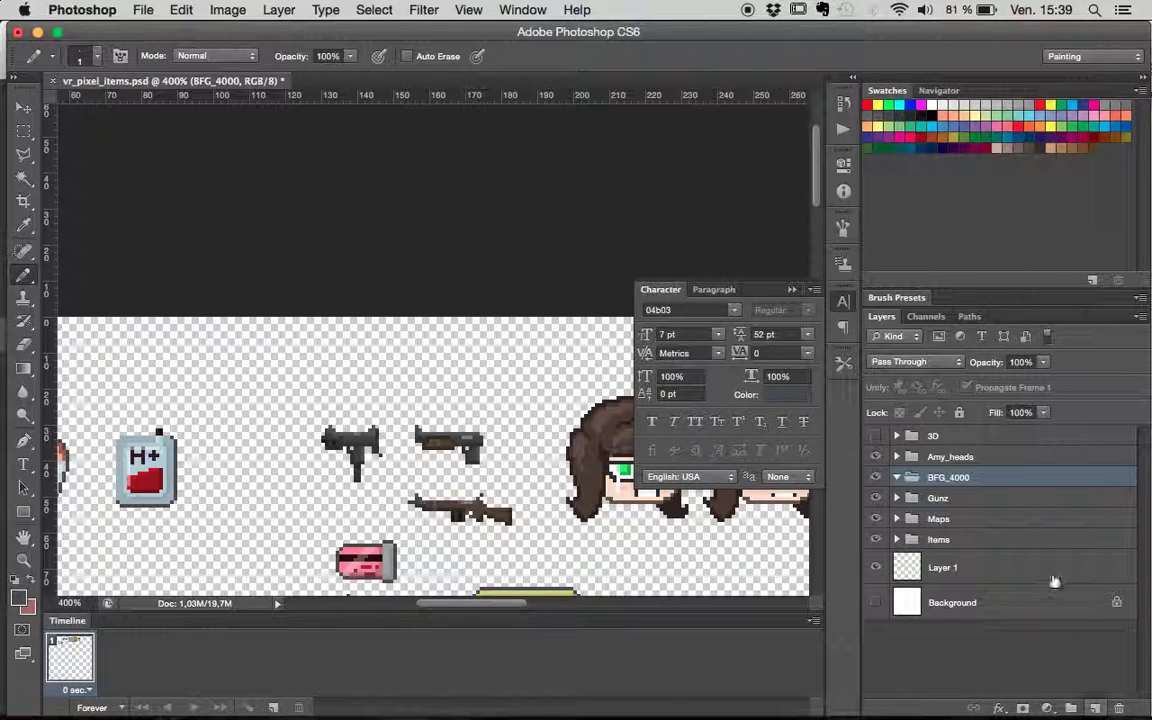
{"action": "left_click", "coordinate": [1094, 708]}
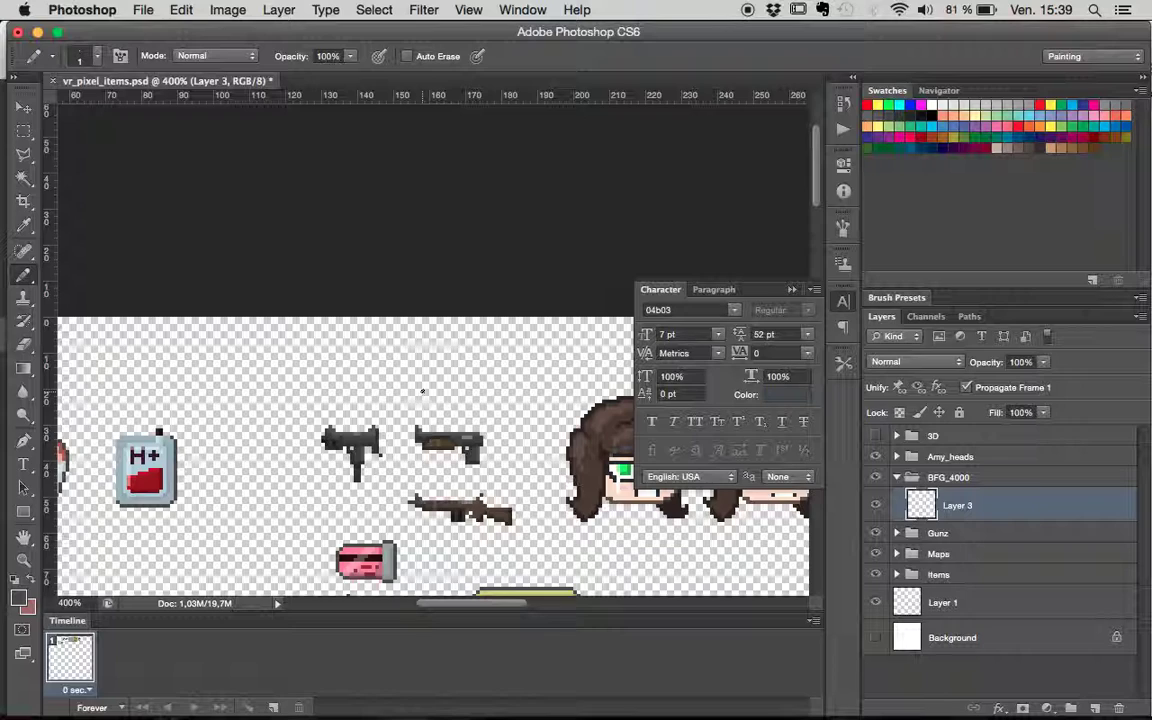
- Draw two parallel dark grey gun barrels about 16 px long above the shotgun, with a small ring behind the lower one
{"action": "left_click_drag", "start_coordinate": [420, 391], "coordinate": [475, 387]}
{"action": "left_click_drag", "start_coordinate": [432, 383], "coordinate": [464, 383]}
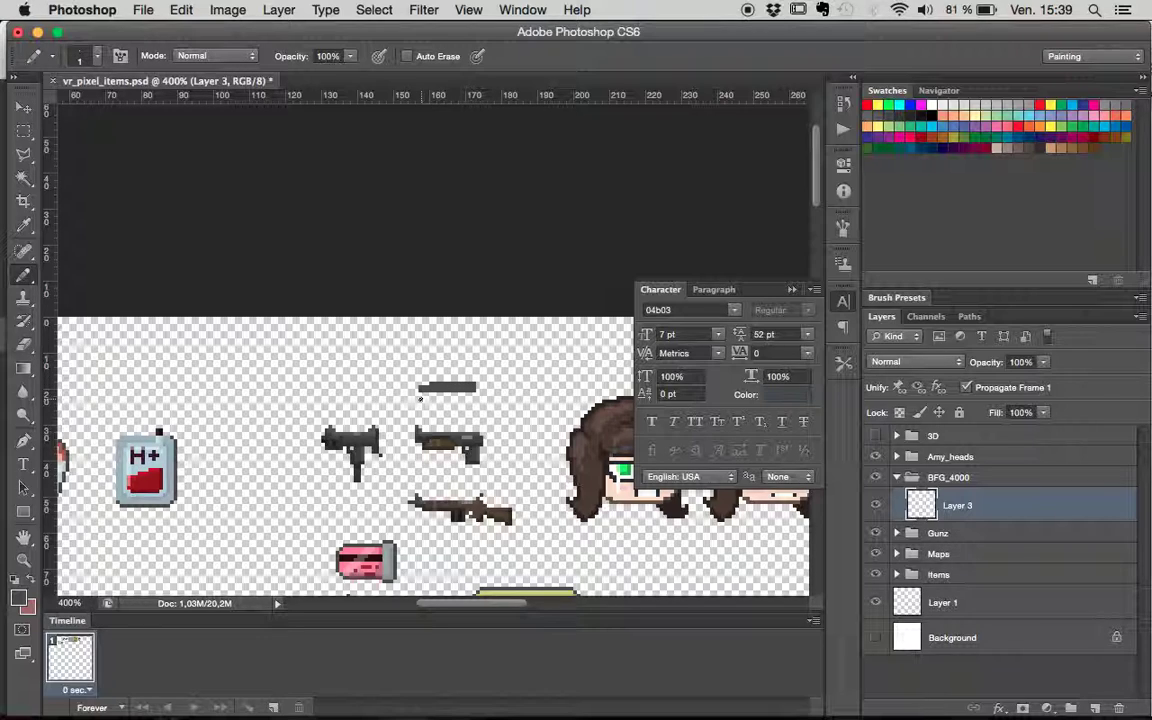
{"action": "left_click_drag", "start_coordinate": [424, 396], "coordinate": [476, 397]}
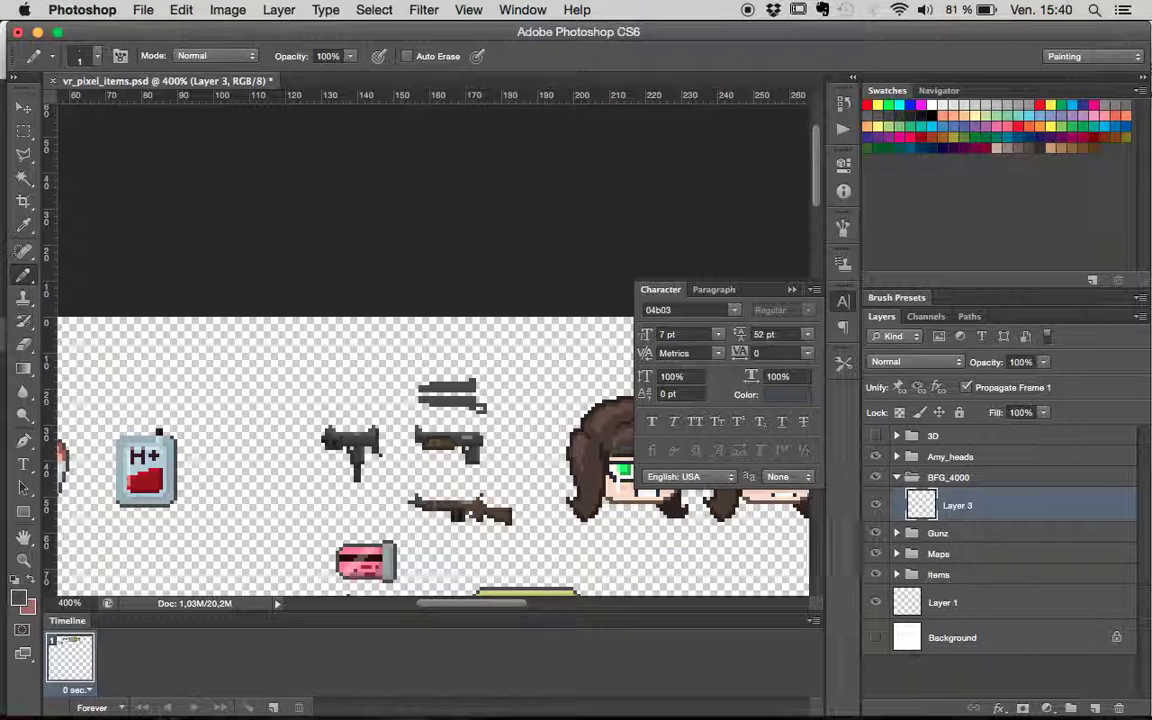
- Move the BFG_4000 group into the empty space between the H+ item and the uzi
{"action": "left_click", "coordinate": [23, 107]}
{"action": "left_click_drag", "start_coordinate": [476, 488], "coordinate": [504, 424]}
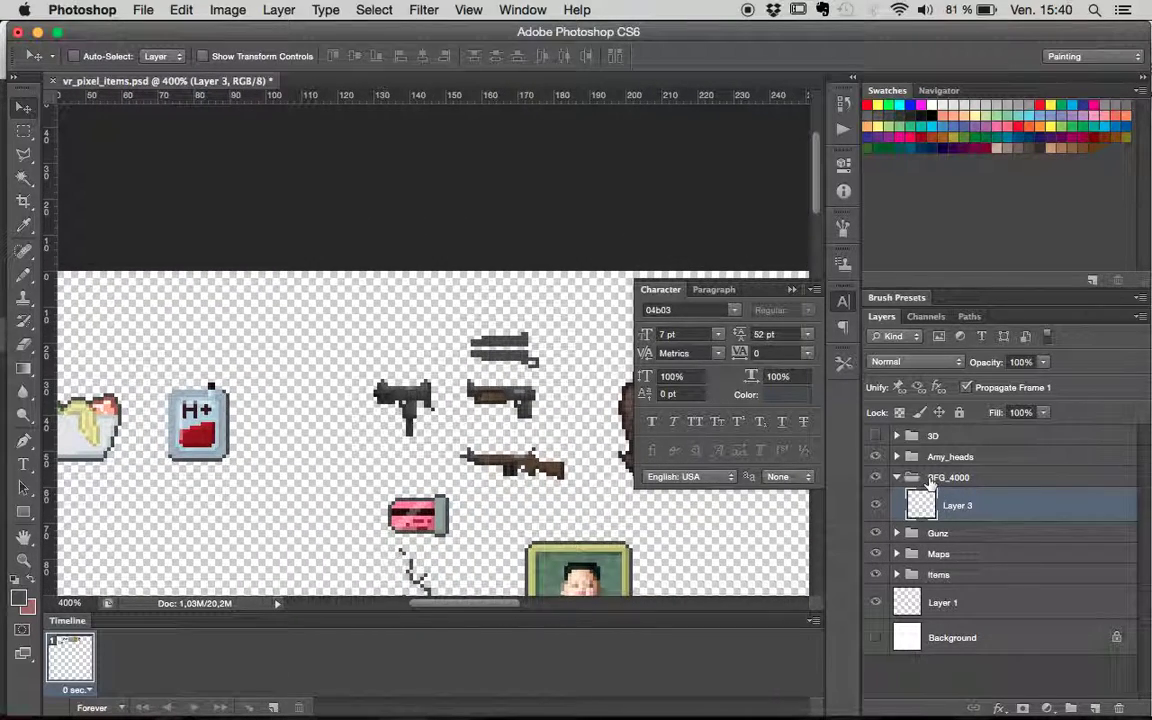
{"action": "left_click", "coordinate": [930, 481]}
{"action": "left_click_drag", "start_coordinate": [478, 345], "coordinate": [294, 398]}
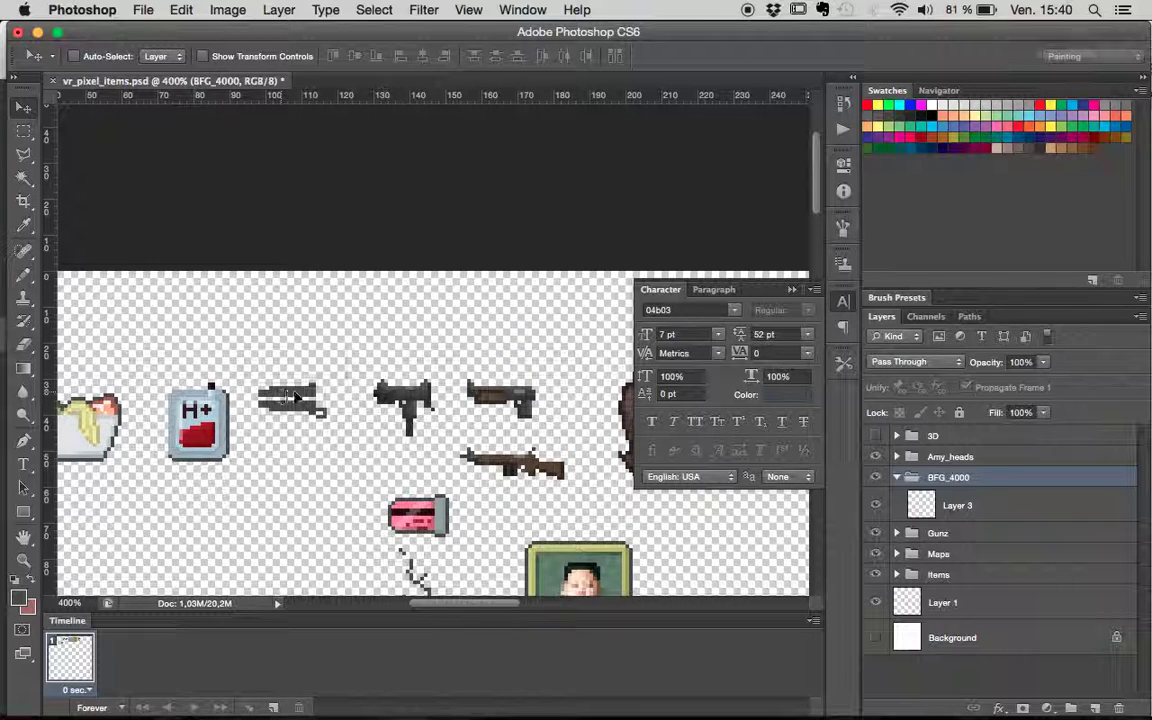
- Draw the gun's receiver, grip and shoulder stock in dark grey pixels behind the barrels on Layer 3
{"action": "left_click", "coordinate": [960, 503]}
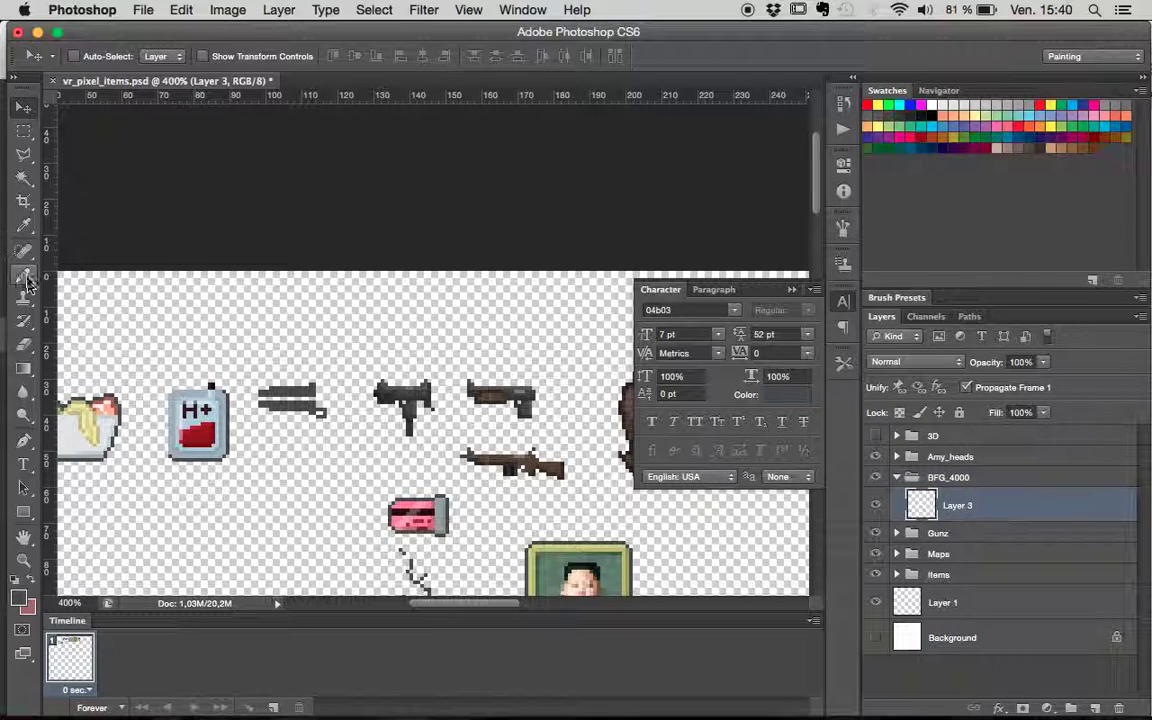
{"action": "left_click", "coordinate": [25, 276]}
{"action": "key", "text": "super+equal"}
{"action": "key", "text": "super+equal"}
{"action": "key", "text": "super+equal"}
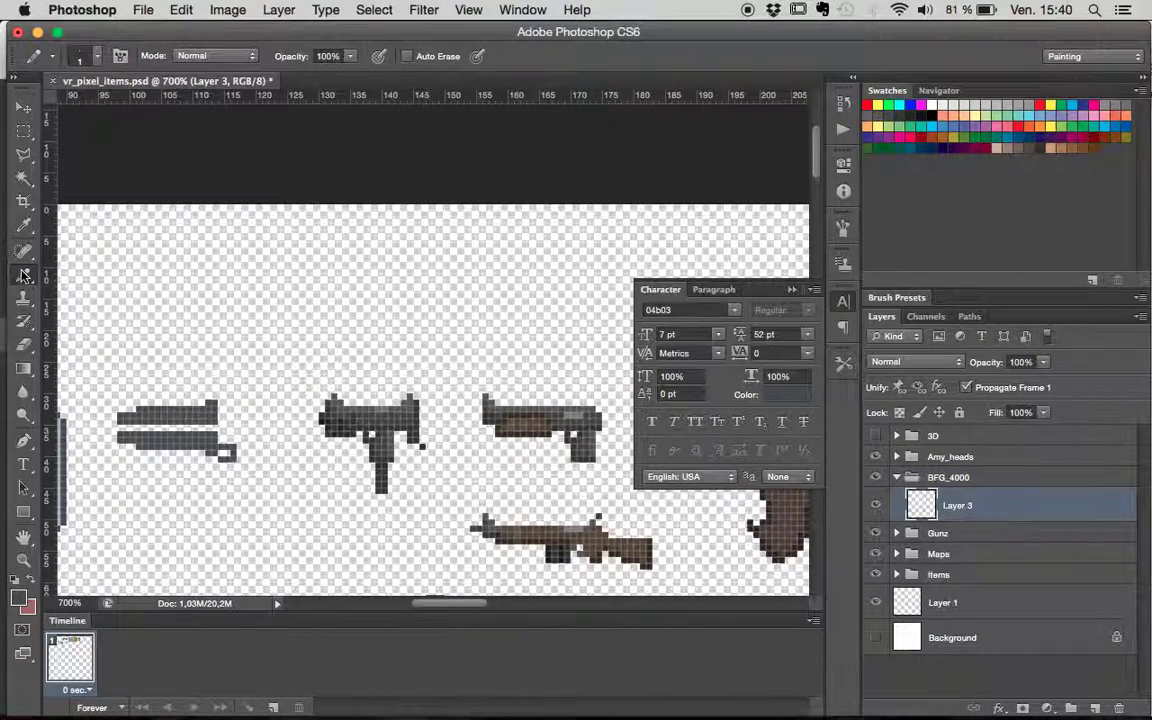
{"action": "scroll", "coordinate": [193, 391], "scroll_direction": "left", "scroll_amount": 4}
{"action": "scroll", "coordinate": [193, 391], "scroll_direction": "down", "scroll_amount": 2}
{"action": "key", "text": "super+r"}
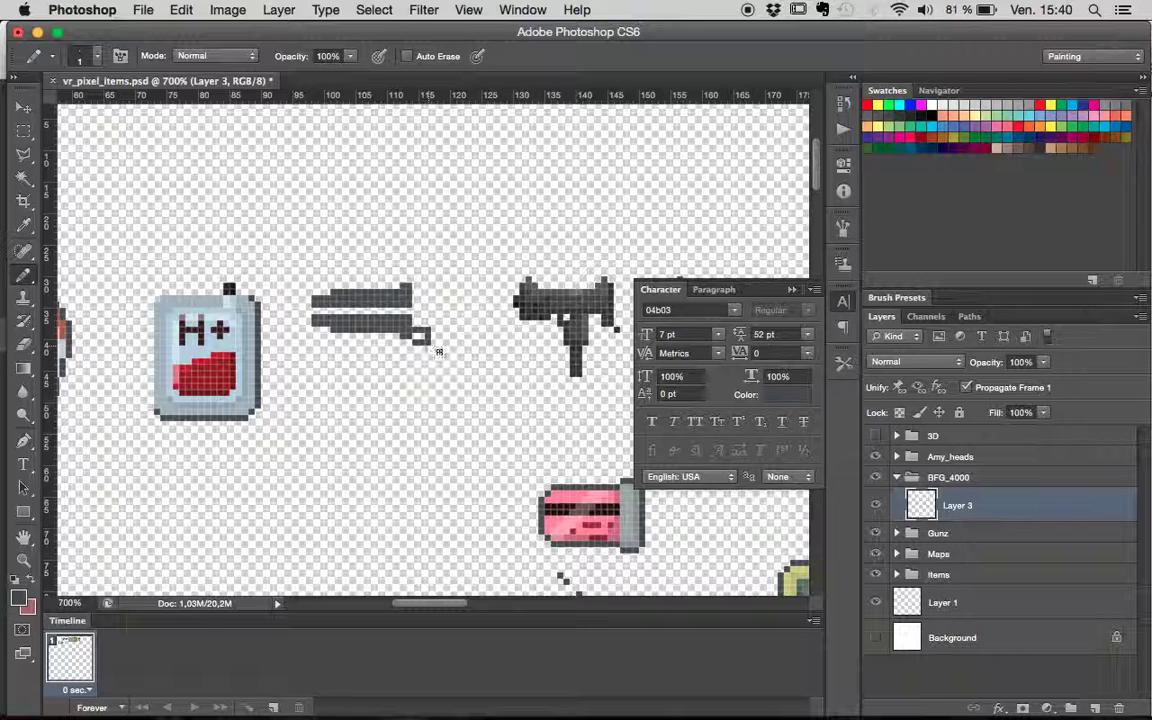
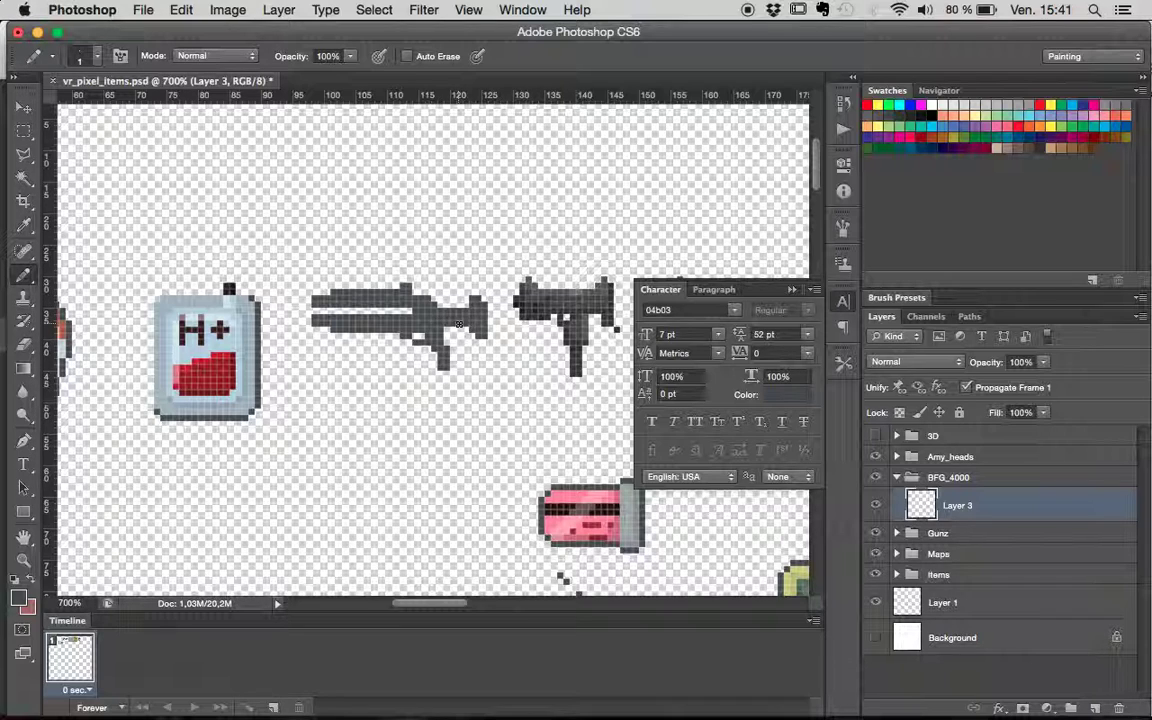
- Smooth the slope behind the gun's rear sight and shorten the grip by erasing its lower pixels
{"action": "scroll", "coordinate": [458, 345], "scroll_direction": "up", "scroll_amount": 3}
{"action": "scroll", "coordinate": [458, 345], "scroll_direction": "left", "scroll_amount": 3}
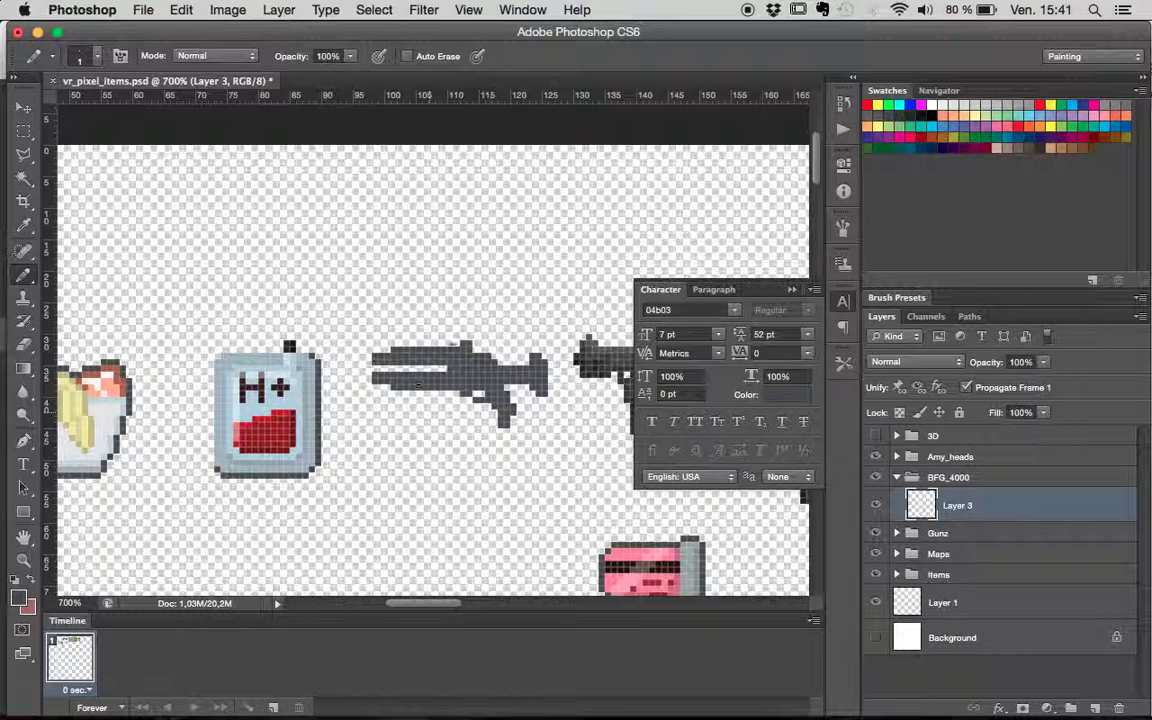
{"action": "left_click", "coordinate": [24, 343]}
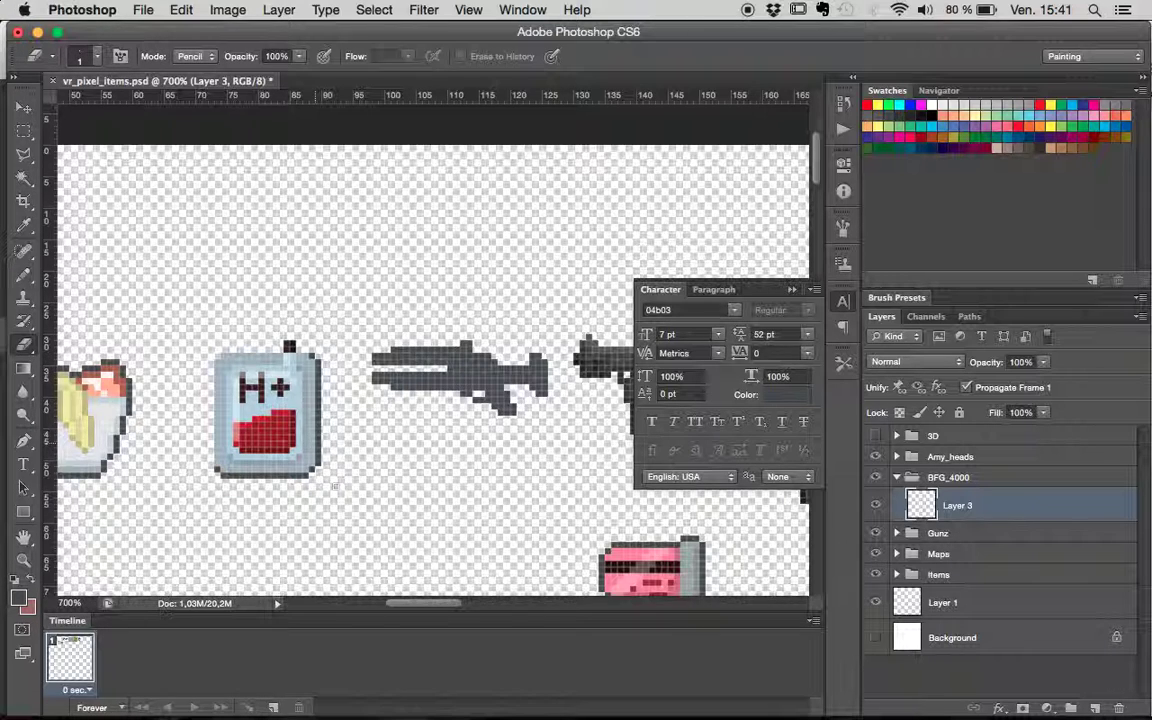
{"action": "left_click_drag", "start_coordinate": [576, 401], "coordinate": [548, 404]}
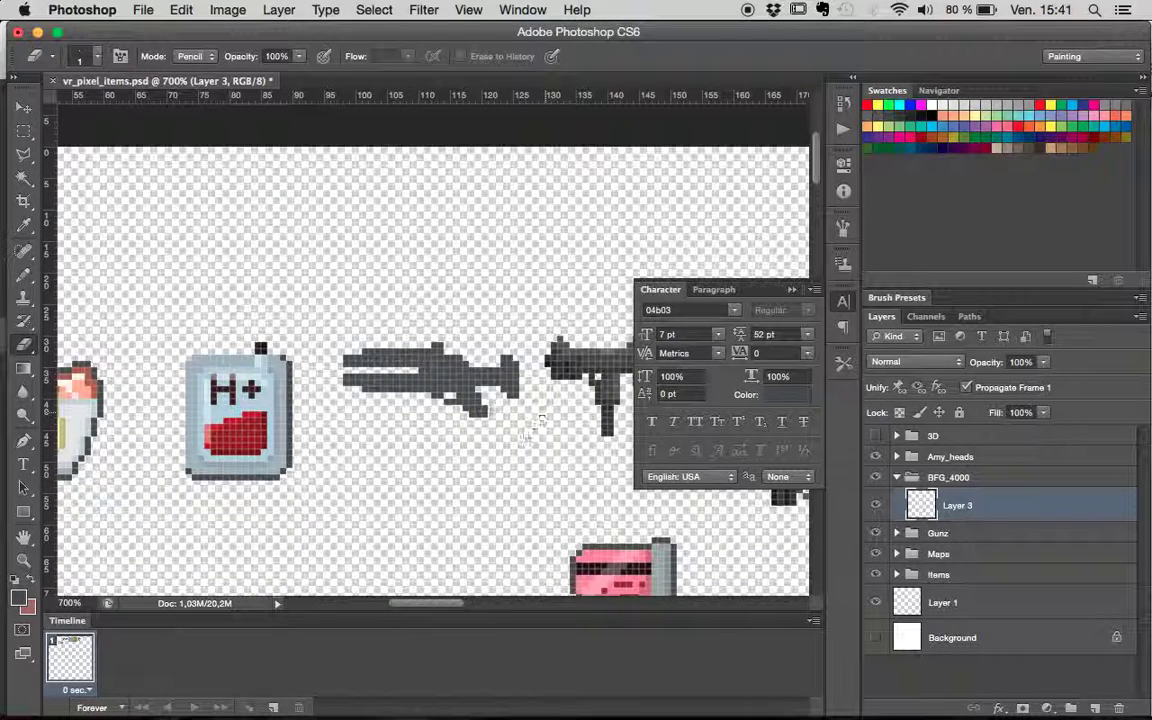
- Check the Doom 4 reference in Chrome, then shade the new gun's rear sight and grip with dark tones sampled from the uzi
{"action": "key", "text": "super+Tab"}
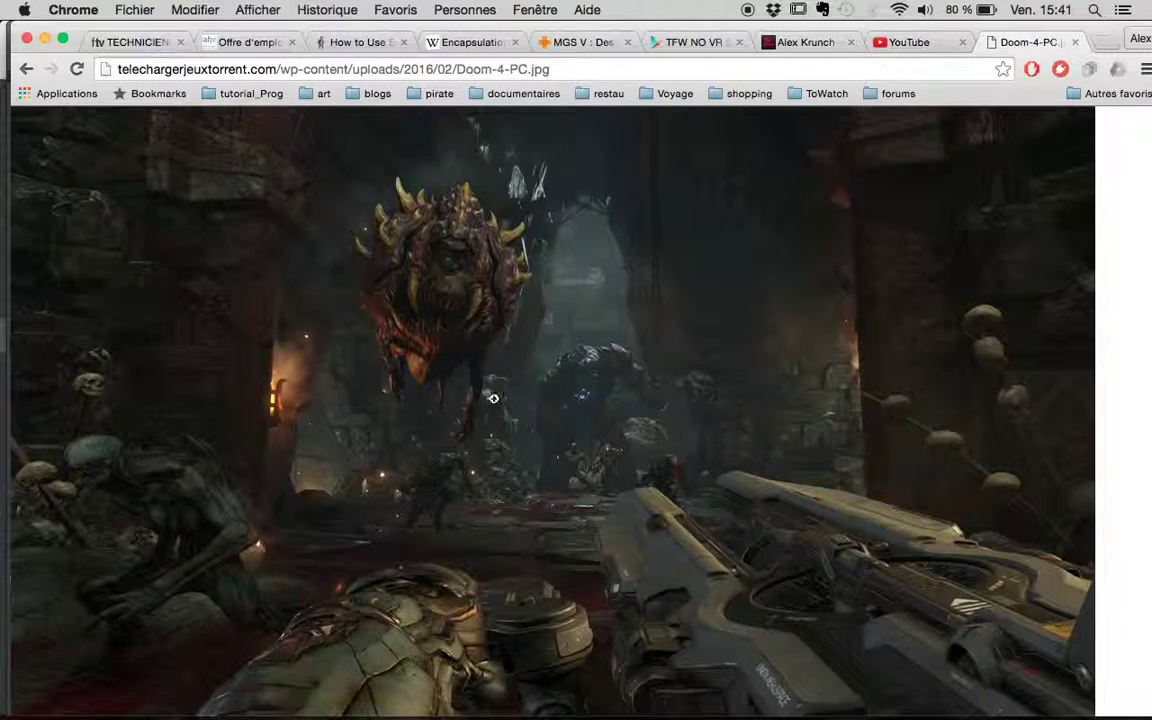
{"action": "key", "text": "super+Tab"}
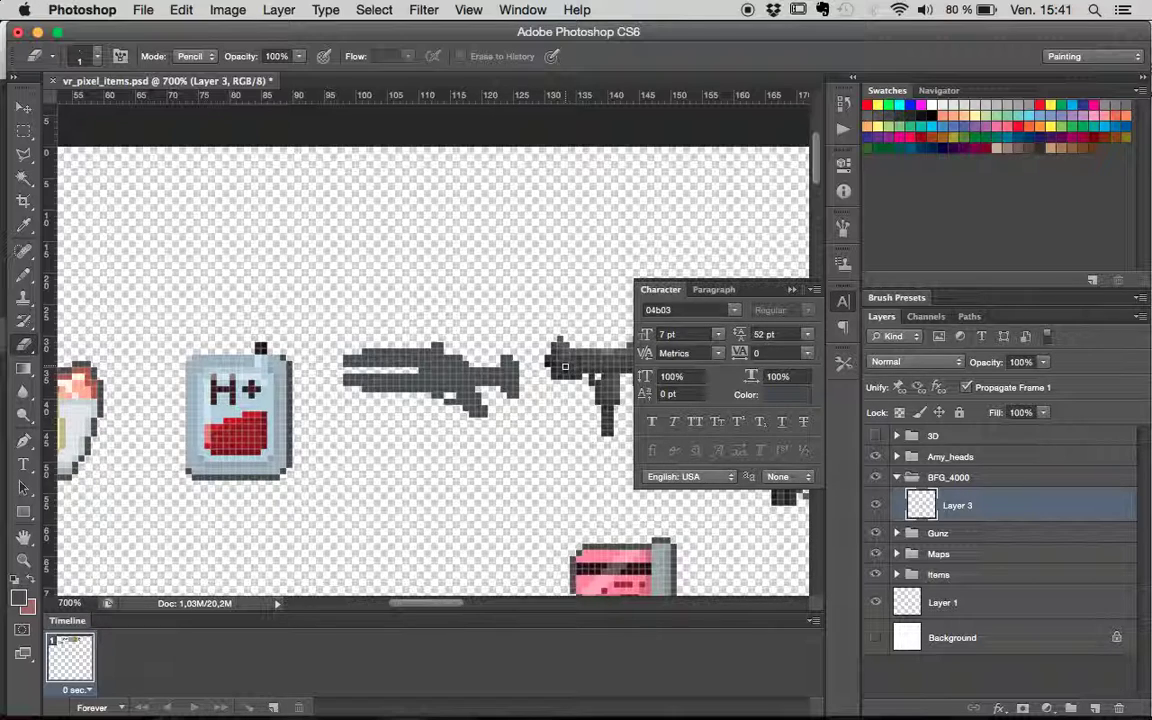
{"action": "left_click", "coordinate": [23, 273]}
{"action": "left_click", "coordinate": [556, 357], "text": "alt"}
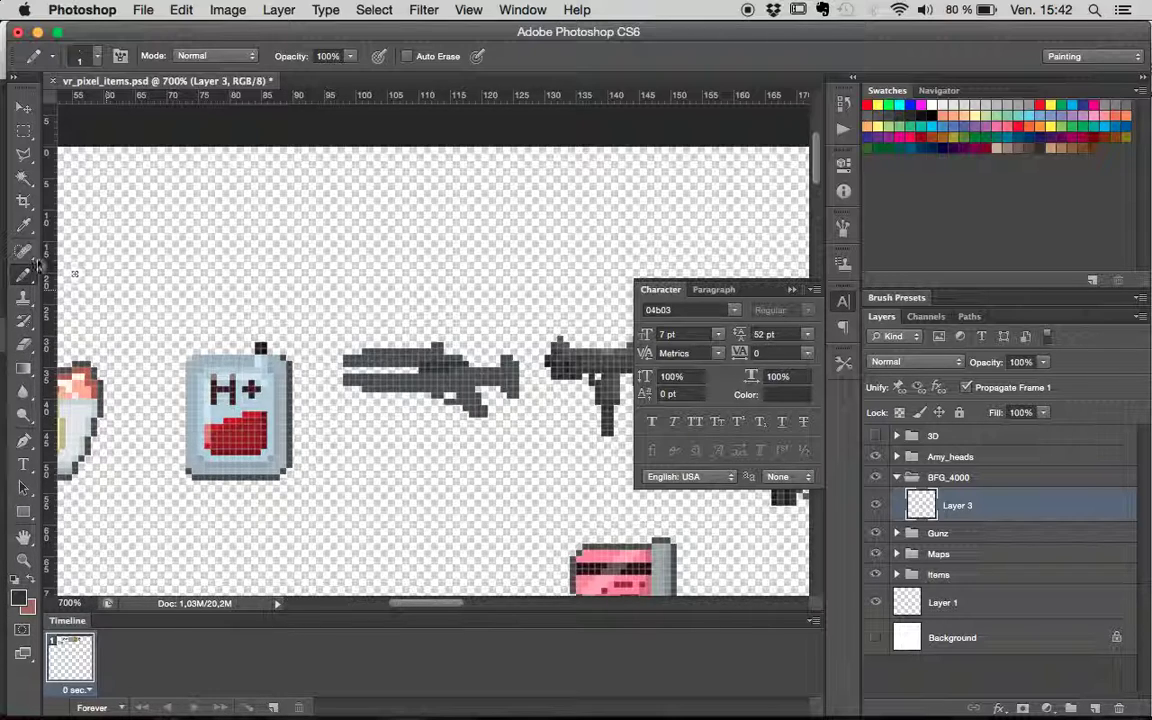
{"action": "left_click", "coordinate": [573, 357], "text": "alt"}
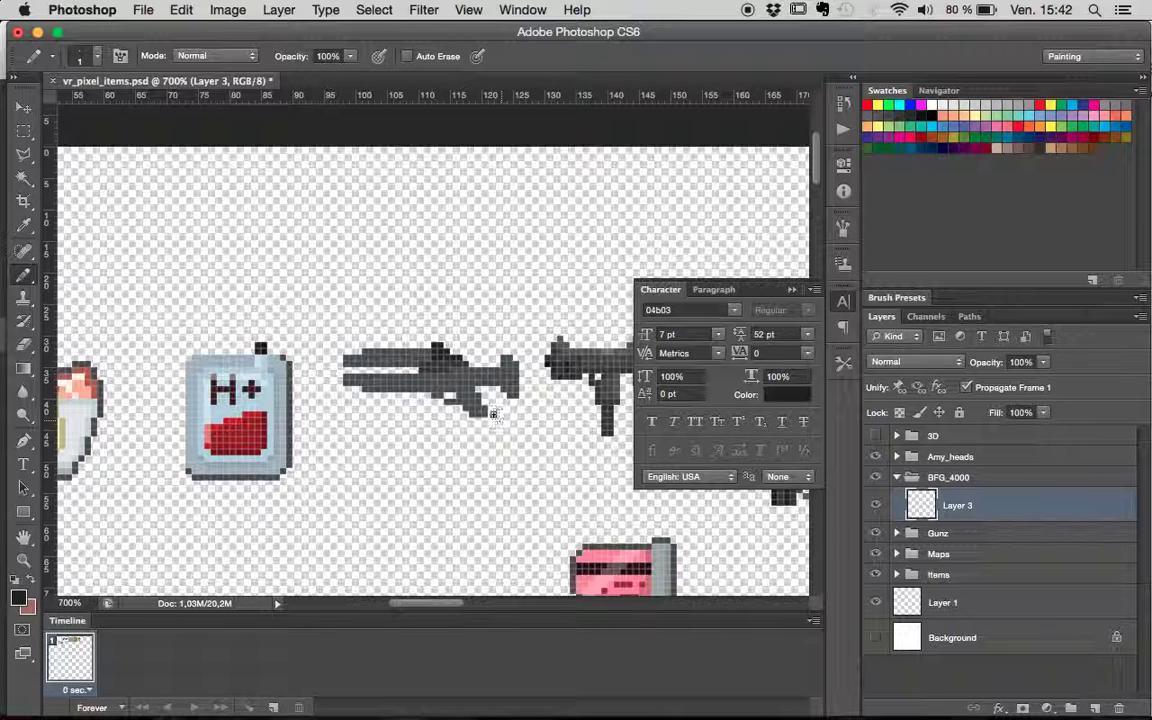
{"action": "left_click", "coordinate": [557, 362]}
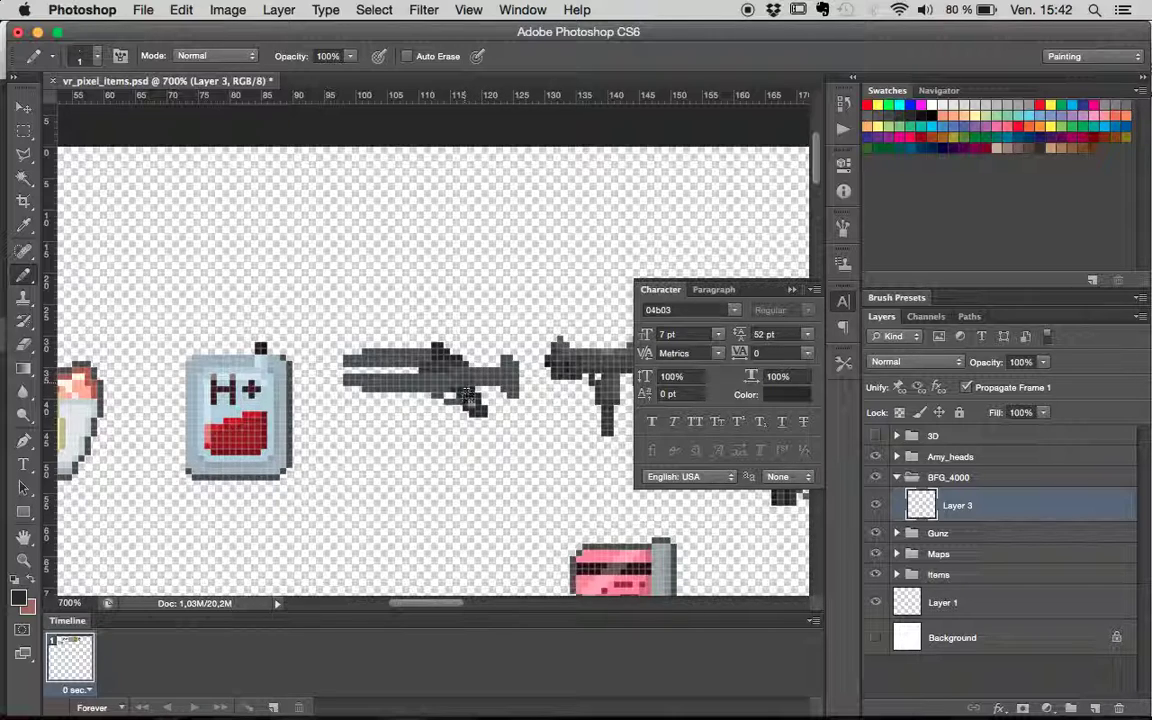
- Continue the near-black shading along the new gun's stock and receiver with the Pencil
{"action": "scroll", "coordinate": [440, 400], "scroll_direction": "up", "scroll_amount": 3}
{"action": "scroll", "coordinate": [440, 400], "scroll_direction": "right", "scroll_amount": 1}
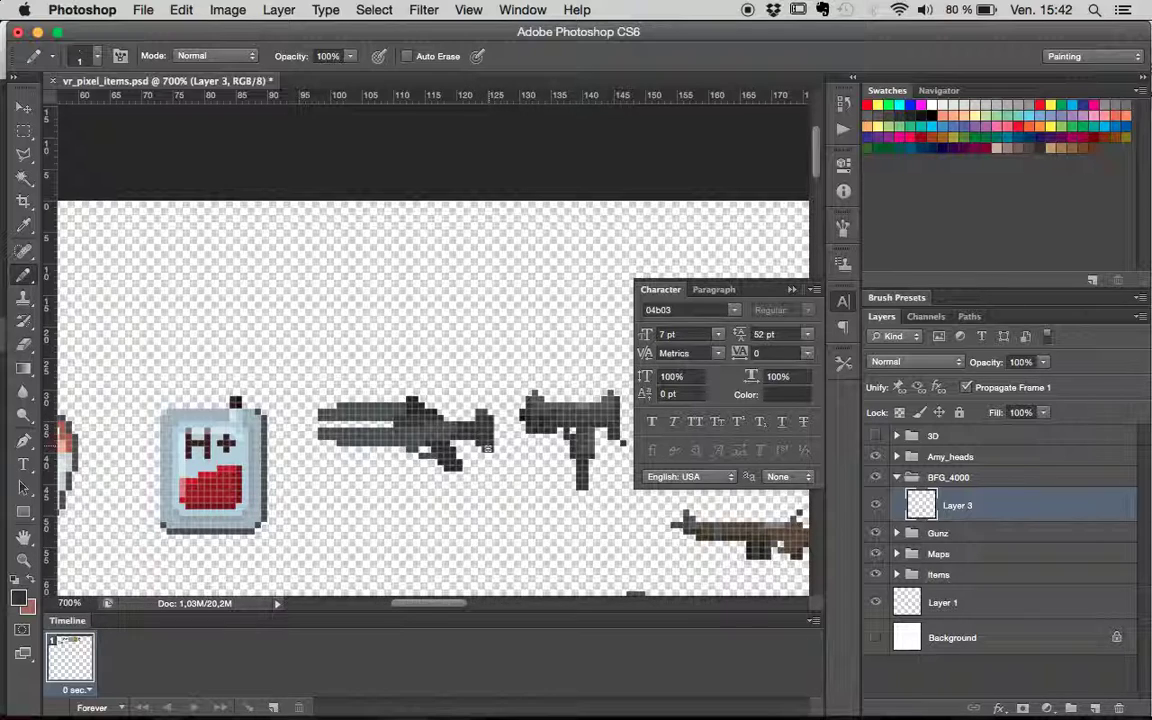
{"action": "scroll", "coordinate": [420, 420], "scroll_direction": "up", "scroll_amount": 3}
{"action": "scroll", "coordinate": [420, 420], "scroll_direction": "left", "scroll_amount": 3}
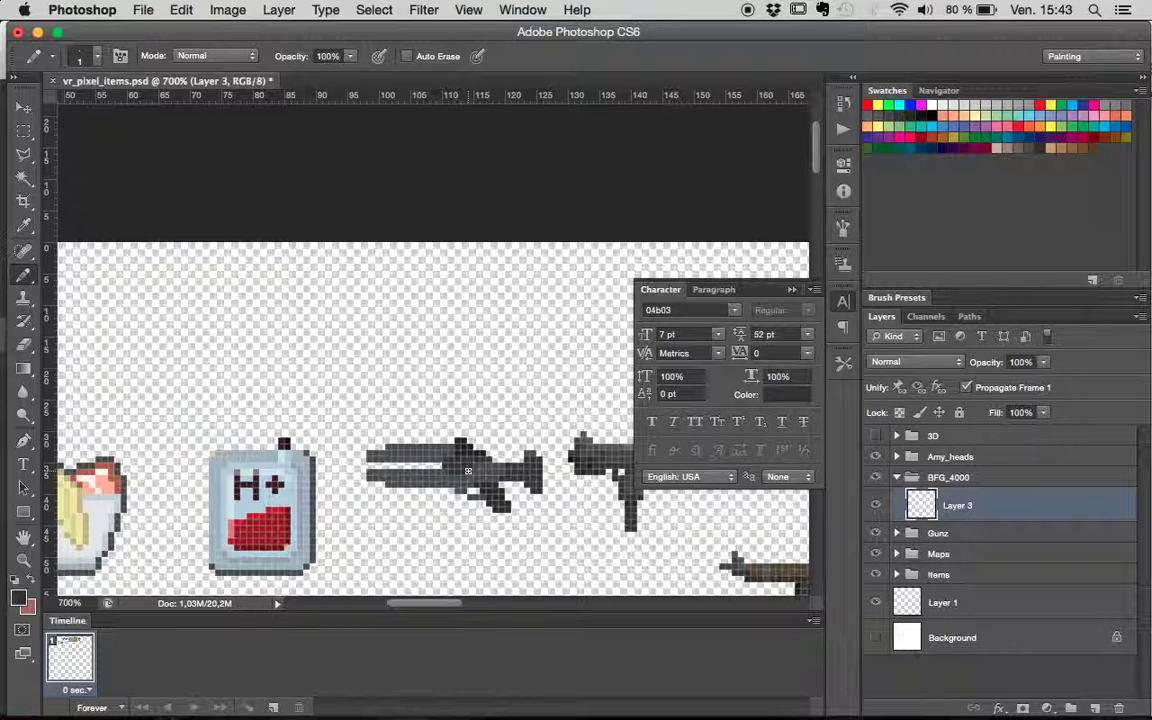
{"action": "left_click_drag", "start_coordinate": [440, 446], "coordinate": [468, 444]}
{"action": "left_click", "coordinate": [457, 462], "text": "alt"}
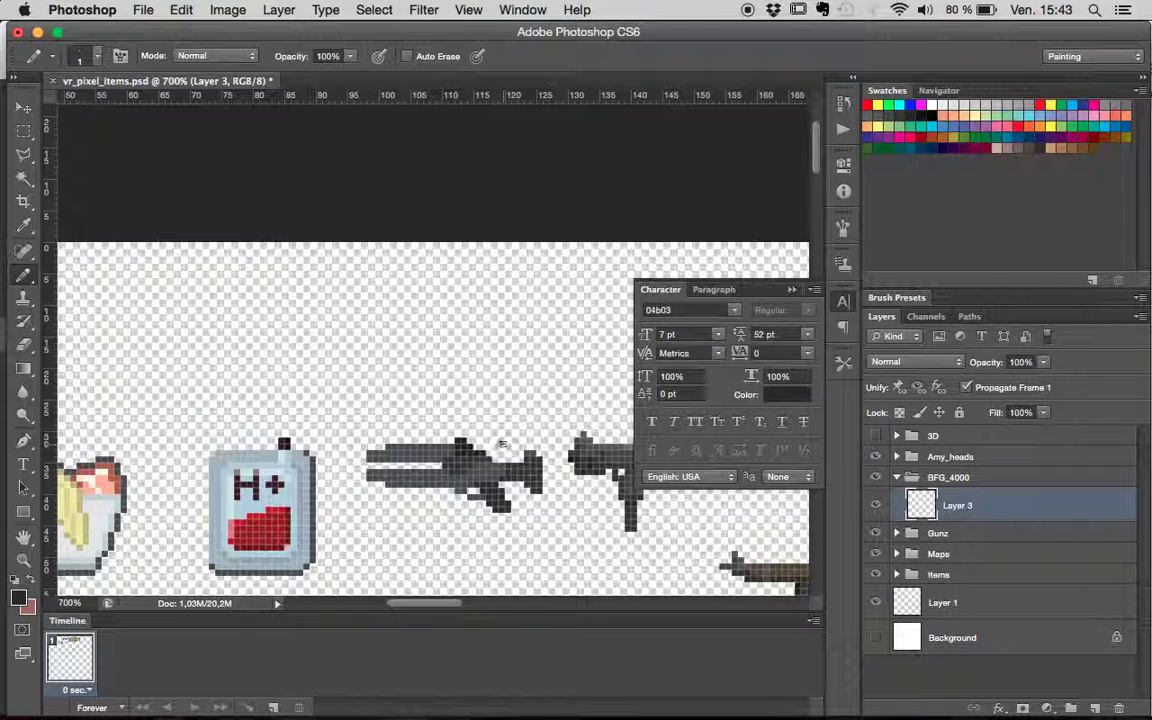
{"action": "left_click_drag", "start_coordinate": [449, 405], "coordinate": [442, 319]}
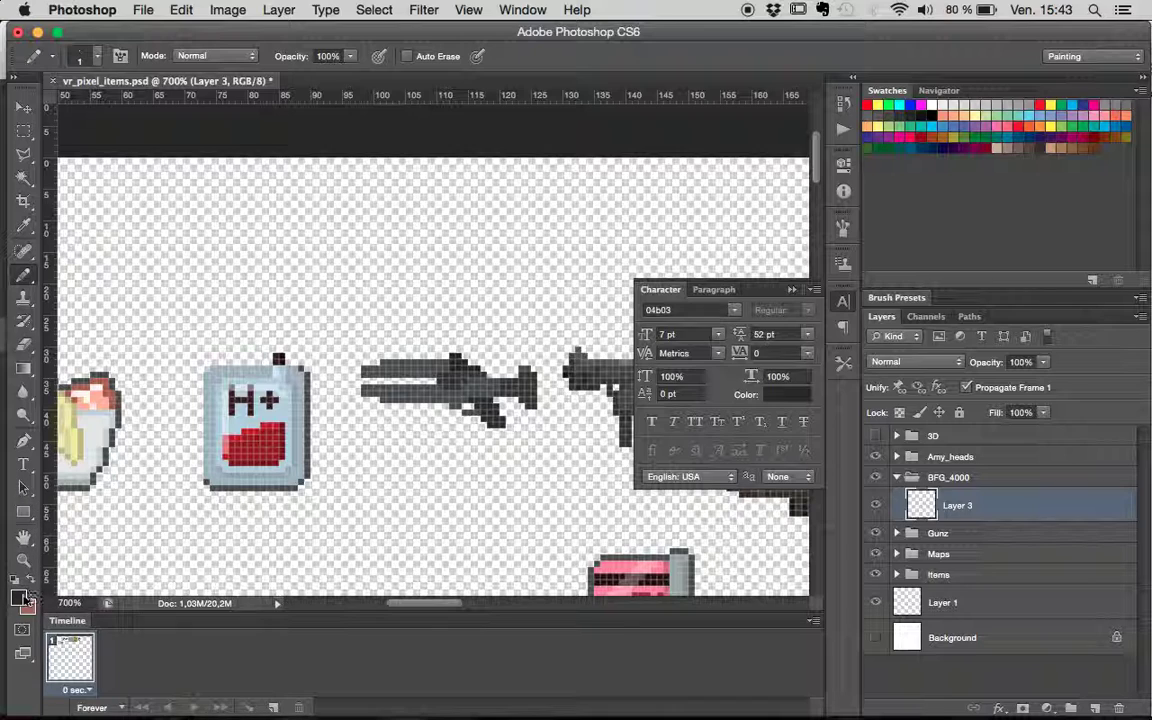
- Sample the gun's barrel grey and set the foreground colour to the lighter grey #575a5b
{"action": "left_click", "coordinate": [18, 597]}
{"action": "left_click", "coordinate": [414, 368]}
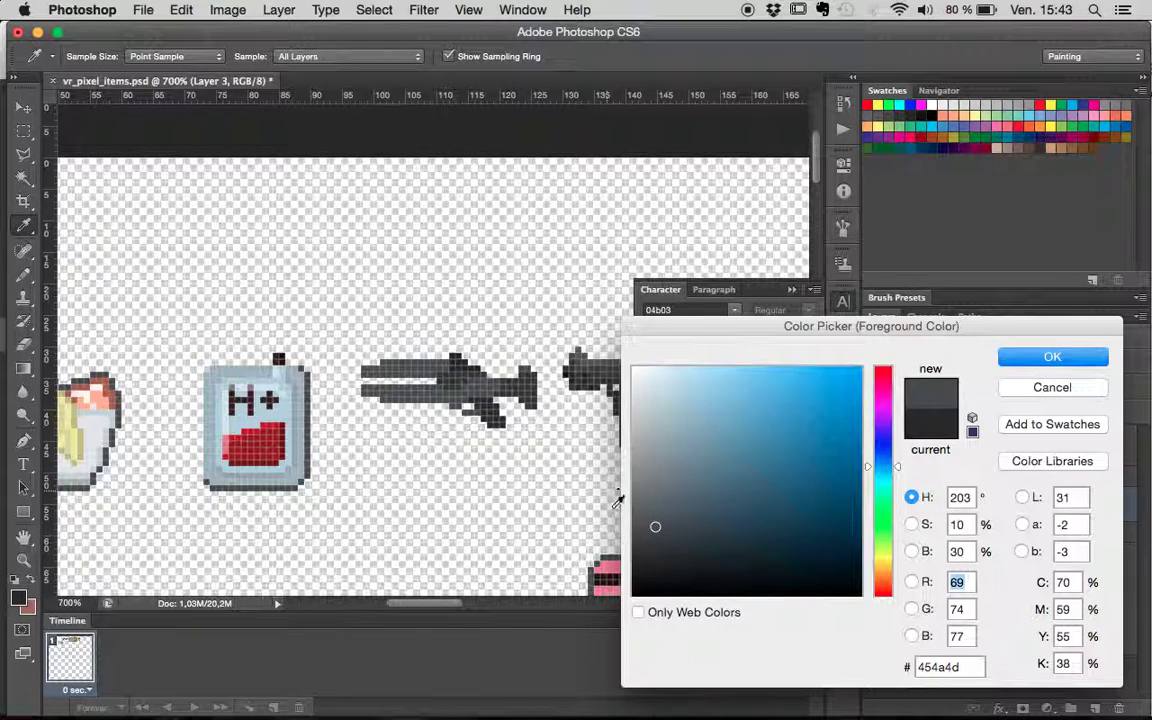
{"action": "left_click", "coordinate": [572, 462]}
{"action": "left_click", "coordinate": [641, 514]}
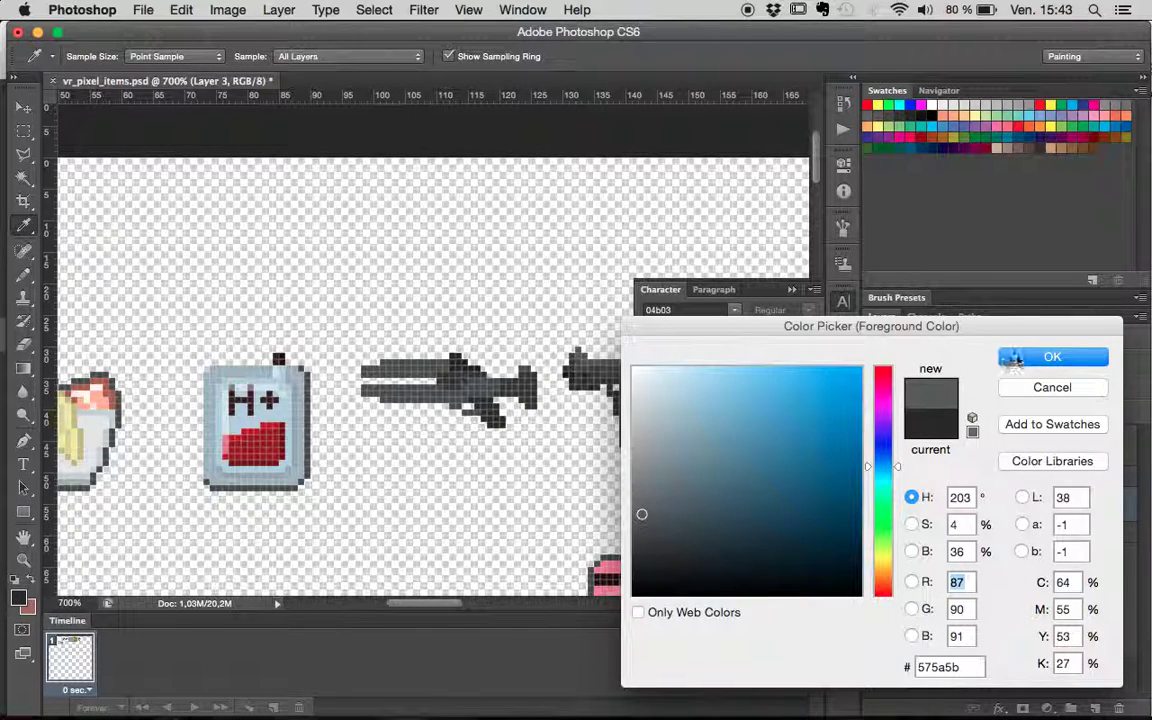
{"action": "left_click", "coordinate": [1050, 357]}
{"action": "key", "text": "super+minus"}
{"action": "key", "text": "super+minus"}
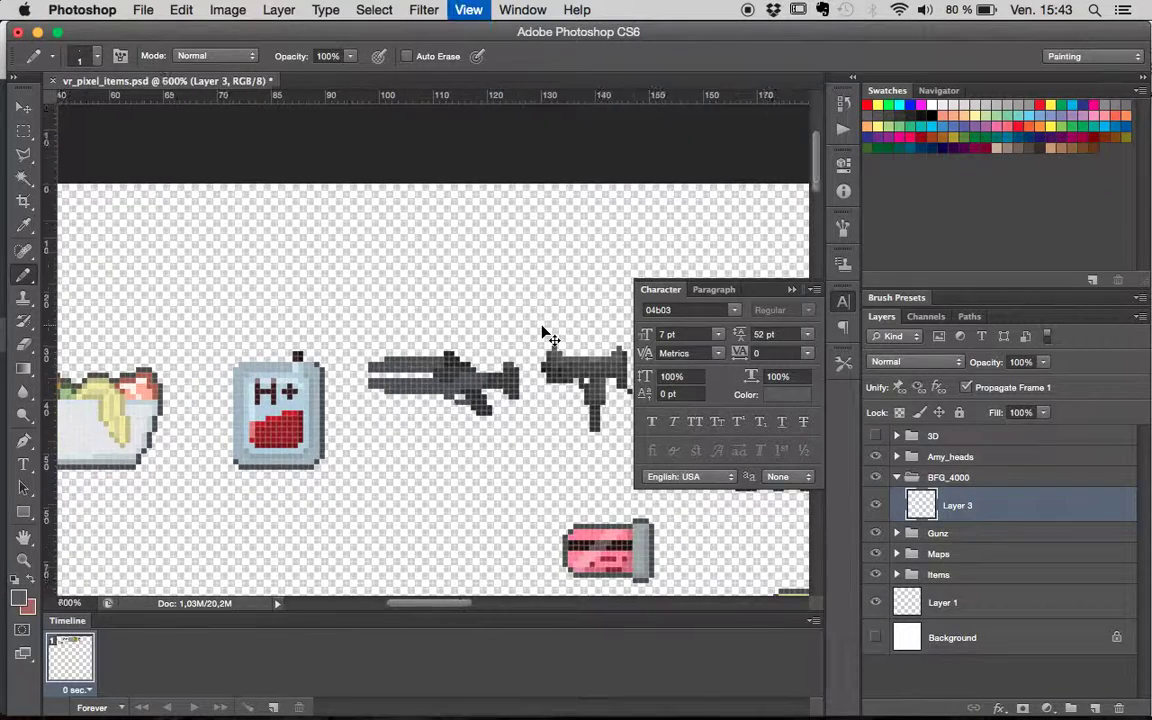
{"action": "scroll", "coordinate": [541, 325], "scroll_direction": "up", "scroll_amount": 1}
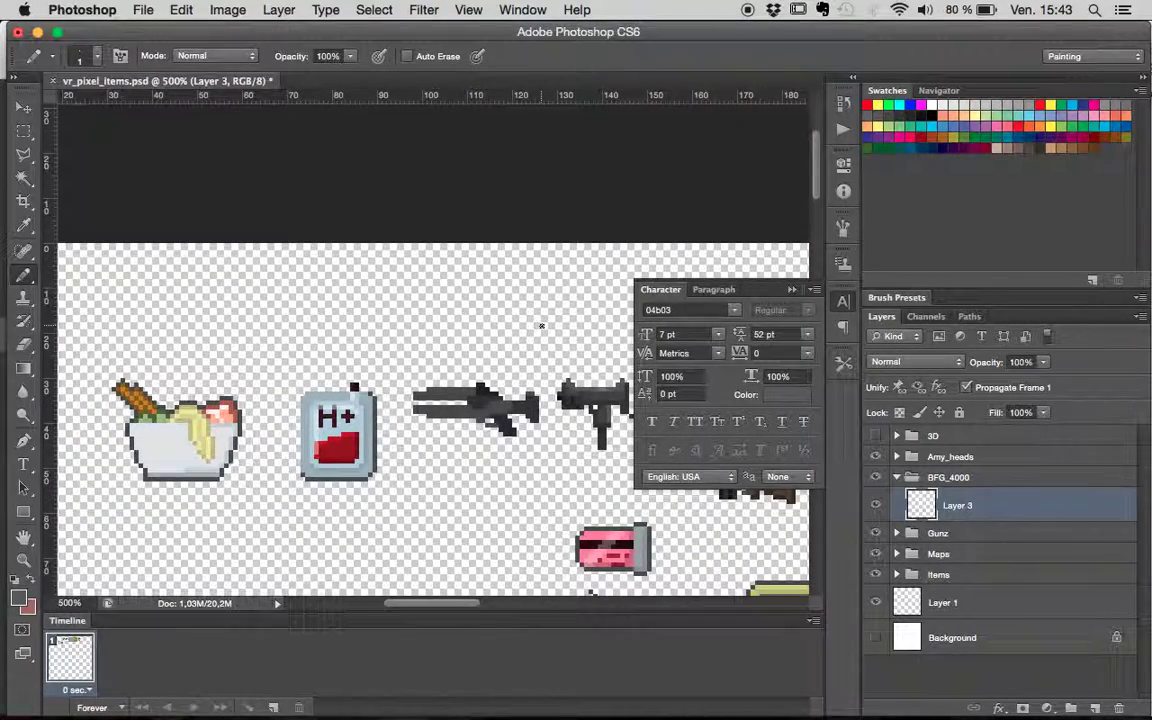
{"action": "scroll", "coordinate": [541, 325], "scroll_direction": "right", "scroll_amount": 3}
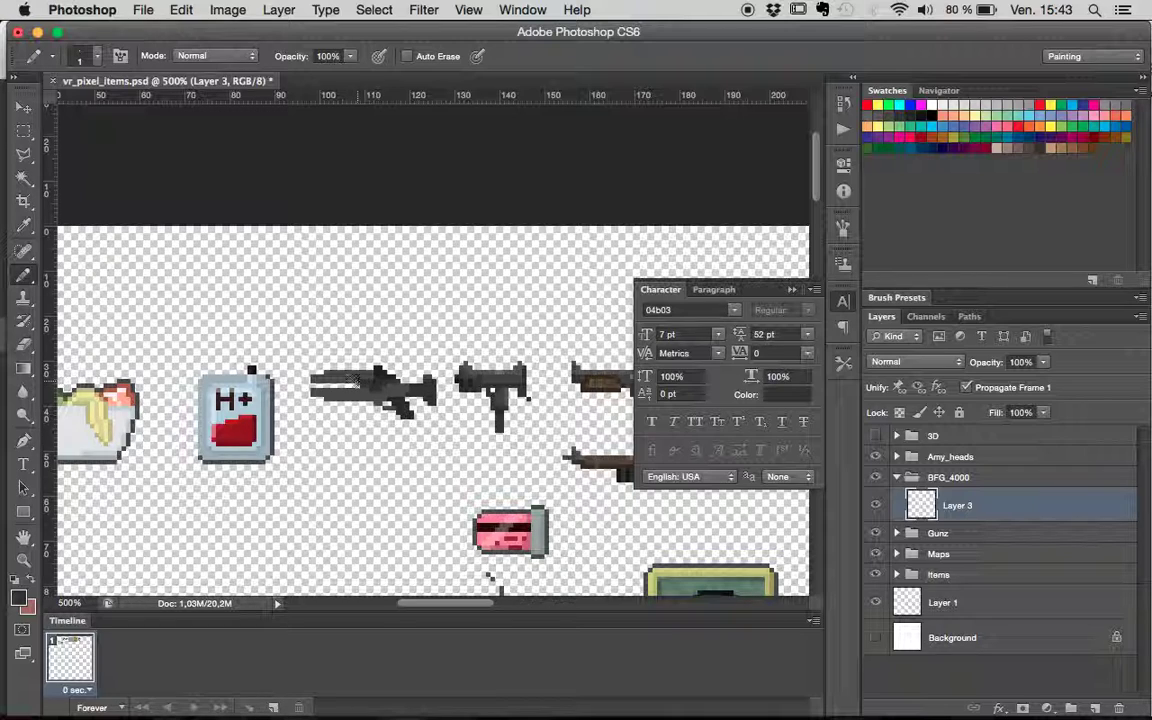
{"action": "scroll", "coordinate": [355, 380], "scroll_direction": "right", "scroll_amount": 5}
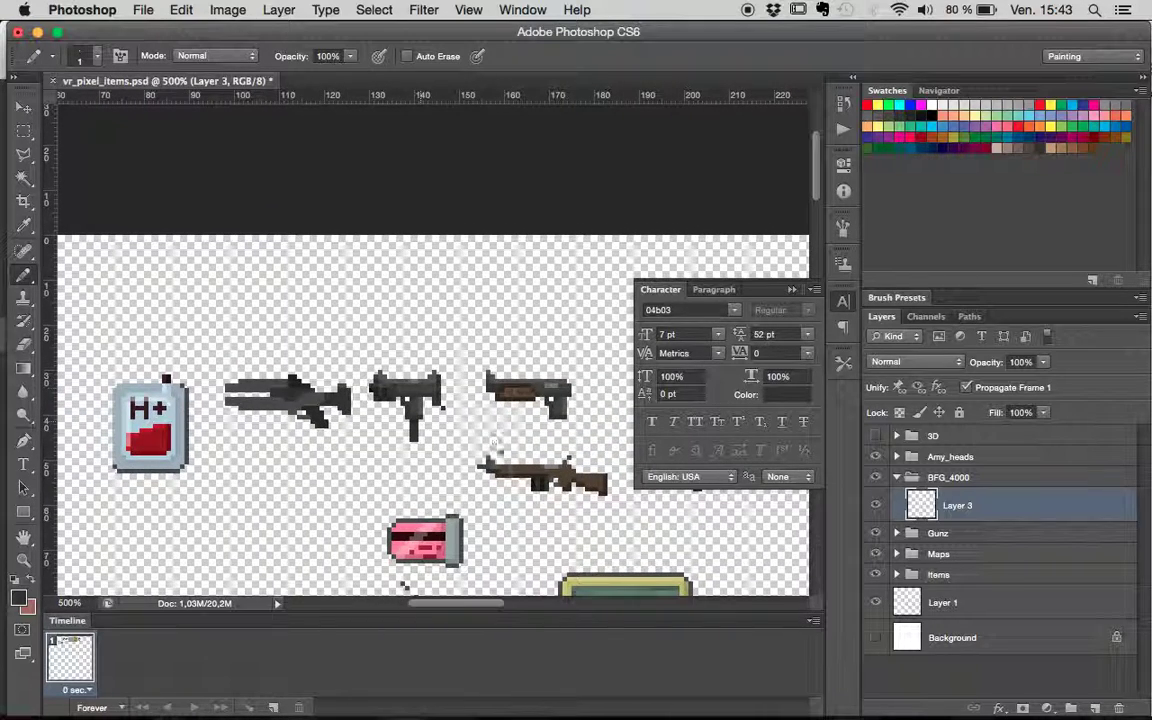
{"action": "left_click_drag", "start_coordinate": [287, 387], "coordinate": [347, 387]}
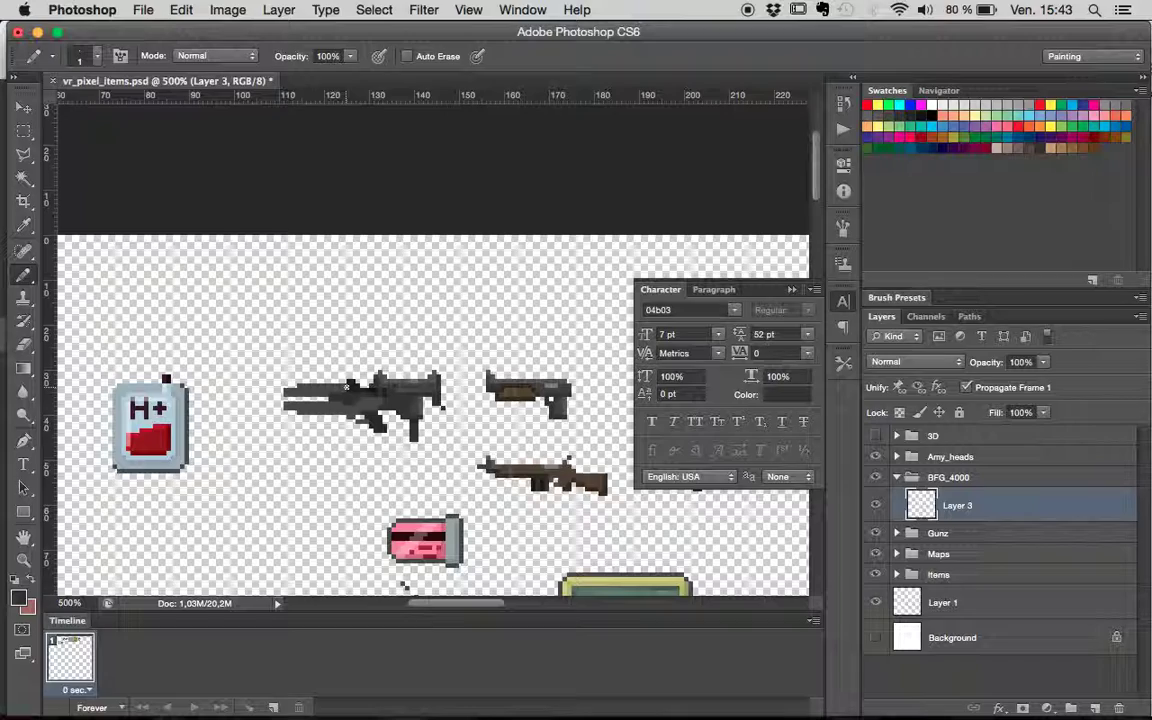
{"action": "key", "text": "super+z"}
- Add a new layer above Layer 3 in the BFG_4000 group and name it "ligth"
{"action": "key", "text": "super+equal"}
{"action": "key", "text": "super+equal"}
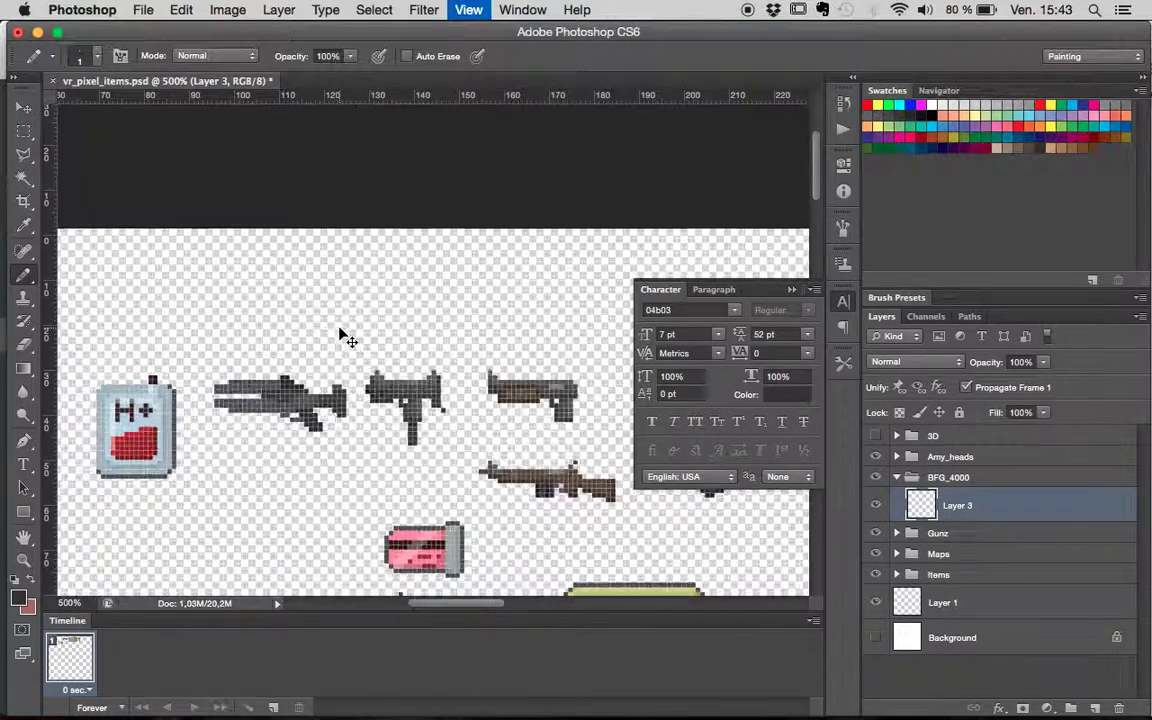
{"action": "scroll", "coordinate": [345, 360], "scroll_direction": "left", "scroll_amount": 6}
{"action": "scroll", "coordinate": [345, 360], "scroll_direction": "up", "scroll_amount": 1}
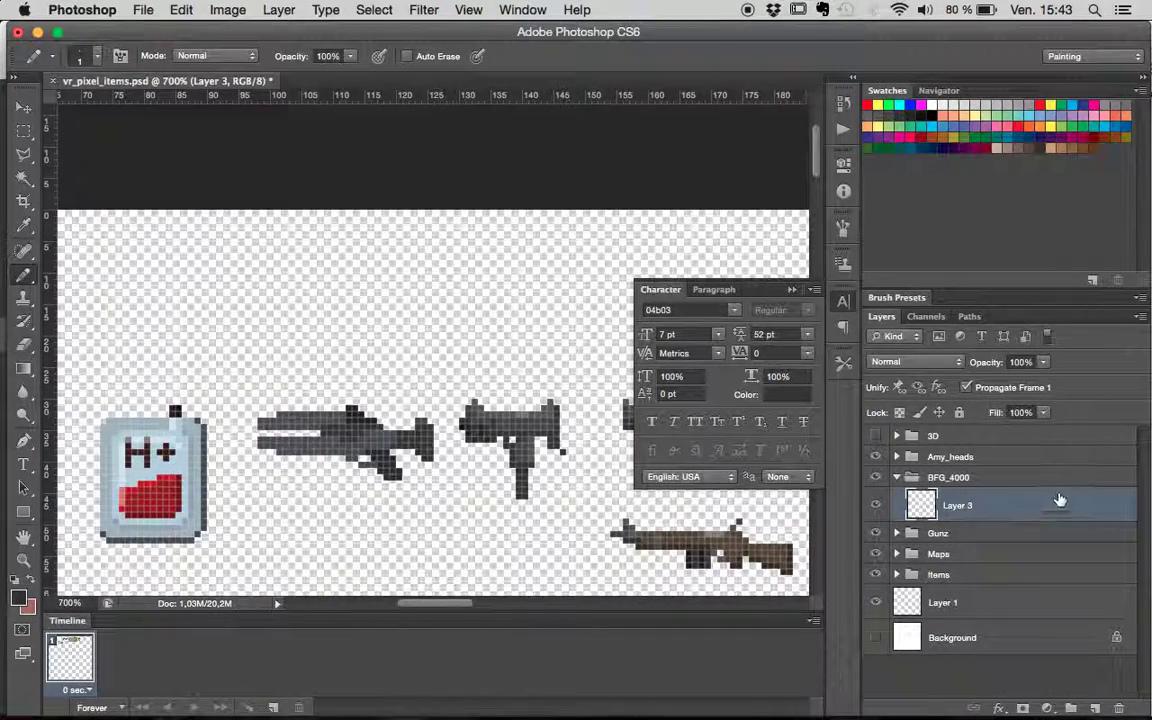
{"action": "key", "text": "super+shift+alt+n"}
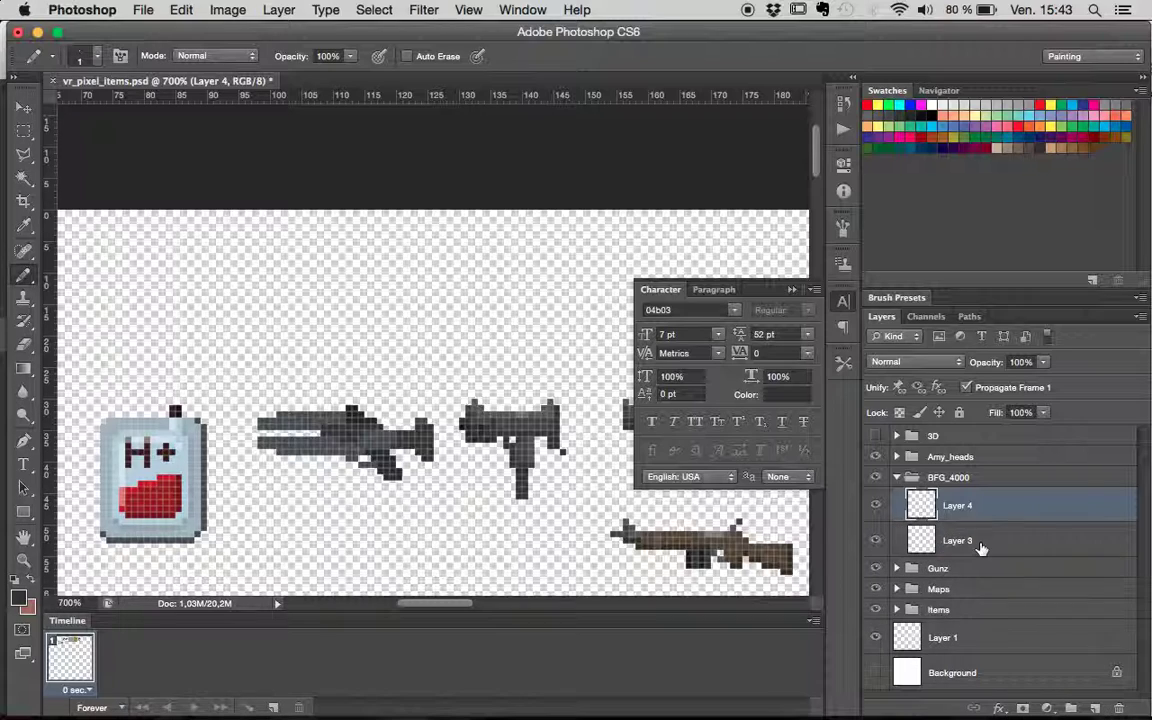
{"action": "double_click", "coordinate": [958, 507]}
{"action": "key", "text": "BackSpace"}
{"action": "type", "text": "sig"}
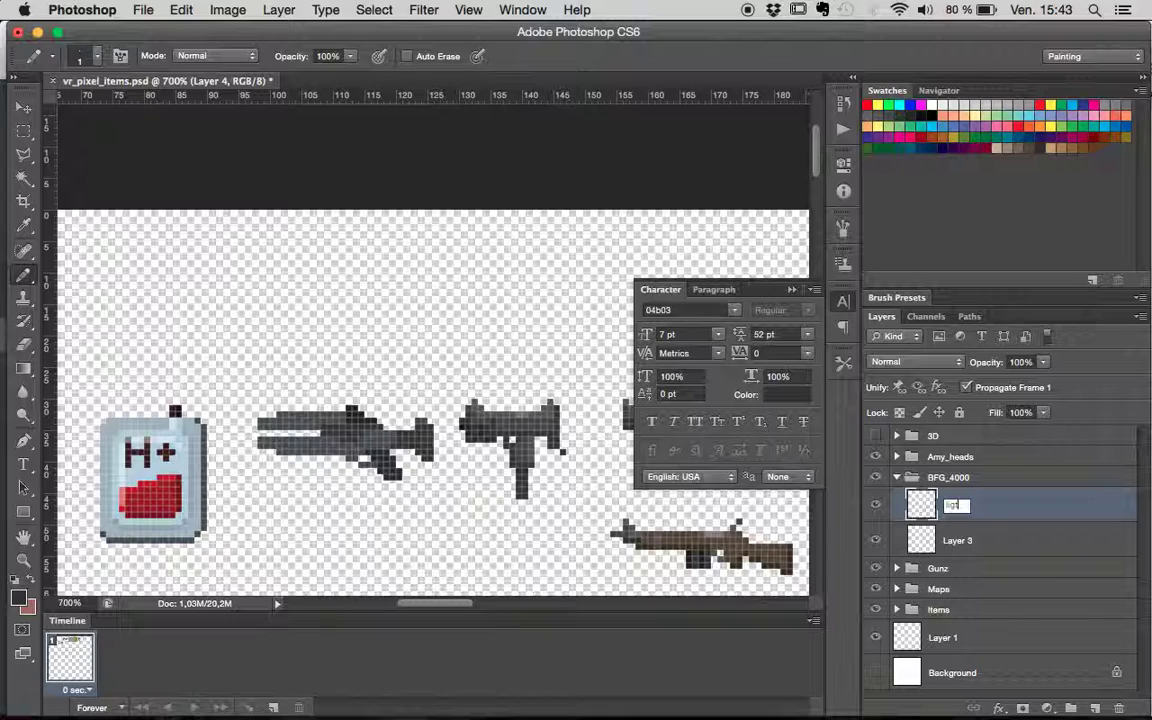
{"action": "type", "text": "th"}
{"action": "key", "text": "Return"}
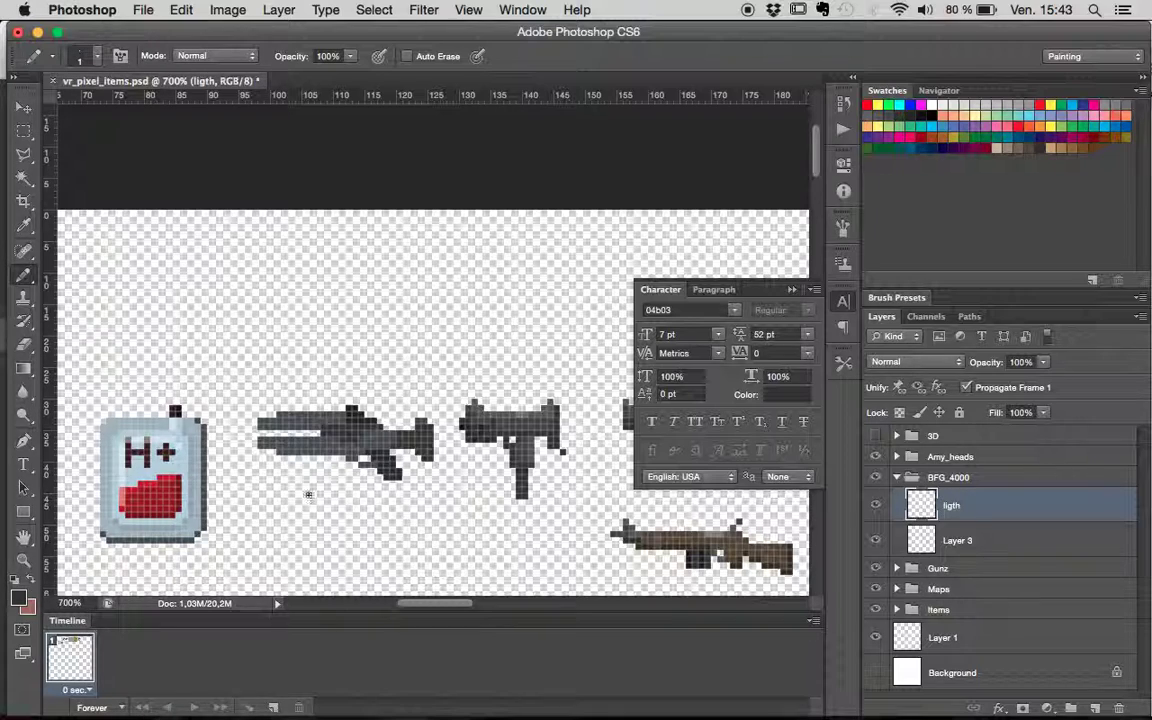
- Set the foreground colour to bright red #ff0018 and draw a single light pixel on the new gun's receiver with the Pencil
{"action": "left_click", "coordinate": [18, 597]}
{"action": "left_click_drag", "start_coordinate": [880, 462], "coordinate": [868, 448]}
{"action": "left_click", "coordinate": [880, 530]}
{"action": "left_click_drag", "start_coordinate": [874, 527], "coordinate": [875, 364]}
{"action": "left_click", "coordinate": [880, 371]}
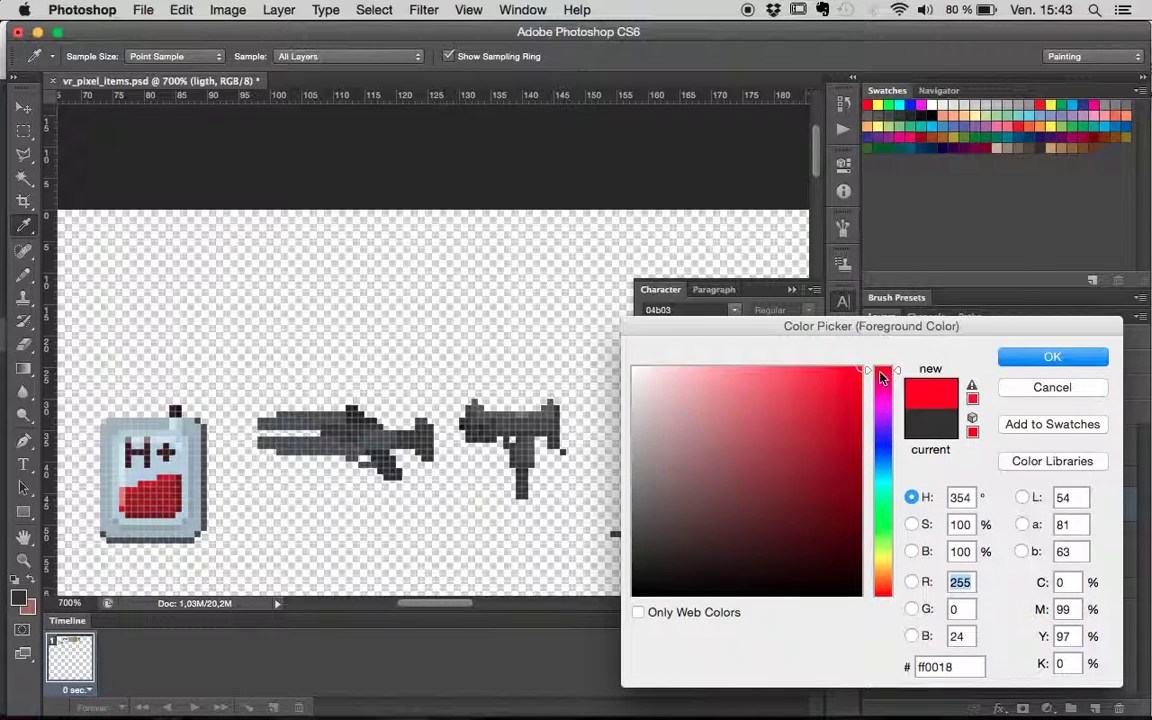
{"action": "left_click", "coordinate": [1044, 356]}
{"action": "key", "text": "b"}
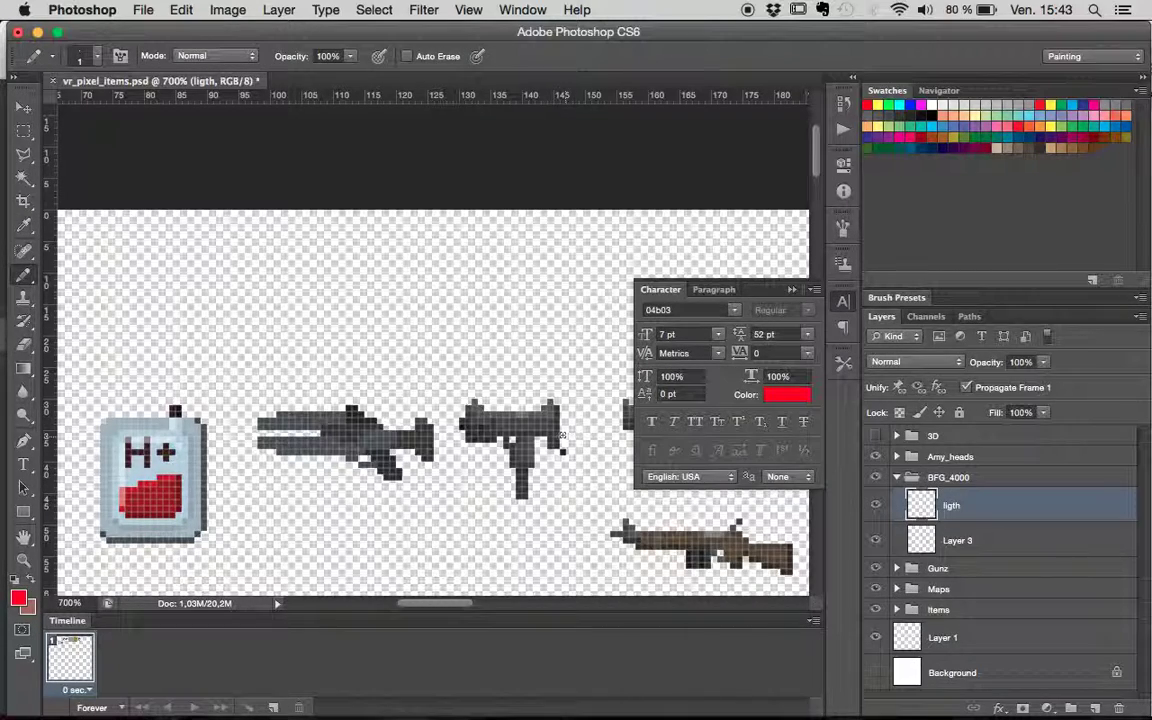
{"action": "left_click", "coordinate": [368, 439]}
- On another new layer, stamp a red circle over the gun's light pixel with a 6 px Pencil
{"action": "left_click", "coordinate": [1096, 708]}
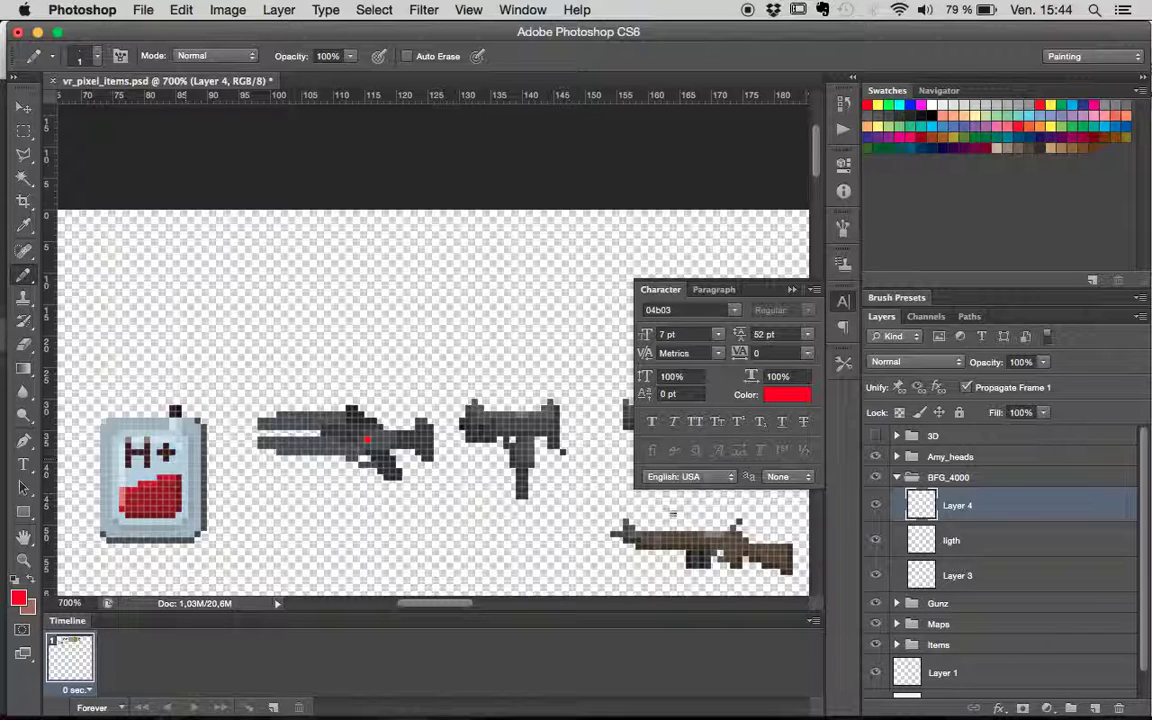
{"action": "left_click", "coordinate": [92, 57]}
{"action": "left_click_drag", "start_coordinate": [36, 110], "coordinate": [43, 110]}
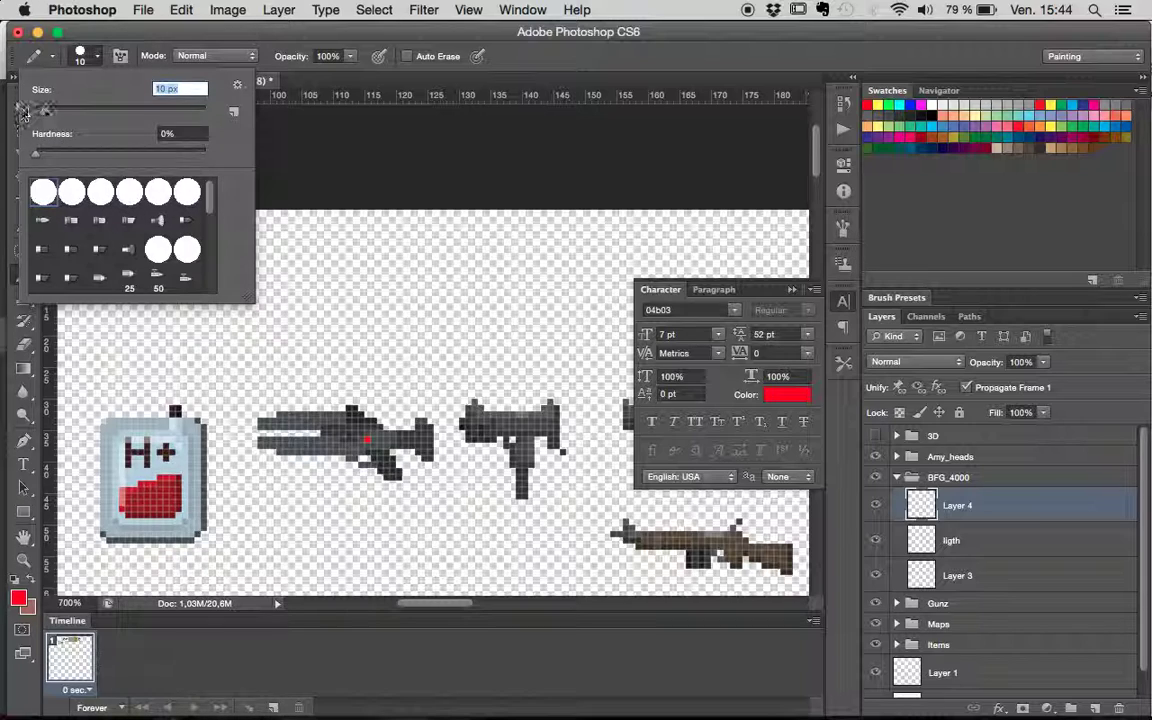
{"action": "left_click_drag", "start_coordinate": [43, 110], "coordinate": [41, 111]}
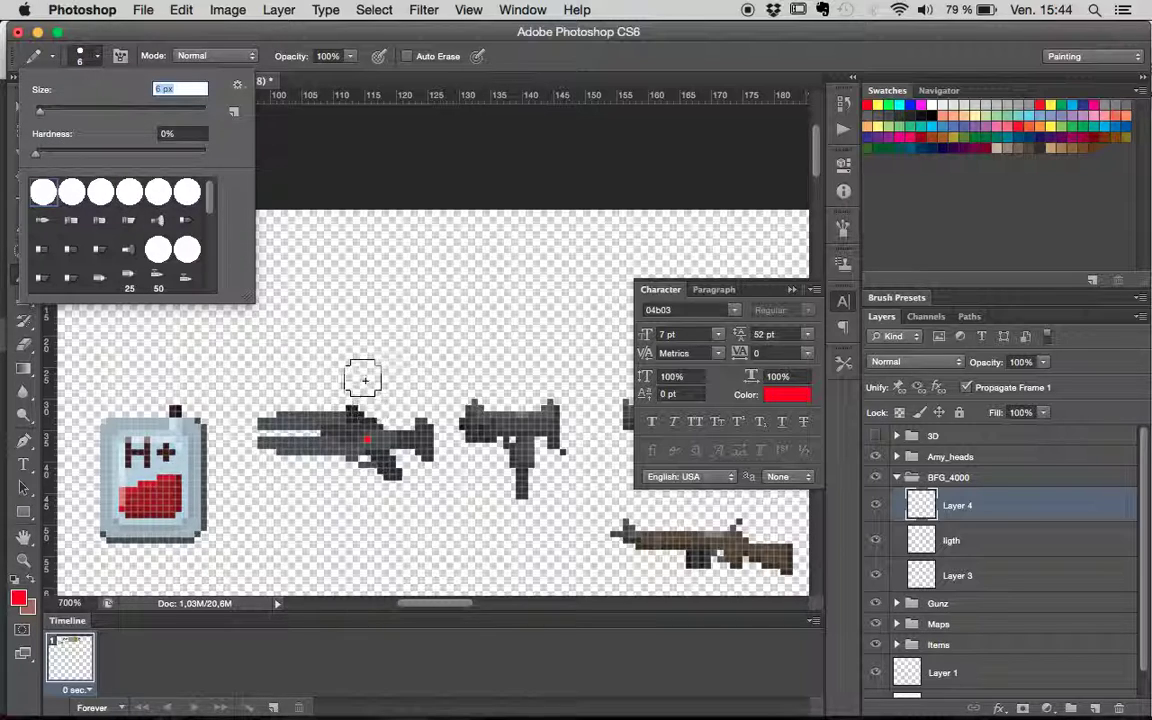
{"action": "left_click", "coordinate": [365, 437]}
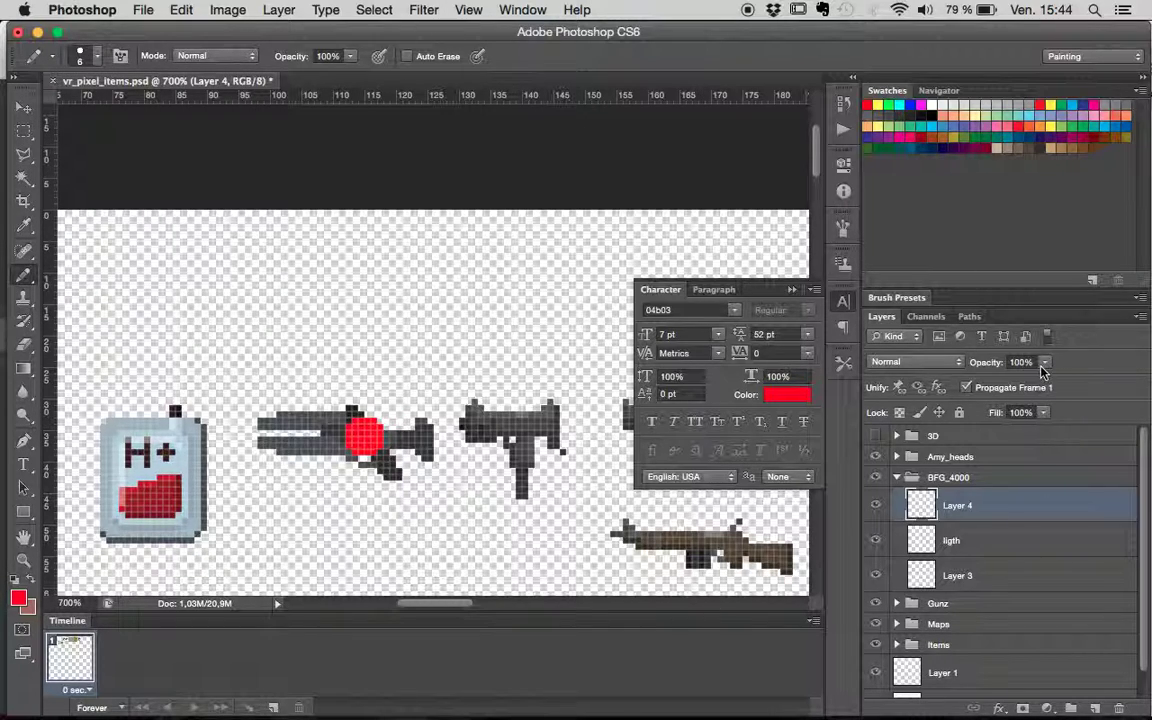
- Lower the red circle layer's opacity to 27% and set its blend mode to Soft Light after trying Screen
{"action": "left_click_drag", "start_coordinate": [1043, 362], "coordinate": [983, 385]}
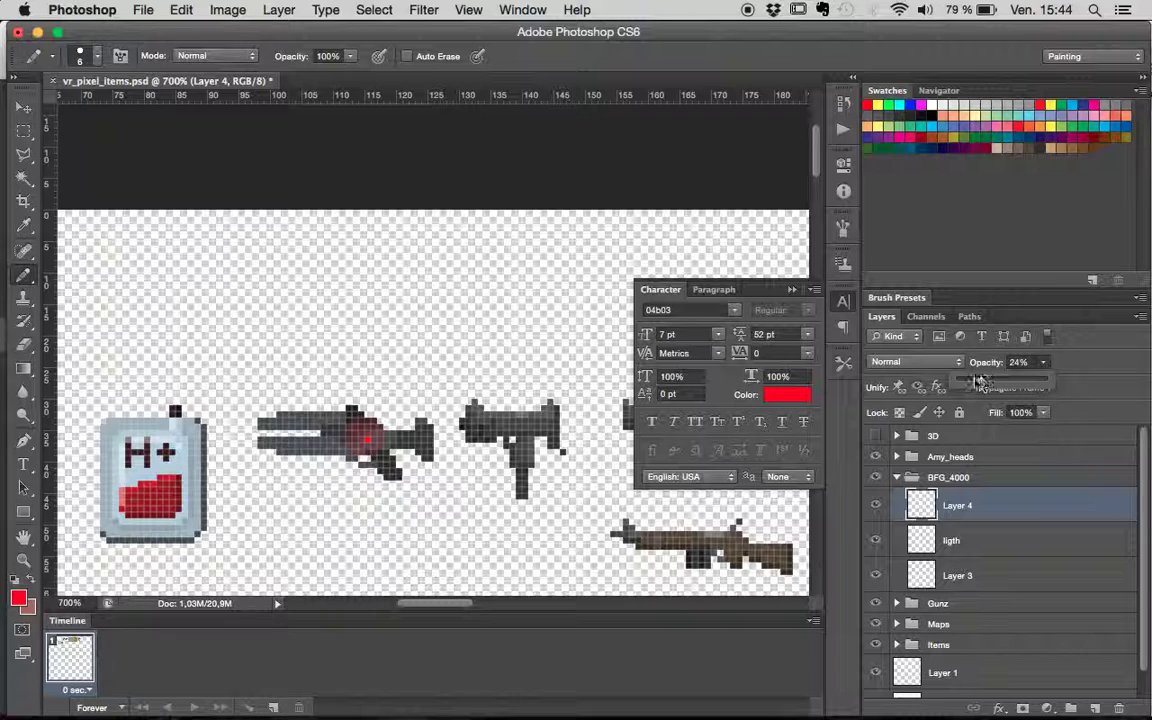
{"action": "left_click", "coordinate": [900, 362]}
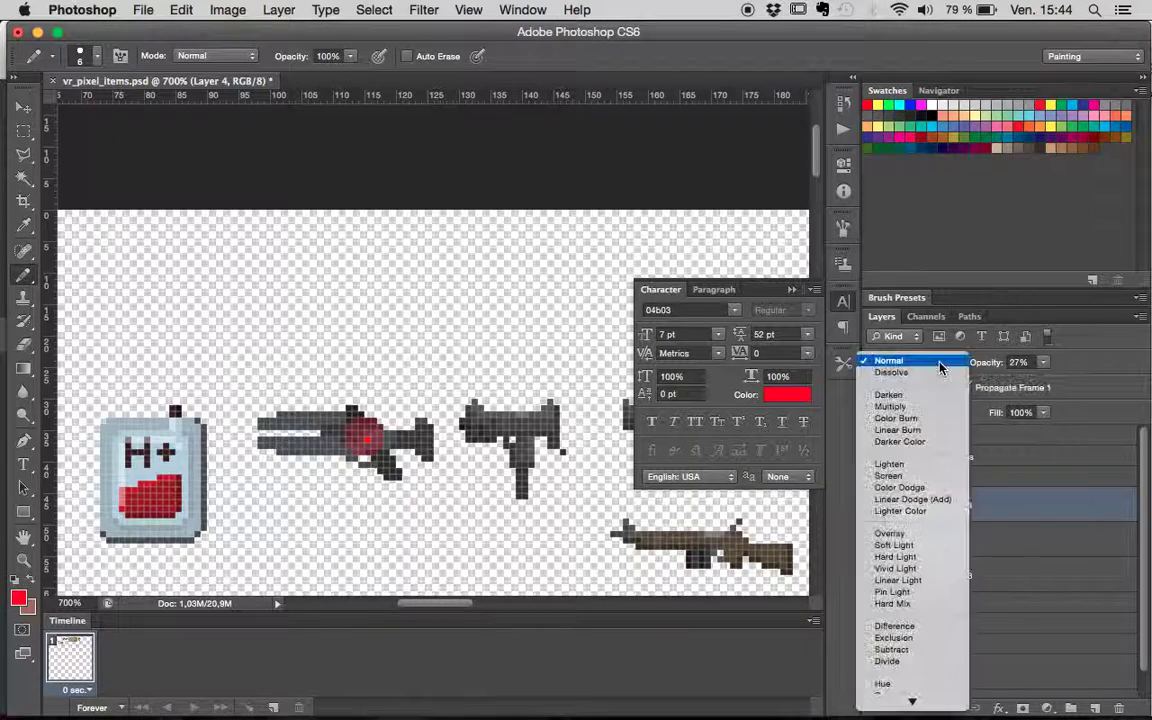
{"action": "left_click", "coordinate": [935, 465]}
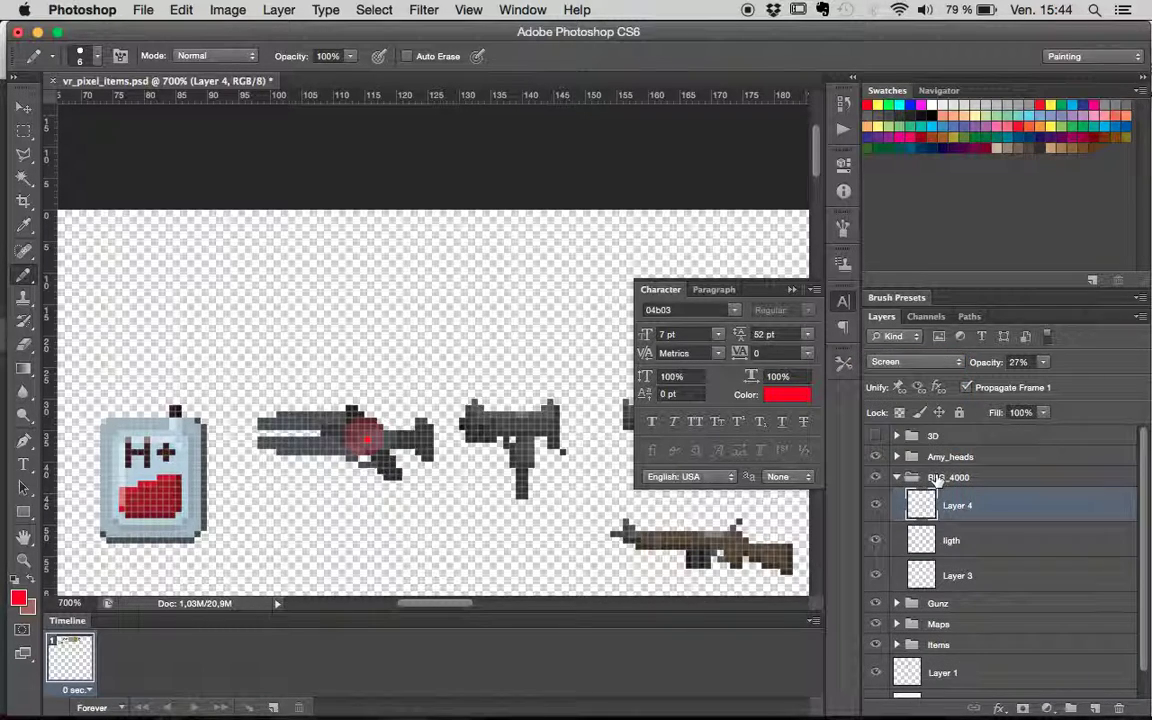
{"action": "left_click", "coordinate": [918, 365]}
{"action": "left_click", "coordinate": [918, 367]}
{"action": "left_click", "coordinate": [918, 365]}
{"action": "left_click", "coordinate": [916, 420]}
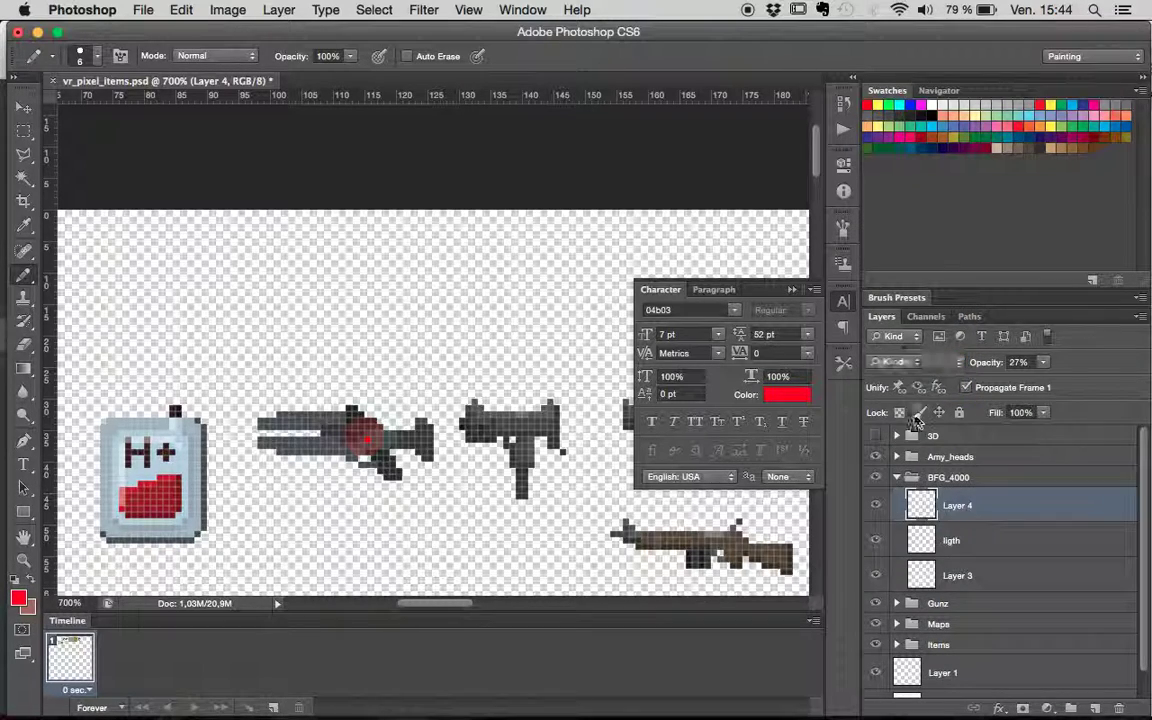
- Try the Hard Light, Vivid Light and Pin Light blend modes on the red circle layer, then return it to Soft Light
{"action": "left_click", "coordinate": [916, 364]}
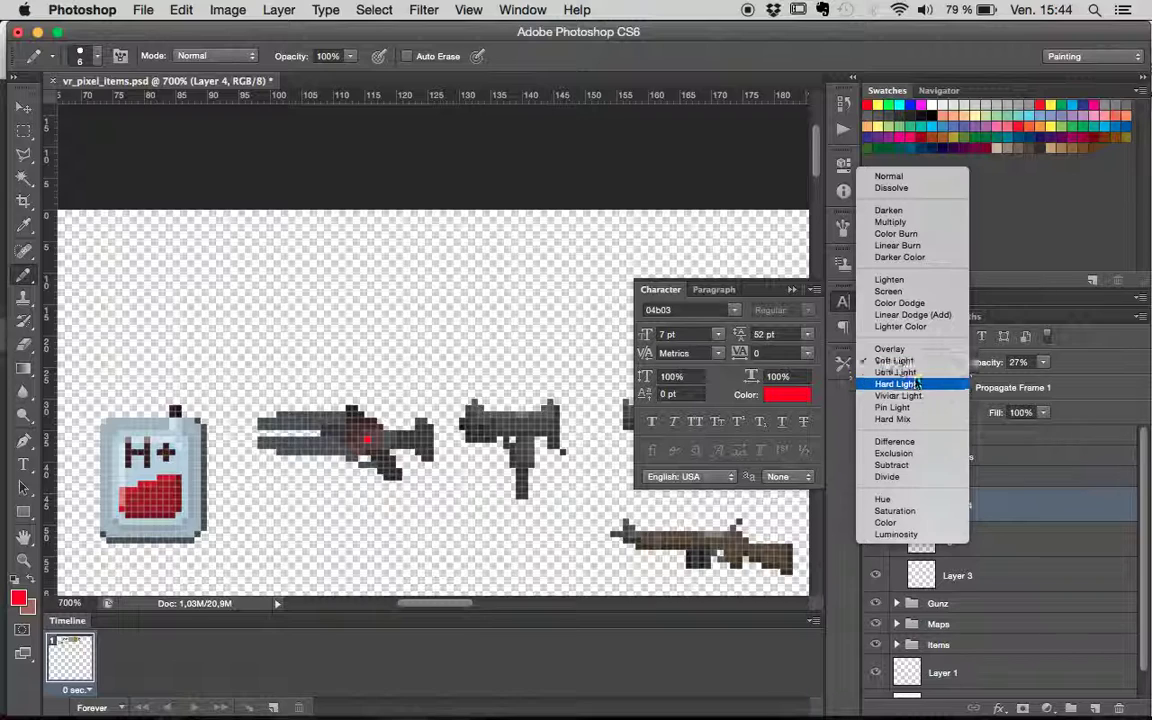
{"action": "left_click", "coordinate": [916, 383]}
{"action": "left_click", "coordinate": [920, 366]}
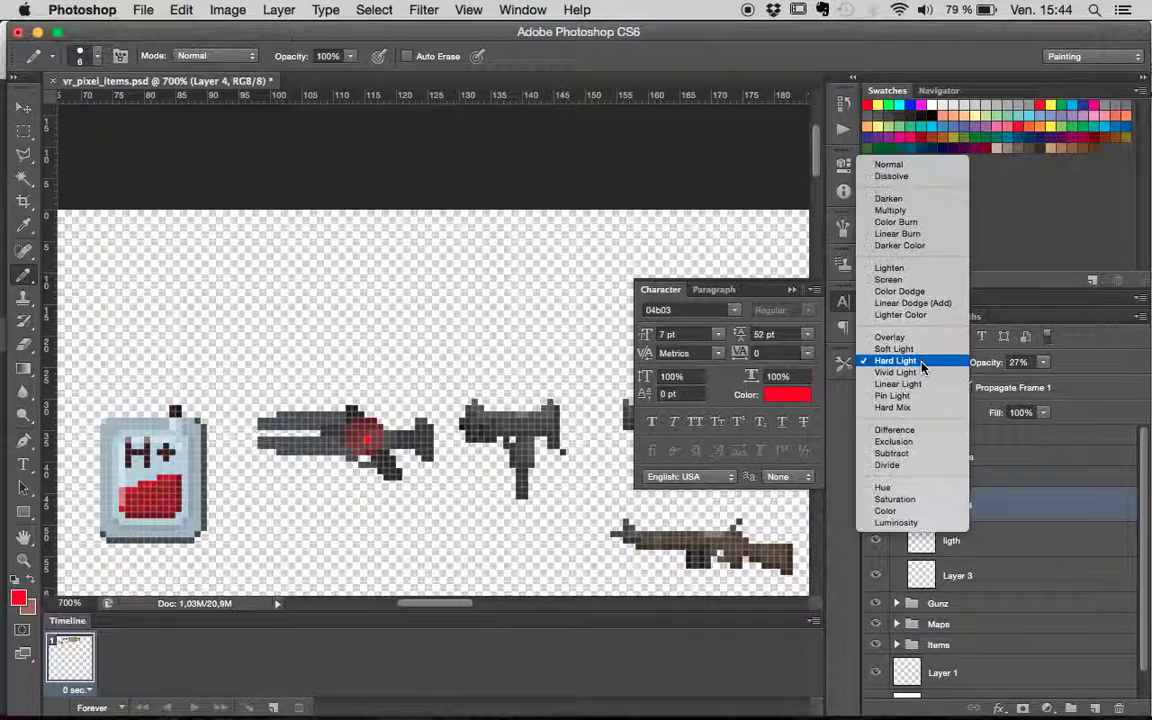
{"action": "left_click", "coordinate": [920, 372]}
{"action": "left_click", "coordinate": [921, 374]}
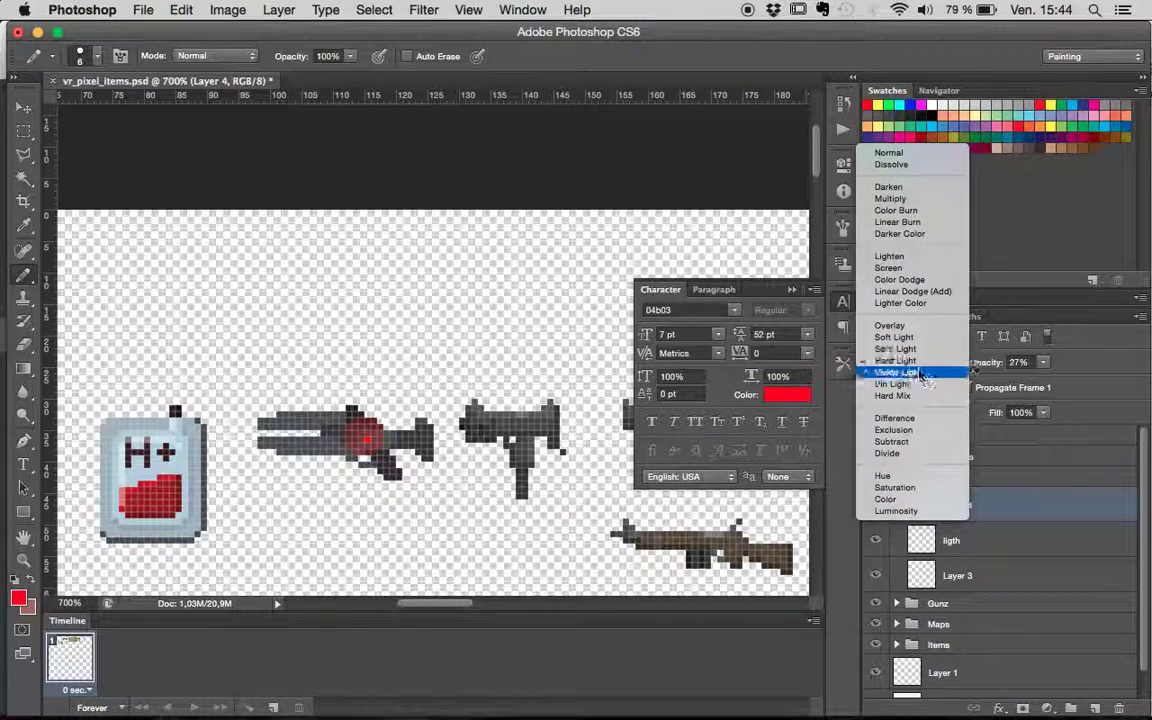
{"action": "left_click", "coordinate": [918, 384]}
{"action": "left_click", "coordinate": [917, 373]}
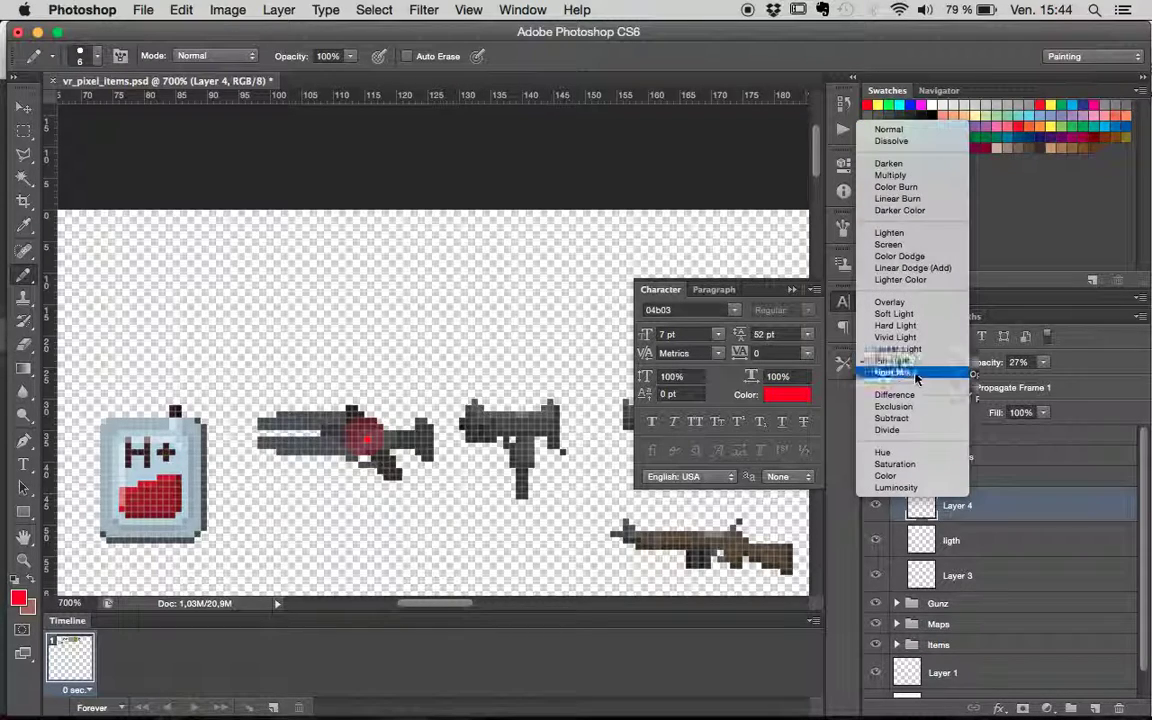
{"action": "left_click", "coordinate": [906, 315]}
- Raise the red circle layer's opacity to 43% to strengthen the glow
{"action": "left_click", "coordinate": [1043, 364]}
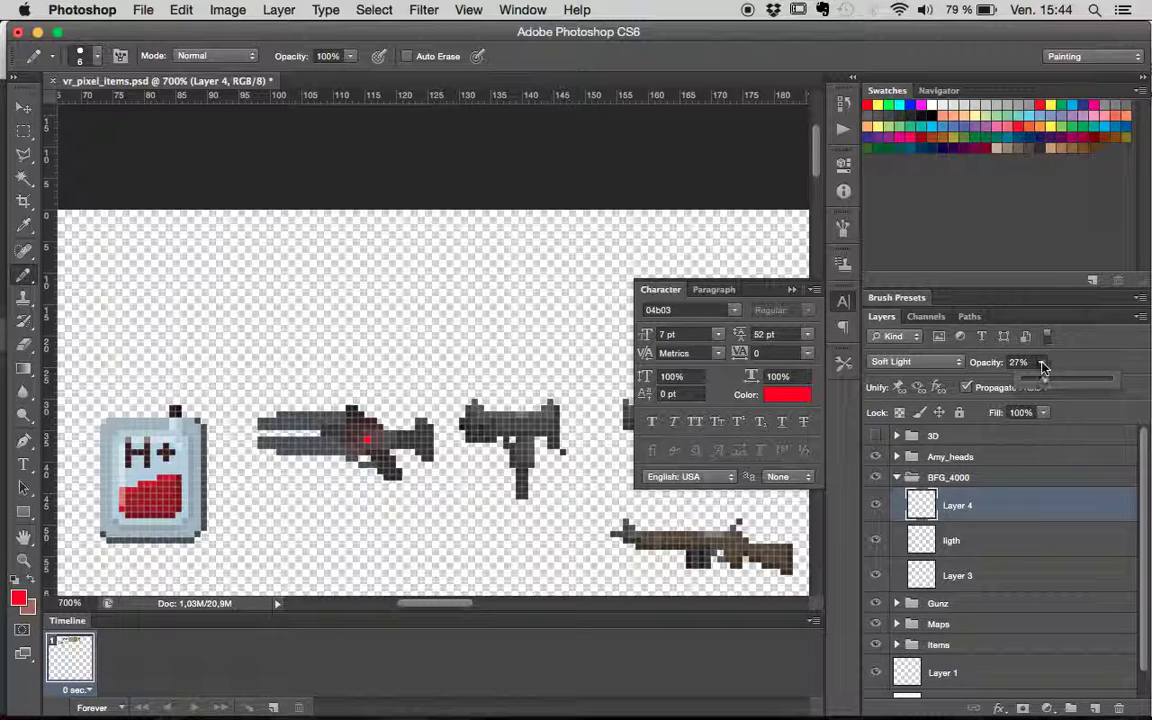
{"action": "left_click_drag", "start_coordinate": [1059, 383], "coordinate": [1063, 390]}
{"action": "key", "text": "super+minus"}
{"action": "key", "text": "super+minus"}
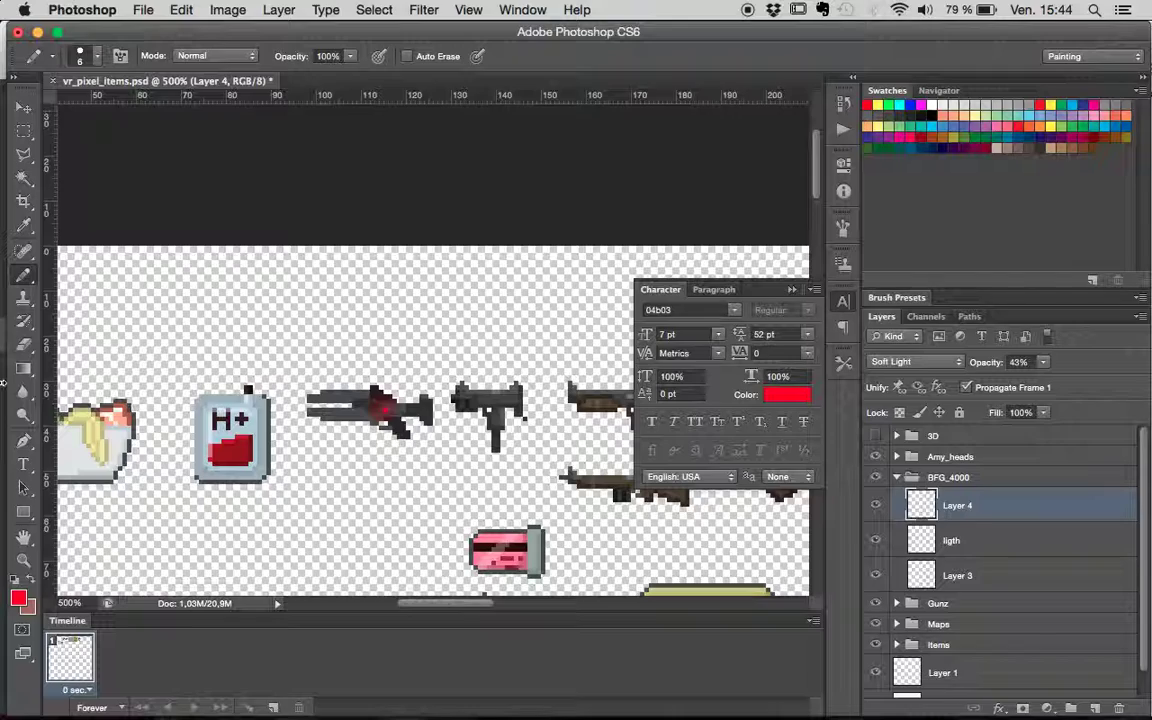
- On the ligth layer, add a pink #f3808b pixel just left of the gun's red light with a 1 px Pencil
{"action": "key", "text": "super+plus"}
{"action": "key", "text": "super+plus"}
{"action": "key", "text": "super+plus"}
{"action": "key", "text": "super+plus"}
{"action": "key", "text": "super+plus"}
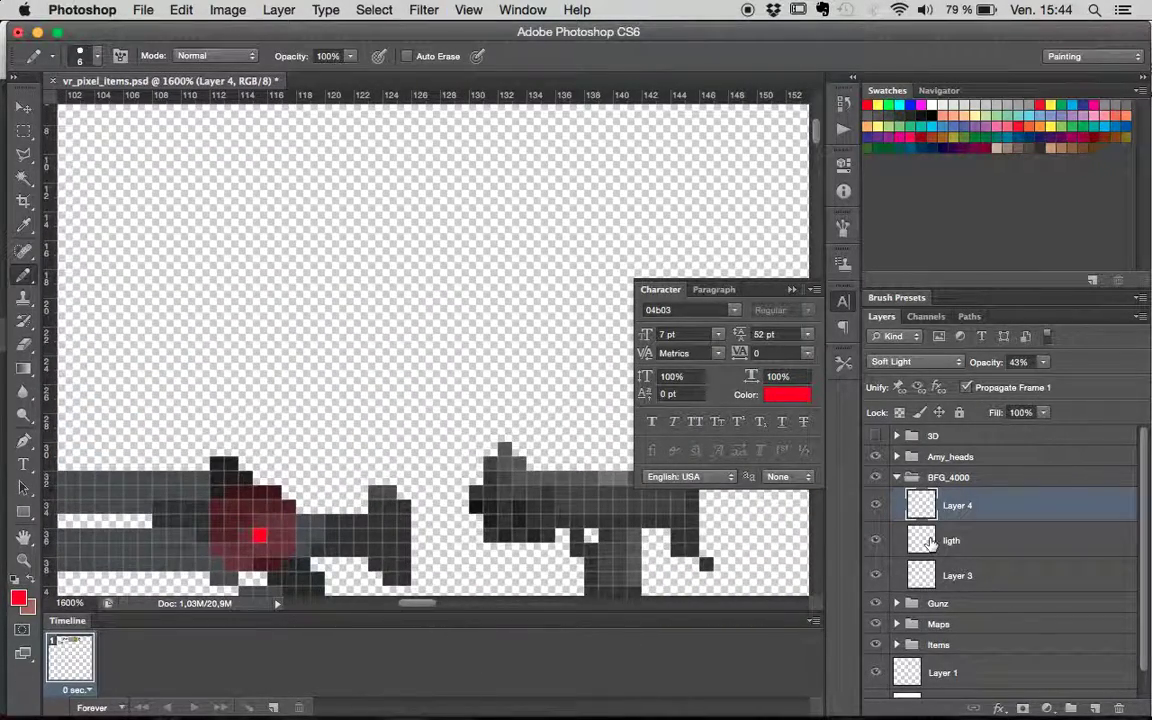
{"action": "key", "text": "alt+bracketleft"}
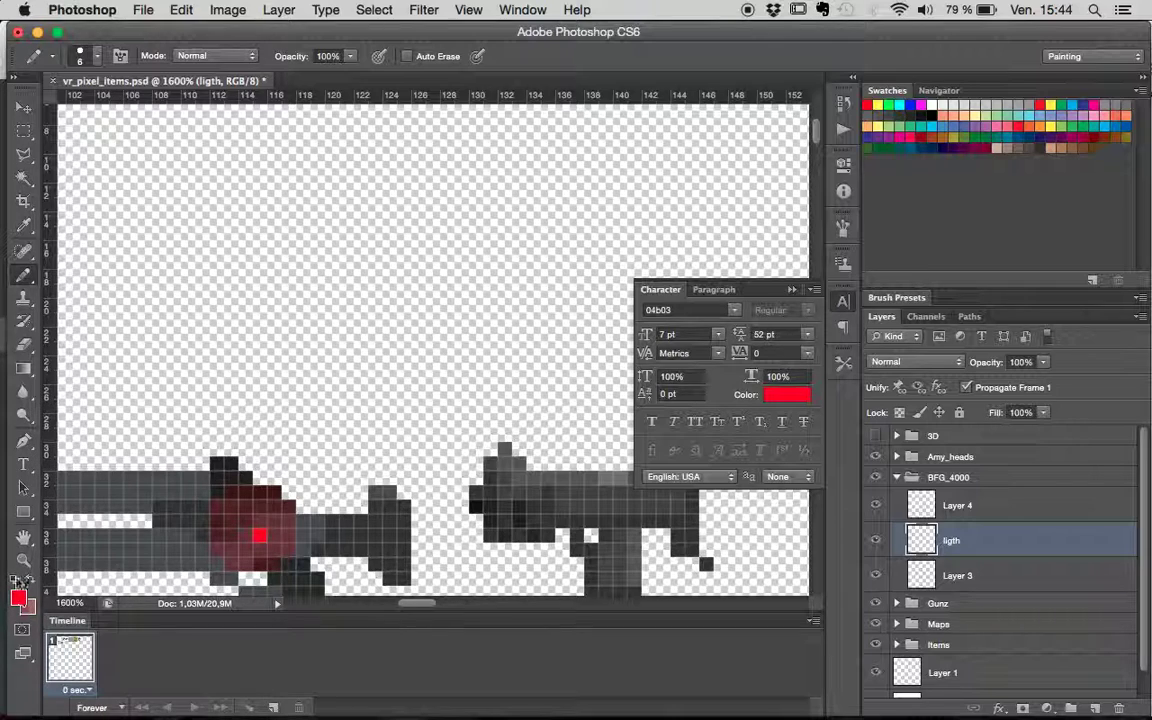
{"action": "left_click", "coordinate": [100, 56]}
{"action": "left_click_drag", "start_coordinate": [66, 110], "coordinate": [36, 110]}
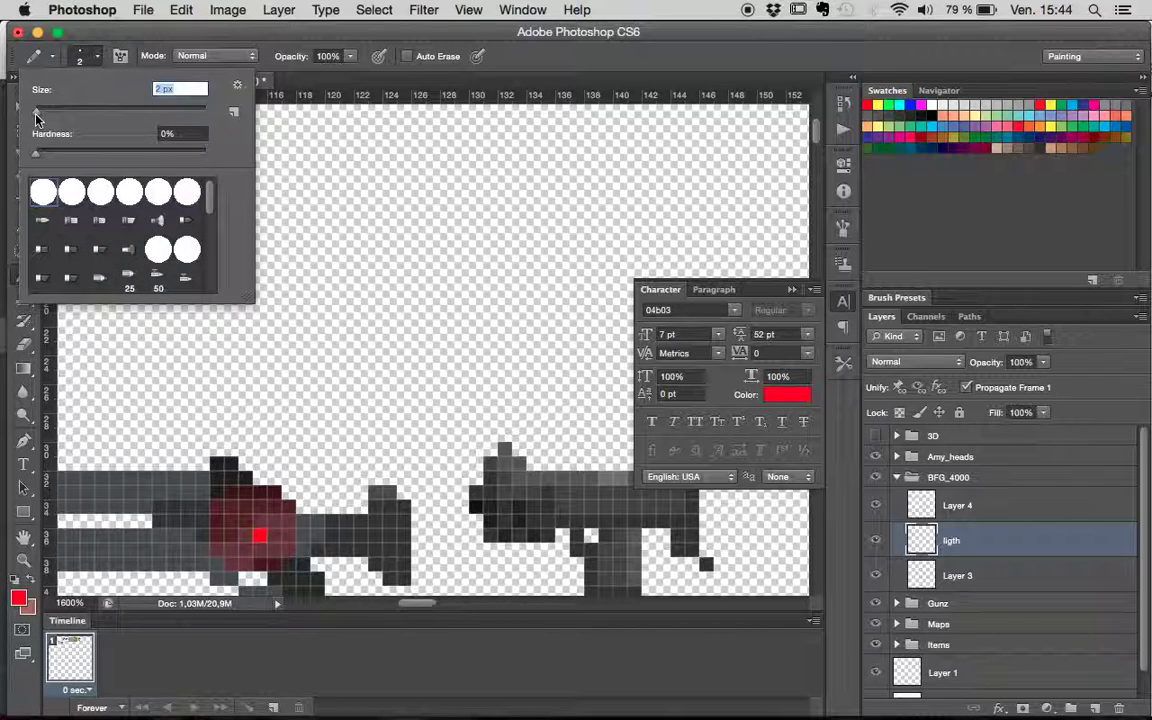
{"action": "left_click", "coordinate": [18, 598]}
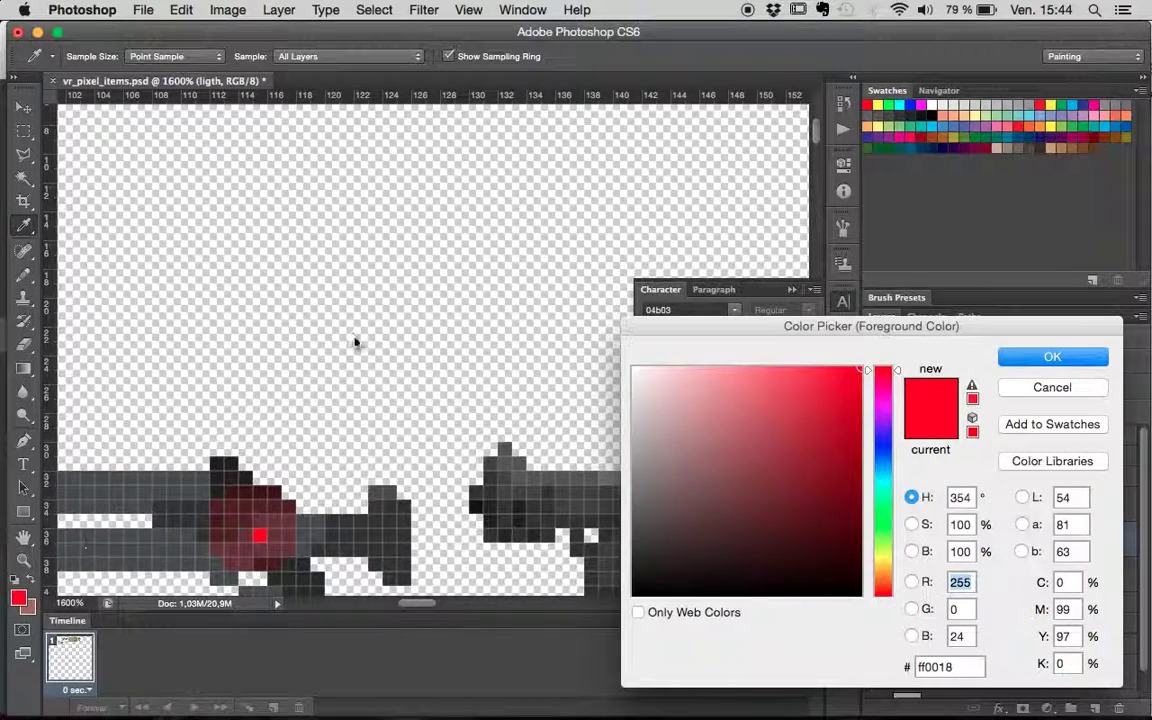
{"action": "mouse_move", "coordinate": [692, 438]}
{"action": "left_mouse_down"}
{"action": "mouse_move", "coordinate": [718, 362]}
{"action": "mouse_move", "coordinate": [740, 378]}
{"action": "left_mouse_up"}
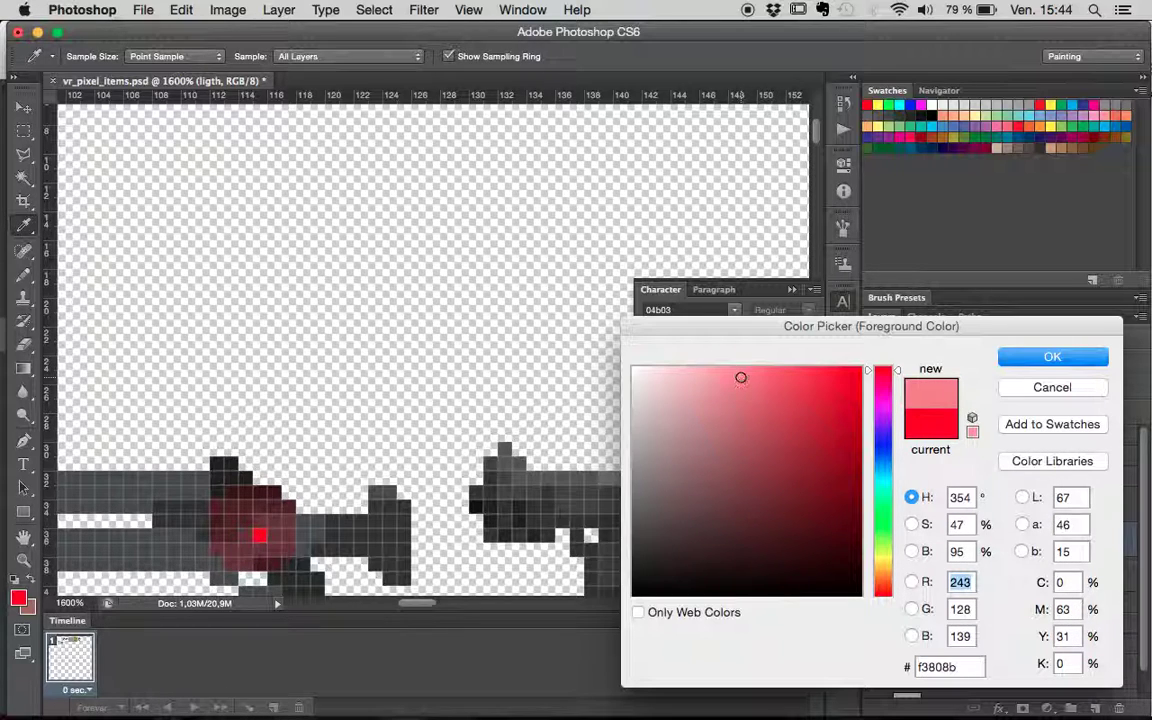
{"action": "left_click", "coordinate": [1018, 360]}
{"action": "left_click", "coordinate": [246, 536]}
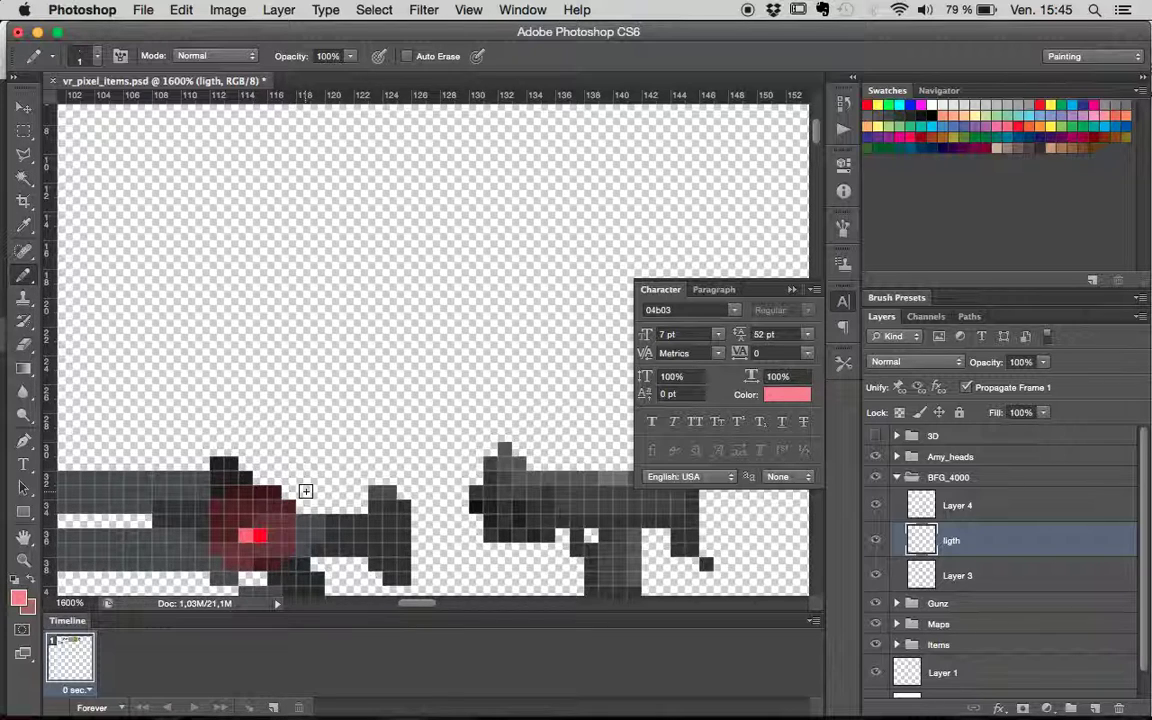
- Add a red Color Overlay effect at 100% opacity to Layer 4, the gun's red glow circle
{"action": "key", "text": "super+minus"}
{"action": "key", "text": "super+minus"}
{"action": "key", "text": "super+minus"}
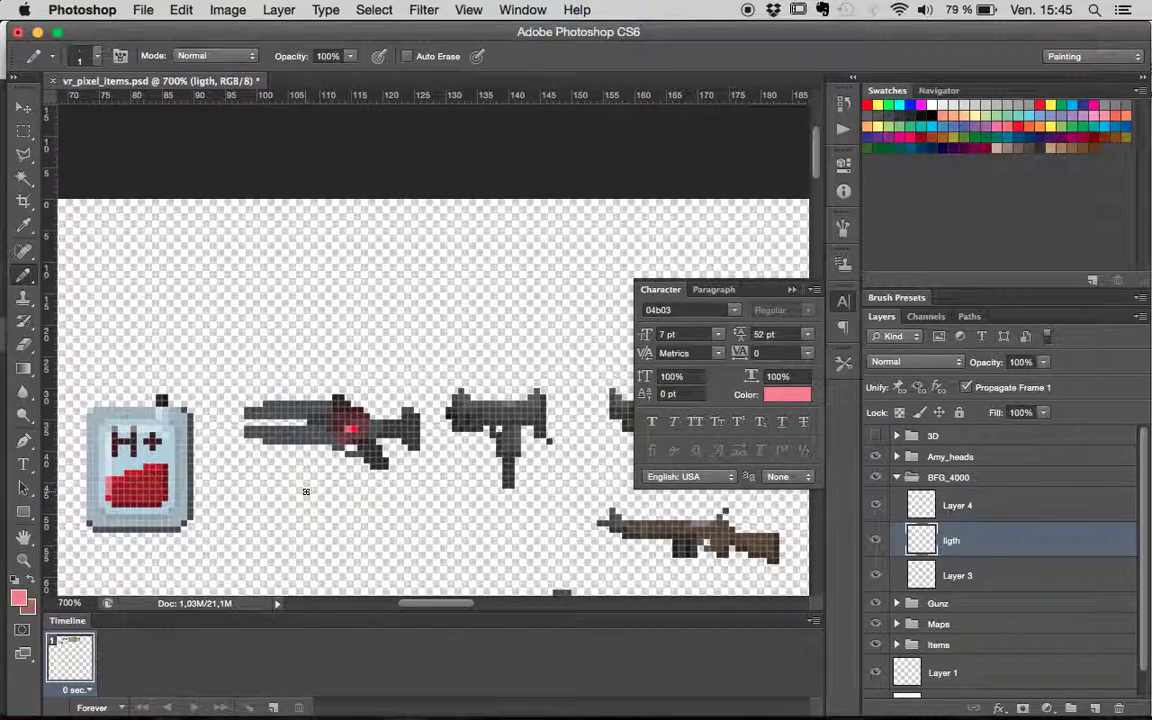
{"action": "left_click", "coordinate": [925, 503]}
{"action": "left_click", "coordinate": [1001, 706]}
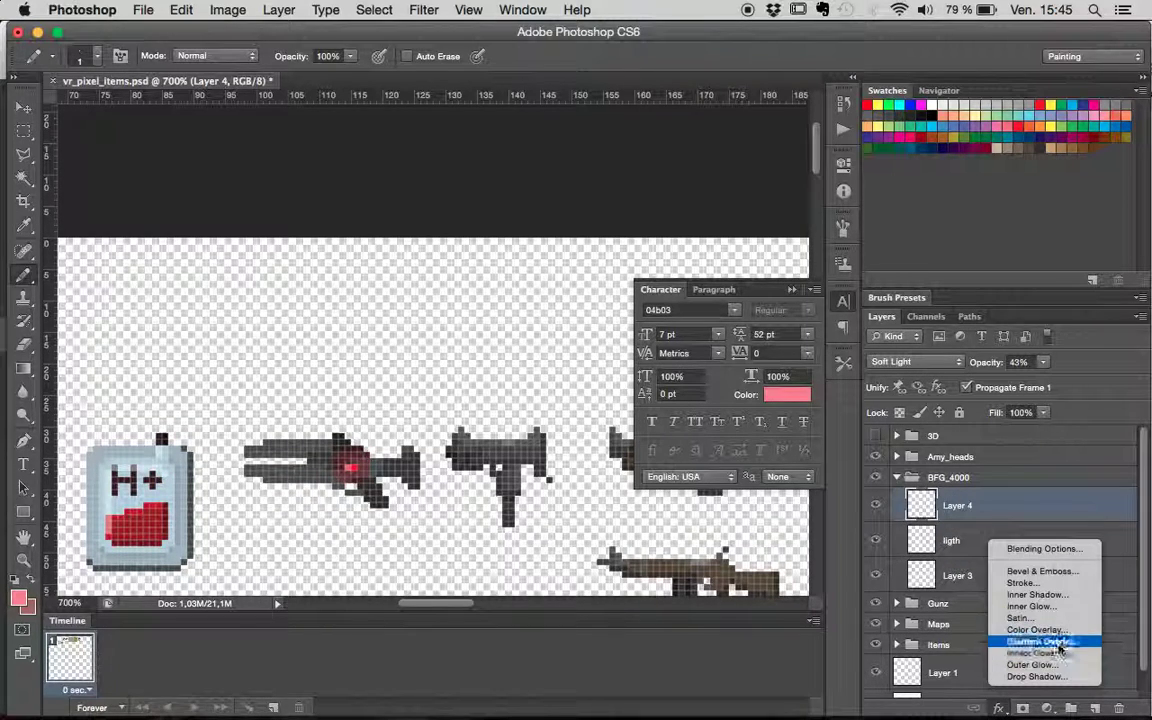
{"action": "left_click", "coordinate": [1035, 622]}
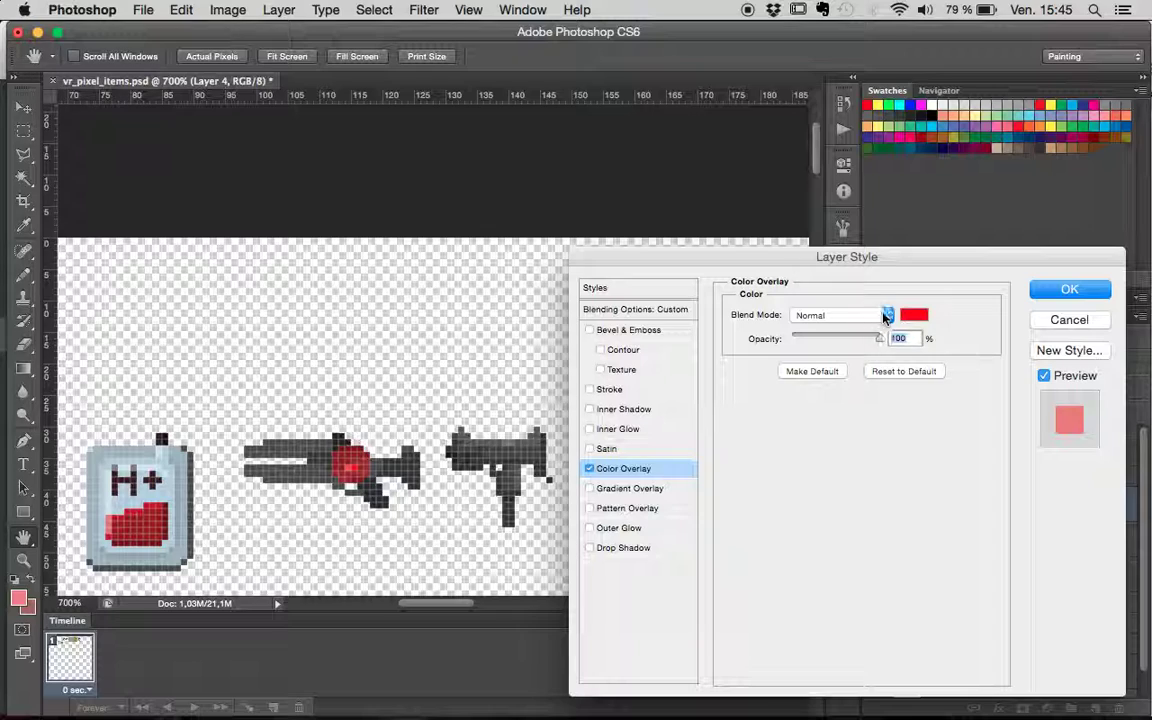
{"action": "mouse_move", "coordinate": [877, 338]}
{"action": "left_mouse_down"}
{"action": "mouse_move", "coordinate": [830, 338]}
{"action": "mouse_move", "coordinate": [857, 338]}
{"action": "left_mouse_up"}
- Try Screen, Color Dodge, Lighten and Color Burn for the Color Overlay, then apply it with the Multiply blend mode
{"action": "left_click", "coordinate": [887, 315]}
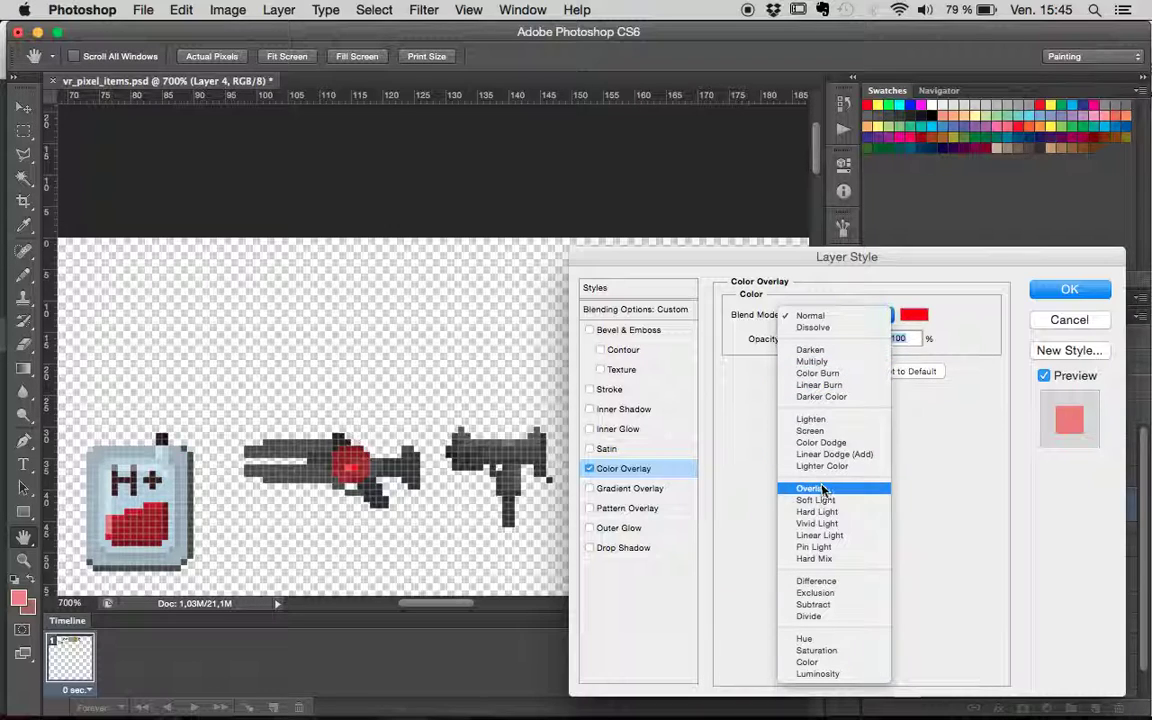
{"action": "left_click", "coordinate": [837, 431]}
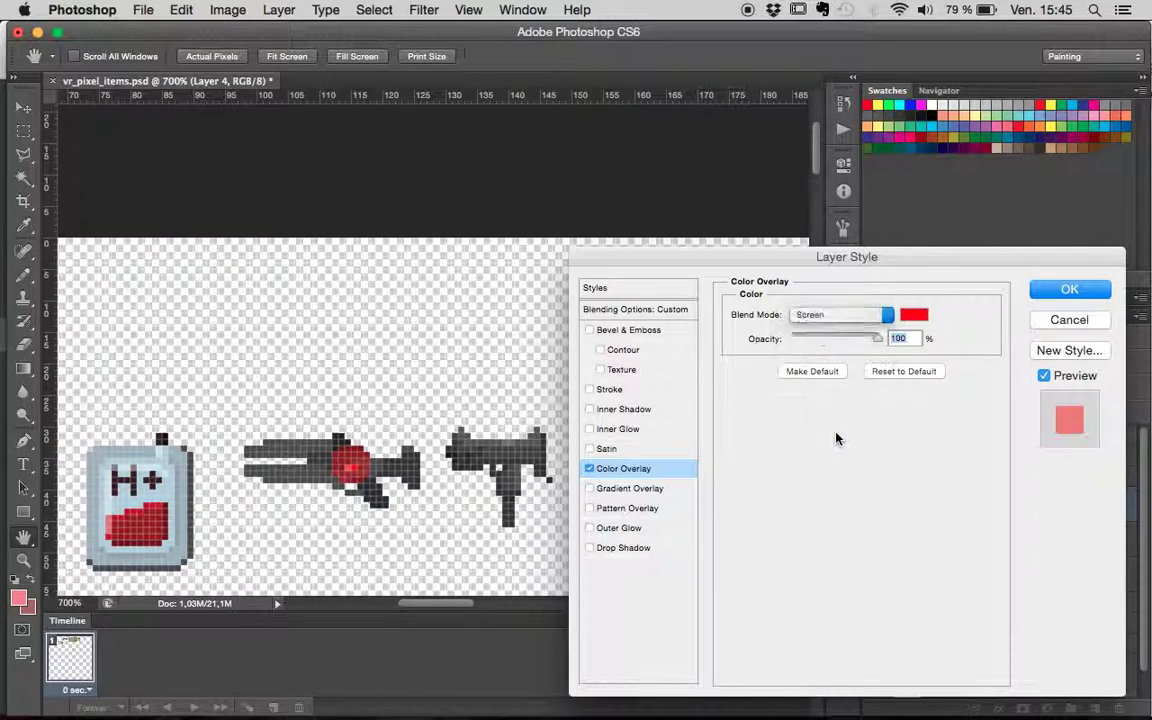
{"action": "left_click", "coordinate": [838, 316]}
{"action": "left_click", "coordinate": [845, 327]}
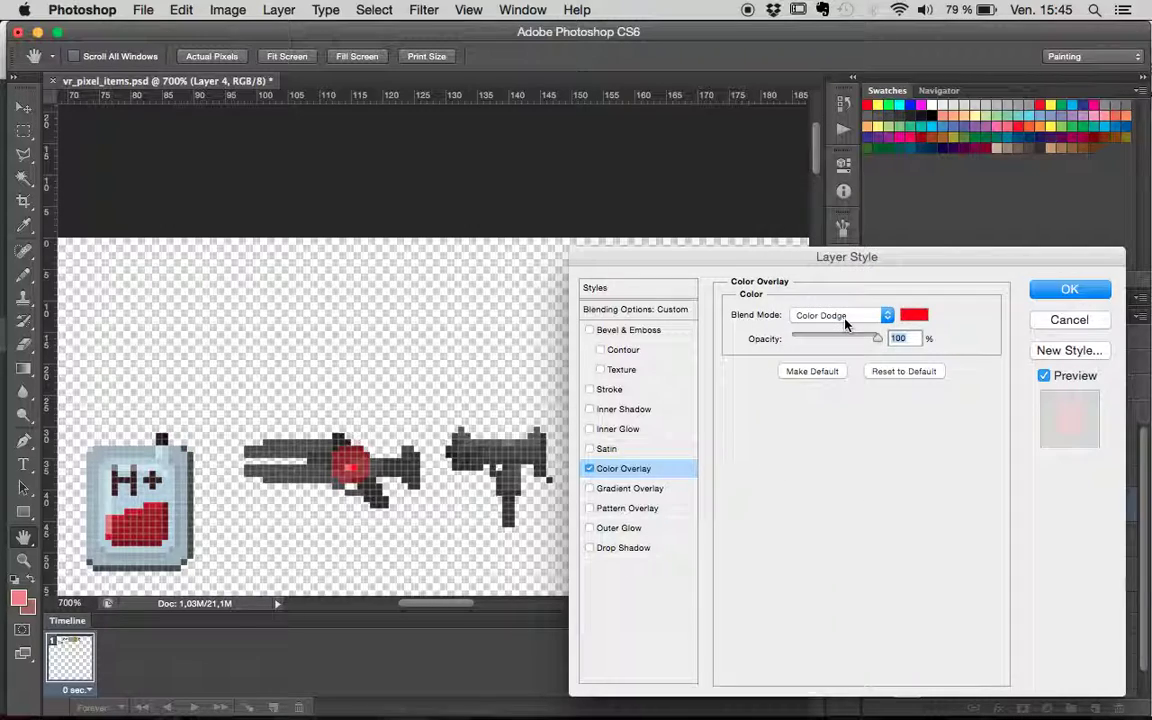
{"action": "left_click", "coordinate": [845, 318]}
{"action": "left_click", "coordinate": [836, 306]}
{"action": "left_click", "coordinate": [866, 318]}
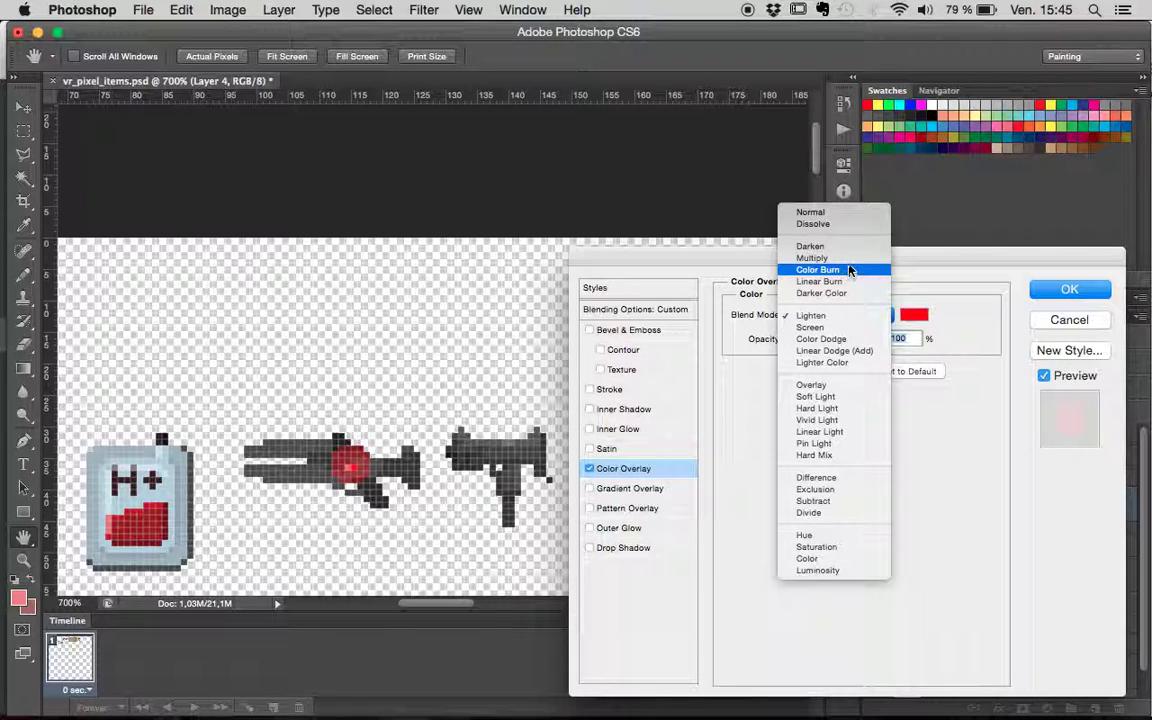
{"action": "left_click", "coordinate": [849, 270]}
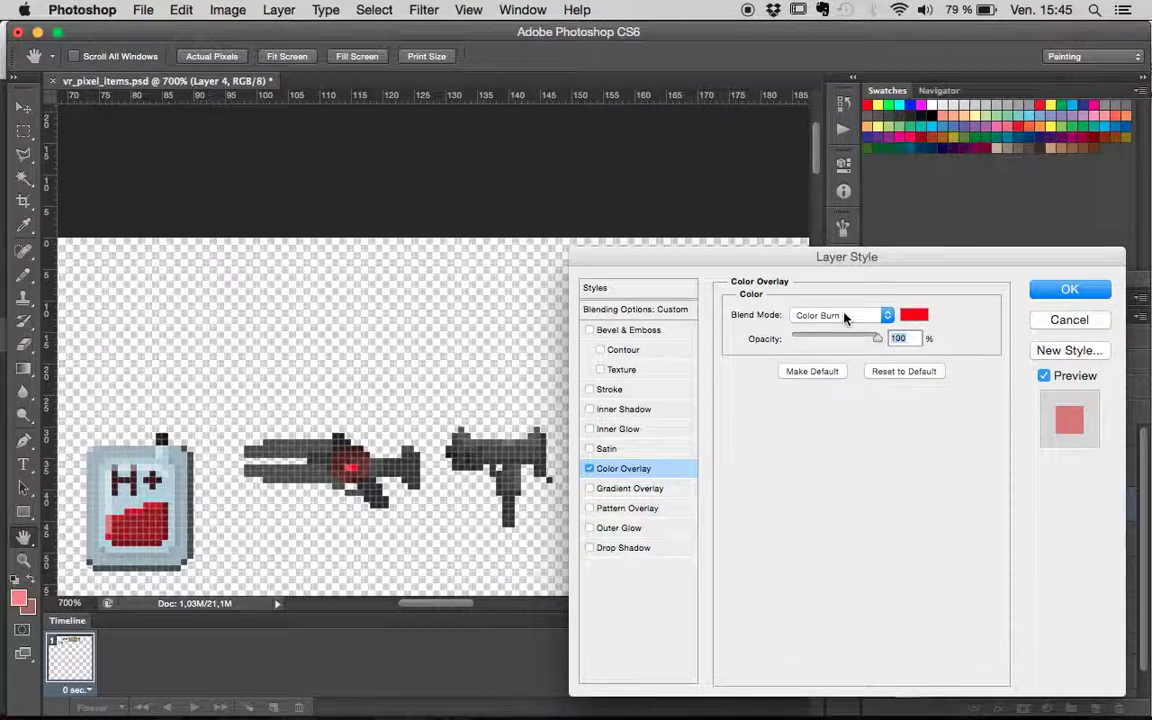
{"action": "left_click", "coordinate": [843, 316]}
{"action": "left_click", "coordinate": [833, 303]}
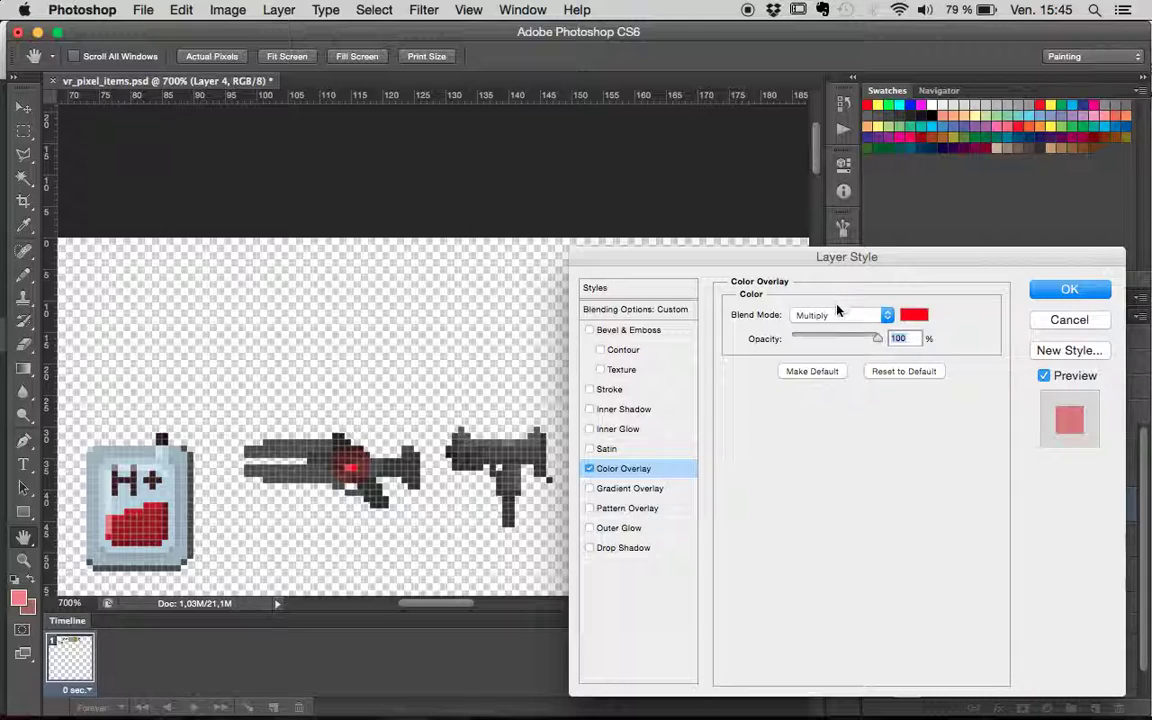
{"action": "left_click", "coordinate": [1069, 289]}
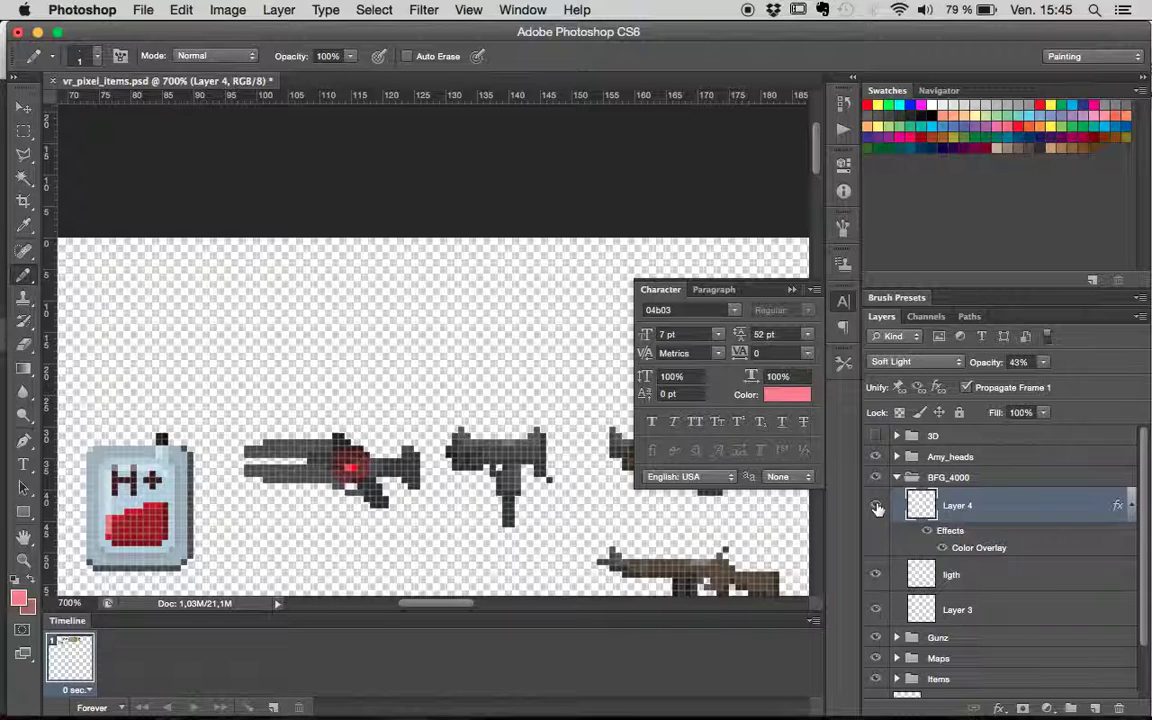
- Lower Layer 4's opacity to 22% to soften the red glow
{"action": "left_click", "coordinate": [1043, 362]}
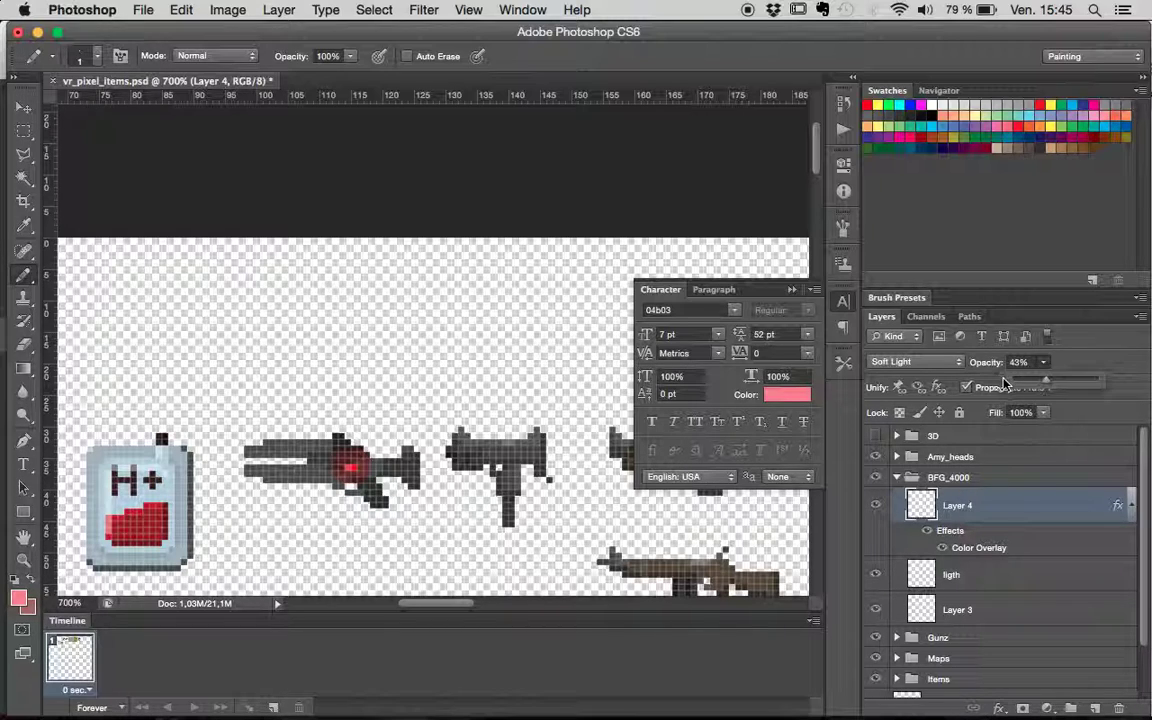
{"action": "left_click_drag", "start_coordinate": [1020, 387], "coordinate": [1028, 387]}
{"action": "key", "text": "super+minus"}
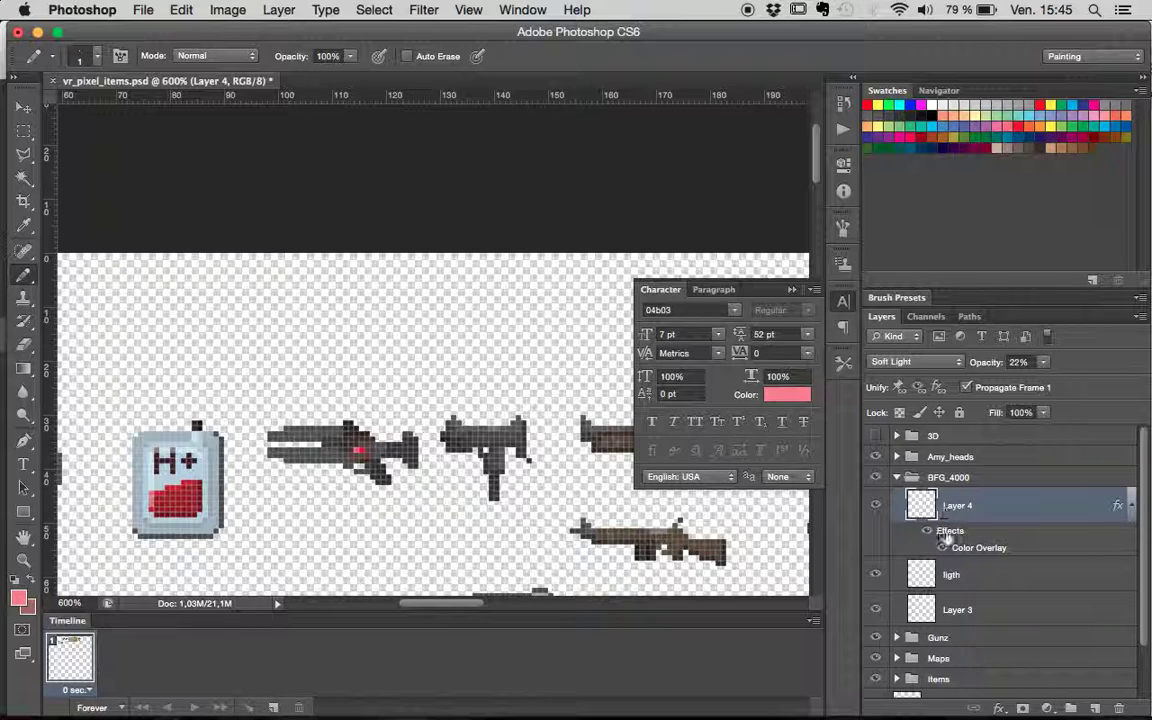
- Create a new layer above Layer 4 in the BFG_4000 group and name it shadow
{"action": "left_click", "coordinate": [1095, 709]}
{"action": "double_click", "coordinate": [958, 505]}
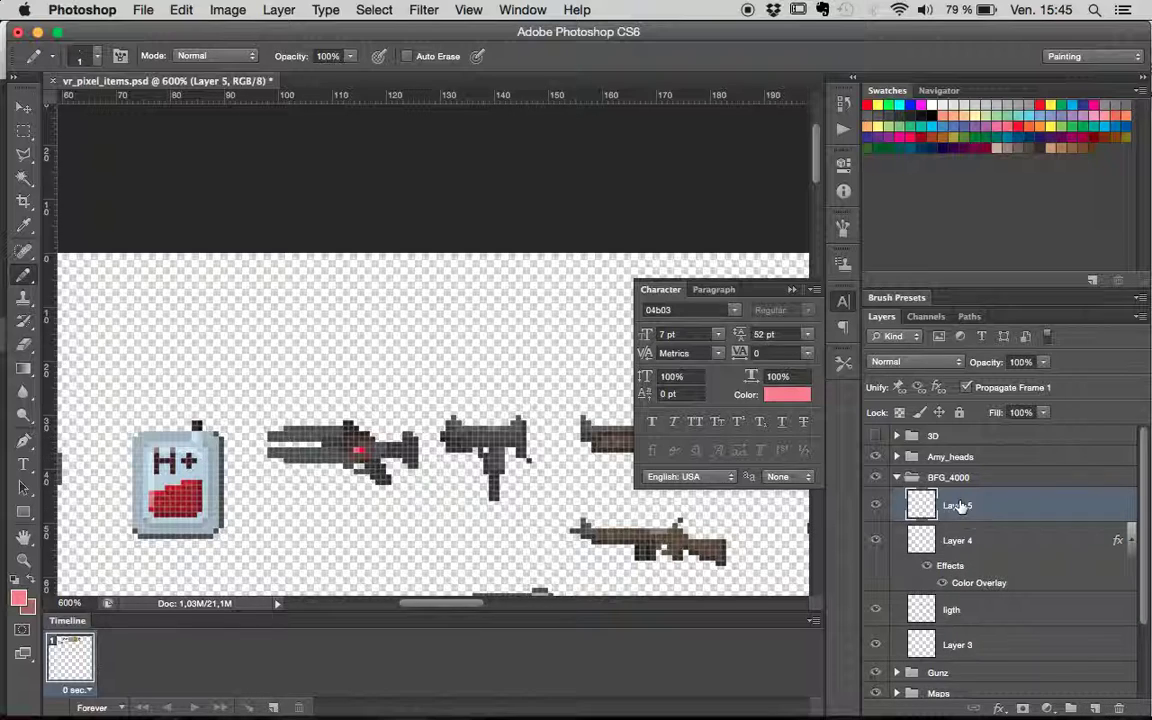
{"action": "type", "text": "g"}
{"action": "key", "text": "Return"}
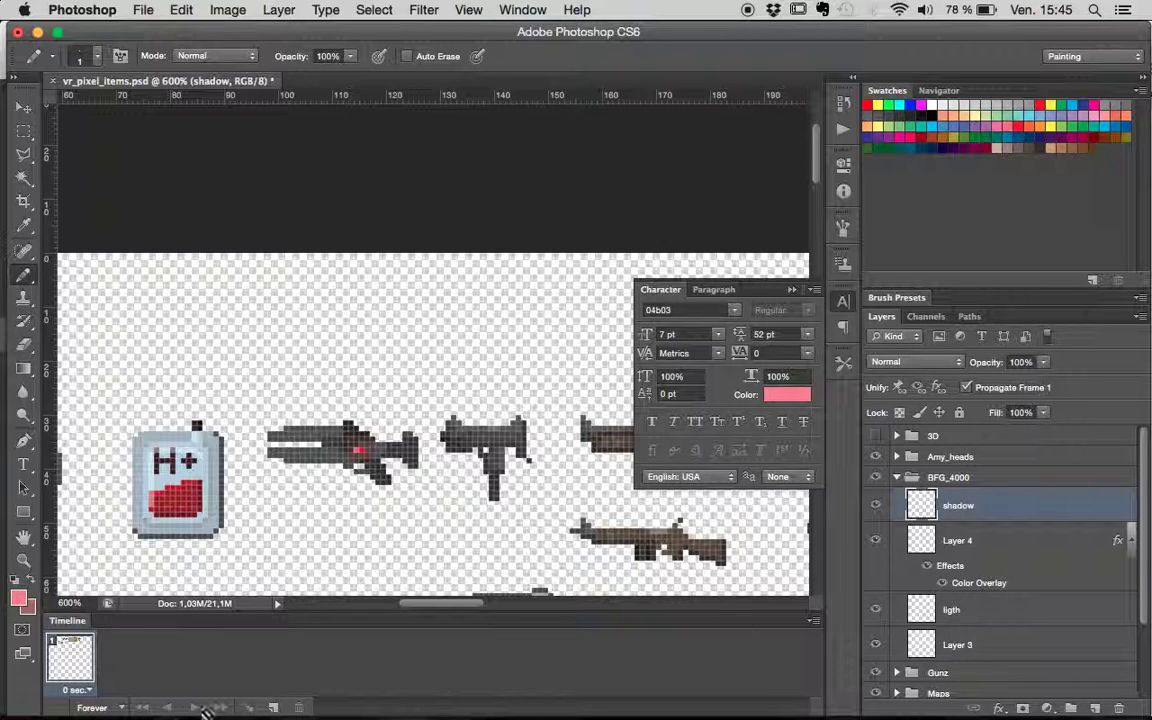
- Set the foreground color to black #000000 and pencil 1 px shading along the gun's barrels, body and grip on the shadow layer
{"action": "left_click", "coordinate": [18, 598]}
{"action": "left_click_drag", "start_coordinate": [740, 378], "coordinate": [632, 596]}
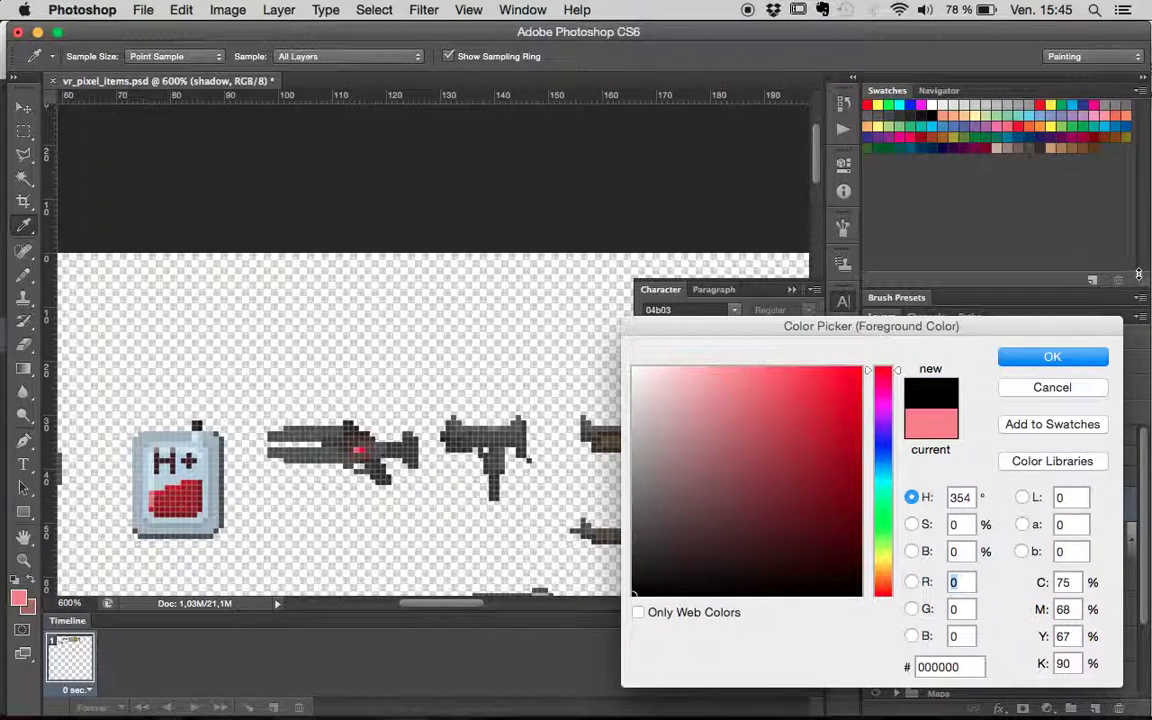
{"action": "left_click", "coordinate": [1086, 355]}
{"action": "key", "text": "b"}
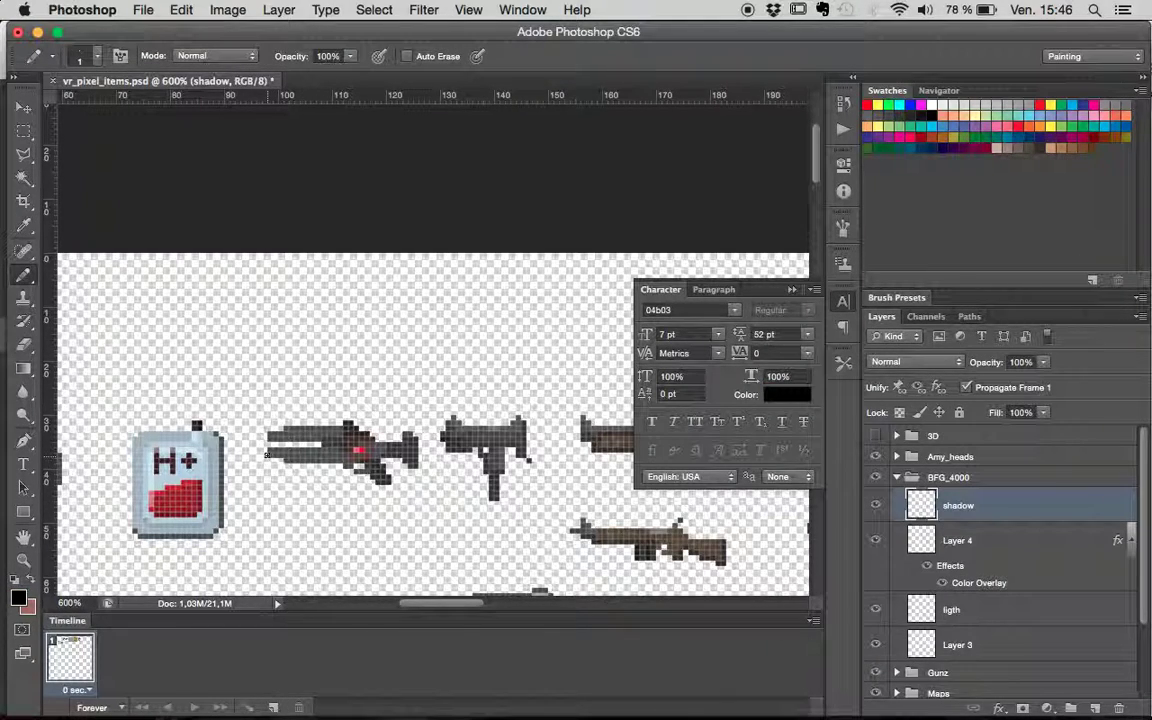
{"action": "left_click_drag", "start_coordinate": [297, 460], "coordinate": [324, 460]}
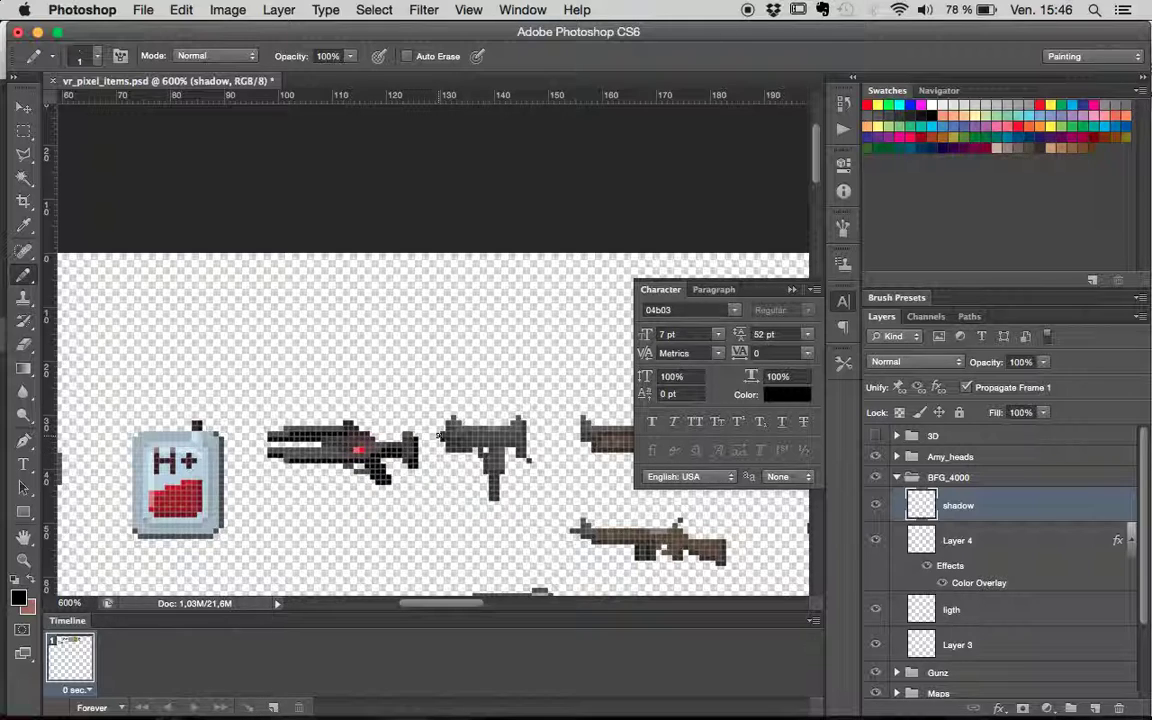
- Lower the shadow layer's opacity so the black shading blends into the gun
{"action": "key", "text": "super+minus"}
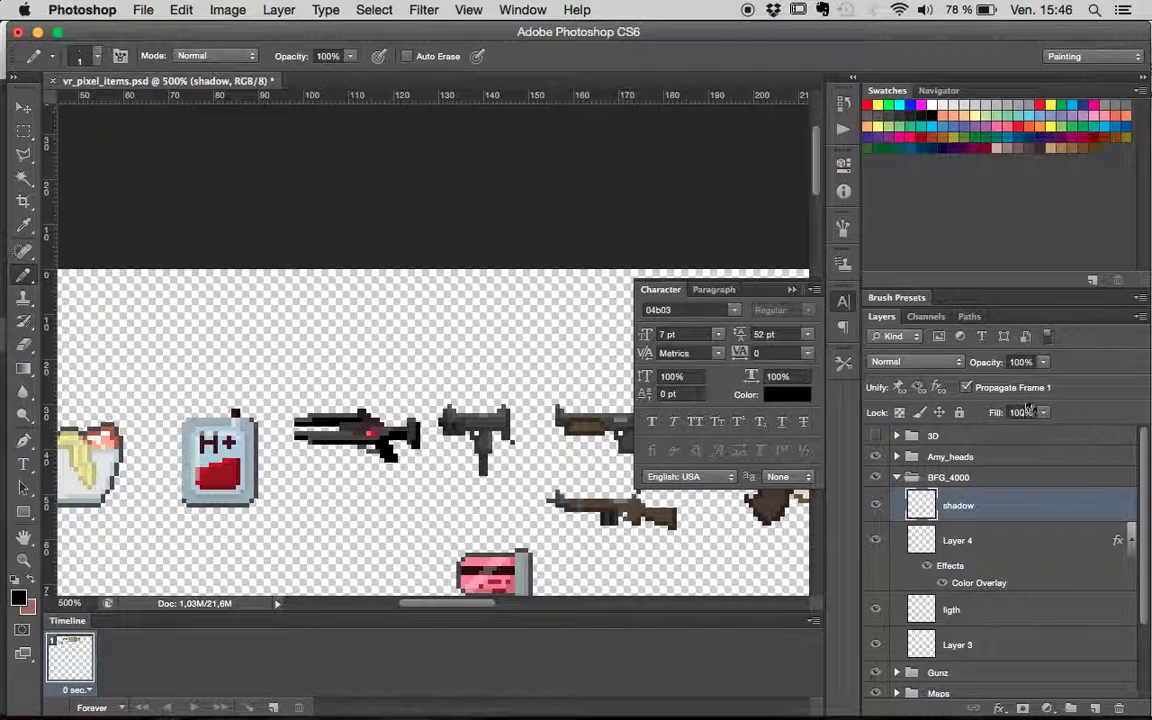
{"action": "left_click_drag", "start_coordinate": [1043, 362], "coordinate": [1010, 382]}
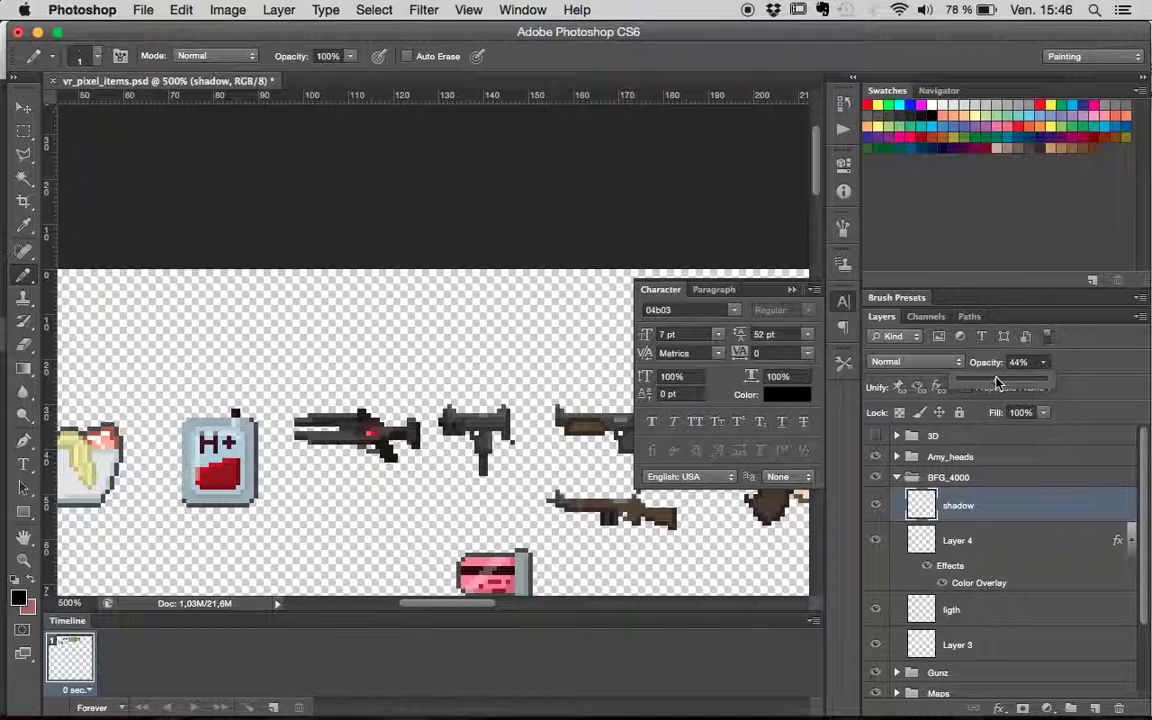
{"action": "left_click_drag", "start_coordinate": [990, 381], "coordinate": [985, 381]}
- Create a new layer above shadow and name it green_matter
{"action": "left_click", "coordinate": [1094, 706]}
{"action": "double_click", "coordinate": [960, 505]}
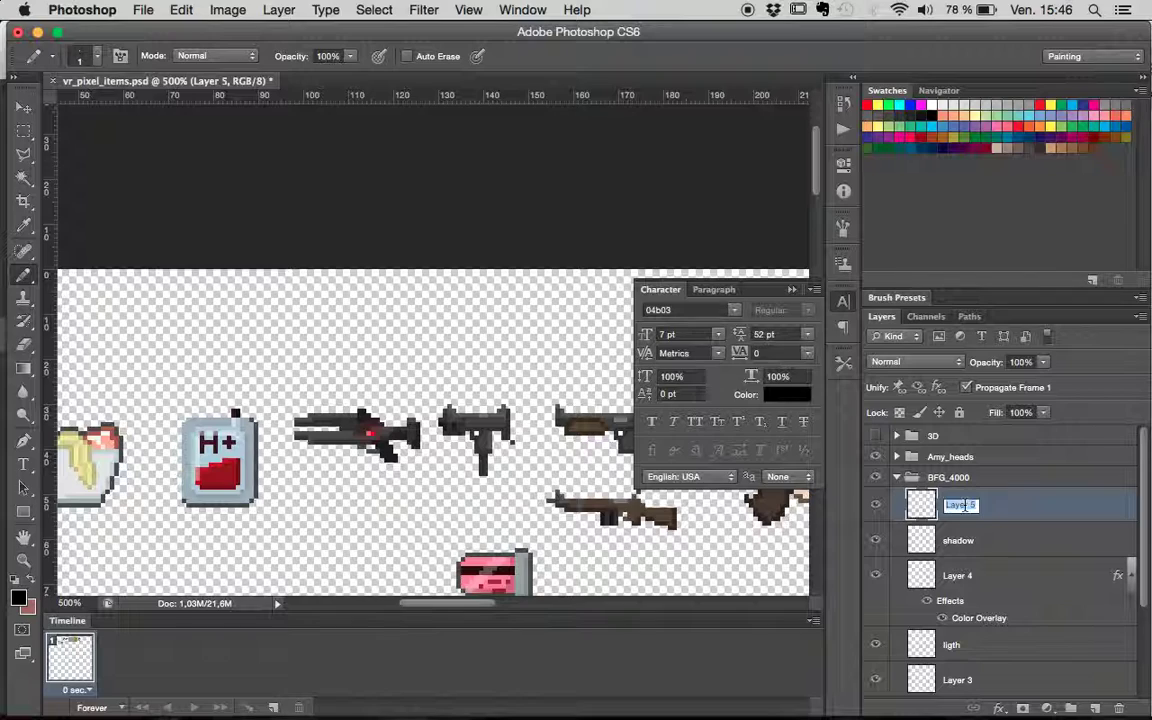
{"action": "type", "text": "green_mat"}
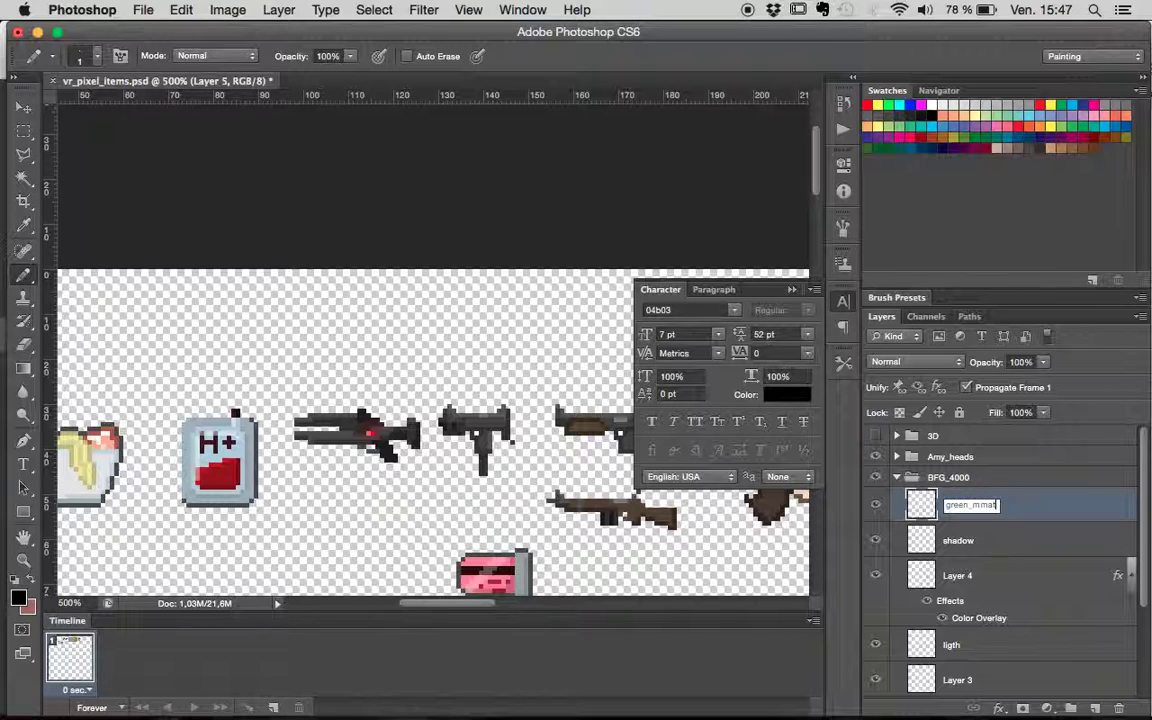
{"action": "type", "text": "ter"}
{"action": "key", "text": "Return"}
- With bright green #18f408, pencil a small blob between the gun's barrels and scatter single pixels above and below them
{"action": "key", "text": "super+plus"}
{"action": "key", "text": "super+plus"}
{"action": "key", "text": "super+plus"}
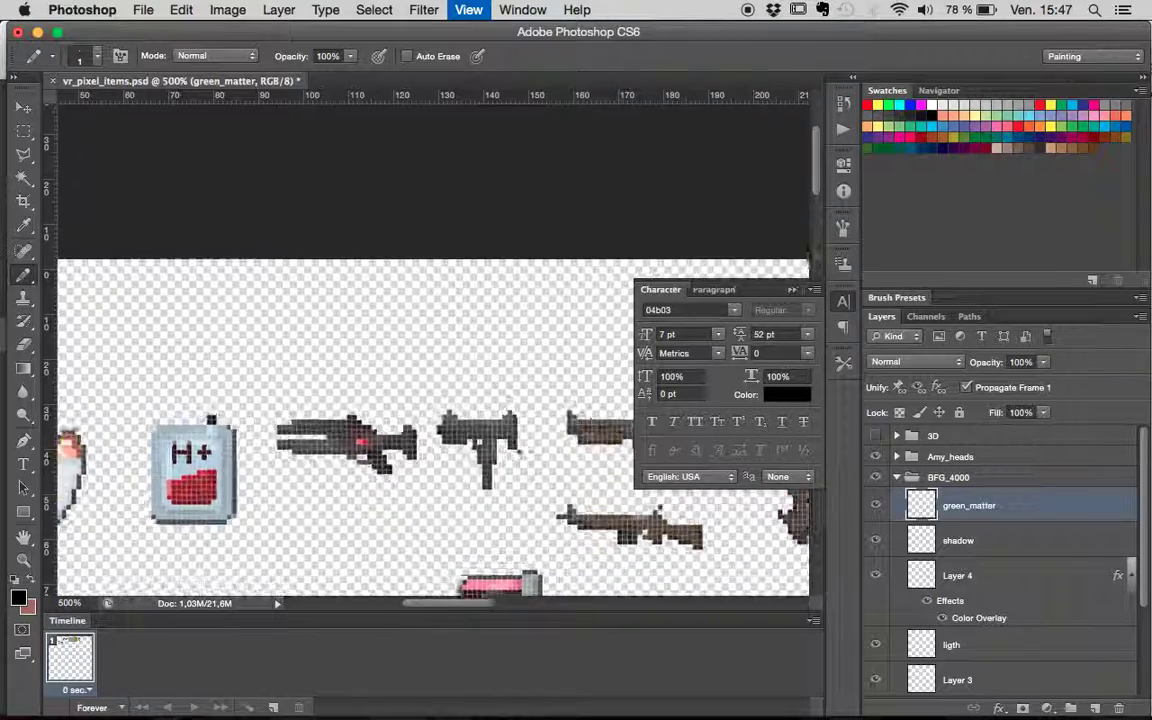
{"action": "left_click_drag", "start_coordinate": [423, 483], "coordinate": [524, 373]}
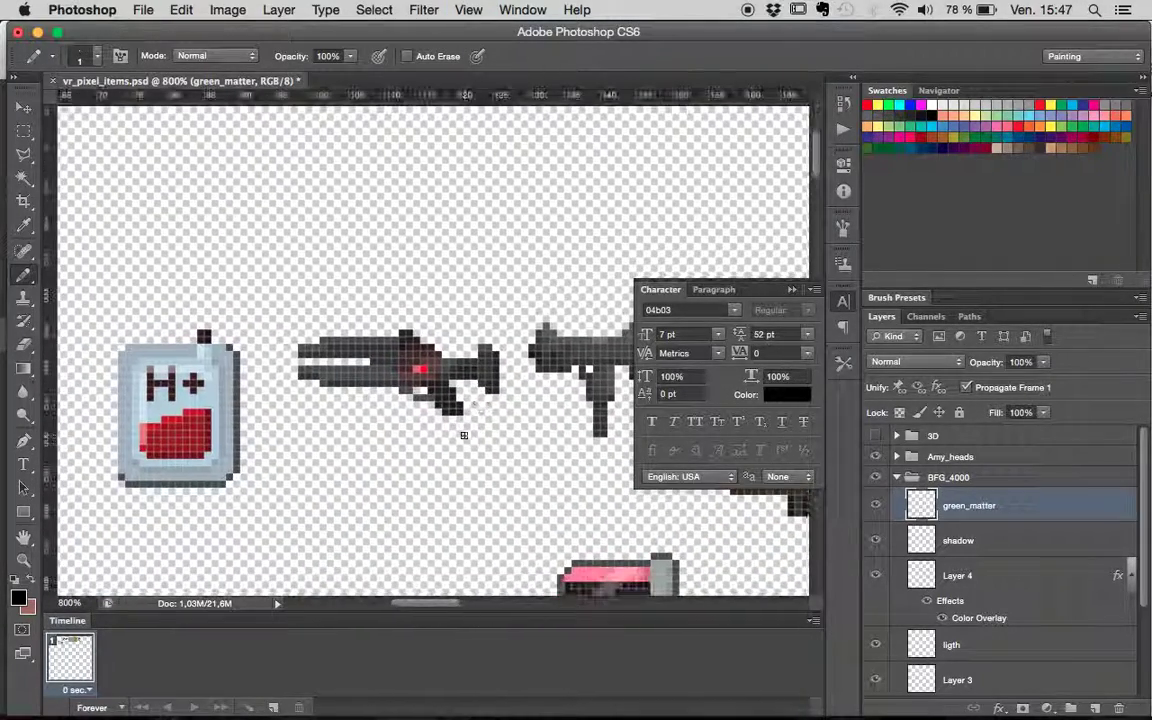
{"action": "left_click", "coordinate": [18, 597]}
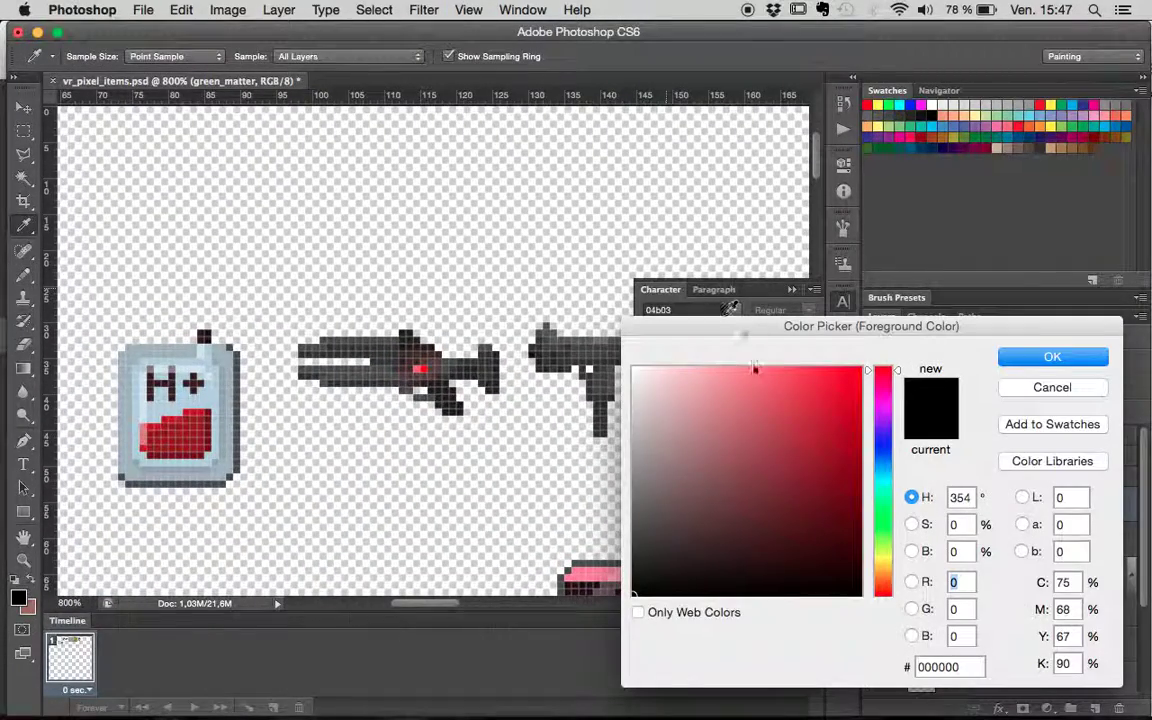
{"action": "left_click", "coordinate": [883, 523]}
{"action": "mouse_move", "coordinate": [810, 430]}
{"action": "left_mouse_down"}
{"action": "mouse_move", "coordinate": [836, 369]}
{"action": "mouse_move", "coordinate": [841, 387]}
{"action": "mouse_move", "coordinate": [811, 362]}
{"action": "mouse_move", "coordinate": [854, 376]}
{"action": "left_mouse_up"}
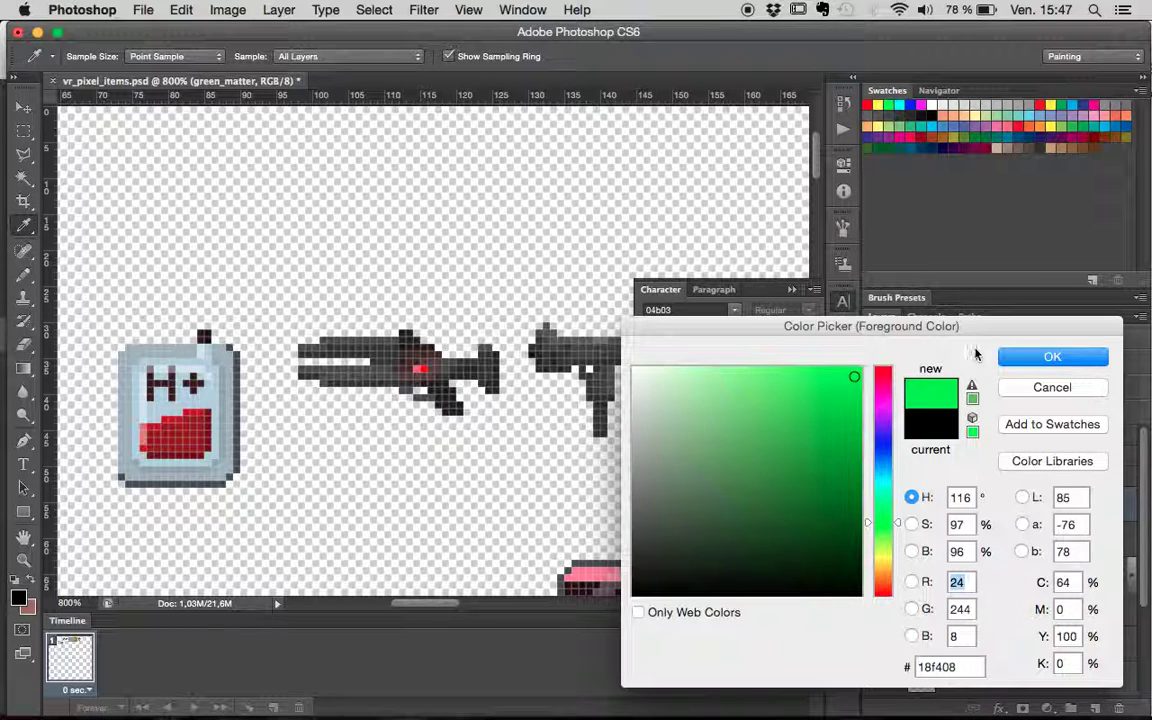
{"action": "left_click", "coordinate": [1036, 357]}
{"action": "key", "text": "b"}
{"action": "left_click_drag", "start_coordinate": [358, 361], "coordinate": [368, 361]}
{"action": "left_click", "coordinate": [372, 355]}
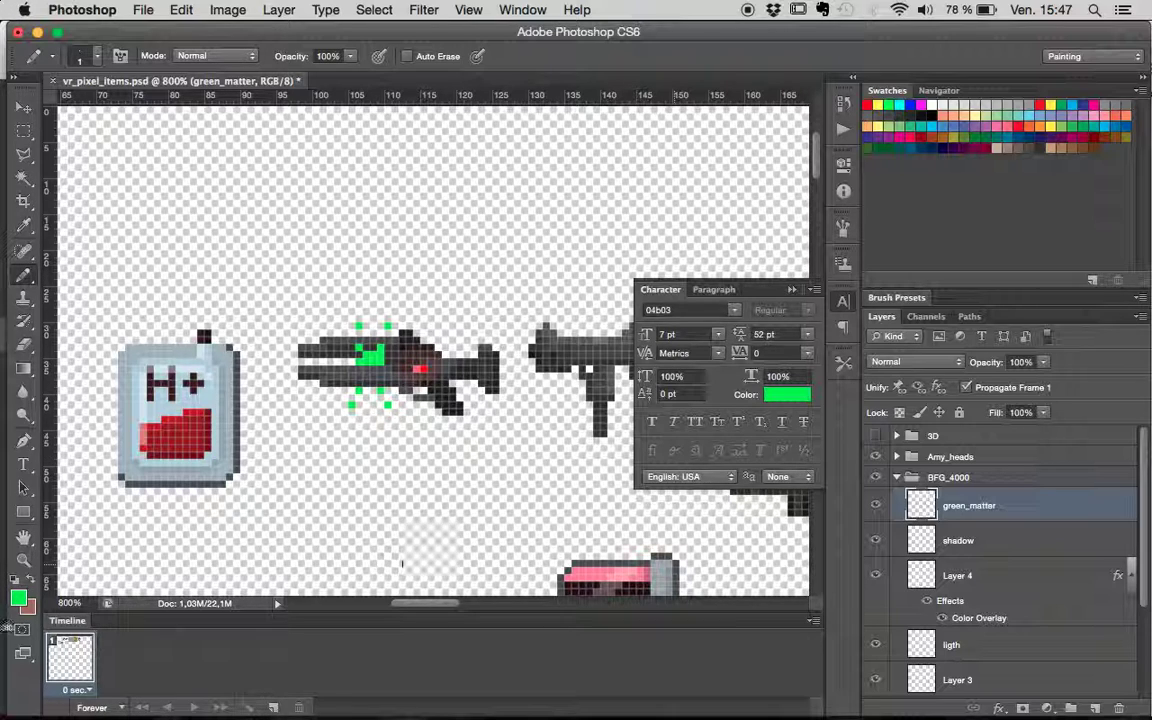
- Pick light green #94f98d and add highlight pixels to the green blob between the barrels
{"action": "left_click", "coordinate": [18, 597]}
{"action": "mouse_move", "coordinate": [655, 374]}
{"action": "left_mouse_down"}
{"action": "mouse_move", "coordinate": [694, 383]}
{"action": "mouse_move", "coordinate": [661, 384]}
{"action": "mouse_move", "coordinate": [732, 372]}
{"action": "left_mouse_up"}
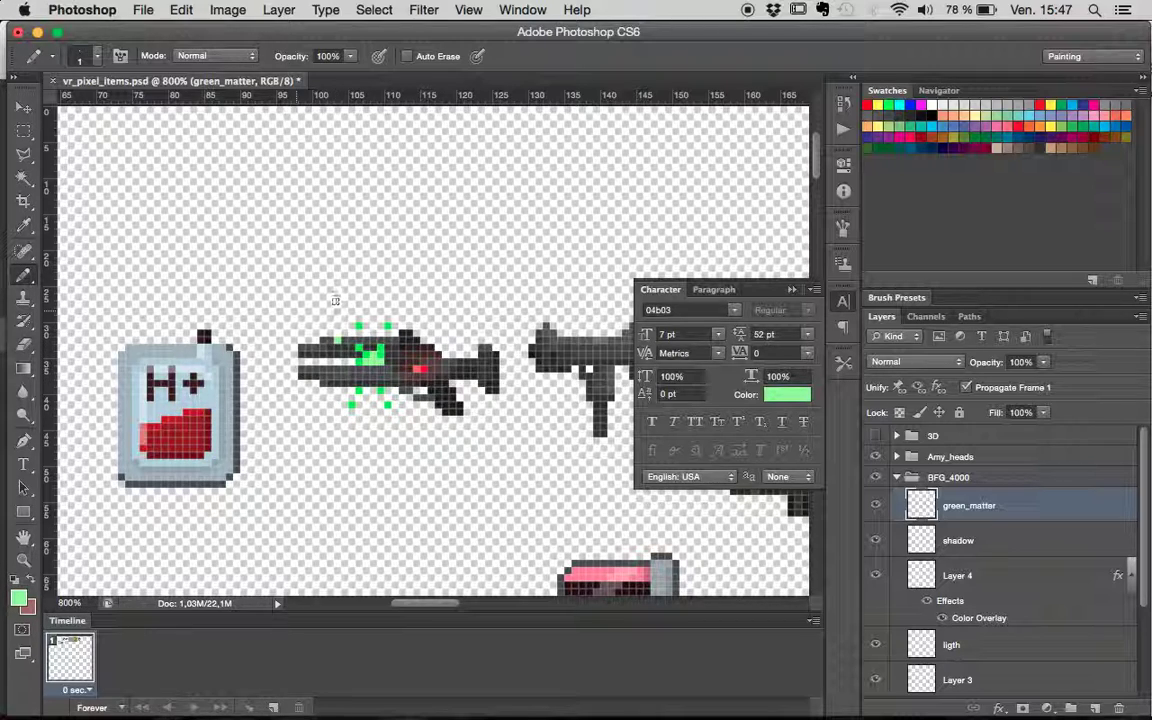
{"action": "left_click", "coordinate": [18, 597]}
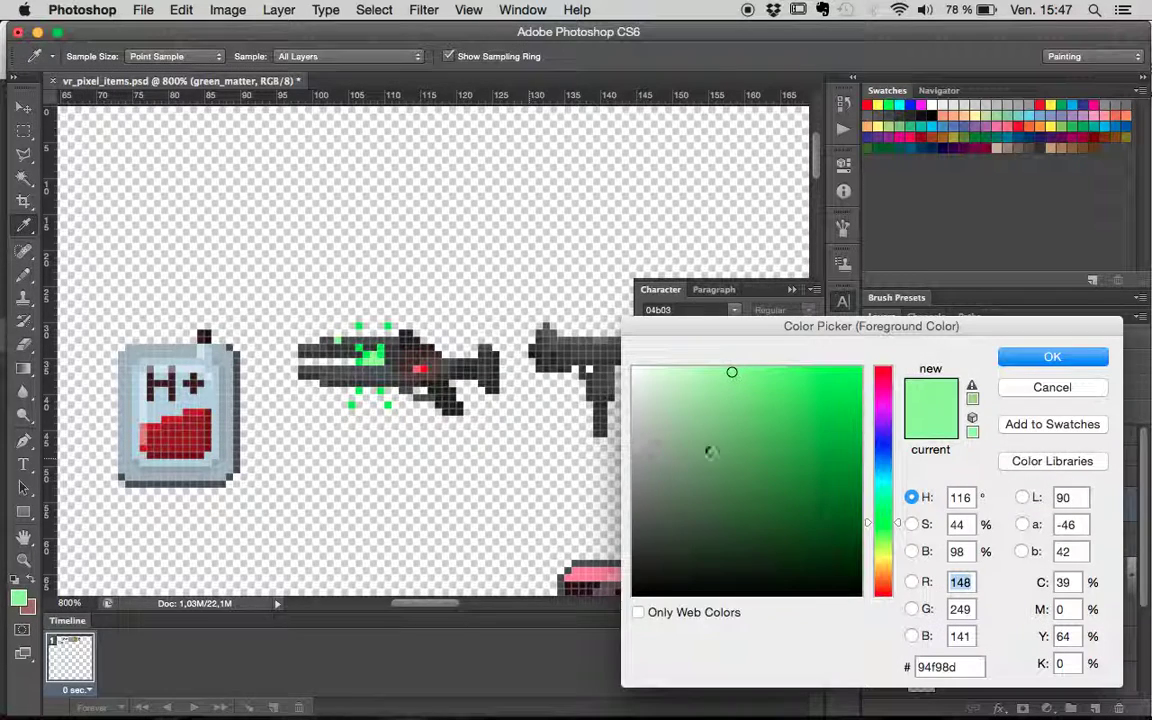
{"action": "left_click", "coordinate": [1052, 356]}
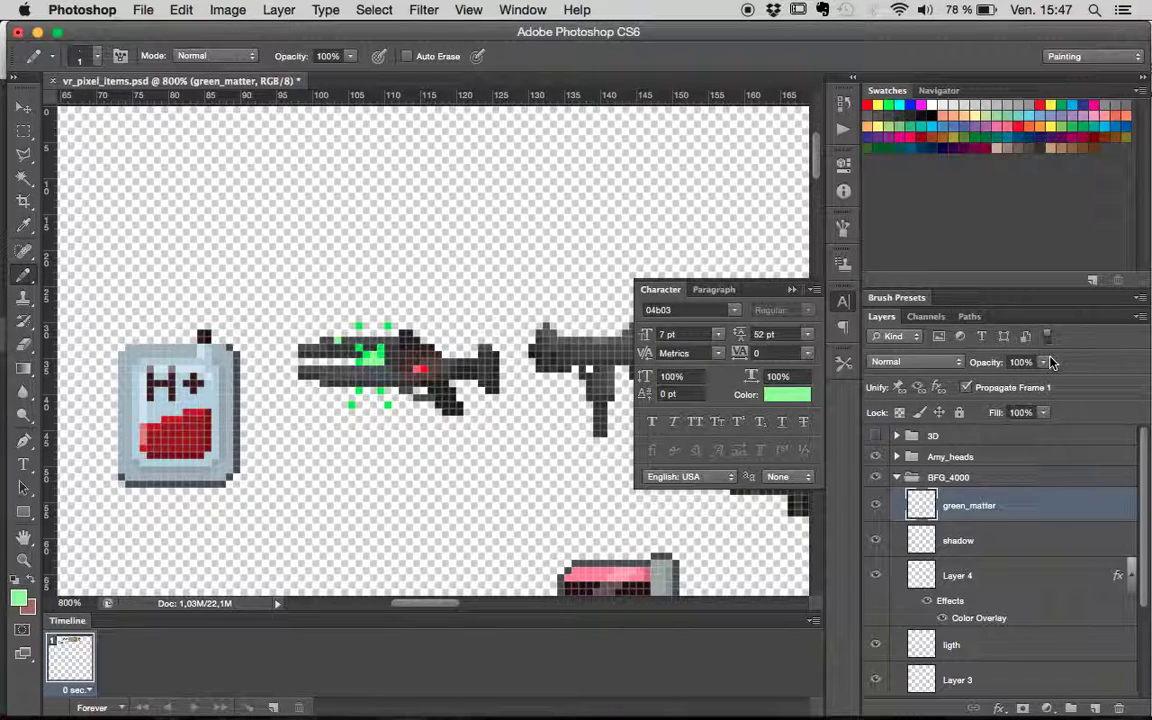
- Create a new layer above green_matter and name it green
{"action": "key", "text": "super+alt+shift+n"}
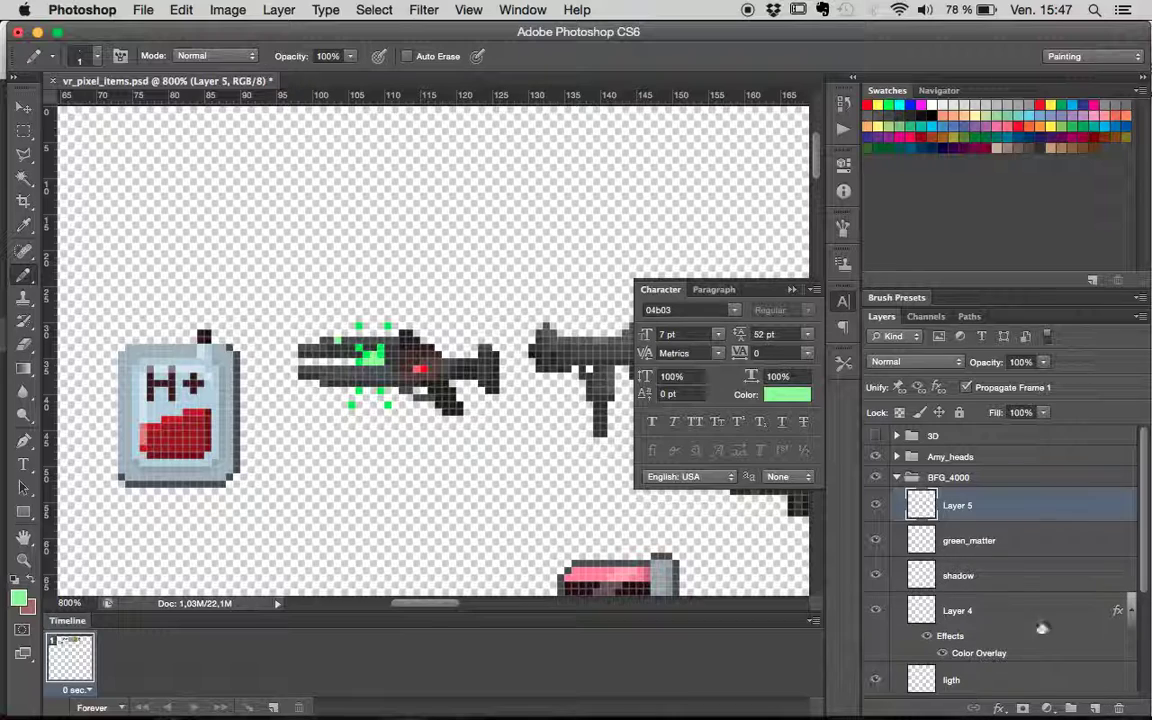
{"action": "double_click", "coordinate": [957, 506]}
{"action": "type", "text": "green"}
{"action": "key", "text": "Return"}
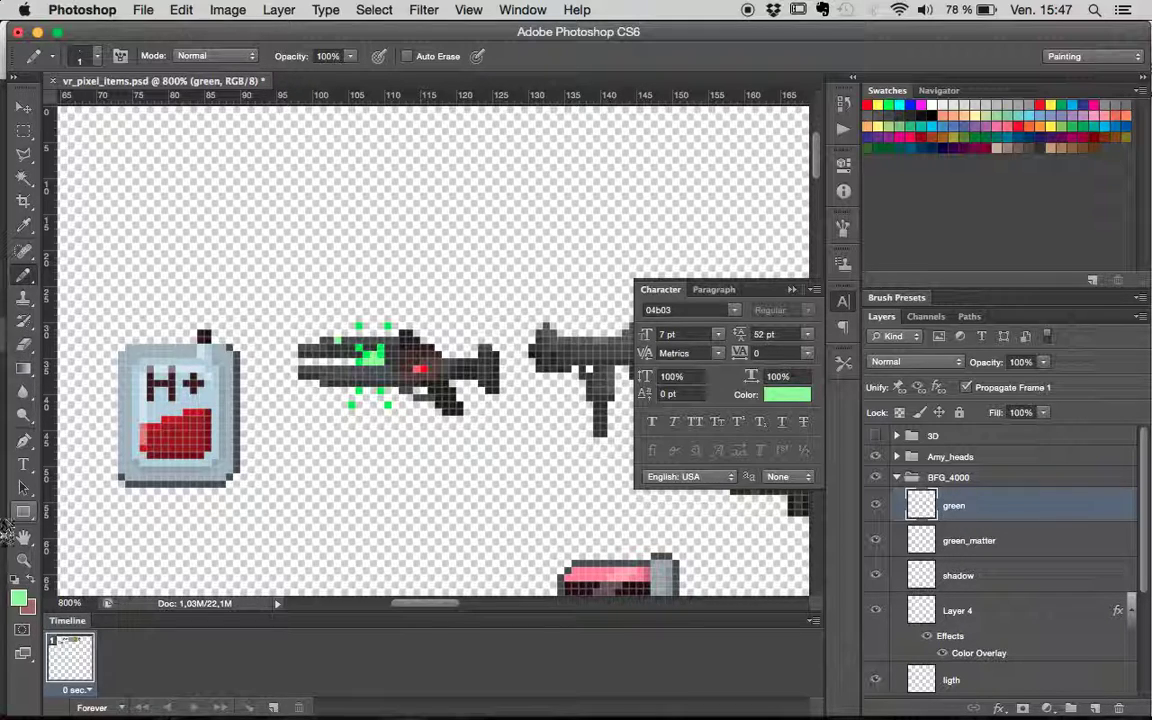
- Stamp a bright saturated green circle over the green blob with an 8 px Pencil on the green layer
{"action": "left_click", "coordinate": [17, 600]}
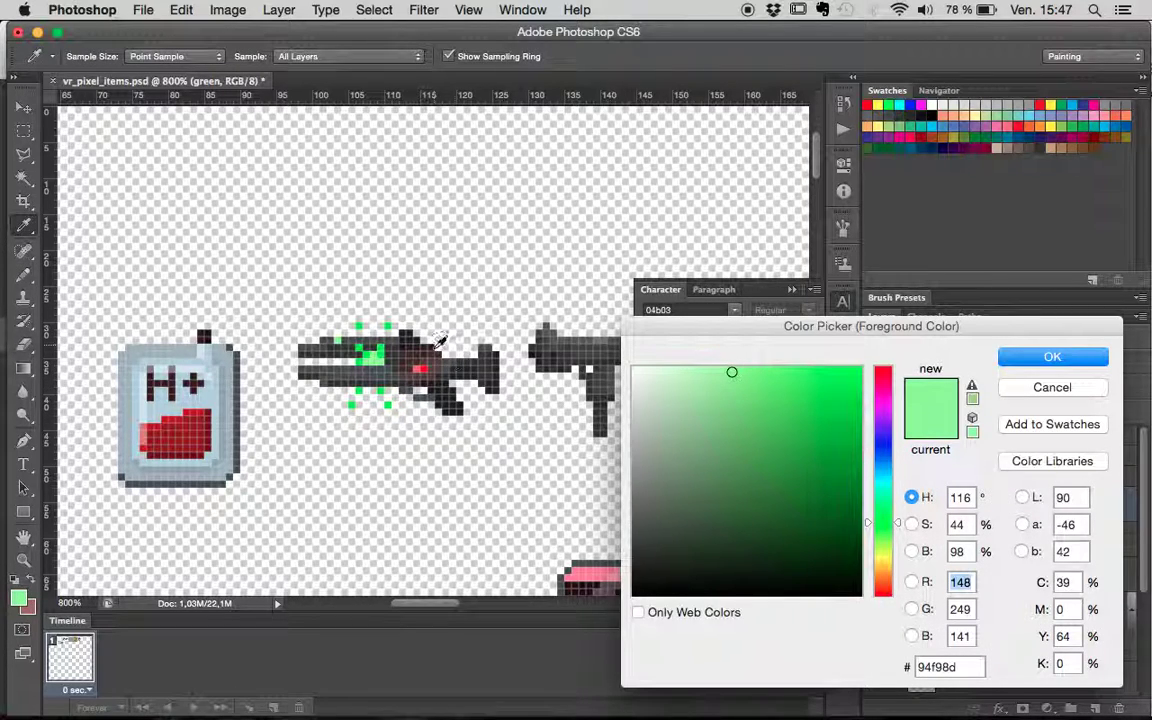
{"action": "left_click", "coordinate": [861, 385]}
{"action": "left_click", "coordinate": [1052, 357]}
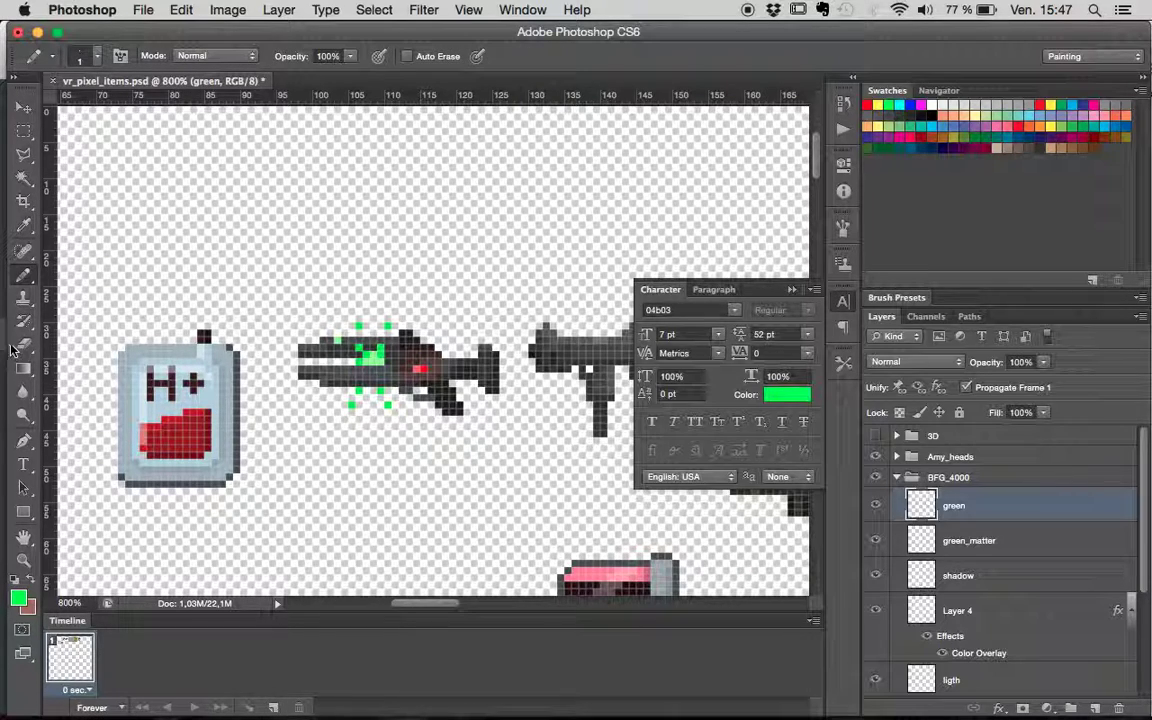
{"action": "left_click", "coordinate": [80, 55]}
{"action": "mouse_move", "coordinate": [38, 108]}
{"action": "left_mouse_down"}
{"action": "mouse_move", "coordinate": [53, 115]}
{"action": "mouse_move", "coordinate": [42, 115]}
{"action": "left_mouse_up"}
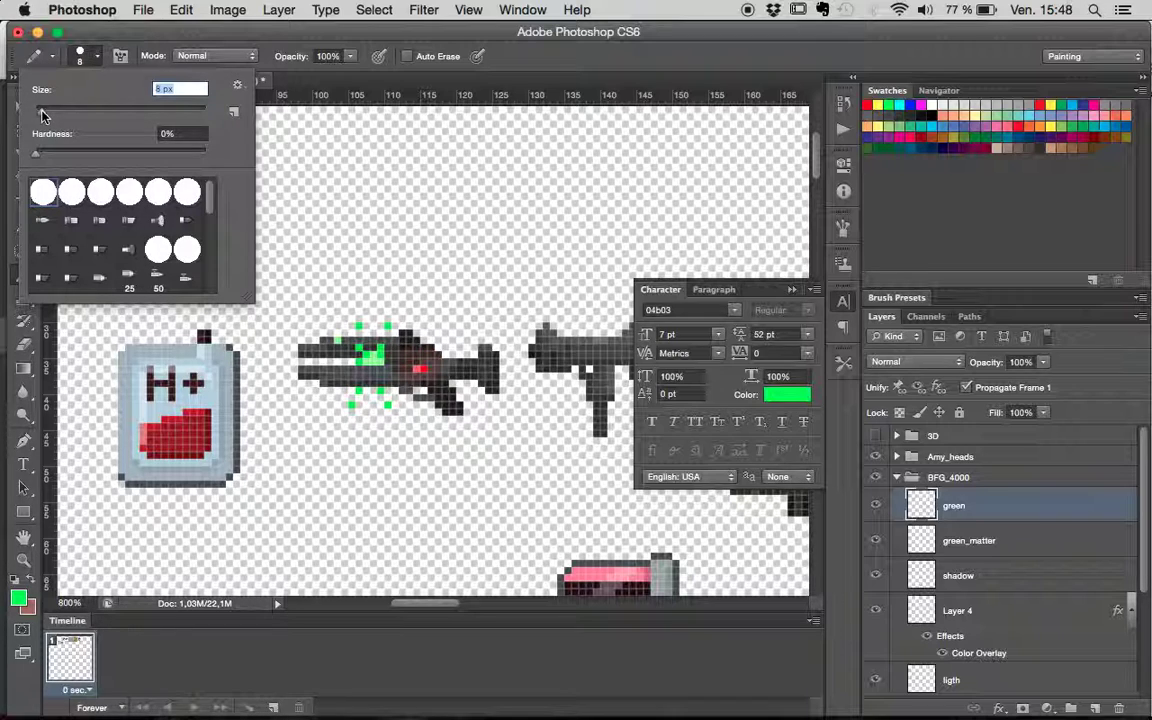
{"action": "left_click", "coordinate": [370, 365]}
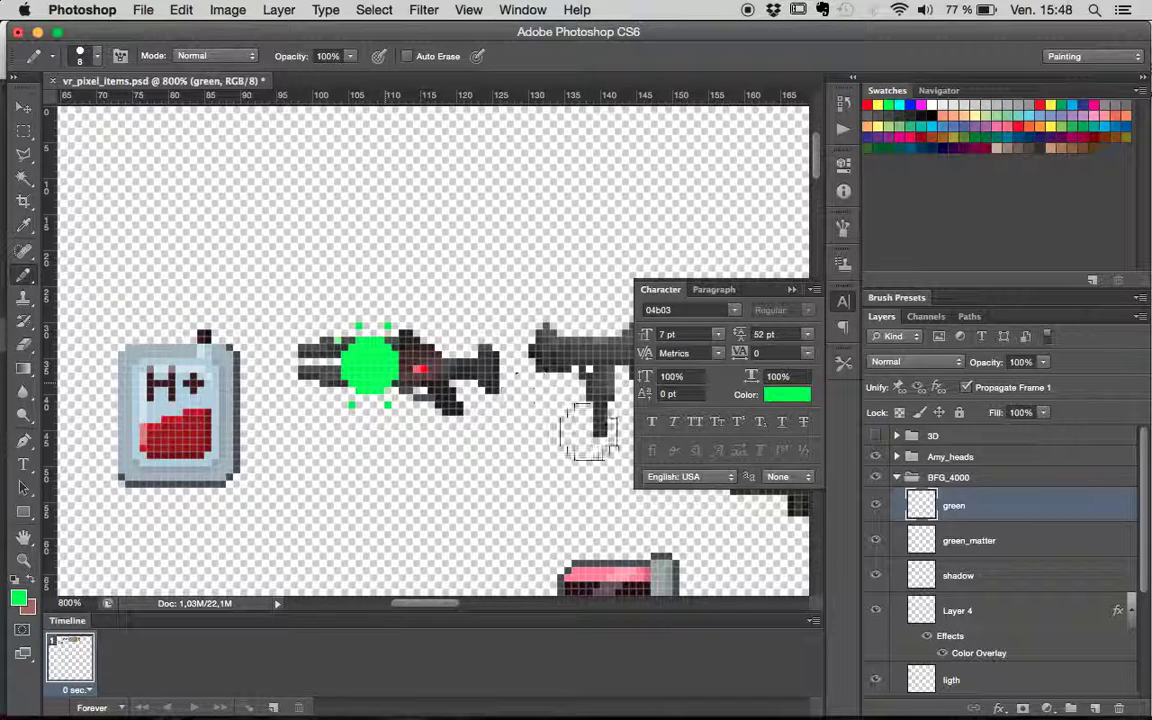
- Lower the green layer's opacity to 63% and erase the part of the circle covering the lower barrel with a 1 px Eraser
{"action": "mouse_move", "coordinate": [1045, 364]}
{"action": "left_mouse_down"}
{"action": "mouse_move", "coordinate": [1040, 381]}
{"action": "mouse_move", "coordinate": [1013, 381]}
{"action": "left_mouse_up"}
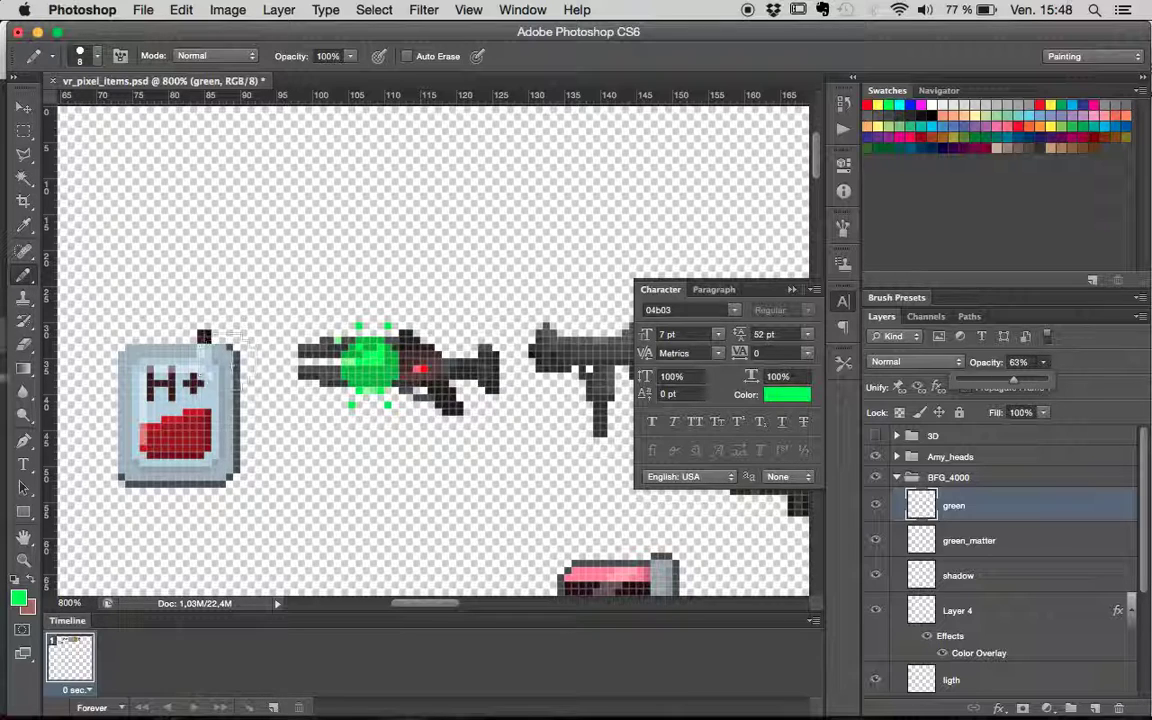
{"action": "left_click", "coordinate": [97, 60]}
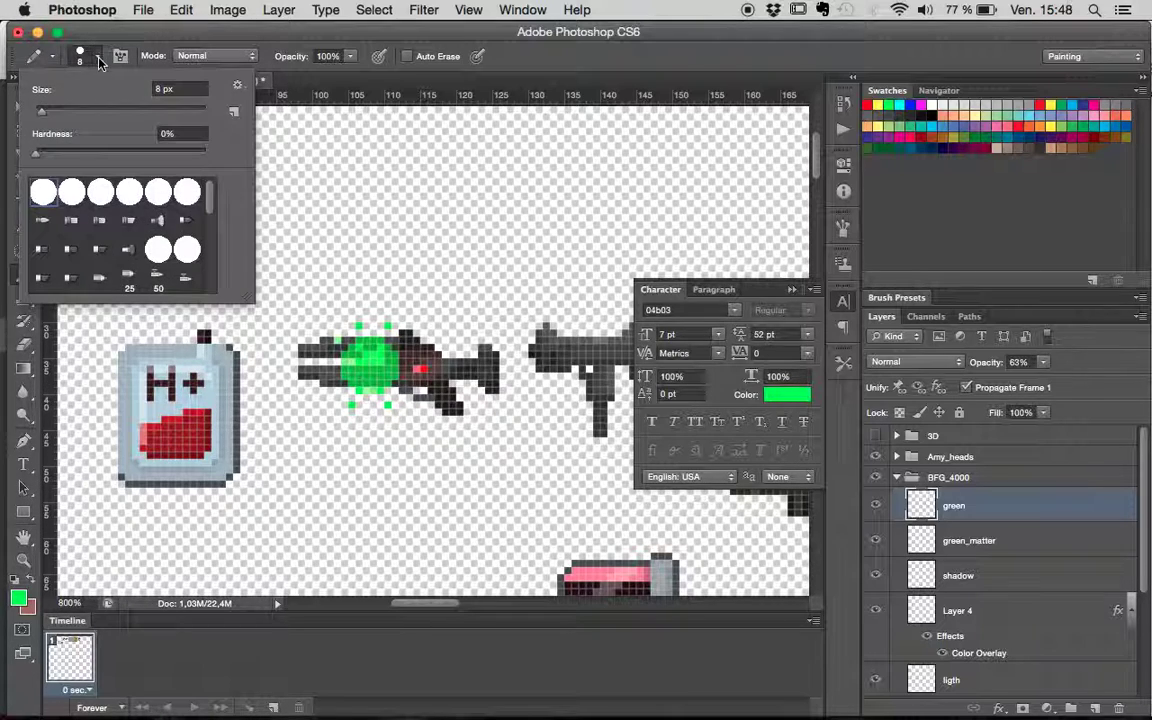
{"action": "left_click_drag", "start_coordinate": [38, 104], "coordinate": [12, 101]}
{"action": "key", "text": "Return"}
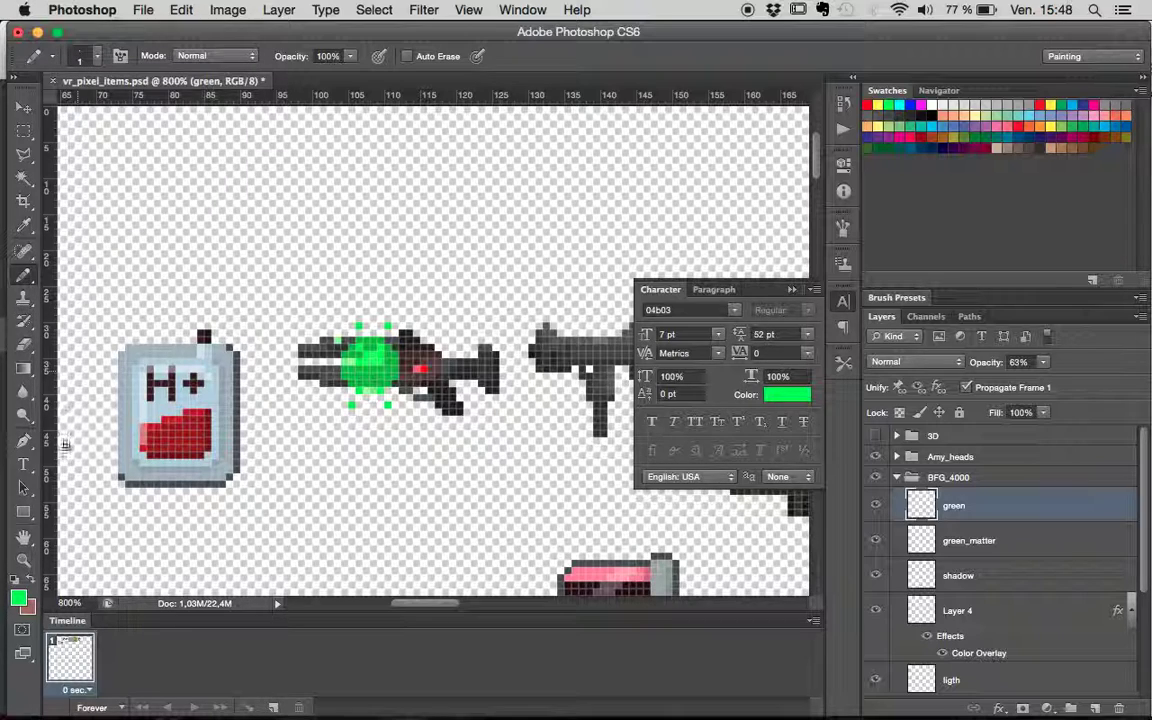
{"action": "left_click", "coordinate": [25, 345]}
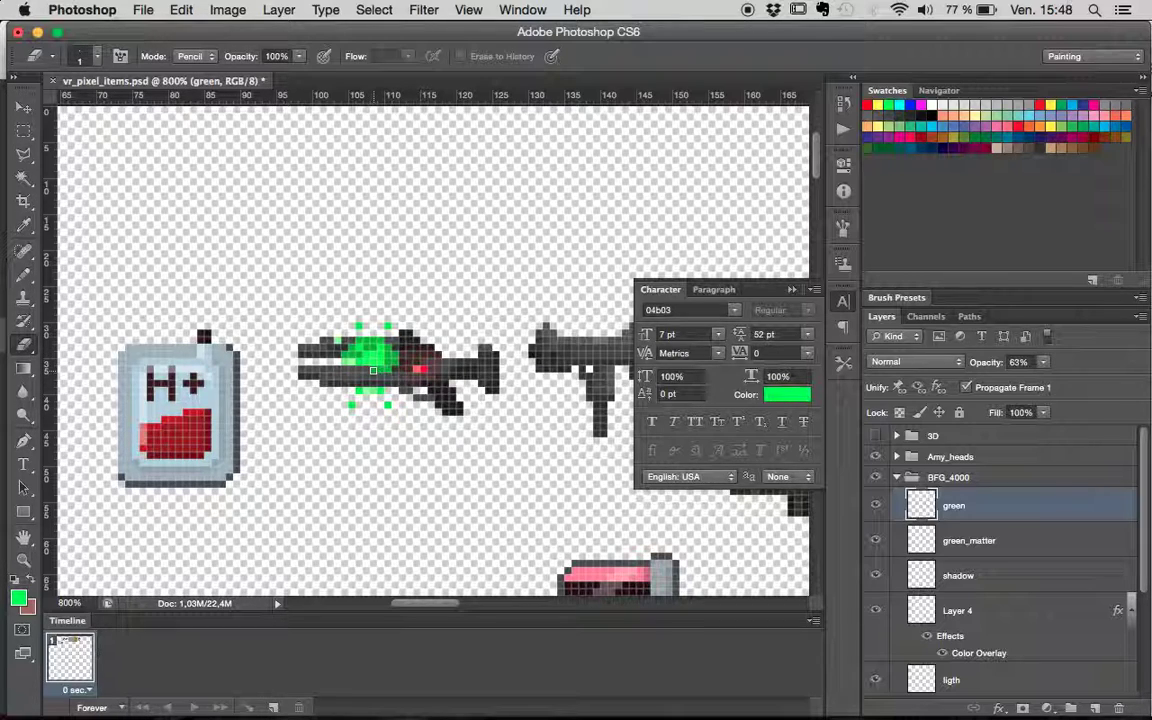
- Set the green layer's opacity to 35% and its blending mode to Screen
{"action": "left_click_drag", "start_coordinate": [1043, 362], "coordinate": [1024, 385]}
{"action": "left_click", "coordinate": [905, 361]}
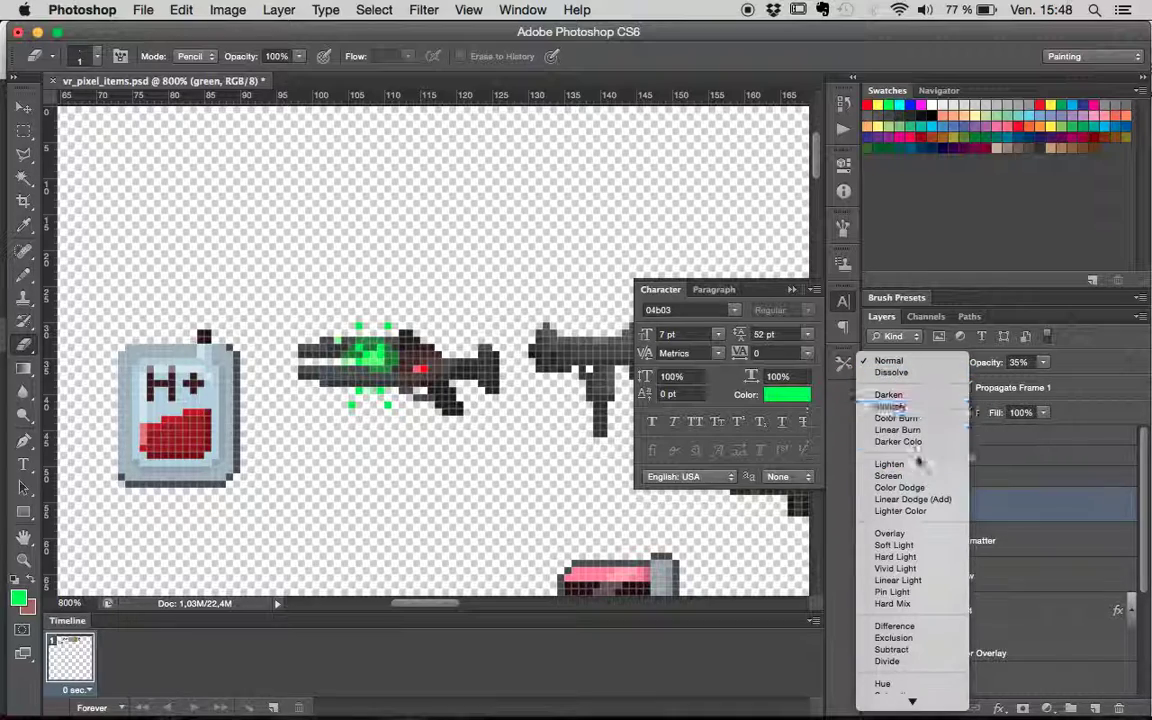
{"action": "left_click", "coordinate": [902, 476]}
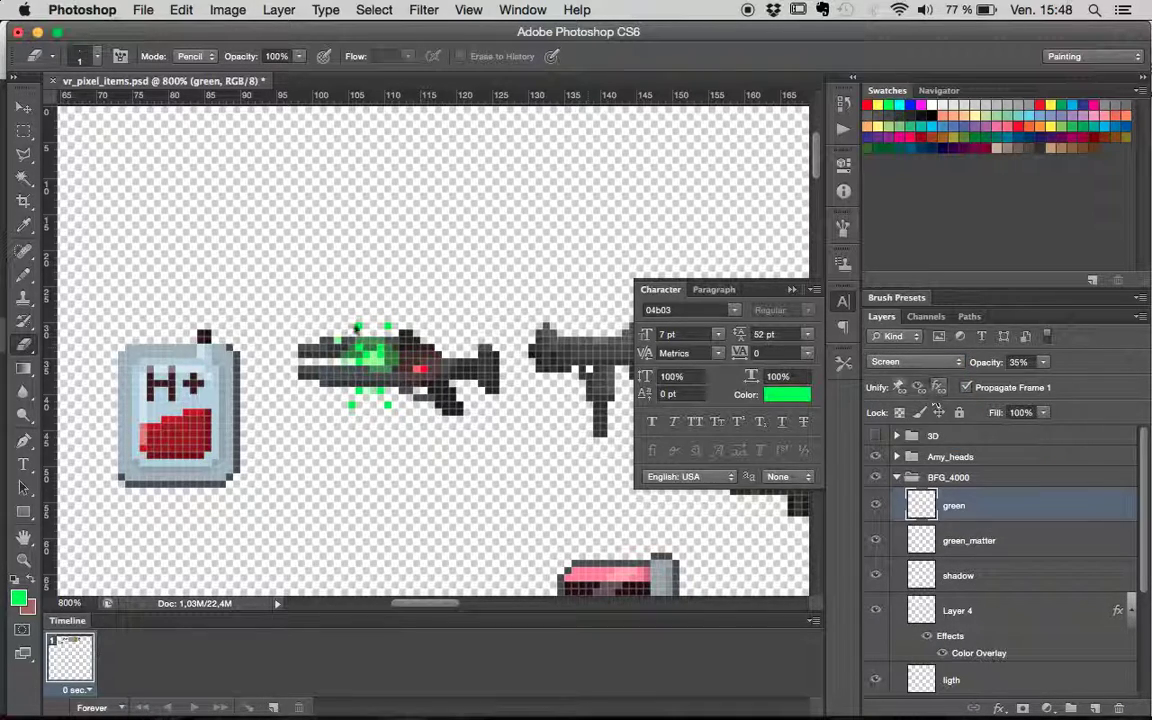
- Examine the glowing BFG_4000 gun alongside the other weapons and items on the sheet
{"action": "key", "text": "super+minus"}
{"action": "key", "text": "super+minus"}
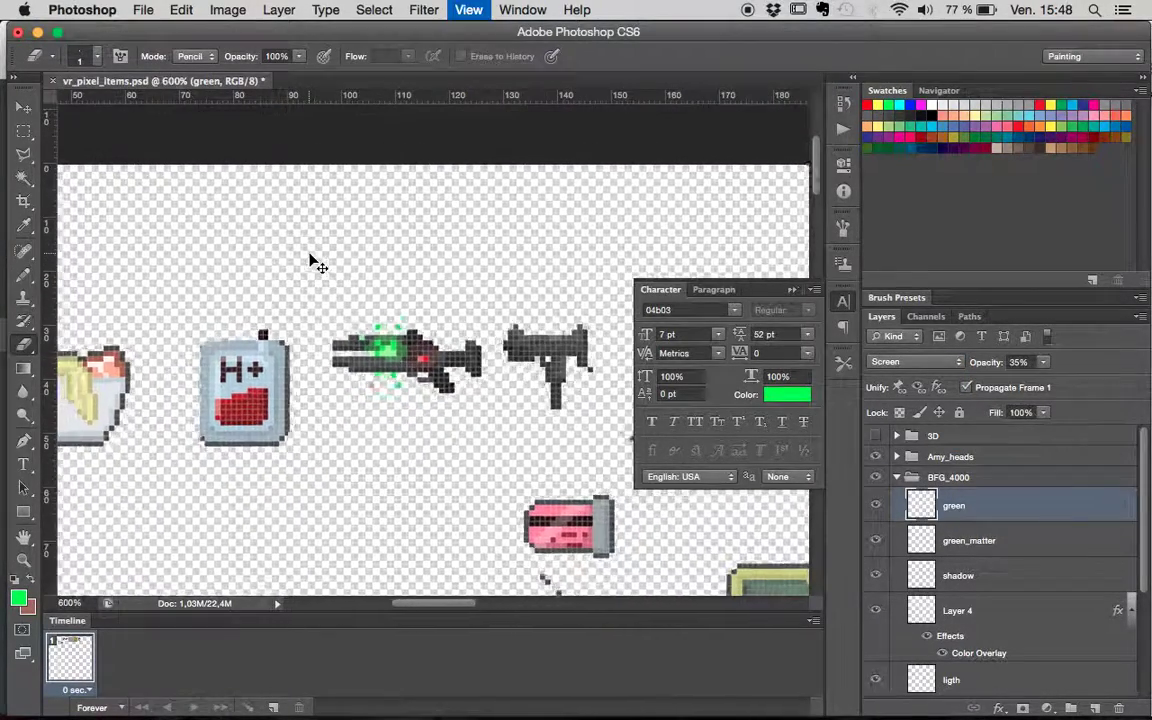
{"action": "key", "text": "super+minus"}
{"action": "scroll", "coordinate": [309, 254], "scroll_direction": "right", "scroll_amount": 5}
{"action": "scroll", "coordinate": [309, 254], "scroll_direction": "left", "scroll_amount": 10}
{"action": "scroll", "coordinate": [309, 254], "scroll_direction": "up", "scroll_amount": 4}
{"action": "scroll", "coordinate": [309, 254], "scroll_direction": "down", "scroll_amount": 3}
{"action": "scroll", "coordinate": [309, 254], "scroll_direction": "right", "scroll_amount": 2}
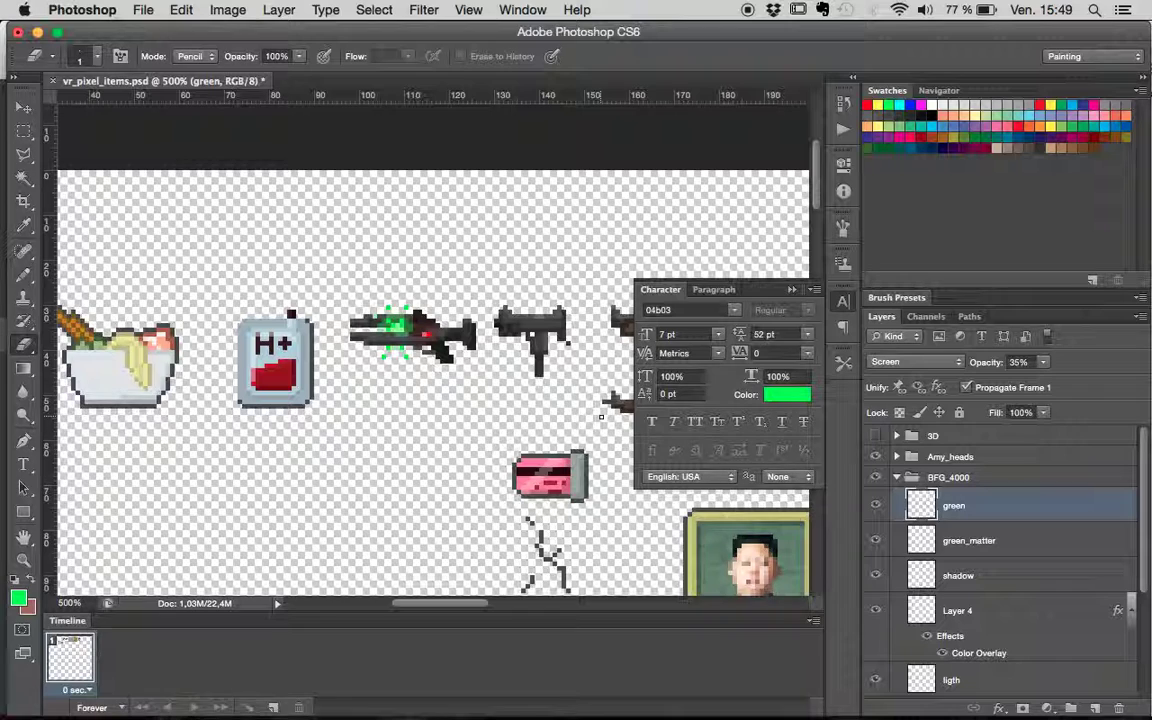
{"action": "scroll", "coordinate": [423, 277], "scroll_direction": "right", "scroll_amount": 10}
{"action": "scroll", "coordinate": [423, 277], "scroll_direction": "down", "scroll_amount": 2}
{"action": "left_click_drag", "start_coordinate": [436, 297], "coordinate": [416, 291]}
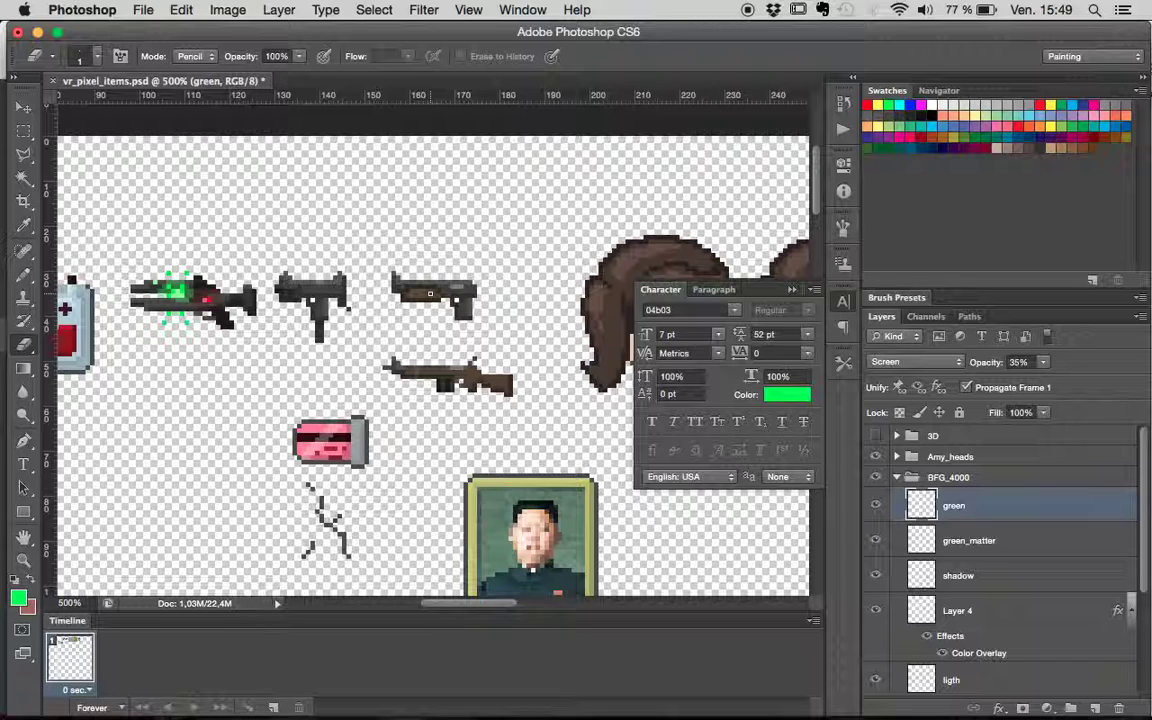
{"action": "scroll", "coordinate": [432, 350], "scroll_direction": "down", "scroll_amount": 5}
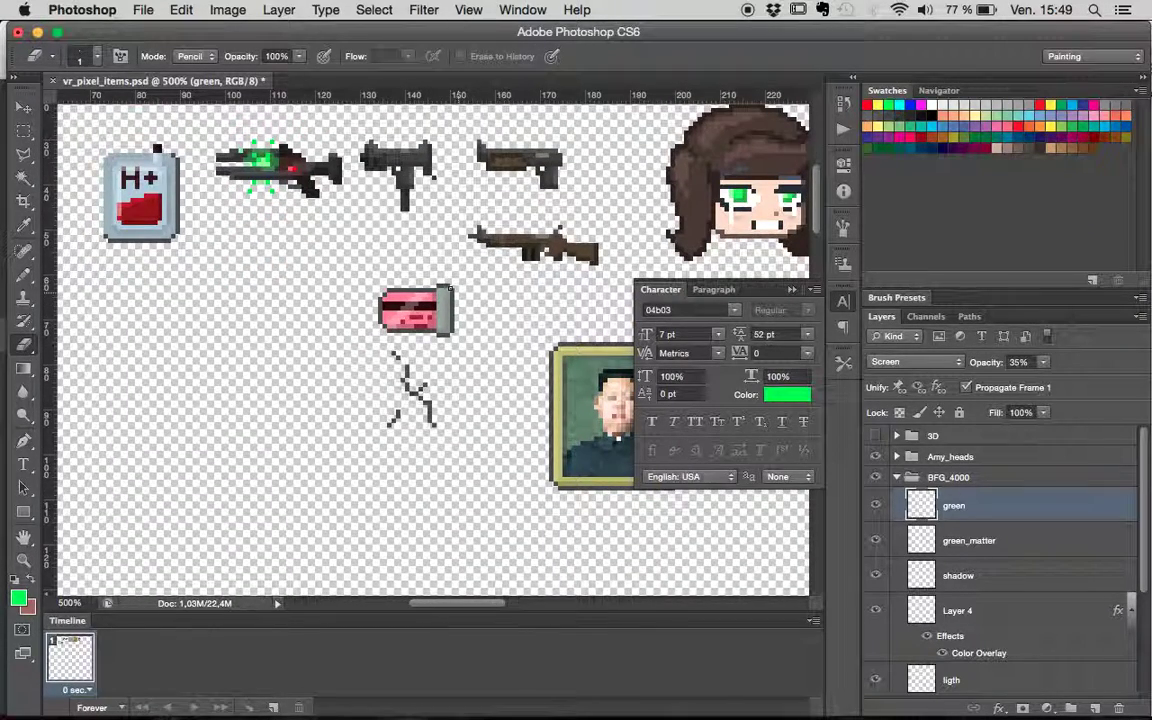
- Auto-select the pass card copy layer and use Brightness/Contrast to raise its brightness and slightly lower its contrast
{"action": "left_click", "coordinate": [24, 107]}
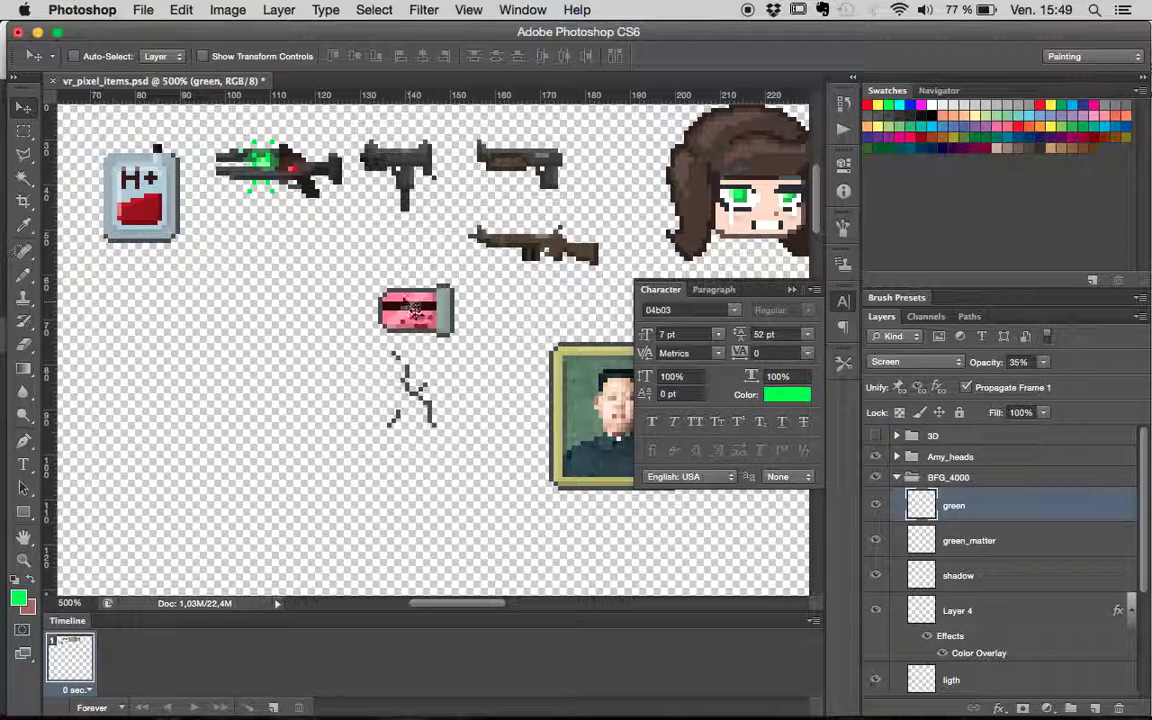
{"action": "left_click", "coordinate": [73, 56]}
{"action": "left_click", "coordinate": [410, 305]}
{"action": "scroll", "coordinate": [1000, 600], "scroll_direction": "down", "scroll_amount": 1}
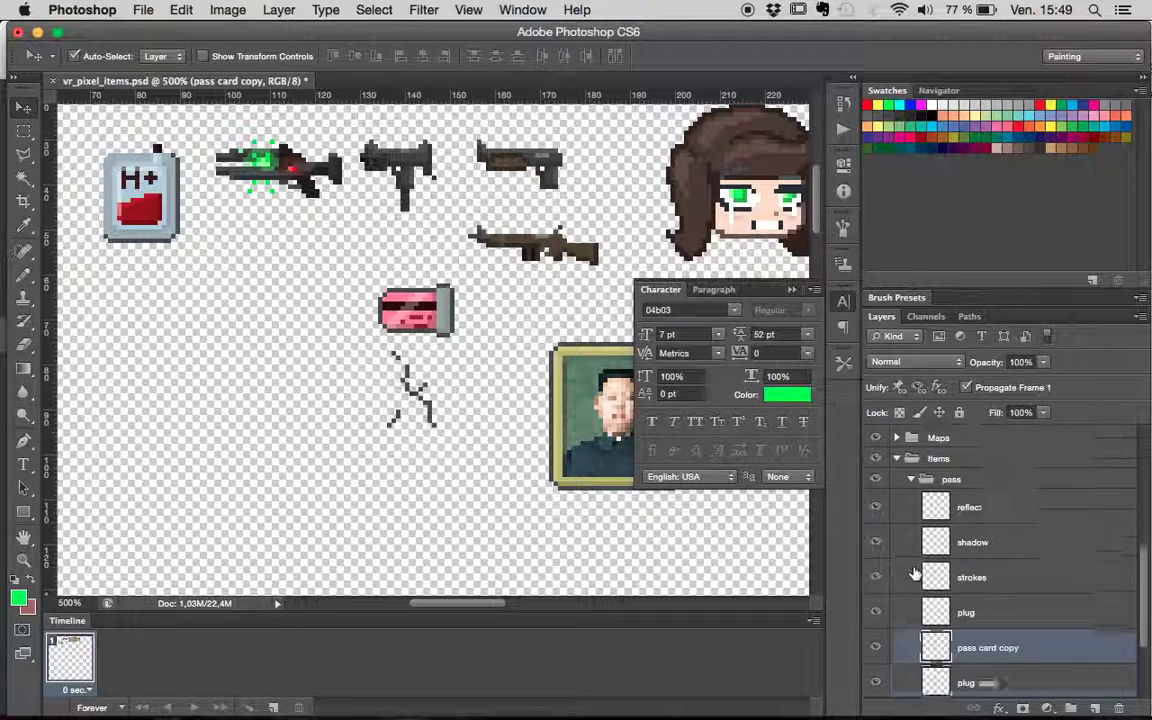
{"action": "left_click", "coordinate": [227, 10]}
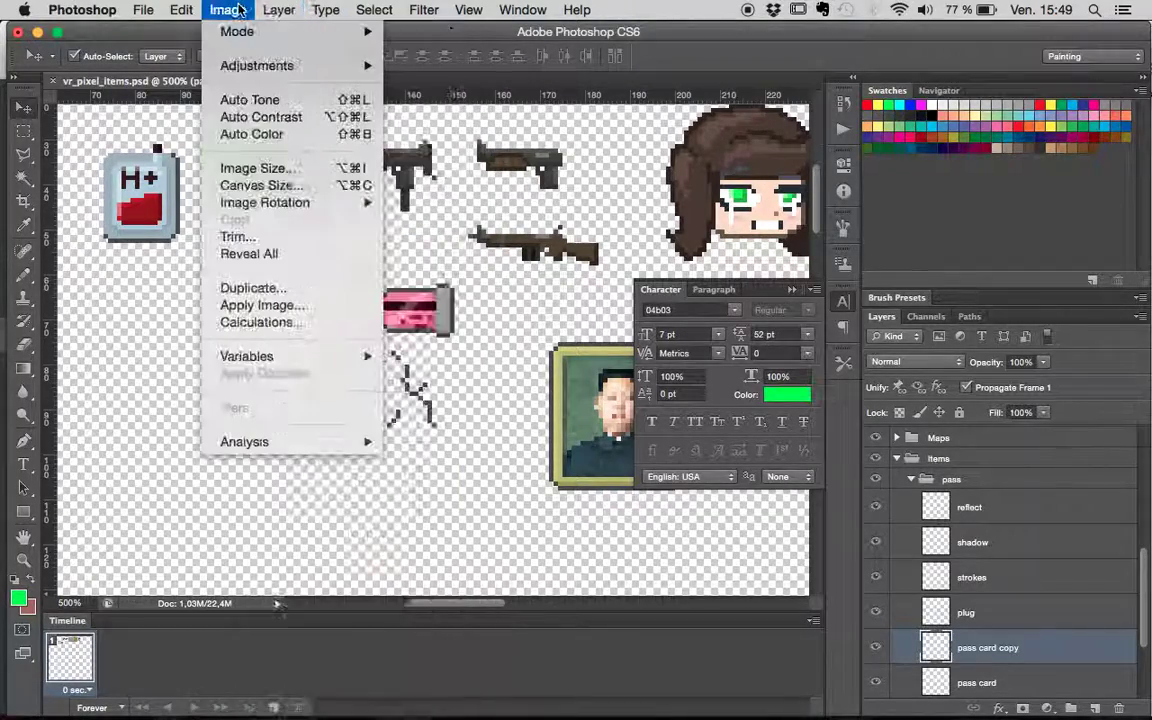
{"action": "mouse_move", "coordinate": [270, 68]}
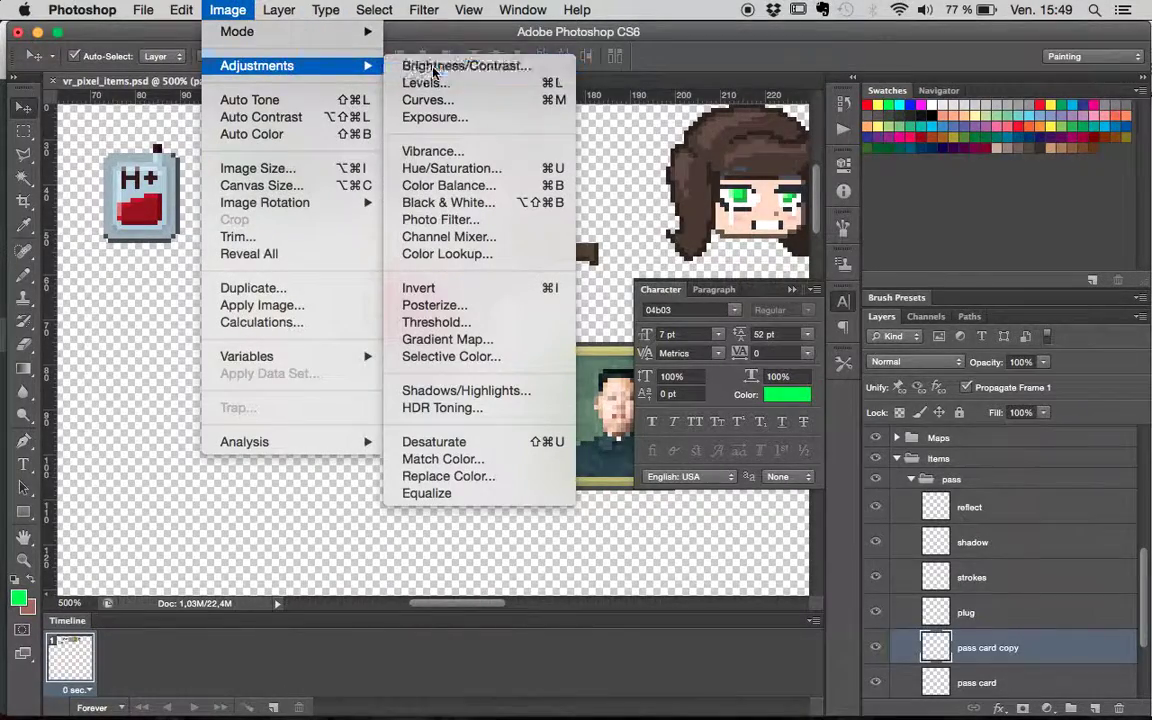
{"action": "left_click", "coordinate": [420, 65]}
{"action": "left_click", "coordinate": [804, 286]}
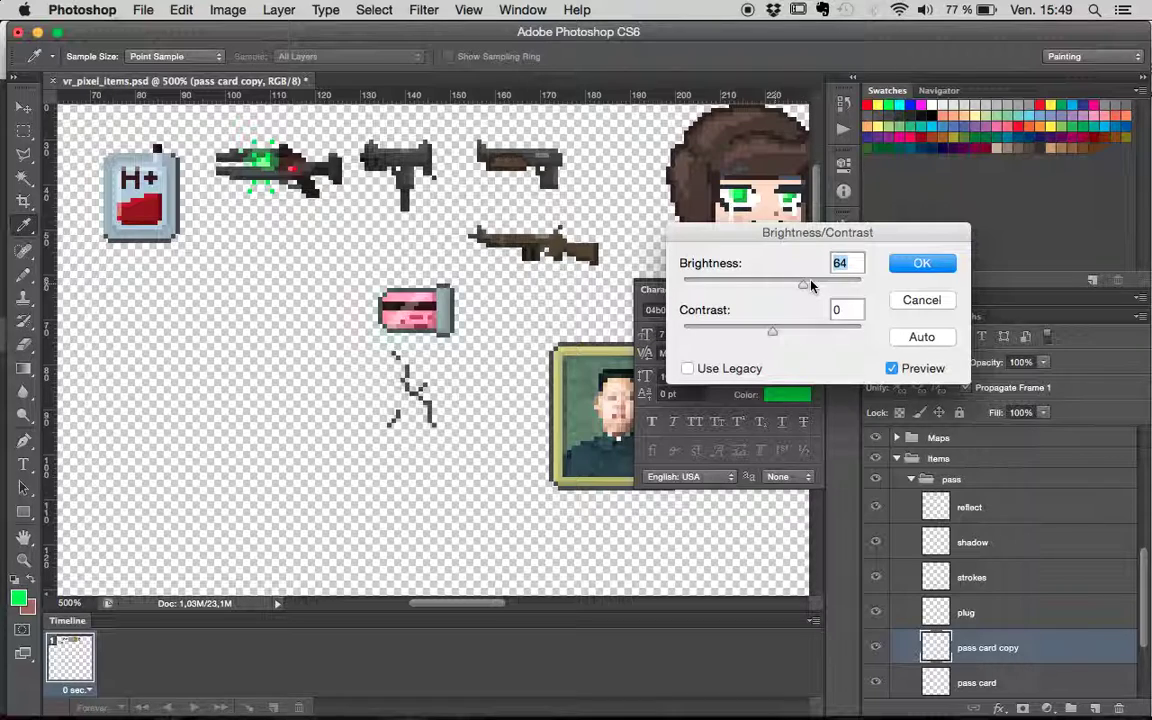
{"action": "left_click_drag", "start_coordinate": [804, 286], "coordinate": [800, 285]}
{"action": "left_click", "coordinate": [800, 333]}
{"action": "left_click_drag", "start_coordinate": [800, 333], "coordinate": [764, 331]}
{"action": "key", "text": "Return"}
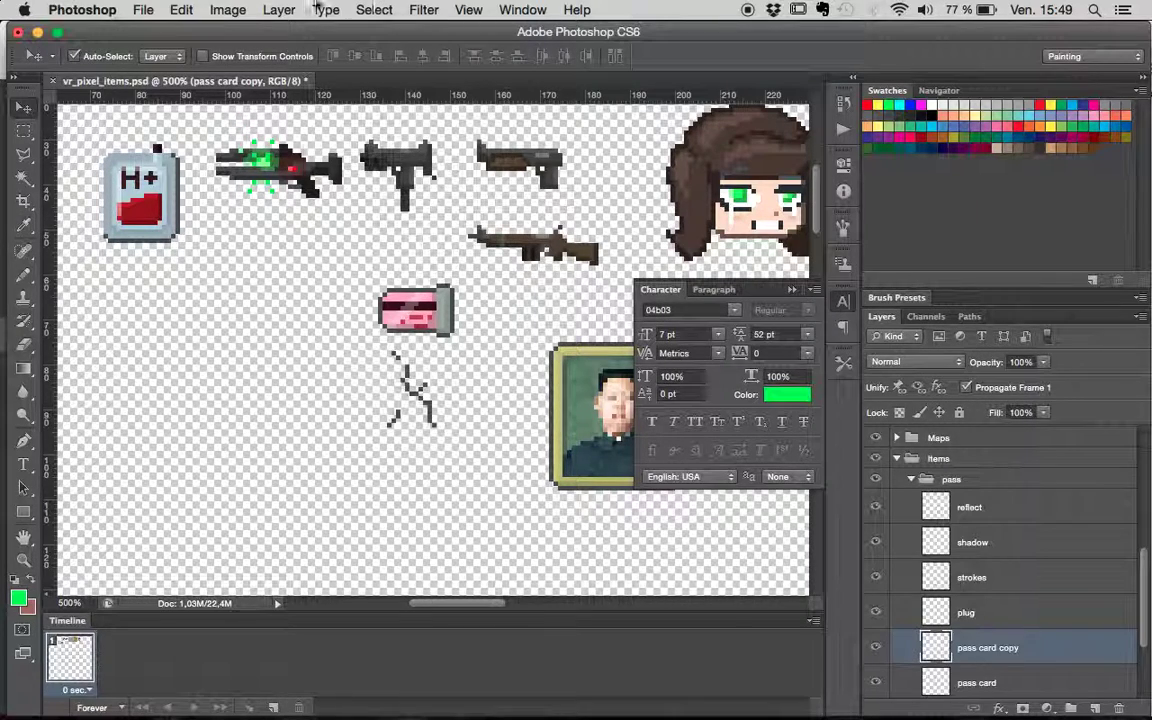
- Apply Hue/Saturation to the pass card copy layer with Hue +3, Saturation +84 and Lightness +2
{"action": "left_click", "coordinate": [228, 9]}
{"action": "mouse_move", "coordinate": [262, 70]}
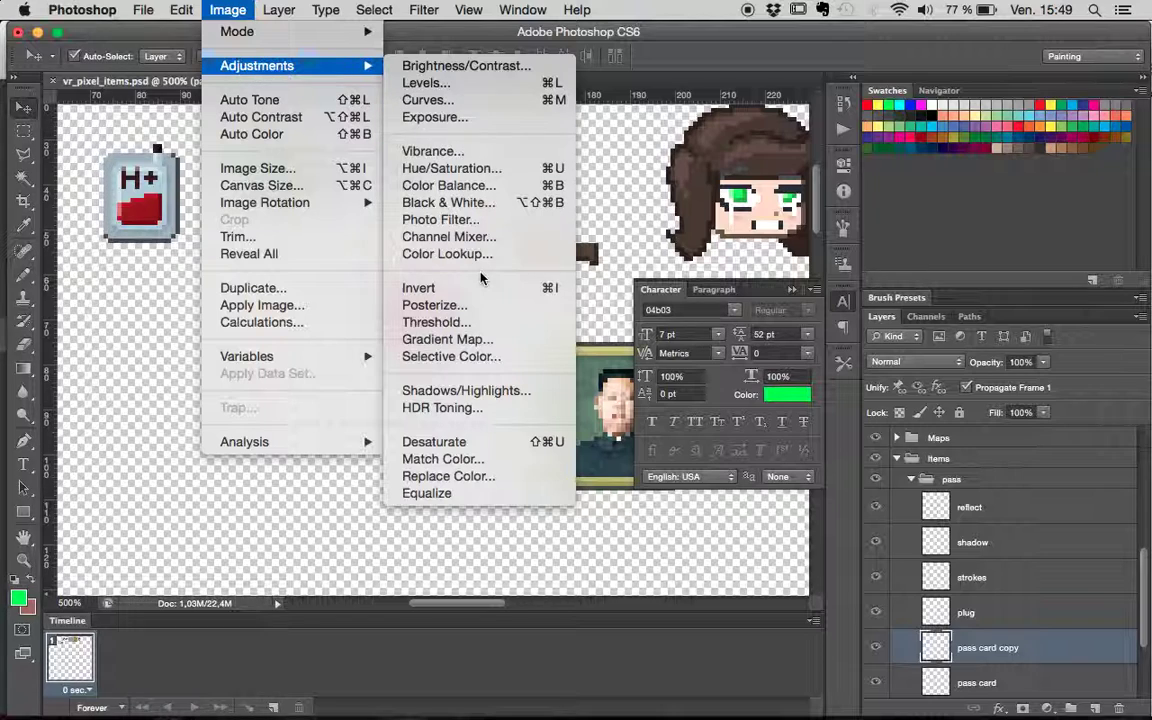
{"action": "left_click", "coordinate": [452, 172]}
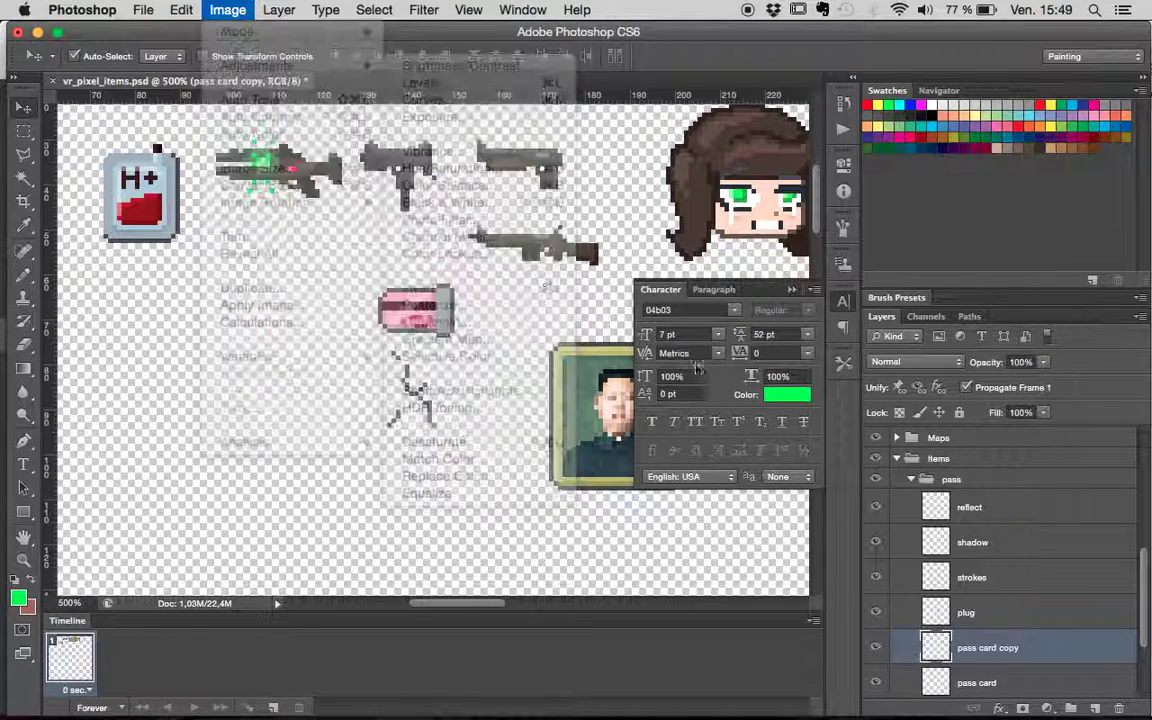
{"action": "left_click_drag", "start_coordinate": [858, 256], "coordinate": [897, 256]}
{"action": "mouse_move", "coordinate": [856, 303]}
{"action": "left_mouse_down"}
{"action": "mouse_move", "coordinate": [874, 303]}
{"action": "mouse_move", "coordinate": [822, 305]}
{"action": "mouse_move", "coordinate": [857, 305]}
{"action": "left_mouse_up"}
{"action": "left_click_drag", "start_coordinate": [907, 258], "coordinate": [911, 261]}
{"action": "mouse_move", "coordinate": [856, 206]}
{"action": "left_mouse_down"}
{"action": "mouse_move", "coordinate": [916, 210]}
{"action": "mouse_move", "coordinate": [777, 206]}
{"action": "mouse_move", "coordinate": [895, 213]}
{"action": "mouse_move", "coordinate": [800, 215]}
{"action": "mouse_move", "coordinate": [870, 218]}
{"action": "mouse_move", "coordinate": [857, 214]}
{"action": "left_mouse_up"}
{"action": "left_click_drag", "start_coordinate": [910, 257], "coordinate": [932, 260]}
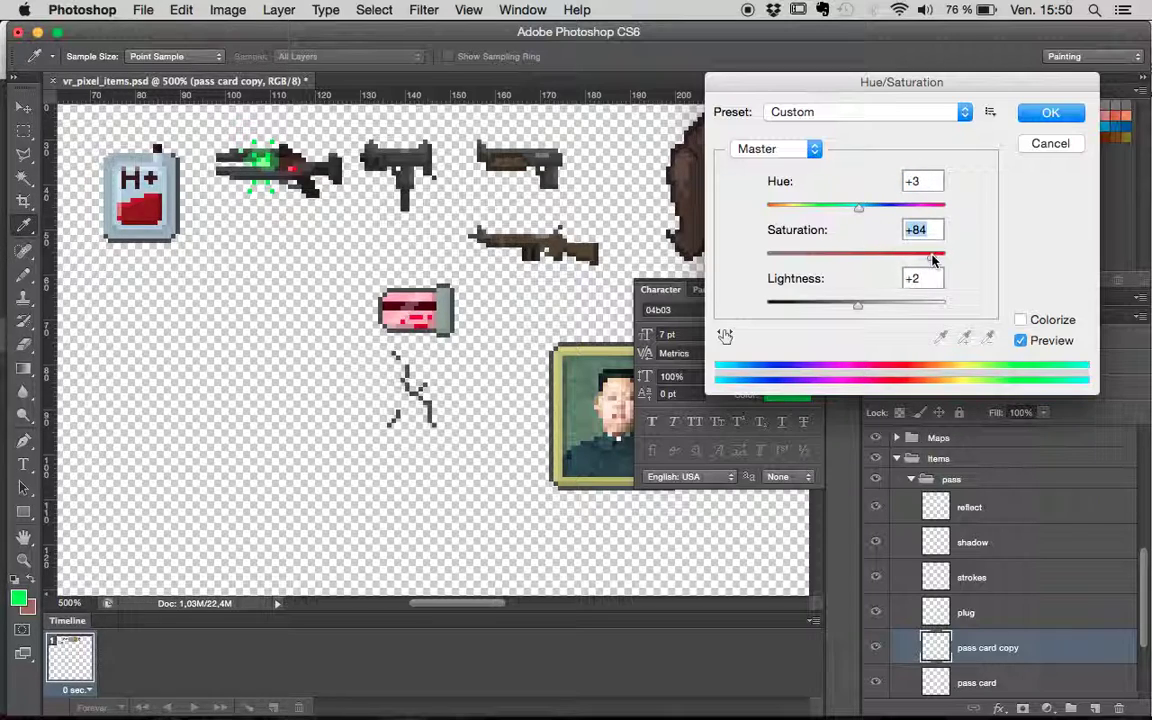
{"action": "left_click", "coordinate": [1051, 115]}
{"action": "key", "text": "v"}
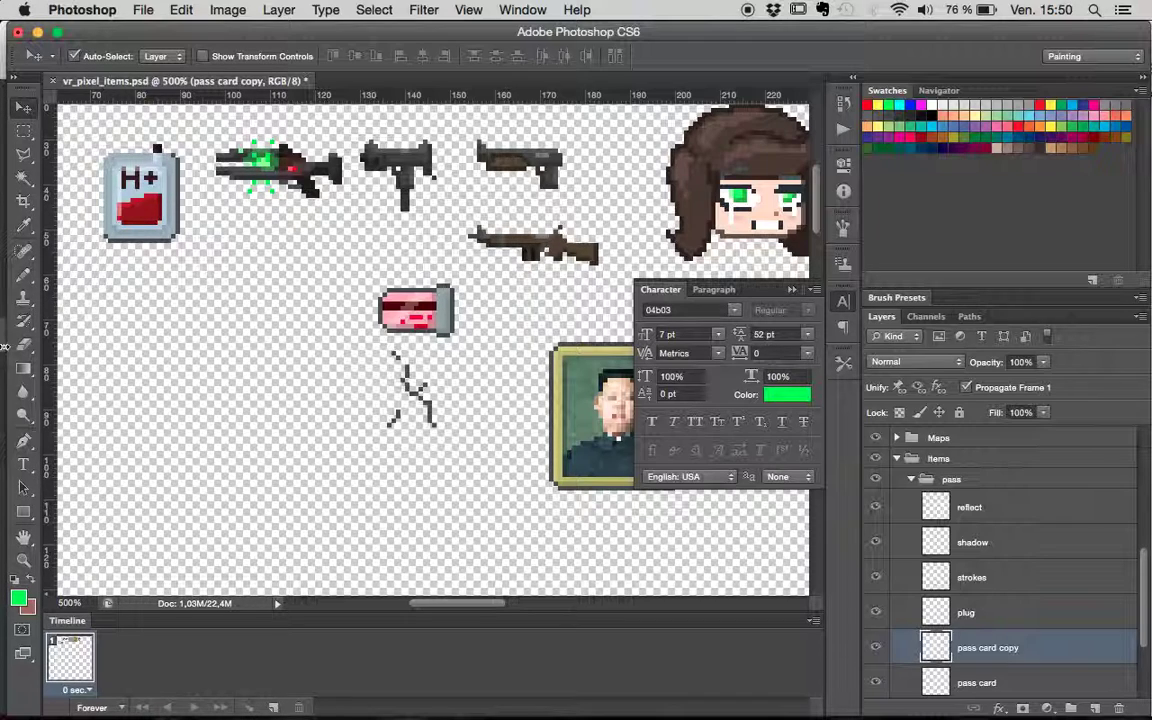
- Sample the card's red with the Pencil, choose a softer pinkish red and recolor the pass card's pale pink areas with it
{"action": "left_click", "coordinate": [24, 274]}
{"action": "left_click", "coordinate": [413, 306], "text": "alt"}
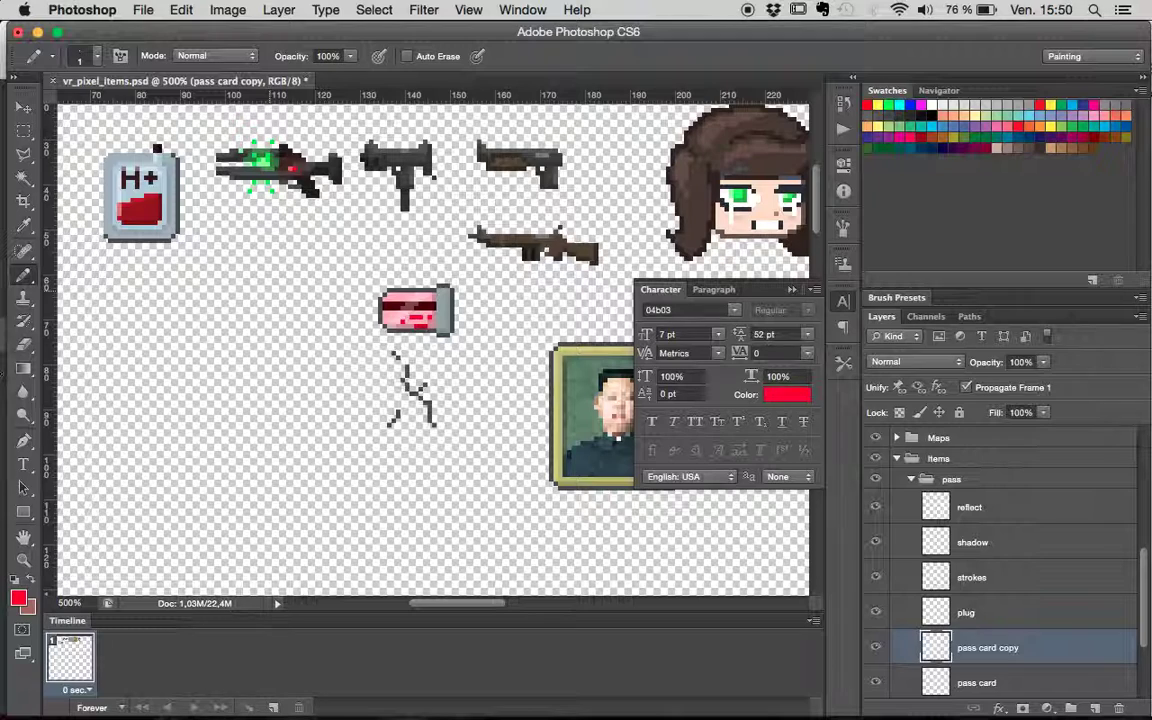
{"action": "left_click", "coordinate": [17, 597]}
{"action": "left_click", "coordinate": [810, 369]}
{"action": "mouse_move", "coordinate": [810, 369]}
{"action": "left_mouse_down"}
{"action": "mouse_move", "coordinate": [740, 370]}
{"action": "mouse_move", "coordinate": [753, 393]}
{"action": "mouse_move", "coordinate": [789, 393]}
{"action": "mouse_move", "coordinate": [773, 395]}
{"action": "mouse_move", "coordinate": [779, 384]}
{"action": "left_mouse_up"}
{"action": "left_click", "coordinate": [1052, 357]}
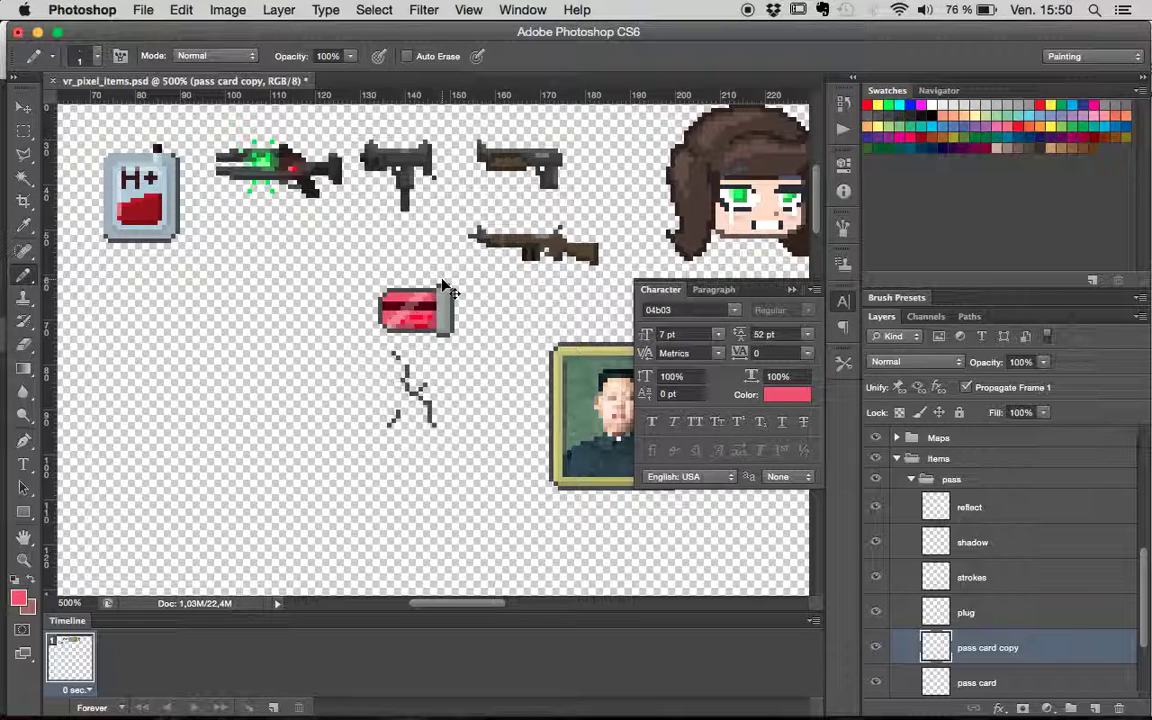
- Compare the recolored pass card with the other items, weapons and heads on the sheet
{"action": "key", "text": "super+minus"}
{"action": "scroll", "coordinate": [441, 279], "scroll_direction": "up", "scroll_amount": 3}
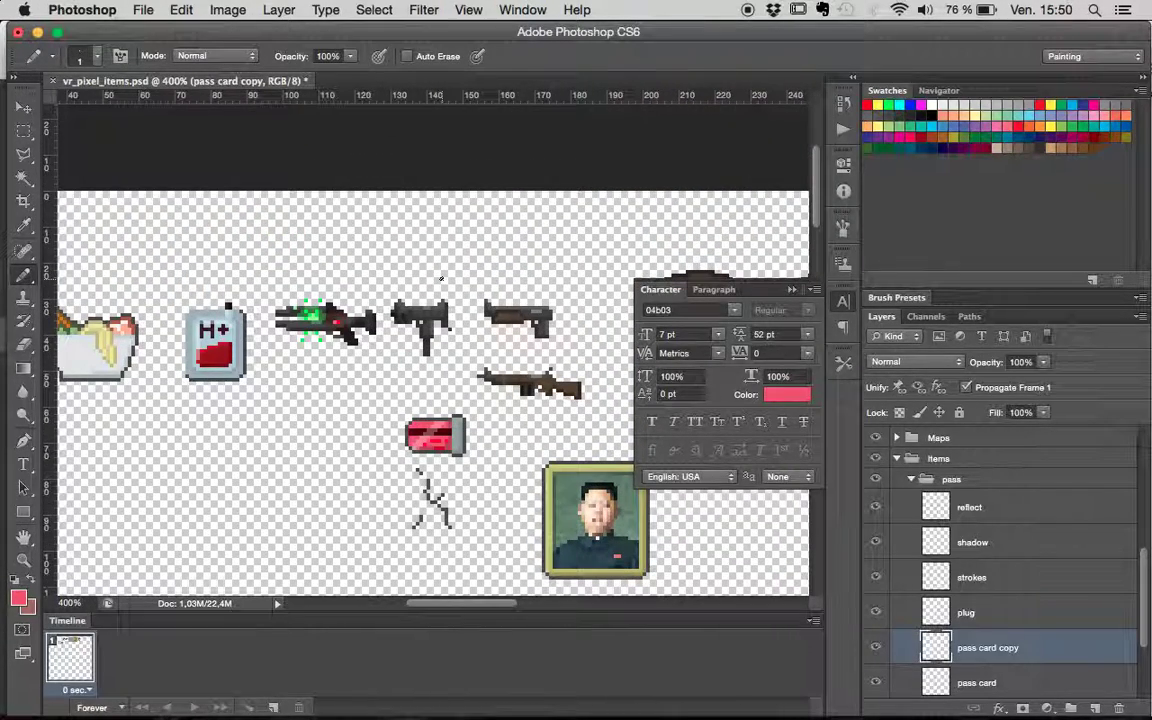
{"action": "scroll", "coordinate": [441, 279], "scroll_direction": "down", "scroll_amount": 3}
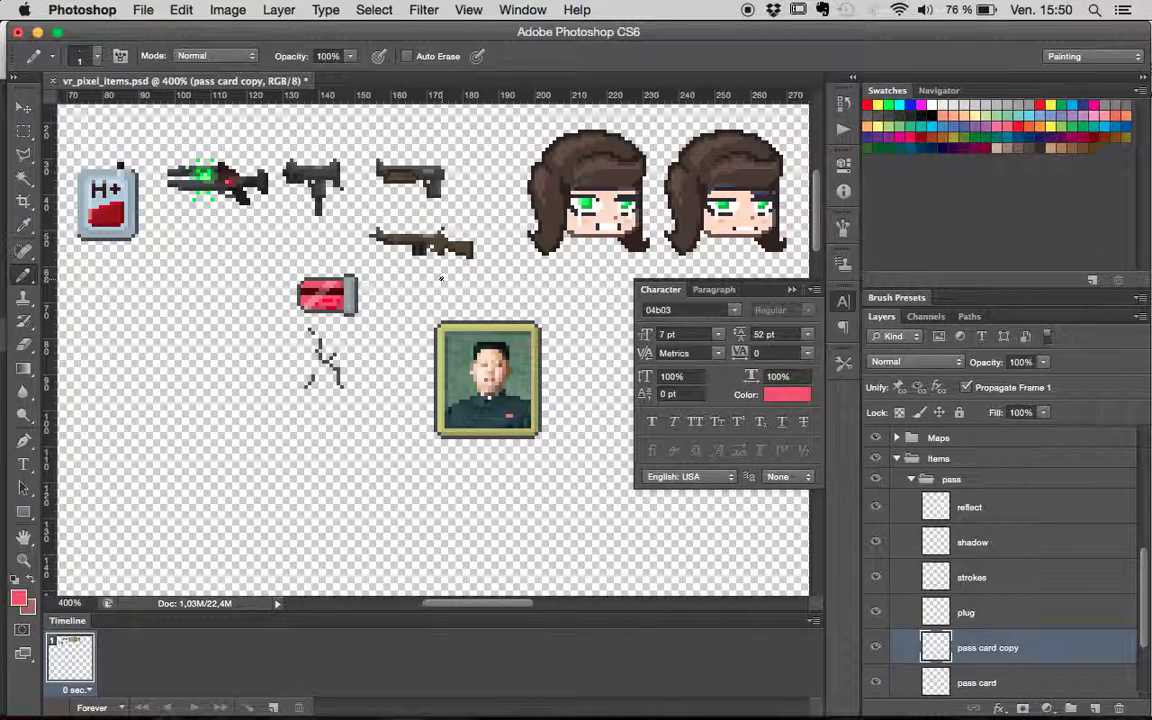
{"action": "scroll", "coordinate": [441, 279], "scroll_direction": "up", "scroll_amount": 3}
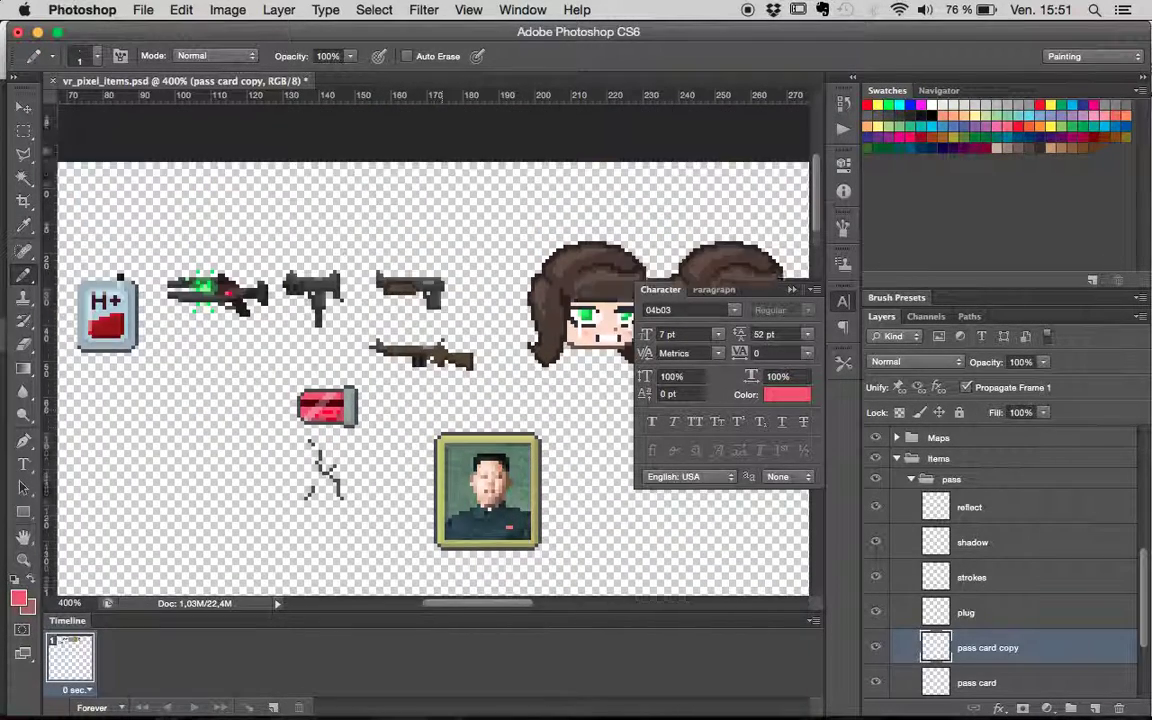
{"action": "scroll", "coordinate": [441, 279], "scroll_direction": "left", "scroll_amount": 2}
{"action": "scroll", "coordinate": [441, 279], "scroll_direction": "left", "scroll_amount": 1}
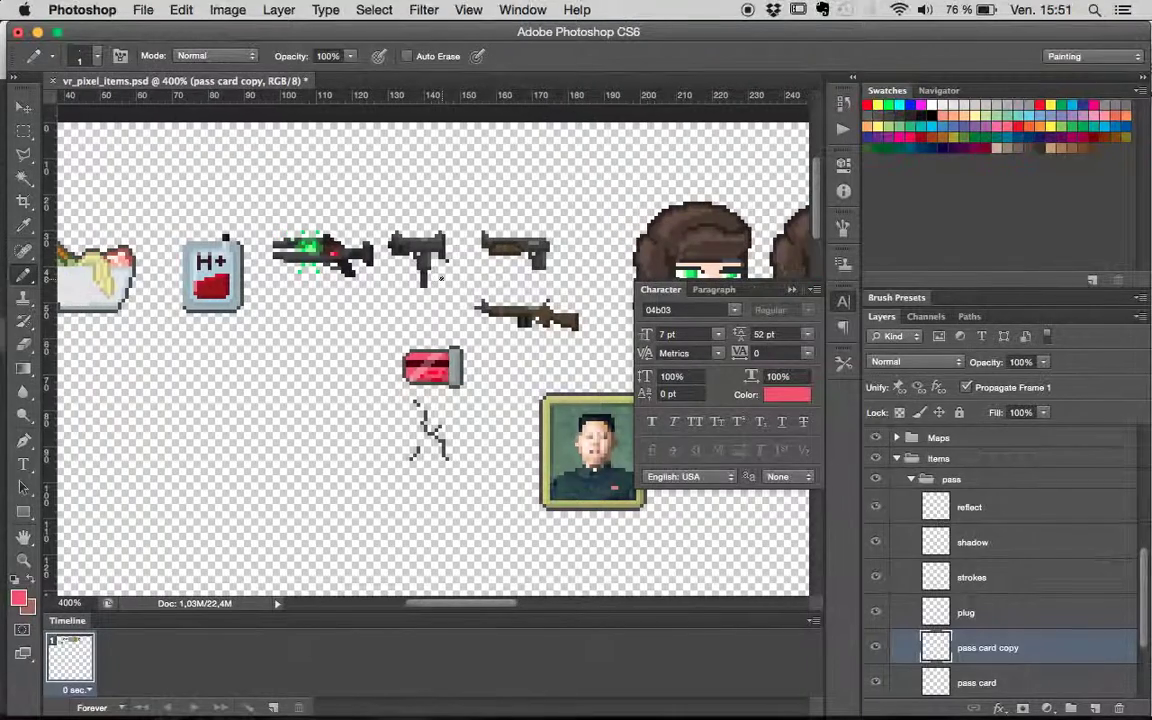
{"action": "scroll", "coordinate": [441, 279], "scroll_direction": "down", "scroll_amount": 2}
{"action": "scroll", "coordinate": [441, 279], "scroll_direction": "right", "scroll_amount": 2}
{"action": "scroll", "coordinate": [441, 279], "scroll_direction": "up", "scroll_amount": 1}
{"action": "scroll", "coordinate": [441, 279], "scroll_direction": "left", "scroll_amount": 1}
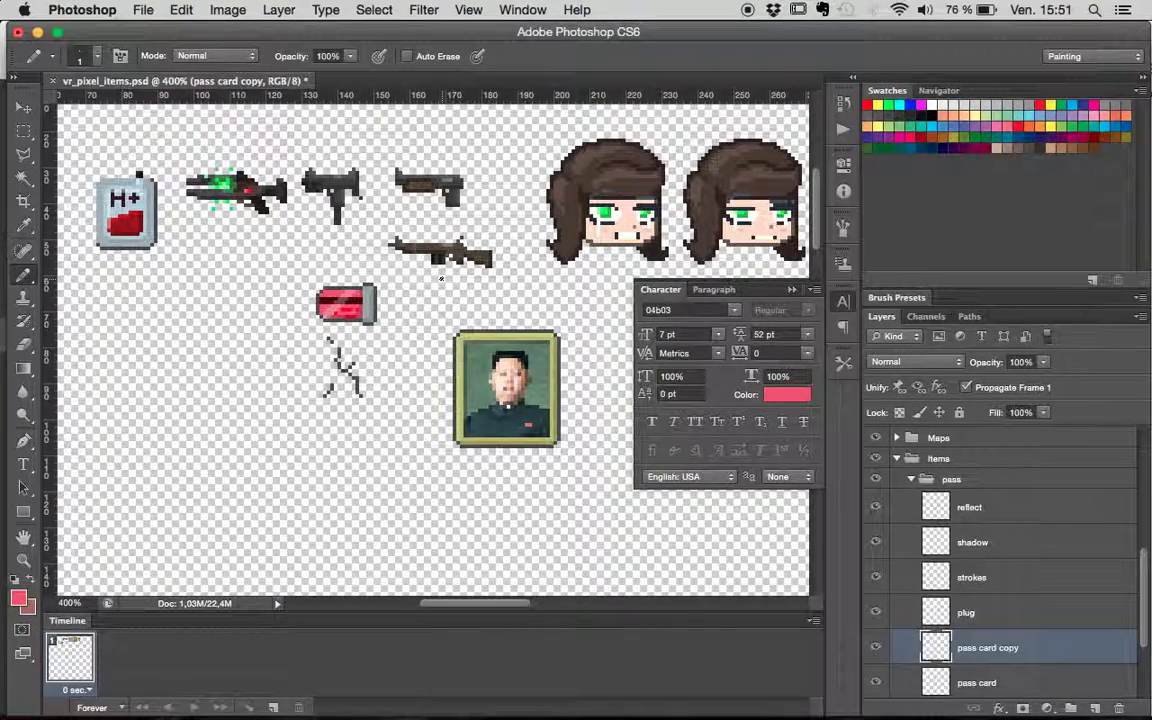
- Switch to Evernote and check the gate texture entry in the graphic assets list of the TFW No VR Todo note
{"action": "key", "text": "super+Tab"}
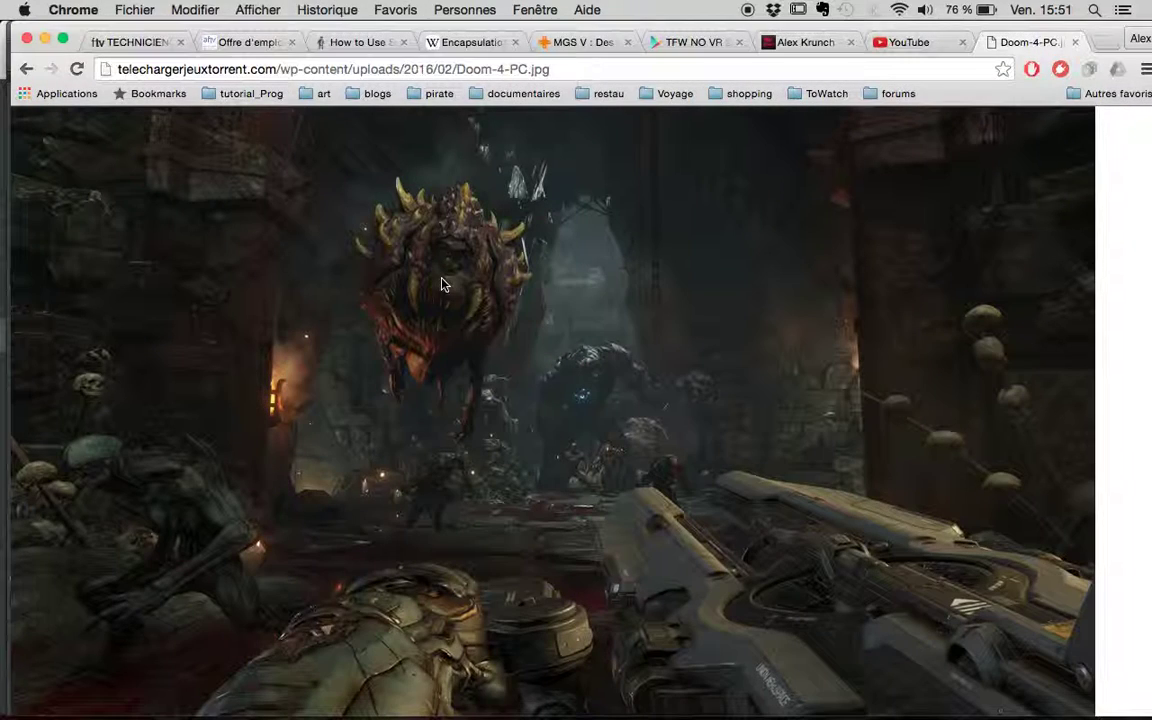
{"action": "key", "text": "super+Tab"}
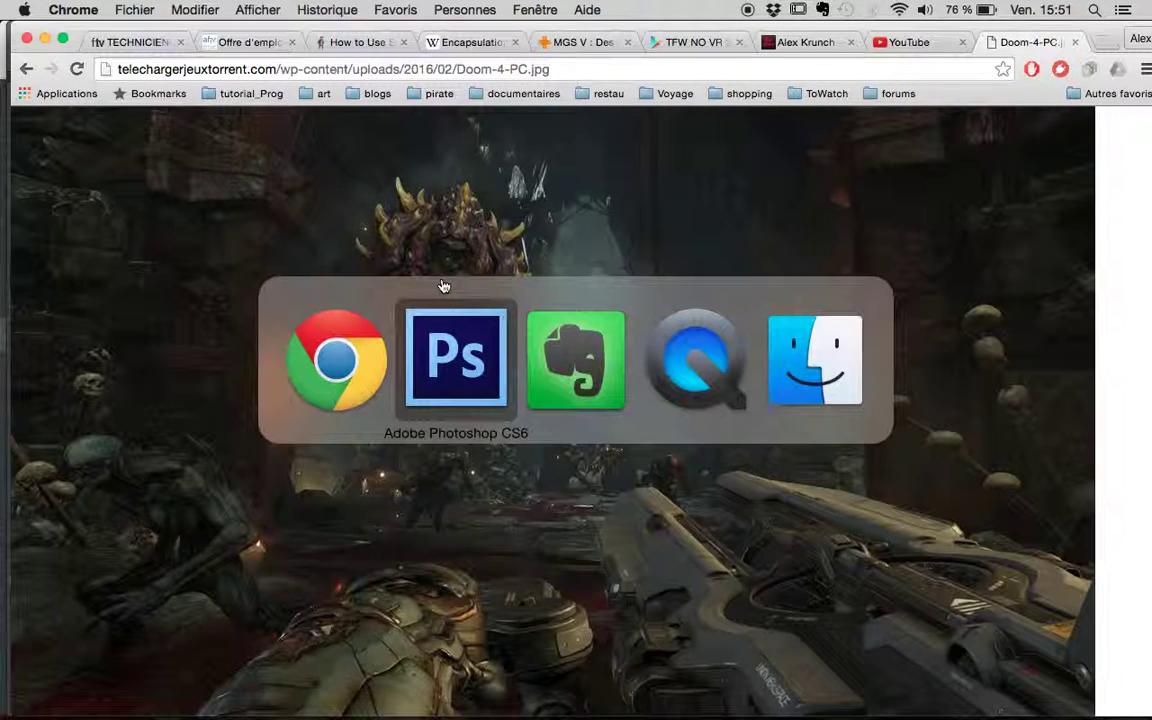
{"action": "key", "text": "super+Tab"}
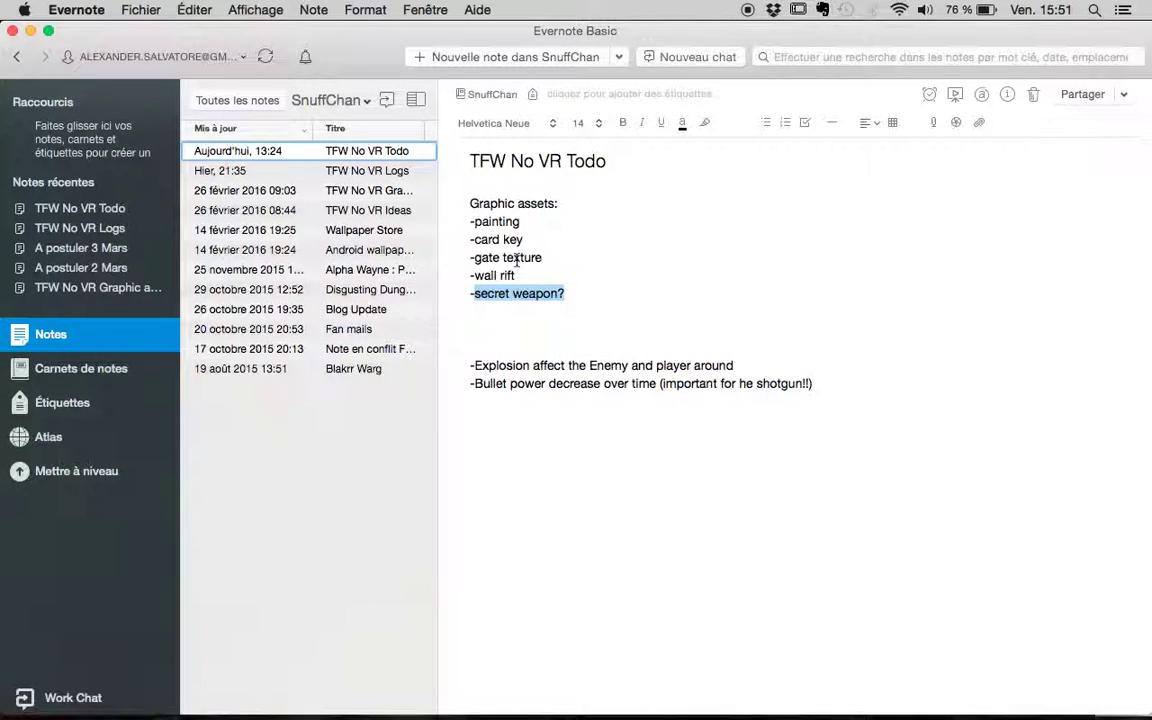
{"action": "triple_click", "coordinate": [516, 259]}
{"action": "triple_click", "coordinate": [550, 259]}
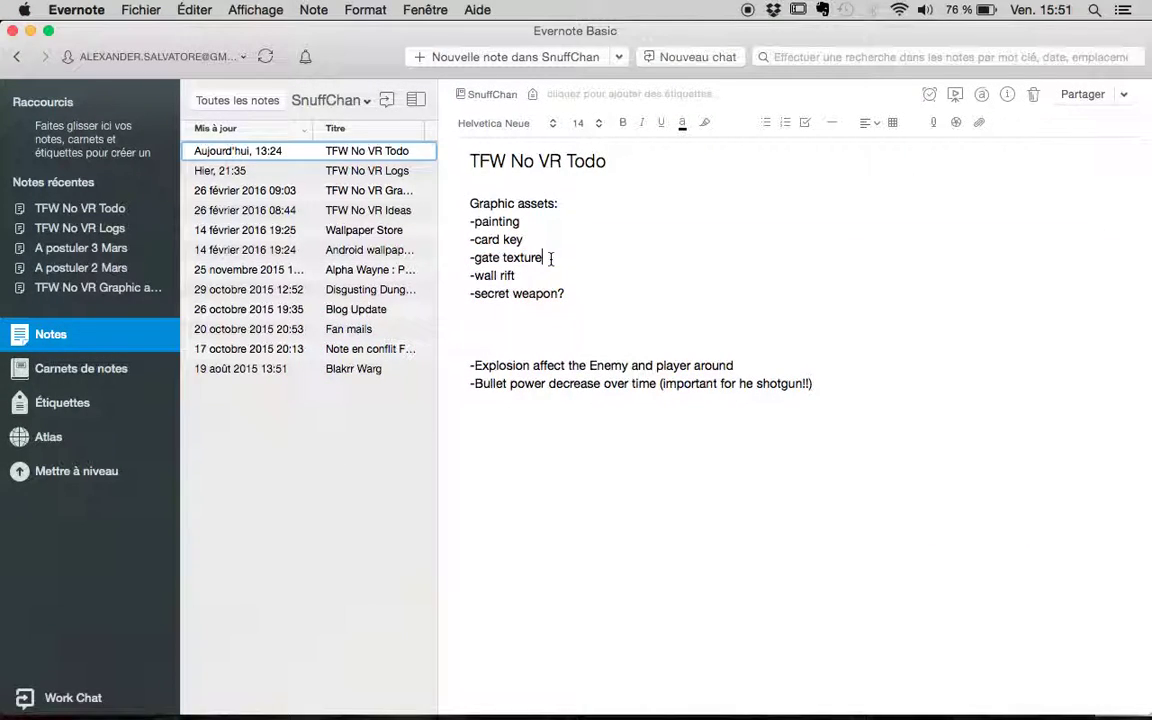
{"action": "double_click", "coordinate": [508, 259]}
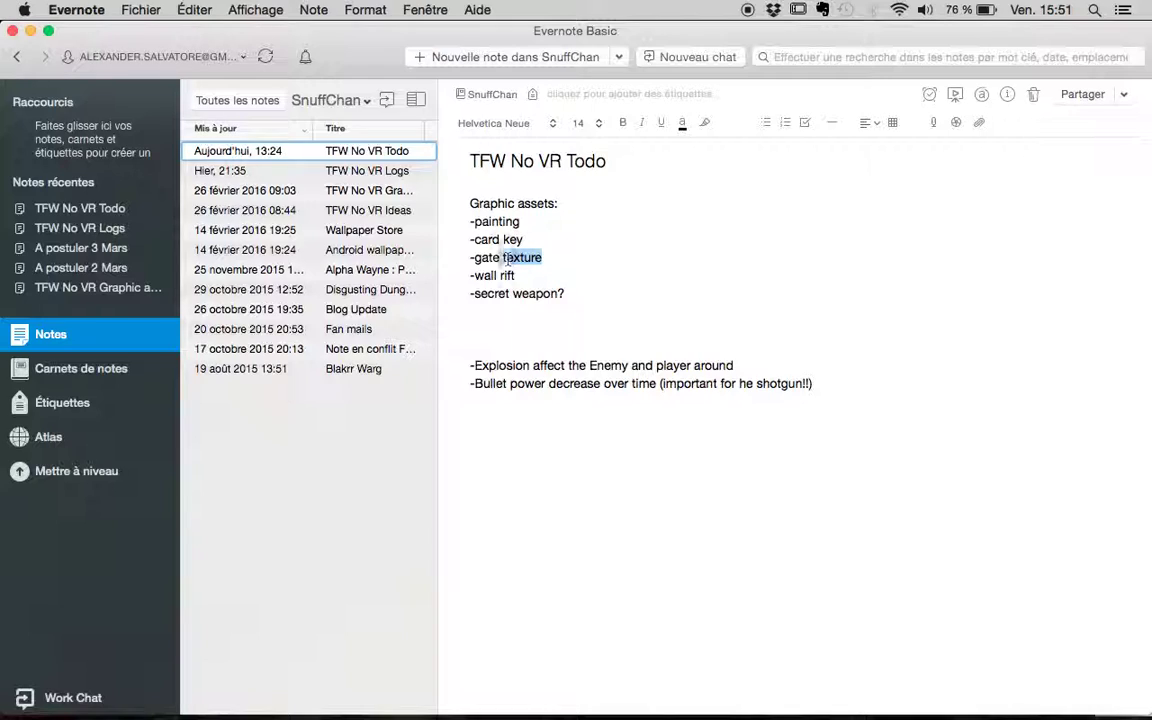
{"action": "left_click", "coordinate": [482, 252]}
{"action": "left_click", "coordinate": [521, 258]}
- Switch back to Photoshop and look across the item sheet from the weapons to the large panel beyond the heads
{"action": "key", "text": "cmd+Tab"}
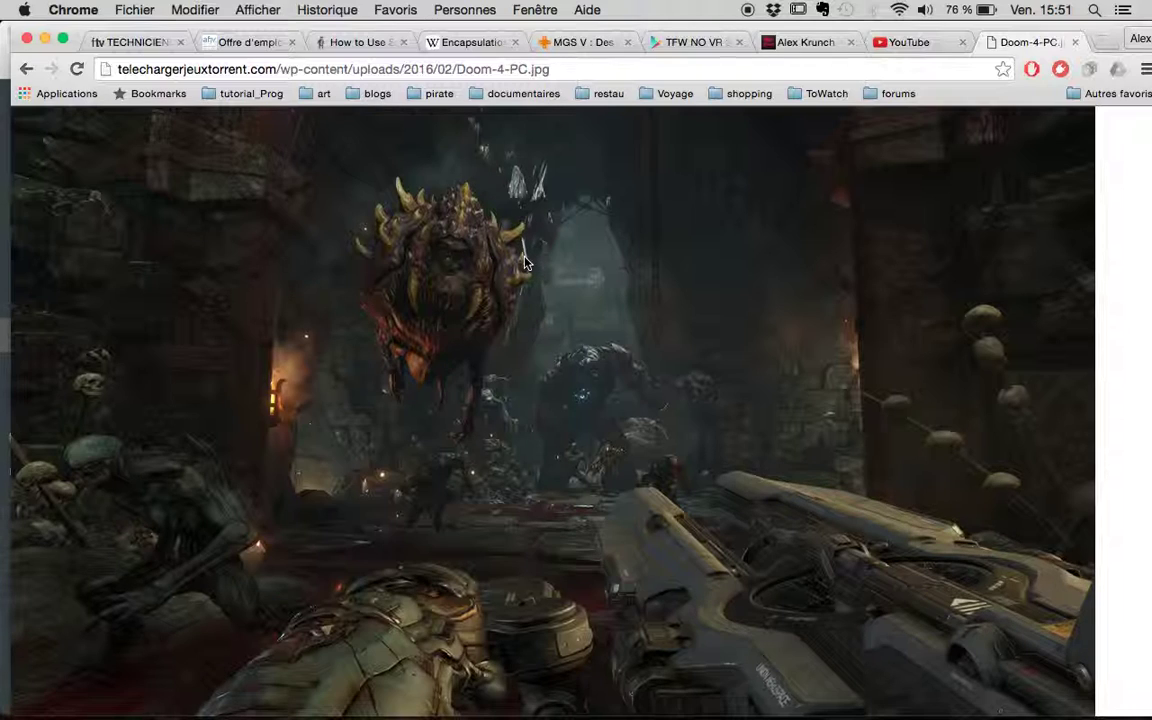
{"action": "key", "text": "super+Tab"}
{"action": "key", "text": "super+Tab"}
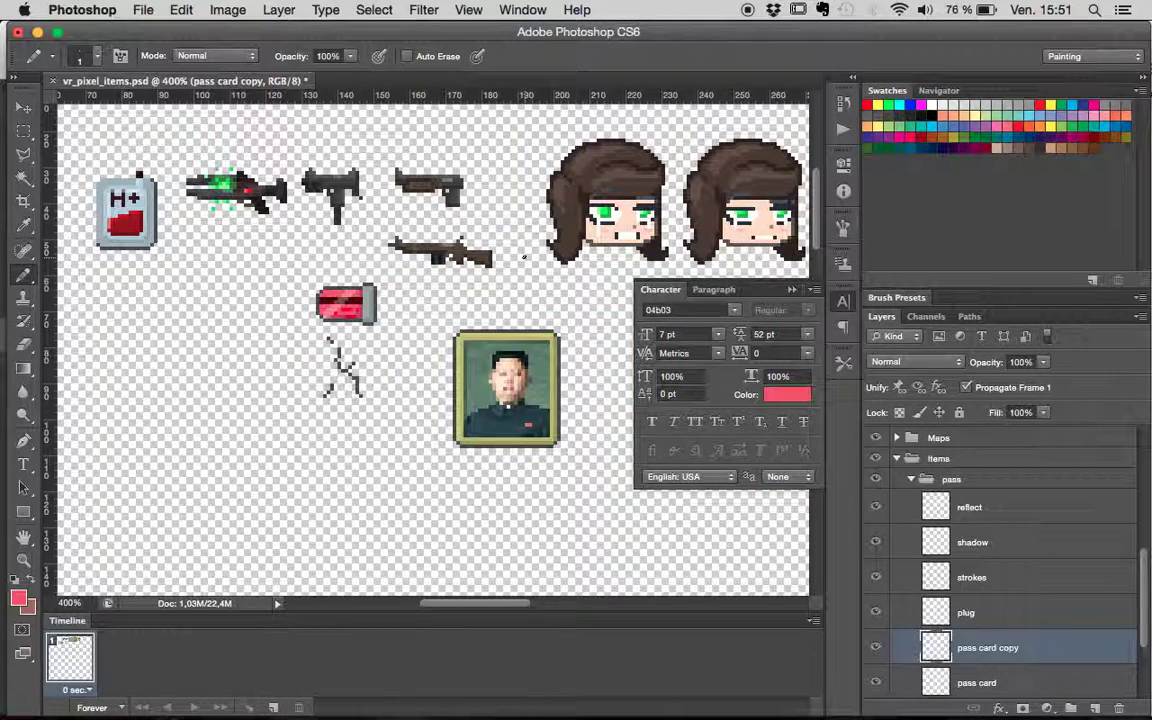
{"action": "scroll", "coordinate": [357, 366], "scroll_direction": "right", "scroll_amount": 5}
{"action": "scroll", "coordinate": [357, 366], "scroll_direction": "left", "scroll_amount": 5}
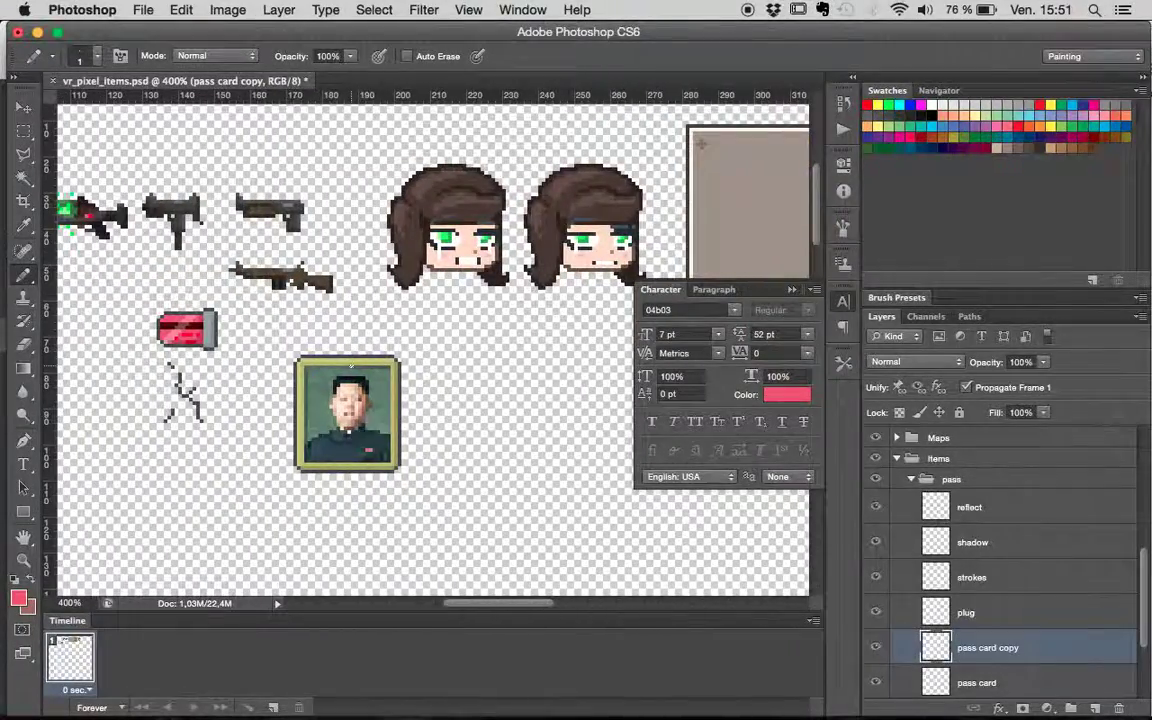
- Examine the large gray panel and the yellow-striped texture beyond the heads, and the empty area below the items
{"action": "scroll", "coordinate": [351, 366], "scroll_direction": "right", "scroll_amount": 5}
{"action": "scroll", "coordinate": [351, 366], "scroll_direction": "right", "scroll_amount": 5}
{"action": "scroll", "coordinate": [351, 366], "scroll_direction": "left", "scroll_amount": 8}
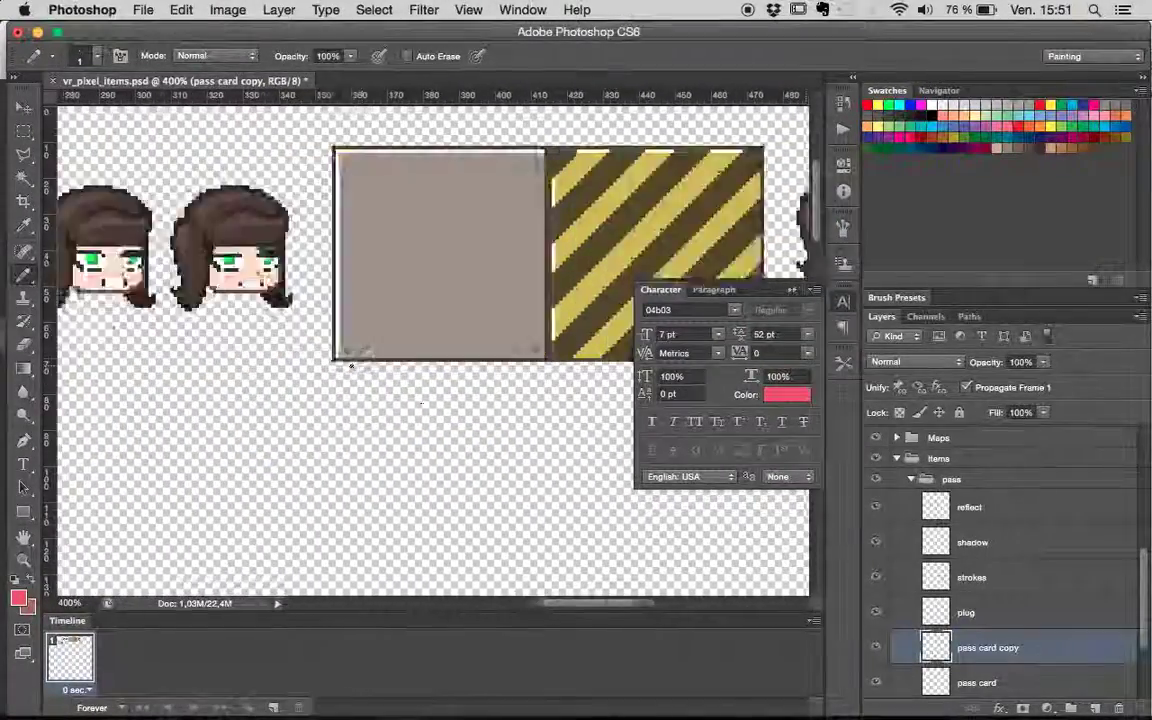
{"action": "scroll", "coordinate": [351, 366], "scroll_direction": "right", "scroll_amount": 4}
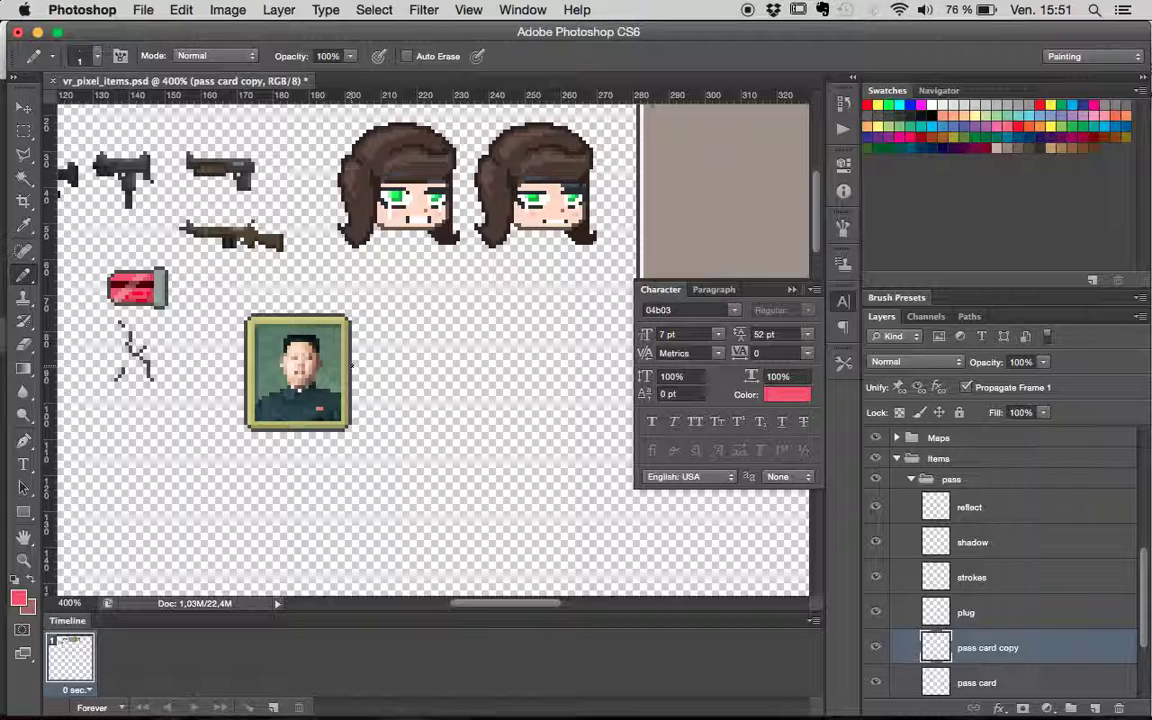
{"action": "scroll", "coordinate": [351, 366], "scroll_direction": "left", "scroll_amount": 6}
{"action": "scroll", "coordinate": [745, 232], "scroll_direction": "down", "scroll_amount": 2}
{"action": "scroll", "coordinate": [351, 366], "scroll_direction": "down", "scroll_amount": 2}
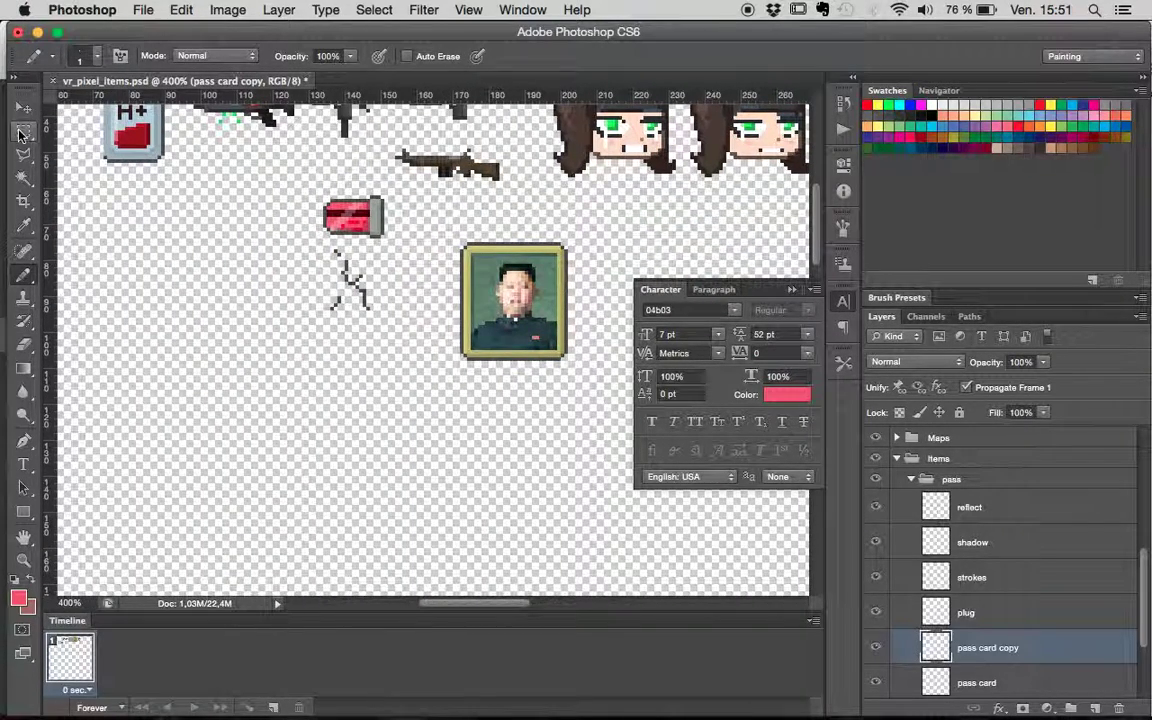
- Collapse the pass card's Items group and expand the Maps group in the layer list
{"action": "left_click", "coordinate": [906, 481]}
{"action": "left_click", "coordinate": [897, 540]}
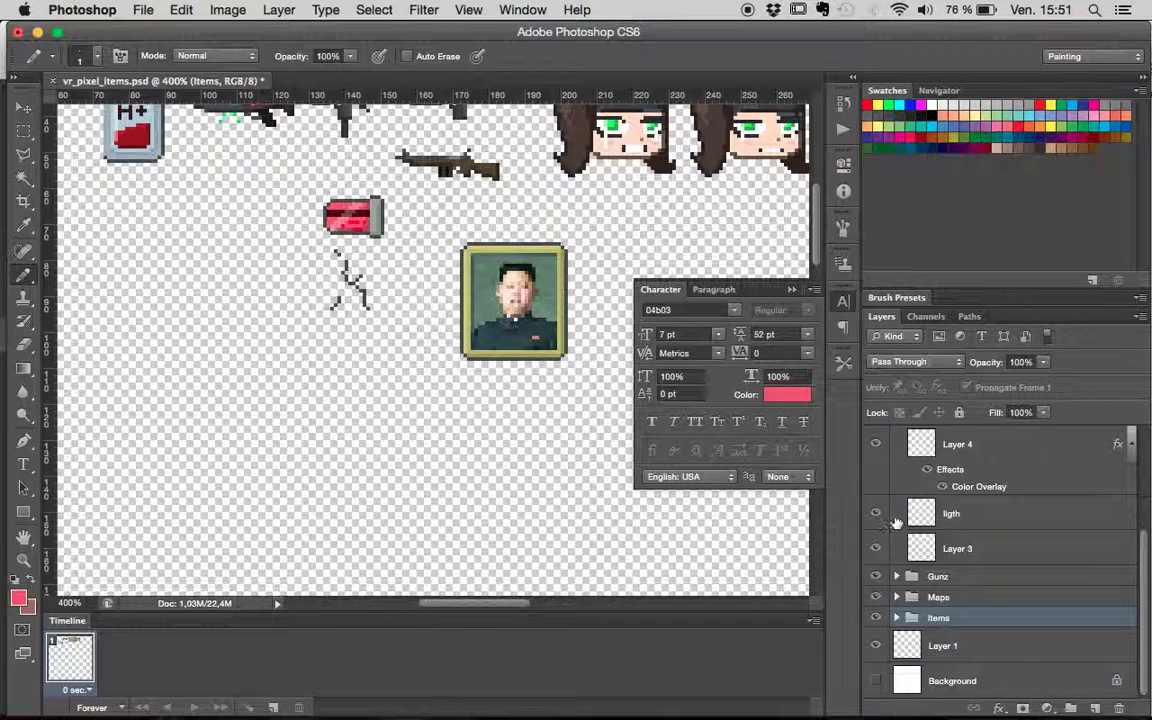
{"action": "left_click", "coordinate": [897, 597]}
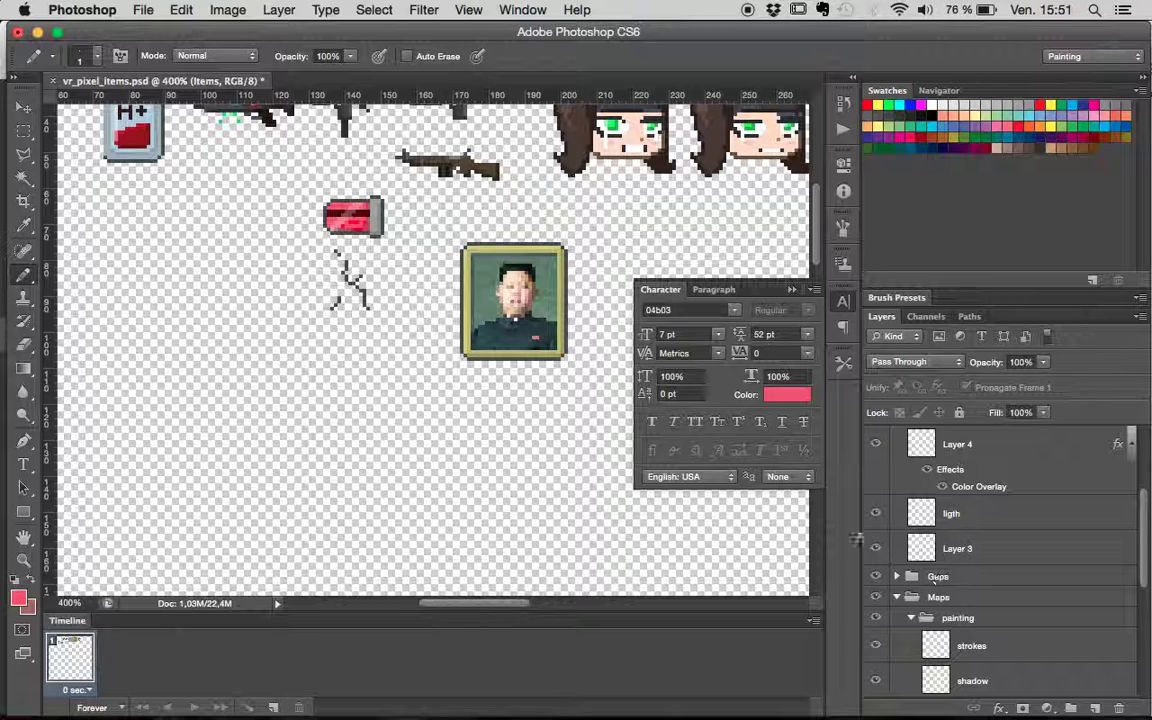
- Switch to Chrome and search Google for "translate" in a new tab
{"action": "key", "text": "super+Tab"}
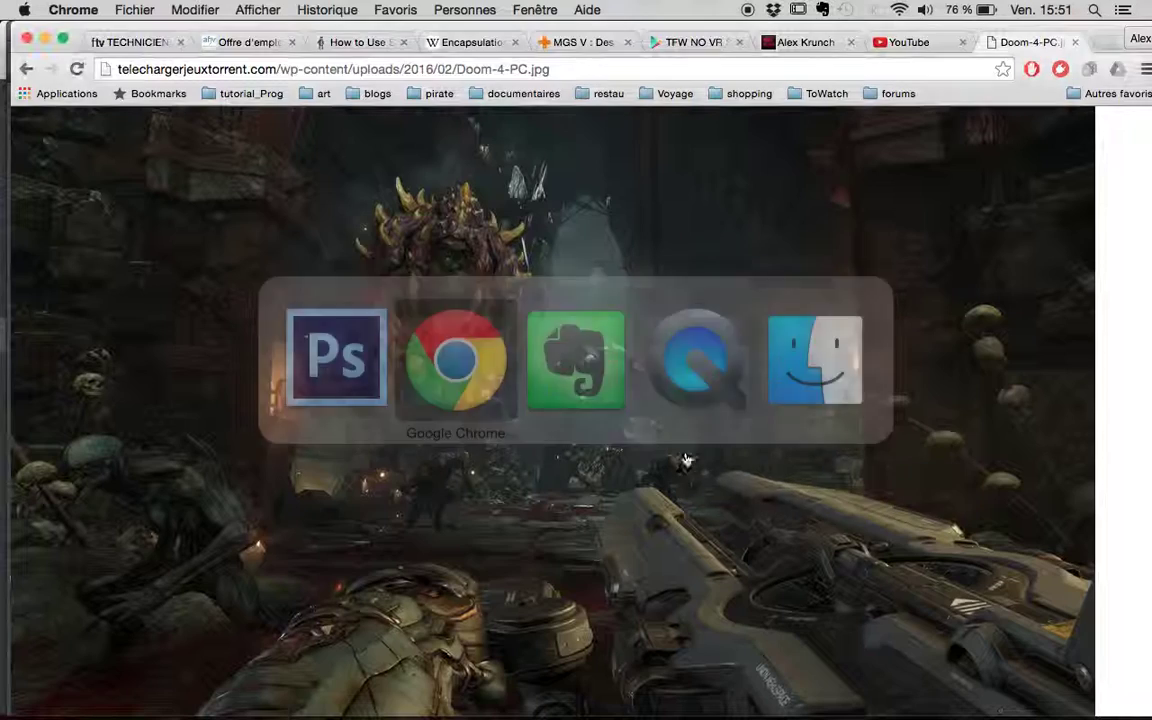
{"action": "left_click", "coordinate": [1105, 45]}
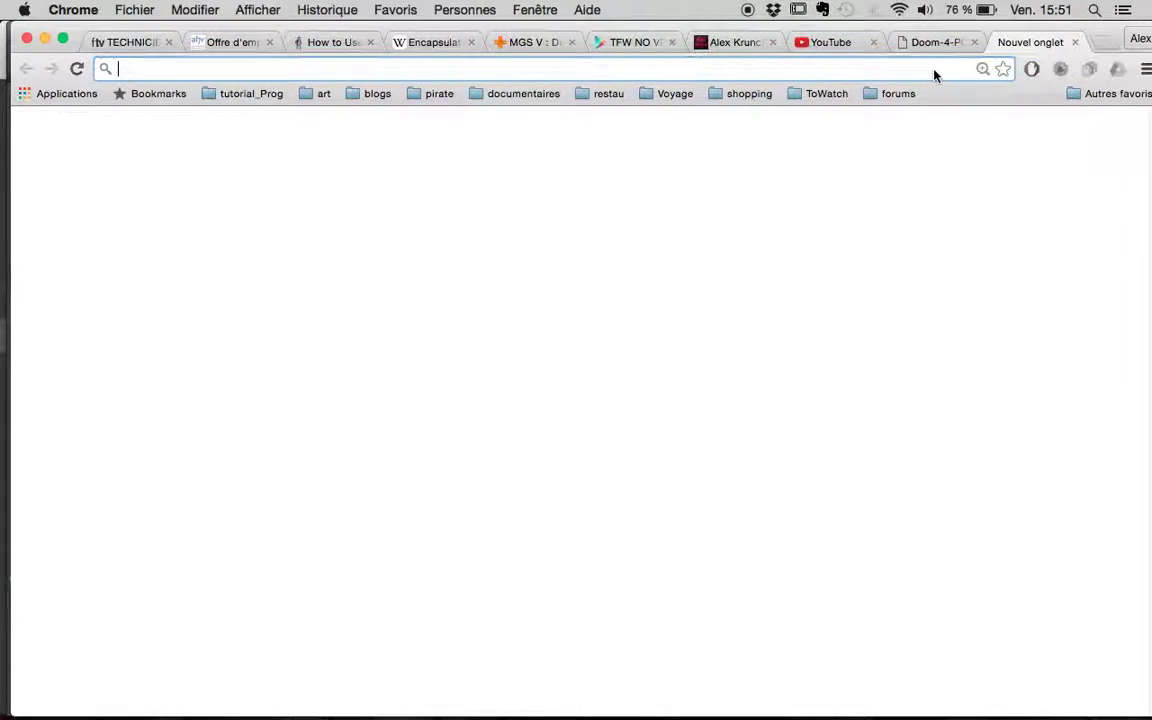
{"action": "type", "text": "translate_"}
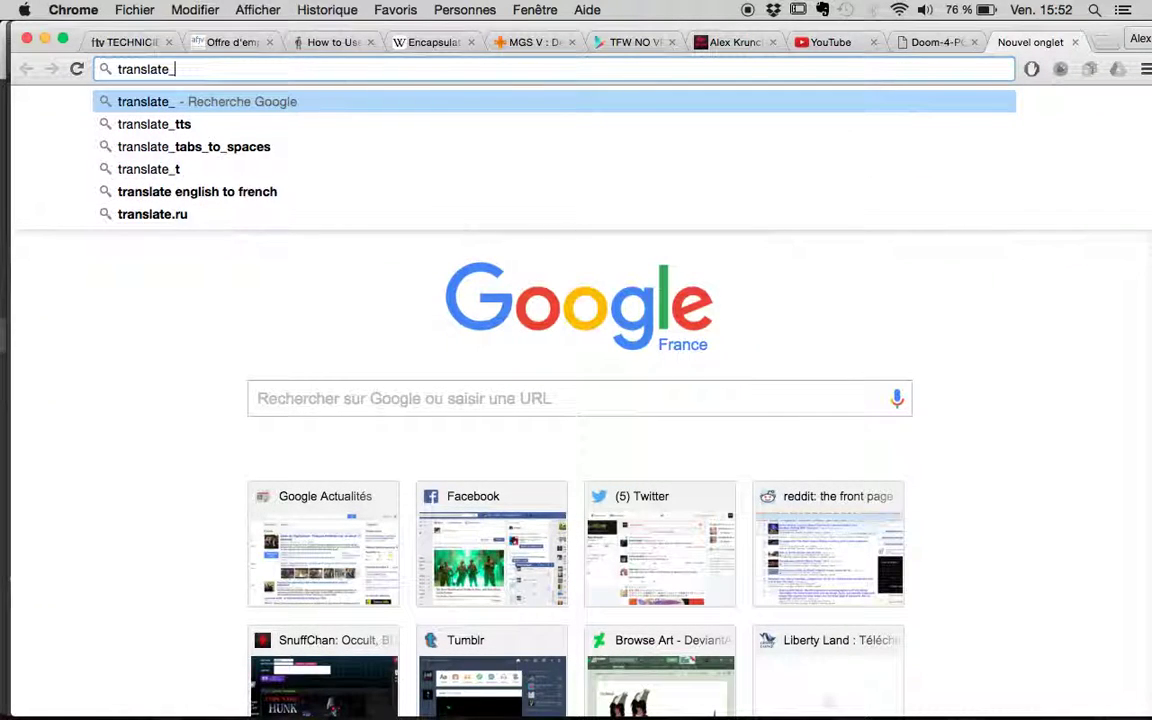
{"action": "key", "text": "BackSpace"}
{"action": "key", "text": "Return"}
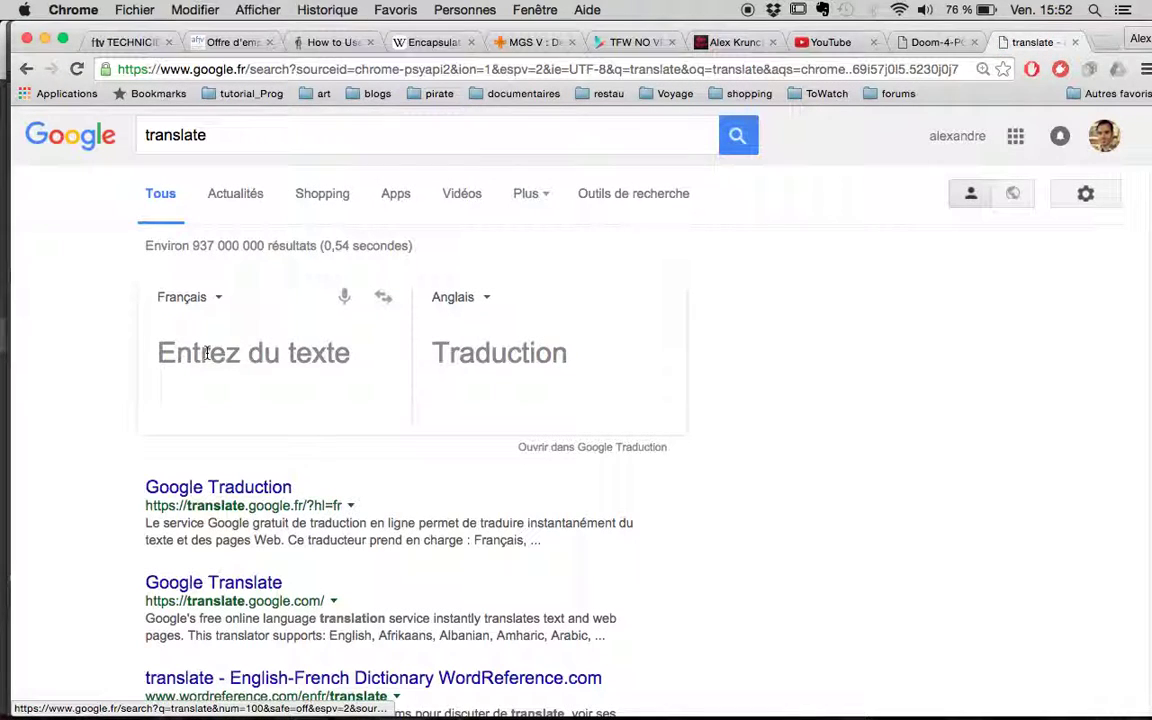
- Translate the French word "serrures" into English
{"action": "left_click", "coordinate": [206, 353]}
{"action": "type", "text": "serrru"}
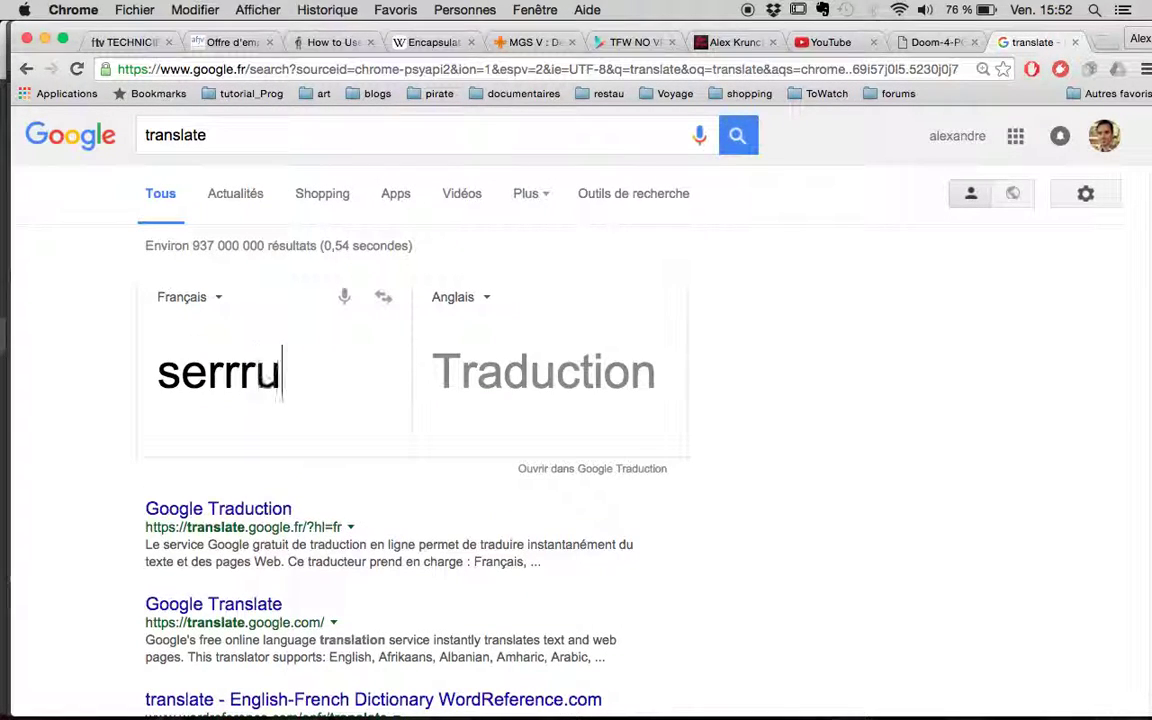
{"action": "key", "text": "BackSpace"}
{"action": "key", "text": "BackSpace"}
{"action": "type", "text": "ures"}
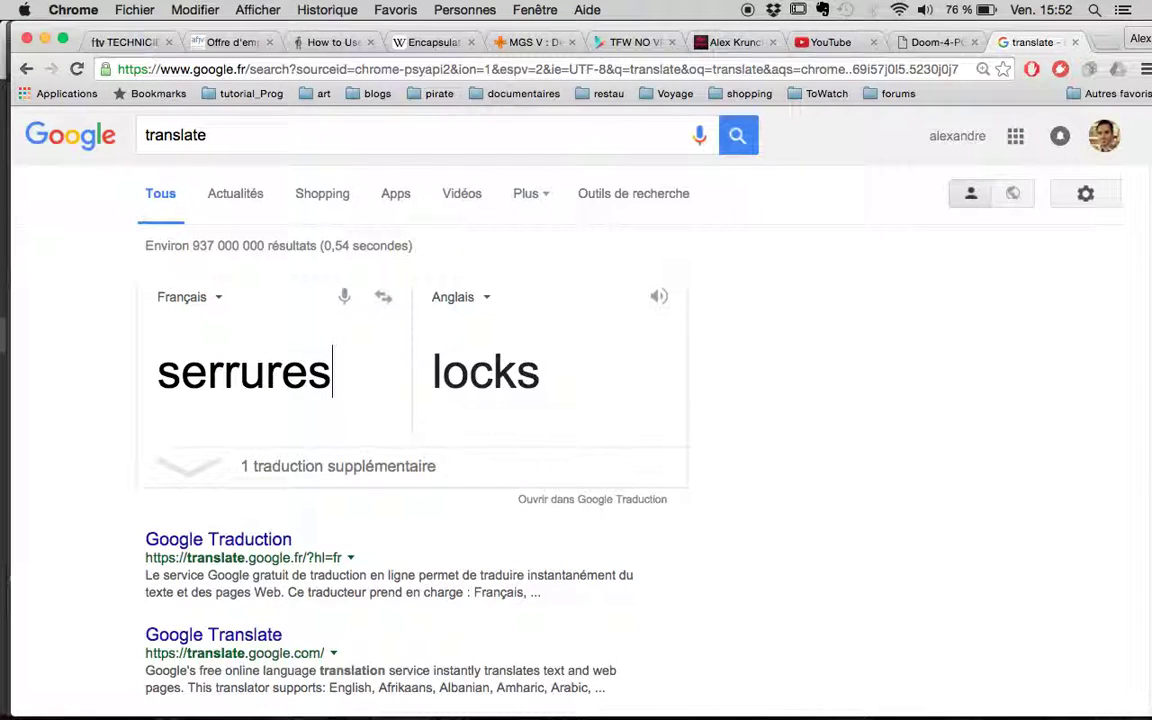
- Switch back to Photoshop and collapse the painting group inside Maps
{"action": "key", "text": "super+Tab"}
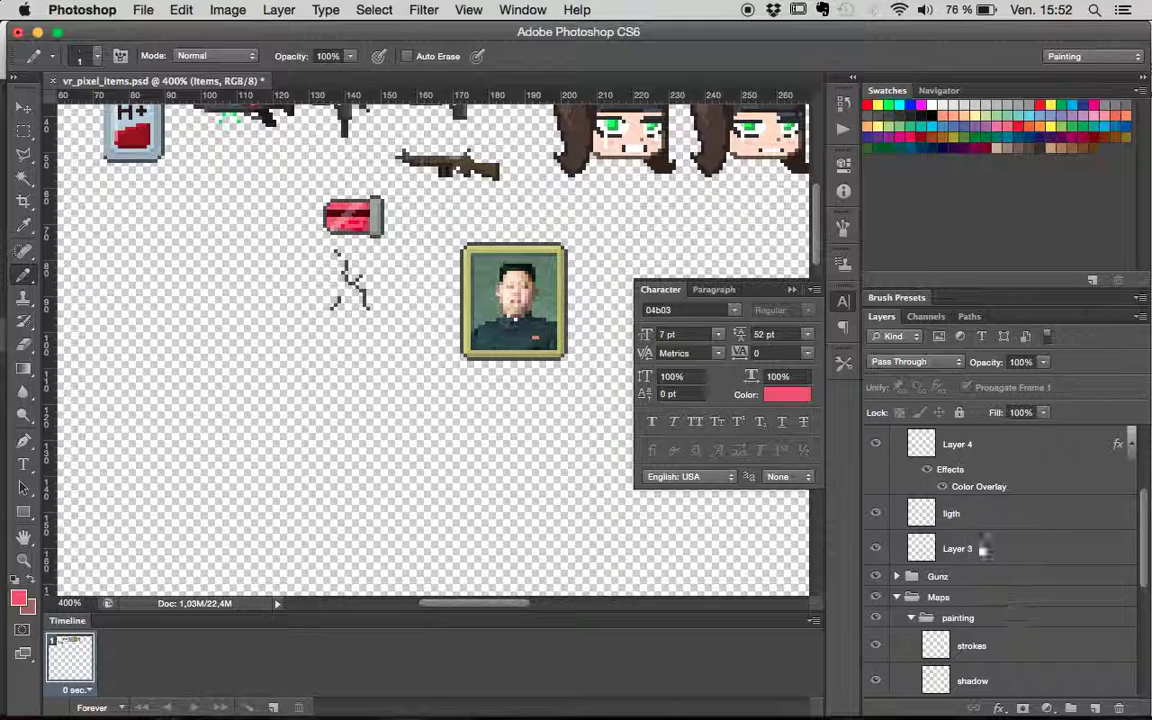
{"action": "scroll", "coordinate": [957, 533], "scroll_direction": "up", "scroll_amount": 2}
{"action": "scroll", "coordinate": [957, 535], "scroll_direction": "up", "scroll_amount": 2}
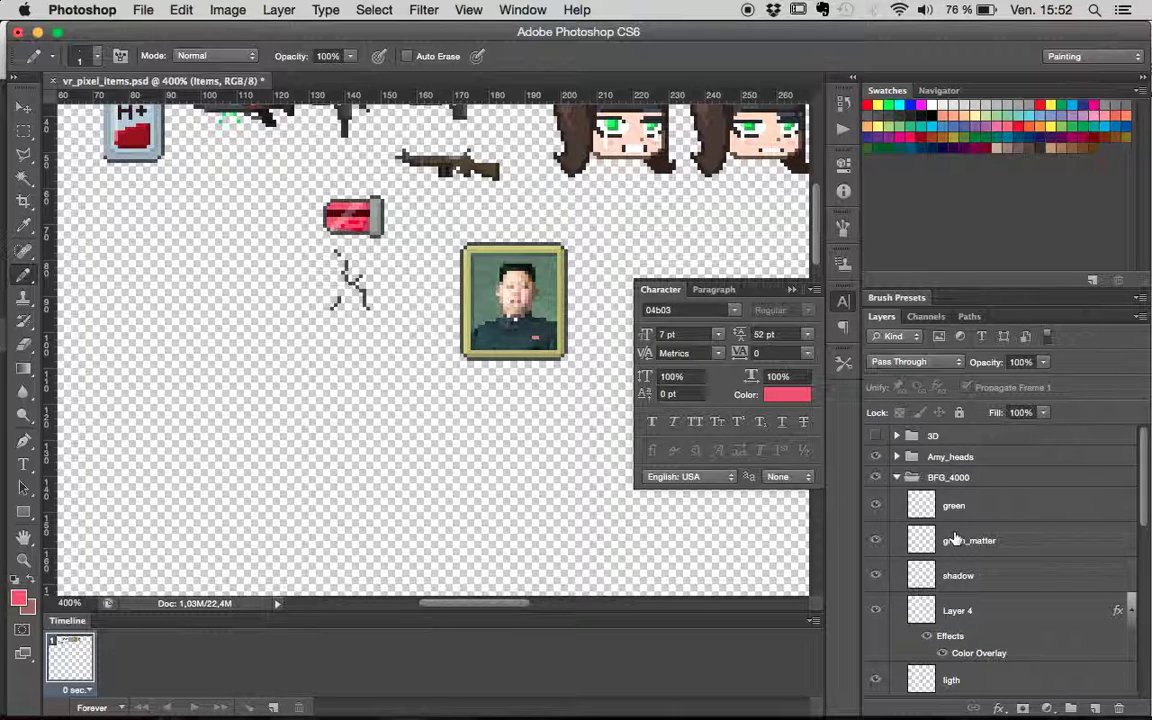
{"action": "scroll", "coordinate": [957, 540], "scroll_direction": "down", "scroll_amount": 5}
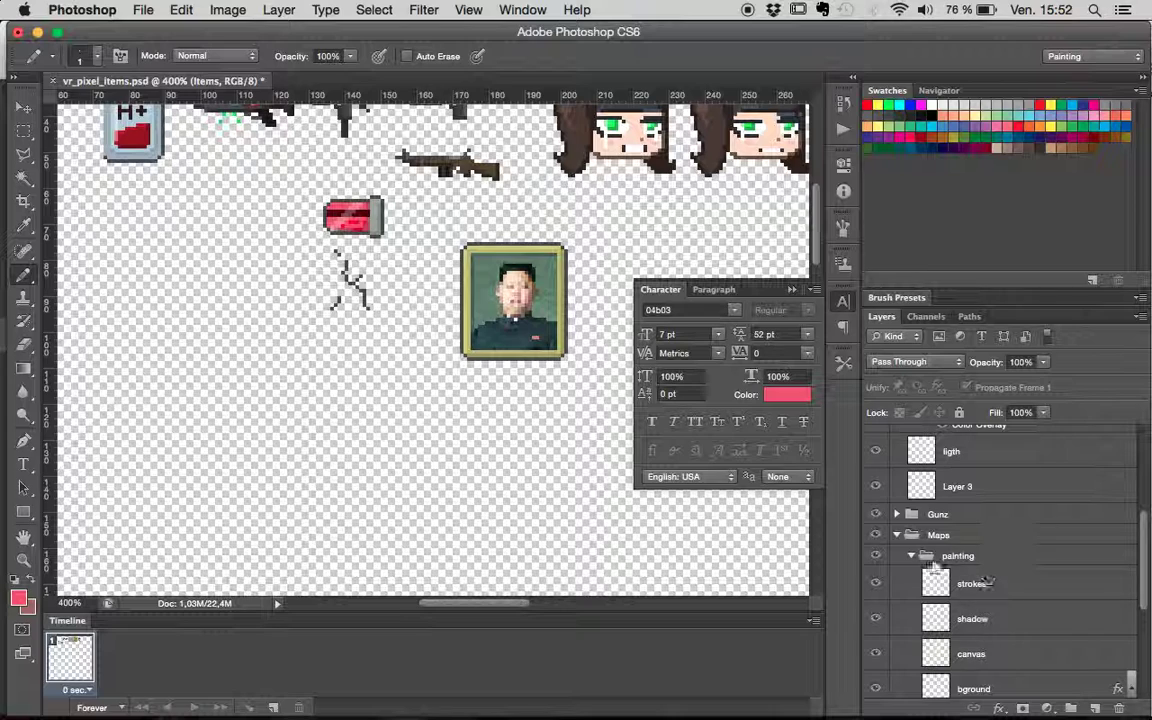
{"action": "left_click", "coordinate": [911, 556]}
{"action": "scroll", "coordinate": [955, 553], "scroll_direction": "up", "scroll_amount": 6}
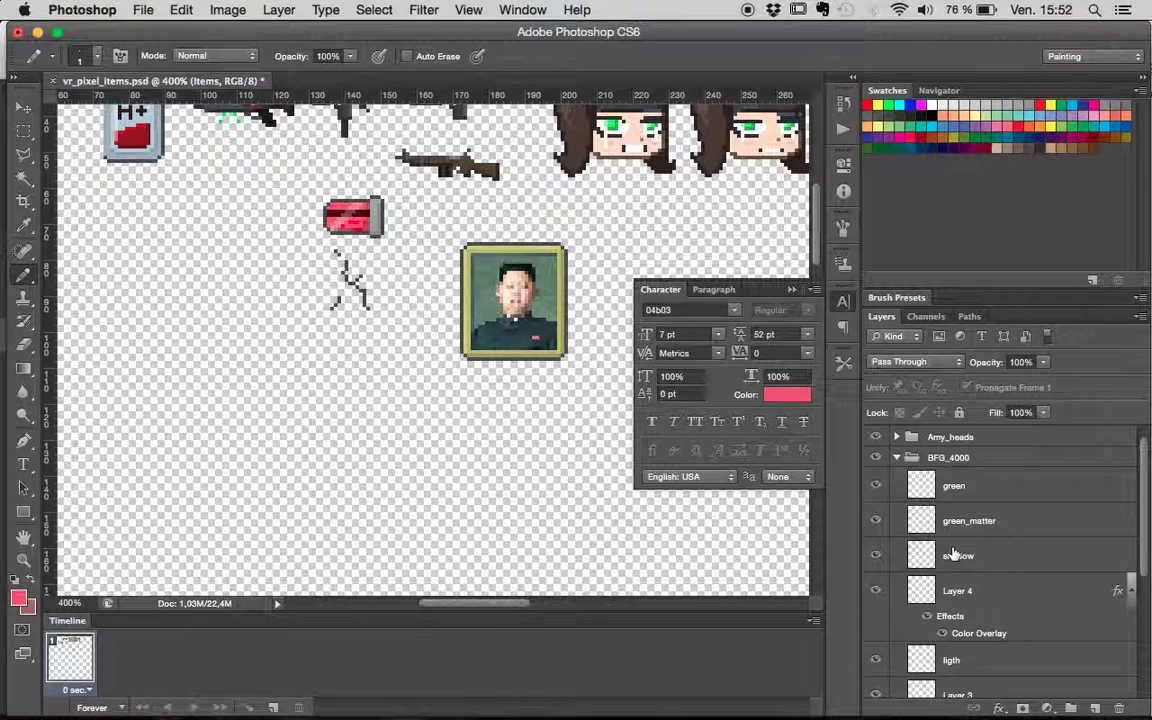
- Add a new layer above the green layer in the BFG_4000 group and name it locks
{"action": "left_click", "coordinate": [955, 486]}
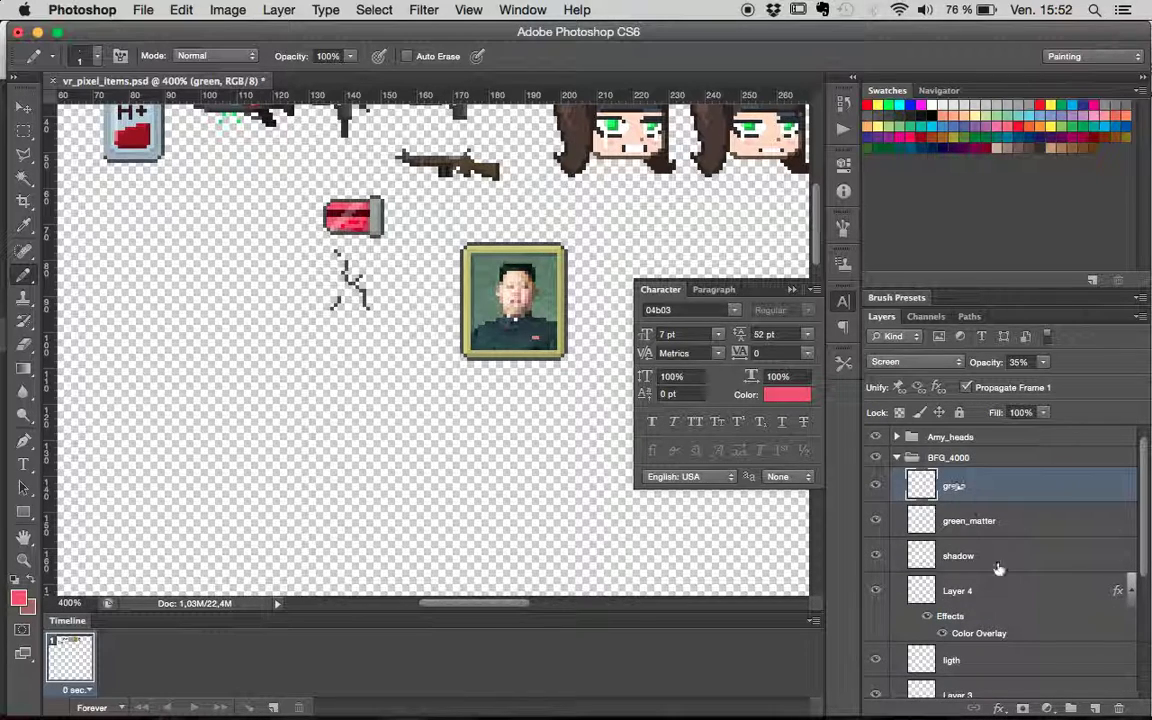
{"action": "left_click", "coordinate": [1093, 710]}
{"action": "double_click", "coordinate": [962, 486]}
{"action": "type", "text": "lo"}
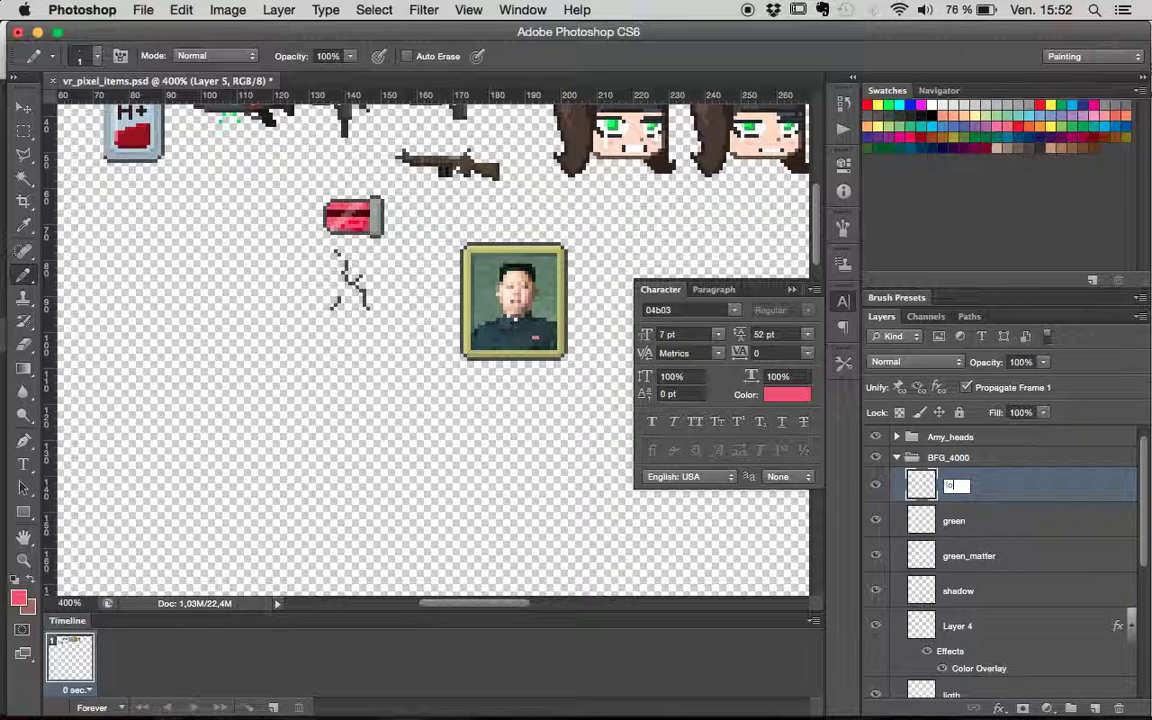
{"action": "type", "text": "cks"}
{"action": "key", "text": "Return"}
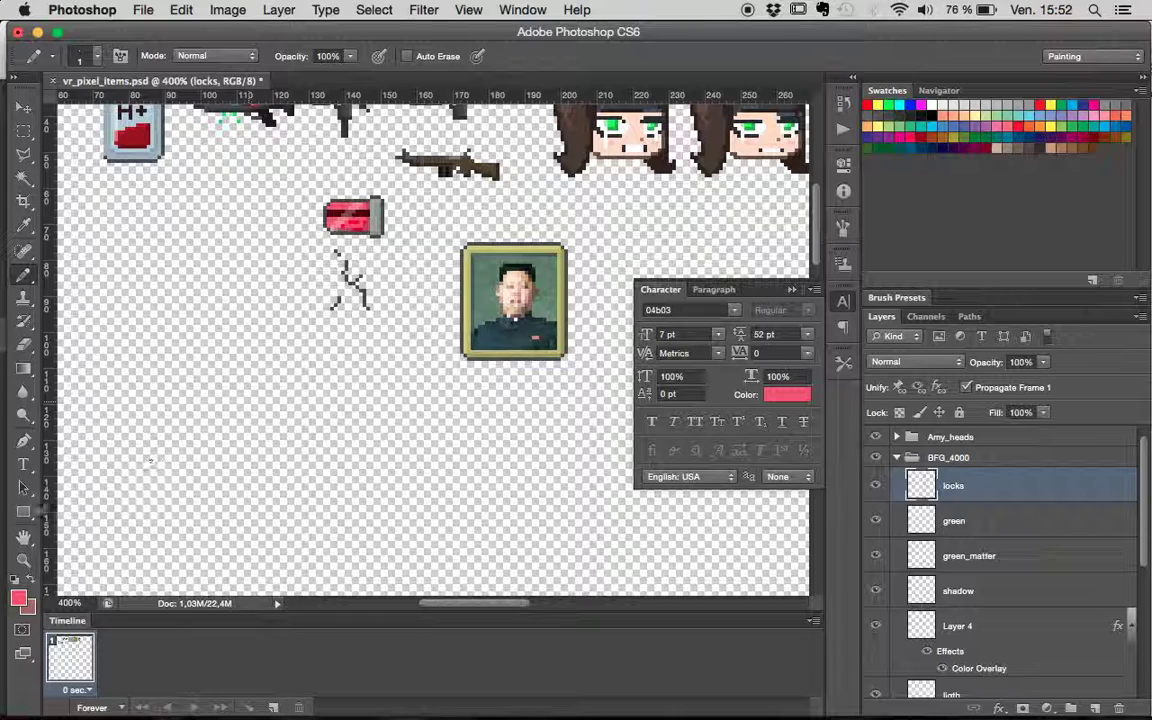
- Marquee-select a small horizontal rectangle below the crack drawing, try filling it with the pinkish red, and undo the fill
{"action": "left_click", "coordinate": [24, 130]}
{"action": "left_click_drag", "start_coordinate": [332, 352], "coordinate": [337, 352]}
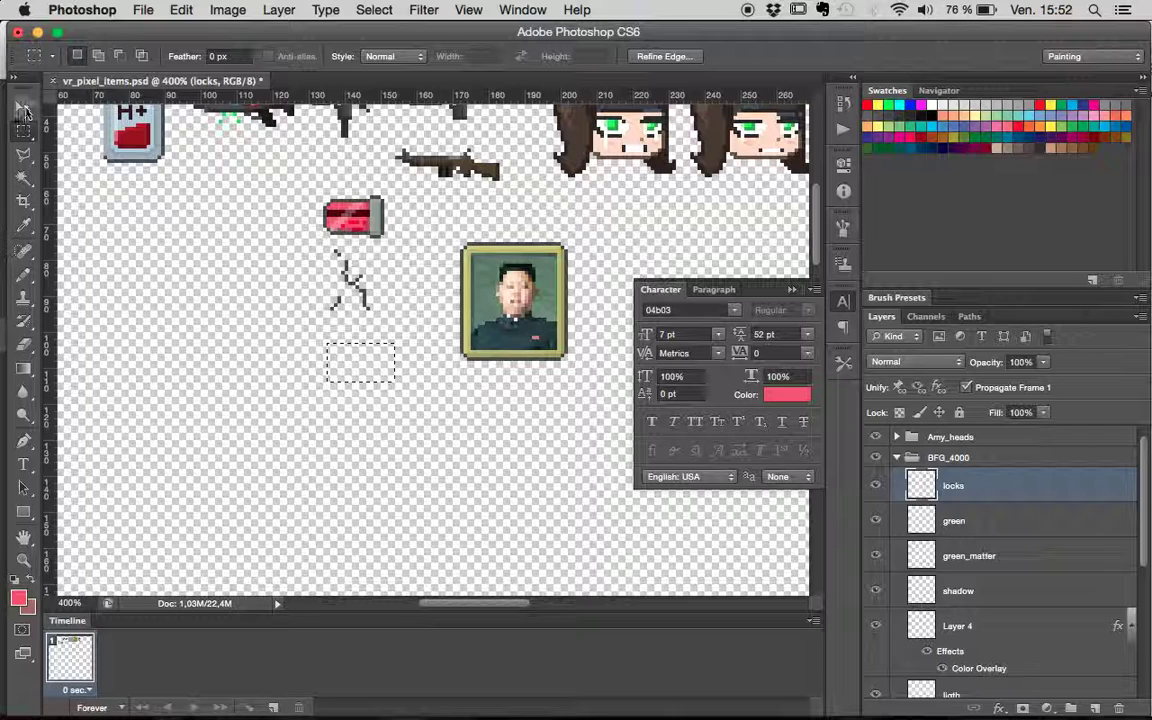
{"action": "left_click", "coordinate": [24, 107]}
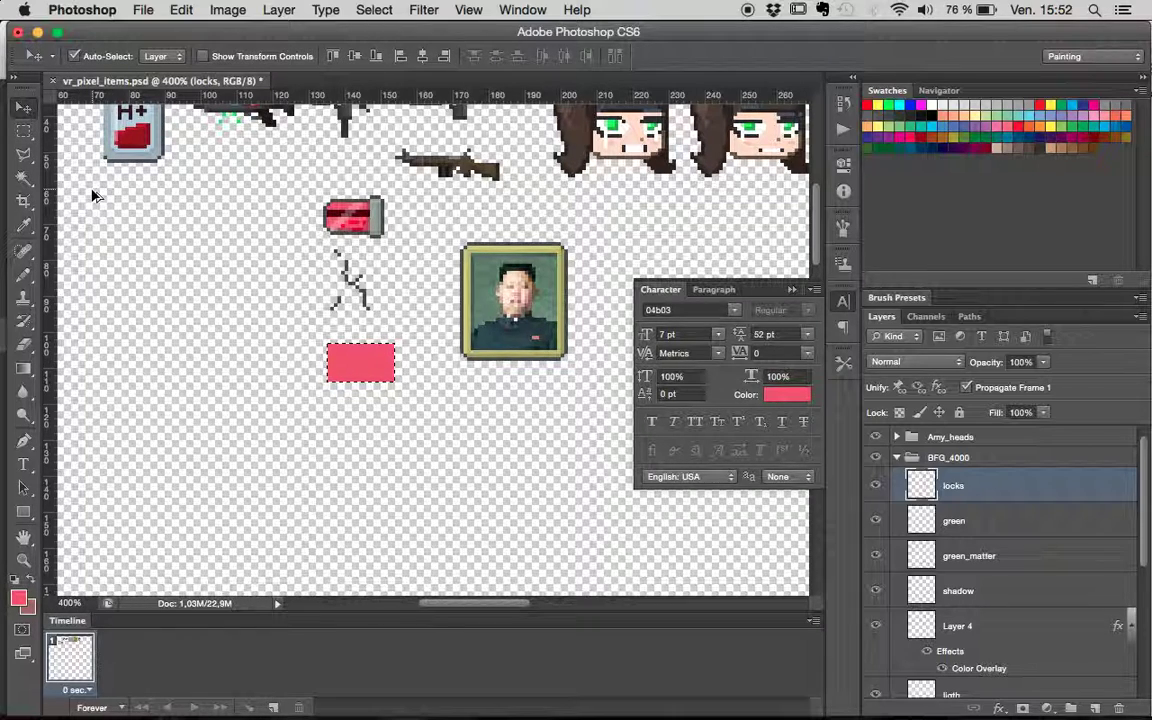
{"action": "key", "text": "super+z"}
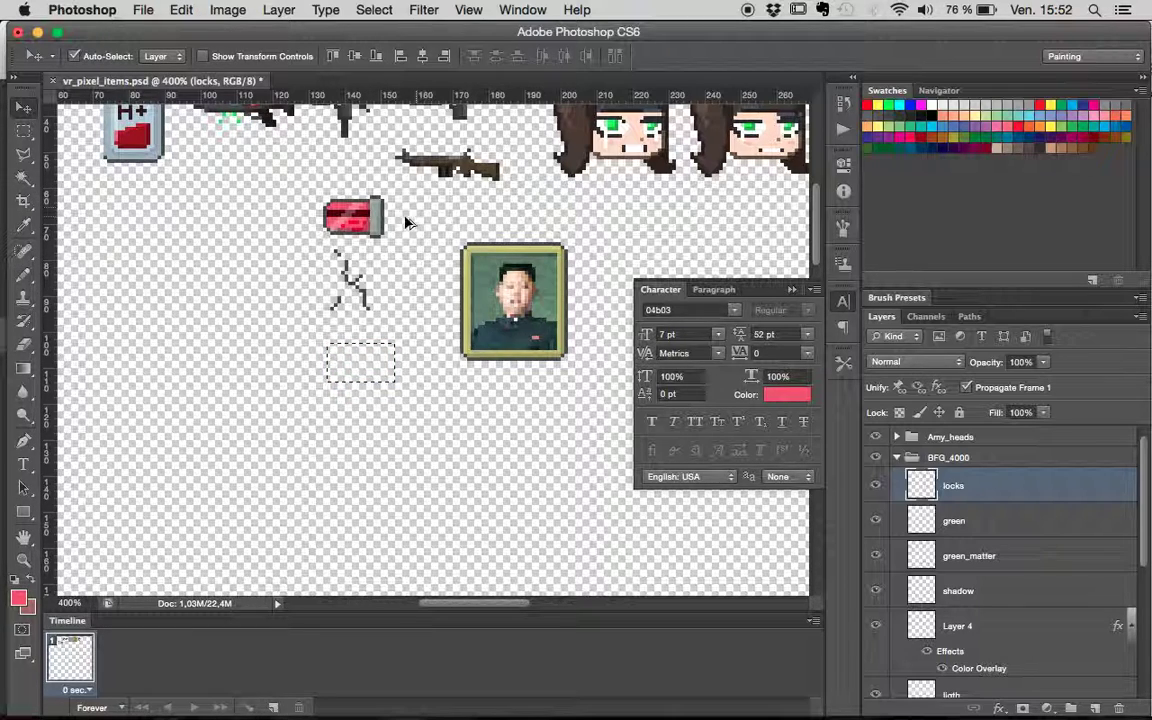
- Sample the gray #98a3a4 from the pass card's plug, fill the selected rectangle on the locks layer with it, and deselect
{"action": "left_click", "coordinate": [61, 266]}
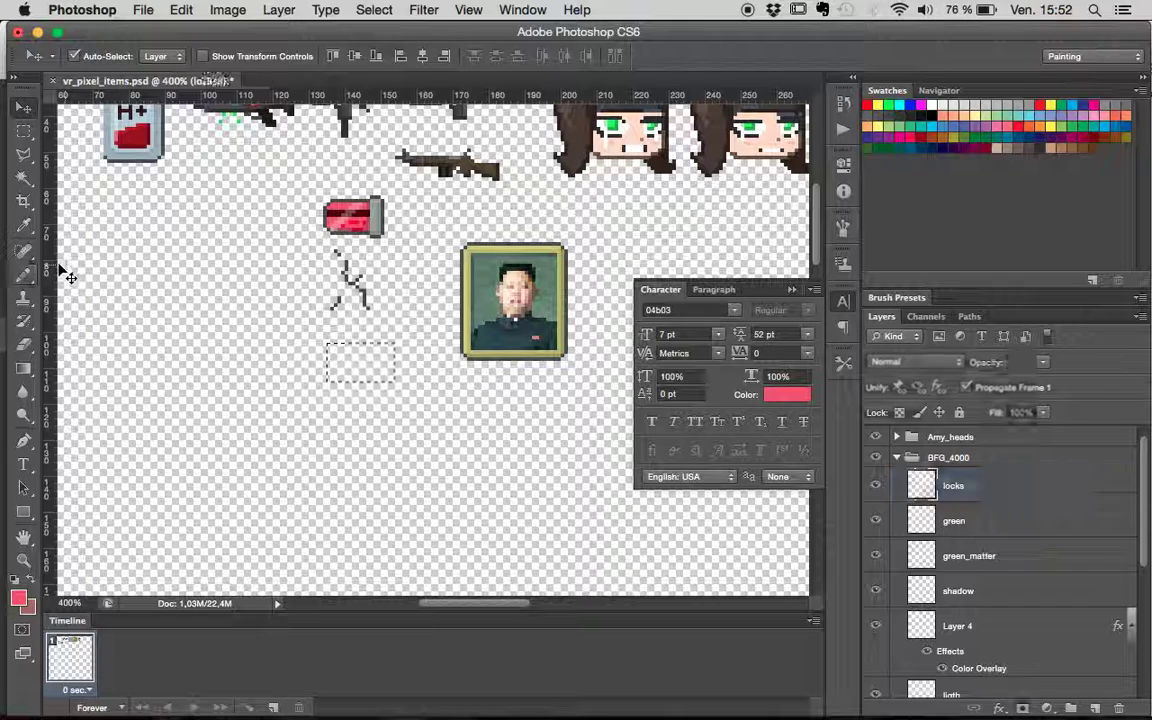
{"action": "left_click", "coordinate": [26, 273]}
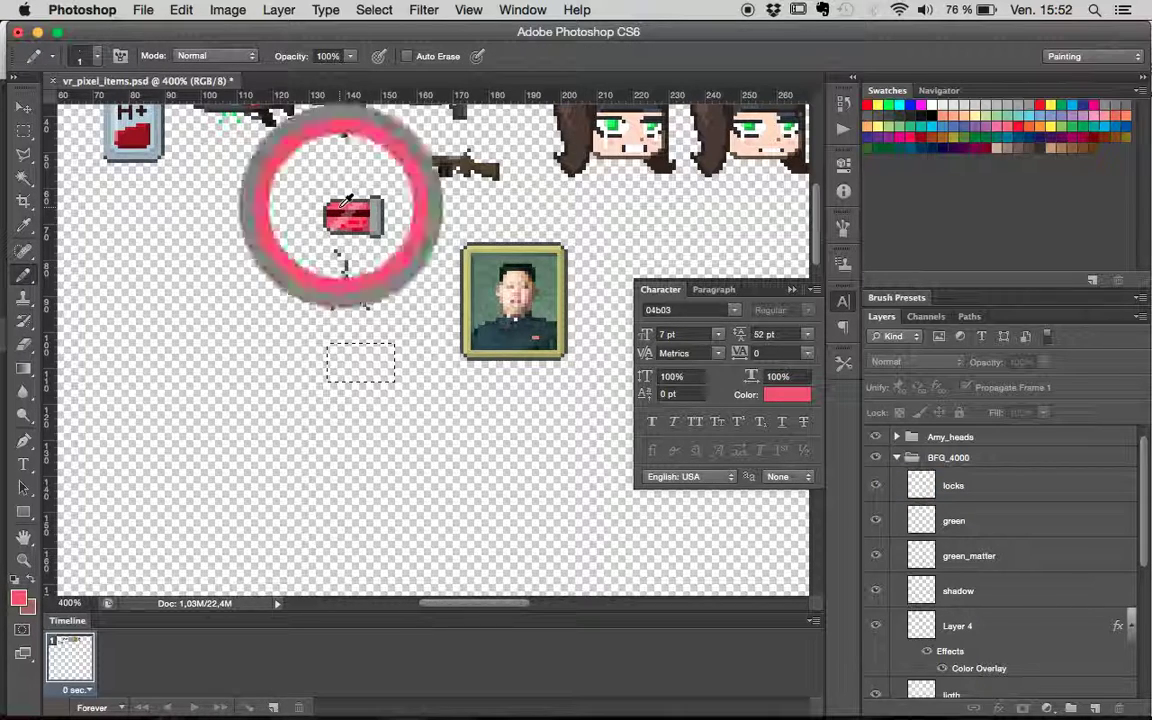
{"action": "key", "text": "x"}
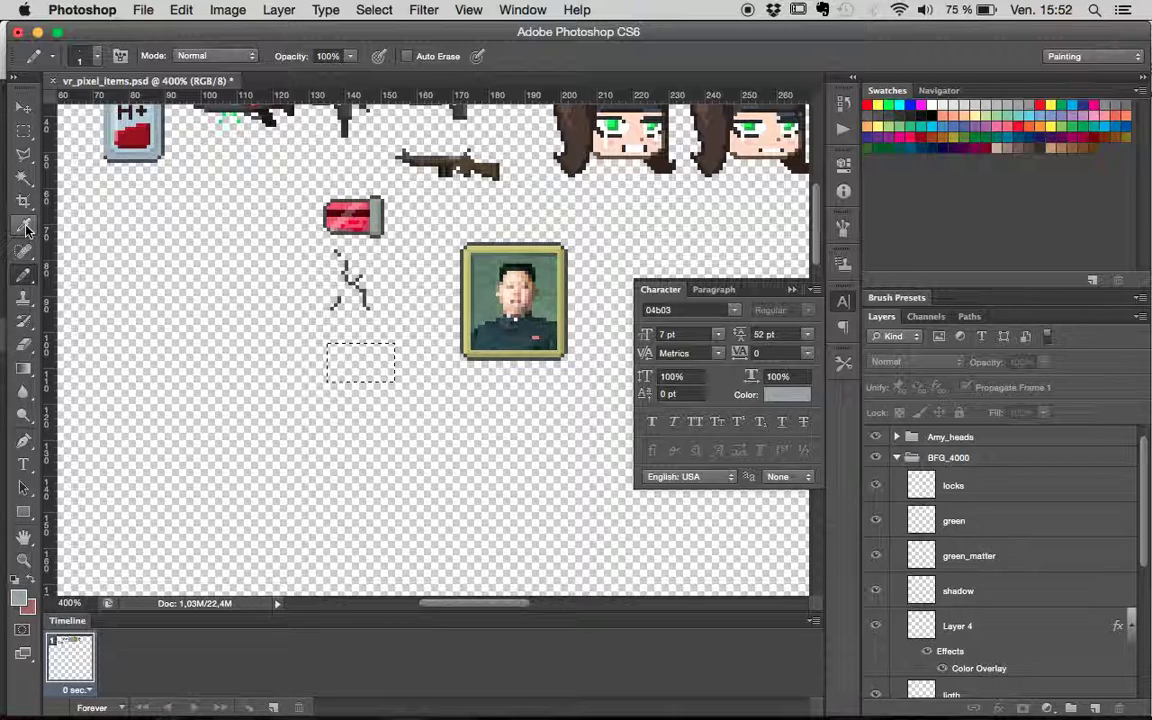
{"action": "left_click", "coordinate": [23, 109]}
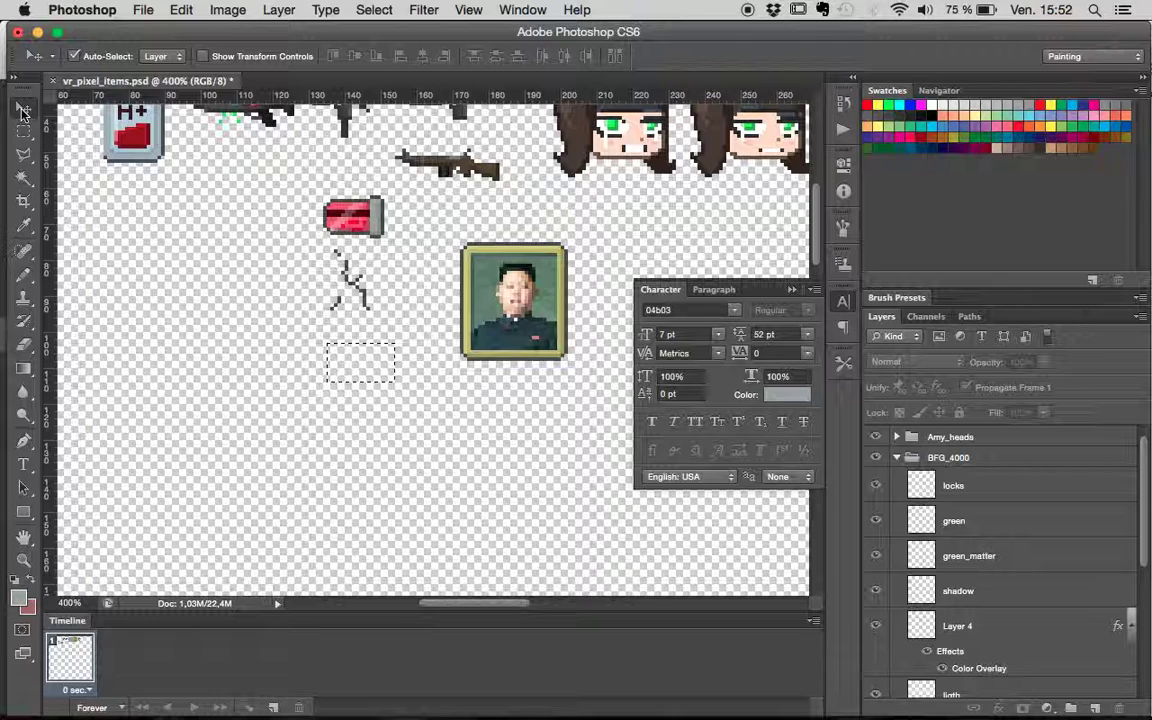
{"action": "left_click", "coordinate": [929, 489]}
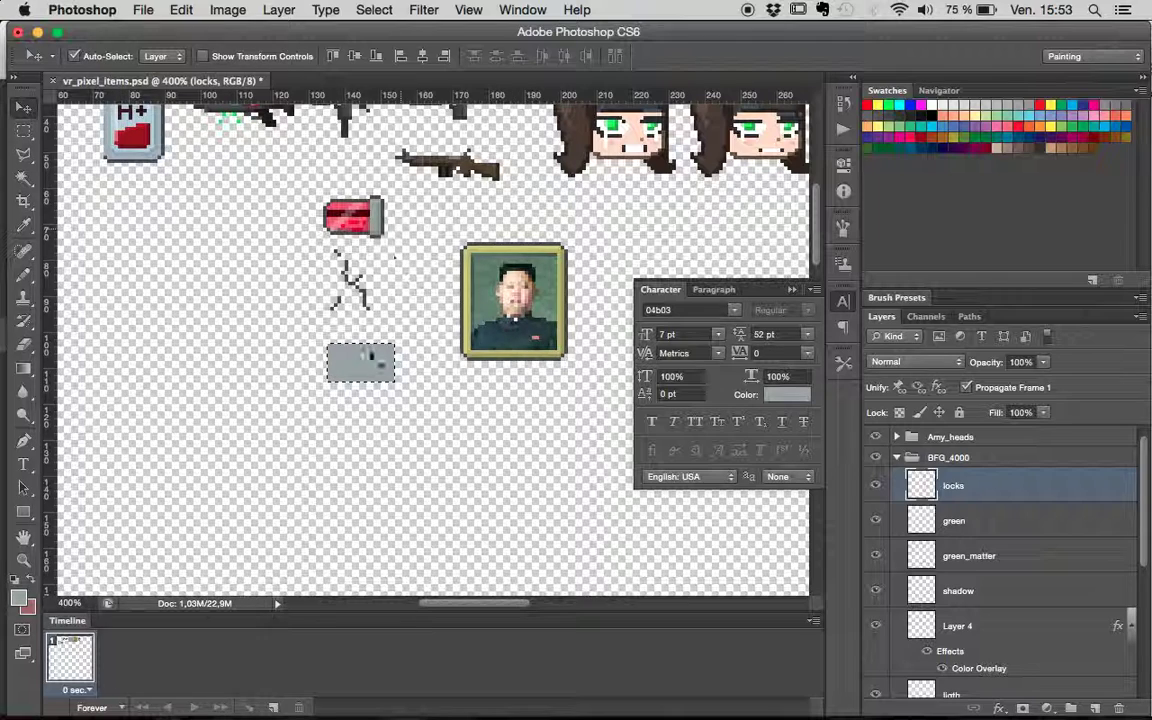
{"action": "left_click", "coordinate": [21, 600]}
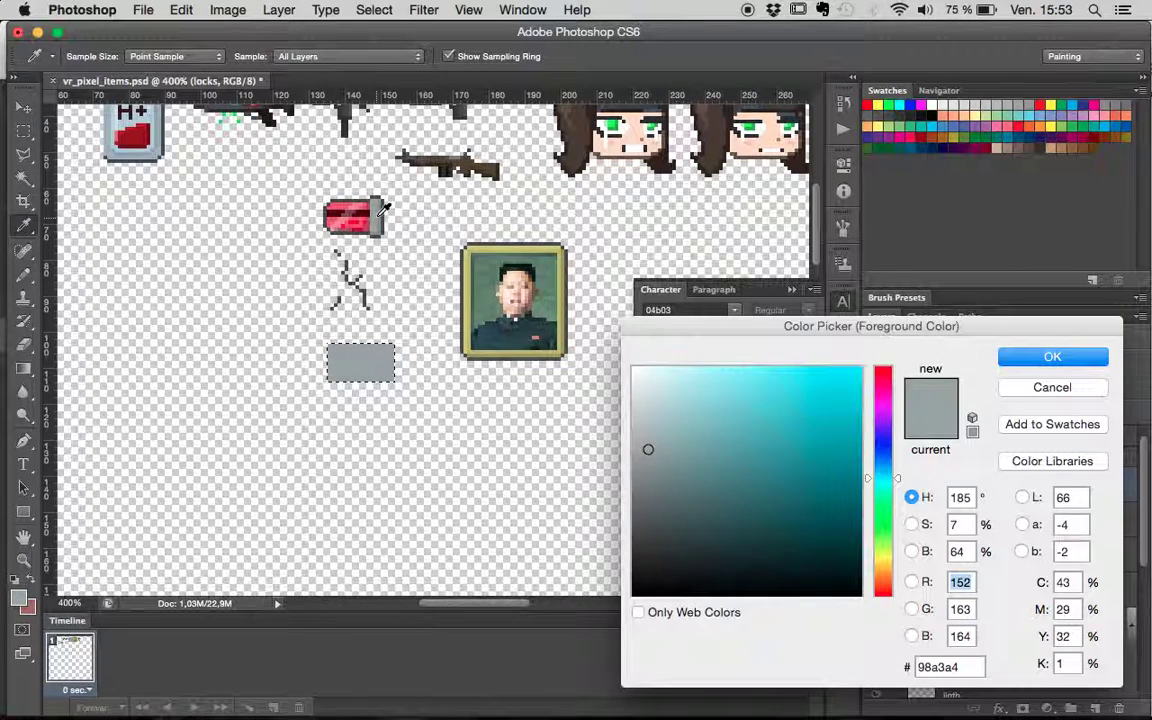
{"action": "left_click", "coordinate": [1051, 357]}
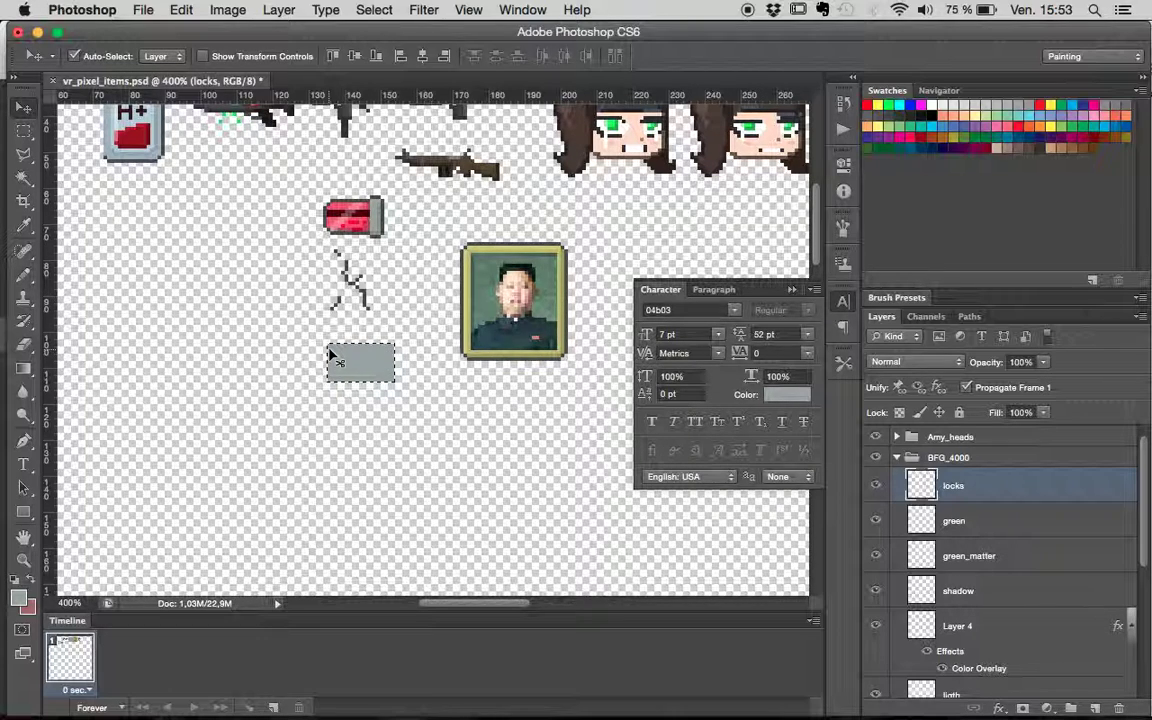
{"action": "key", "text": "super+d"}
- Add a new layer above the locks layer and create a layer group named Locks
{"action": "left_click", "coordinate": [1095, 708]}
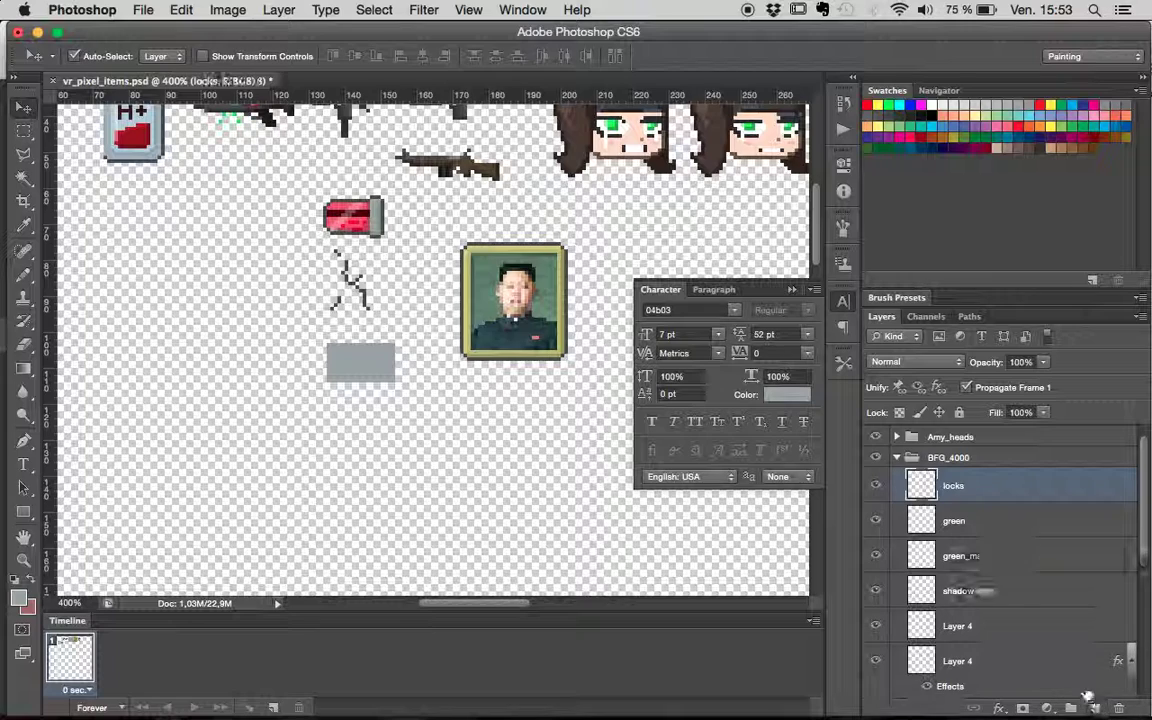
{"action": "double_click", "coordinate": [958, 487]}
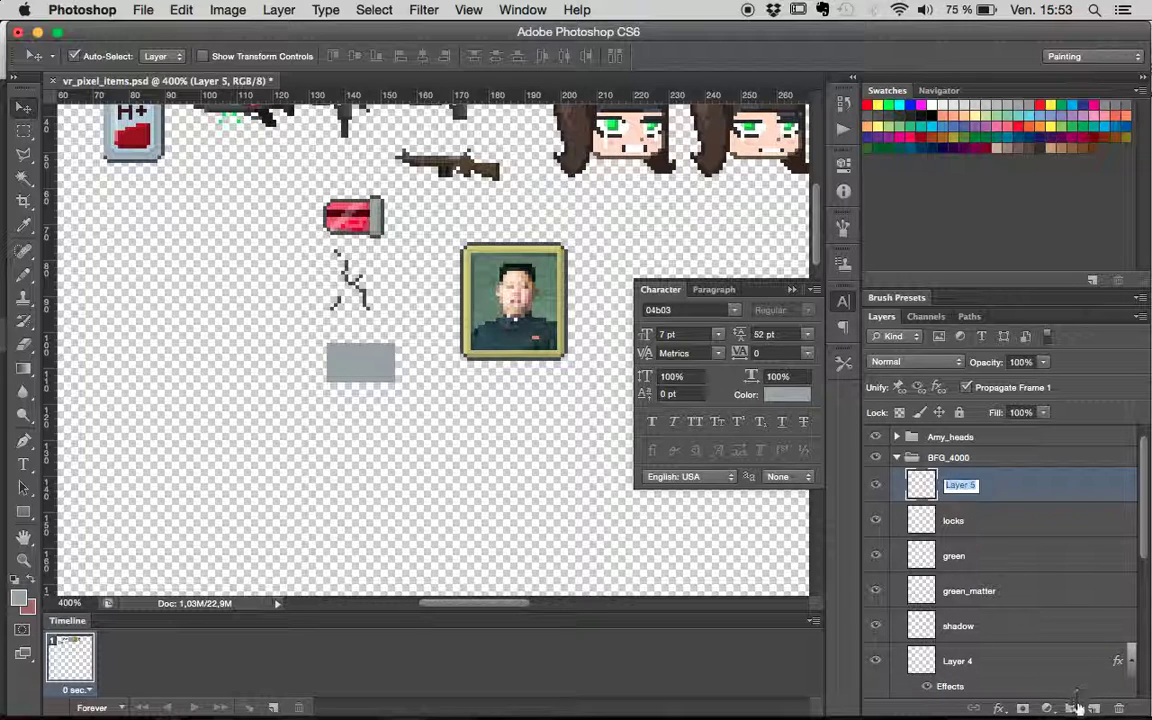
{"action": "key", "text": "Return"}
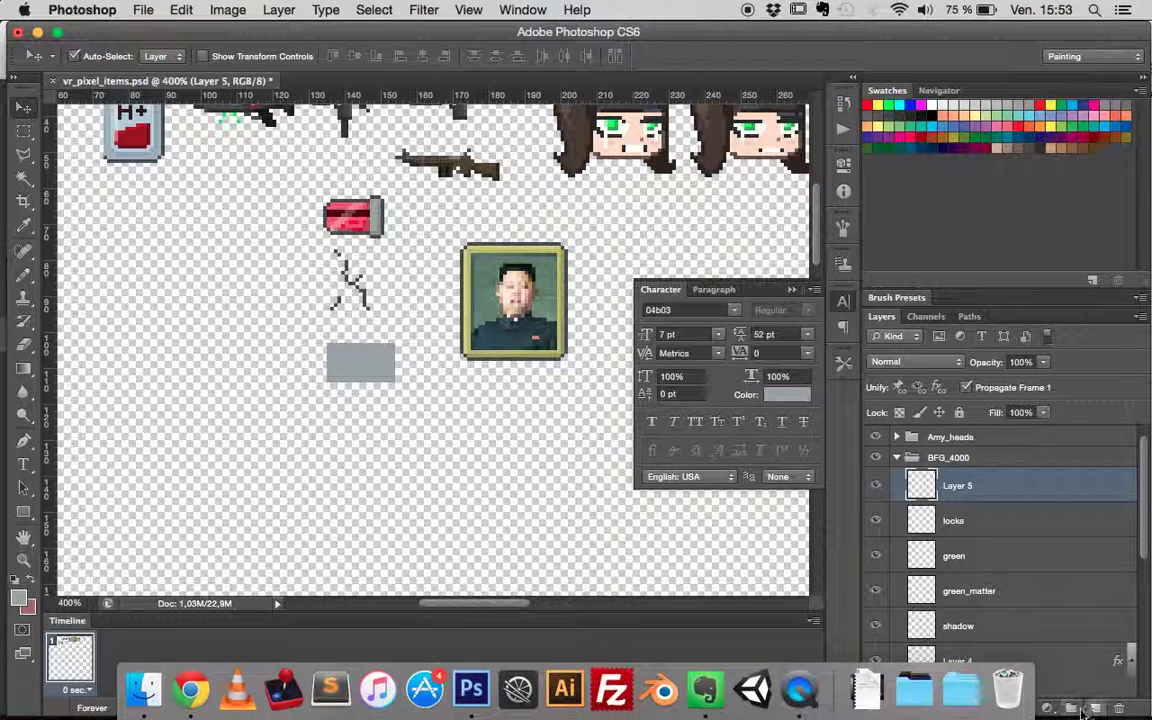
{"action": "key", "text": "super+g"}
{"action": "double_click", "coordinate": [960, 478]}
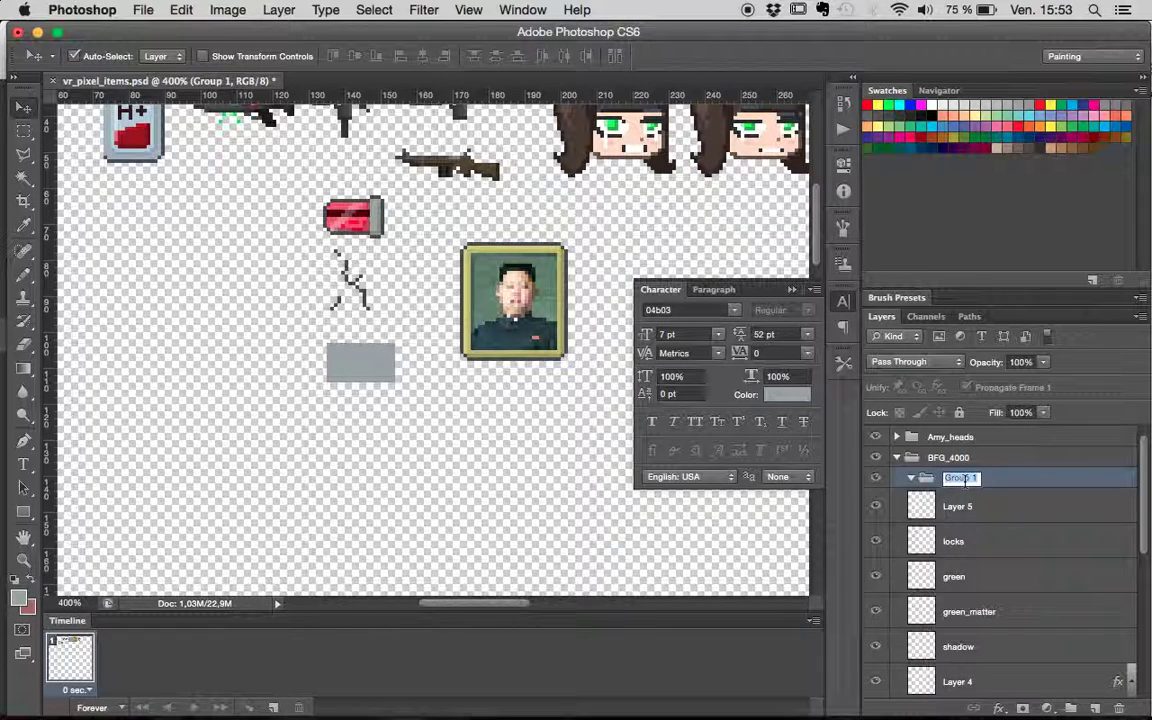
{"action": "type", "text": "Lo"}
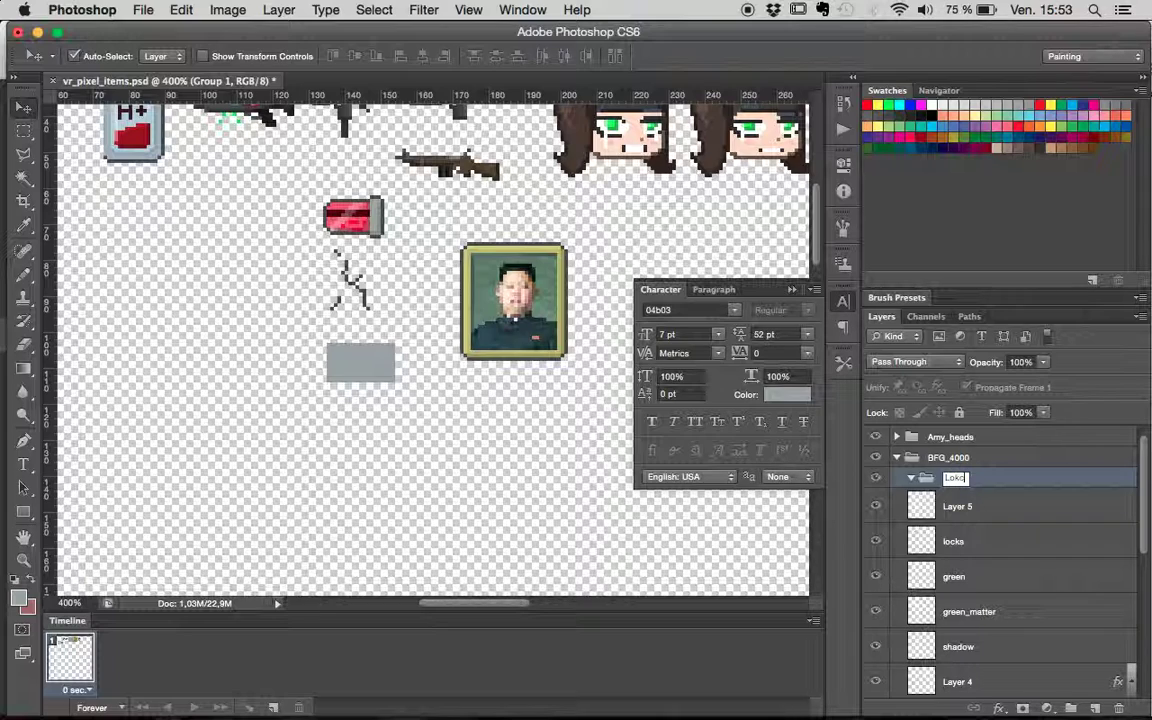
{"action": "type", "text": "cks"}
{"action": "key", "text": "Return"}
- Put Layer 5 and the locks layer into the Locks group and move that group into Maps, below Amy
{"action": "left_click", "coordinate": [963, 512]}
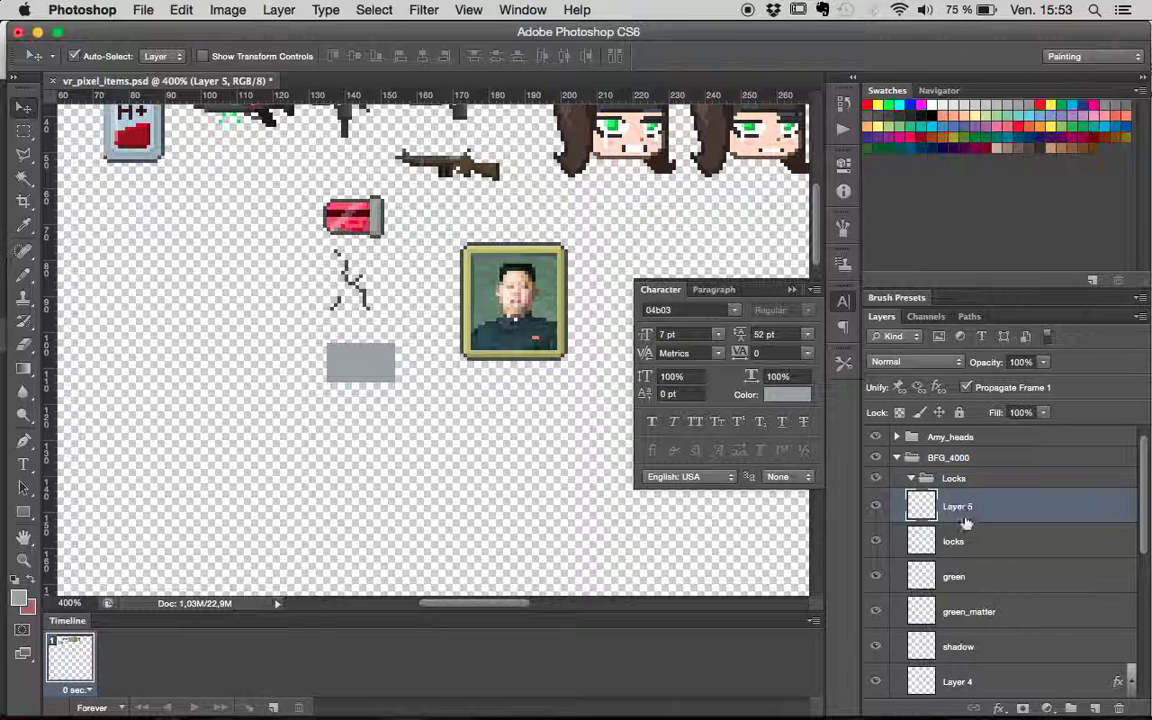
{"action": "left_click", "coordinate": [953, 541], "text": "shift"}
{"action": "left_click_drag", "start_coordinate": [950, 501], "coordinate": [947, 476]}
{"action": "left_click", "coordinate": [911, 478]}
{"action": "mouse_move", "coordinate": [963, 638]}
{"action": "left_mouse_down"}
{"action": "mouse_move", "coordinate": [983, 708]}
{"action": "mouse_move", "coordinate": [992, 622]}
{"action": "mouse_move", "coordinate": [975, 610]}
{"action": "left_mouse_up"}
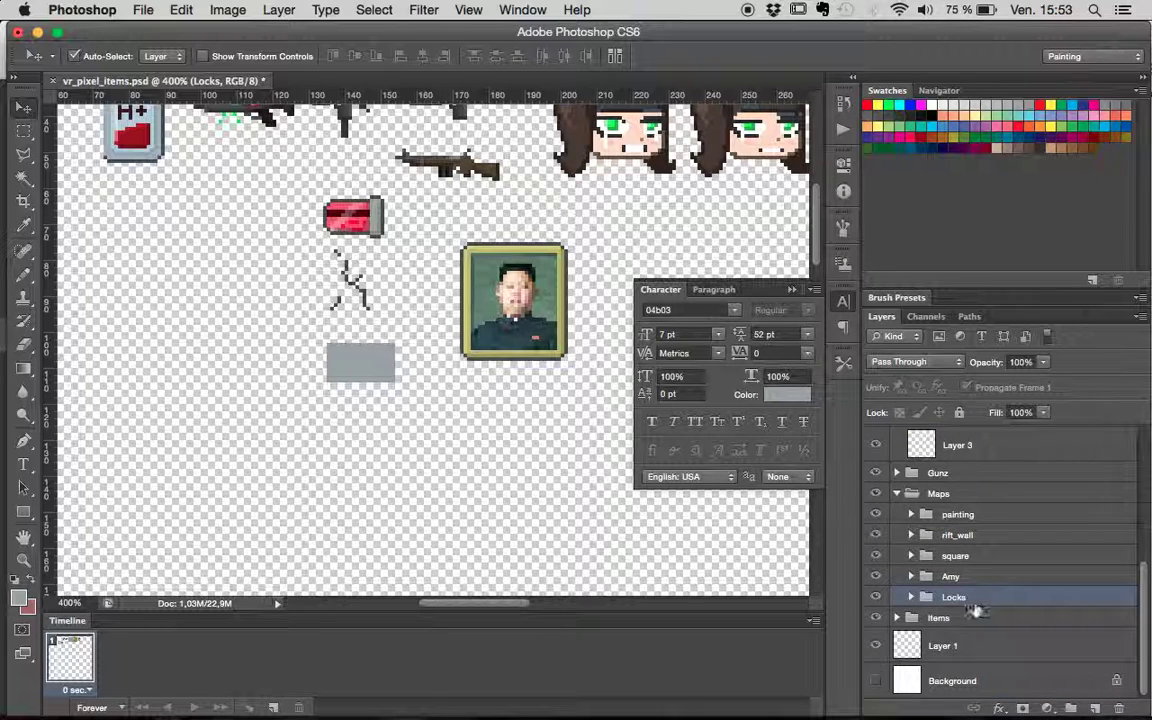
- Rename Layer 5 in the Locks group as strokes
{"action": "left_click", "coordinate": [911, 597]}
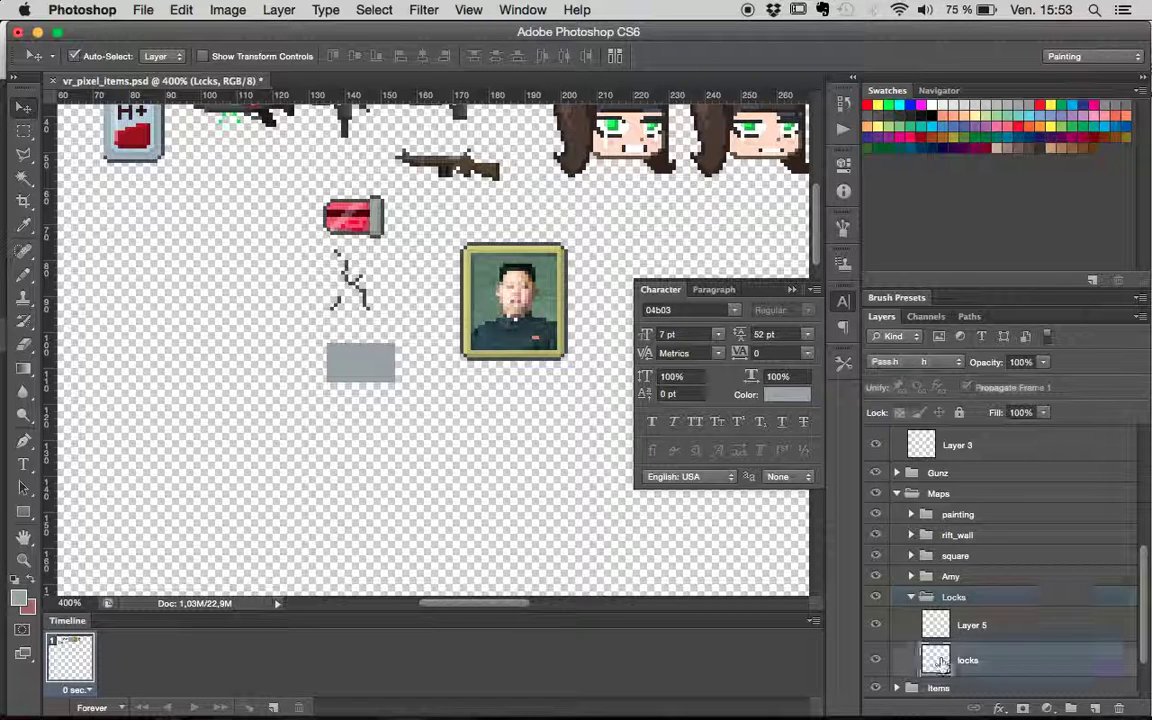
{"action": "left_click", "coordinate": [940, 662]}
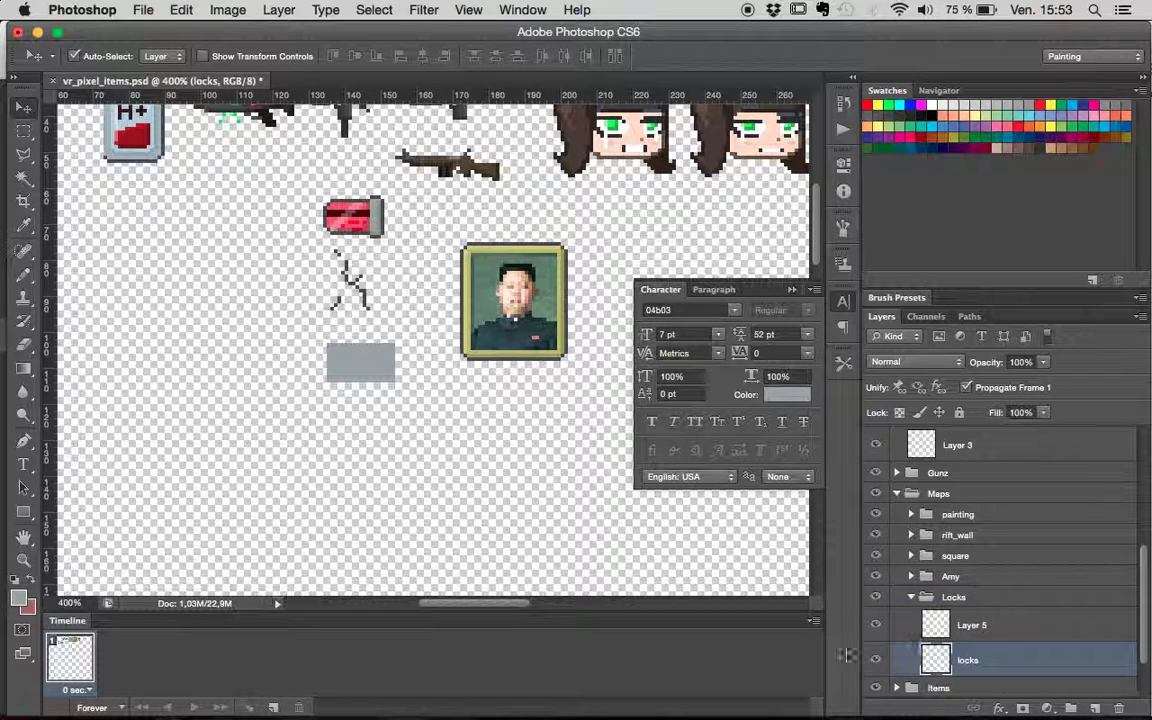
{"action": "left_click", "coordinate": [958, 625]}
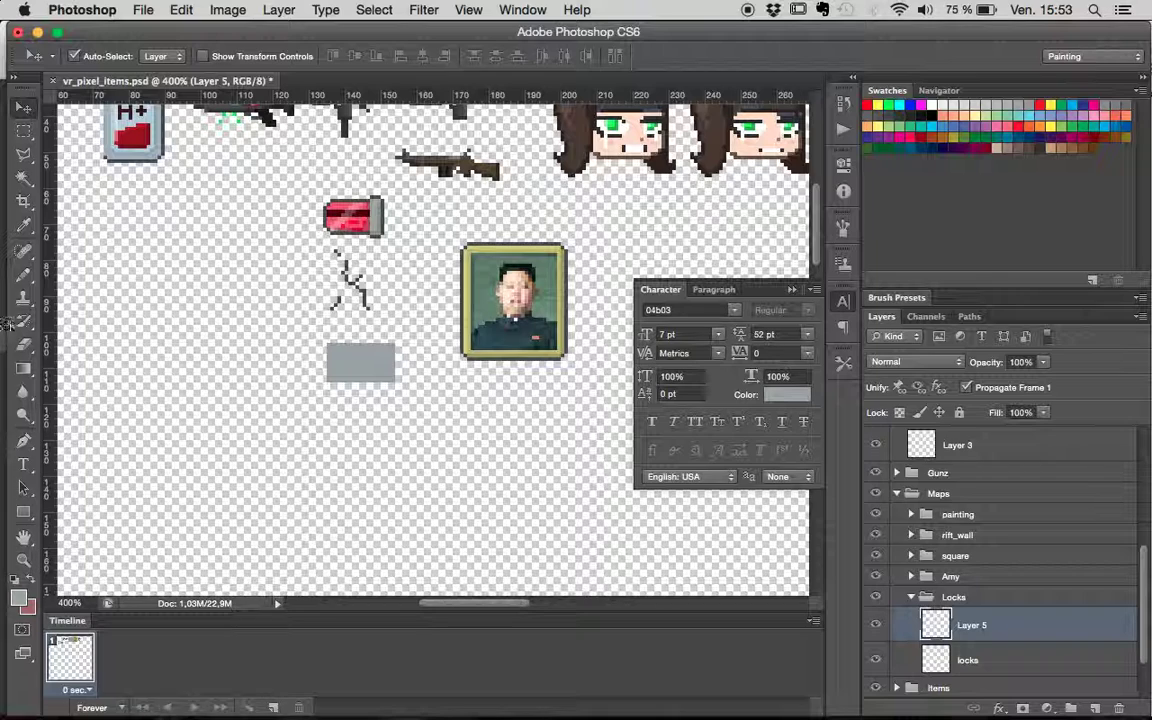
{"action": "left_click", "coordinate": [24, 273]}
{"action": "double_click", "coordinate": [975, 625]}
{"action": "type", "text": "lorokes"}
{"action": "key", "text": "Return"}
- Sample the dark gray #454a4d from the pass card's outline and pencil a rounded outline around the gray lock rectangle
{"action": "left_click", "coordinate": [368, 210], "text": "alt"}
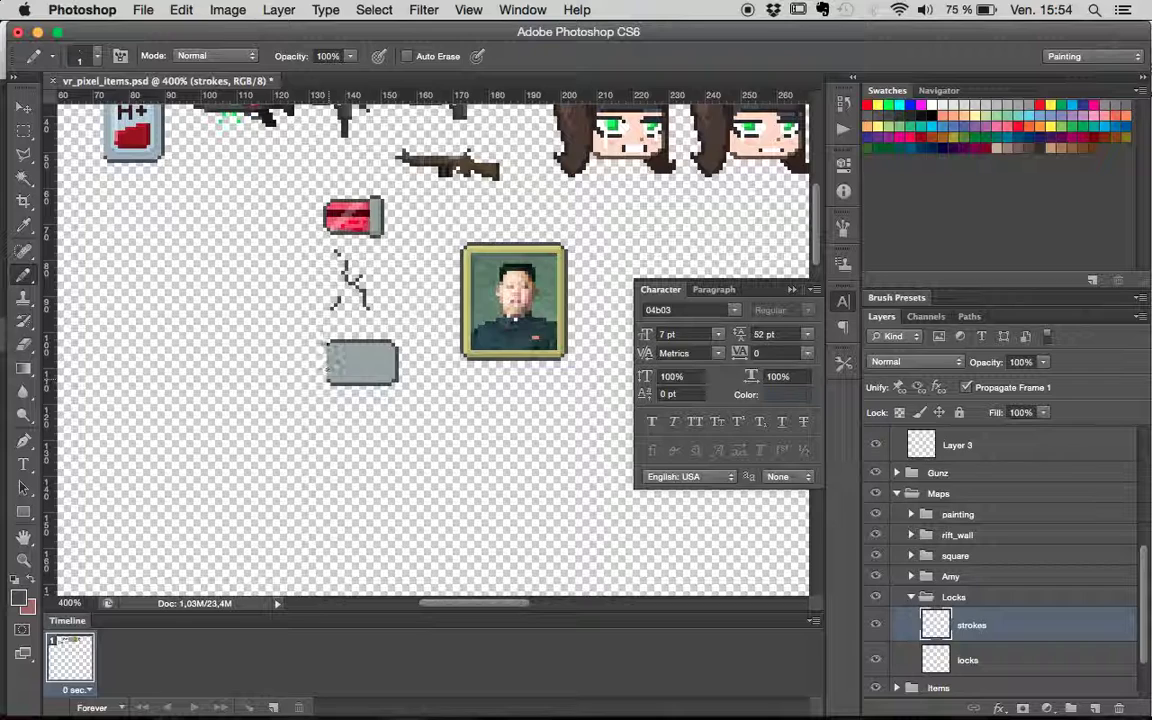
{"action": "left_click_drag", "start_coordinate": [324, 348], "coordinate": [324, 380]}
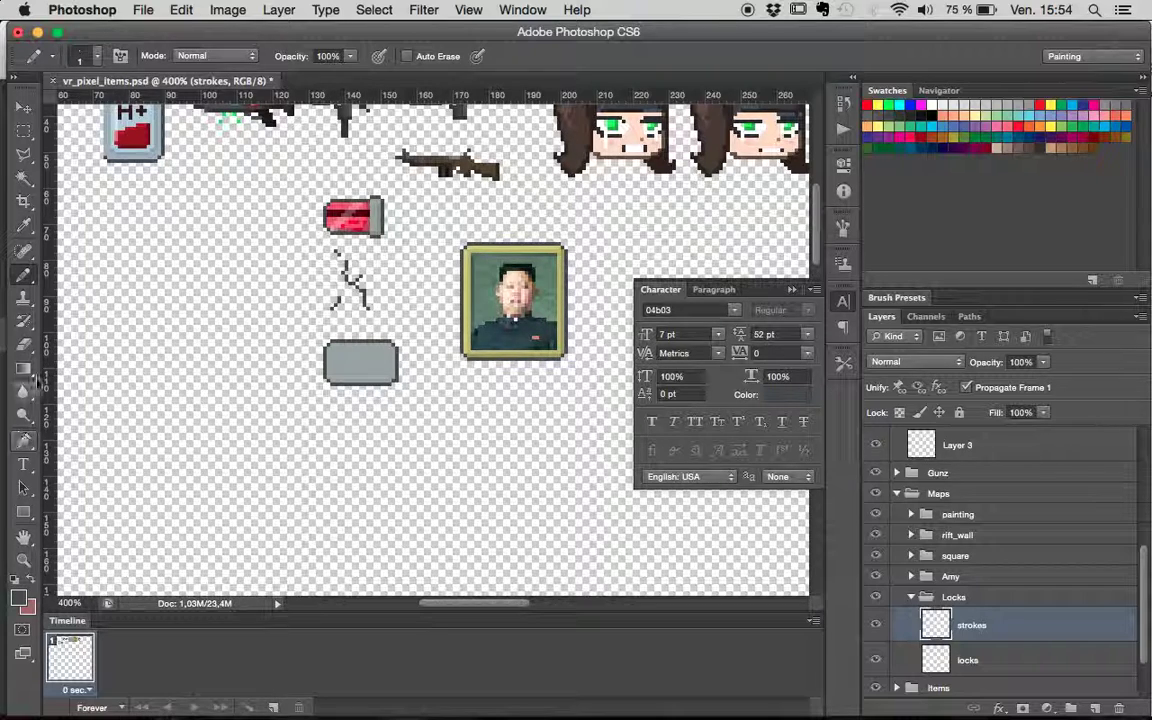
{"action": "left_click", "coordinate": [23, 343]}
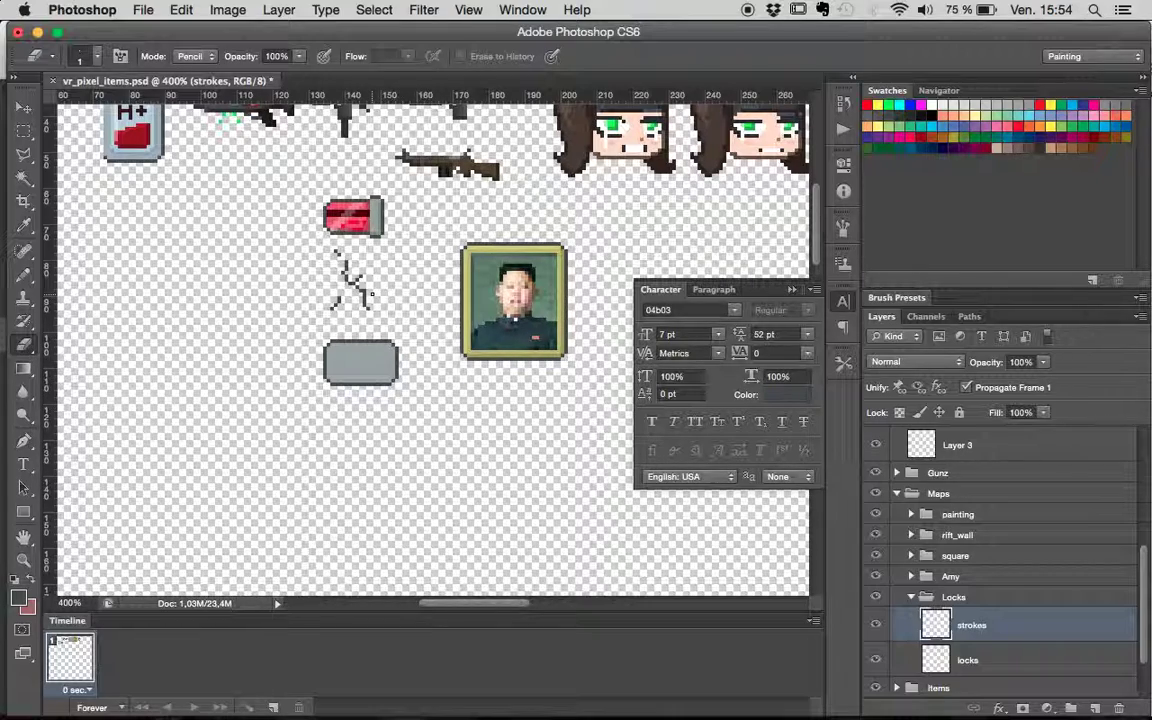
- Set the foreground color to gray #565b5e and pencil a horizontal card slot line across the middle of the lock
{"action": "key", "text": "super+equal"}
{"action": "key", "text": "super+equal"}
{"action": "key", "text": "super+equal"}
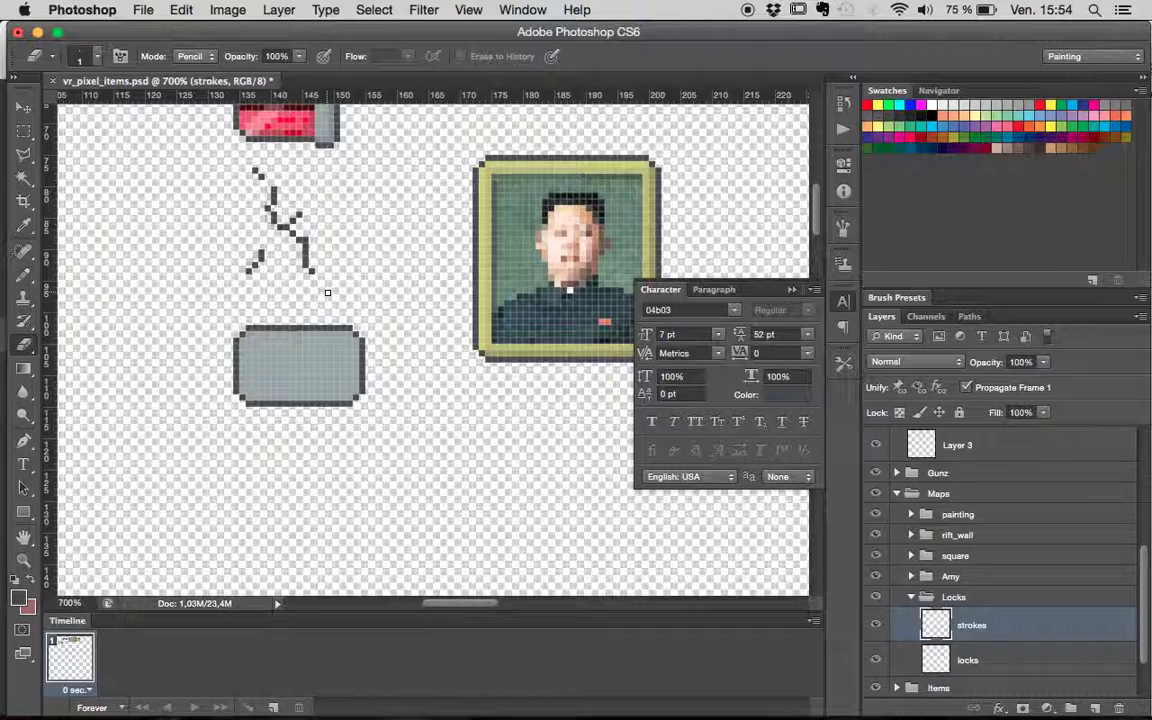
{"action": "left_click_drag", "start_coordinate": [297, 265], "coordinate": [350, 330]}
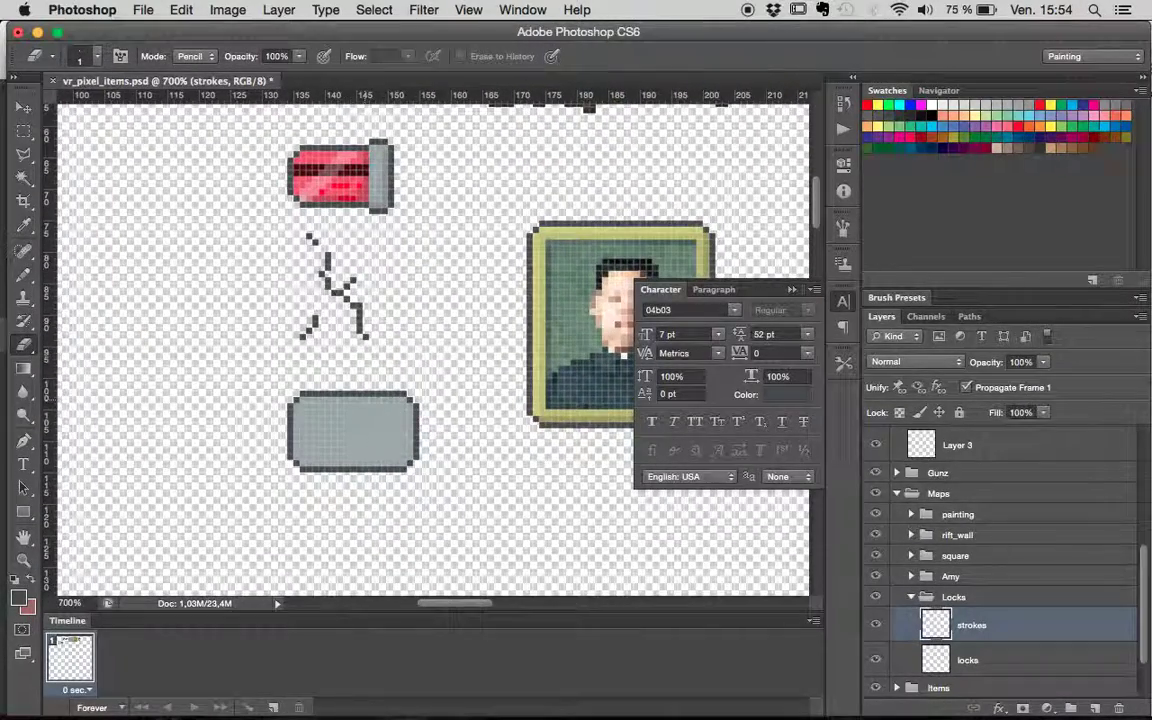
{"action": "left_click", "coordinate": [20, 590]}
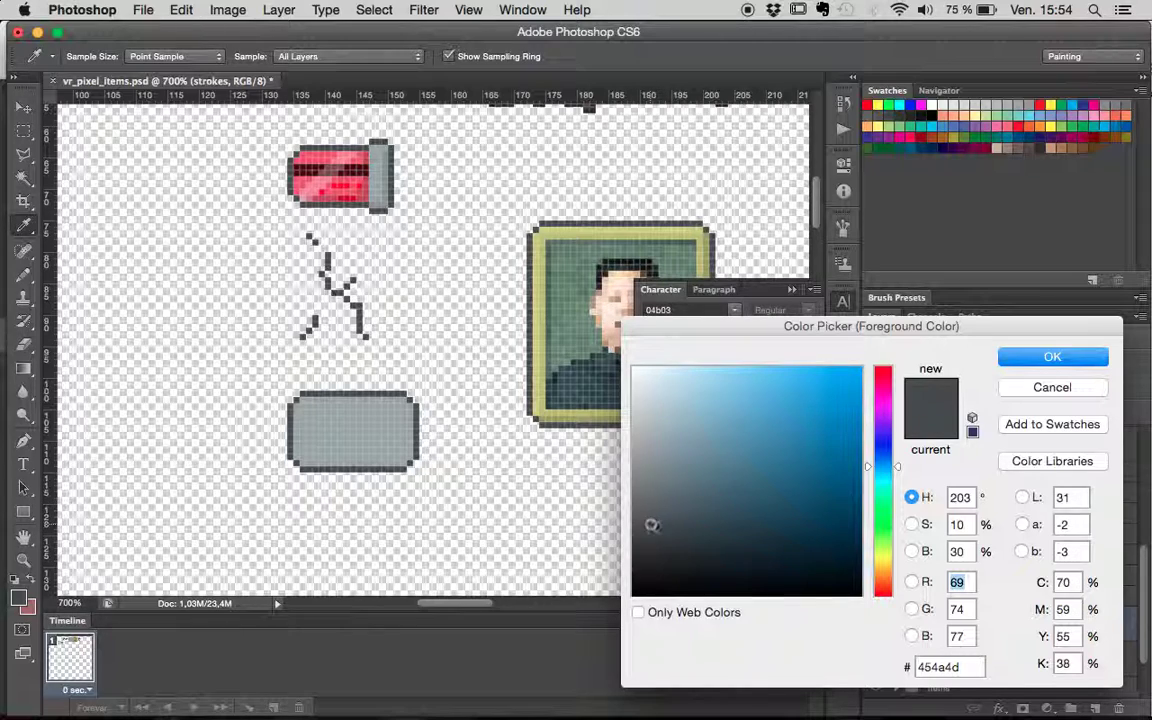
{"action": "left_click_drag", "start_coordinate": [651, 525], "coordinate": [652, 512]}
{"action": "left_click", "coordinate": [1070, 367]}
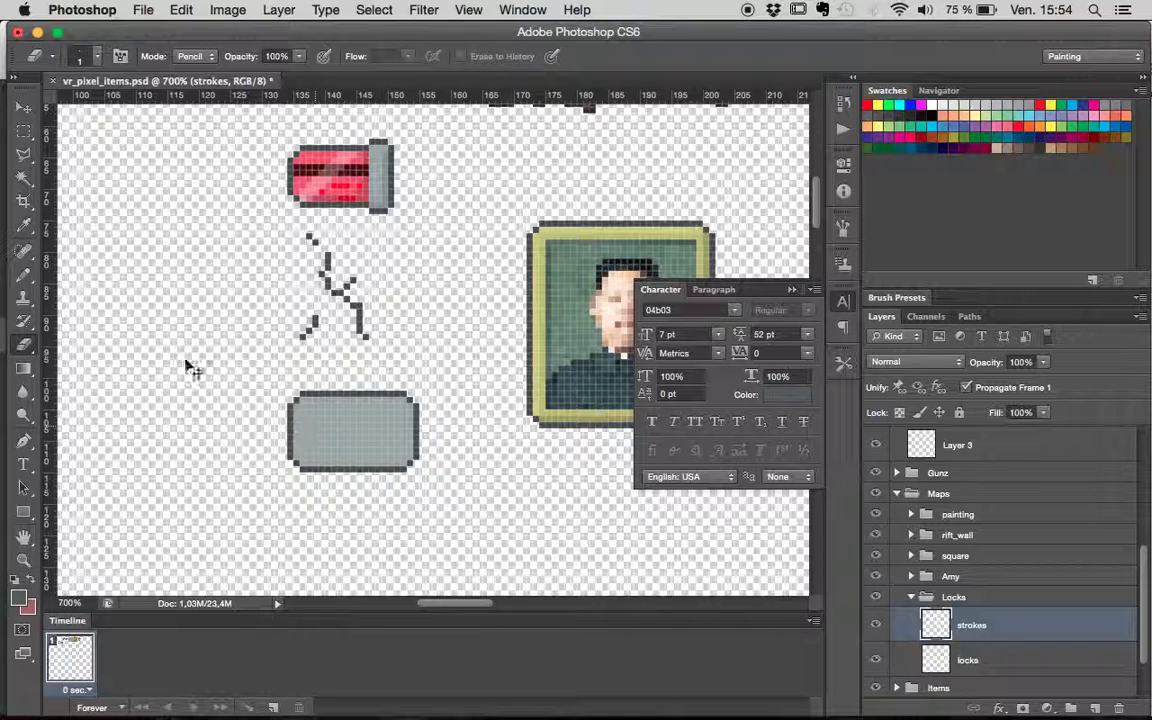
{"action": "left_click", "coordinate": [23, 273]}
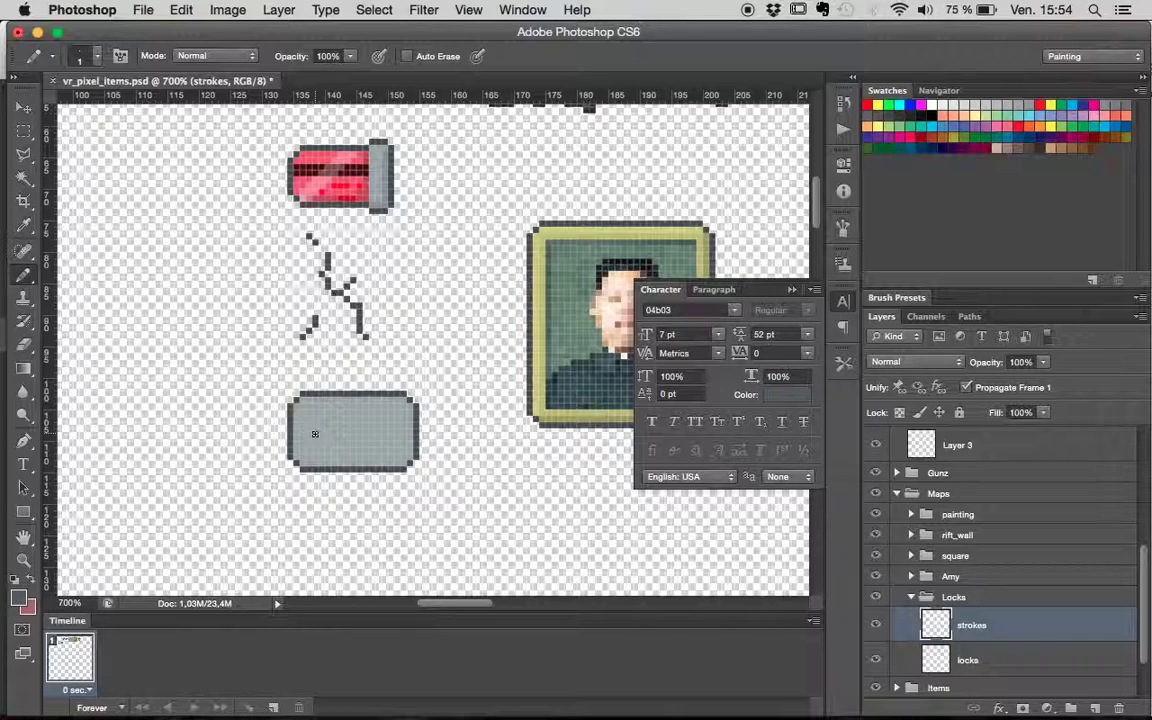
{"action": "left_click_drag", "start_coordinate": [310, 431], "coordinate": [375, 431]}
- Set the foreground color to the light gray #e0e7eb
{"action": "left_click", "coordinate": [18, 597]}
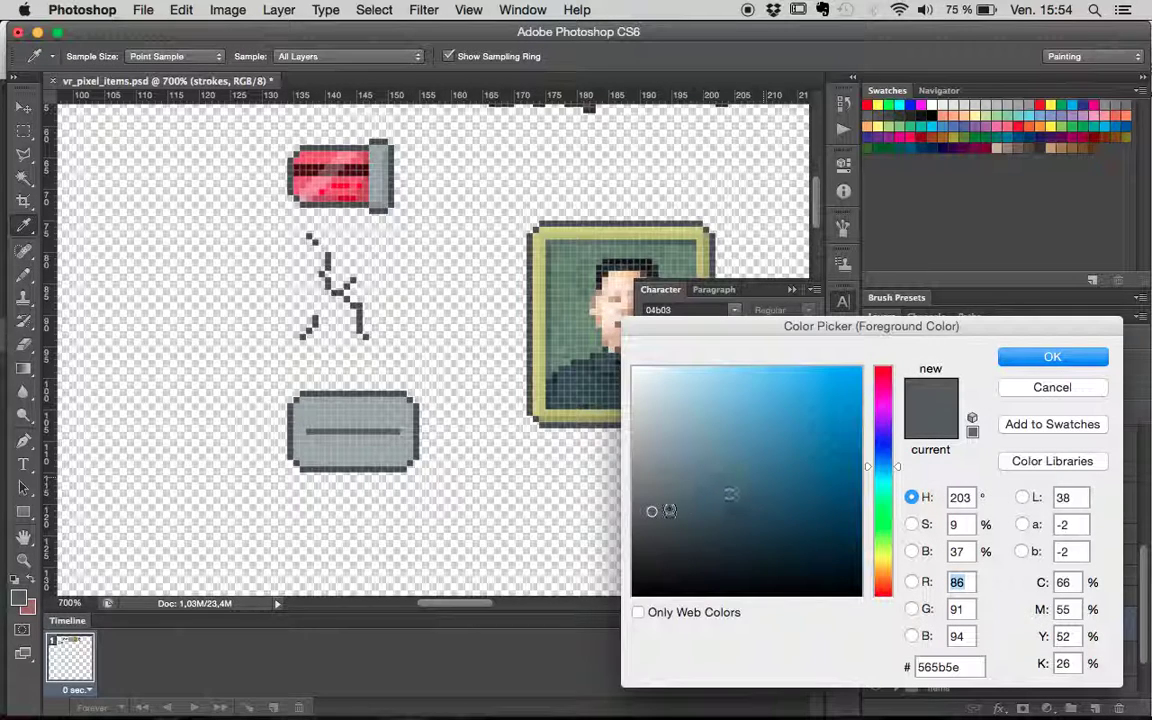
{"action": "left_click_drag", "start_coordinate": [656, 437], "coordinate": [642, 384]}
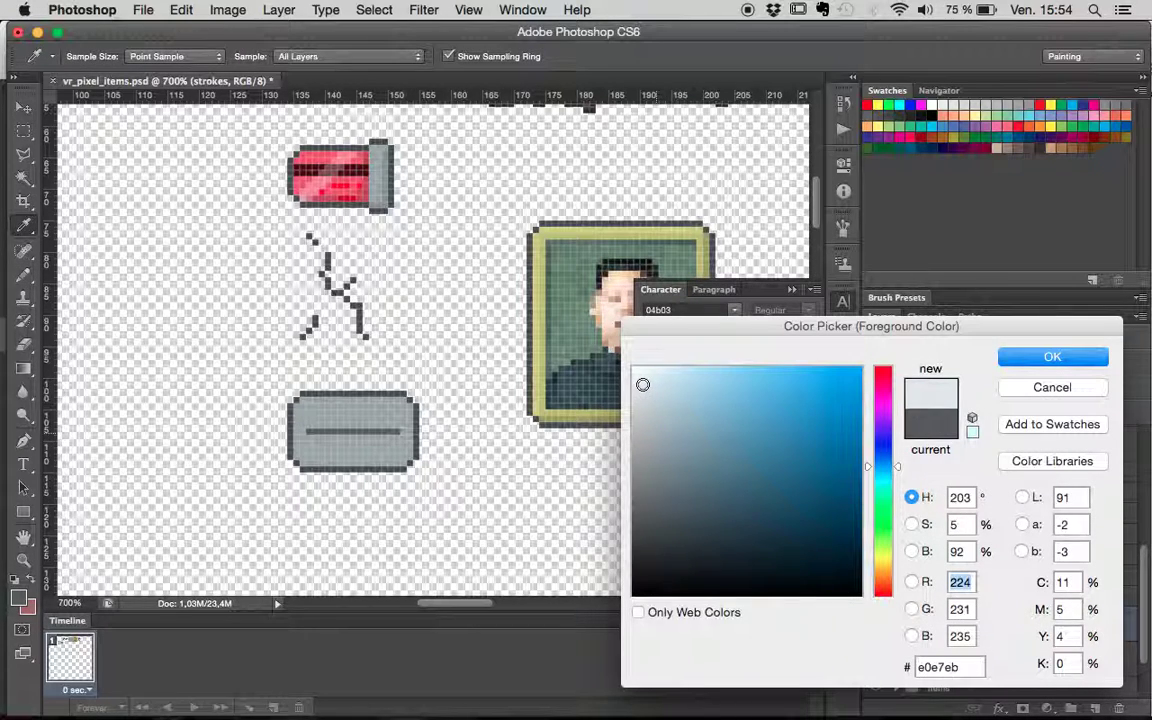
{"action": "left_click", "coordinate": [1008, 359]}
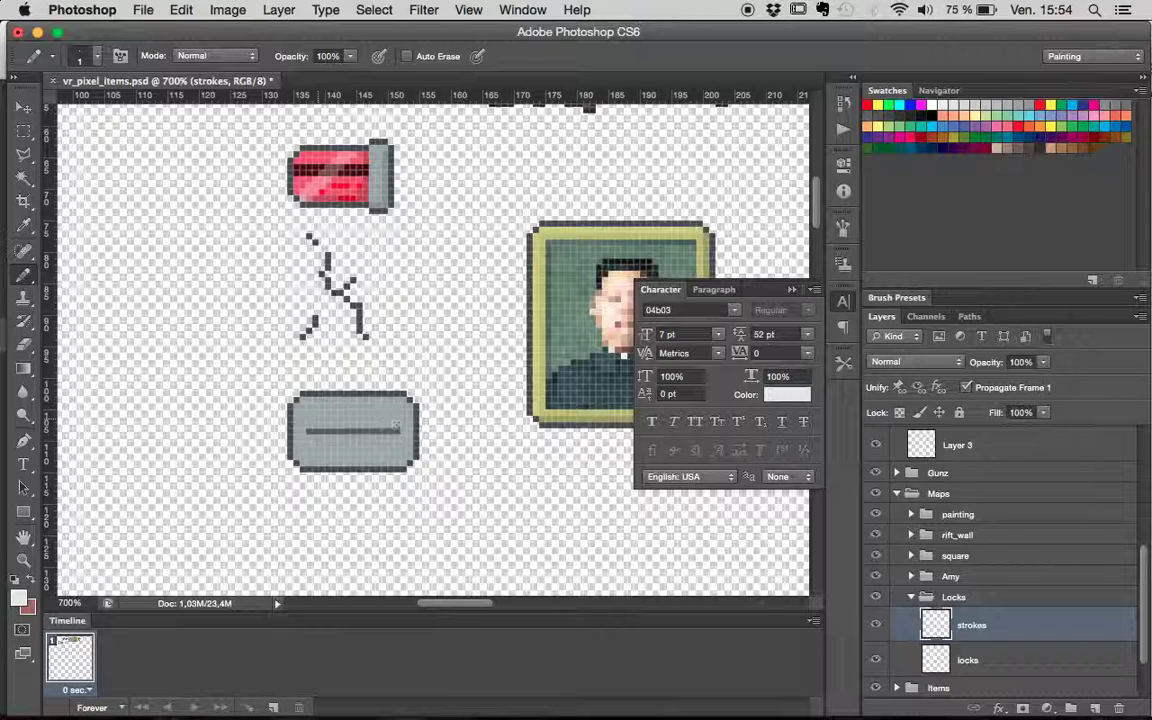
- Add a layer named light above strokes and pencil a light highlight line directly beneath the card slot
{"action": "key", "text": "super+shift+alt+n"}
{"action": "double_click", "coordinate": [972, 625]}
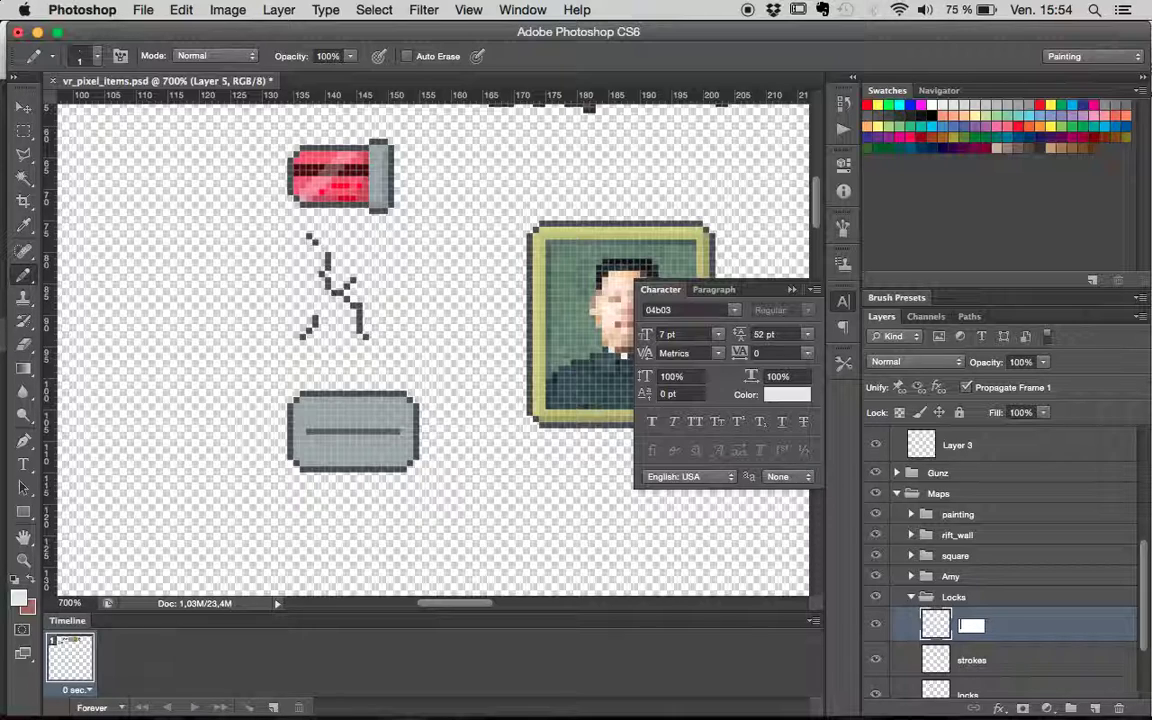
{"action": "type", "text": "light"}
{"action": "key", "text": "Return"}
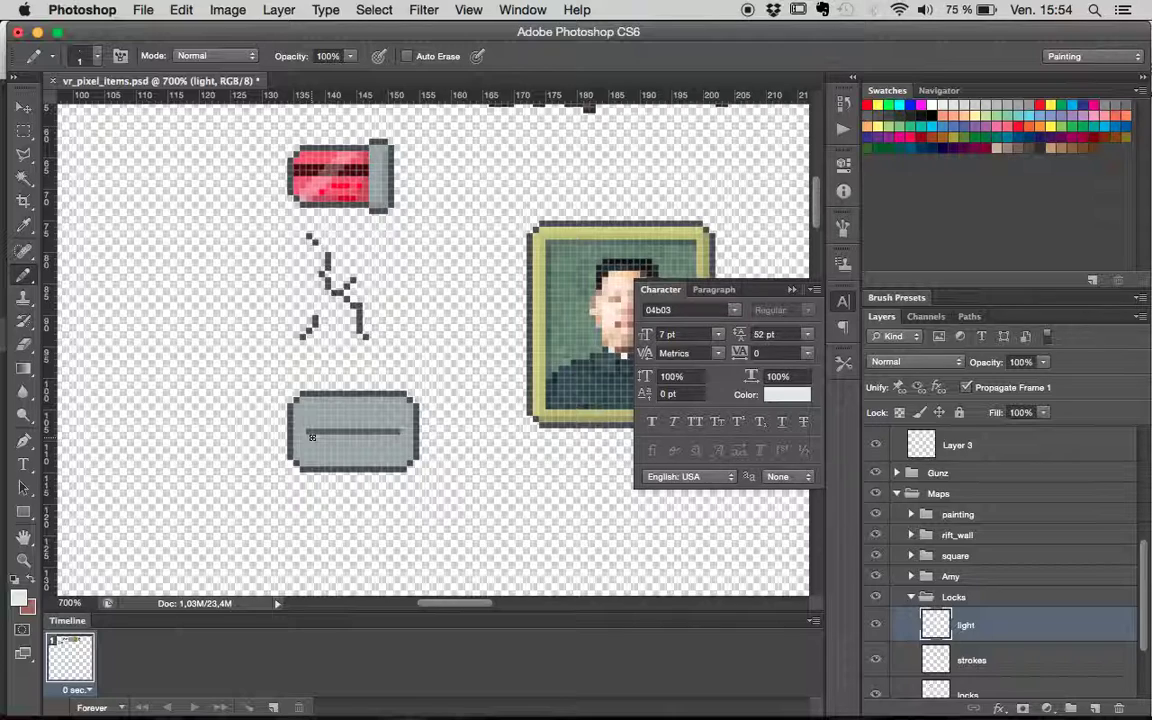
{"action": "left_click_drag", "start_coordinate": [312, 437], "coordinate": [325, 436]}
{"action": "left_click", "coordinate": [313, 409]}
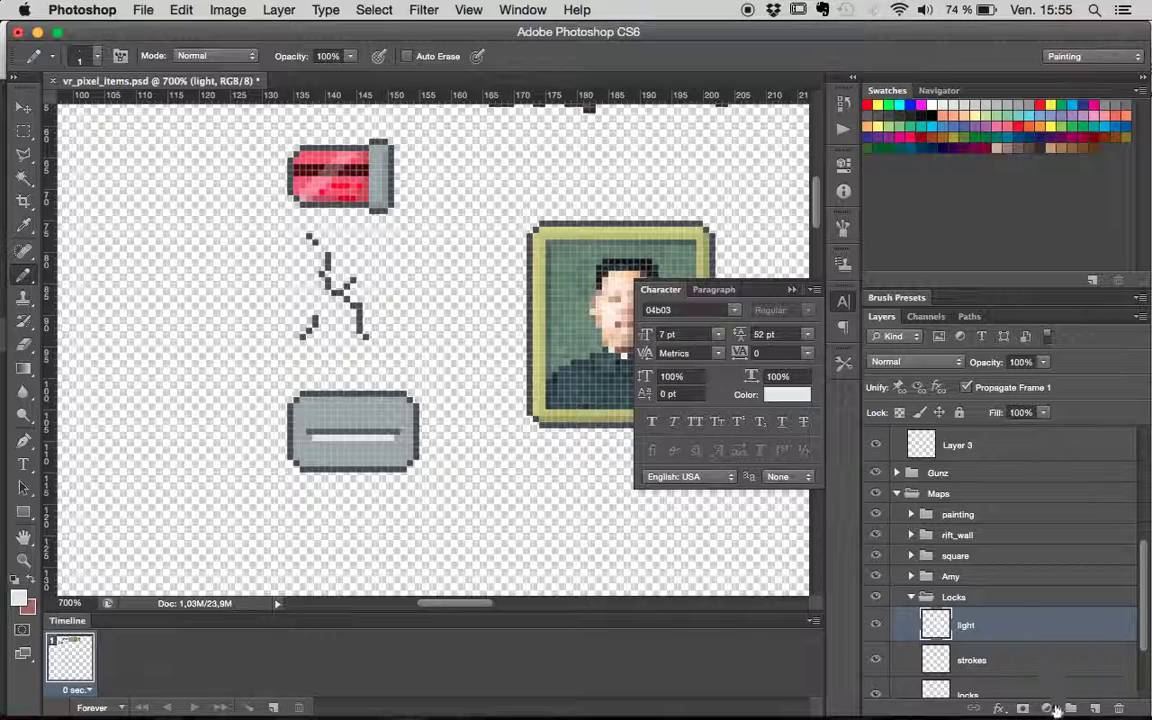
- Add a layer named shadow above the light layer in the Locks group
{"action": "key", "text": "super+shift+alt+n"}
{"action": "double_click", "coordinate": [976, 625]}
{"action": "type", "text": "sh"}
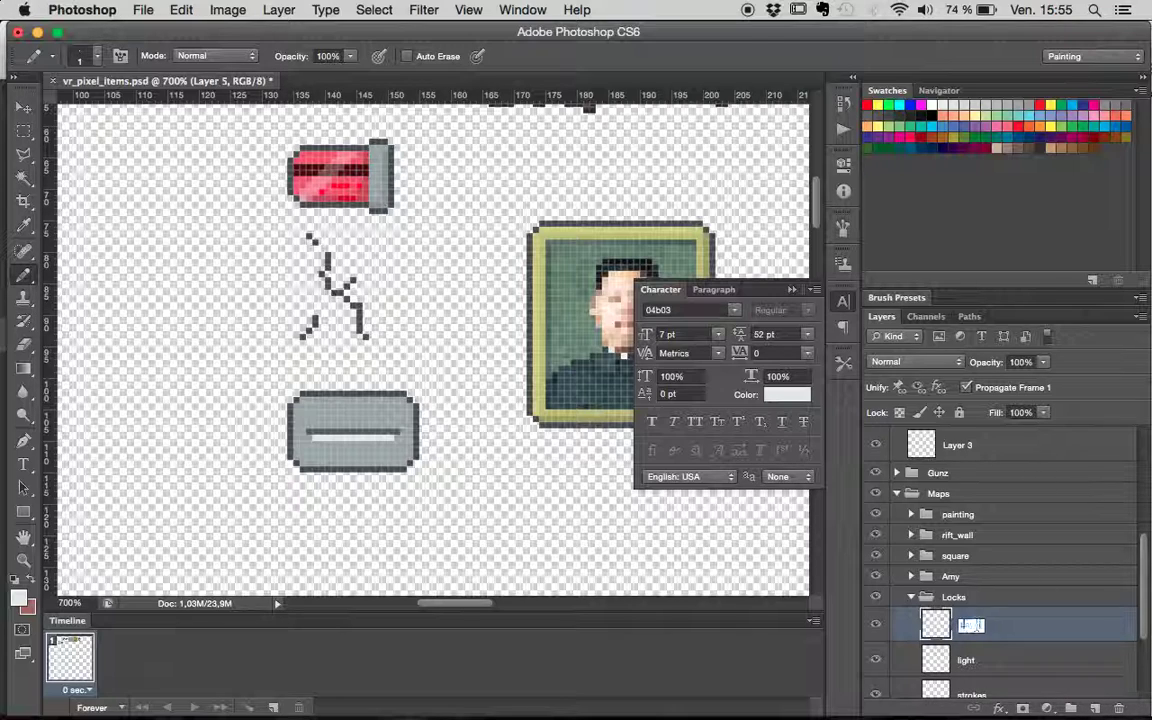
{"action": "type", "text": "adow"}
{"action": "key", "text": "Return"}
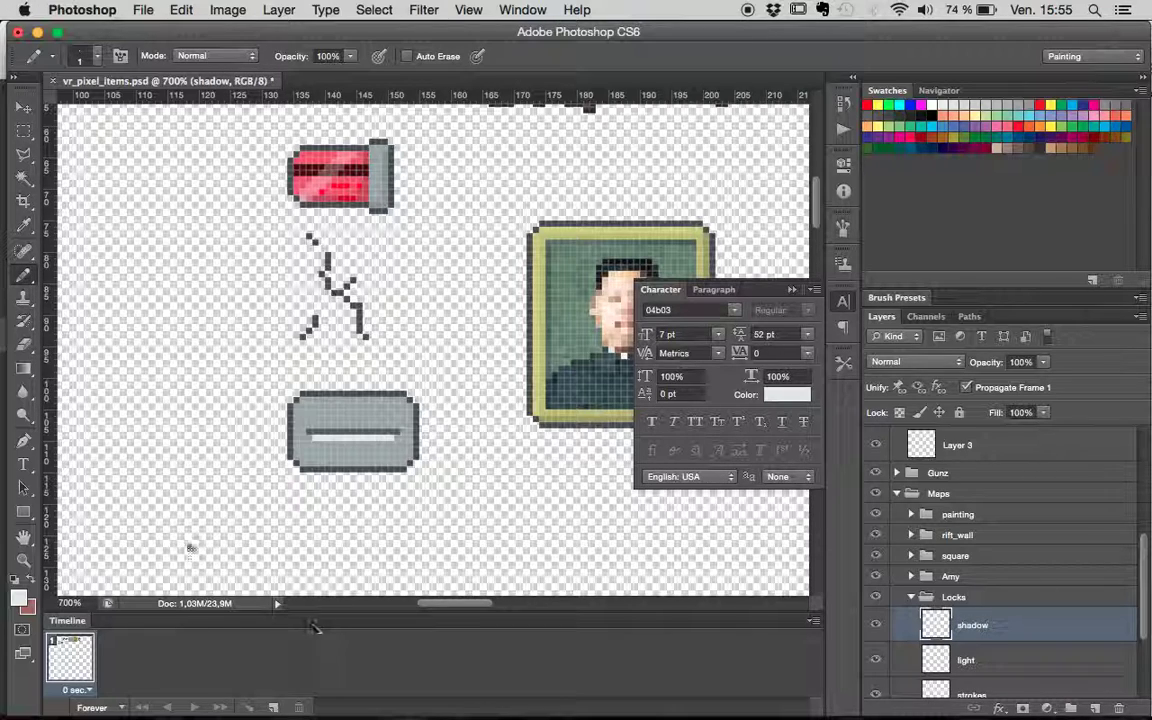
- Set the foreground color to black #000000 and pencil a shadow line along the upper edge of the card slot
{"action": "left_click", "coordinate": [17, 597]}
{"action": "mouse_move", "coordinate": [689, 483]}
{"action": "left_mouse_down"}
{"action": "mouse_move", "coordinate": [625, 501]}
{"action": "mouse_move", "coordinate": [615, 600]}
{"action": "left_mouse_up"}
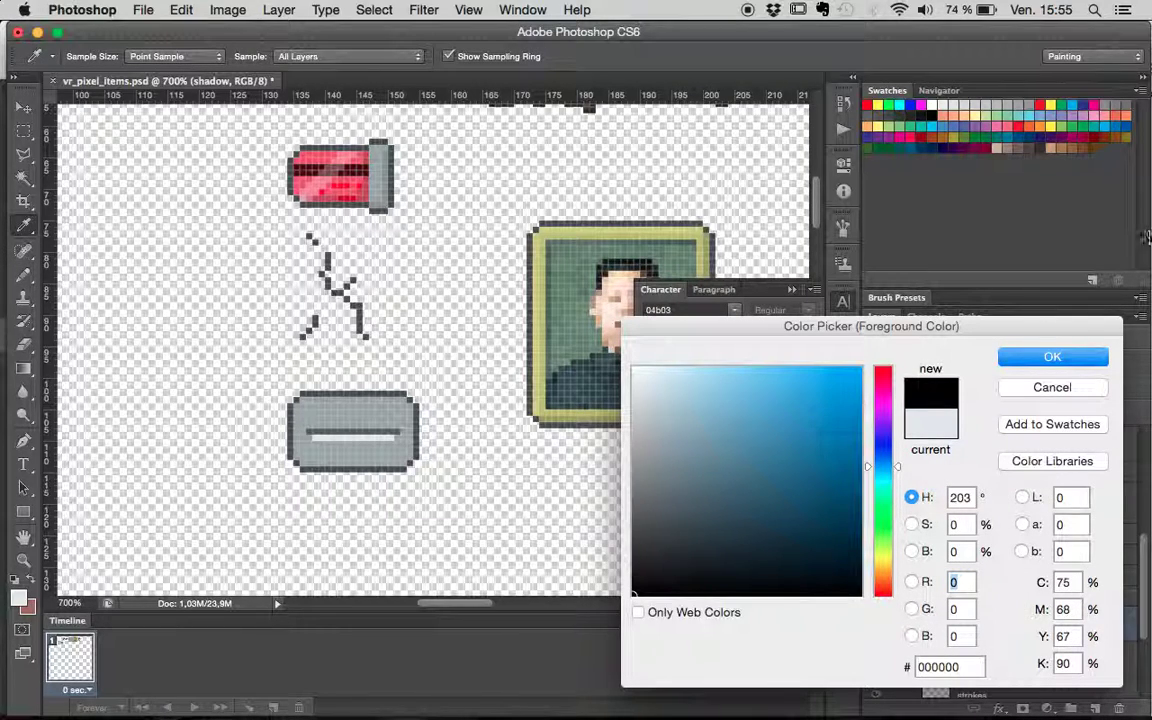
{"action": "left_click", "coordinate": [1048, 355]}
{"action": "key", "text": "b"}
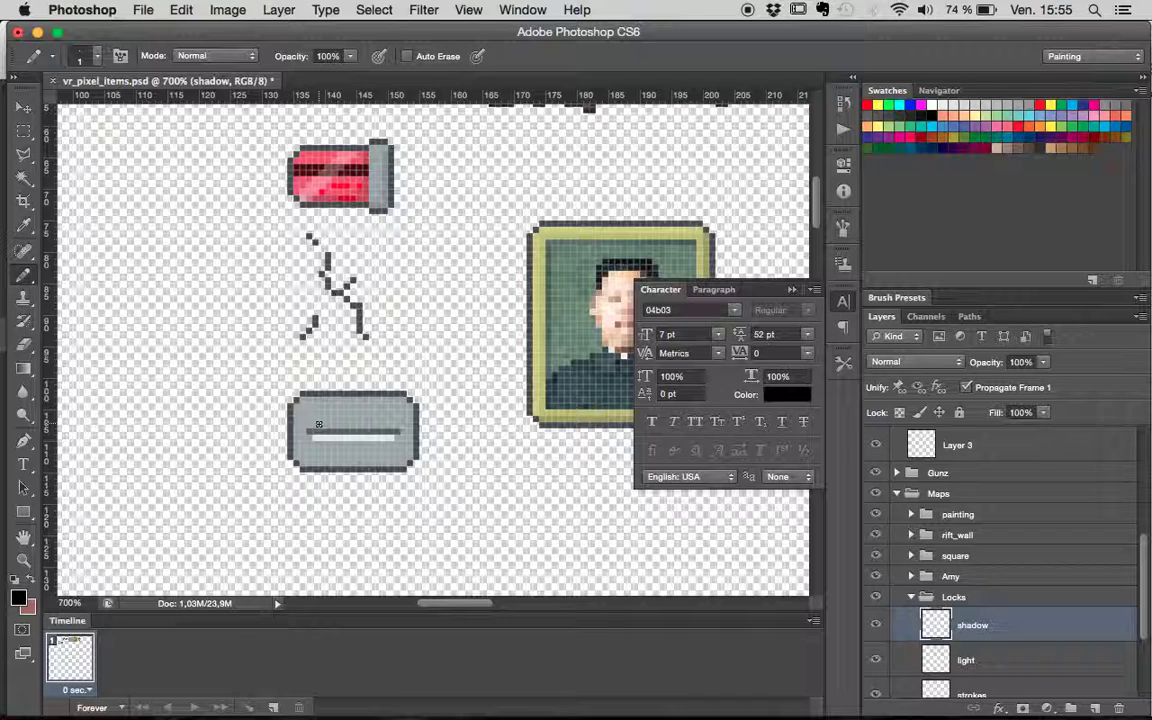
{"action": "left_click_drag", "start_coordinate": [312, 426], "coordinate": [384, 426]}
- Lower the shadow layer's opacity to 19% and the light layer's opacity to 33%
{"action": "left_click", "coordinate": [1043, 362]}
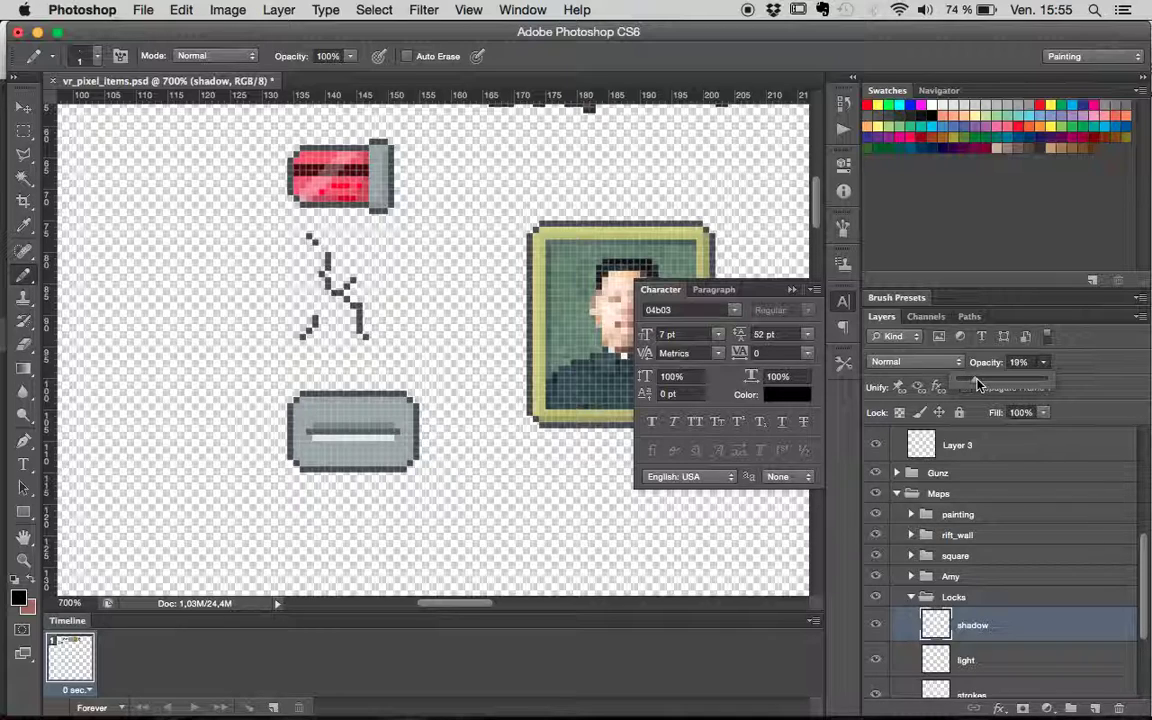
{"action": "left_click", "coordinate": [966, 660]}
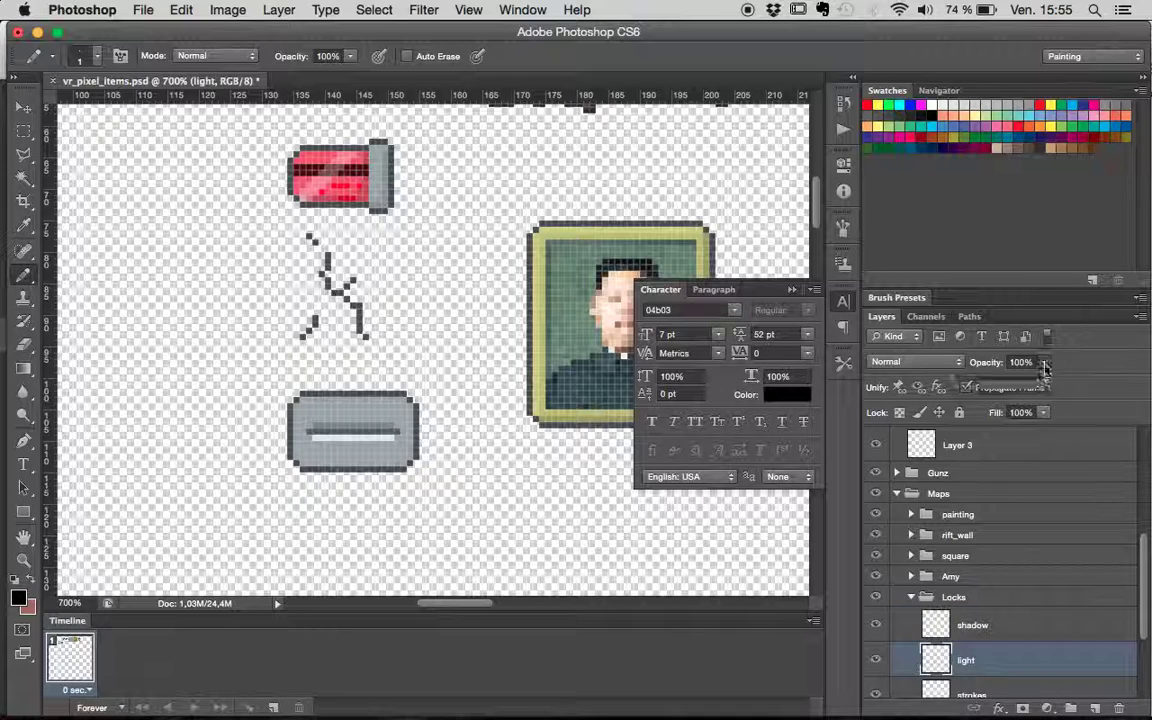
{"action": "left_click", "coordinate": [1043, 362]}
{"action": "left_click_drag", "start_coordinate": [1048, 381], "coordinate": [984, 388]}
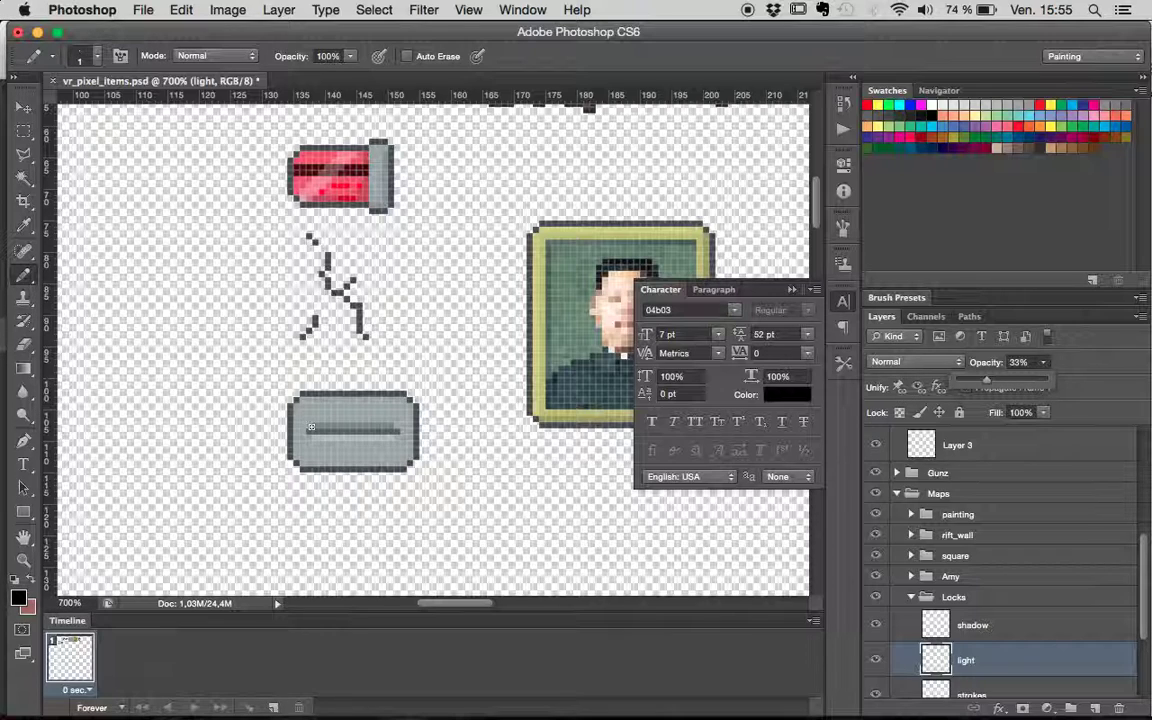
- Sample the red #ff052b from the pass card and add a second layer named light above the shadow layer
{"action": "key", "text": "super+minus"}
{"action": "key", "text": "super+minus"}
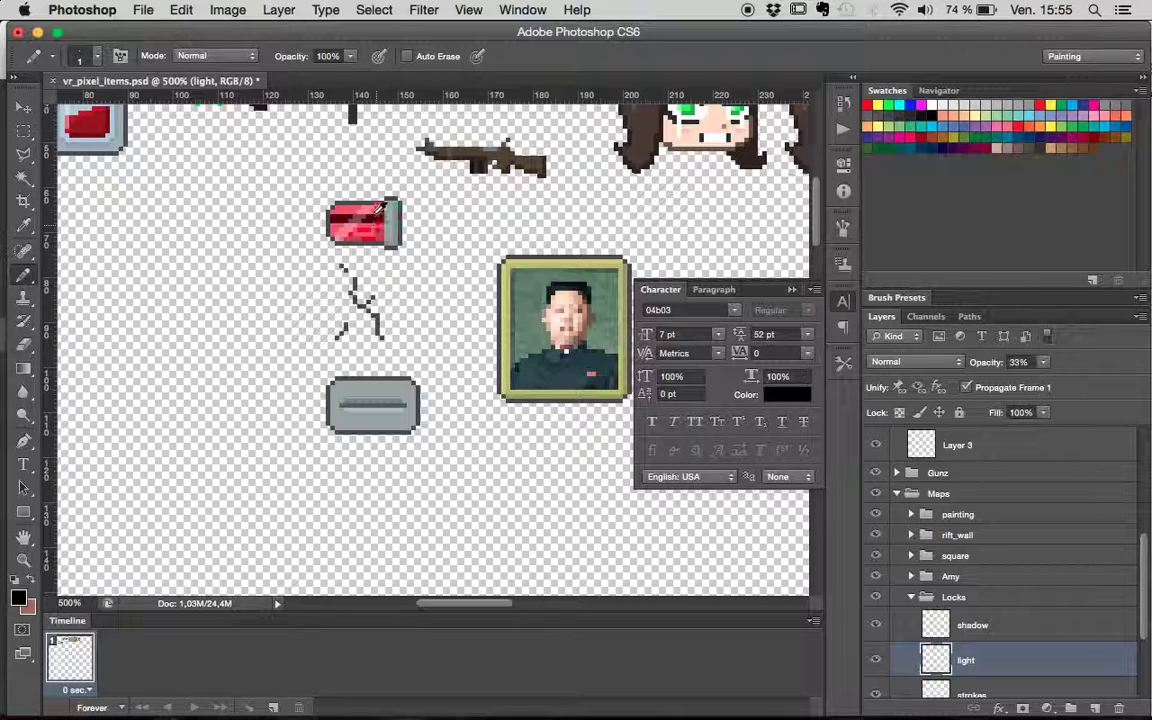
{"action": "left_click", "coordinate": [372, 226], "text": "alt"}
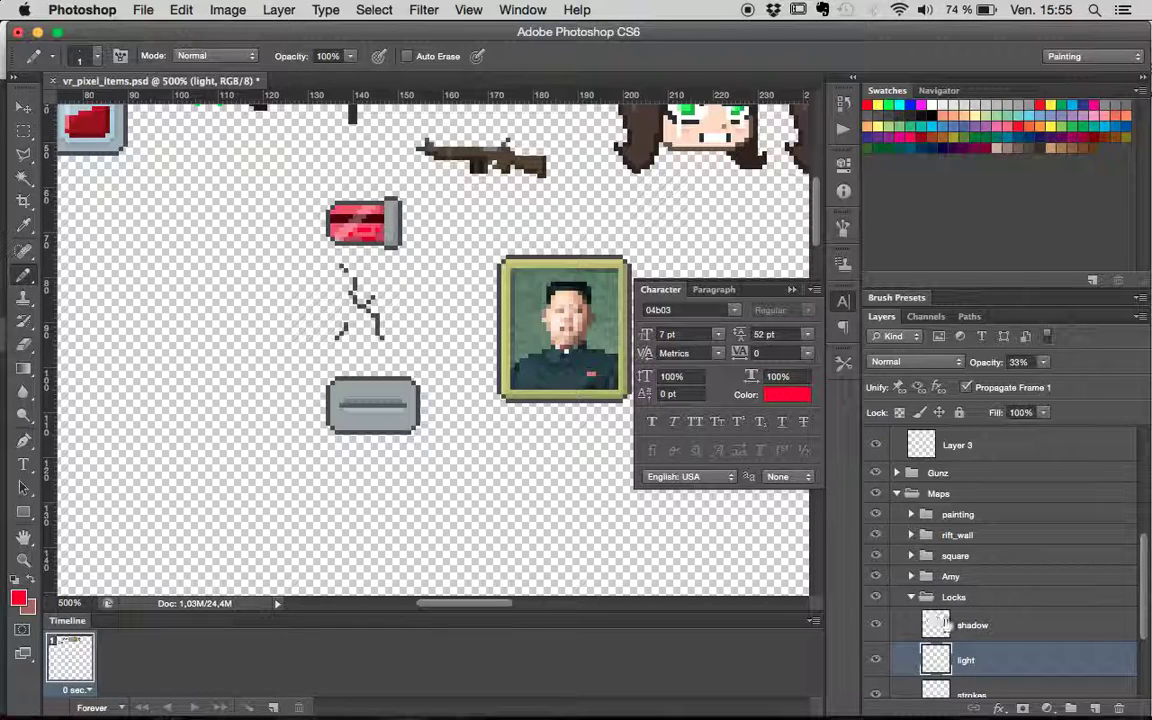
{"action": "left_click", "coordinate": [945, 623]}
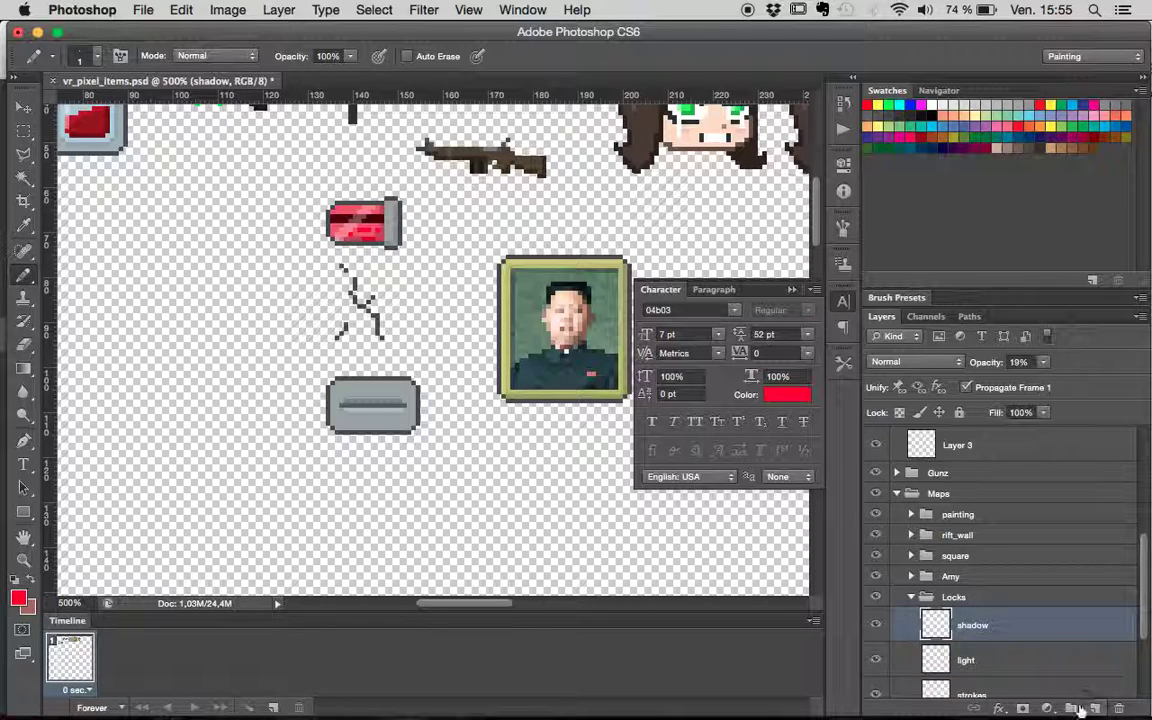
{"action": "key", "text": "ctrl+shift+alt+n"}
{"action": "double_click", "coordinate": [972, 625]}
{"action": "key", "text": "BackSpace"}
{"action": "type", "text": "light"}
{"action": "key", "text": "Return"}
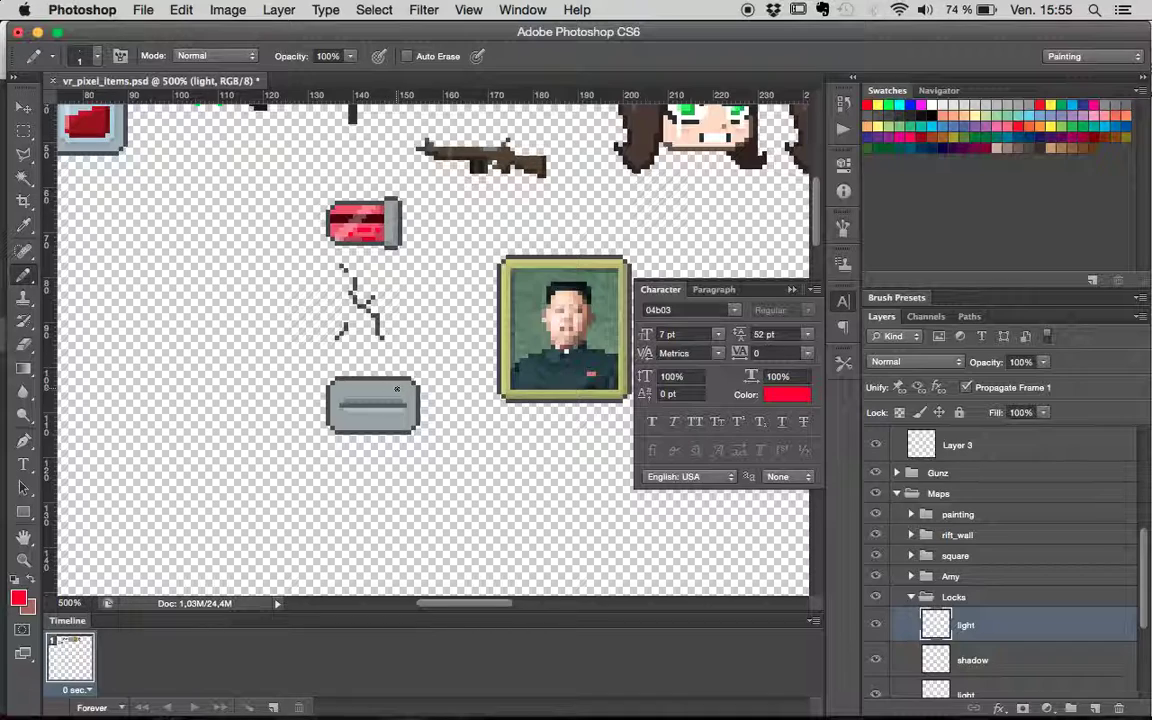
- Pencil a small red lamp in the lock's upper-right corner and set the foreground color to pink #ff8e9f
{"action": "left_click", "coordinate": [397, 386]}
{"action": "left_click", "coordinate": [18, 597]}
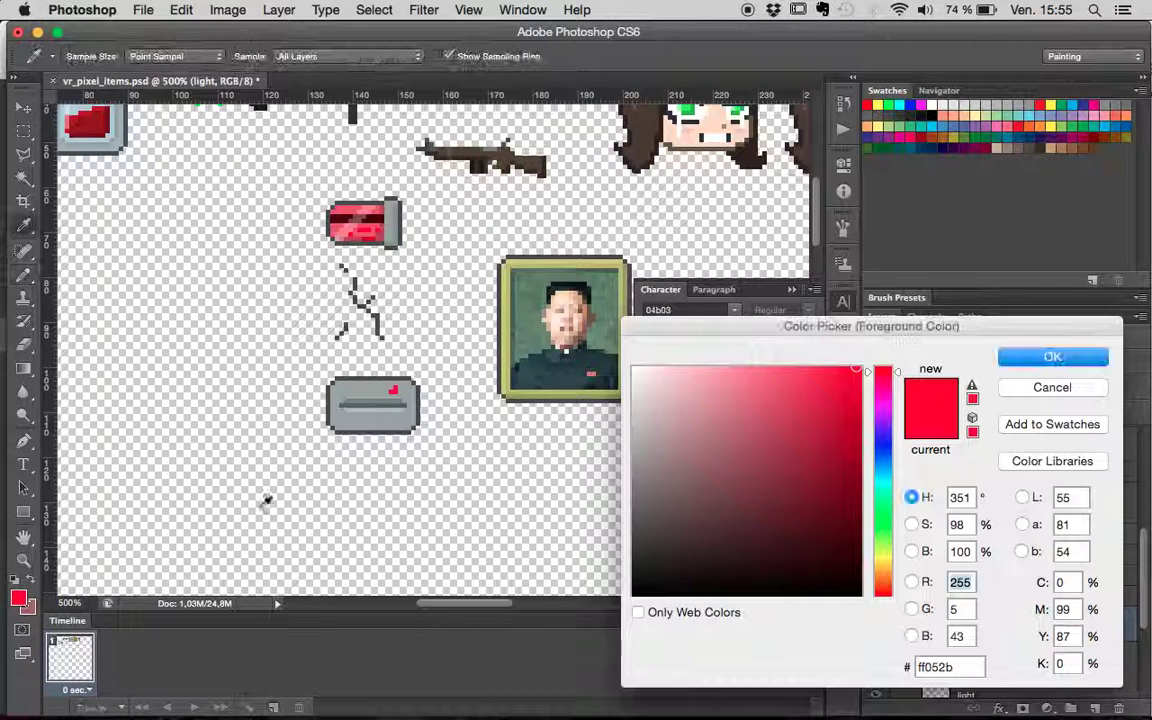
{"action": "left_click_drag", "start_coordinate": [815, 368], "coordinate": [733, 366]}
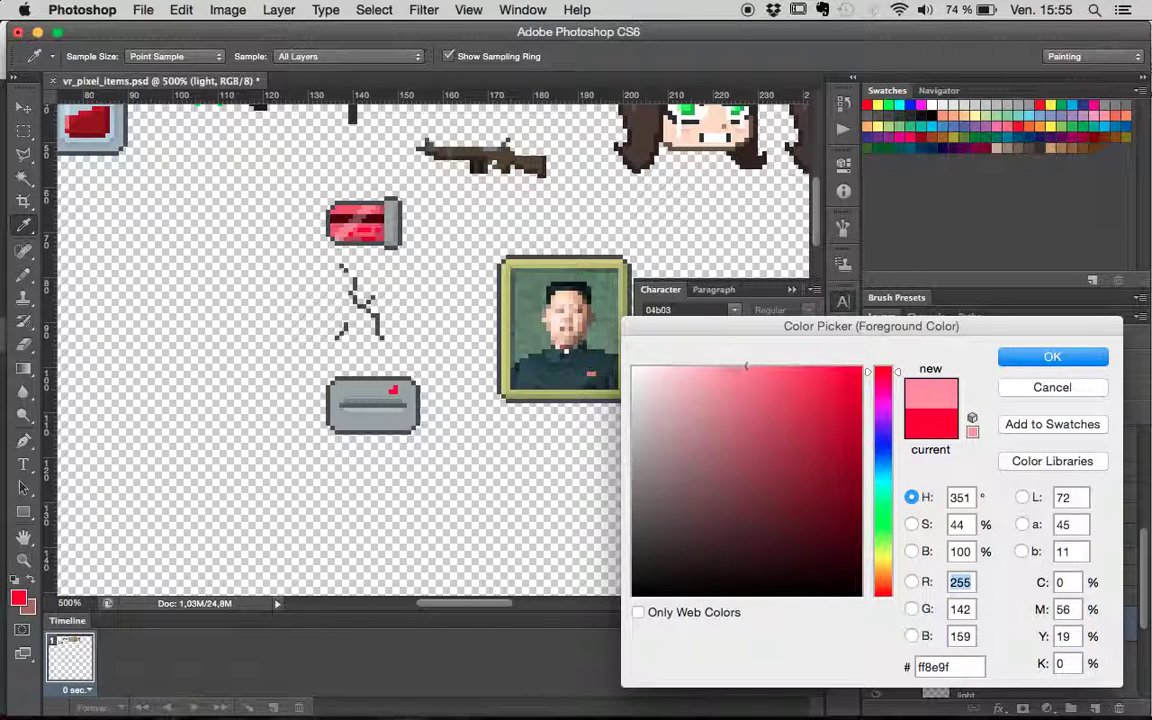
{"action": "left_click", "coordinate": [1055, 357]}
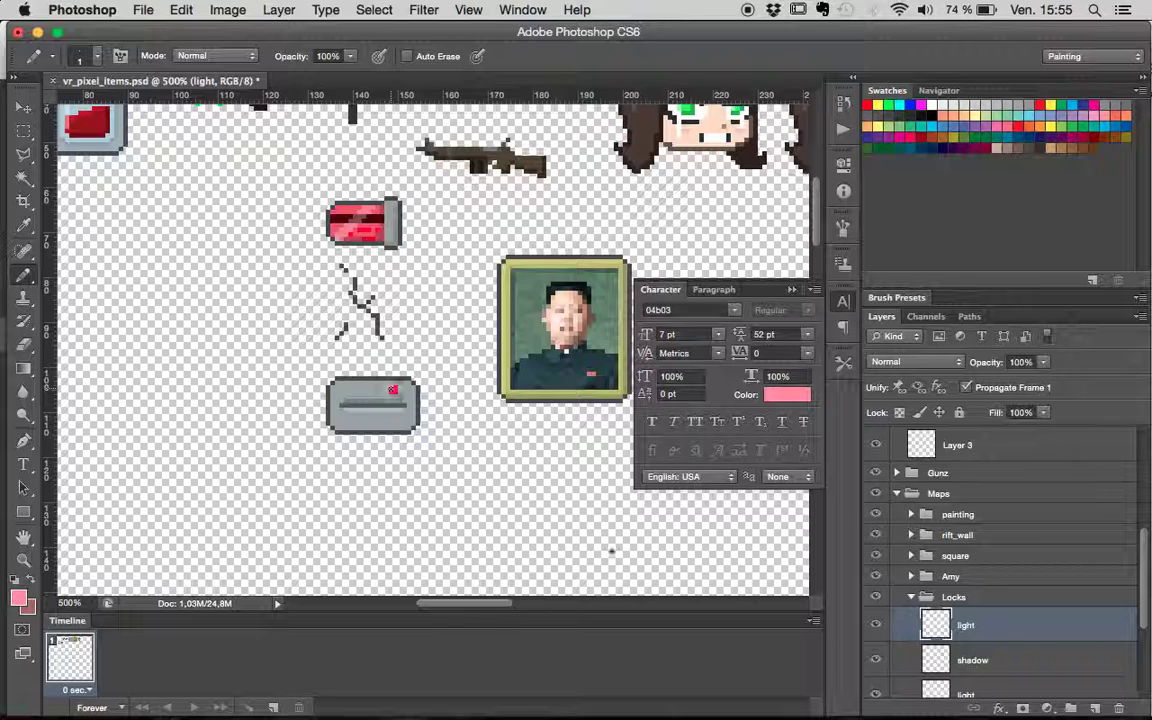
- Set the foreground color to black #000000 and pencil a small shadow beside the red lamp on the shadow layer
{"action": "left_click", "coordinate": [23, 108]}
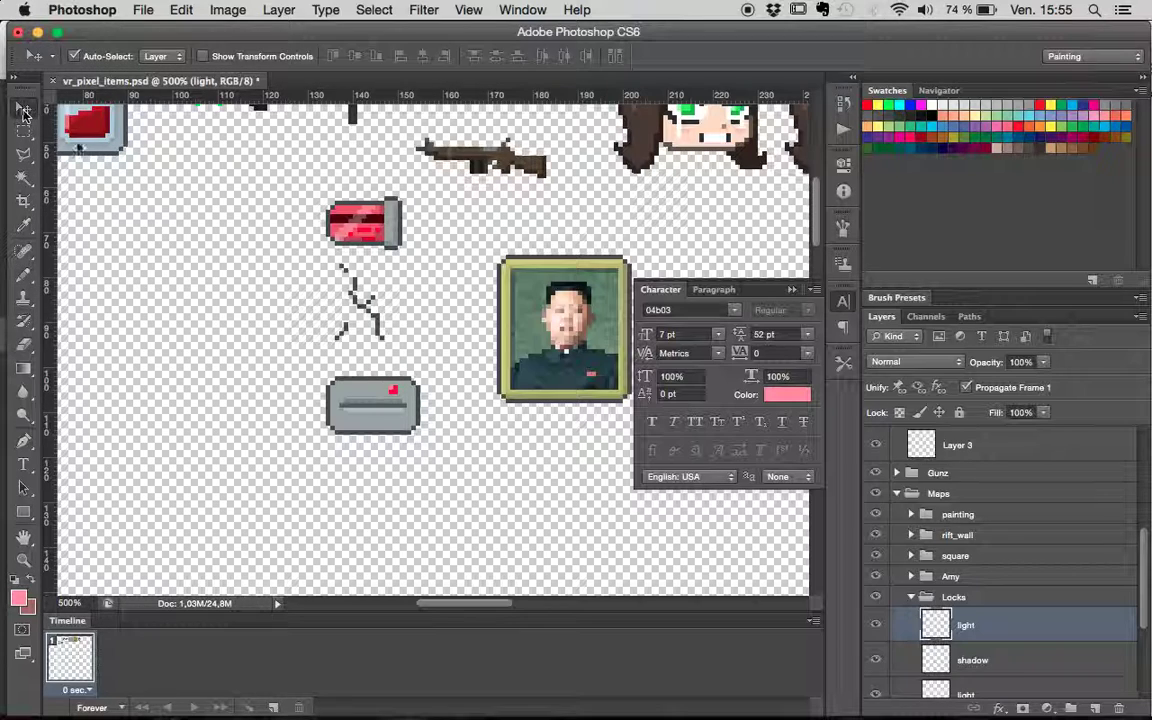
{"action": "scroll", "coordinate": [1044, 620], "scroll_direction": "down", "scroll_amount": 3}
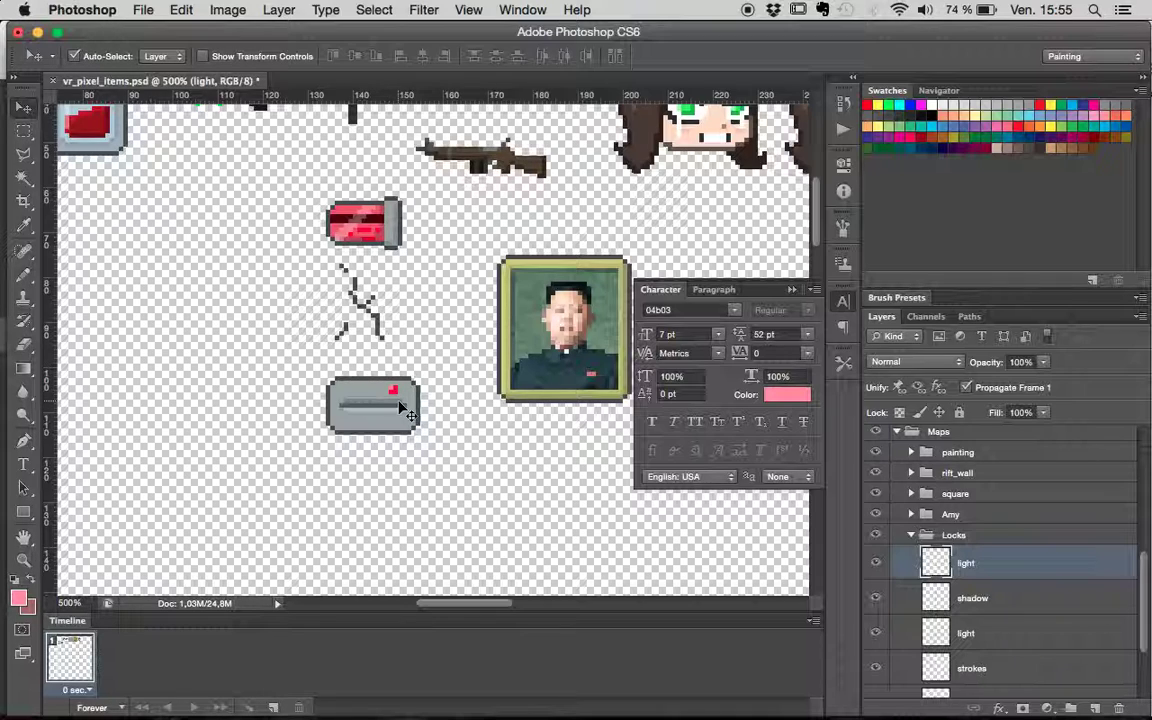
{"action": "left_click", "coordinate": [939, 602]}
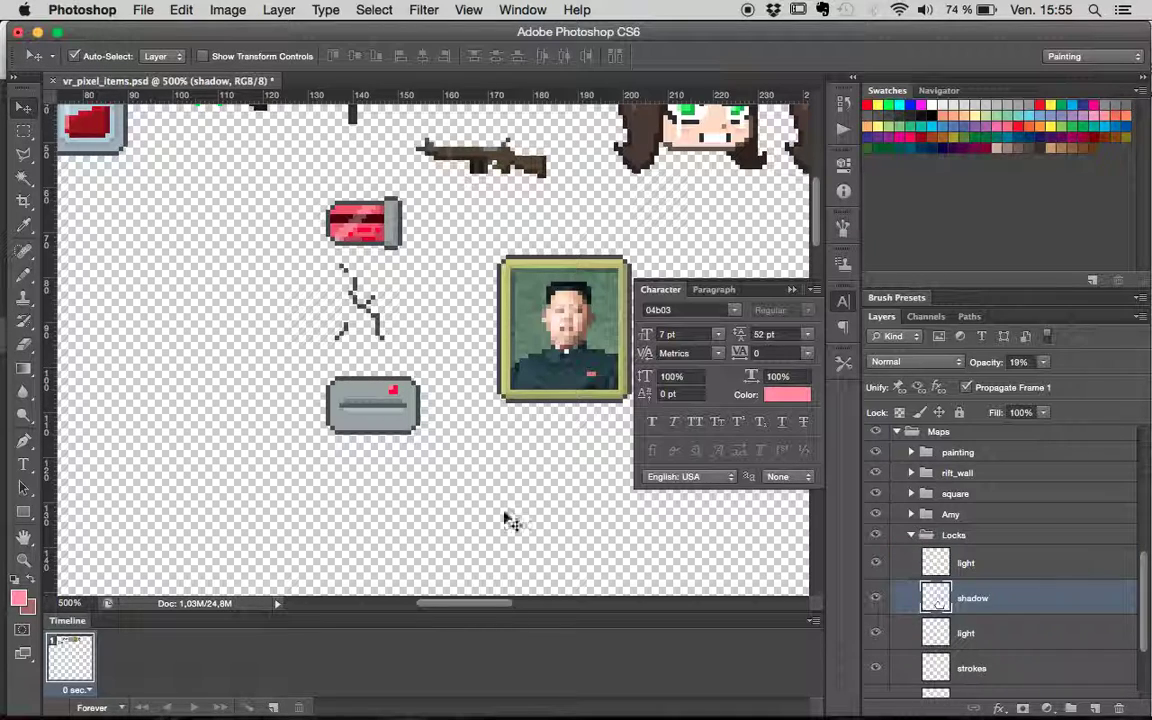
{"action": "left_click", "coordinate": [18, 598]}
{"action": "left_click", "coordinate": [640, 592]}
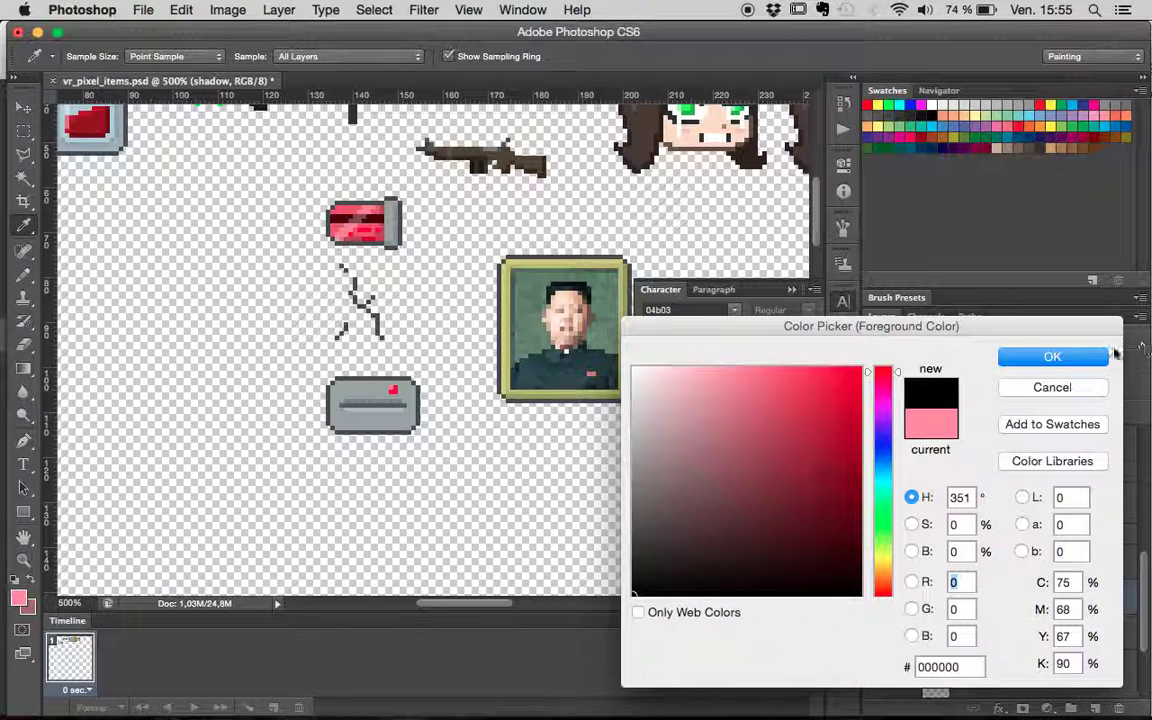
{"action": "key", "text": "Return"}
{"action": "left_click", "coordinate": [23, 107]}
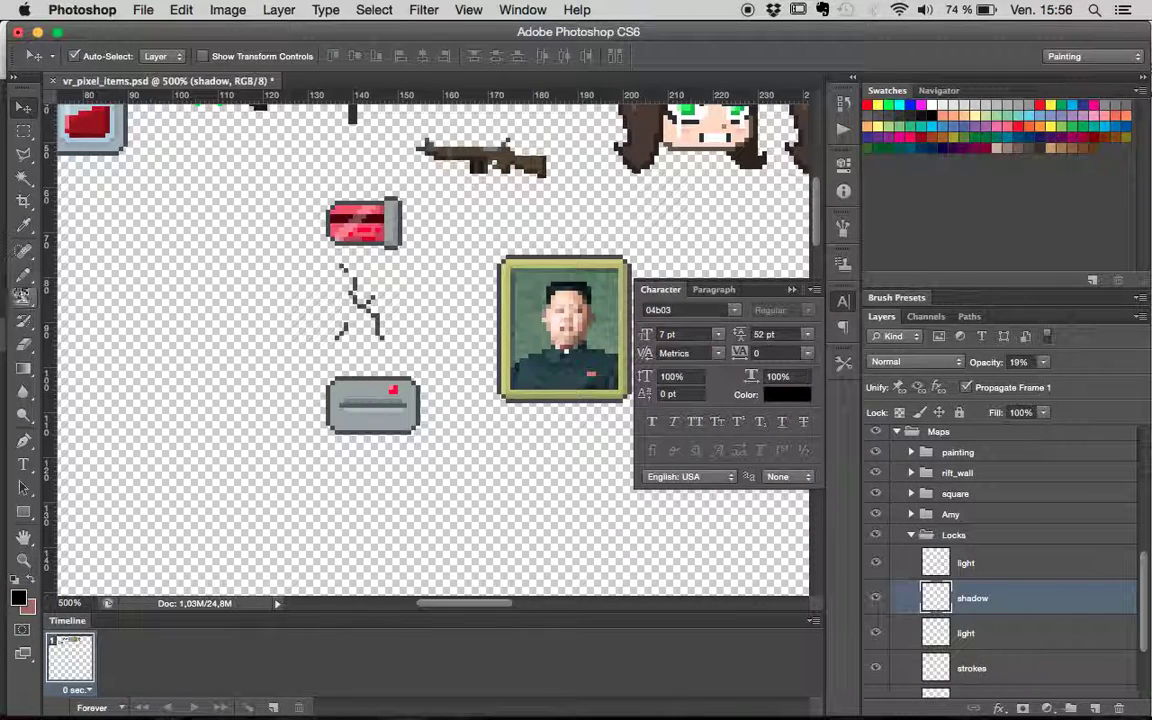
{"action": "left_click", "coordinate": [23, 272]}
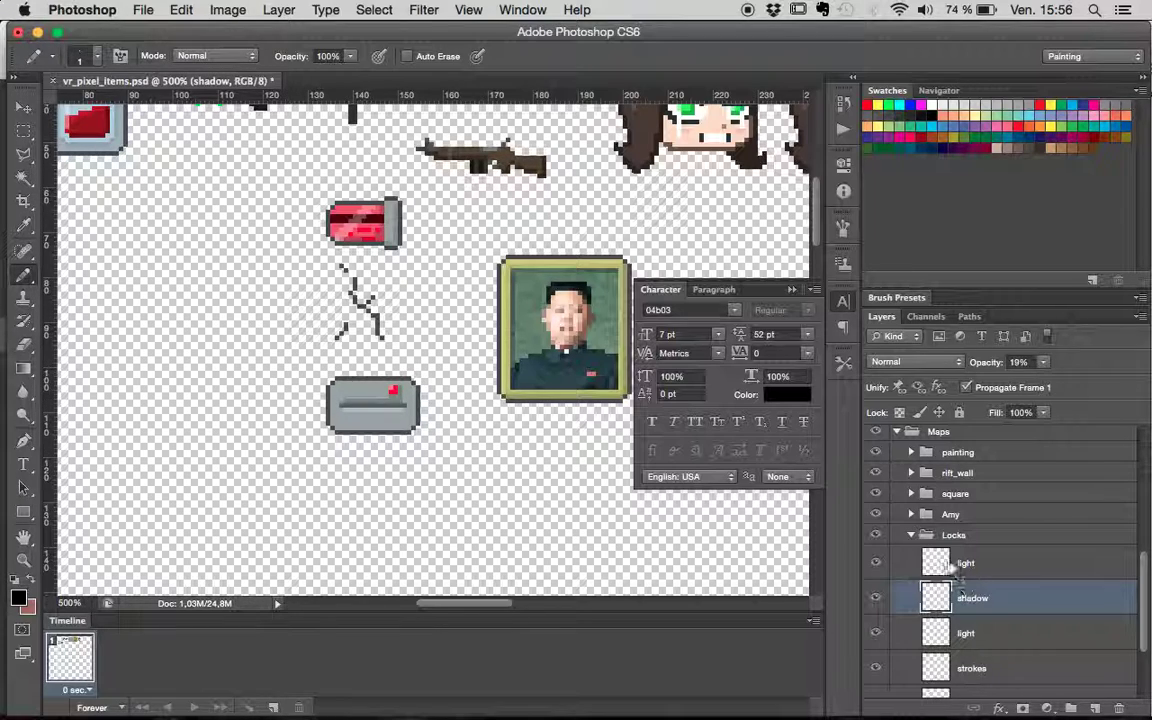
- Add a new layer above the lamp's light layer in the Locks group and name it light
{"action": "left_click", "coordinate": [1000, 562]}
{"action": "key", "text": "super+alt+shift+n"}
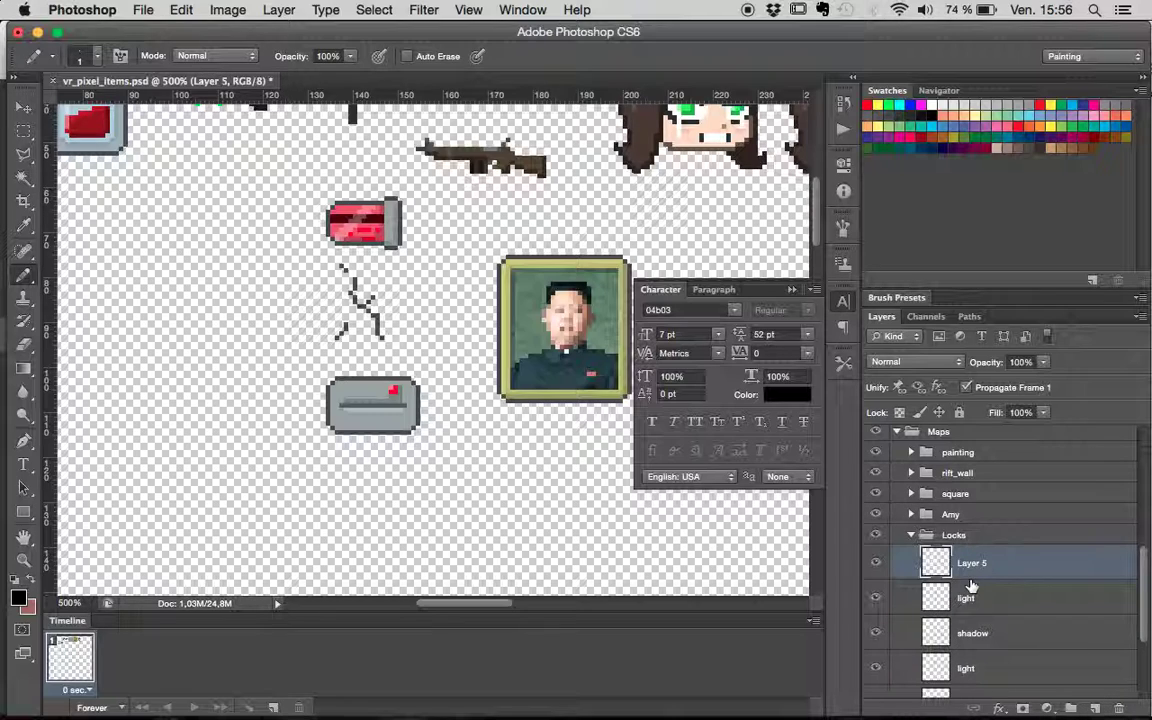
{"action": "double_click", "coordinate": [970, 562]}
{"action": "type", "text": "light"}
{"action": "key", "text": "Return"}
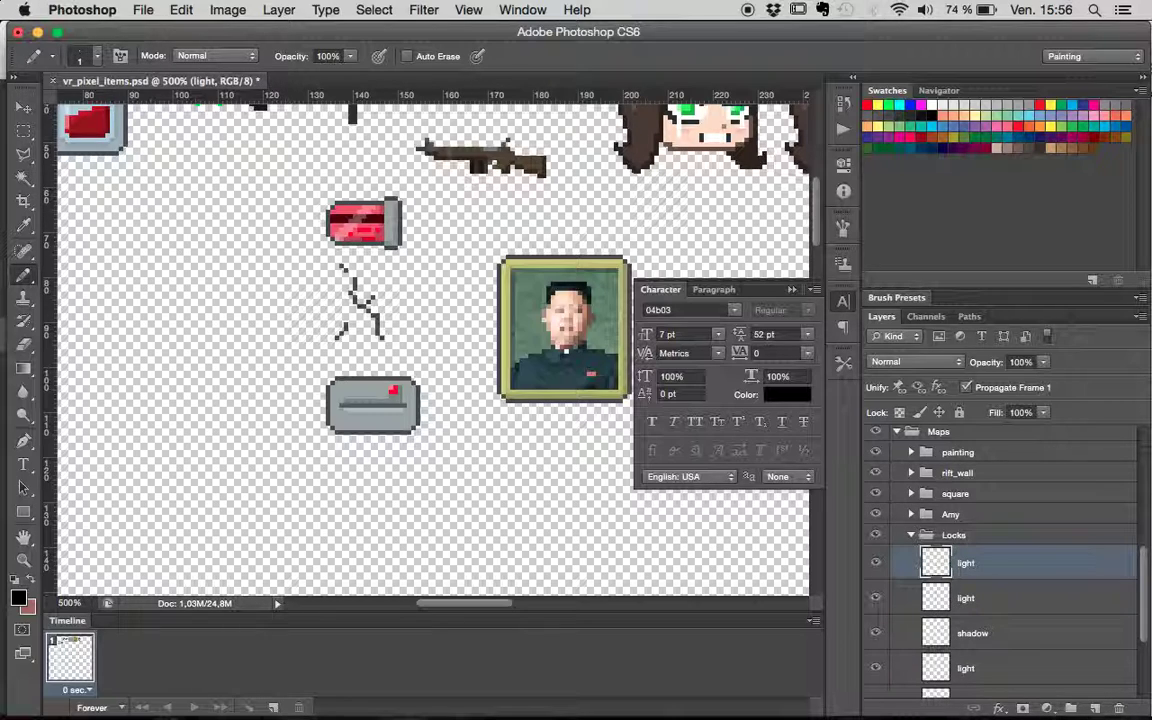
- Sample the lamp's red #ff052b, set the pencil size to 5 px and paint a round glow over the lamp
{"action": "left_click", "coordinate": [24, 273]}
{"action": "left_click", "coordinate": [100, 265]}
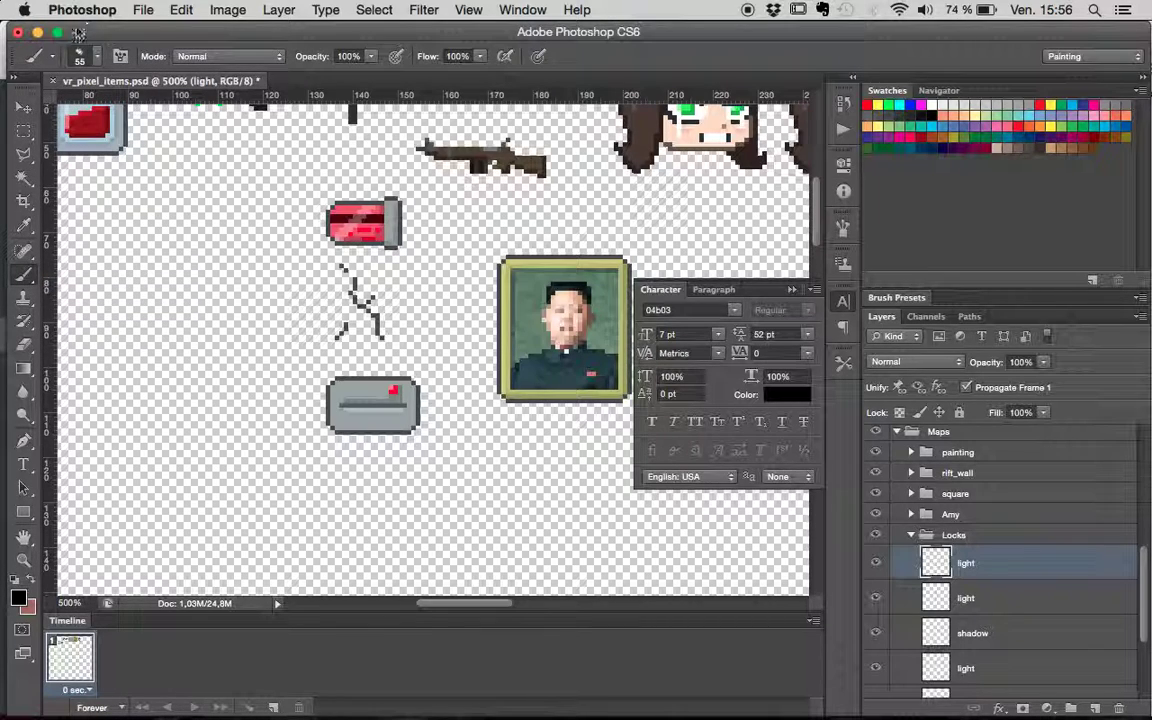
{"action": "left_click", "coordinate": [24, 275]}
{"action": "left_click", "coordinate": [70, 265]}
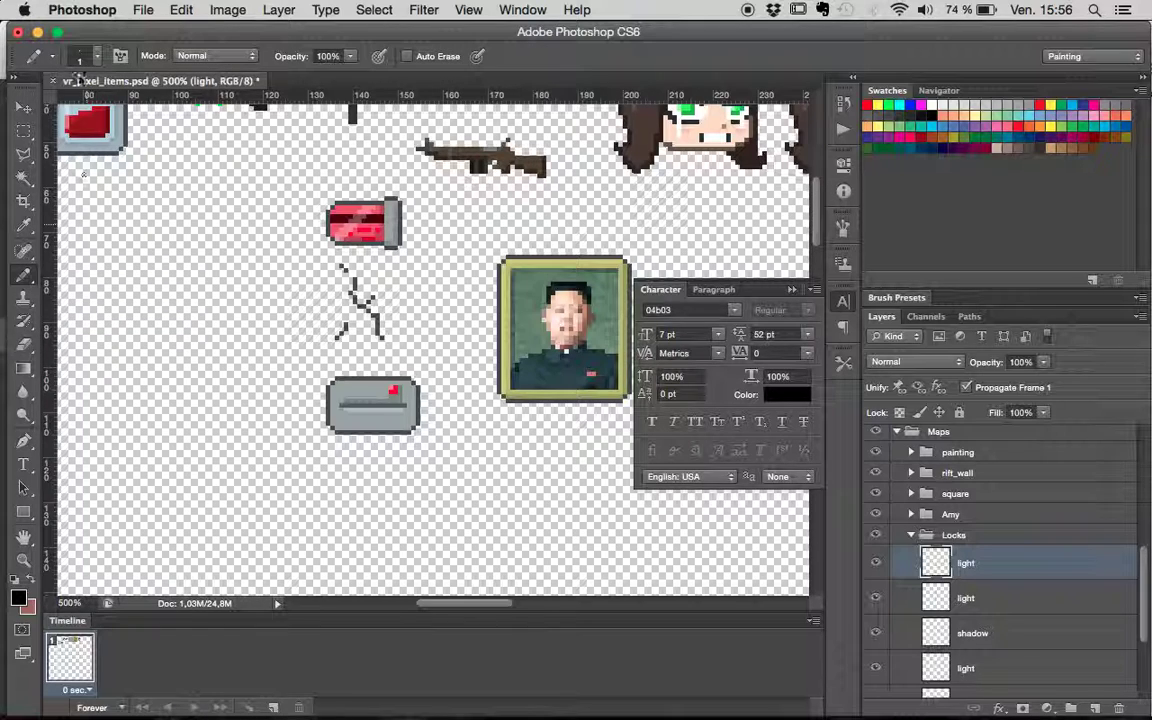
{"action": "left_click", "coordinate": [80, 56]}
{"action": "left_click_drag", "start_coordinate": [39, 108], "coordinate": [47, 111]}
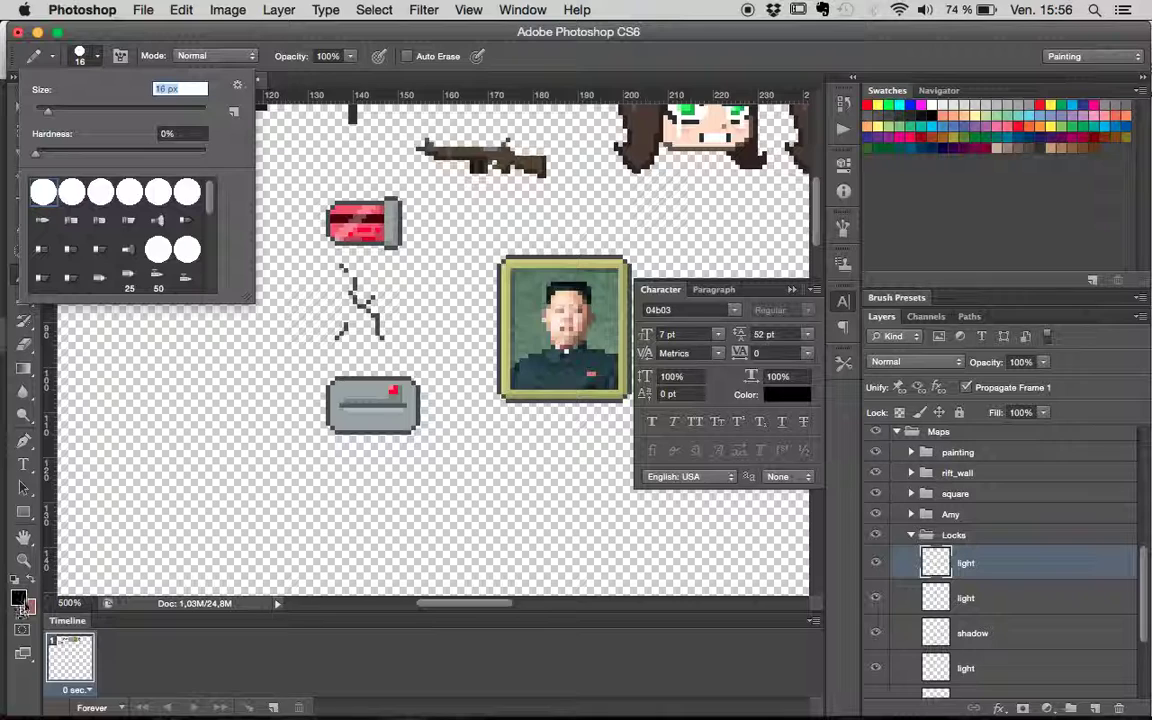
{"action": "left_click", "coordinate": [394, 390], "text": "alt"}
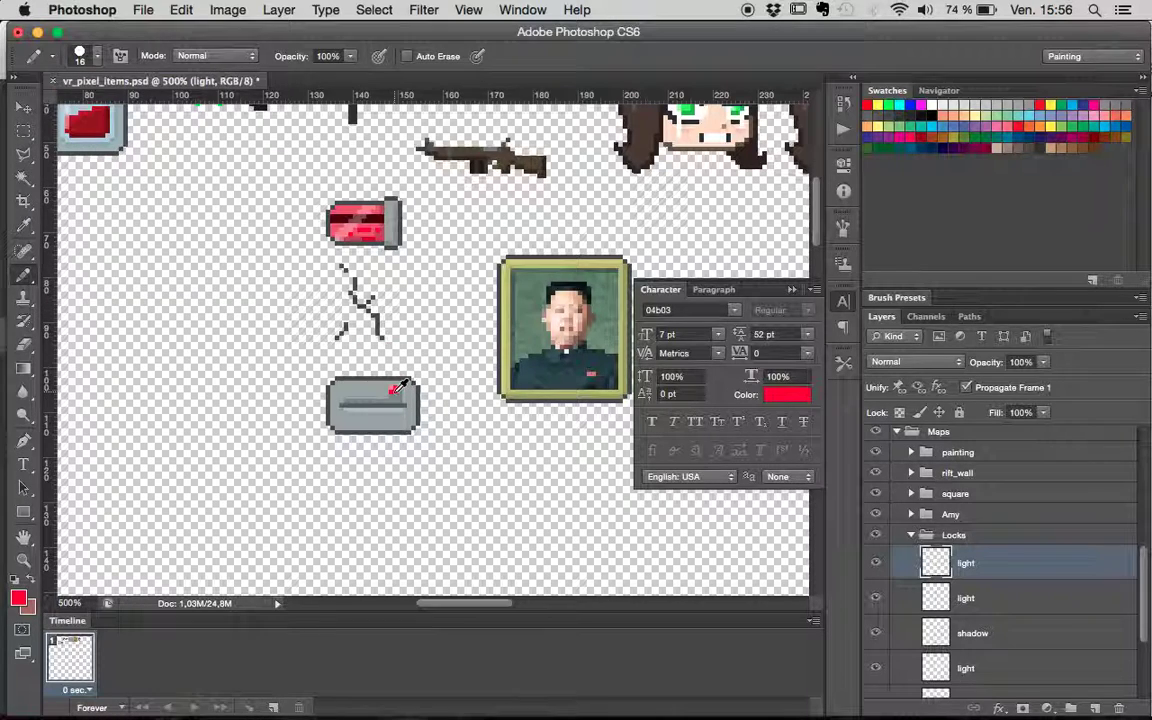
{"action": "left_click", "coordinate": [80, 56]}
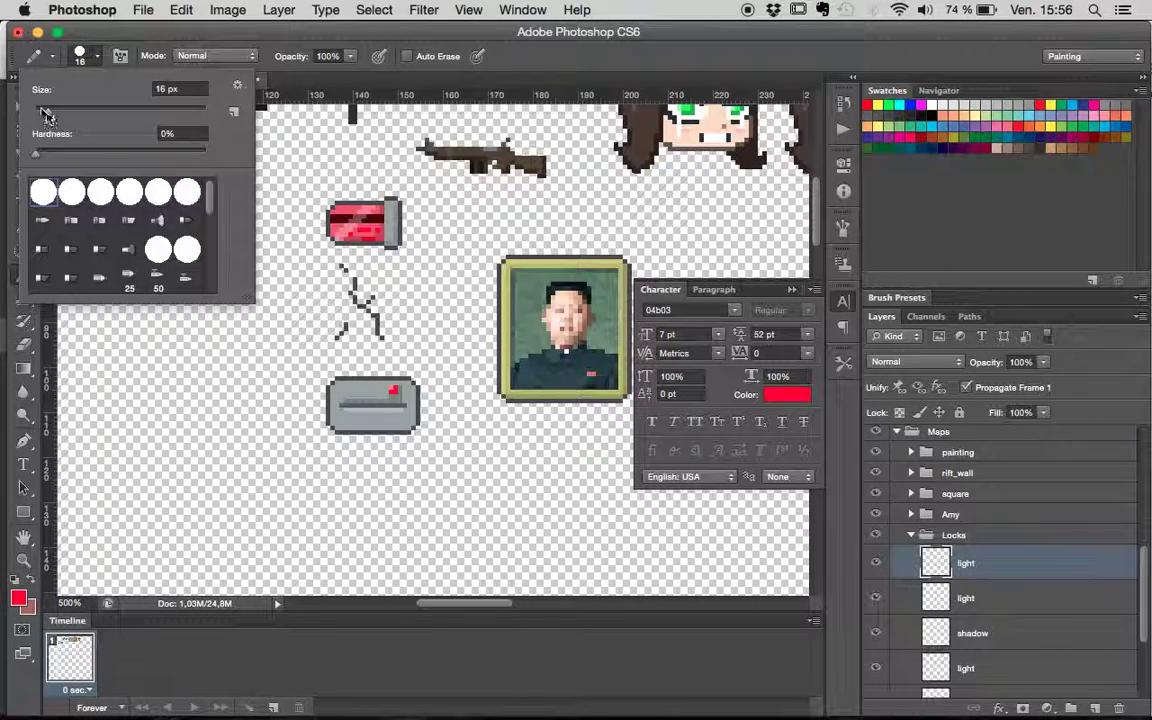
{"action": "left_click_drag", "start_coordinate": [45, 116], "coordinate": [40, 117]}
{"action": "key", "text": "Return"}
{"action": "left_click", "coordinate": [396, 388]}
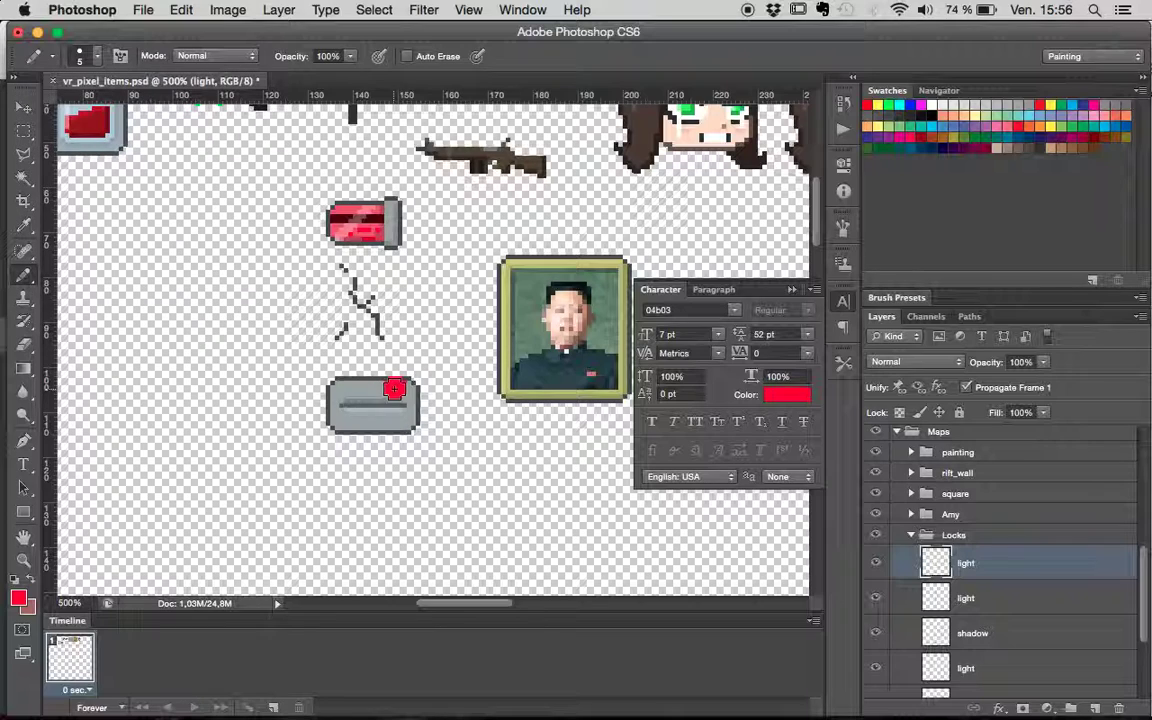
- Lower the opacity of the glow's light layer to 27%
{"action": "left_click", "coordinate": [1043, 362]}
{"action": "left_click_drag", "start_coordinate": [1043, 381], "coordinate": [1022, 385]}
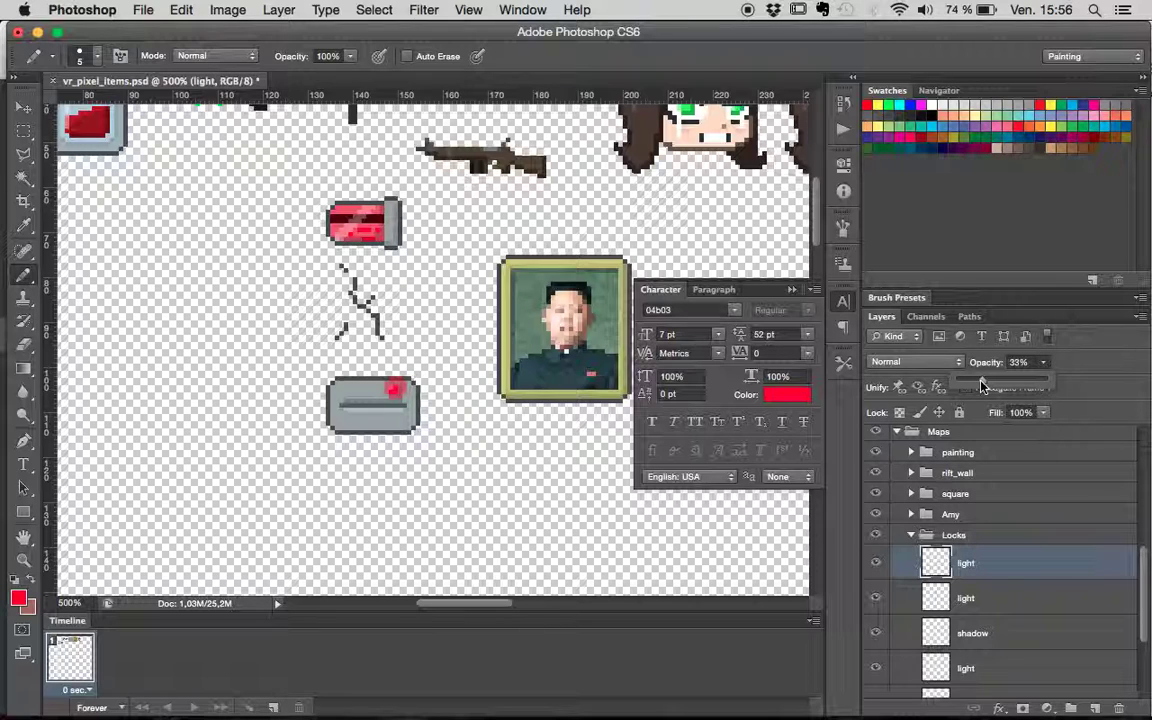
{"action": "left_click", "coordinate": [24, 107]}
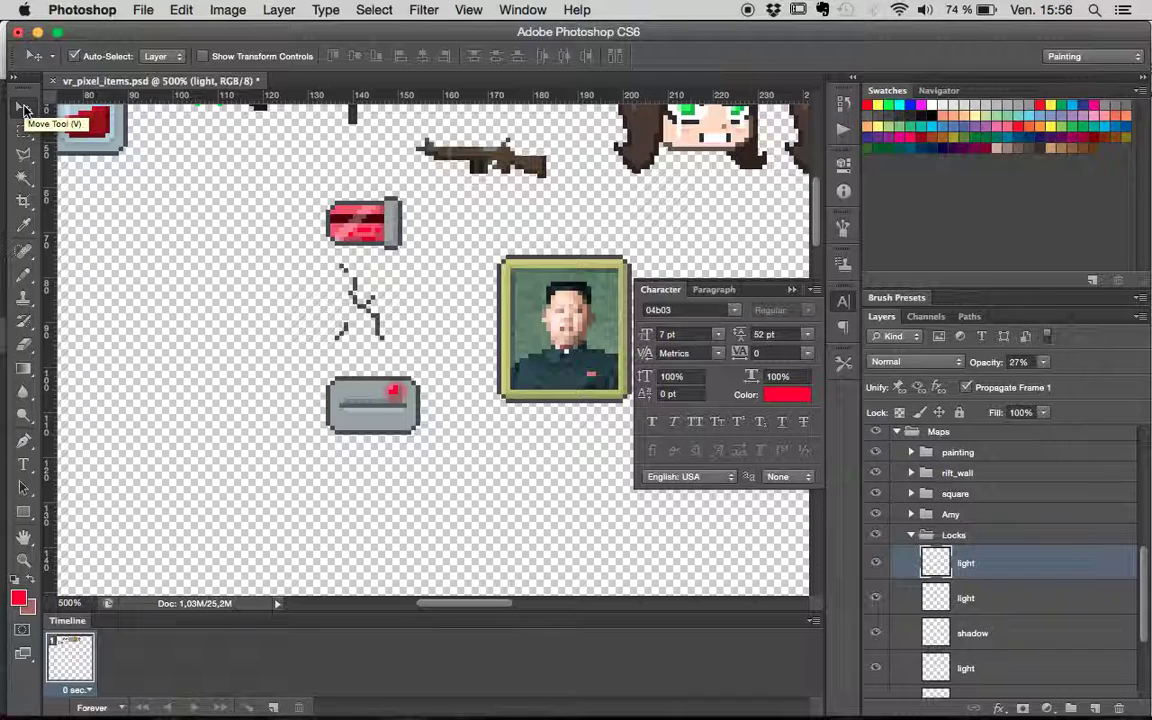
- Examine the lock's glowing lamp at 300% alongside the neighboring items
{"action": "key", "text": "super+minus"}
{"action": "key", "text": "super+minus"}
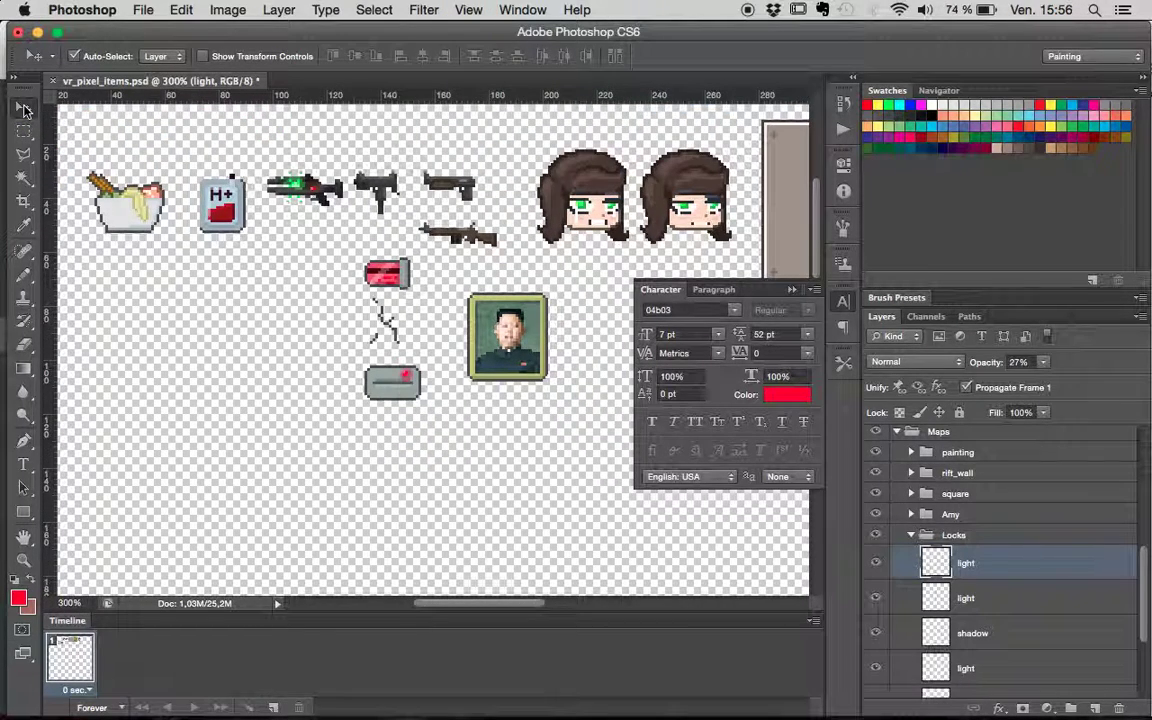
{"action": "scroll", "coordinate": [440, 425], "scroll_direction": "up", "scroll_amount": 1}
{"action": "scroll", "coordinate": [440, 425], "scroll_direction": "left", "scroll_amount": 1}
{"action": "scroll", "coordinate": [440, 425], "scroll_direction": "right", "scroll_amount": 5}
{"action": "scroll", "coordinate": [440, 425], "scroll_direction": "left", "scroll_amount": 3}
{"action": "scroll", "coordinate": [434, 414], "scroll_direction": "left", "scroll_amount": 3}
{"action": "scroll", "coordinate": [434, 414], "scroll_direction": "up", "scroll_amount": 1}
- Select the strokes layer in the Locks group and set the foreground color to white
{"action": "key", "text": "super+plus"}
{"action": "key", "text": "super+plus"}
{"action": "key", "text": "super+plus"}
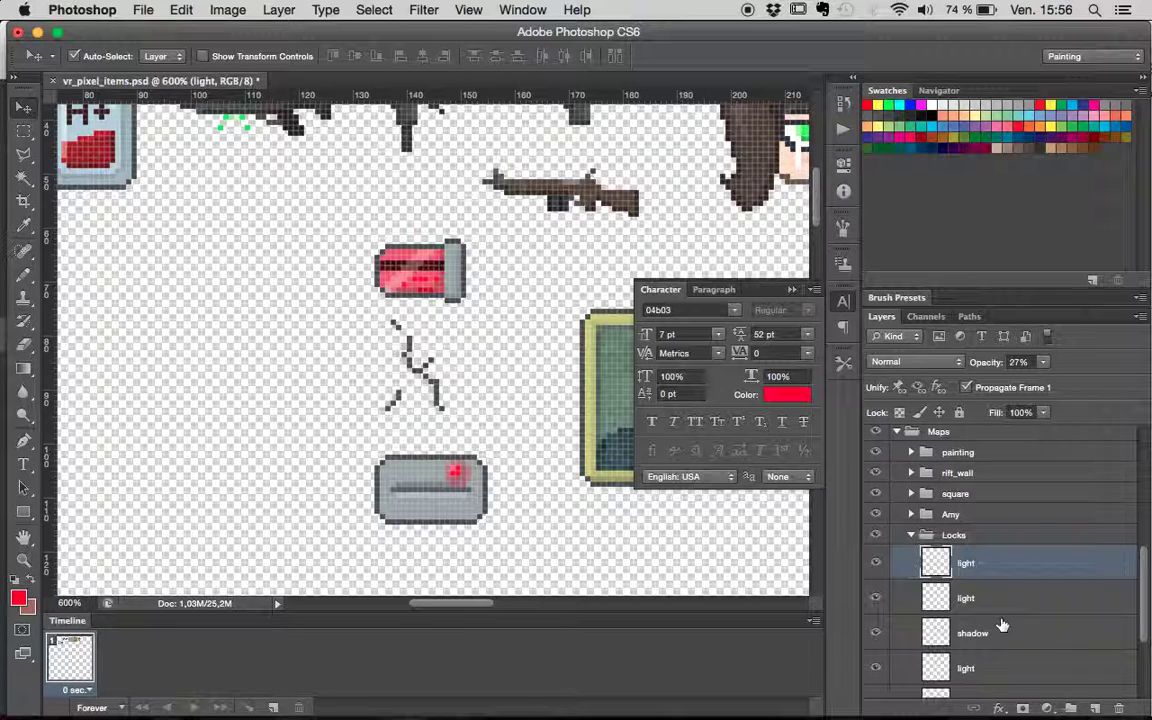
{"action": "scroll", "coordinate": [1005, 625], "scroll_direction": "down", "scroll_amount": 4}
{"action": "left_click", "coordinate": [915, 558]}
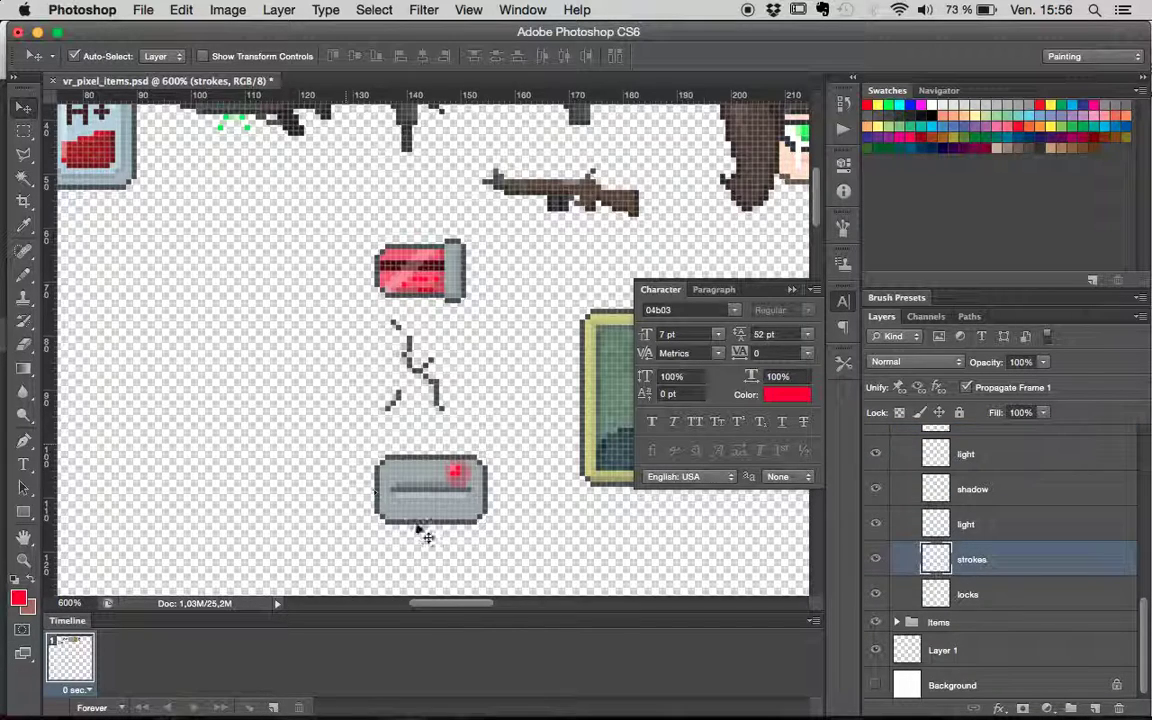
{"action": "left_click", "coordinate": [18, 598]}
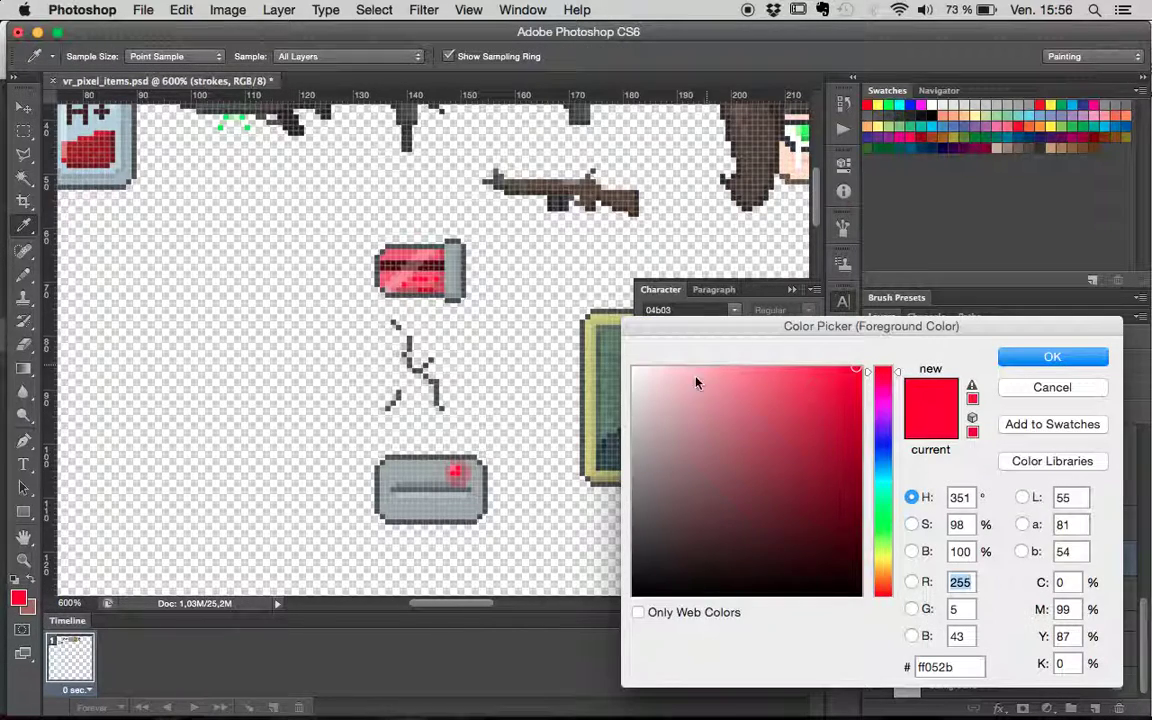
{"action": "left_click", "coordinate": [636, 371]}
{"action": "left_click", "coordinate": [1078, 362]}
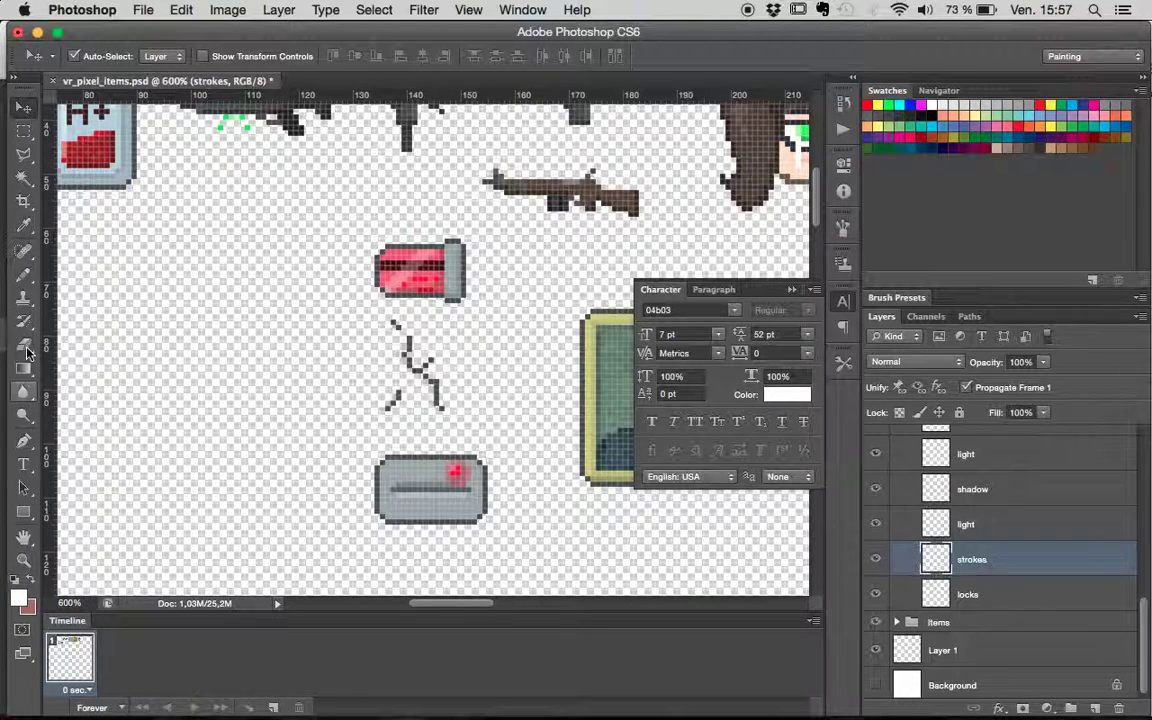
- Set the pencil size to 1 px and draw small white lettering on the lock below the card slot
{"action": "left_click", "coordinate": [23, 273]}
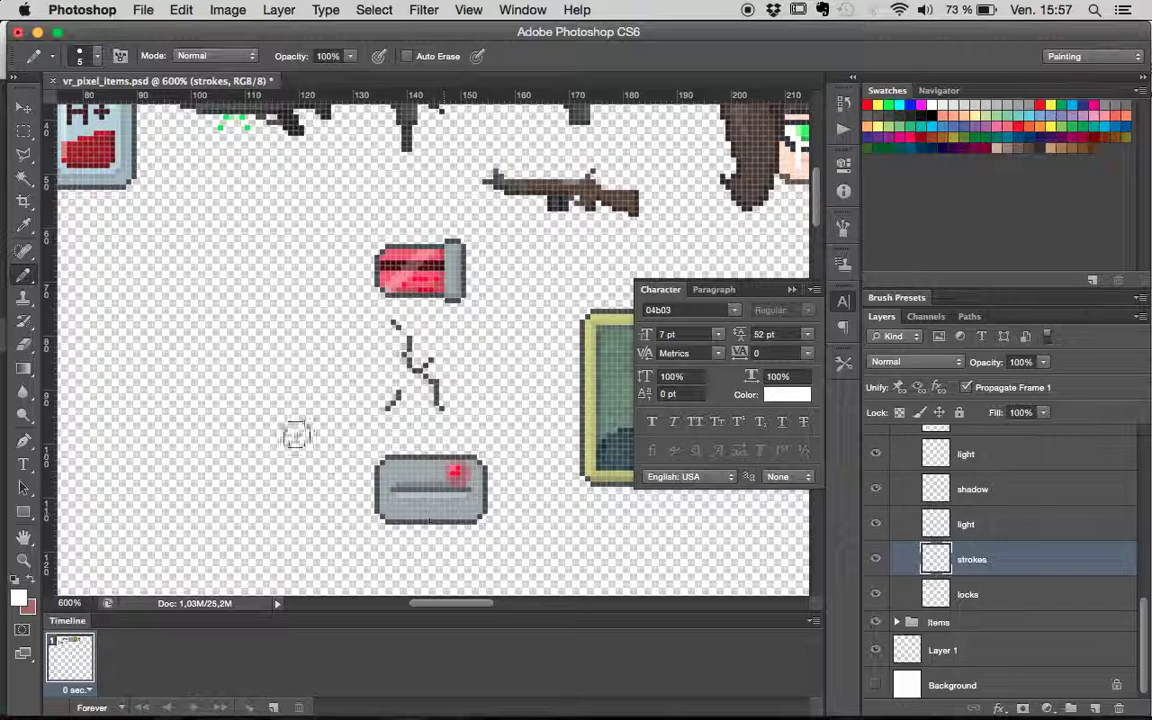
{"action": "left_click", "coordinate": [90, 55]}
{"action": "mouse_move", "coordinate": [63, 93]}
{"action": "left_mouse_down"}
{"action": "mouse_move", "coordinate": [36, 112]}
{"action": "mouse_move", "coordinate": [32, 102]}
{"action": "left_mouse_up"}
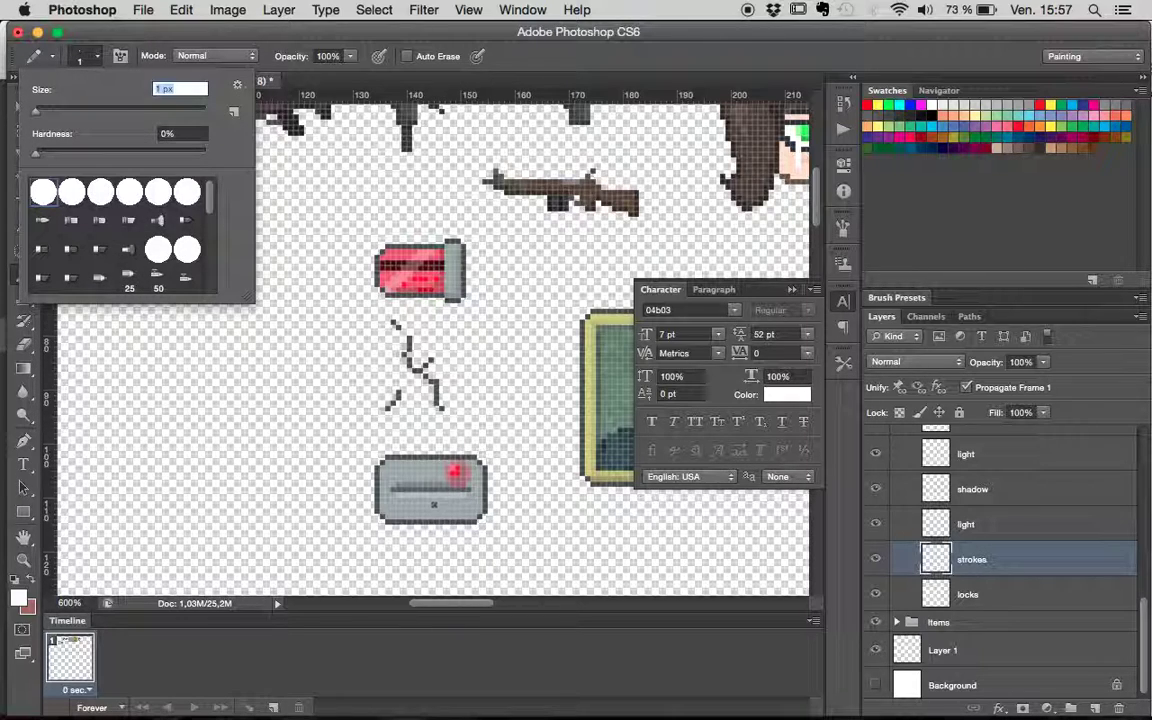
{"action": "key", "text": "Return"}
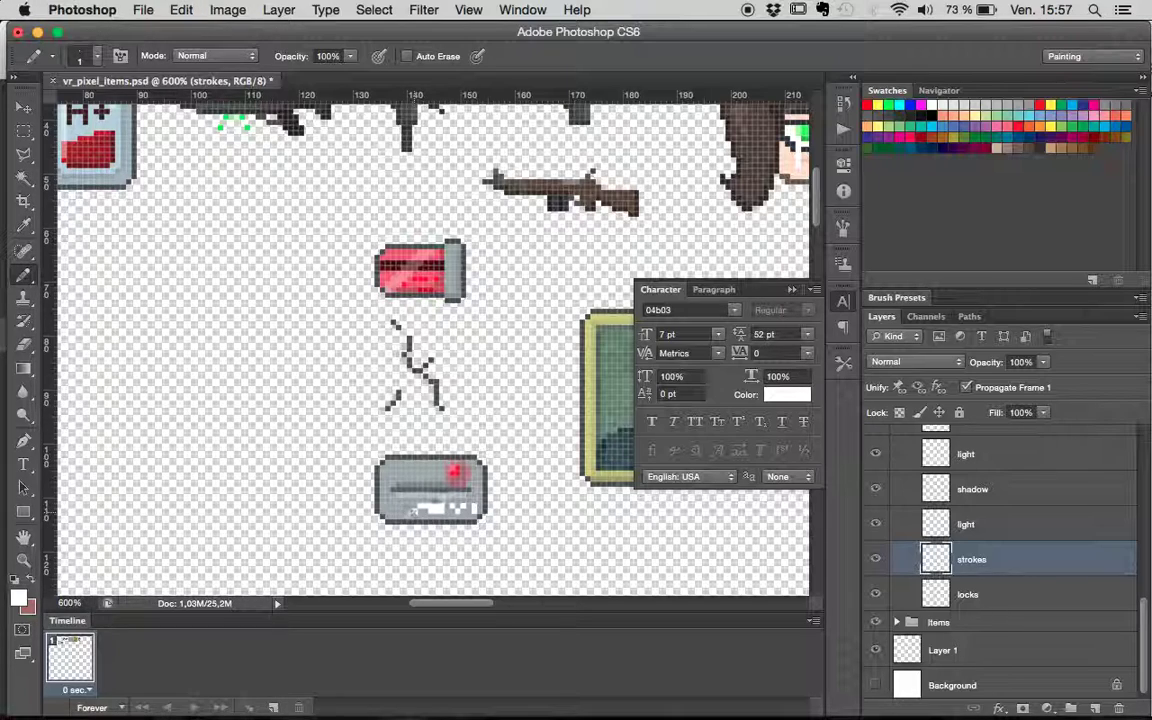
- Marquee-select the white lettering, shift it slightly left to center it under the card slot, and deselect
{"action": "left_click", "coordinate": [23, 131]}
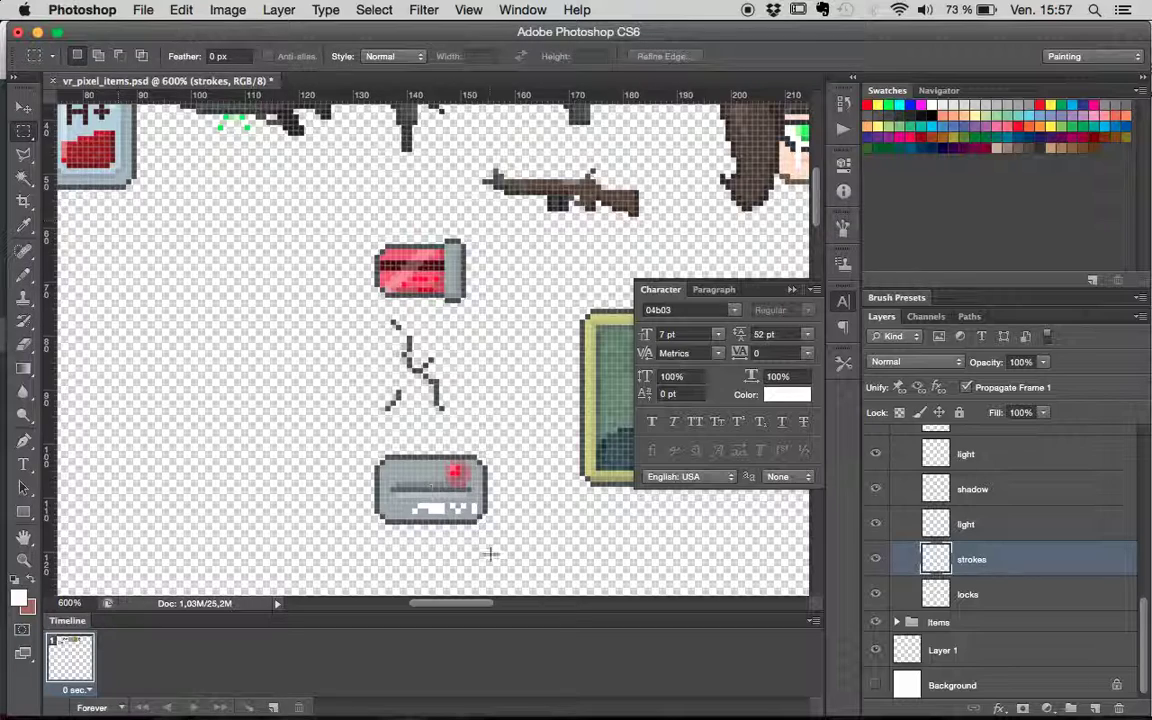
{"action": "left_click_drag", "start_coordinate": [403, 497], "coordinate": [478, 514]}
{"action": "left_click", "coordinate": [23, 108]}
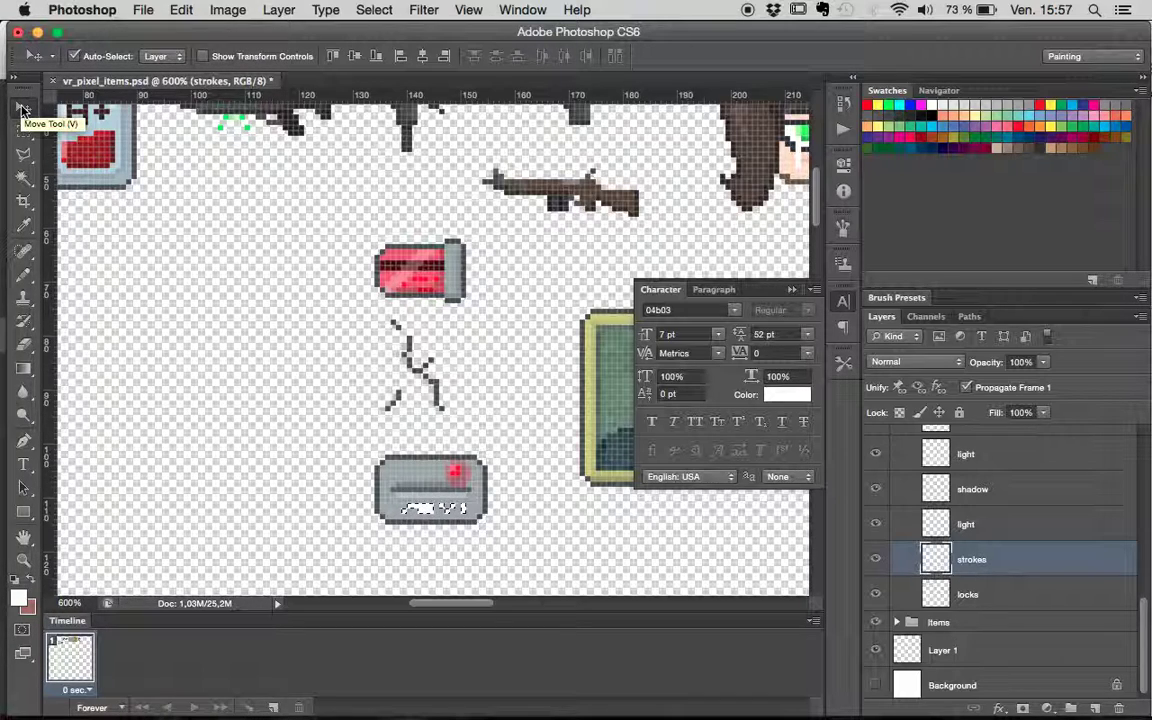
{"action": "key", "text": "super+d"}
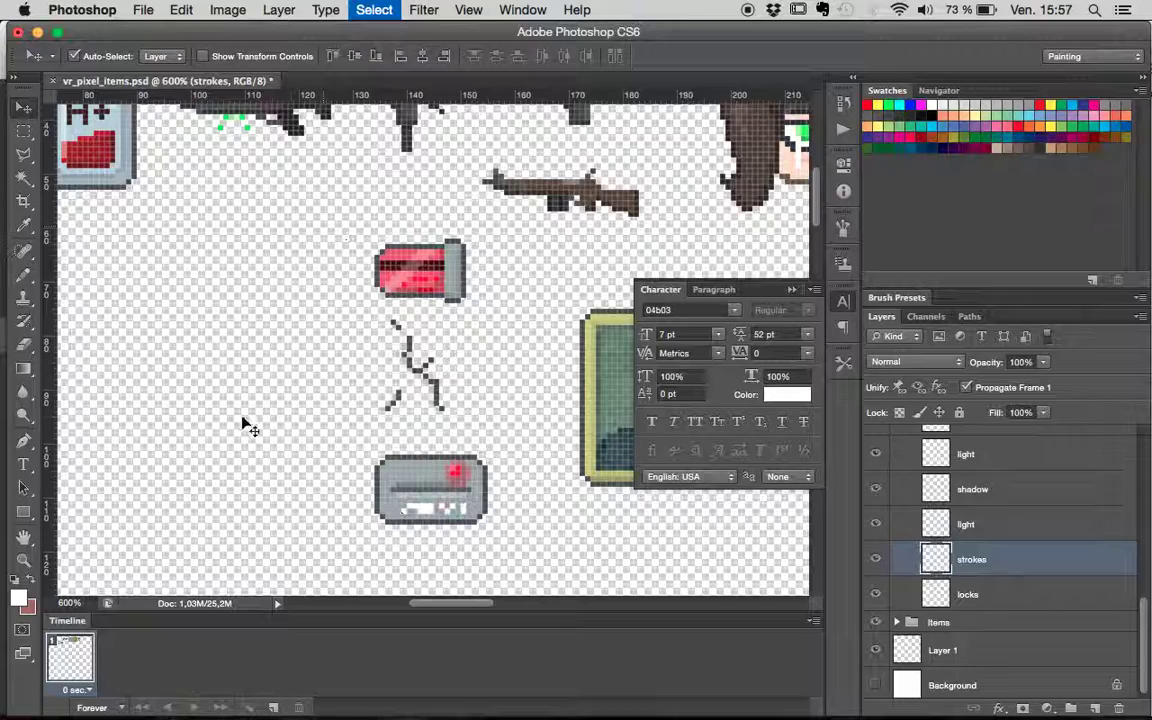
- Review the lettered lock against the other items, characters and wall tiles across the whole sheet
{"action": "key", "text": "super+minus"}
{"action": "key", "text": "super+minus"}
{"action": "key", "text": "super+minus"}
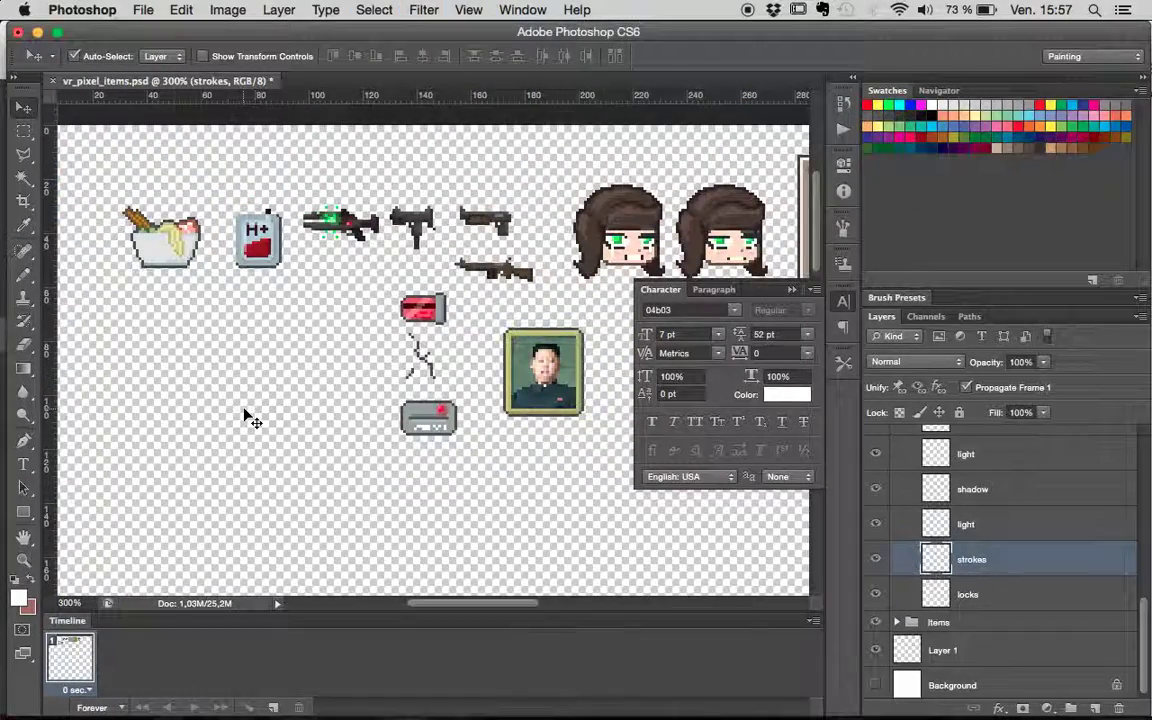
{"action": "scroll", "coordinate": [362, 378], "scroll_direction": "right", "scroll_amount": 5}
{"action": "scroll", "coordinate": [362, 378], "scroll_direction": "up", "scroll_amount": 2}
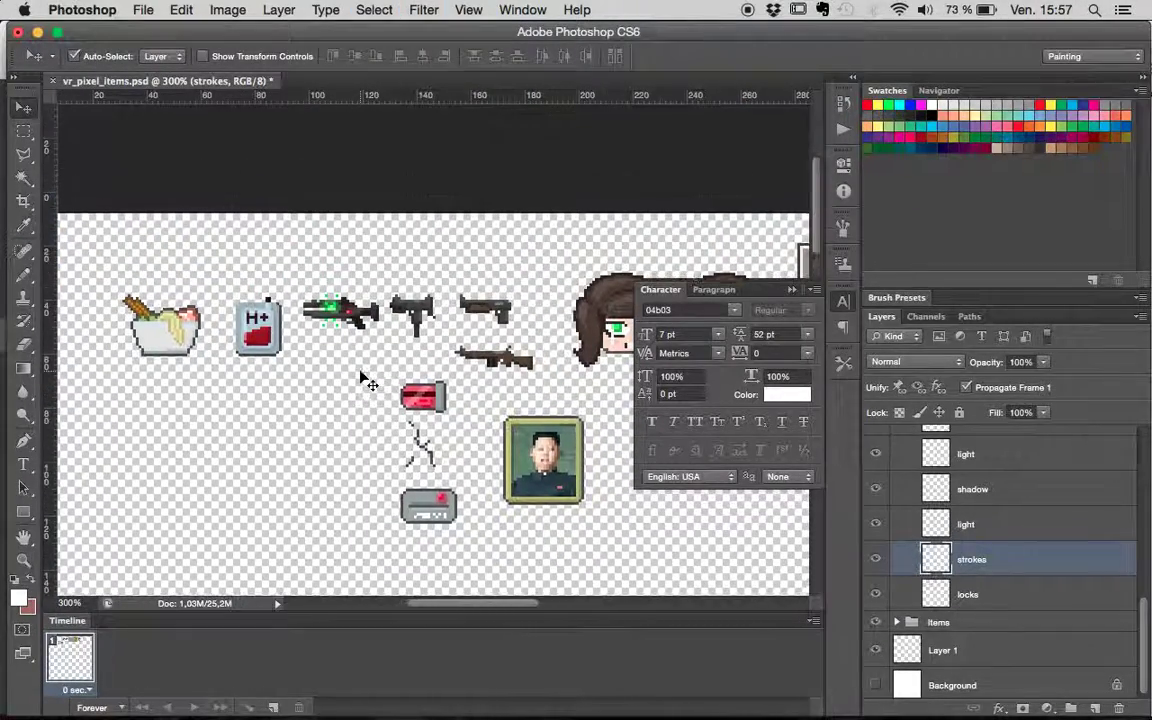
{"action": "scroll", "coordinate": [362, 378], "scroll_direction": "down", "scroll_amount": 1}
{"action": "scroll", "coordinate": [362, 378], "scroll_direction": "right", "scroll_amount": 1}
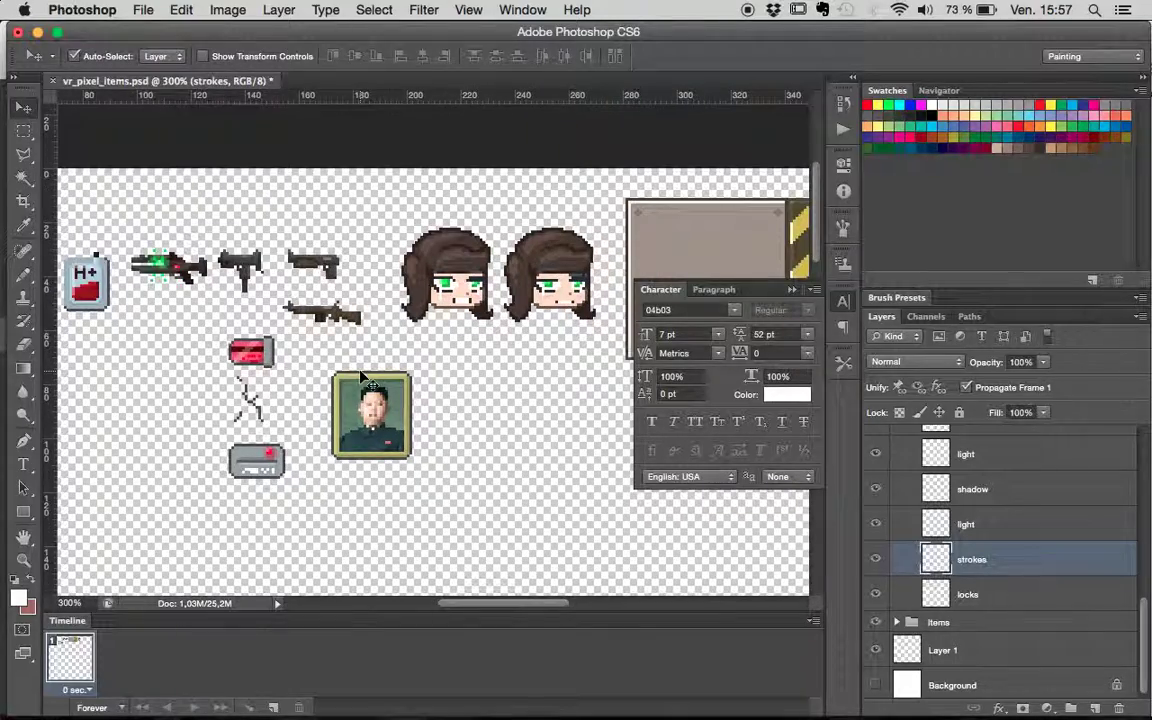
{"action": "scroll", "coordinate": [362, 378], "scroll_direction": "down", "scroll_amount": 3}
{"action": "scroll", "coordinate": [362, 378], "scroll_direction": "left", "scroll_amount": 2}
{"action": "scroll", "coordinate": [362, 378], "scroll_direction": "left", "scroll_amount": 3}
{"action": "scroll", "coordinate": [362, 378], "scroll_direction": "up", "scroll_amount": 1}
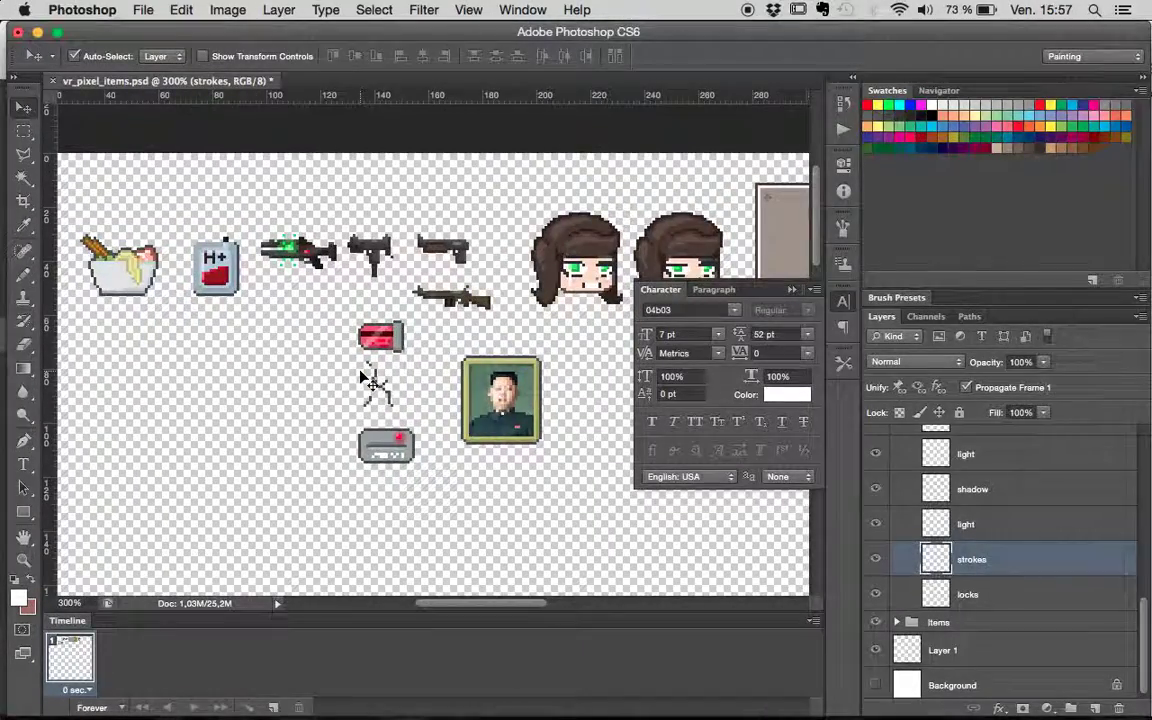
{"action": "scroll", "coordinate": [362, 378], "scroll_direction": "left", "scroll_amount": 2}
{"action": "scroll", "coordinate": [362, 378], "scroll_direction": "up", "scroll_amount": 1}
{"action": "scroll", "coordinate": [362, 378], "scroll_direction": "right", "scroll_amount": 1}
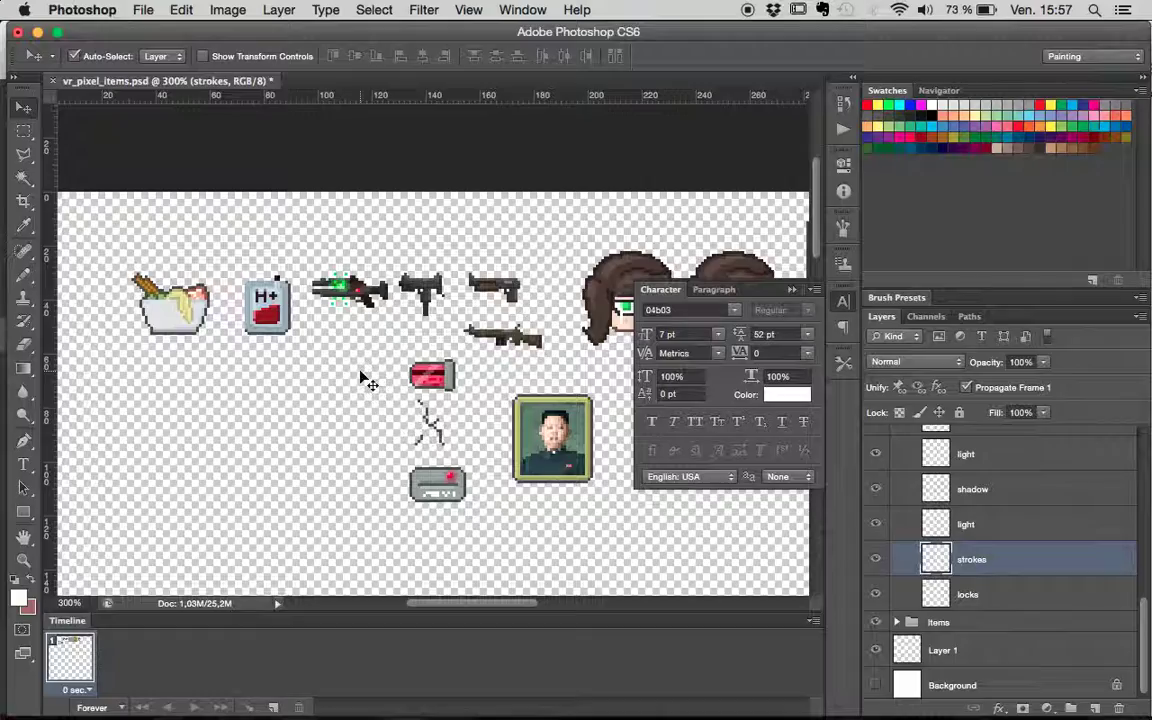
{"action": "scroll", "coordinate": [362, 378], "scroll_direction": "down", "scroll_amount": 3}
{"action": "scroll", "coordinate": [362, 378], "scroll_direction": "right", "scroll_amount": 1}
{"action": "scroll", "coordinate": [362, 378], "scroll_direction": "right", "scroll_amount": 4}
{"action": "scroll", "coordinate": [362, 378], "scroll_direction": "up", "scroll_amount": 1}
{"action": "scroll", "coordinate": [365, 380], "scroll_direction": "right", "scroll_amount": 1}
{"action": "scroll", "coordinate": [365, 380], "scroll_direction": "right", "scroll_amount": 4}
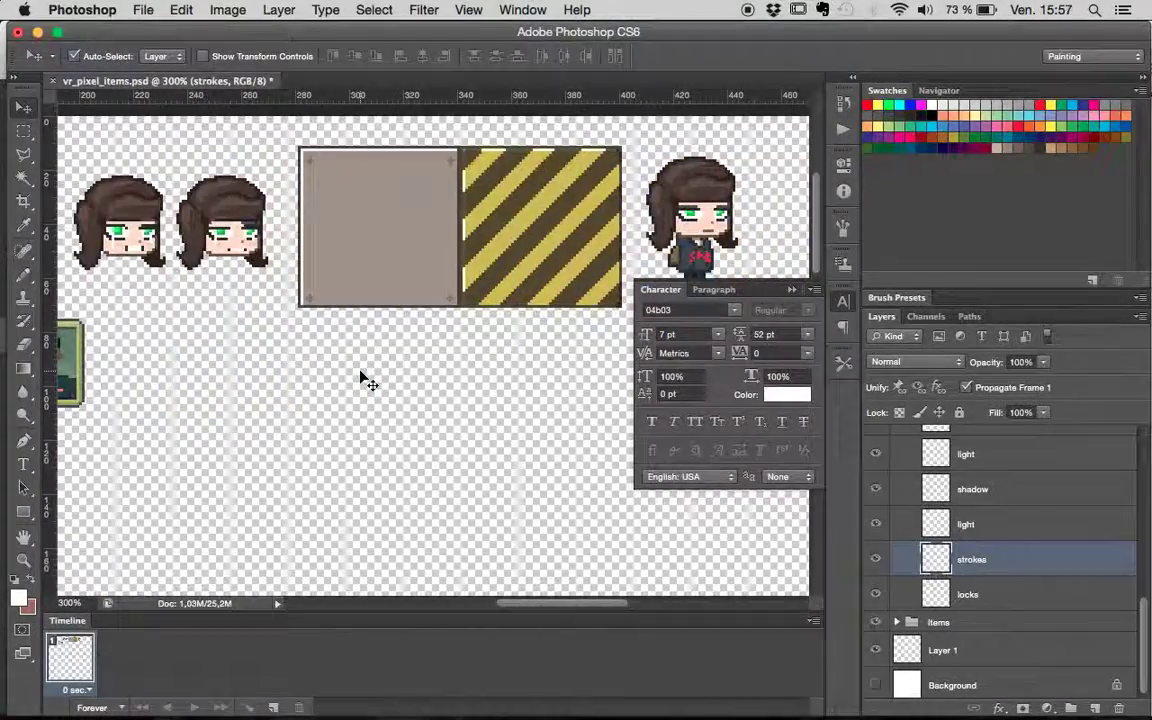
{"action": "scroll", "coordinate": [365, 380], "scroll_direction": "left", "scroll_amount": 6}
{"action": "scroll", "coordinate": [365, 380], "scroll_direction": "down", "scroll_amount": 1}
{"action": "scroll", "coordinate": [365, 380], "scroll_direction": "left", "scroll_amount": 5}
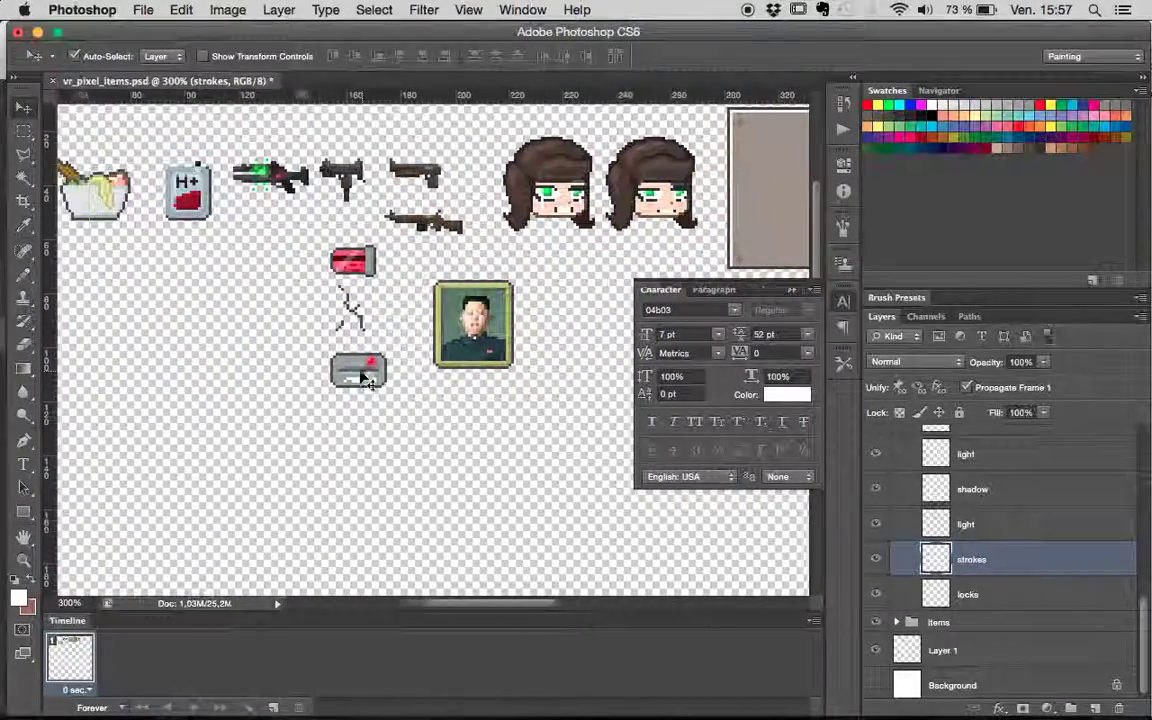
{"action": "scroll", "coordinate": [365, 380], "scroll_direction": "left", "scroll_amount": 4}
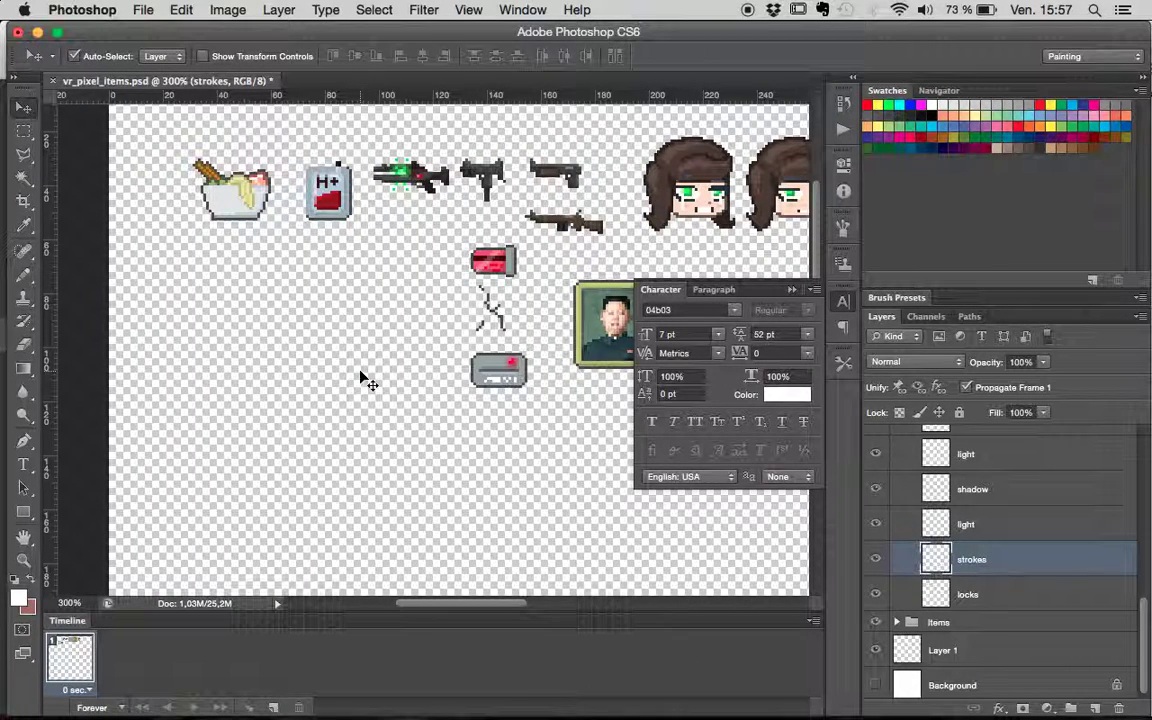
{"action": "scroll", "coordinate": [365, 380], "scroll_direction": "right", "scroll_amount": 1}
{"action": "scroll", "coordinate": [365, 380], "scroll_direction": "right", "scroll_amount": 2}
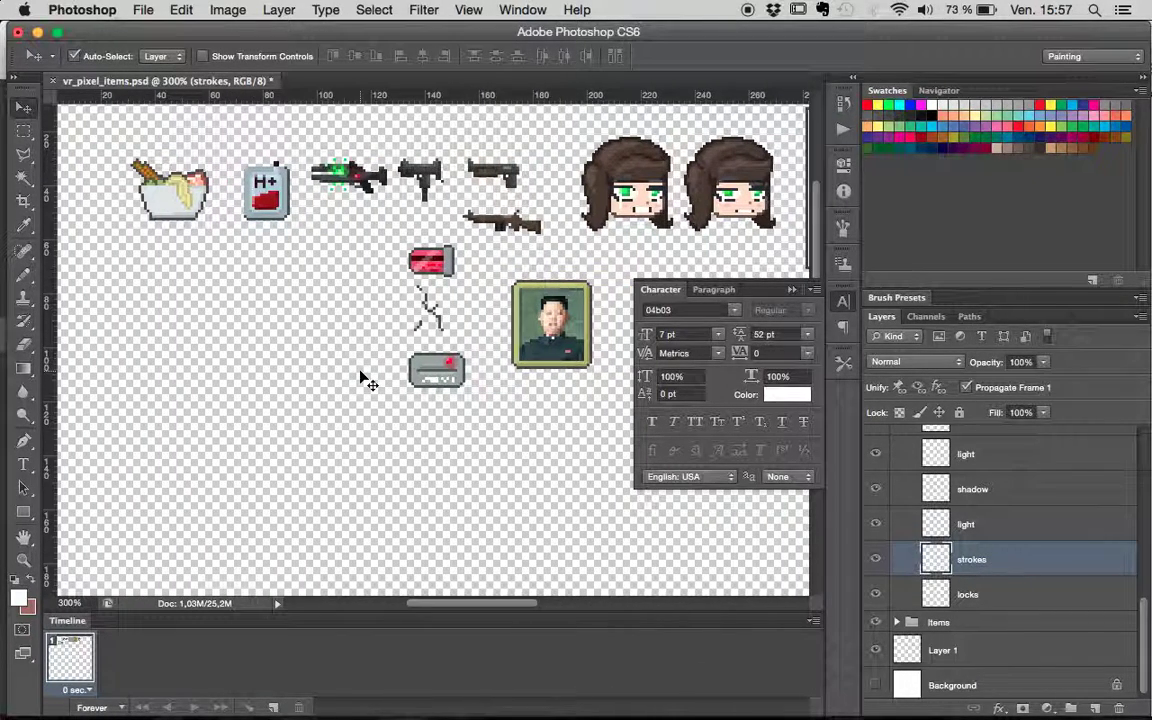
{"action": "key", "text": "super+plus"}
{"action": "key", "text": "super+plus"}
{"action": "key", "text": "super+plus"}
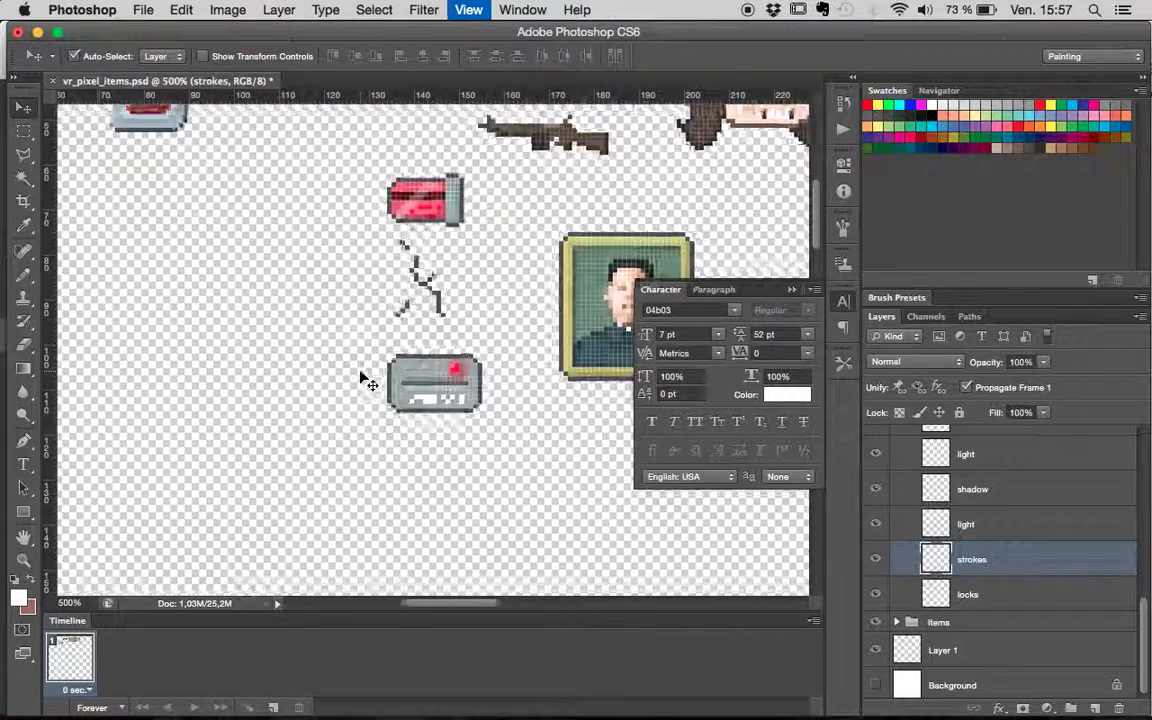